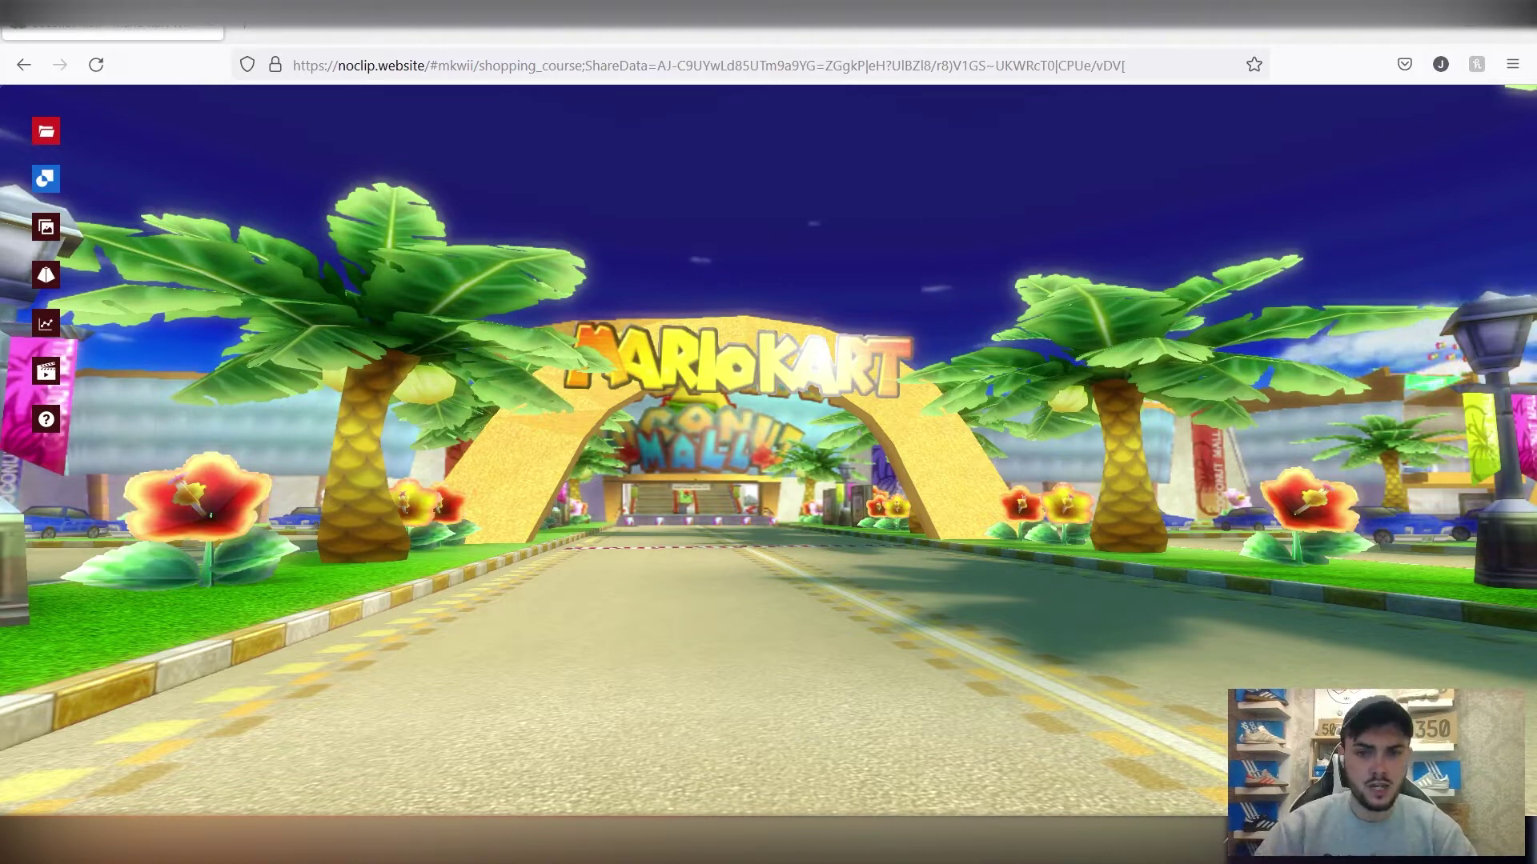
Fly around the Coconut Mall start area and examine its entrance arch, palm trees, flowers and car park.
left_click_drag(832, 464, 3, 792)
key("w")
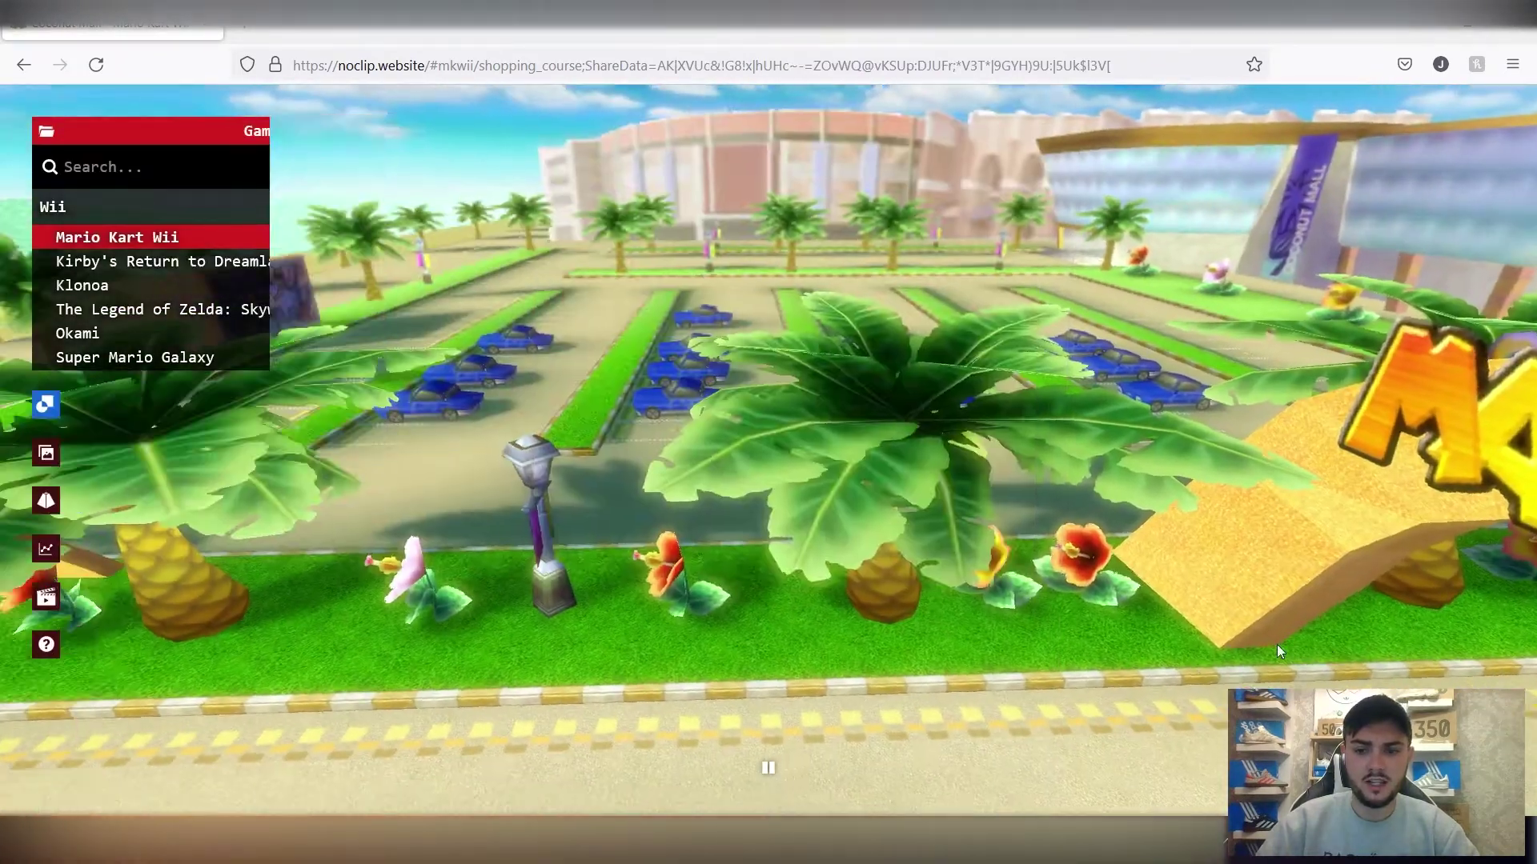
left_click_drag(1279, 645, 1327, 641)
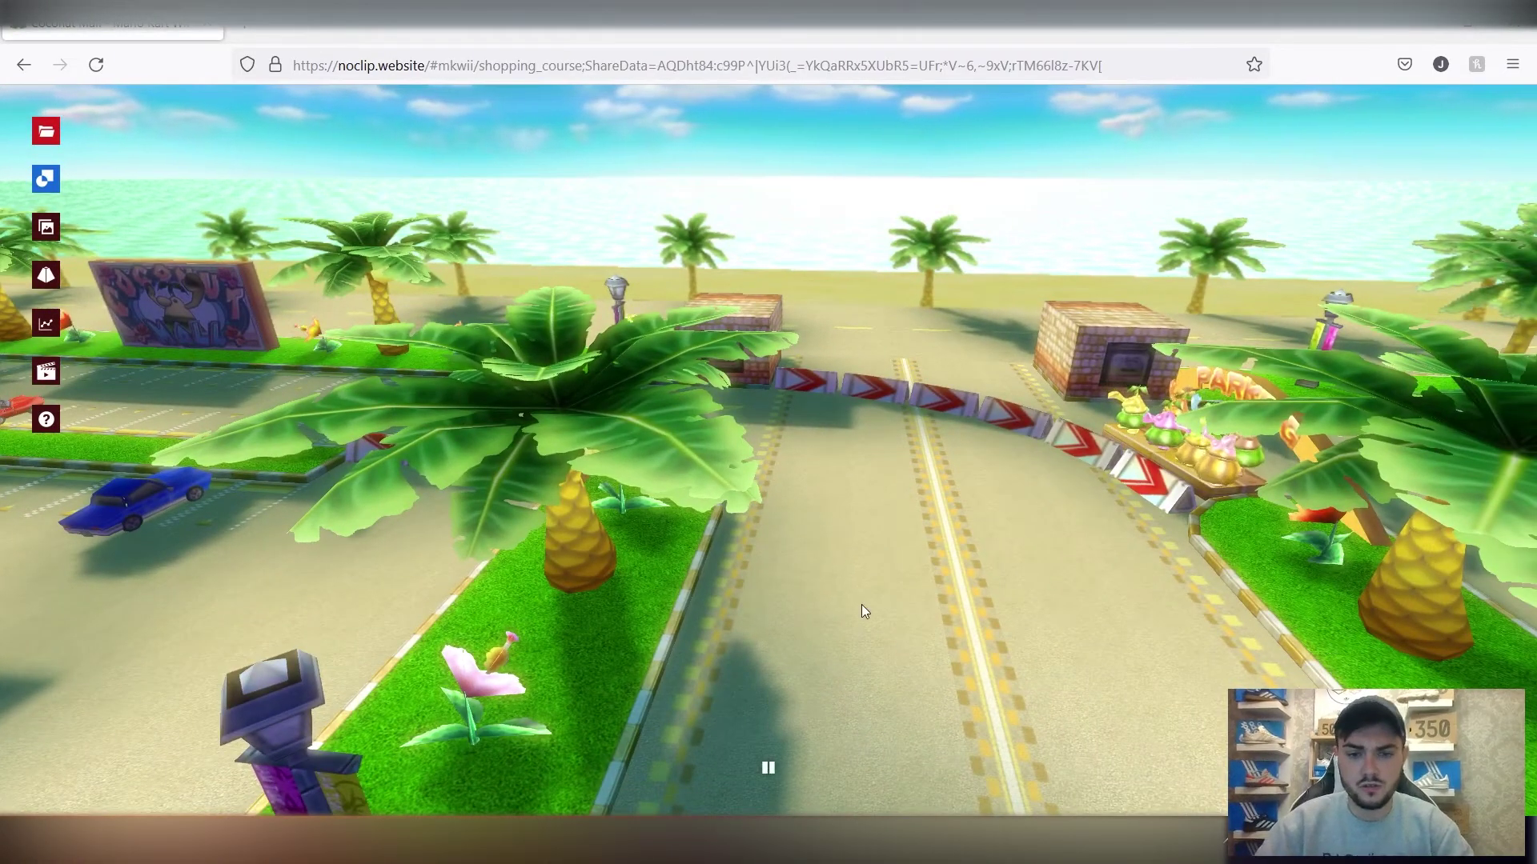
left_click_drag(864, 611, 1289, 616)
key("w")
left_click_drag(774, 539, 776, 411)
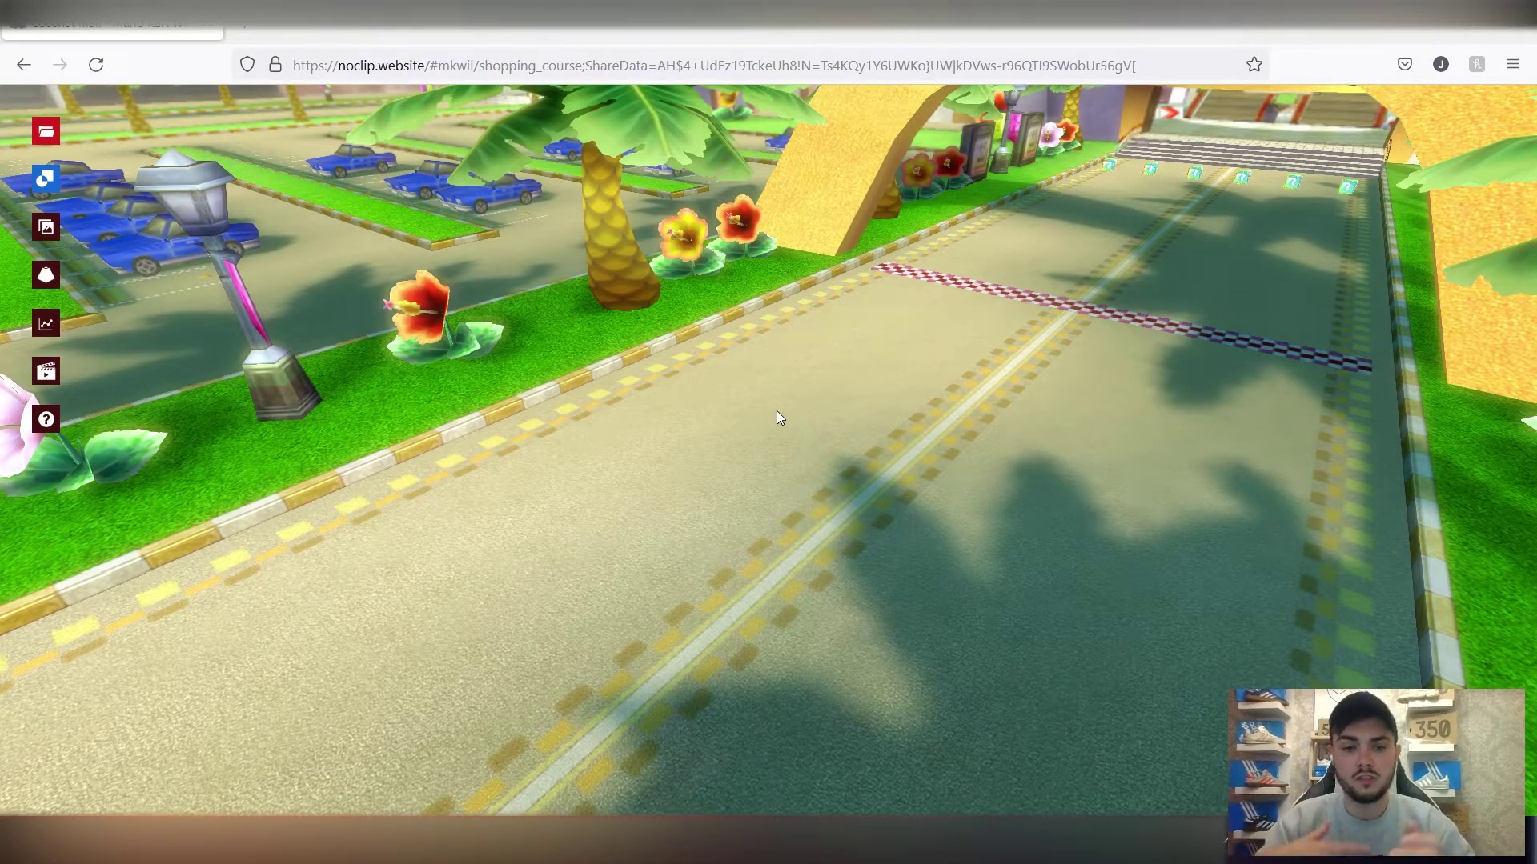
left_click_drag(632, 394, 804, 354)
key("w")
mouse_move(124, 202)
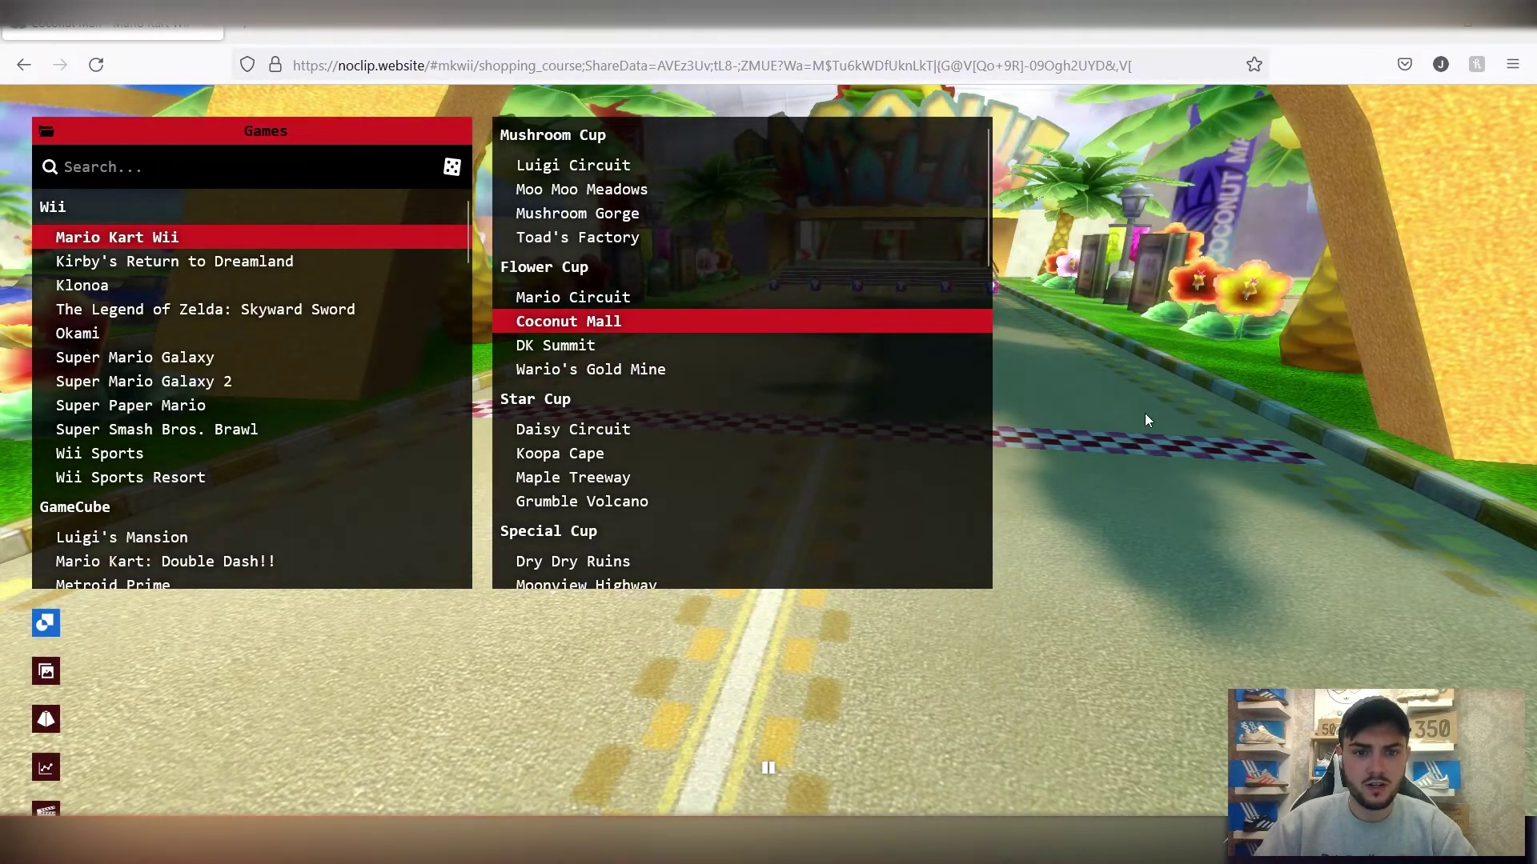
Examine the road layout, centre line, kerbs and grass verges around the finish line from above and near ground level.
left_click_drag(1147, 419, 12, 401)
key("w")
key("w")
left_click_drag(1076, 445, 905, 672)
key("w")
key("s")
left_click_drag(1018, 448, 1204, 384)
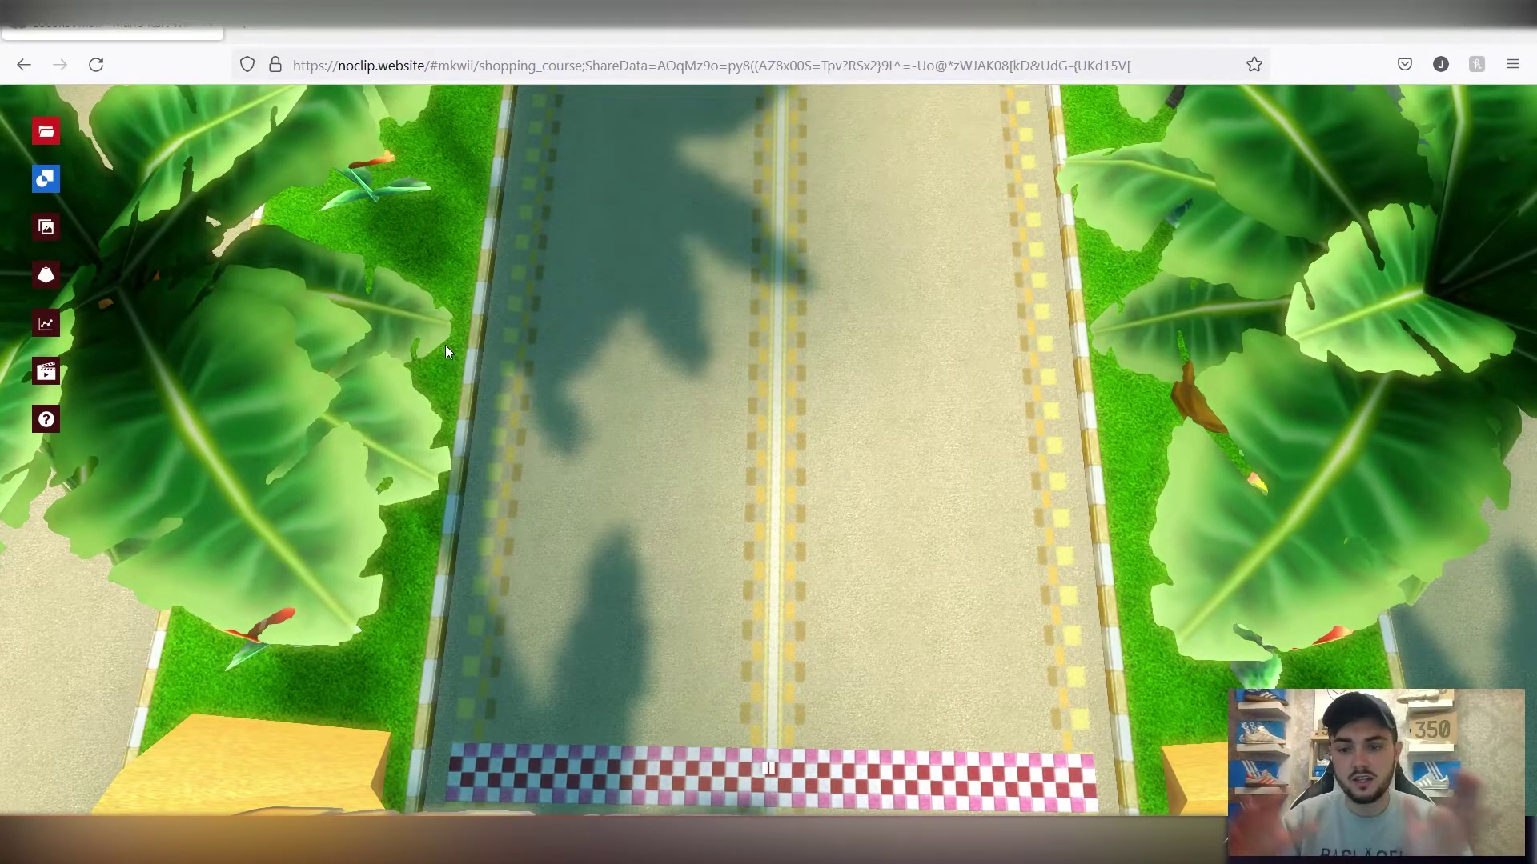
key("w")
left_click_drag(921, 448, 890, 276)
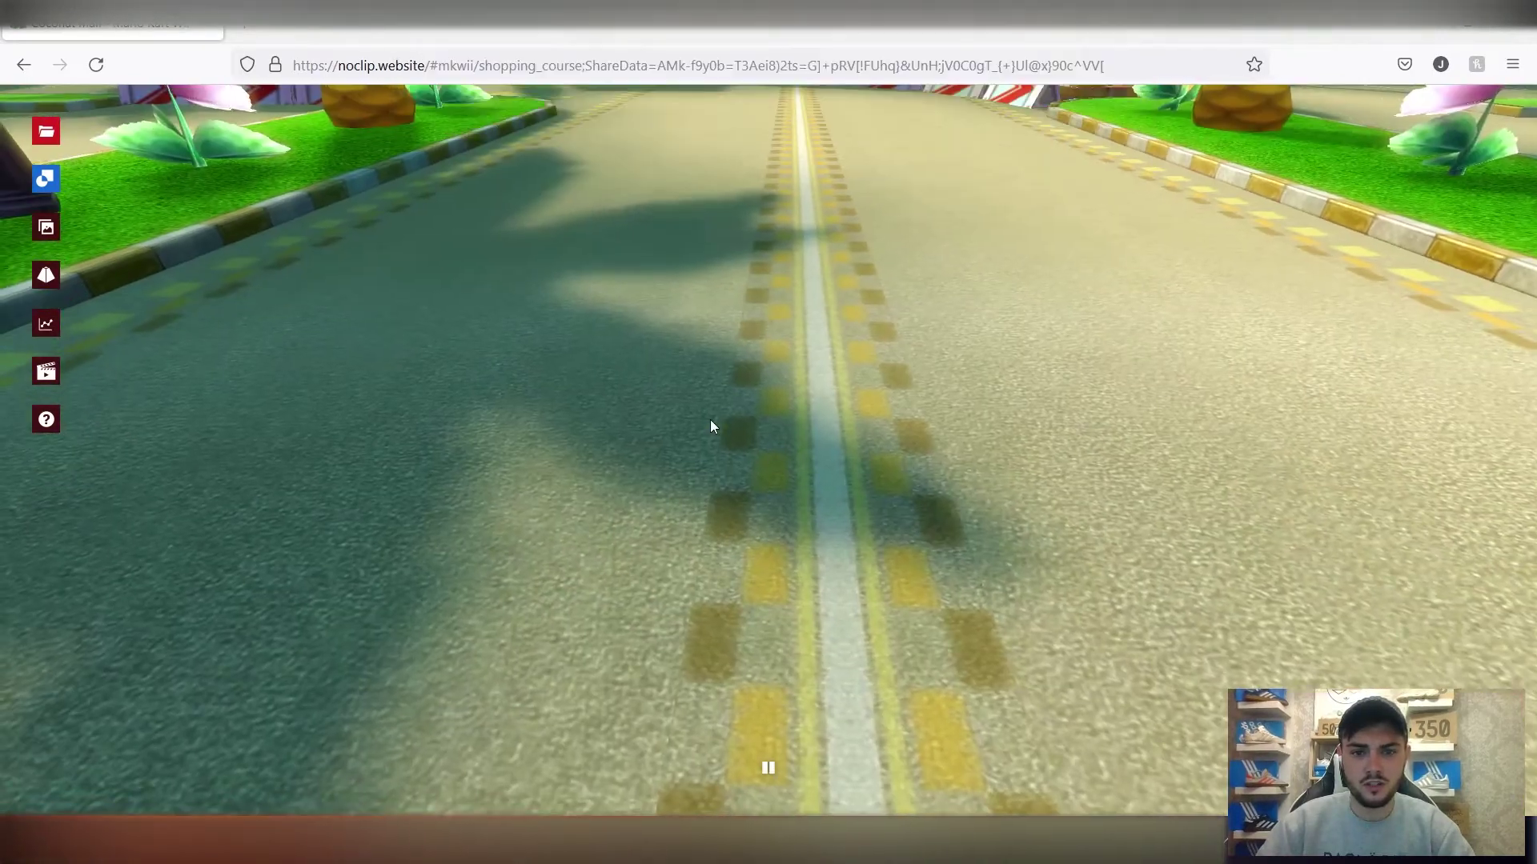
left_click_drag(784, 662, 772, 560)
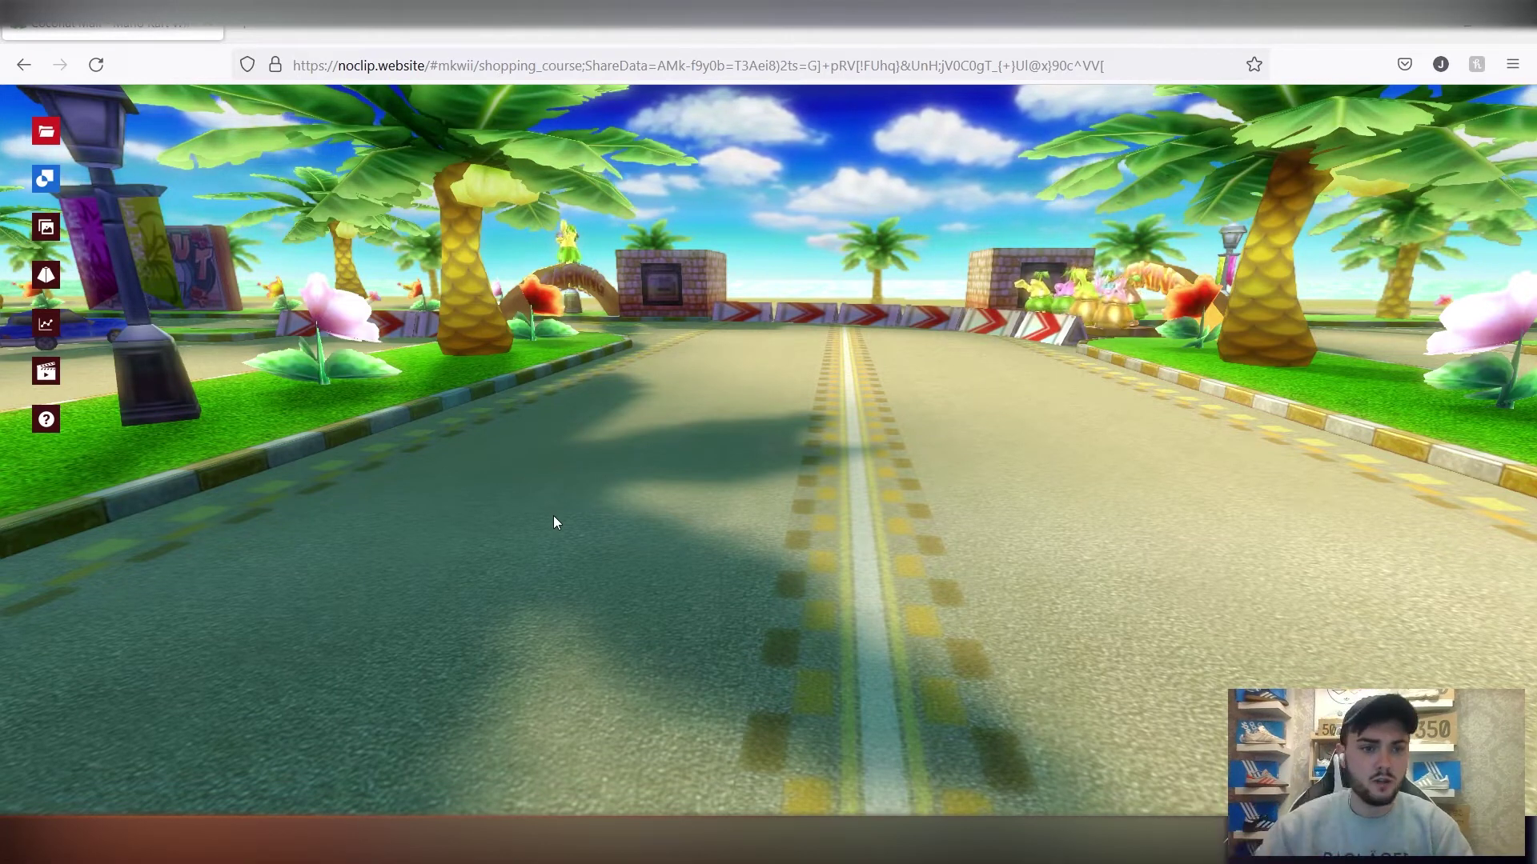
Browse the Mario Kart Wii courses listed under each cup.
left_click(46, 131)
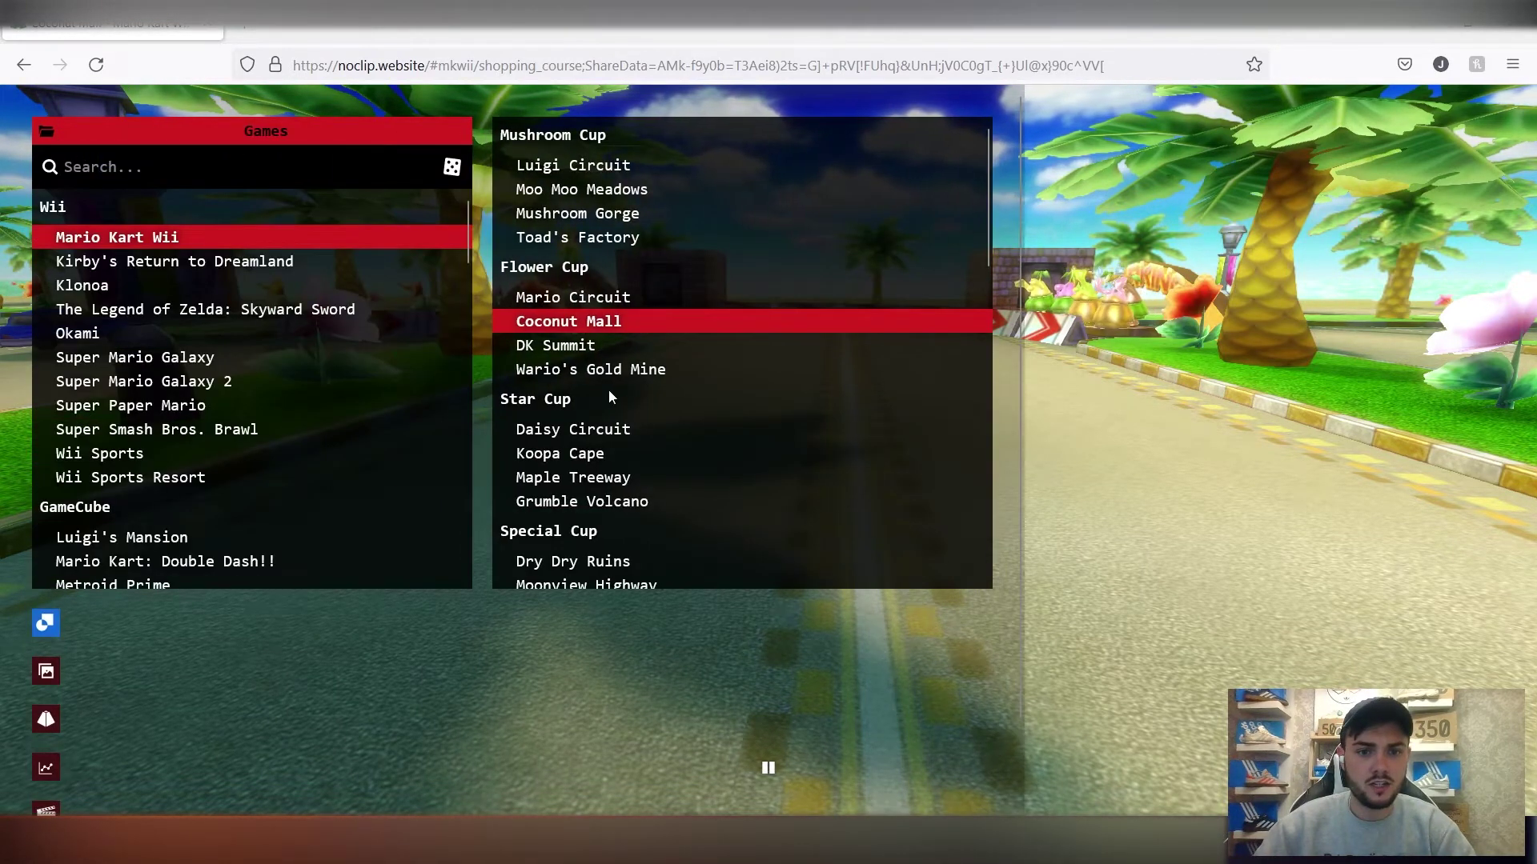
scroll(608, 432, "down", 2)
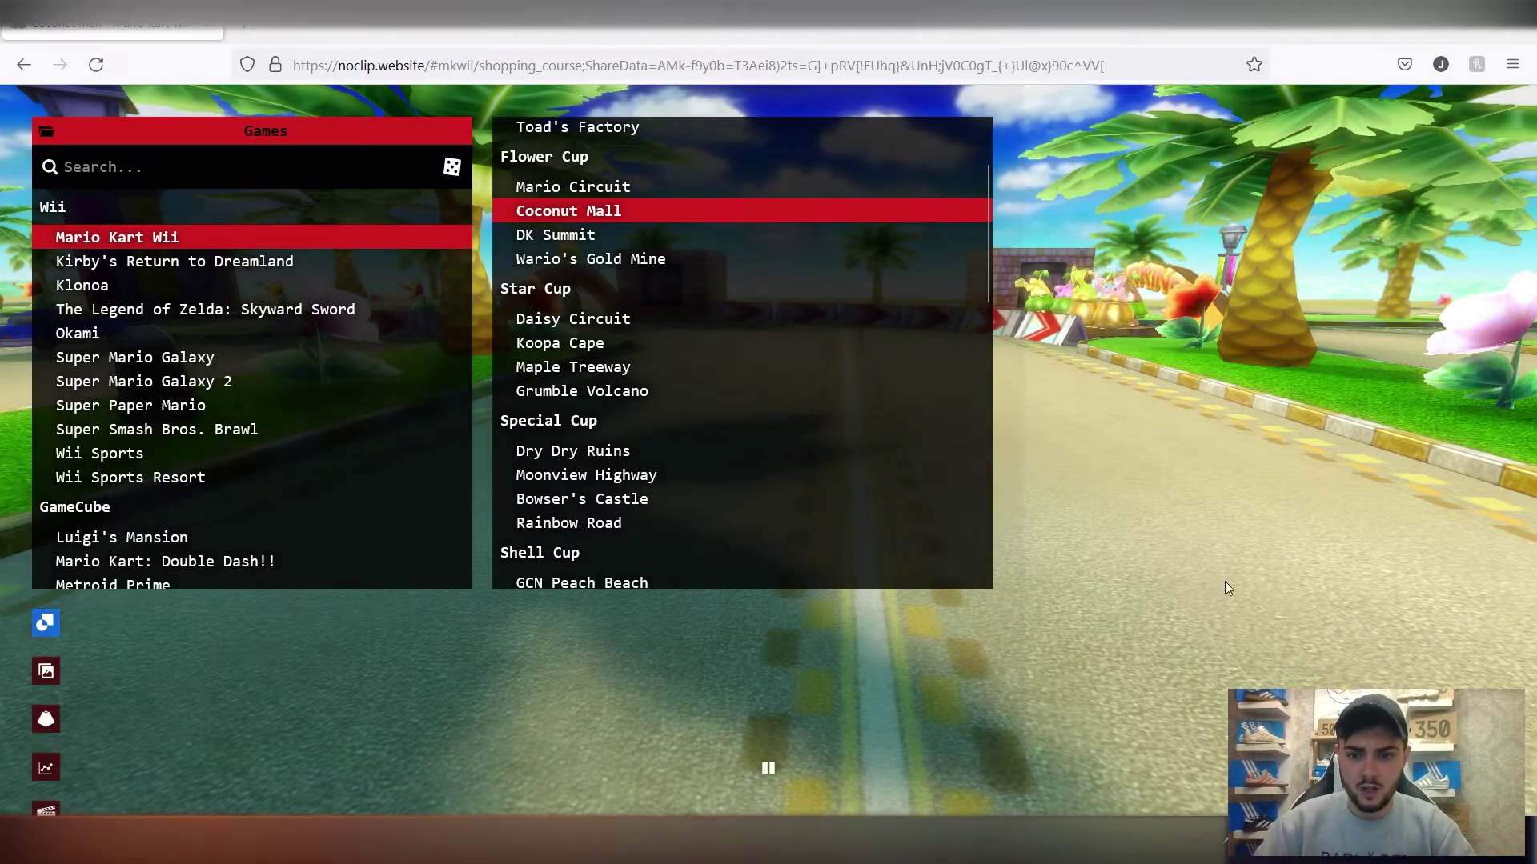
left_click(686, 459)
left_click_drag(686, 459, 702, 467)
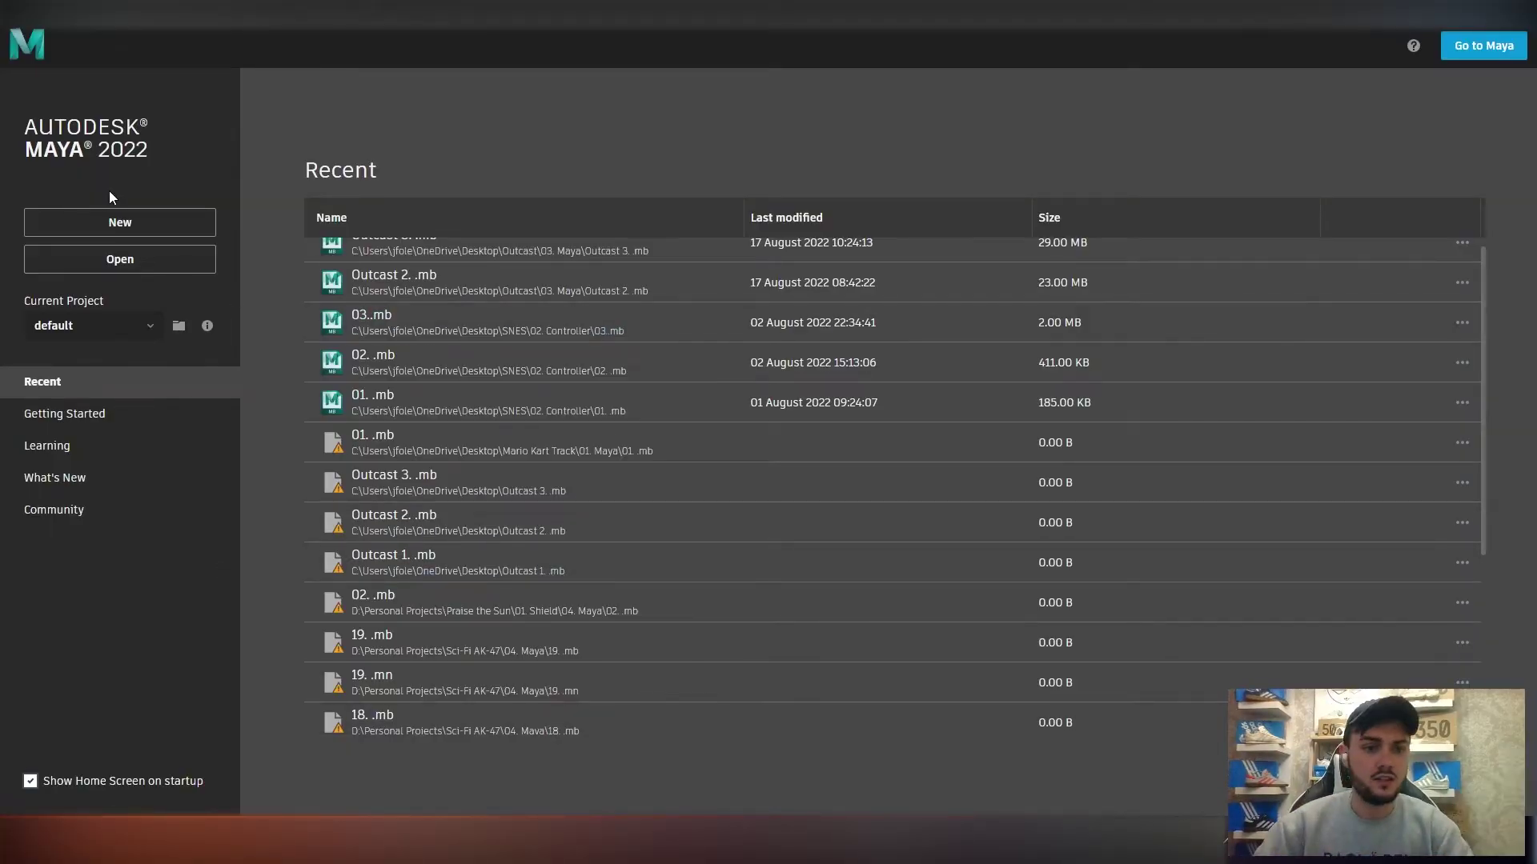
Switch to Maya, start a new scene and use the Modeling - Standard workspace.
left_click(137, 223)
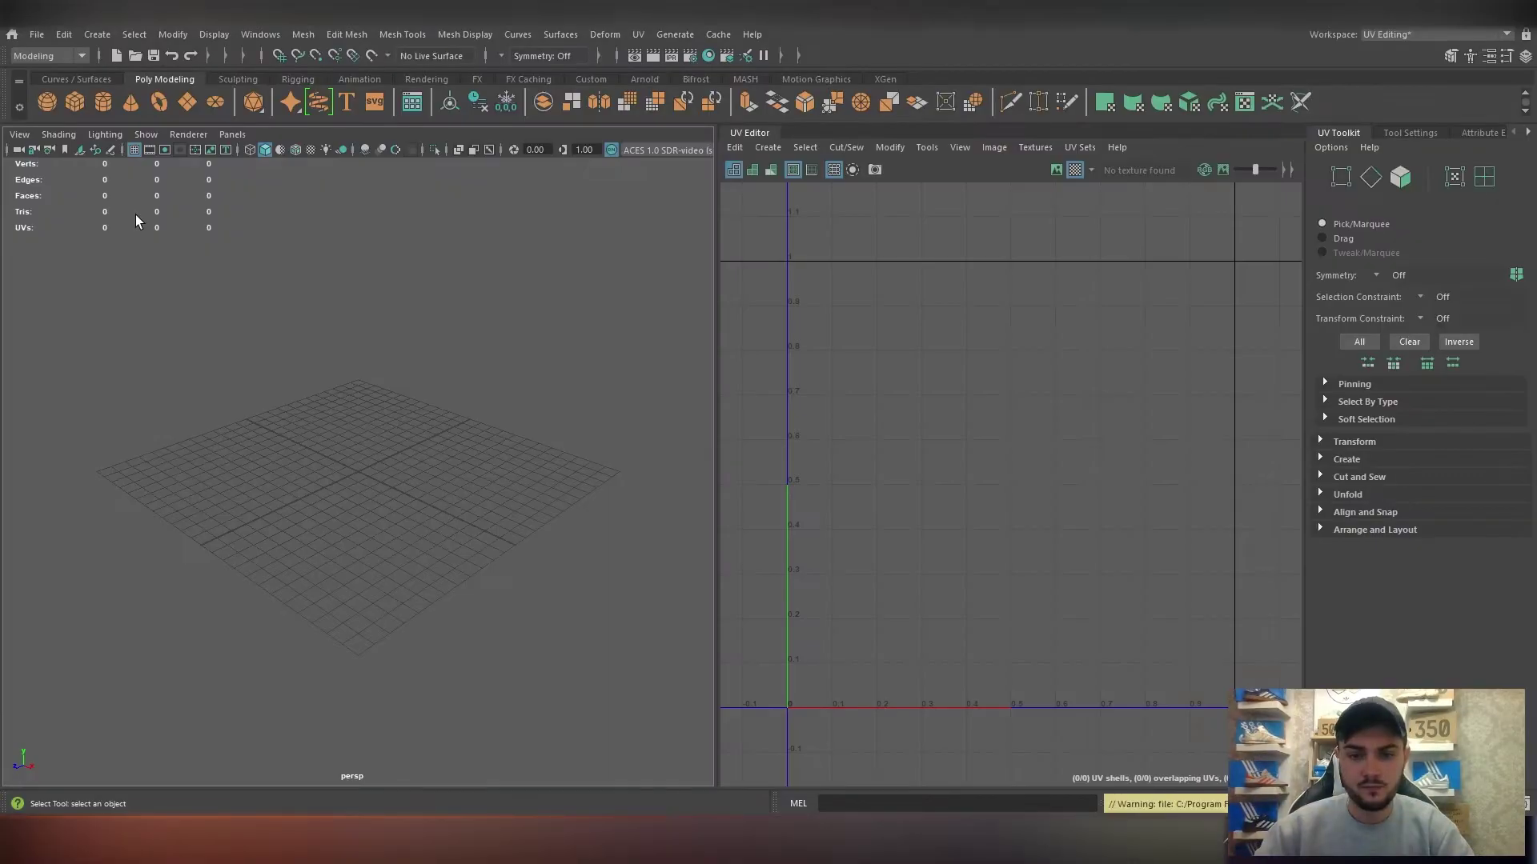
left_click(1405, 35)
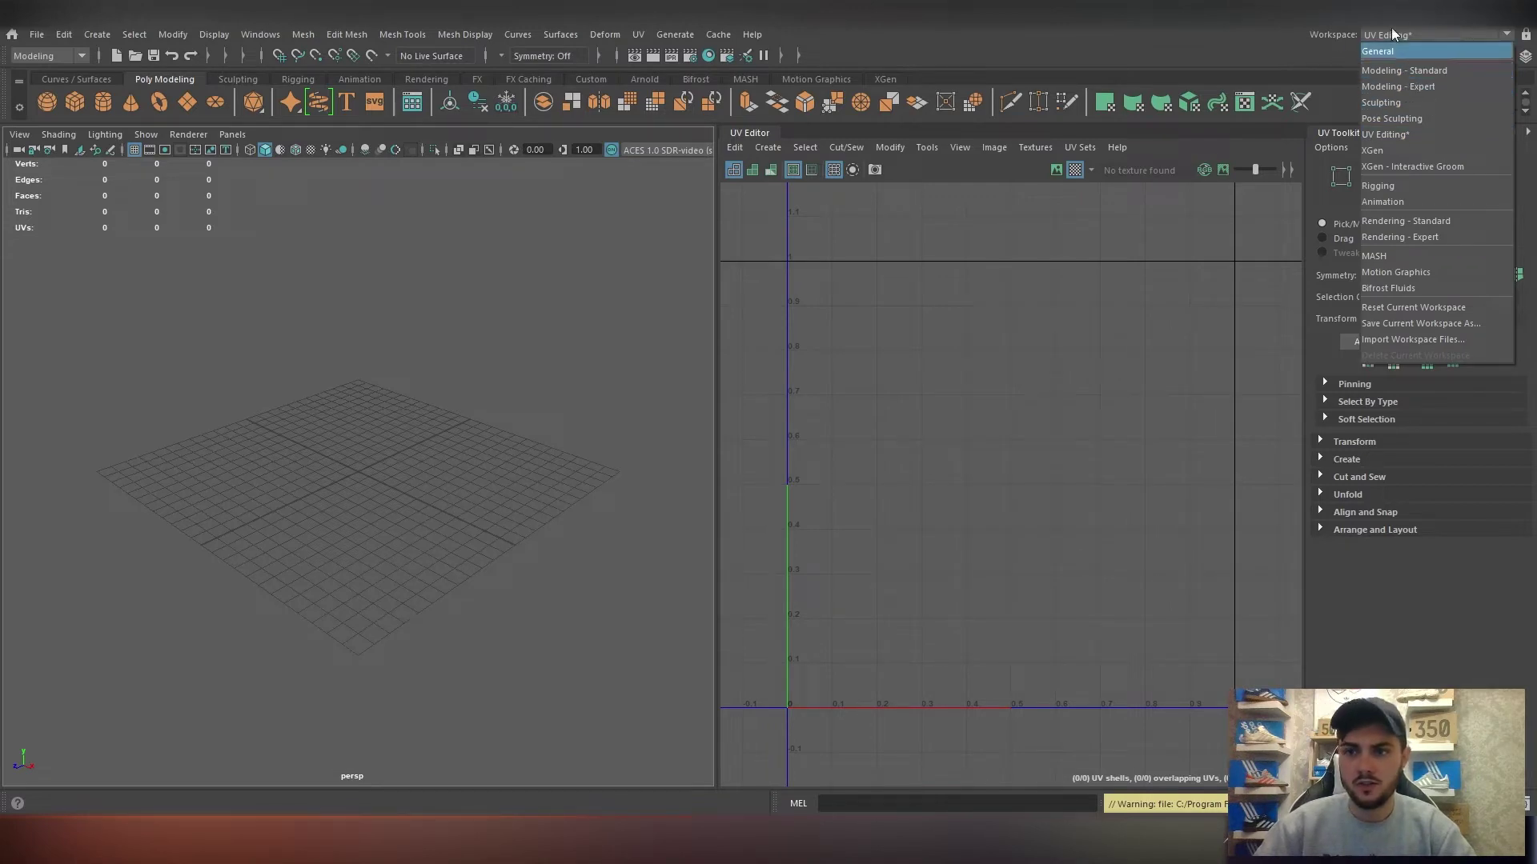
left_click(1404, 71)
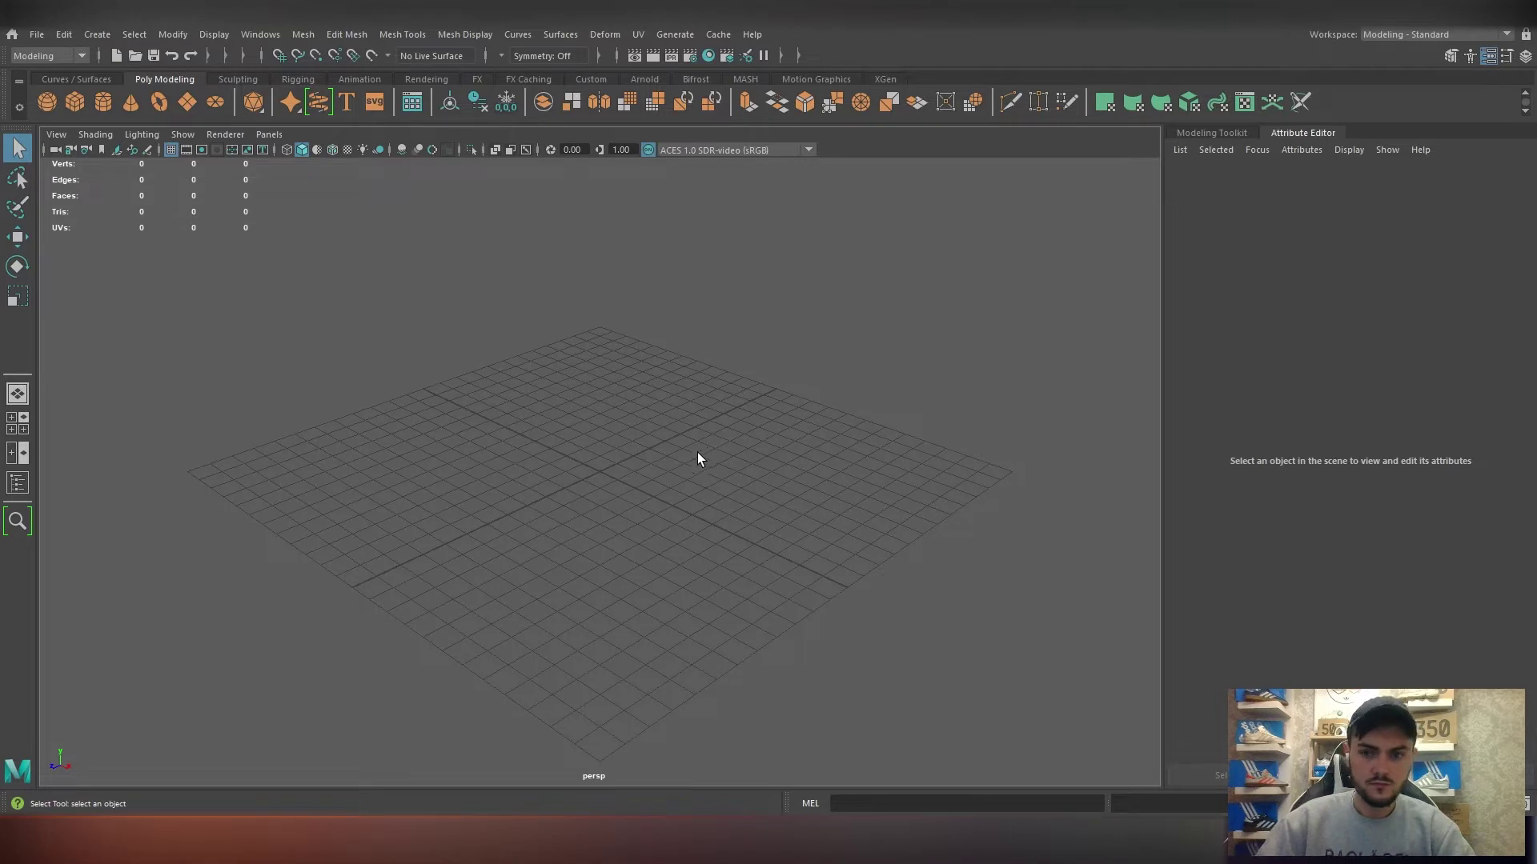
Create a polygon cube at the centre of the grid.
right_click_drag(695, 454, 623, 408)
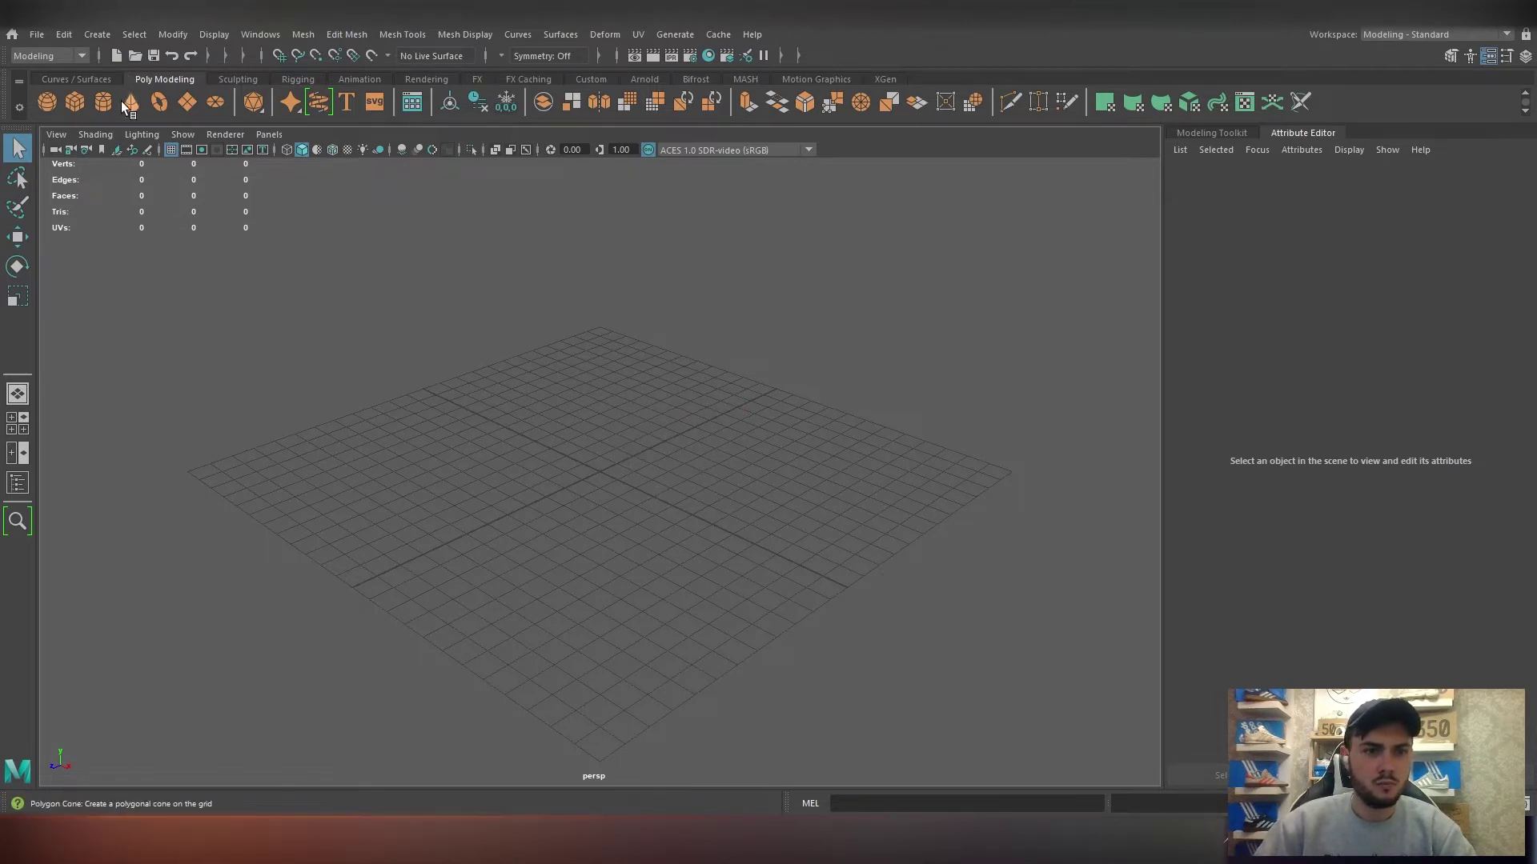
left_click(75, 103)
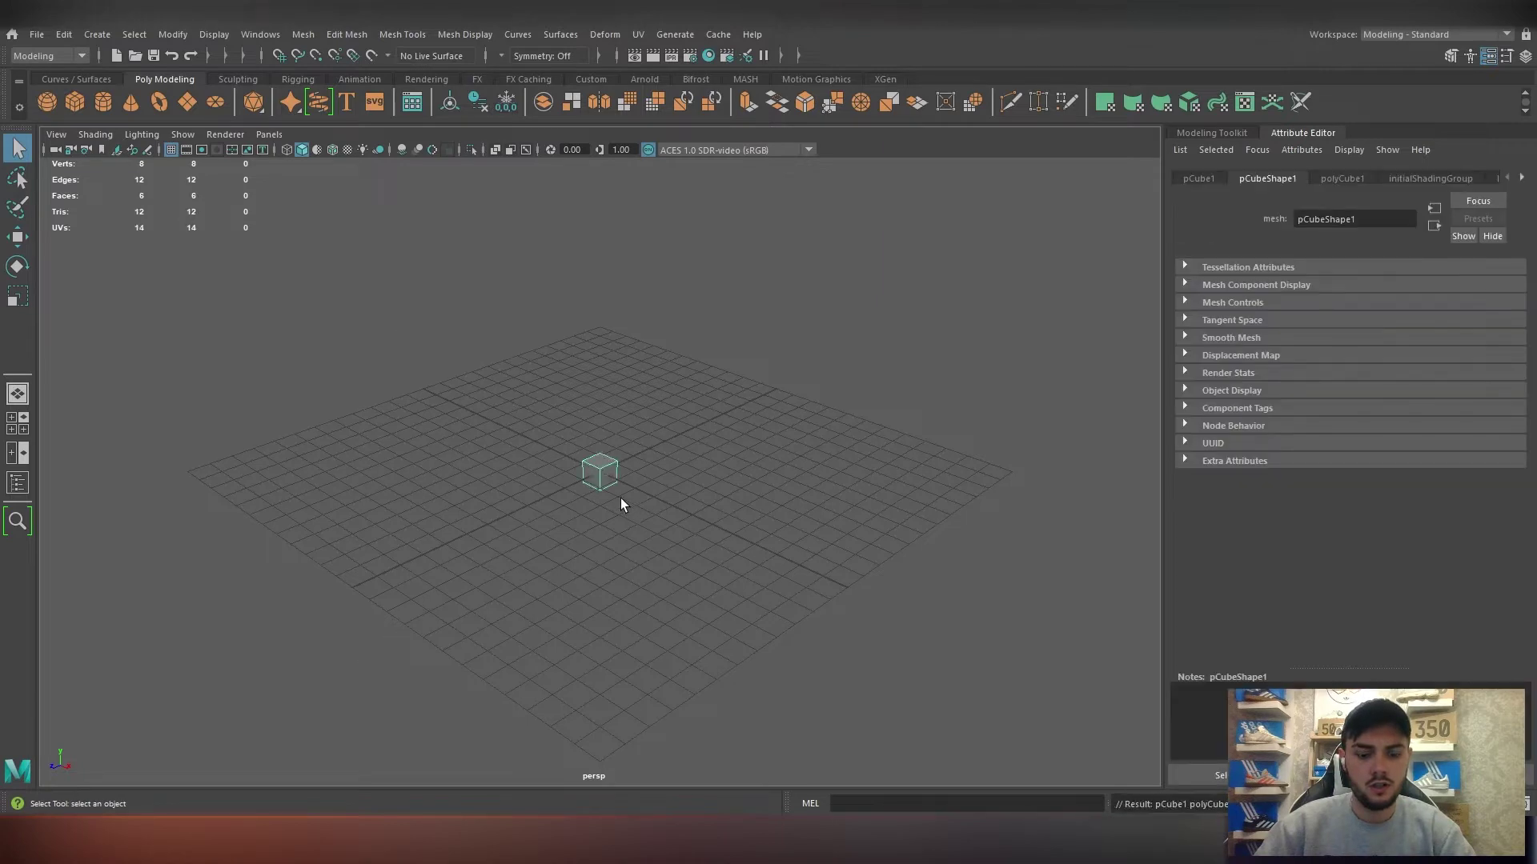
scroll(596, 490, "up", 2)
scroll(626, 470, "down", 3)
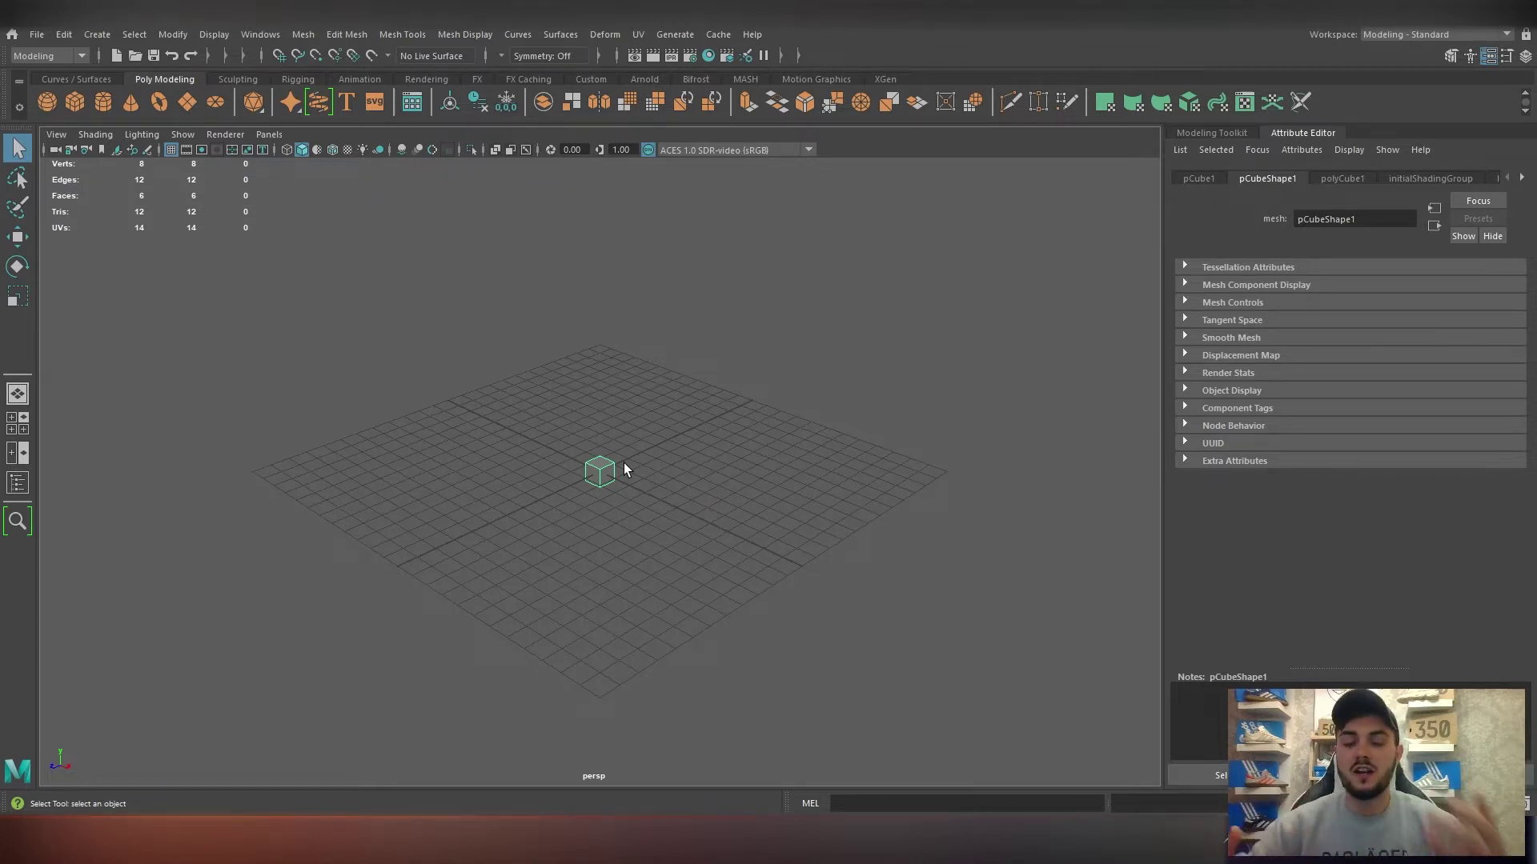
Set the cube's width to 30 in its creation attributes while viewing it from the top.
left_click(1220, 180)
left_click(1328, 179)
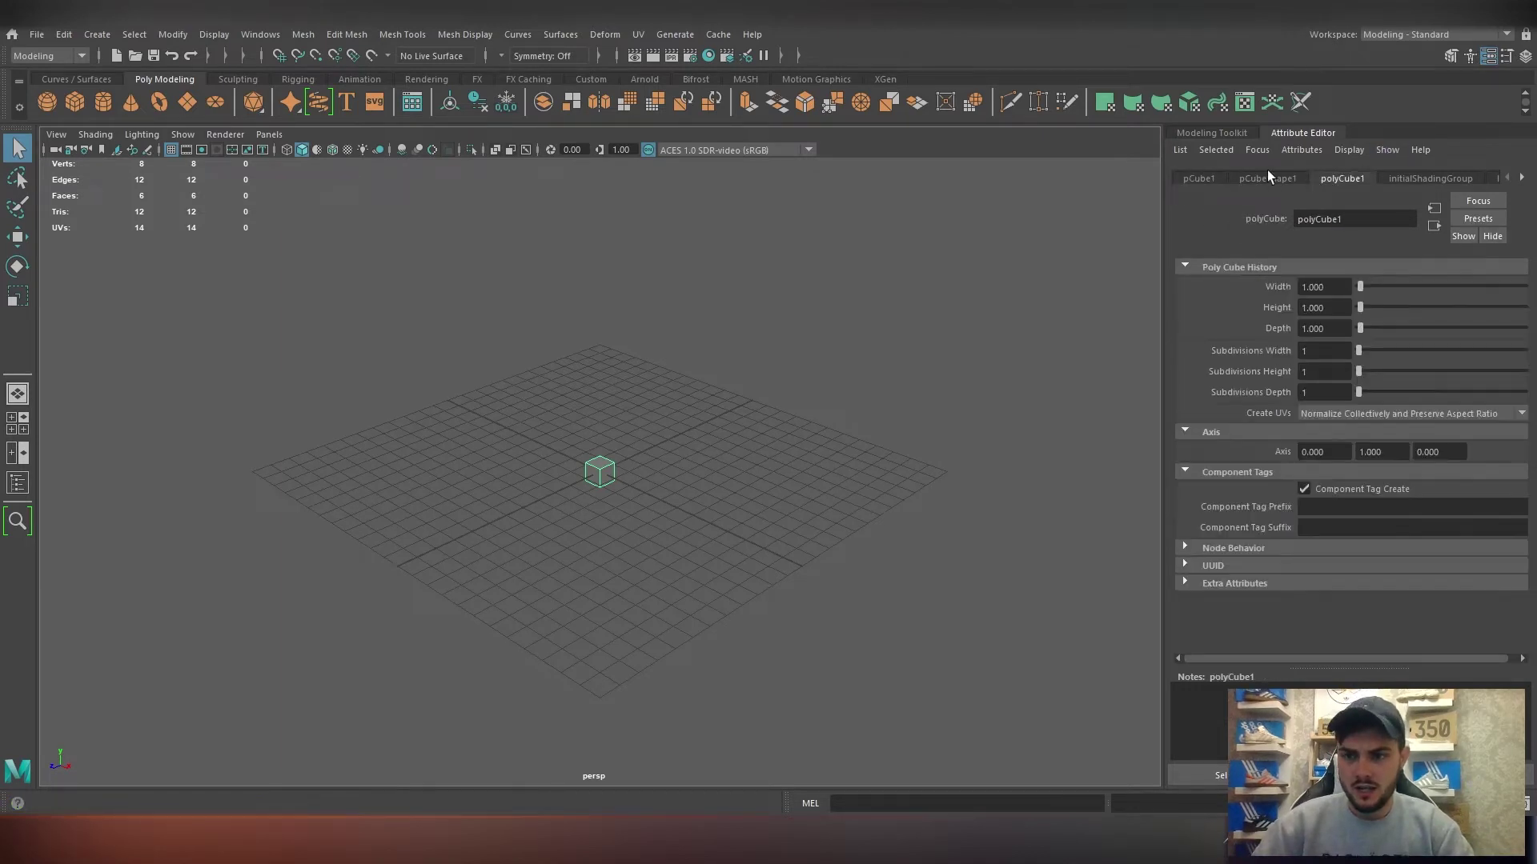
left_click(1294, 137)
key("ctrl+a")
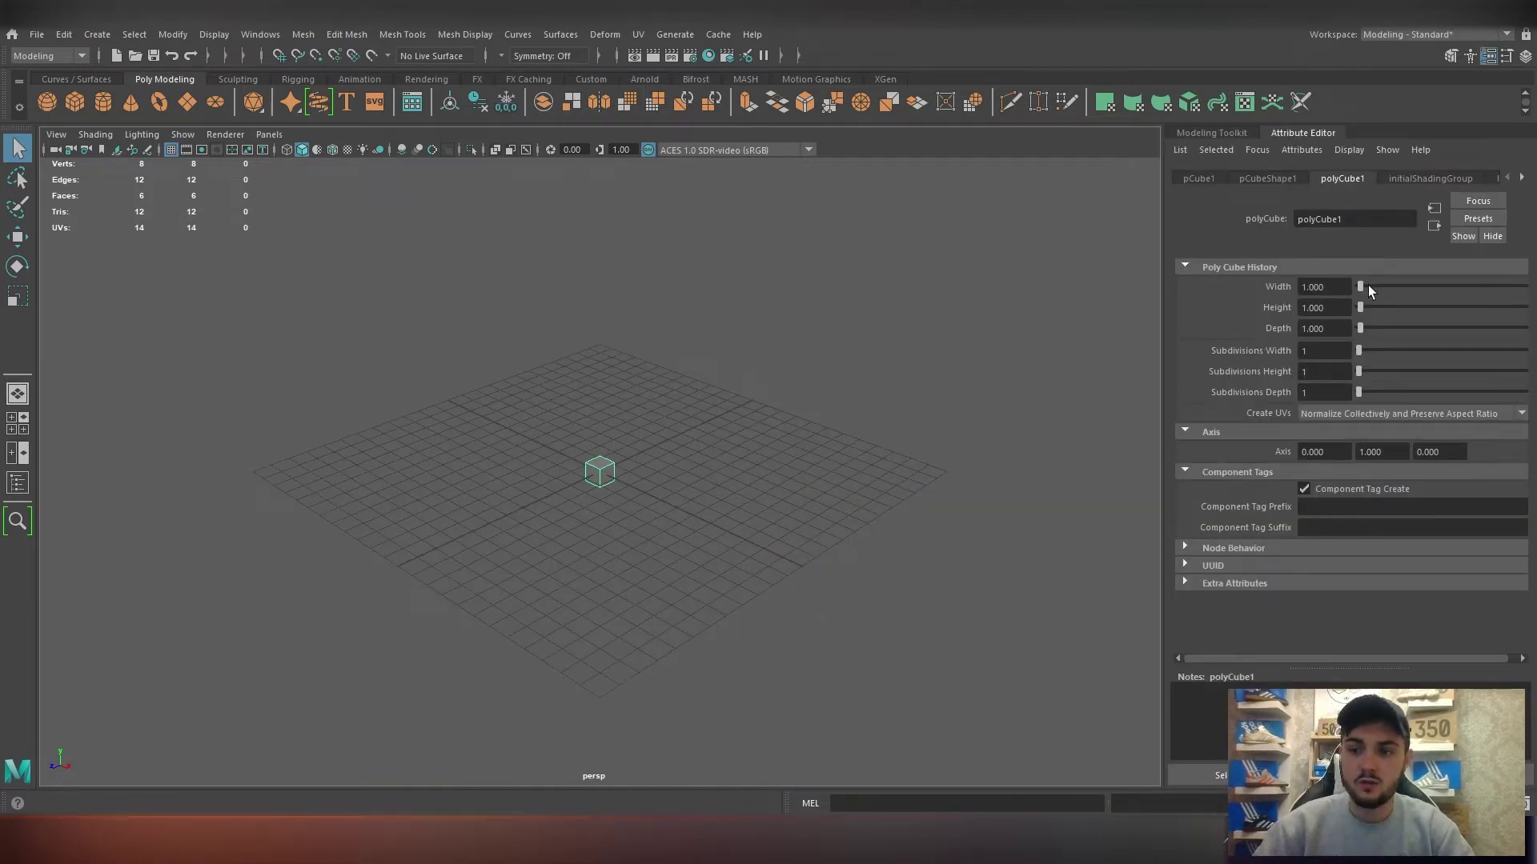
left_click_drag(1363, 286, 1411, 286)
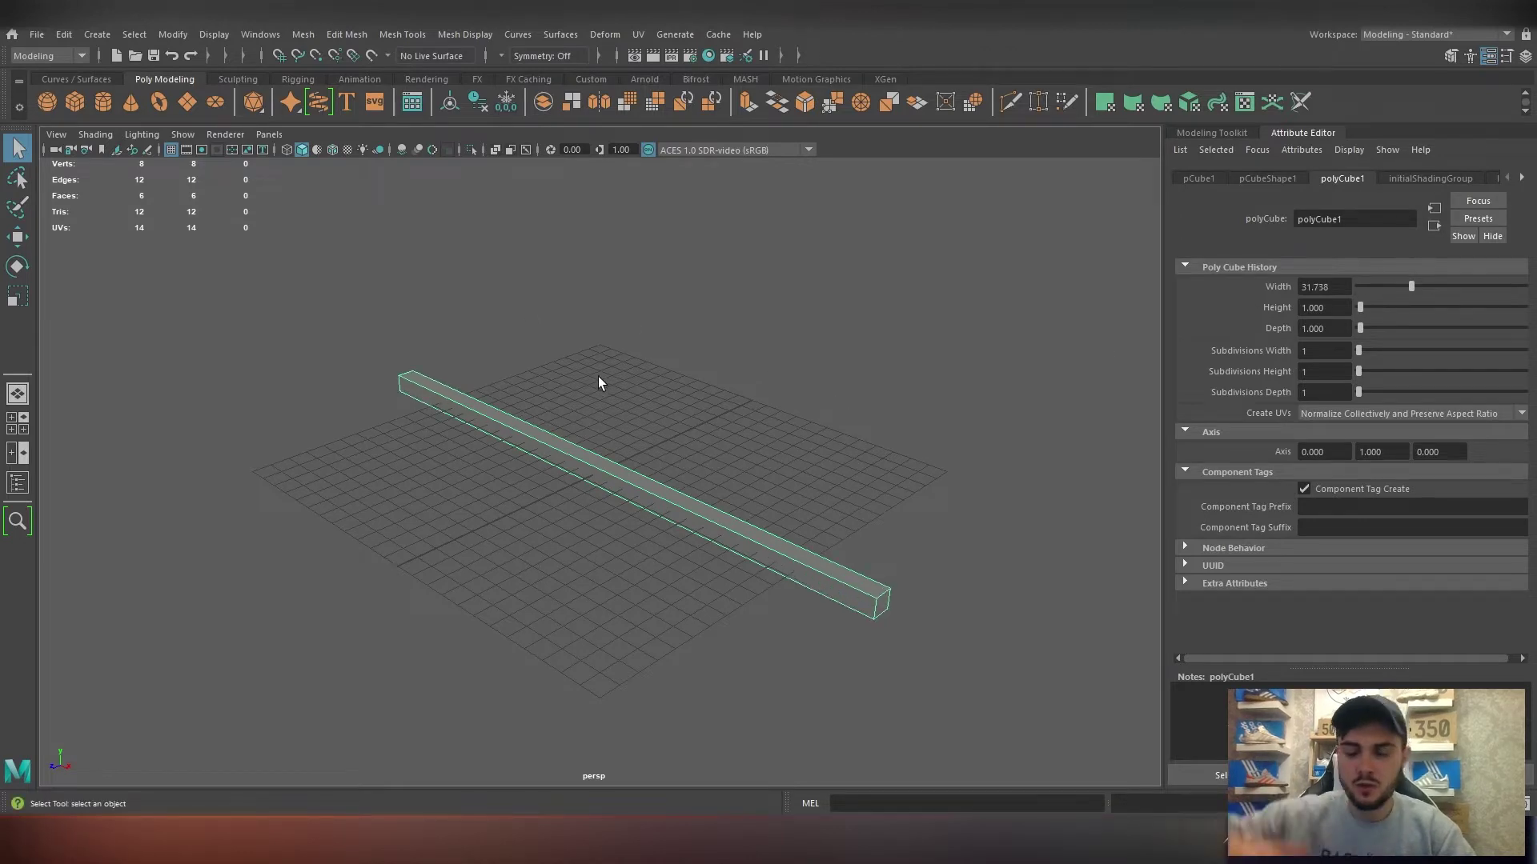
key("space")
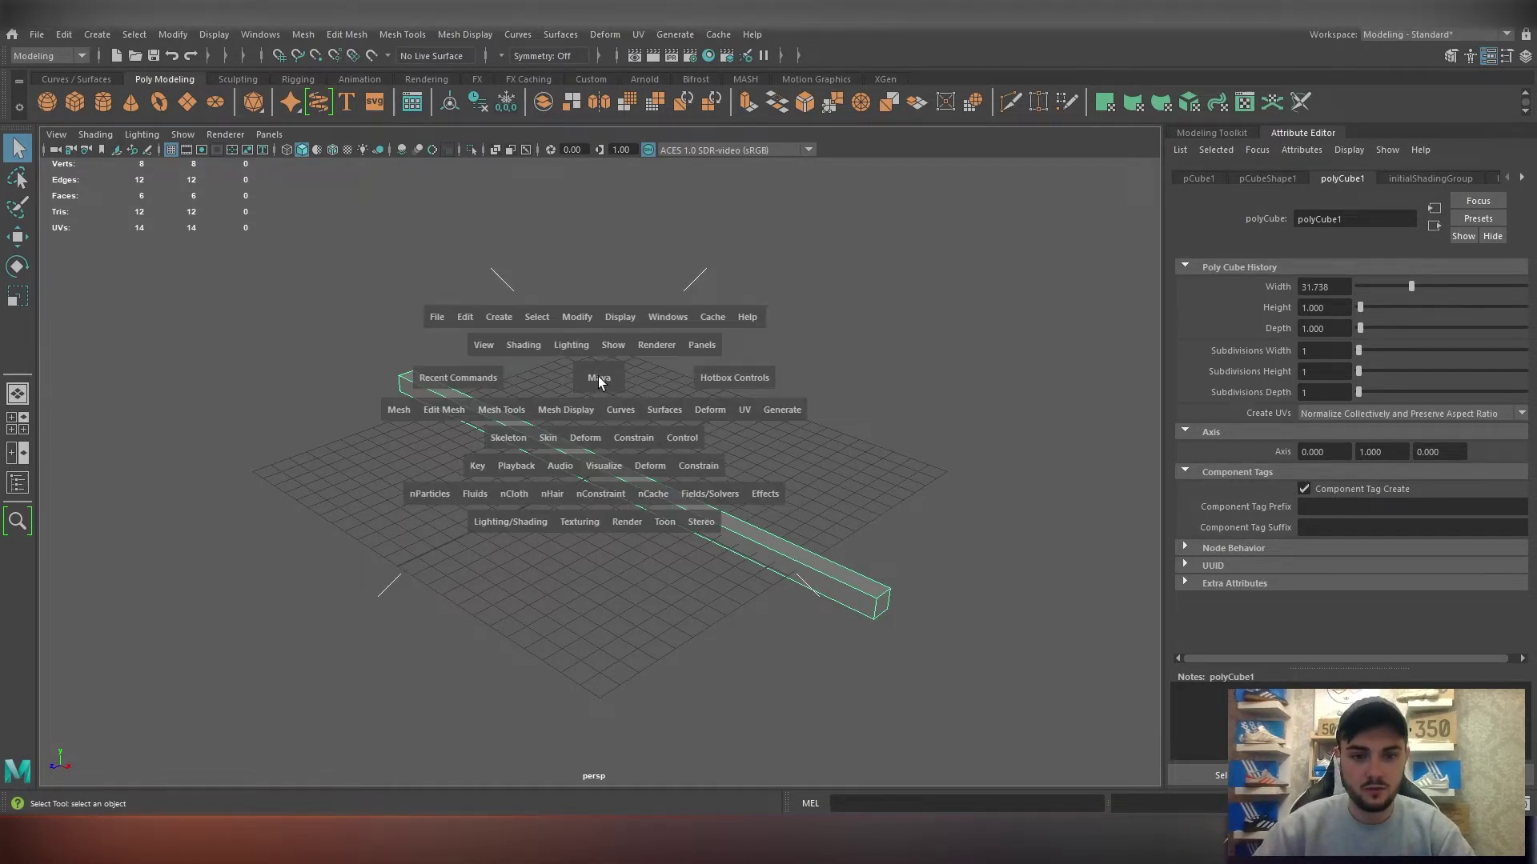
left_click_drag(599, 381, 577, 378)
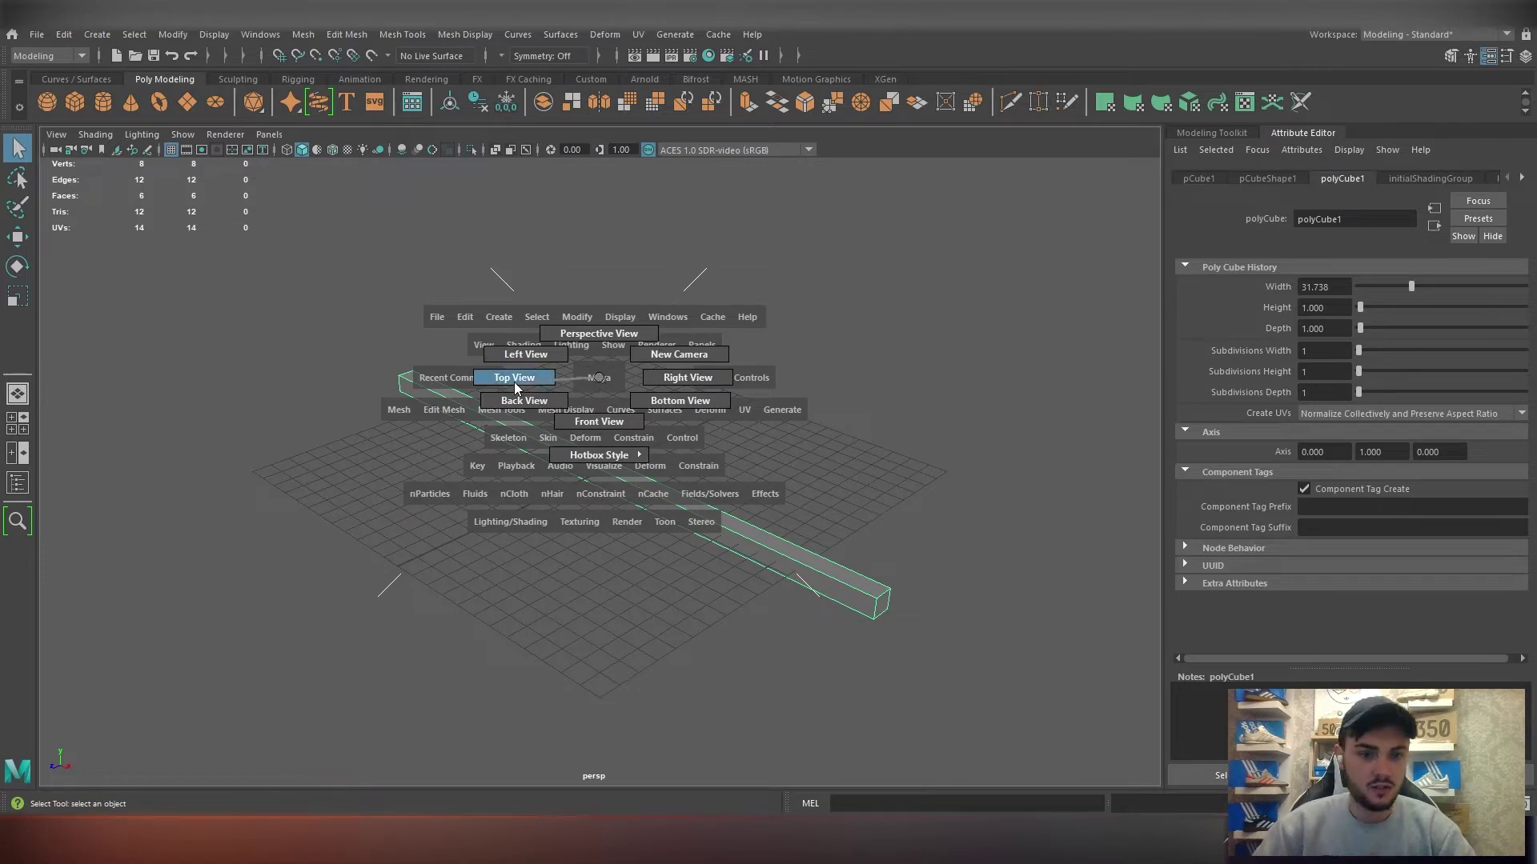
left_click_drag(481, 387, 483, 384)
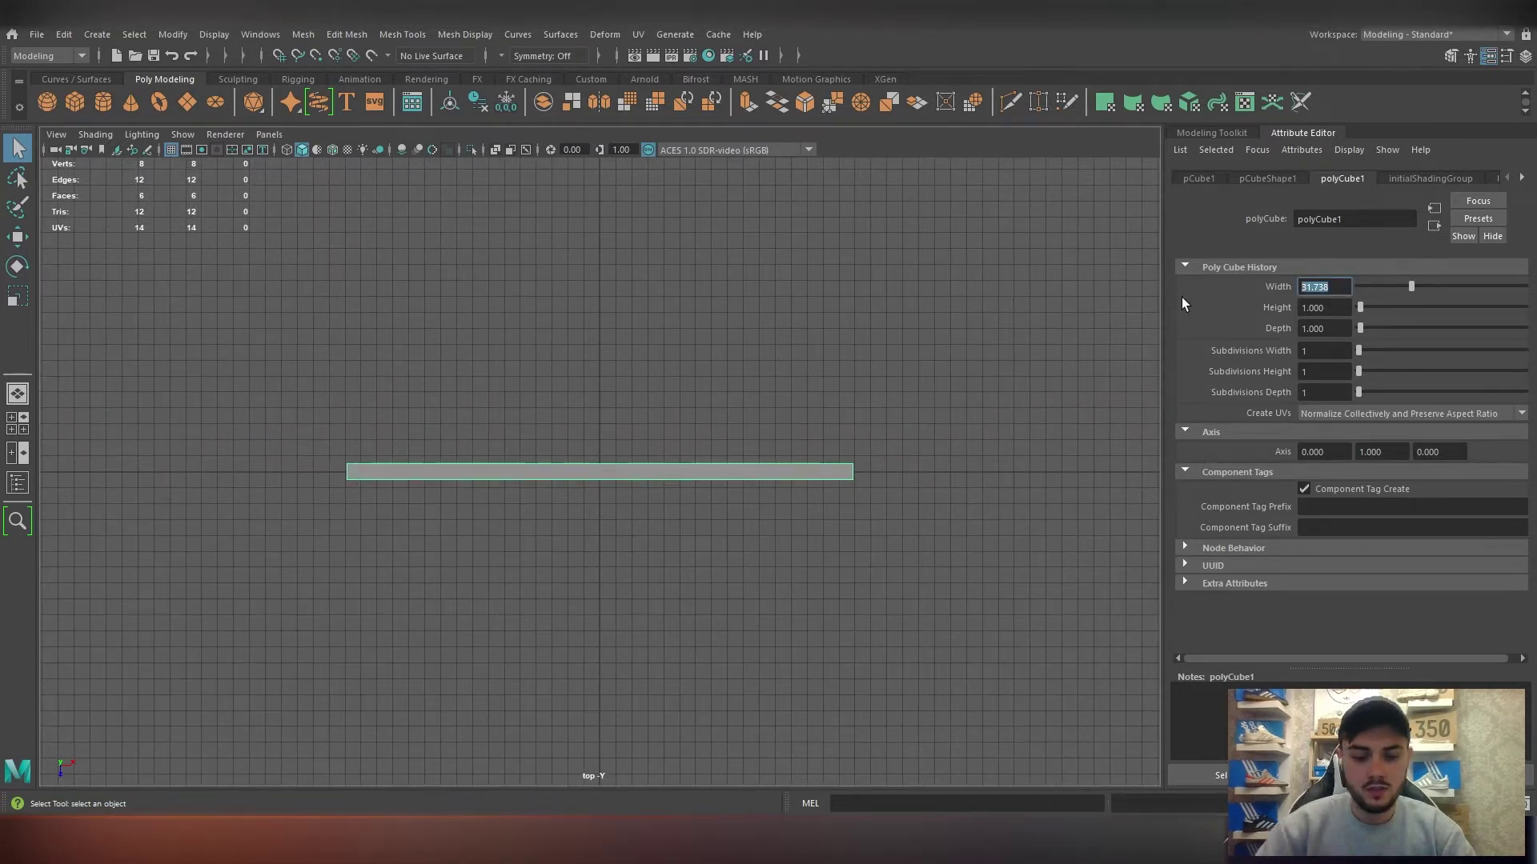
type("30")
key("Return")
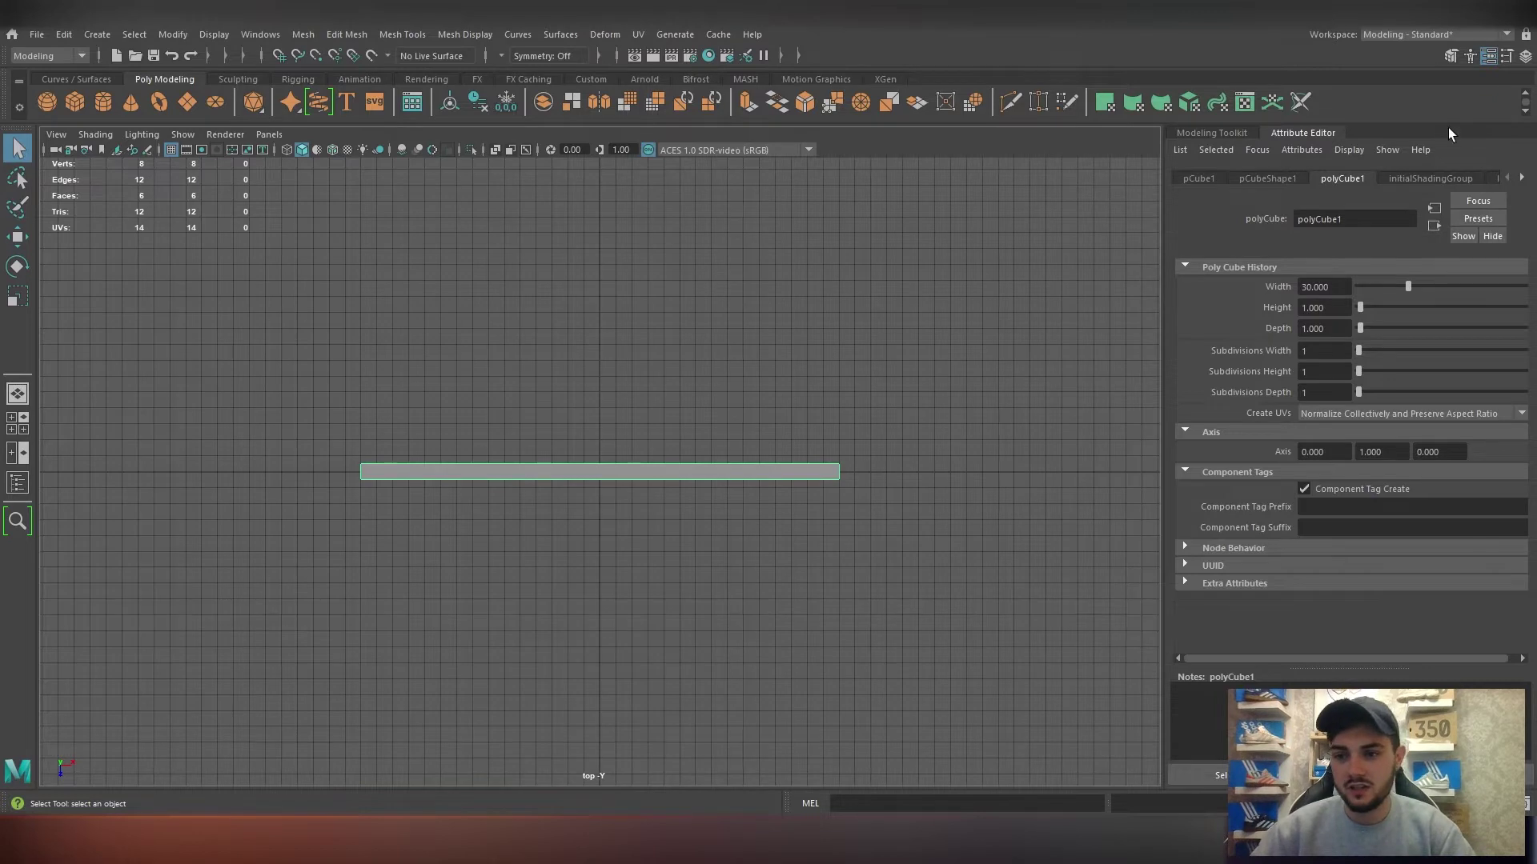
Set the cube's depth to 50 to form the rectangular road slab.
left_click_drag(1364, 330, 1431, 315)
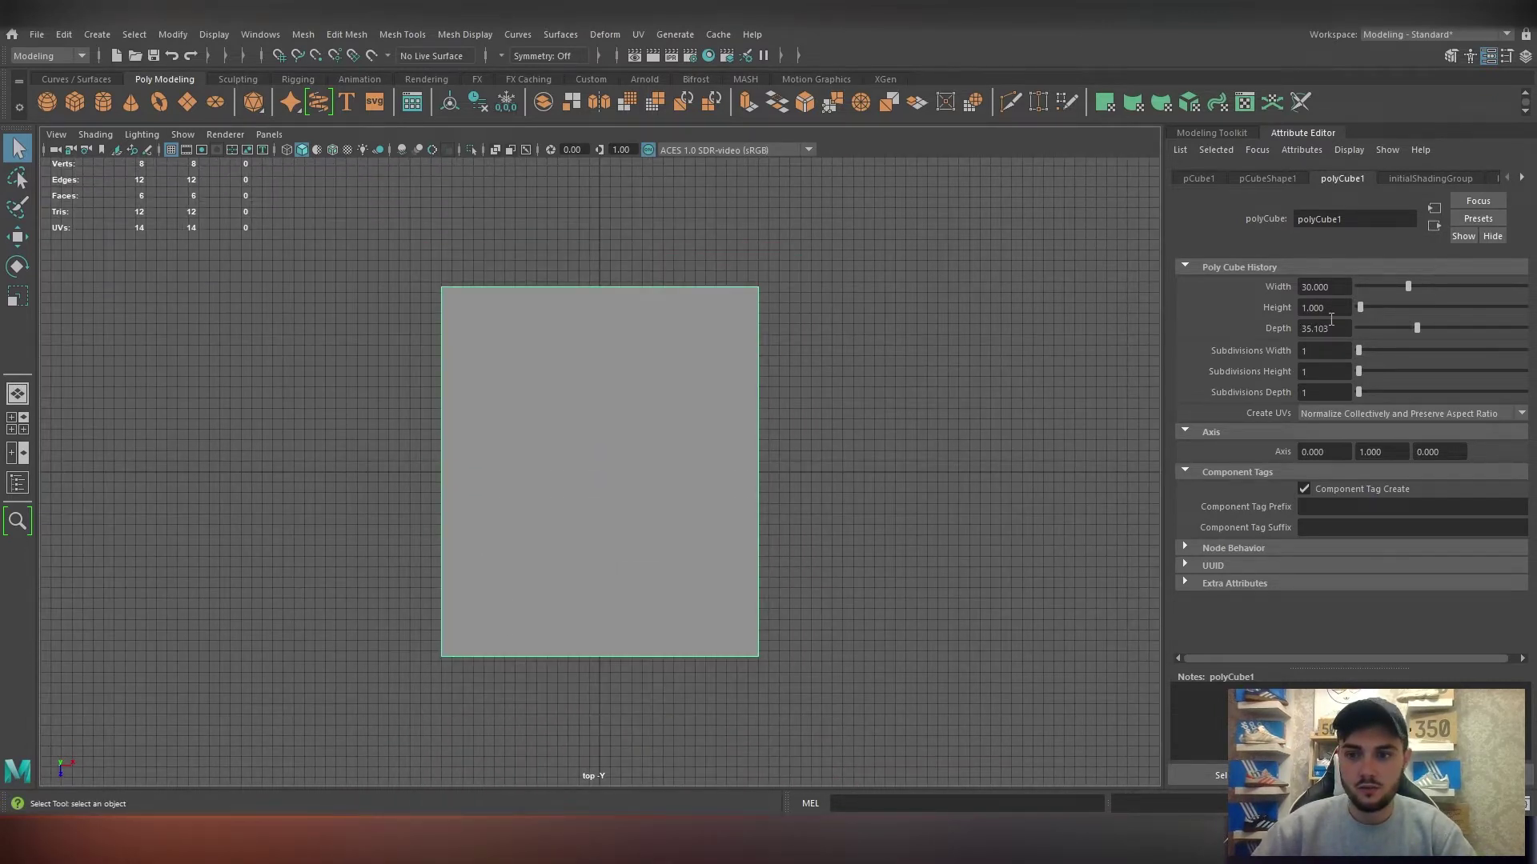
key("BackSpace")
key("BackSpace")
key("BackSpace")
key("BackSpace")
key("BackSpace")
key("BackSpace")
type("50")
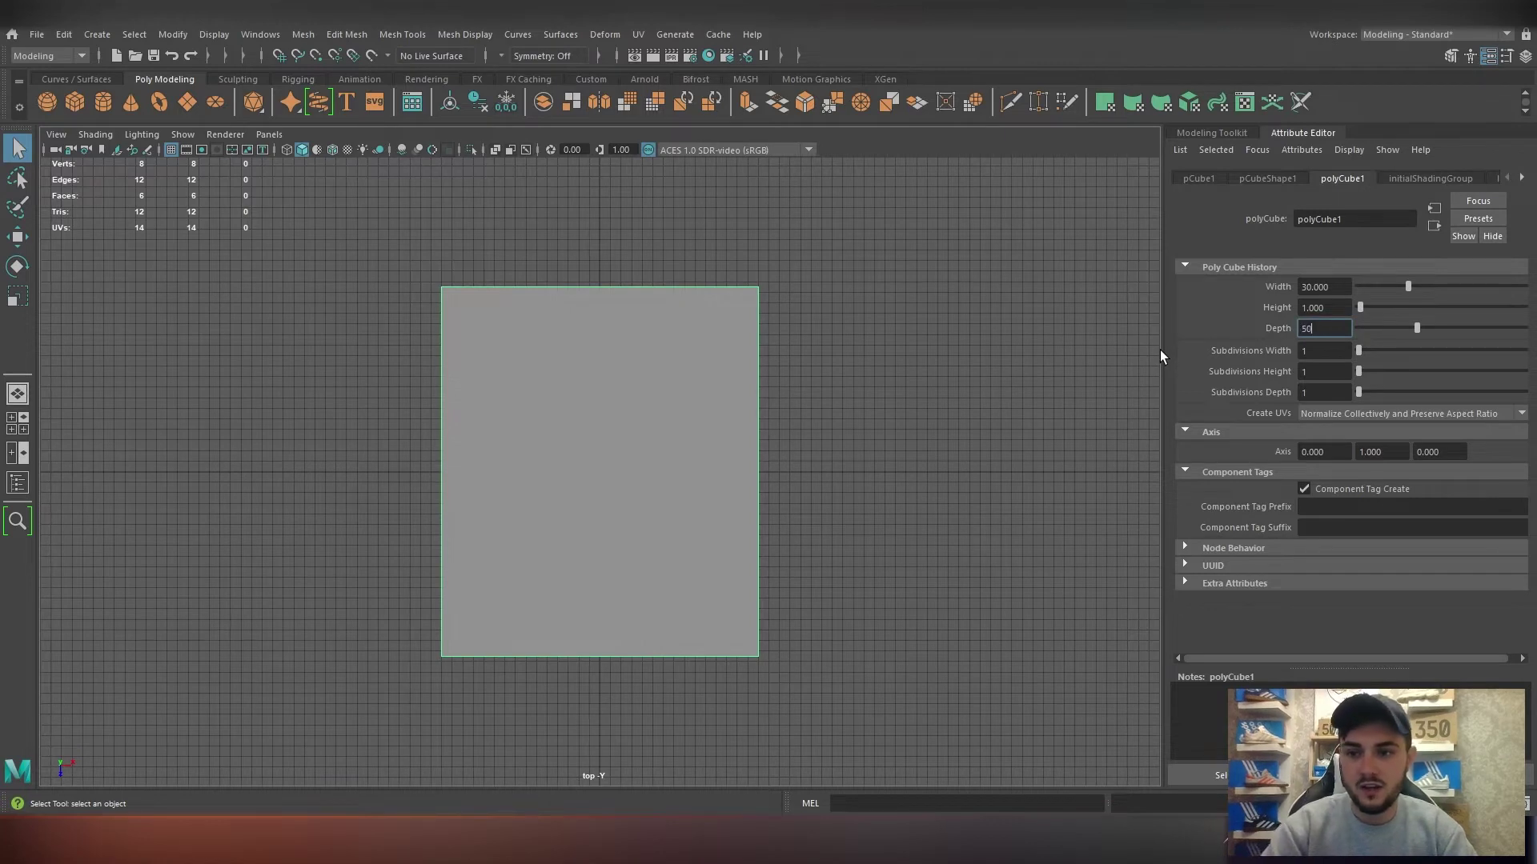
key("Return")
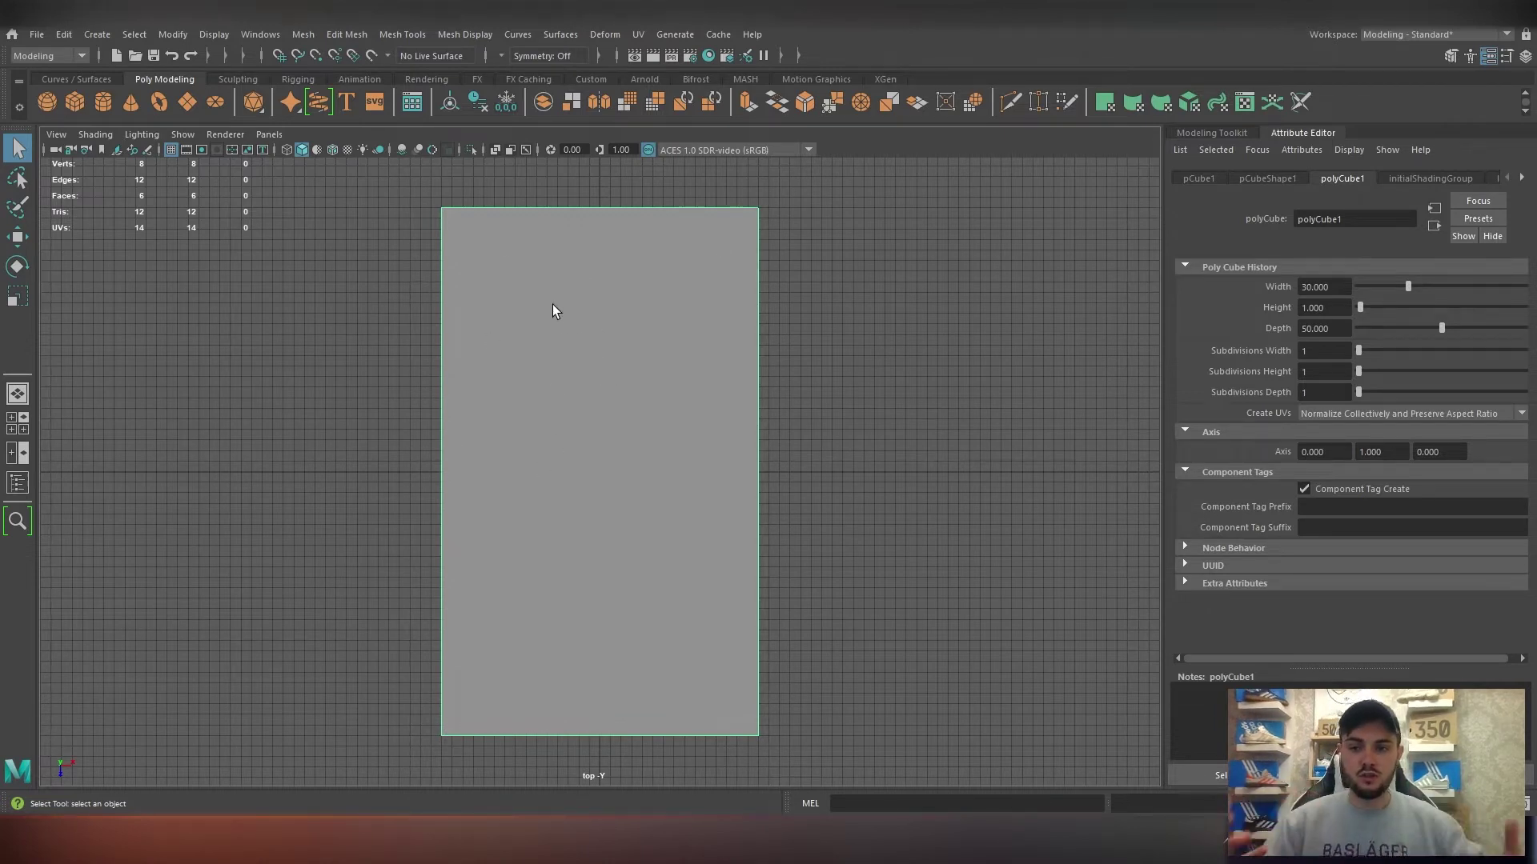
In the perspective view, extrude both long side faces of the slab outward with a thickness of 2.8.
key("space")
left_click_drag(864, 410, 1044, 445)
key("f")
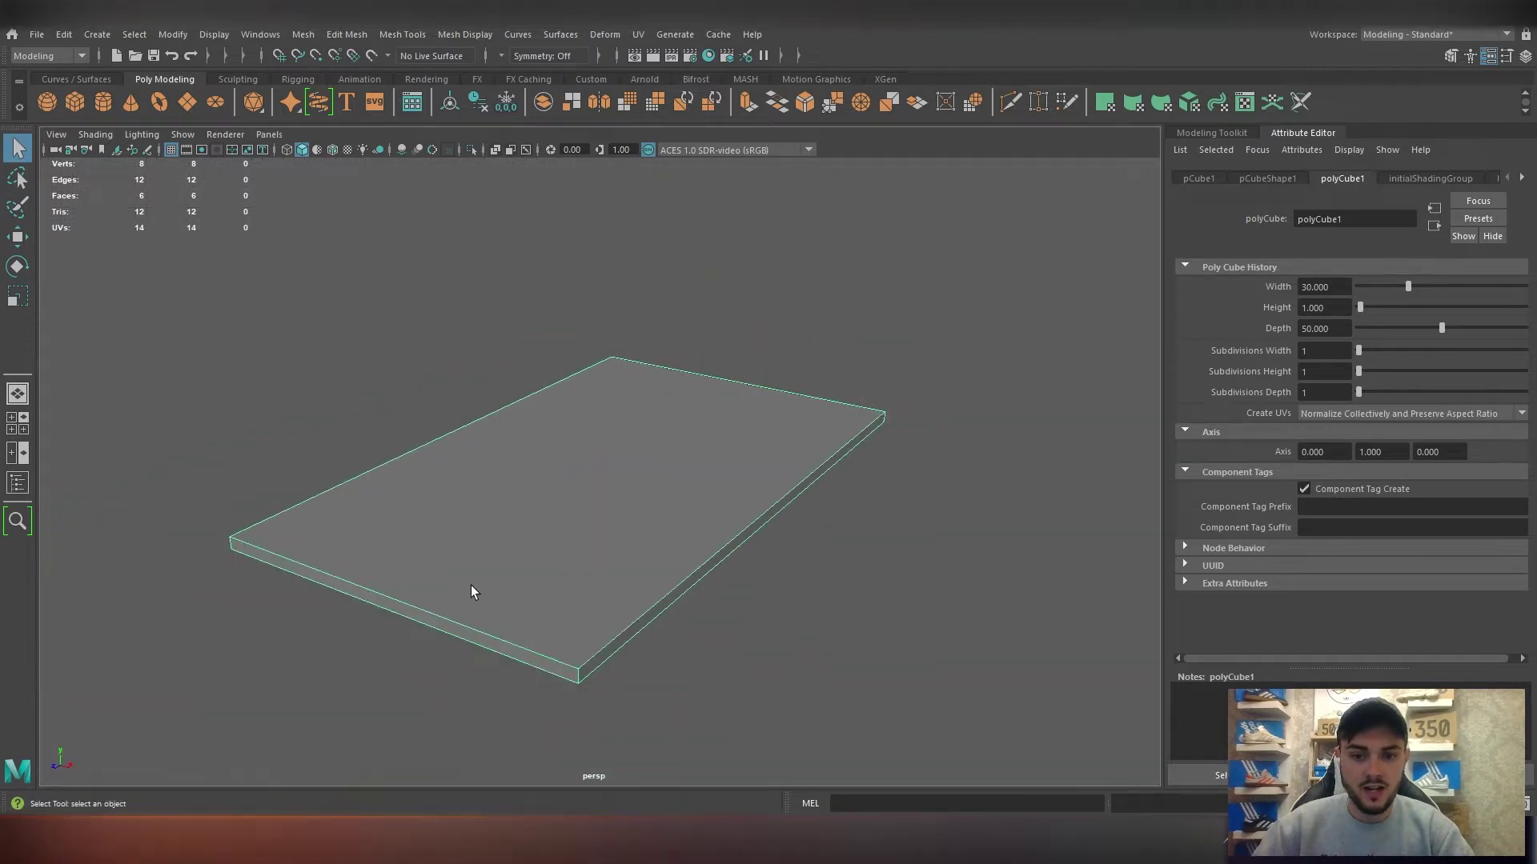
left_click_drag(473, 590, 525, 608, "alt")
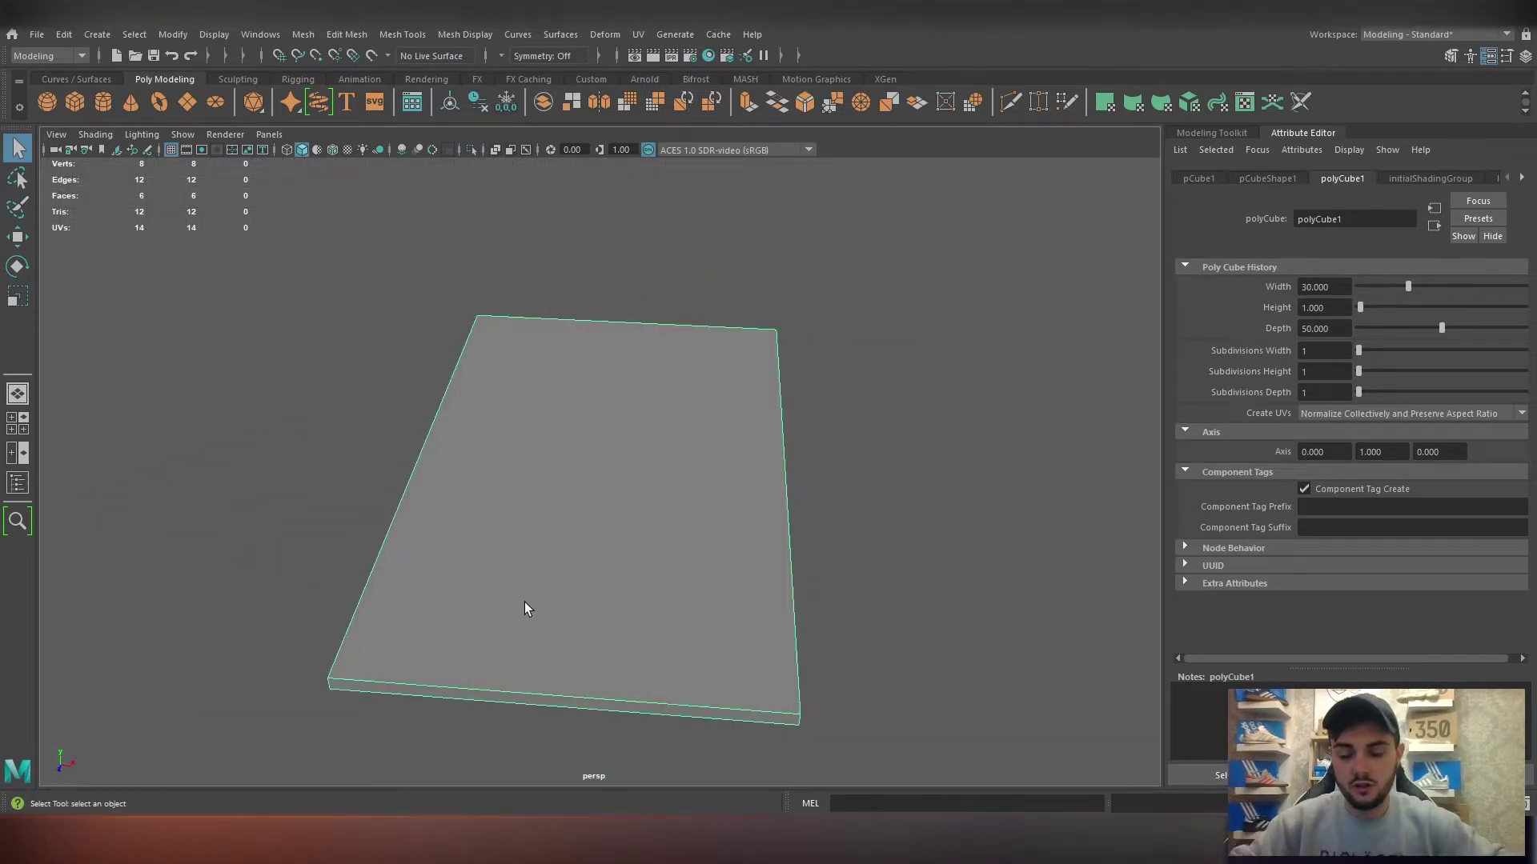
right_click_drag(525, 608, 664, 552, "alt")
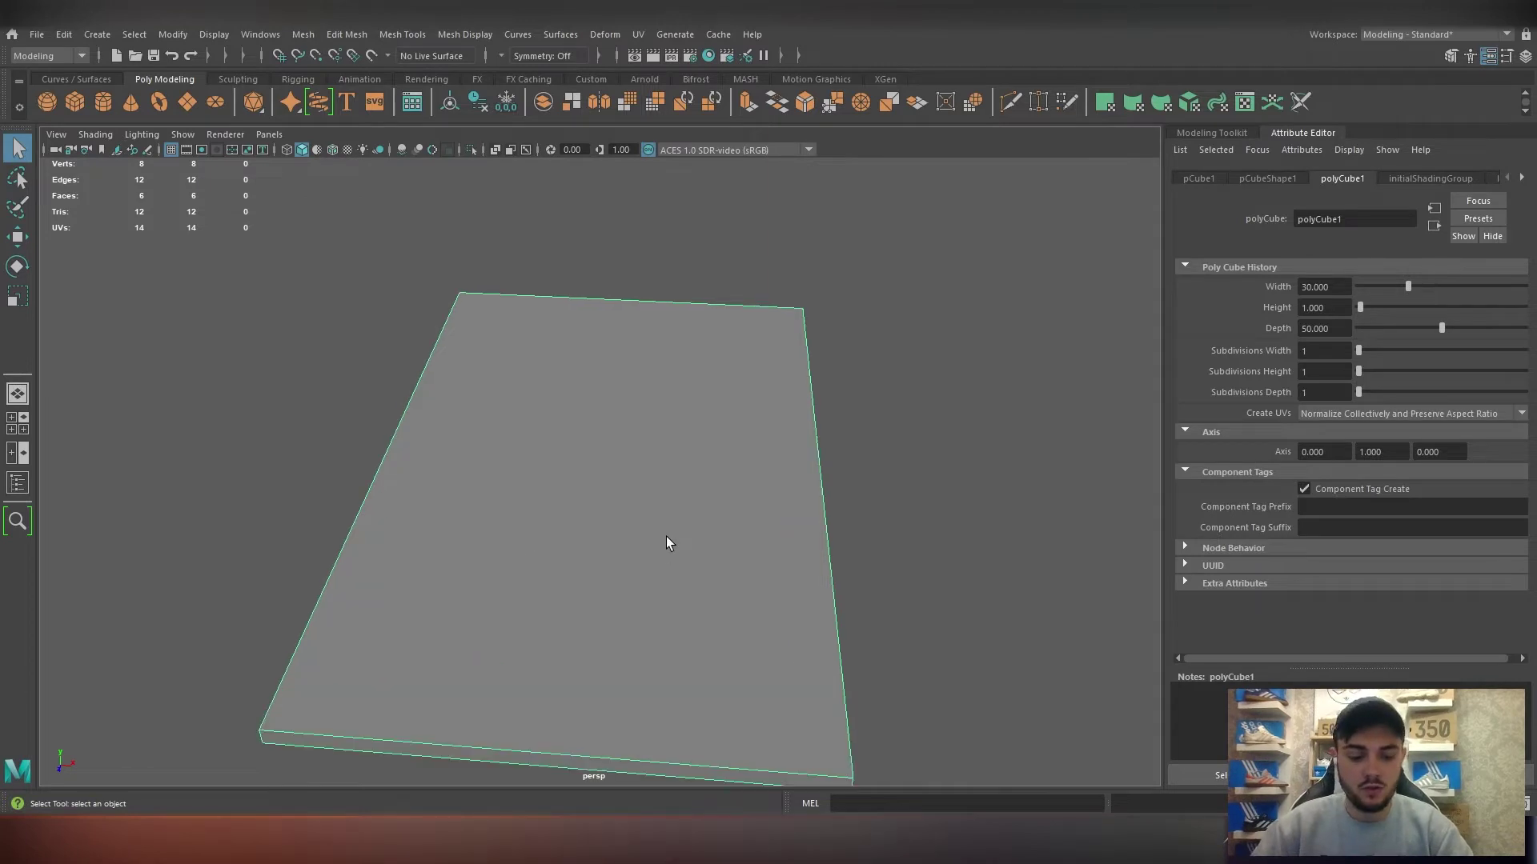
left_click_drag(666, 536, 590, 504, "alt")
right_click_drag(622, 458, 653, 599)
left_click(653, 599)
left_click_drag(653, 599, 576, 550, "alt")
left_click(717, 542, "shift")
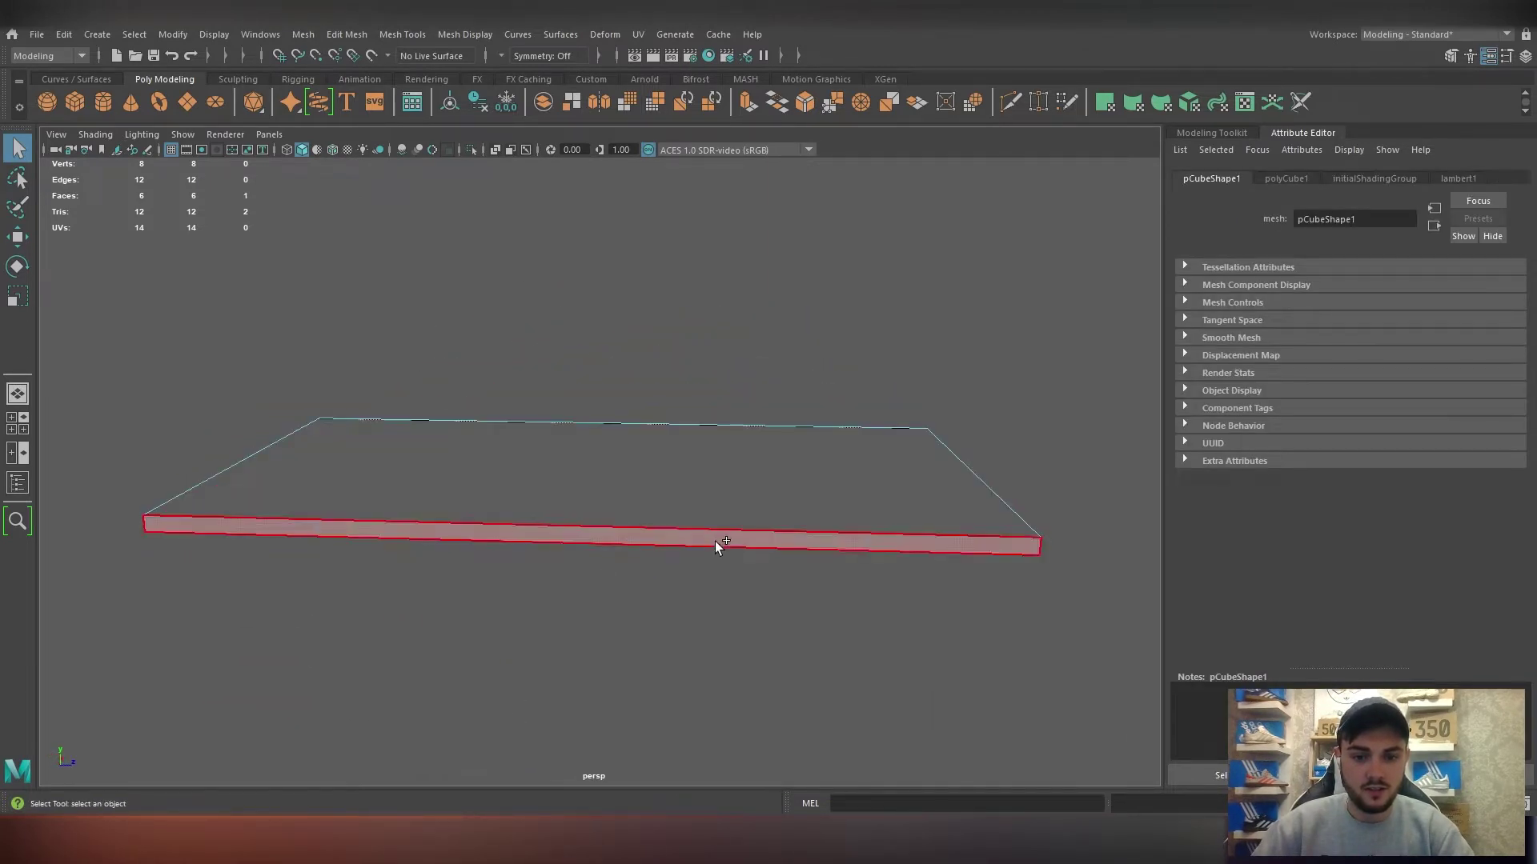
left_click_drag(717, 542, 665, 617, "alt")
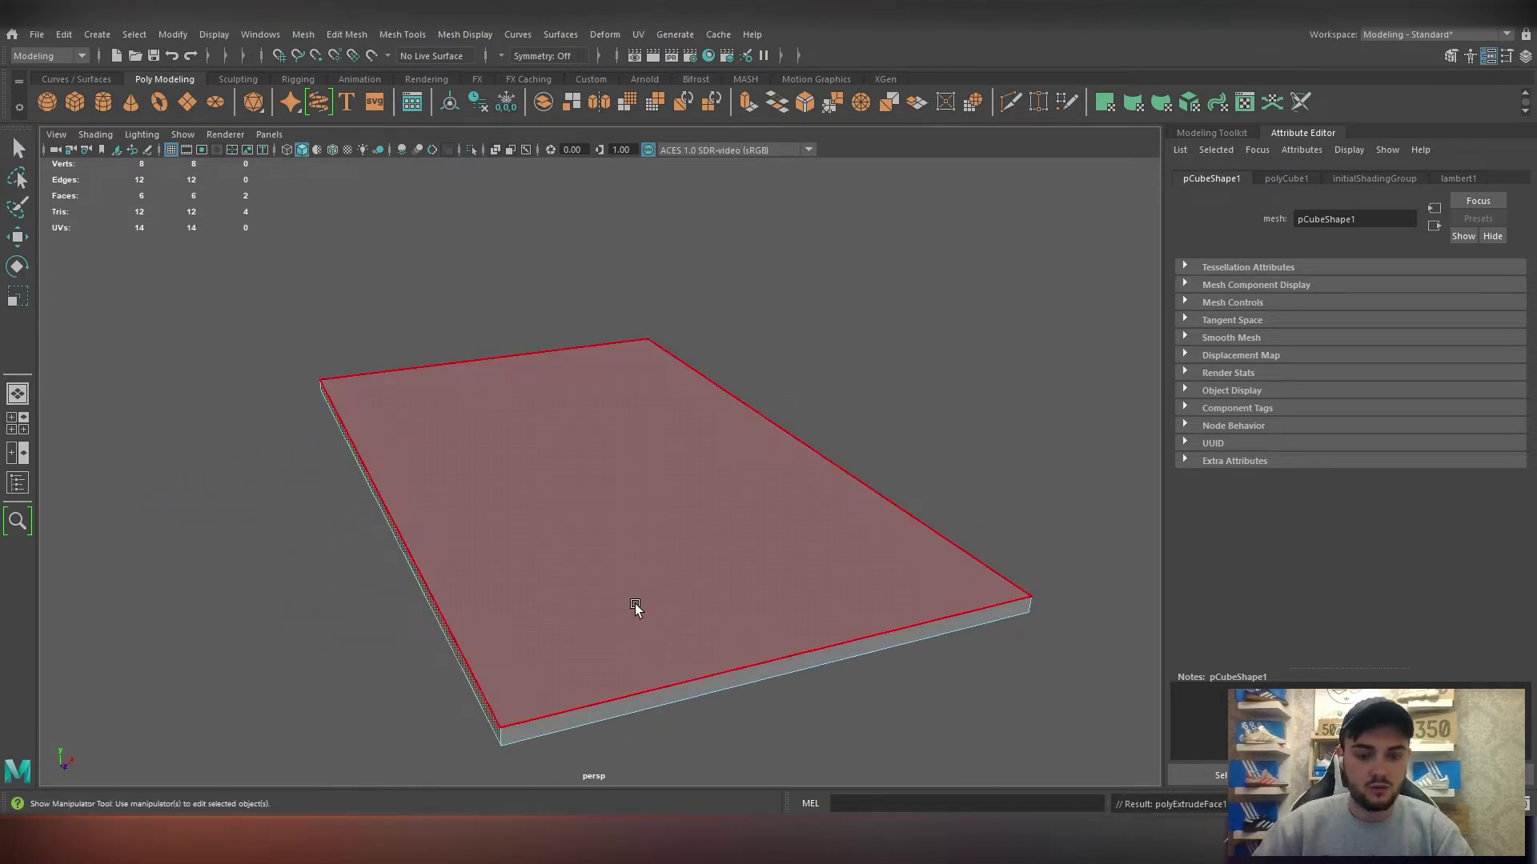
key("ctrl+e")
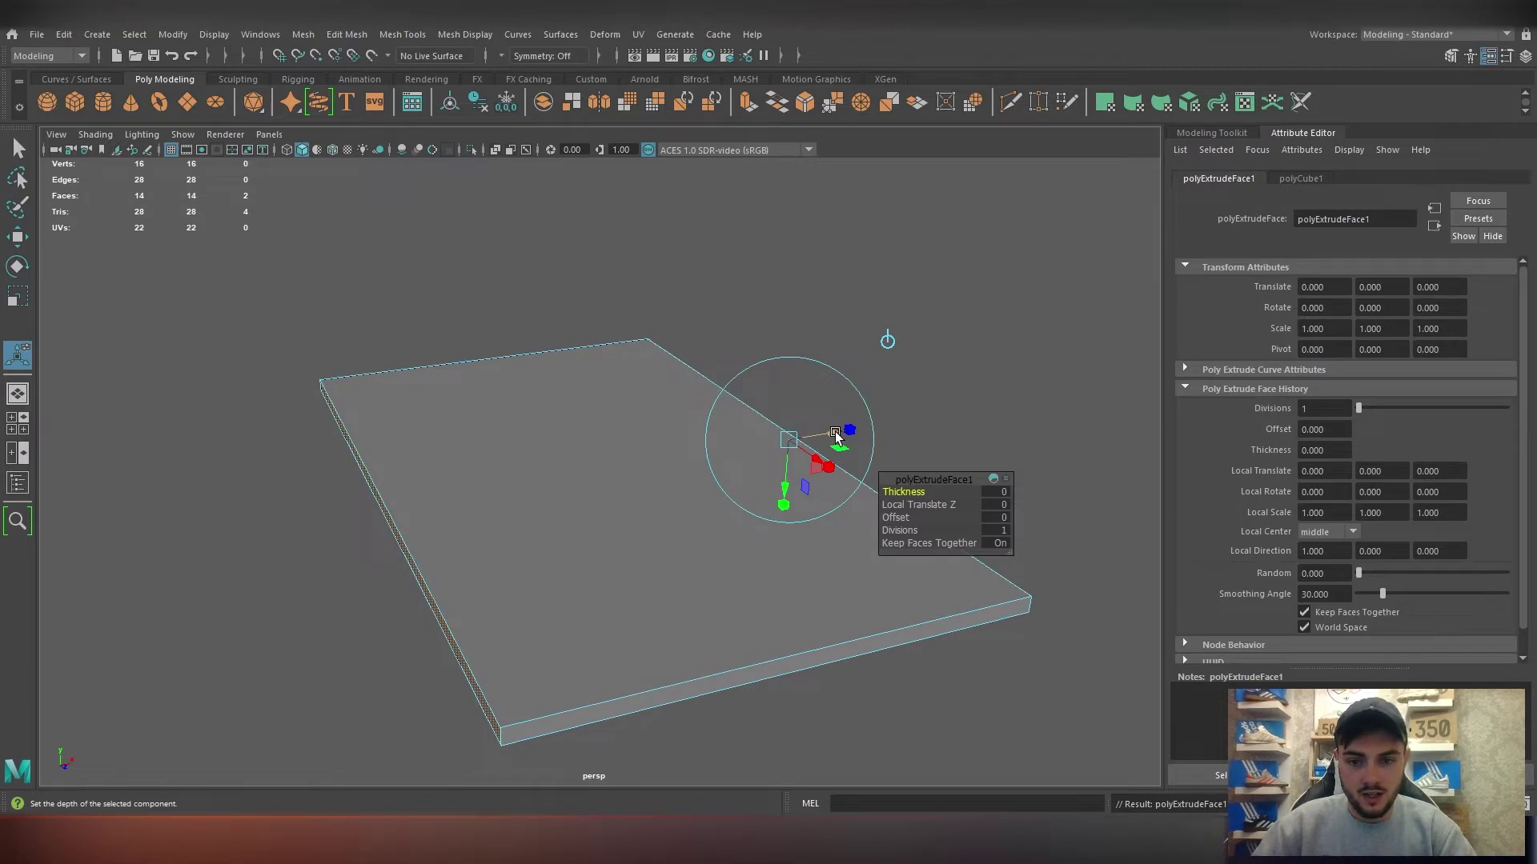
left_click_drag(891, 492, 816, 432)
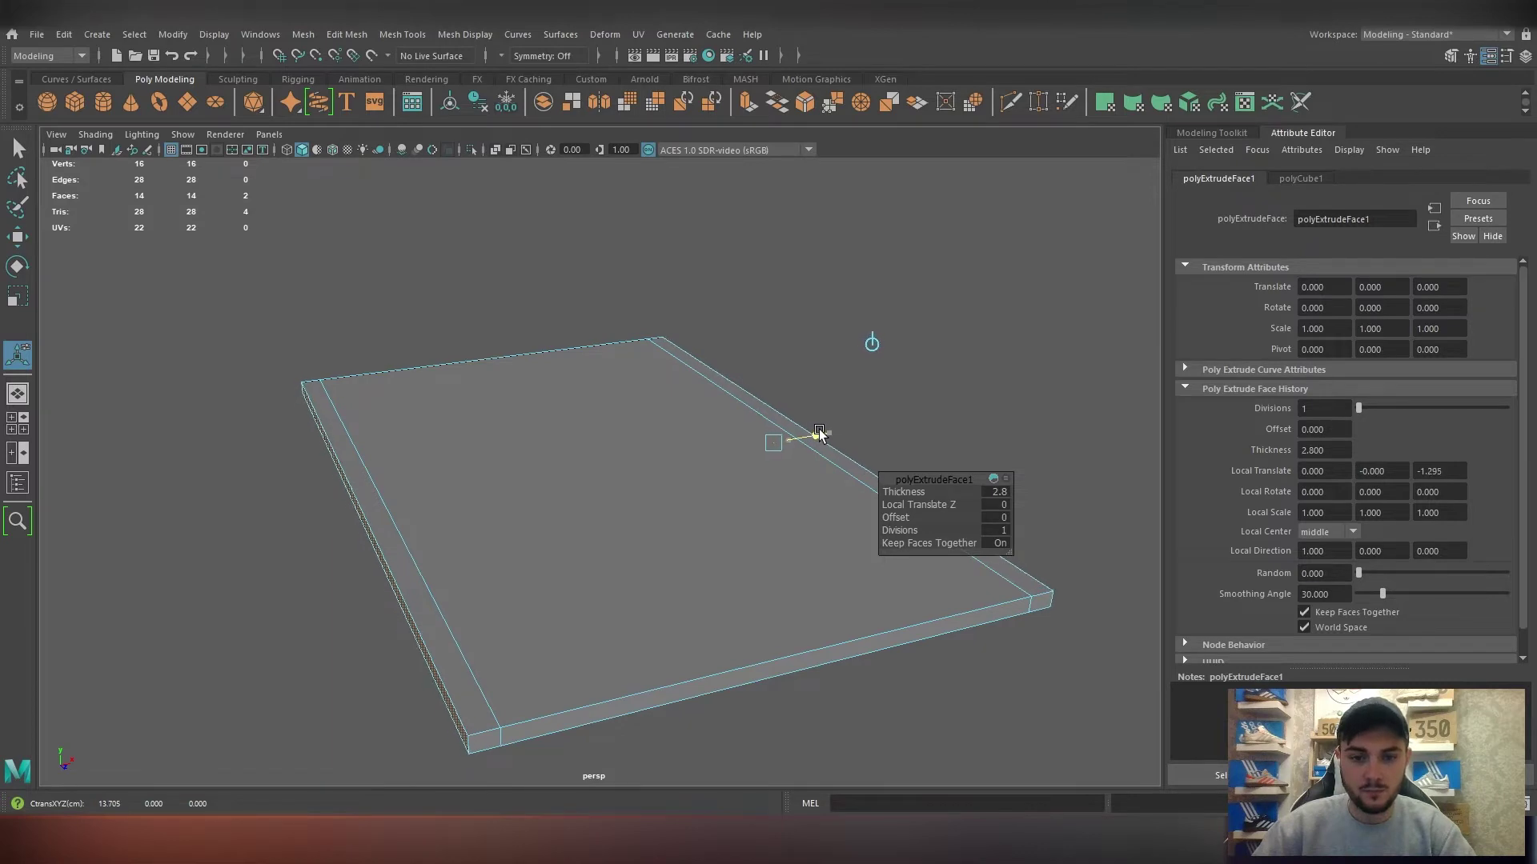
Try extruding the top faces of both narrow side strips upward by 1.17 to form raised borders.
left_click(896, 460)
left_click(493, 549)
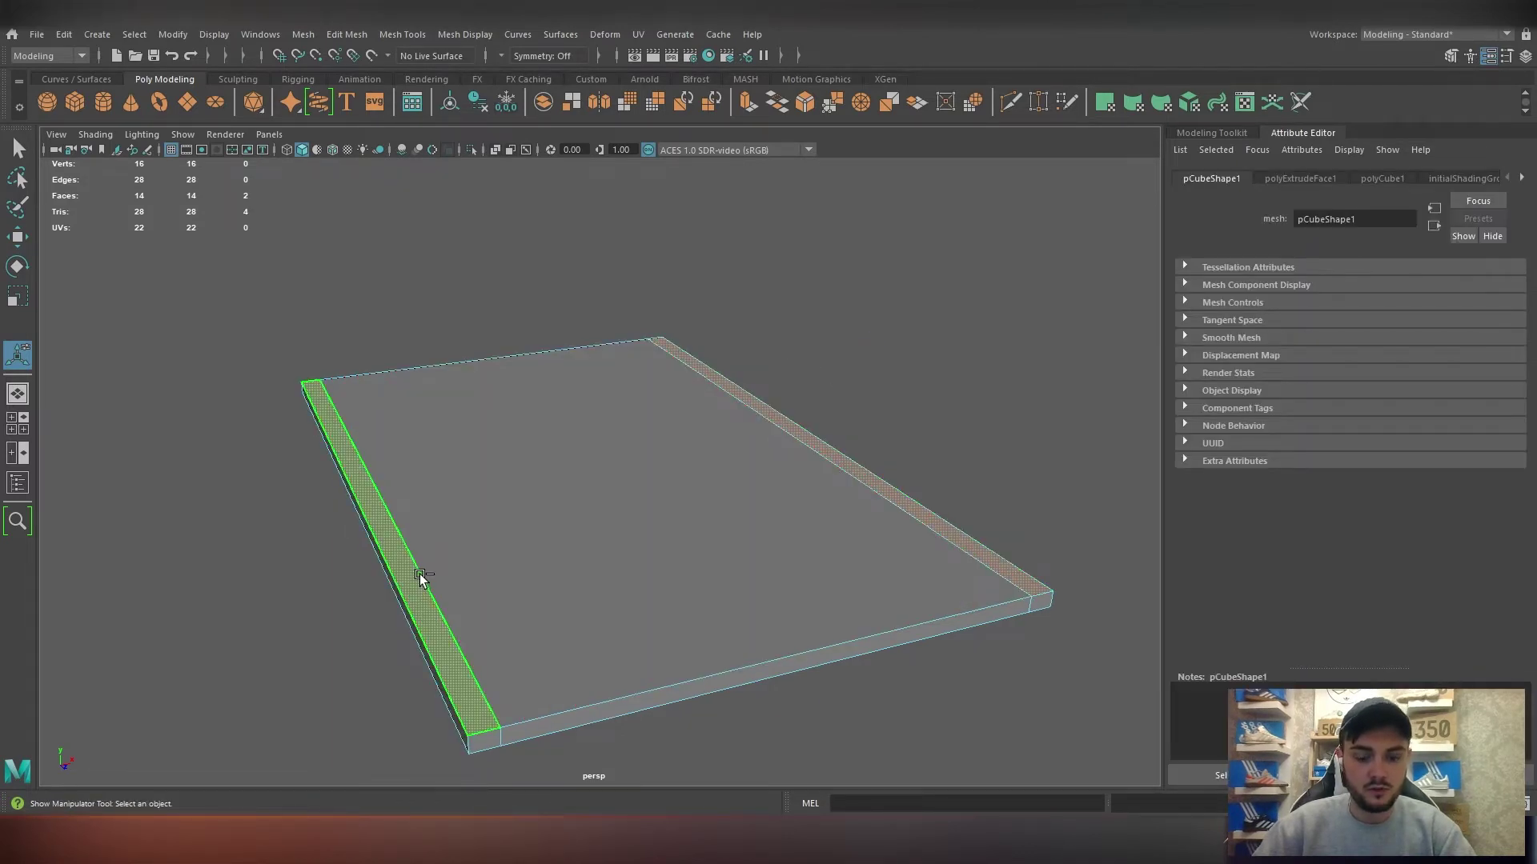
left_click(444, 642)
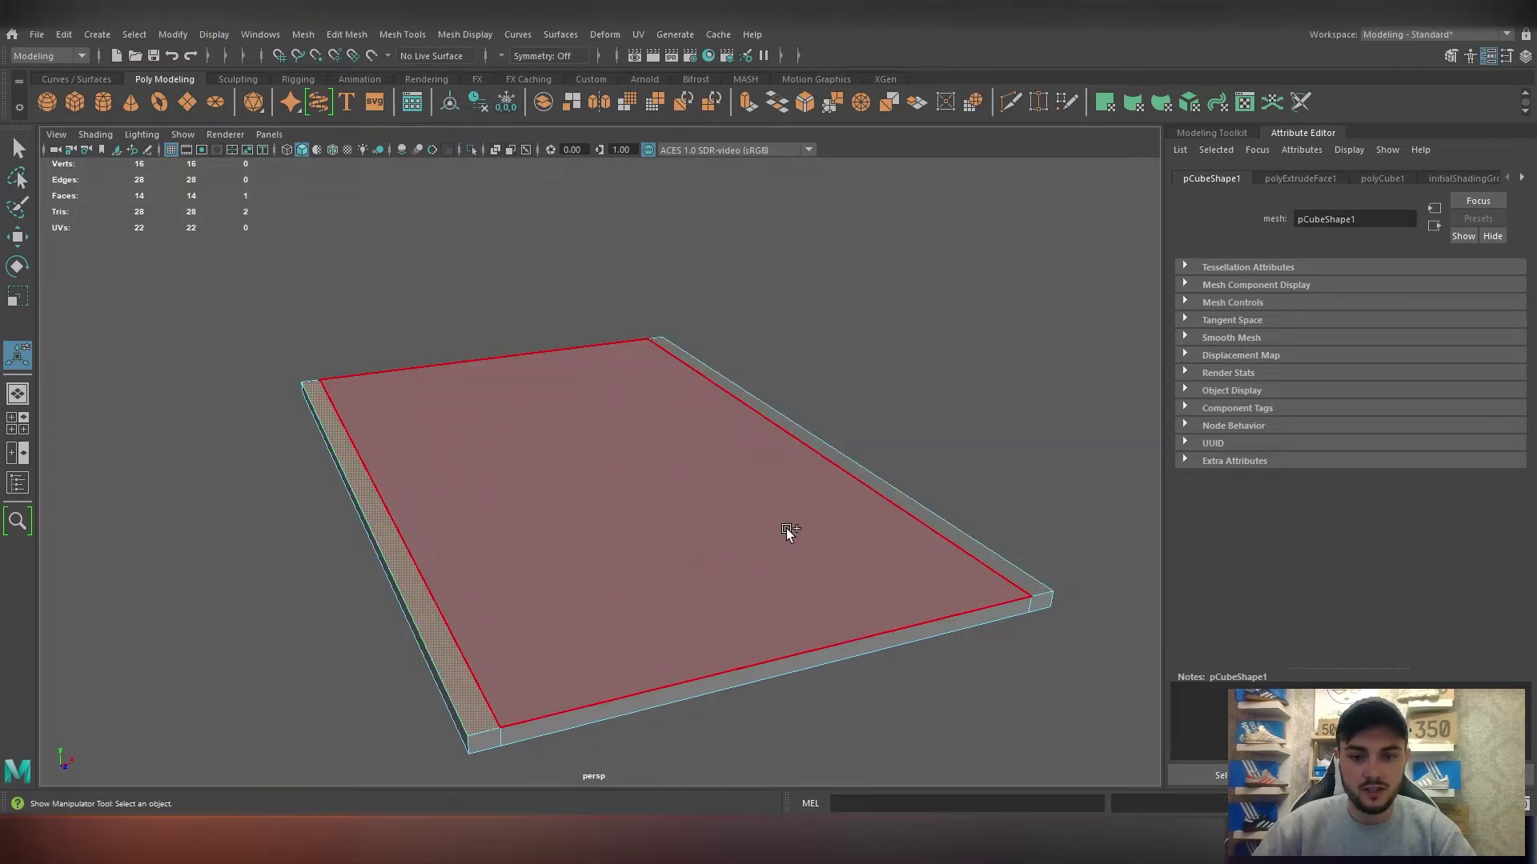
left_click(861, 471, "ctrl+shift")
key("ctrl+e")
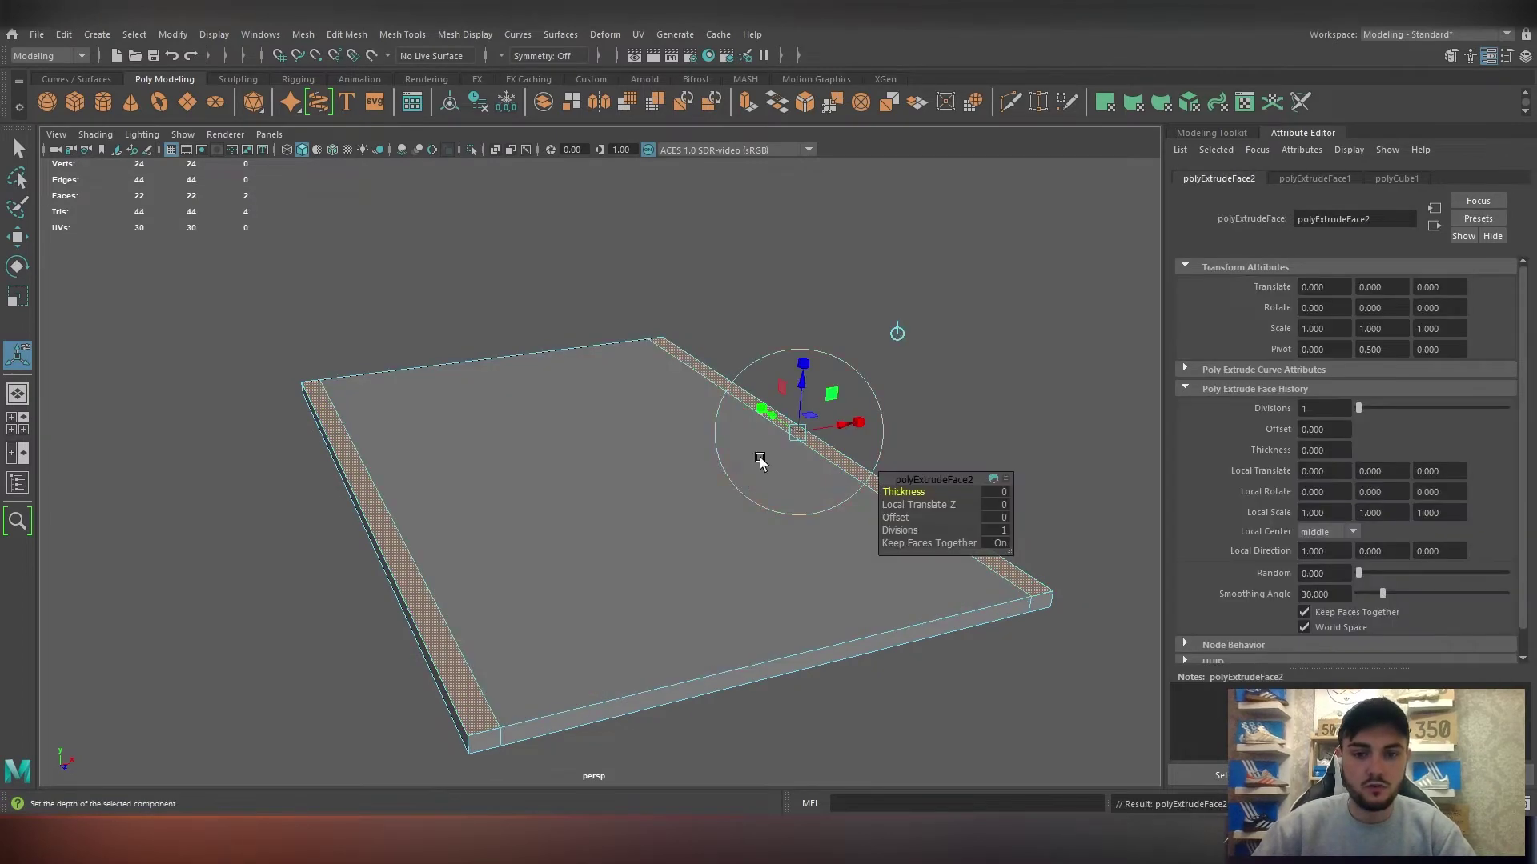
left_click_drag(800, 377, 682, 441)
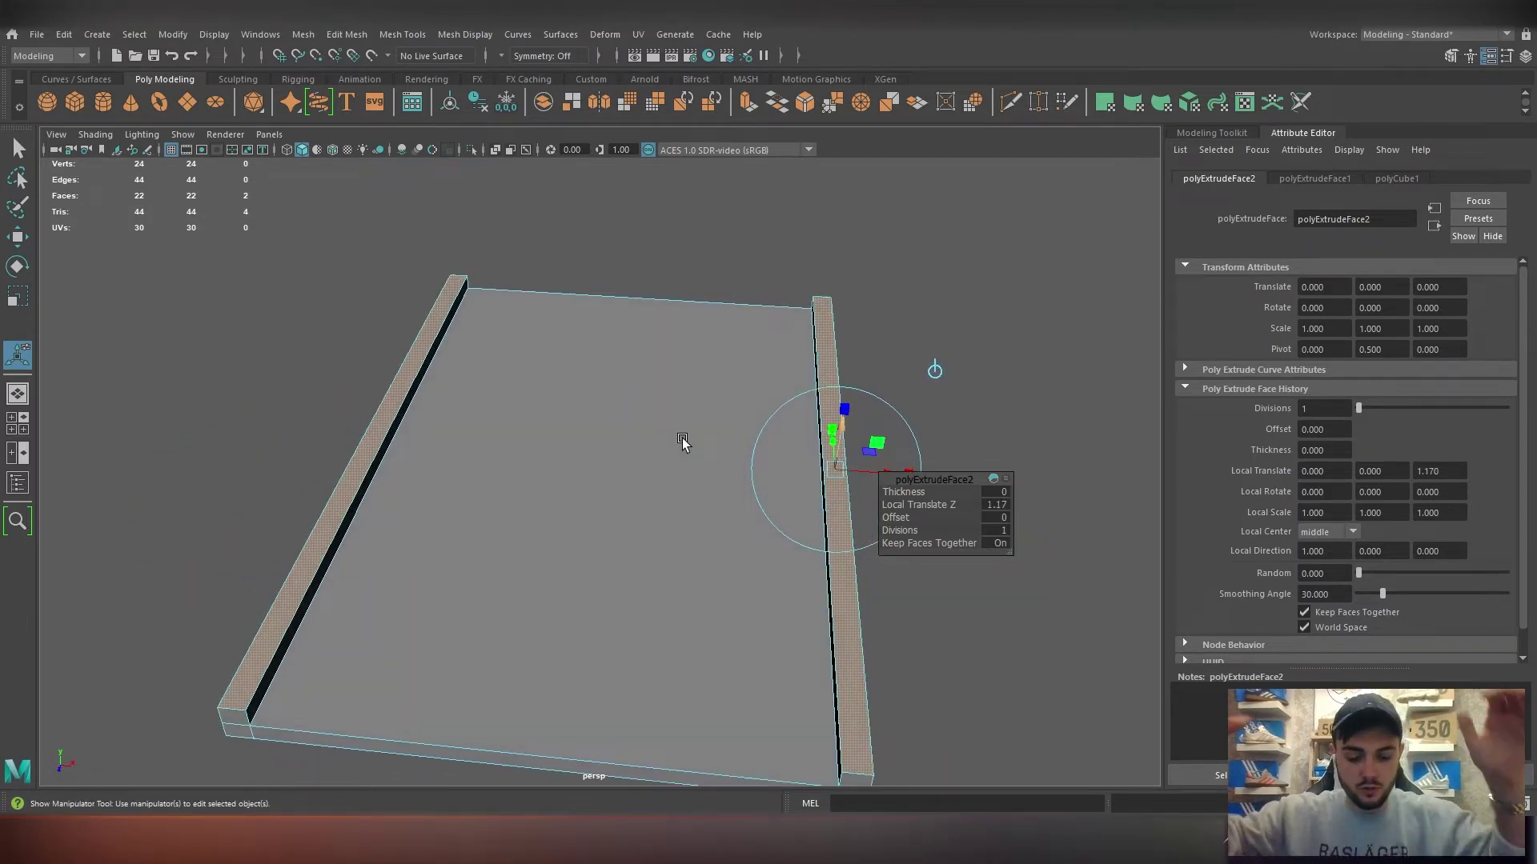
Undo both the upward and the sideways extrusions, back to the plain rectangular slab.
key("ctrl+z")
key("ctrl+z")
key("ctrl+z")
key("ctrl+z")
key("ctrl+z")
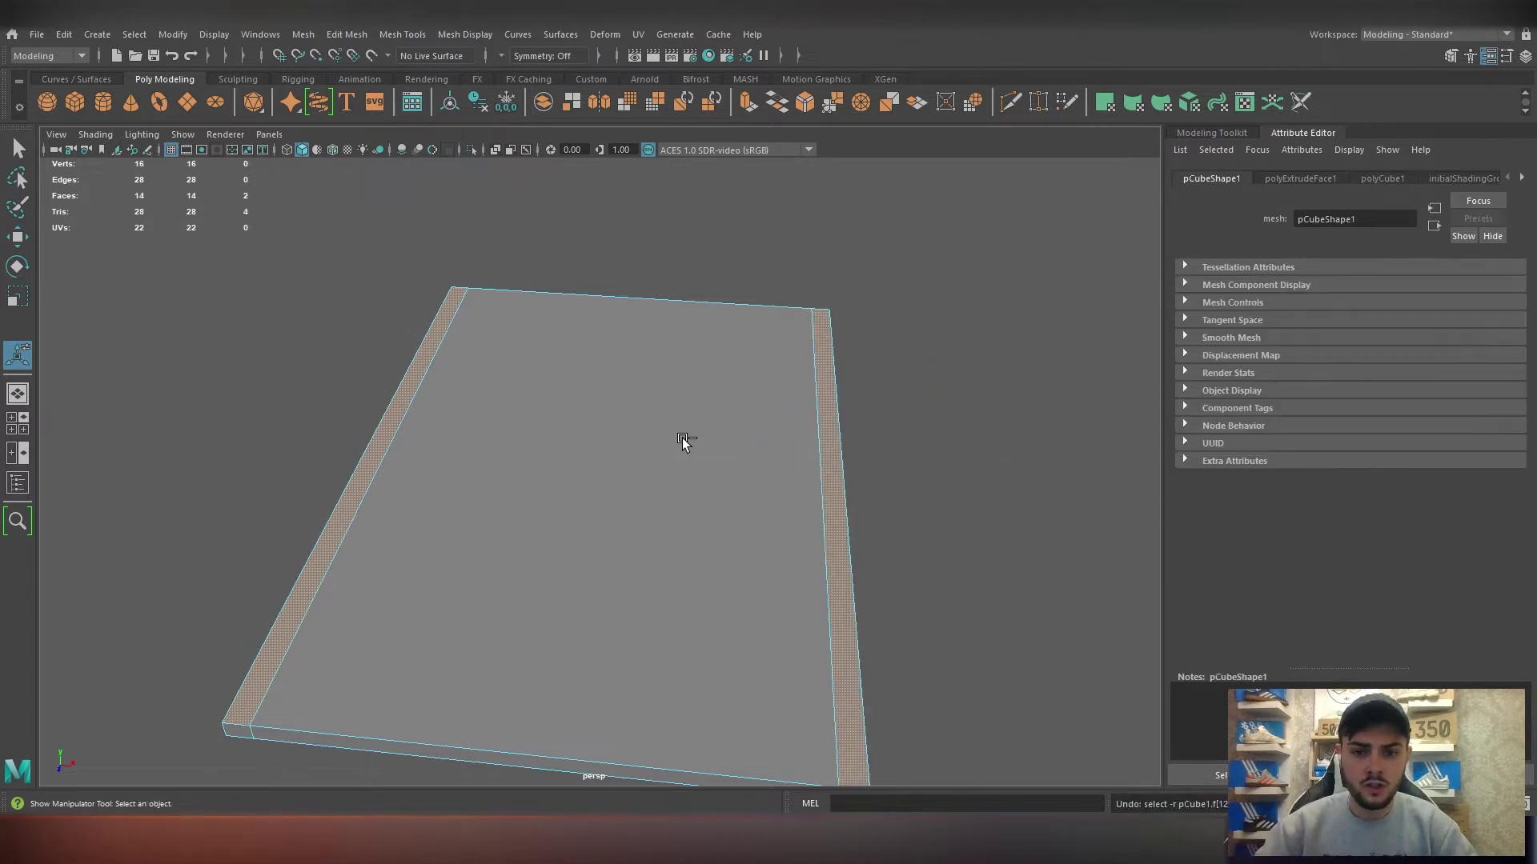
key("ctrl+z")
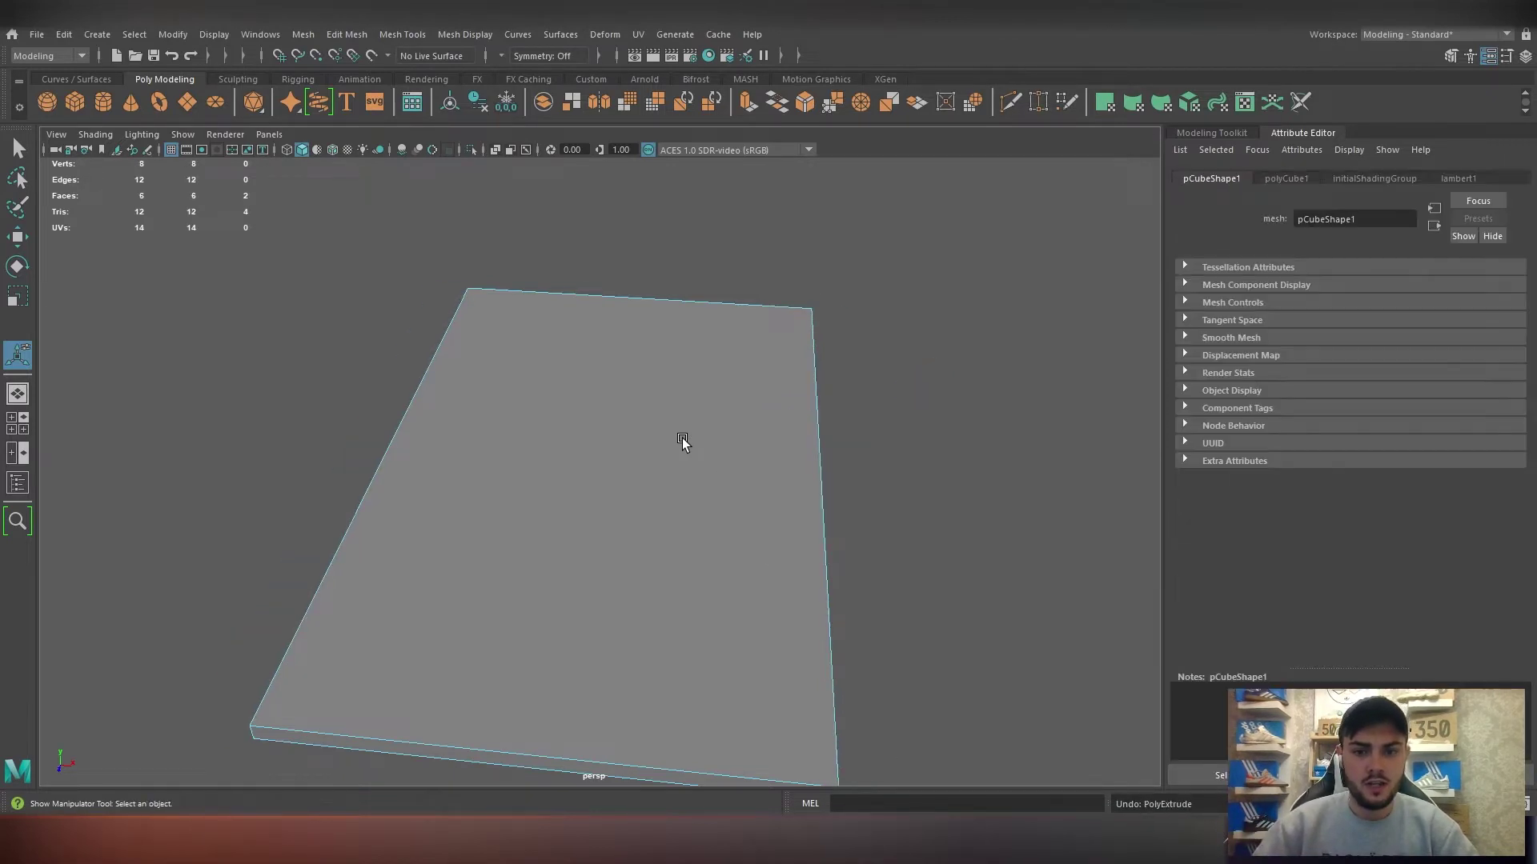
Insert two equally spaced lengthwise edge loops in the slab and scale them apart until they sit close to its long sides.
left_click(400, 36)
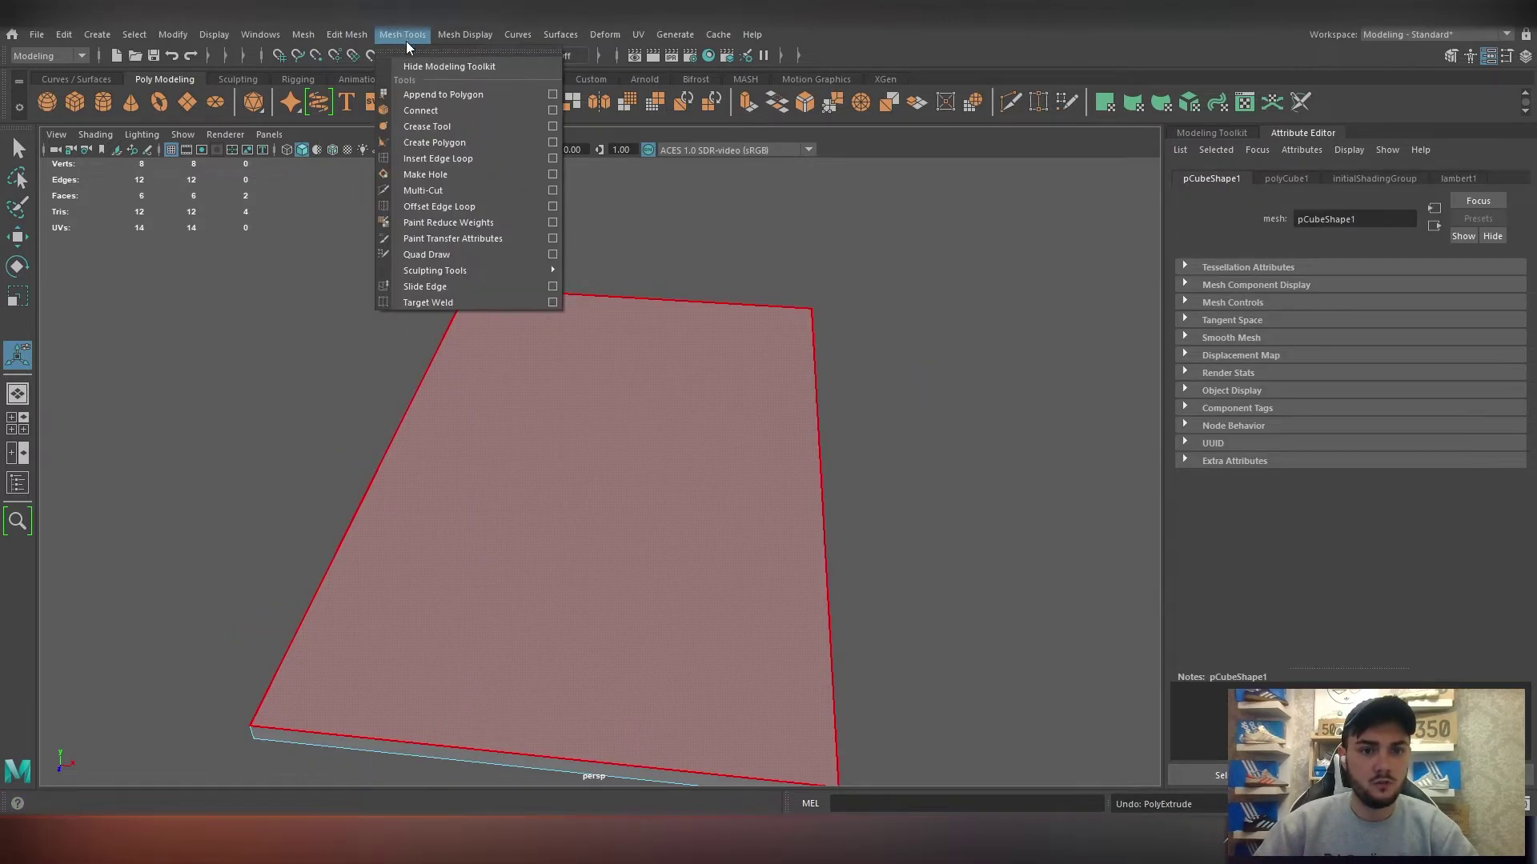
left_click(552, 158)
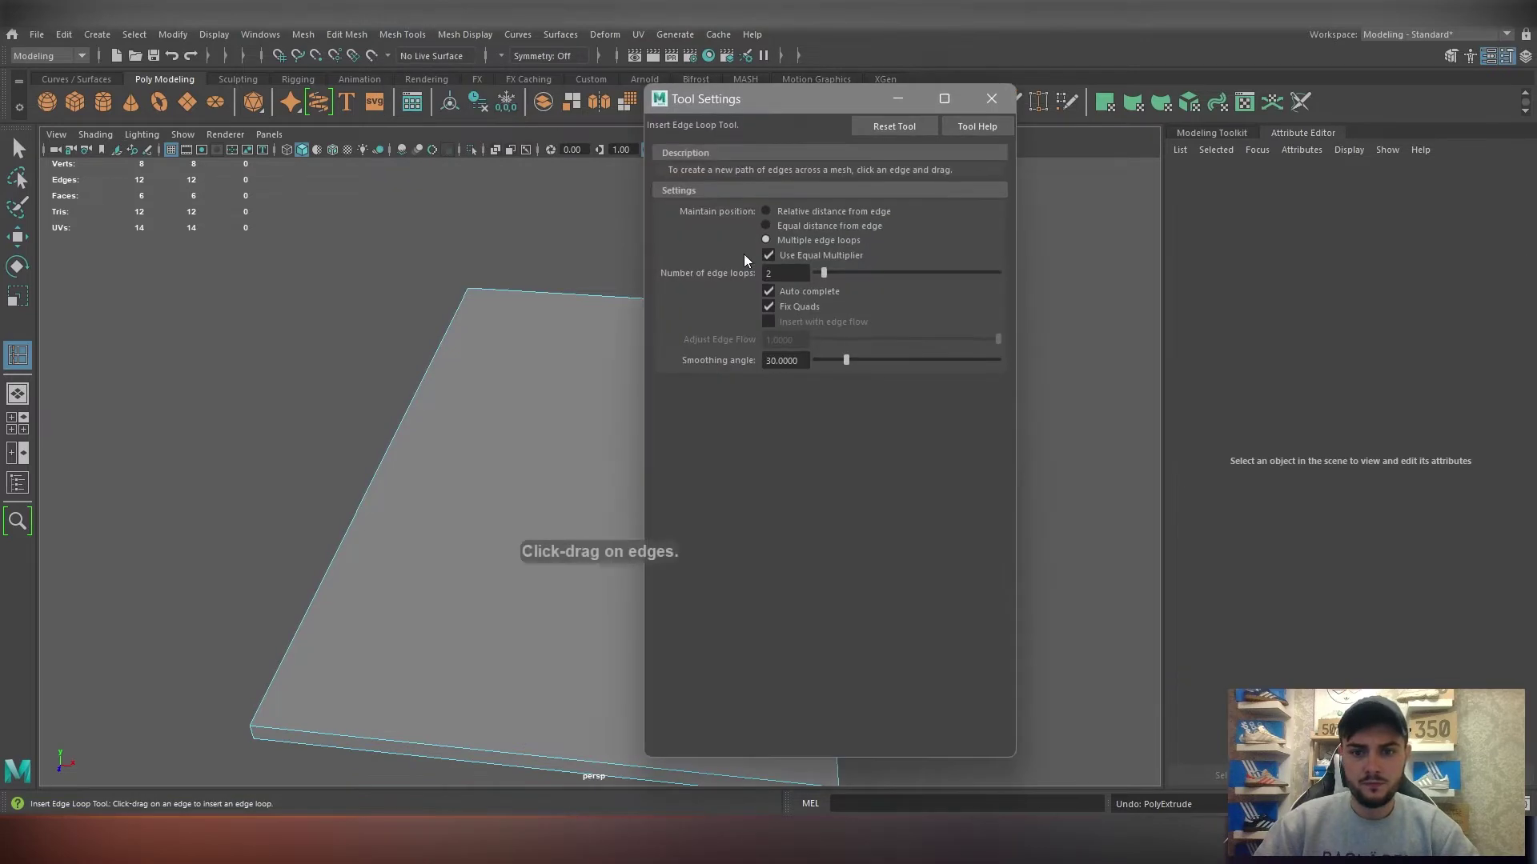
left_click_drag(768, 99, 965, 131)
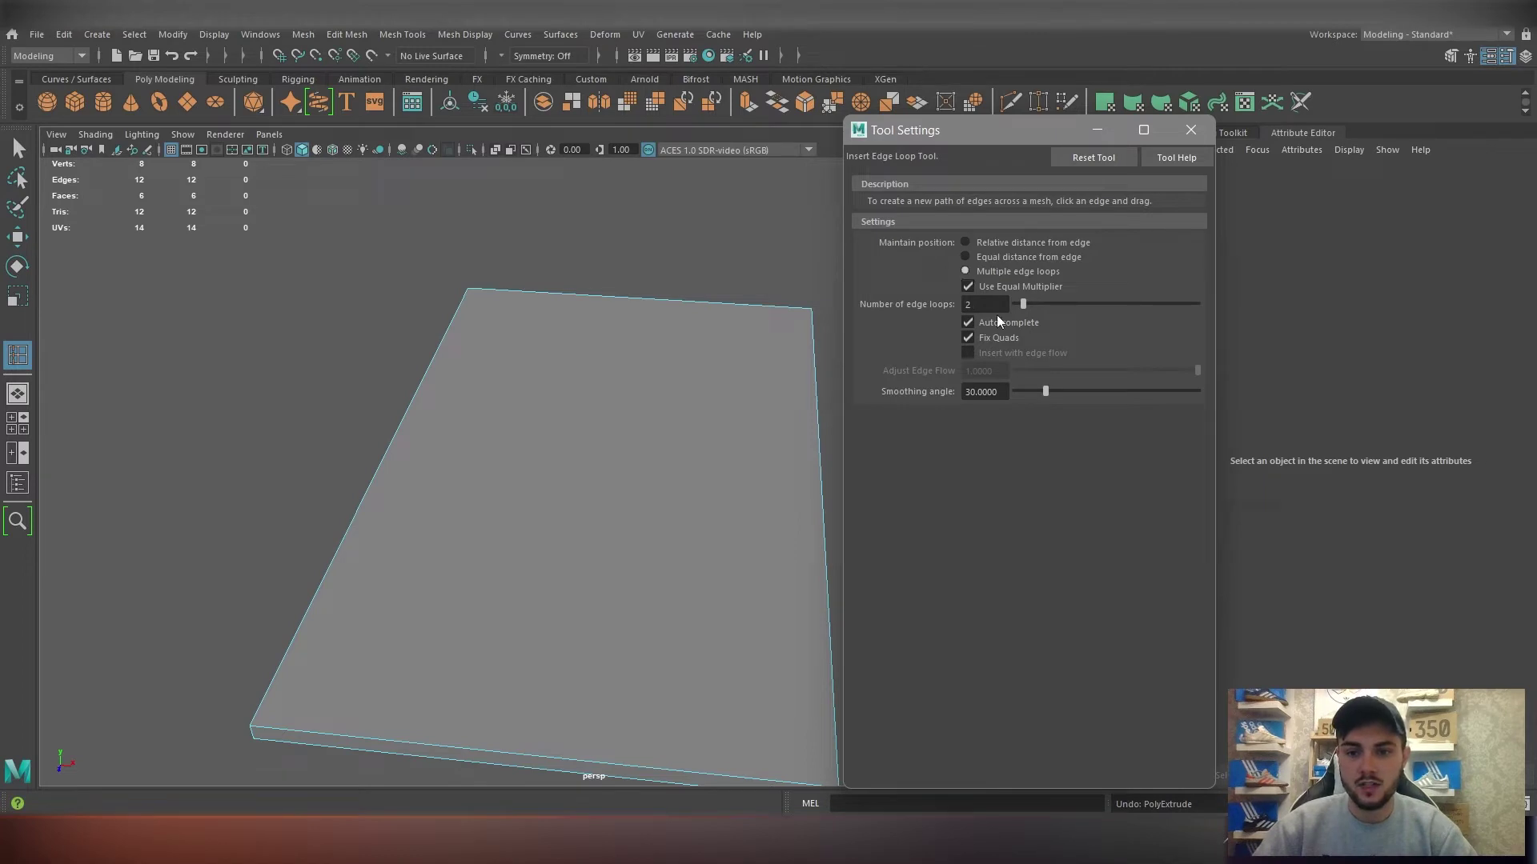
left_click(1175, 137)
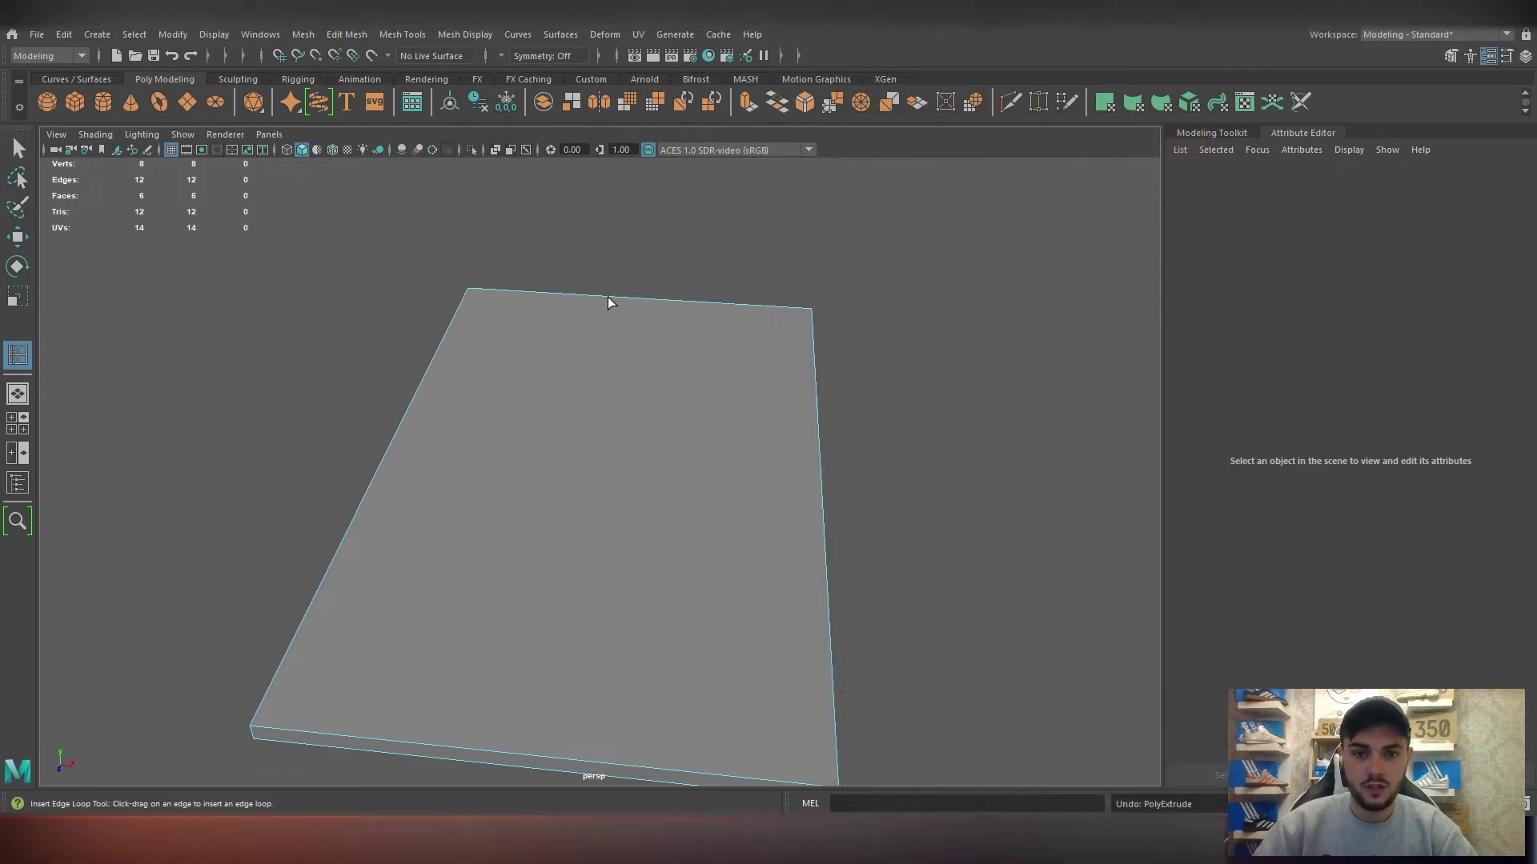
left_click(607, 296)
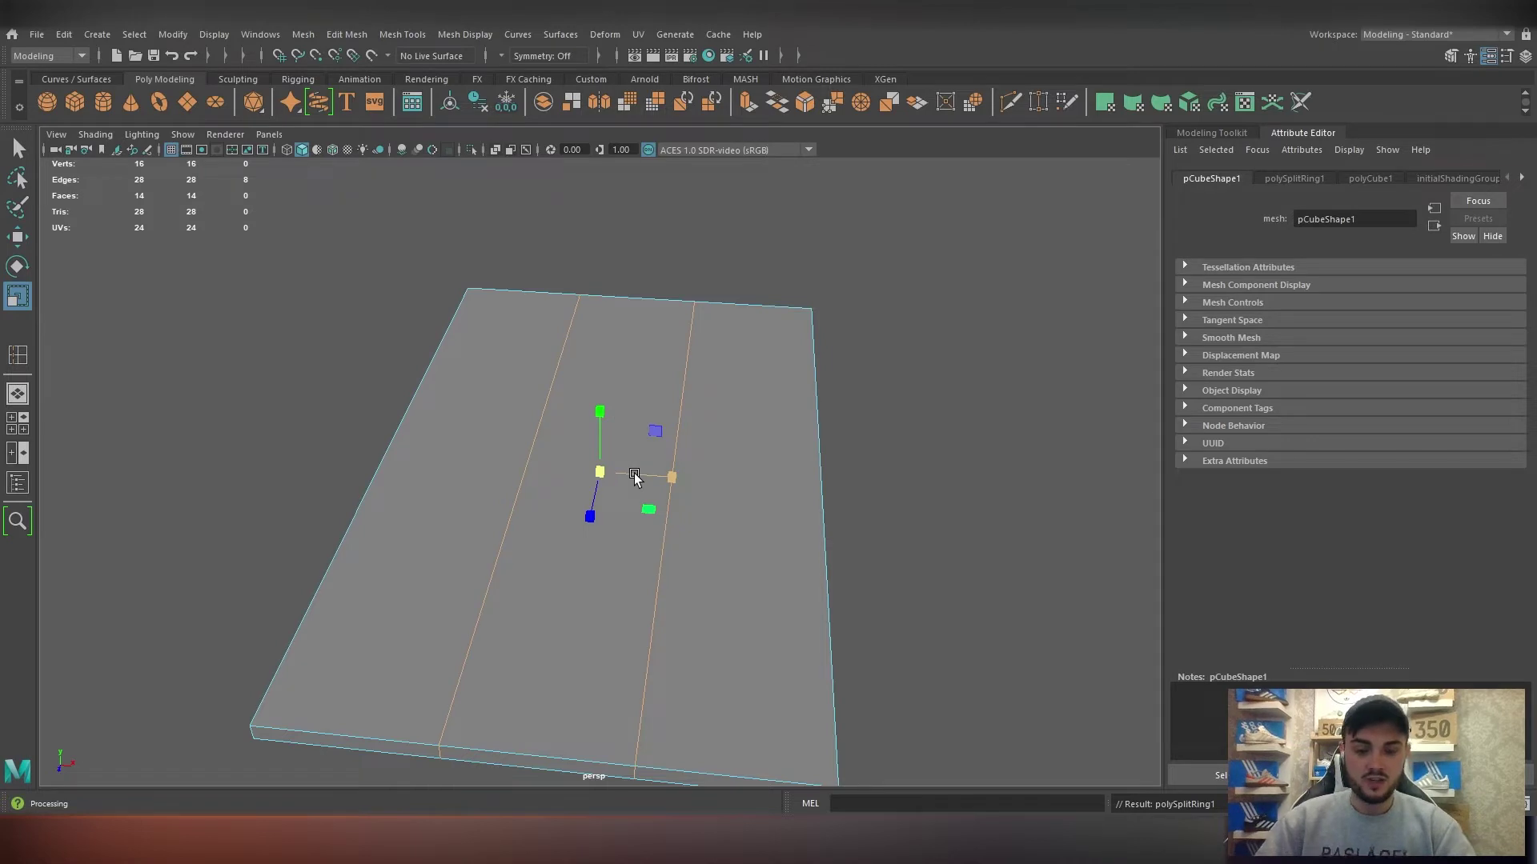
left_click_drag(636, 475, 756, 500)
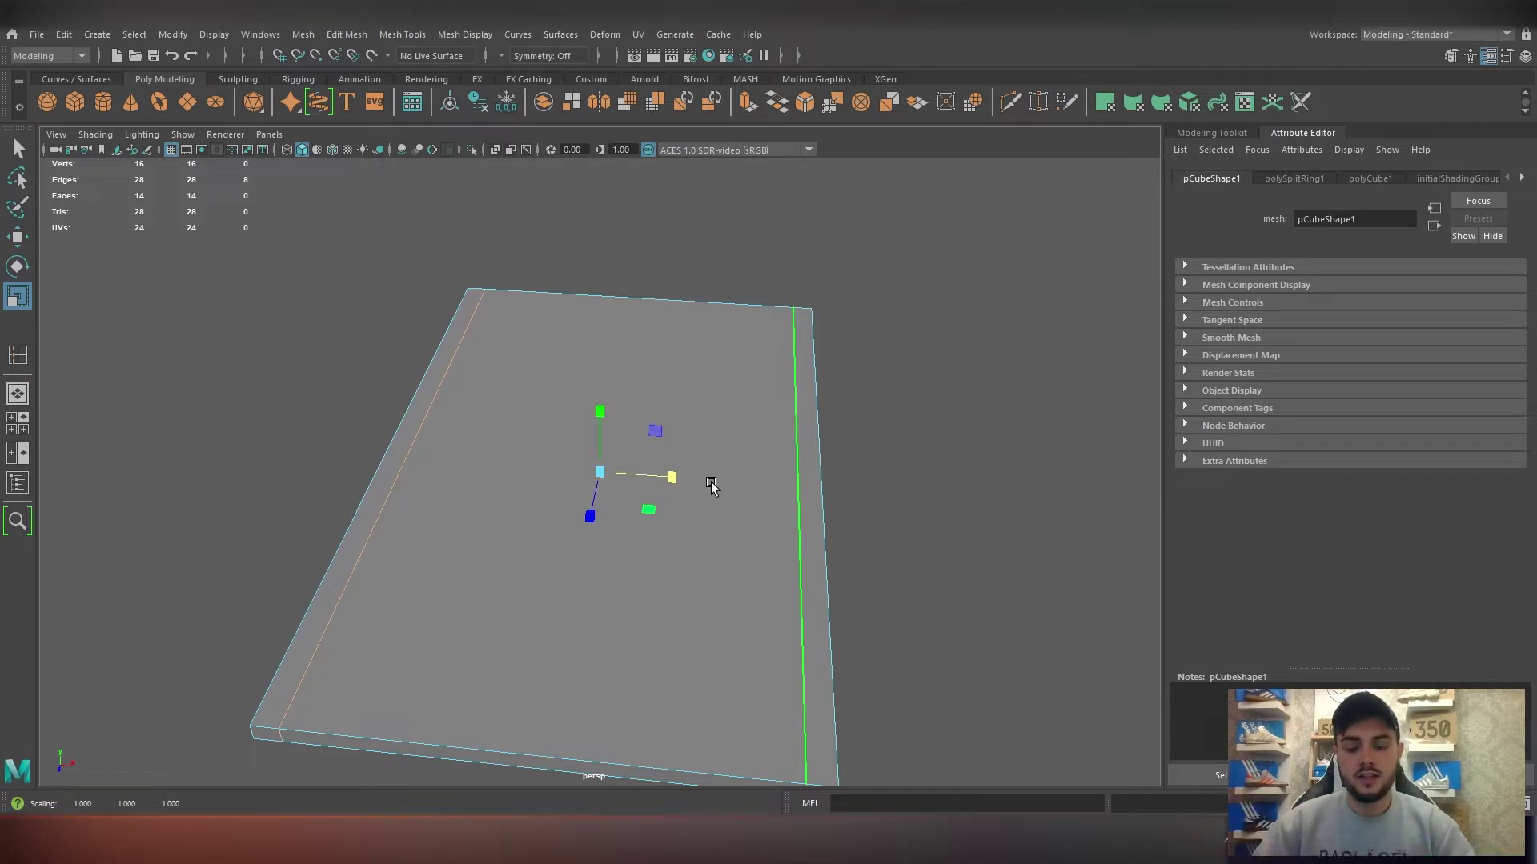
Extrude the top faces of the two narrow outer strips and move them upward into raised borders.
right_click_drag(712, 483, 730, 478)
left_click(809, 492)
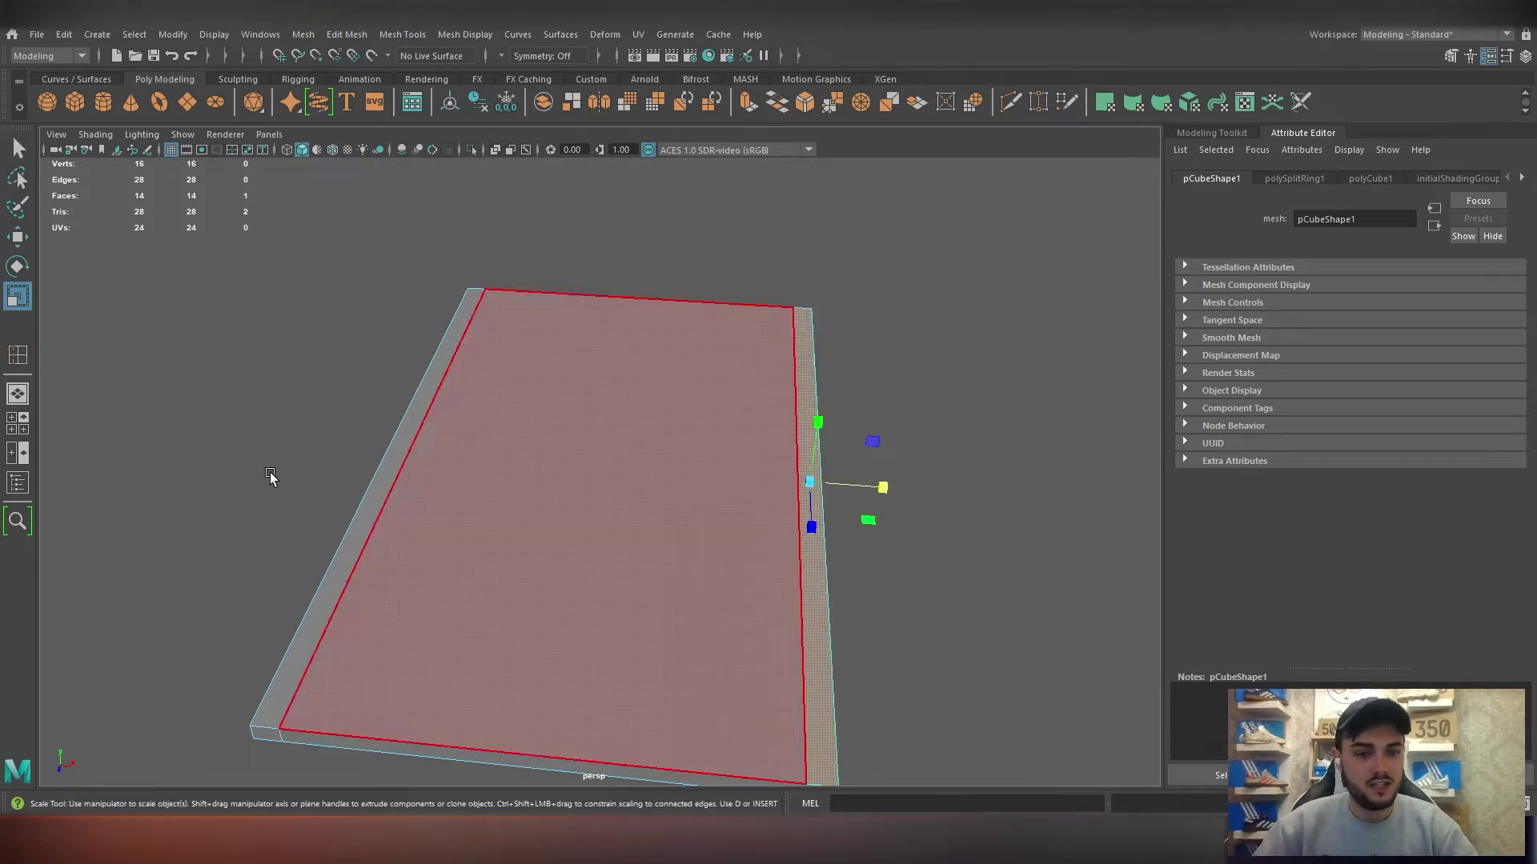
left_click(369, 494, "shift")
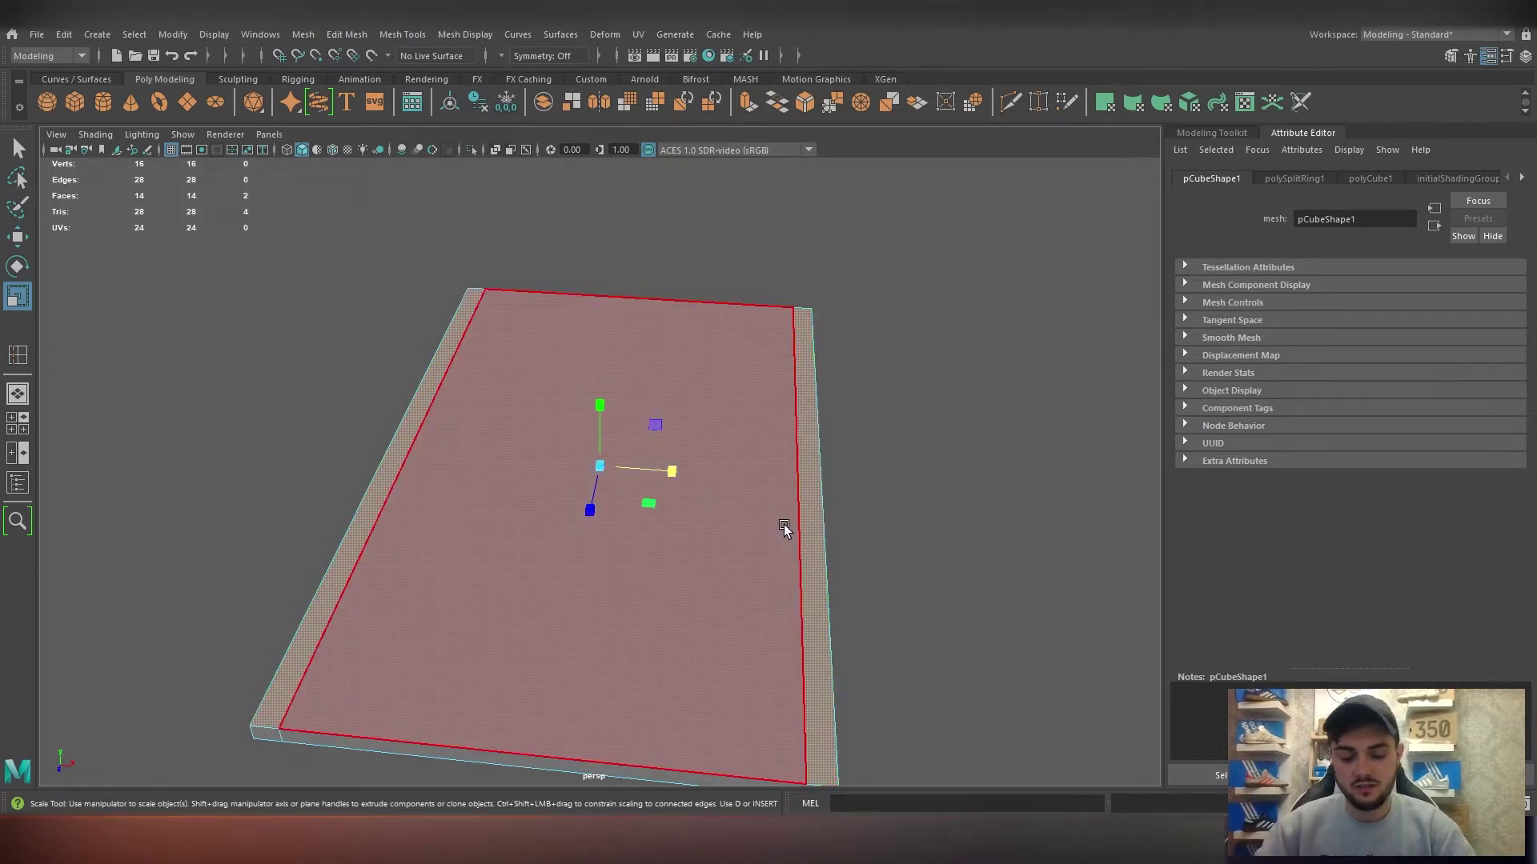
key("ctrl+e")
key("w")
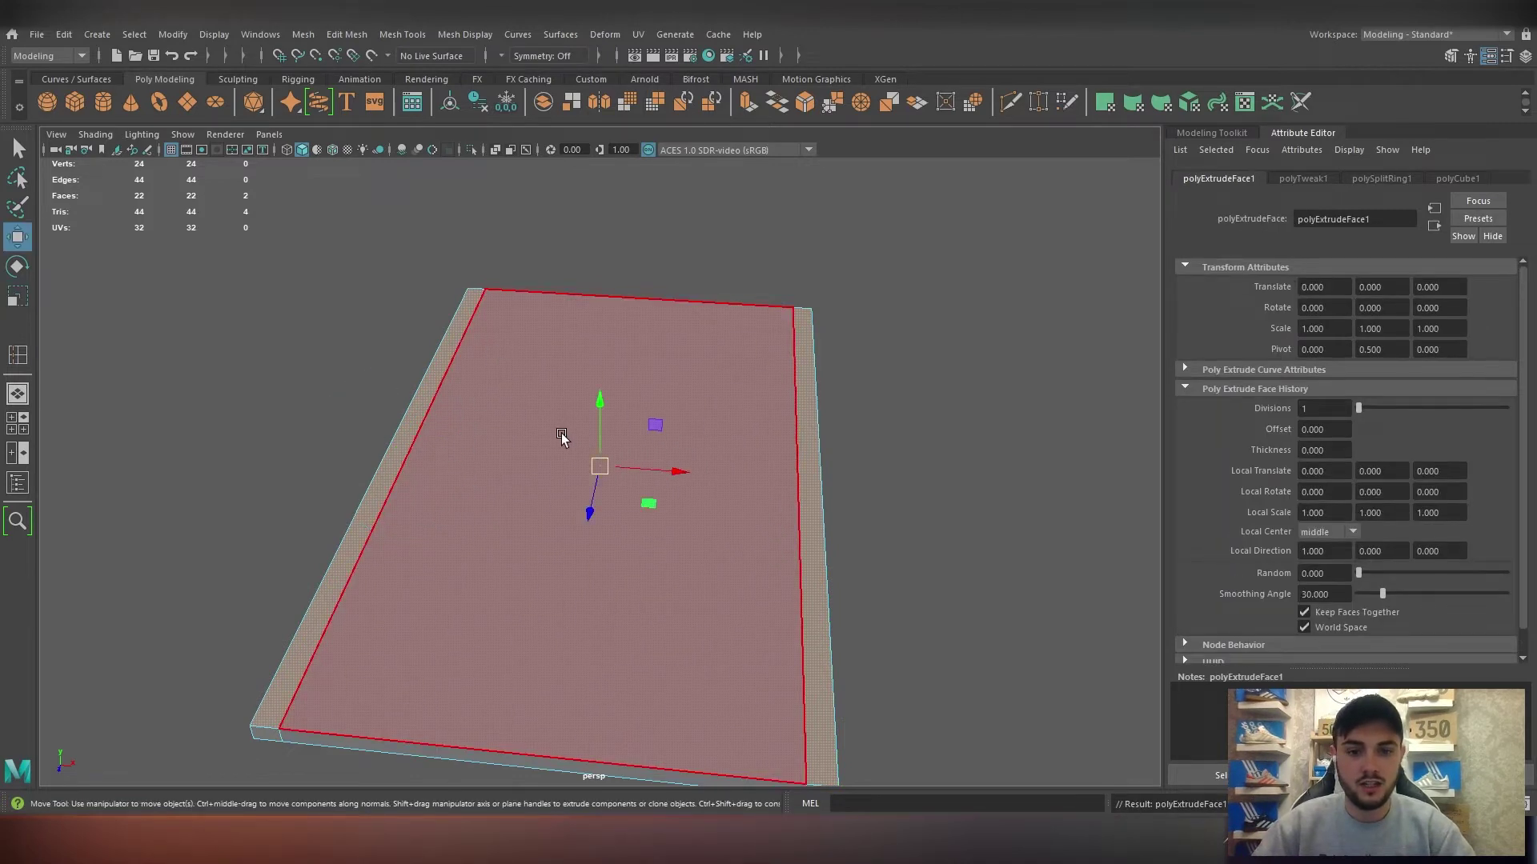
left_click_drag(594, 416, 453, 419)
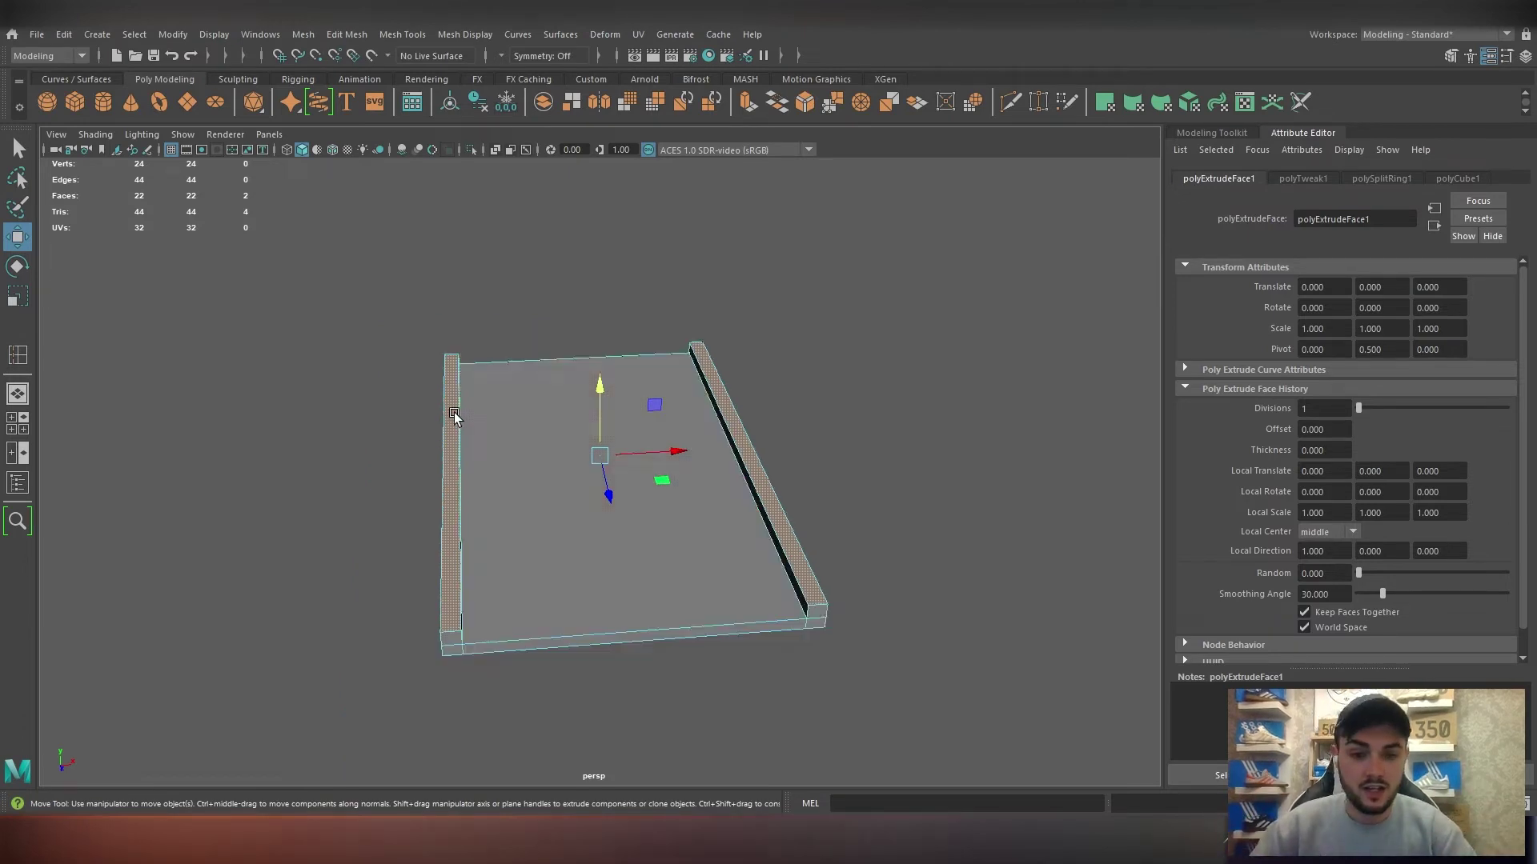
Return to object mode and select the whole road slab with its raised borders.
left_click_drag(453, 417, 636, 442, "alt")
right_click_drag(636, 430, 748, 399)
left_click(891, 391)
left_click_drag(866, 424, 808, 436, "alt")
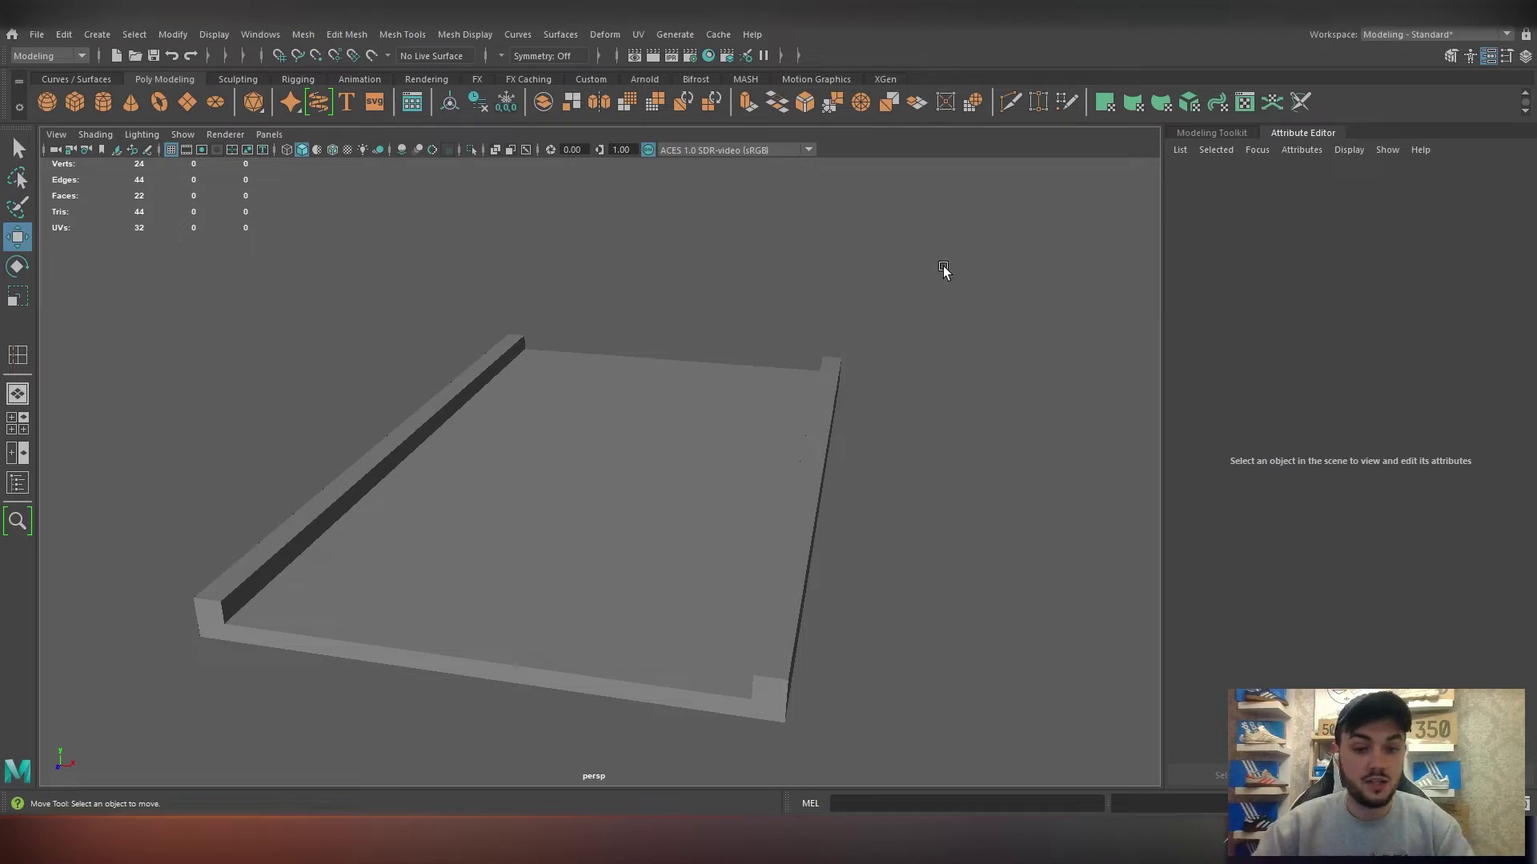
left_click_drag(943, 270, 782, 370, "alt")
left_click(746, 445)
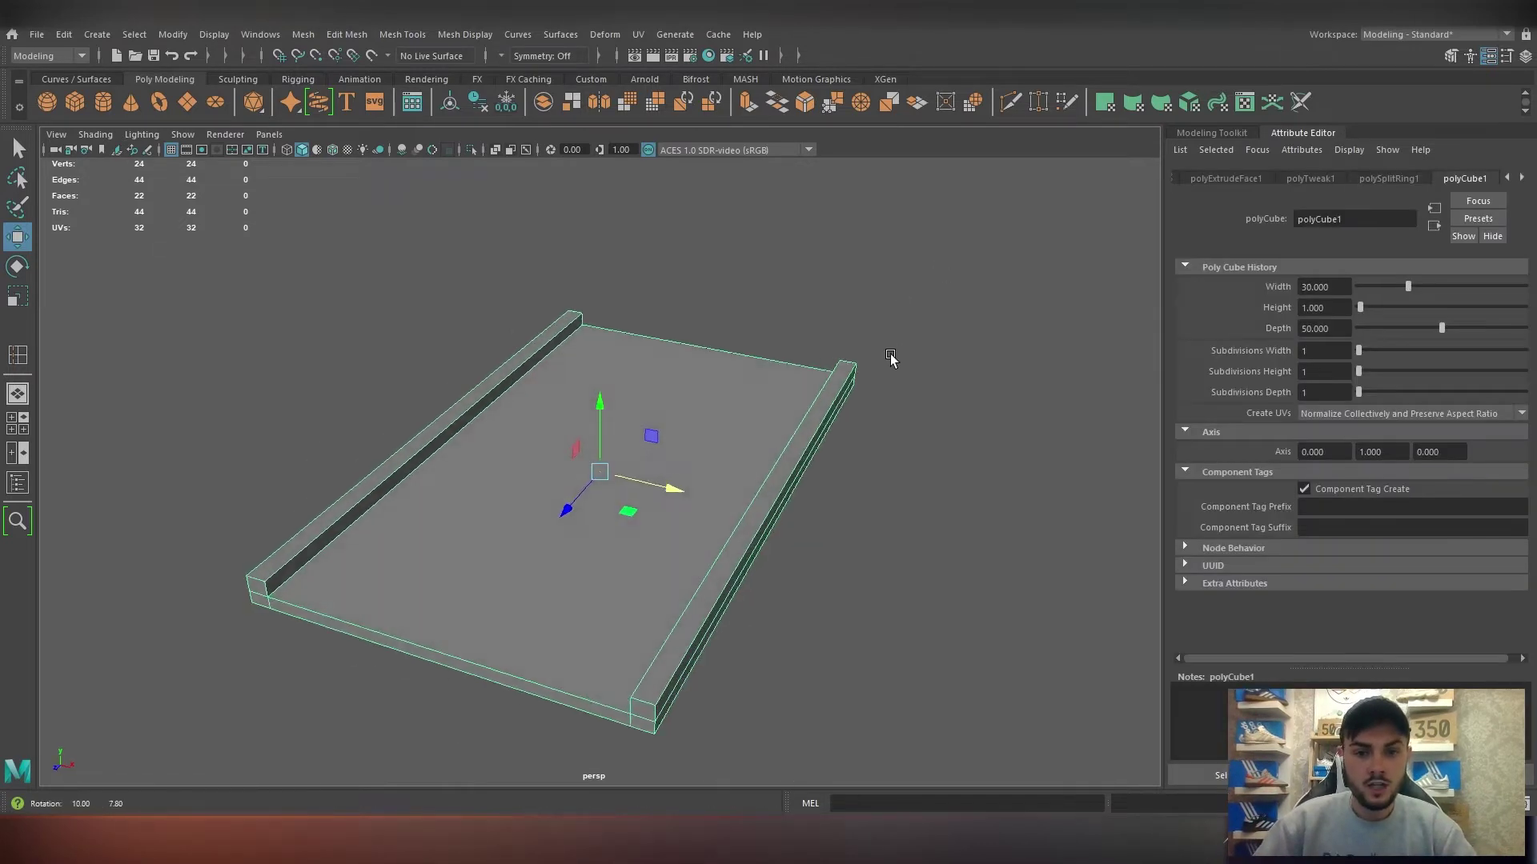
mouse_move(891, 358)
left_mouse_down("alt")
mouse_move(762, 395)
mouse_move(885, 356)
left_mouse_up("alt")
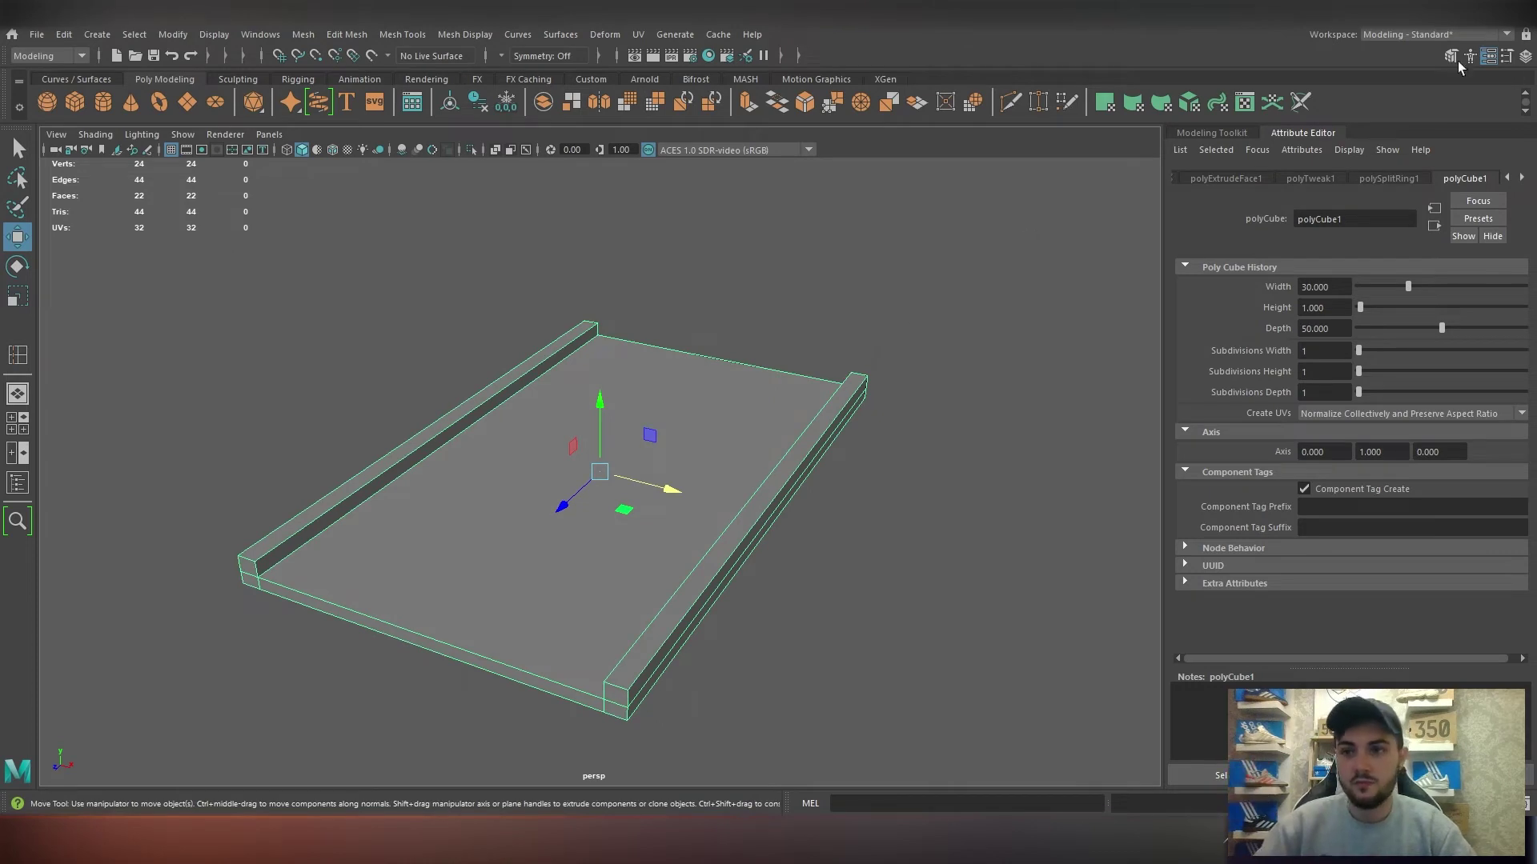
Switch the workspace to UV Editing and bring the road mesh and its UV layout into view.
left_click(1411, 36)
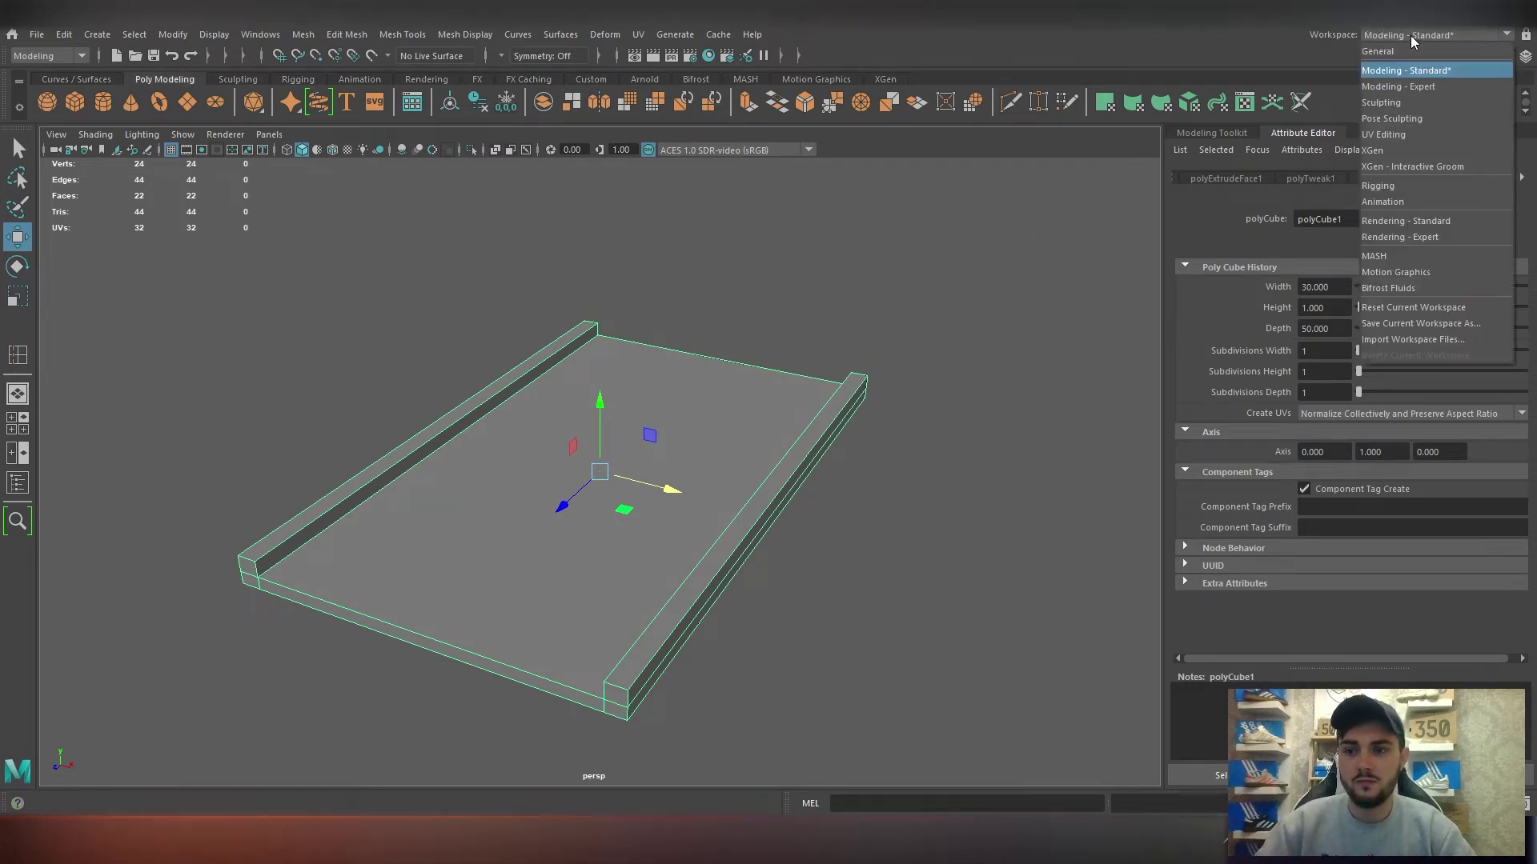
left_click(1417, 134)
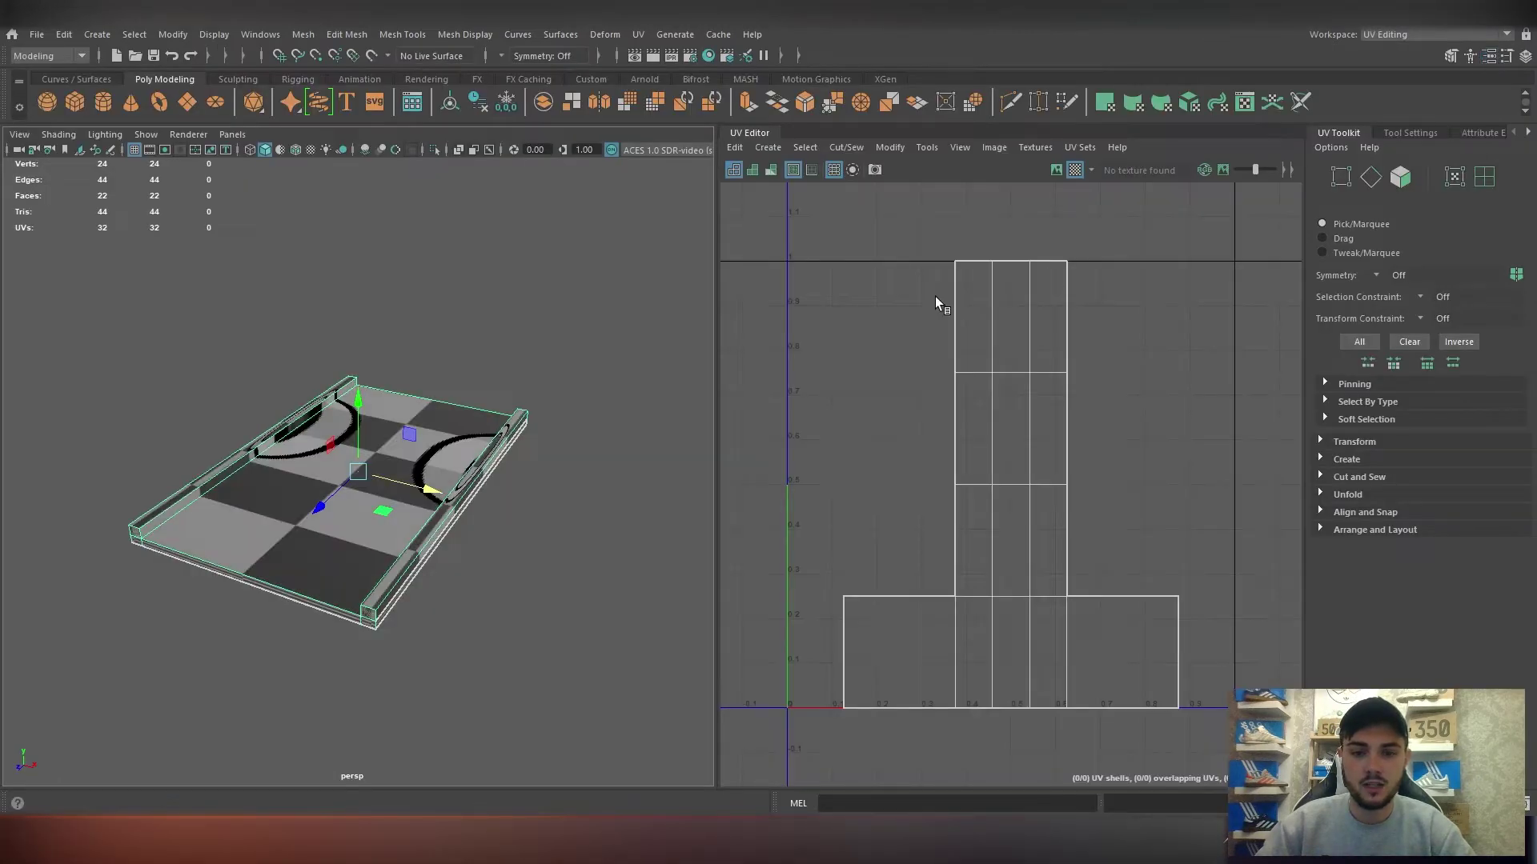
scroll(644, 290, "up", 2)
scroll(585, 385, "down", 1)
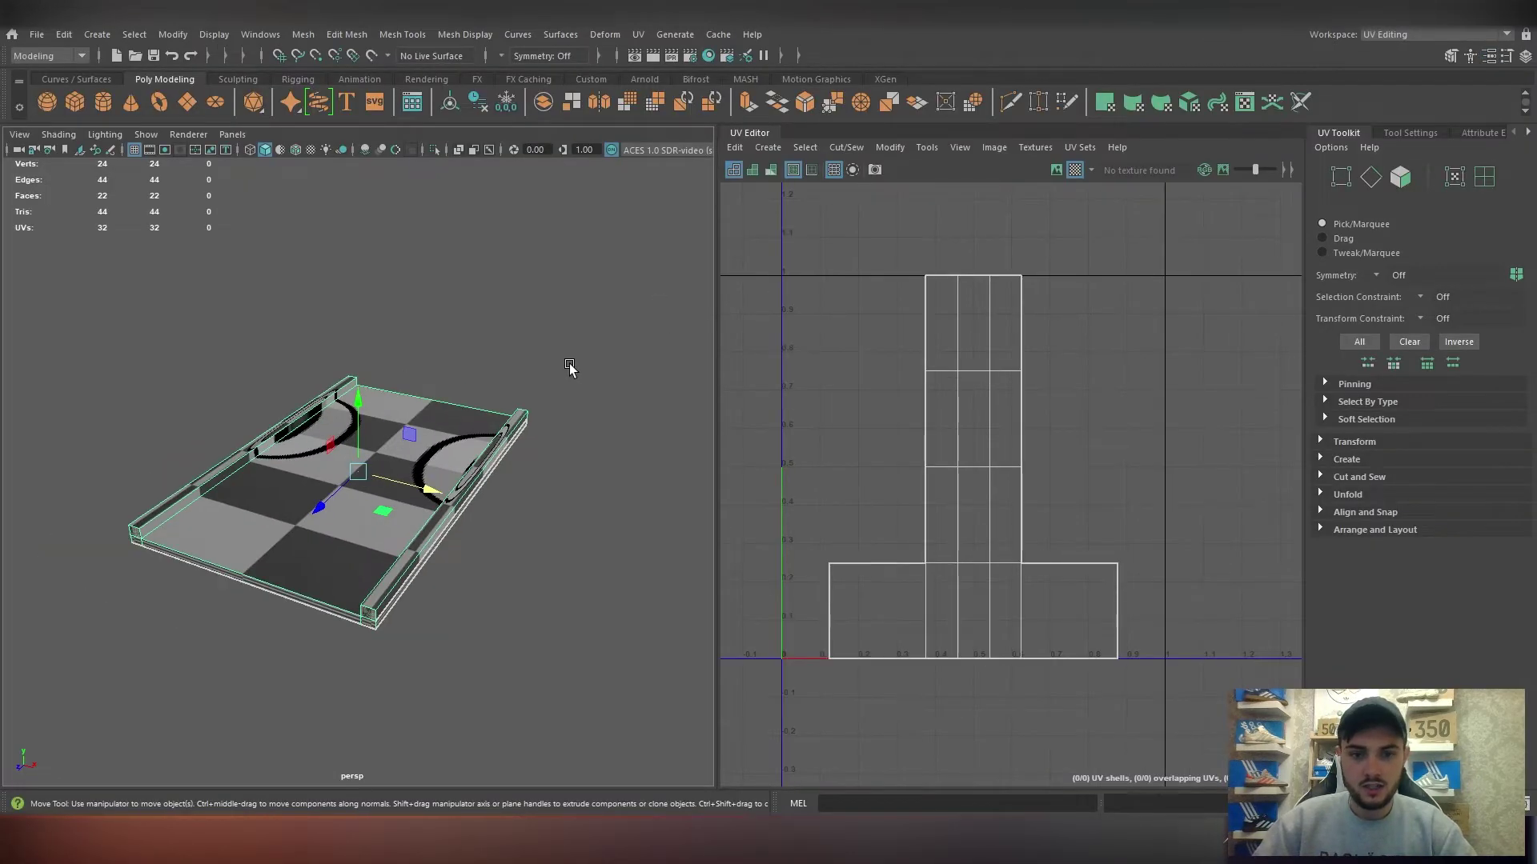
scroll(571, 368, "up", 1)
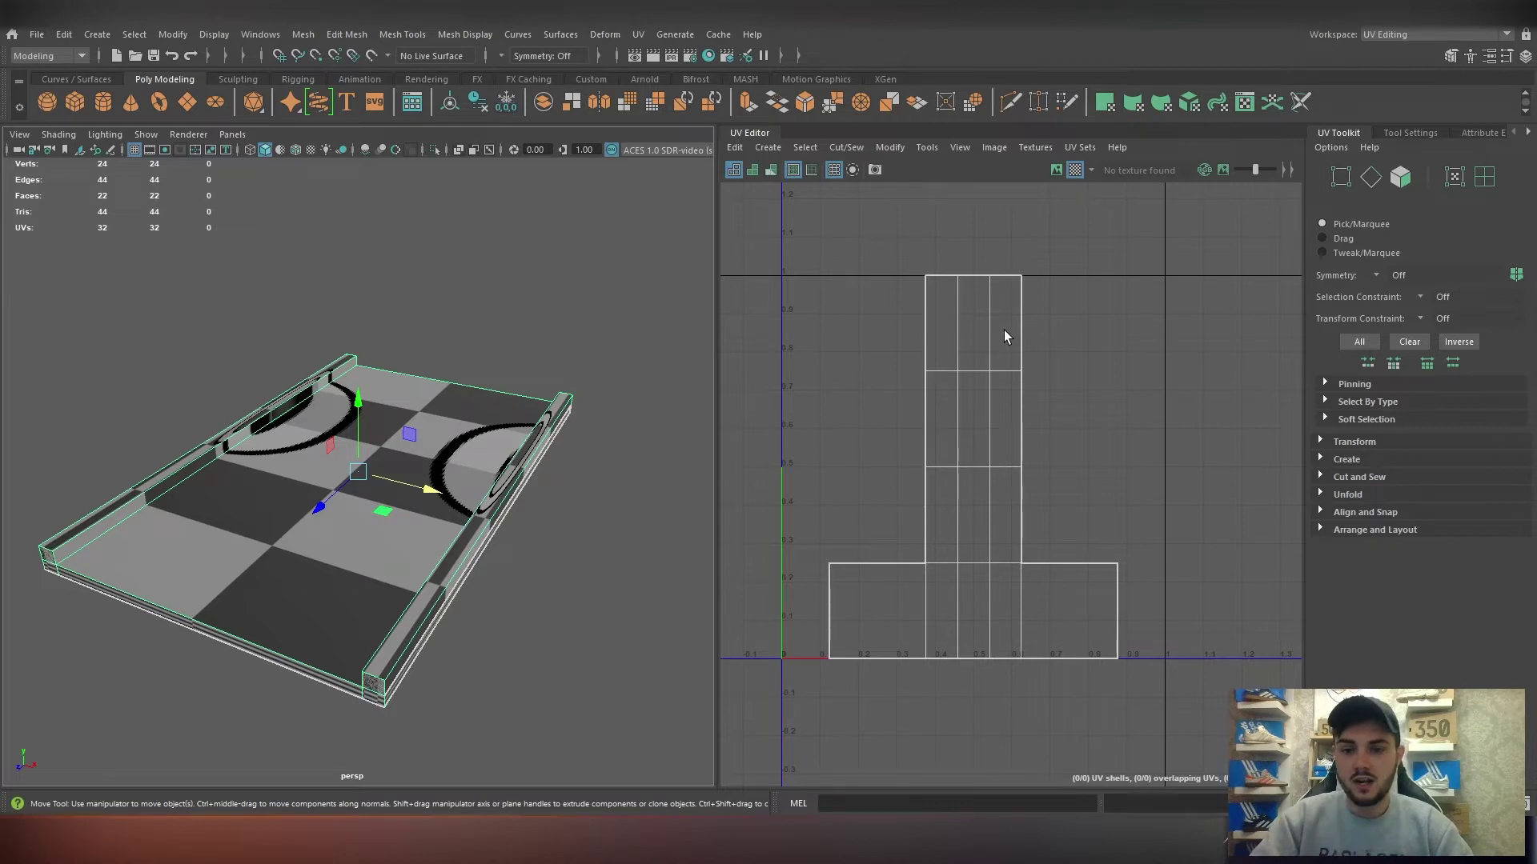
mouse_move(453, 510)
left_mouse_down("alt")
mouse_move(427, 496)
mouse_move(432, 448)
mouse_move(449, 432)
mouse_move(480, 480)
mouse_move(506, 433)
mouse_move(264, 539)
mouse_move(291, 603)
mouse_move(315, 610)
mouse_move(403, 450)
mouse_move(377, 432)
mouse_move(446, 390)
mouse_move(416, 481)
mouse_move(432, 496)
left_mouse_up("alt")
scroll(914, 392, "down", 2)
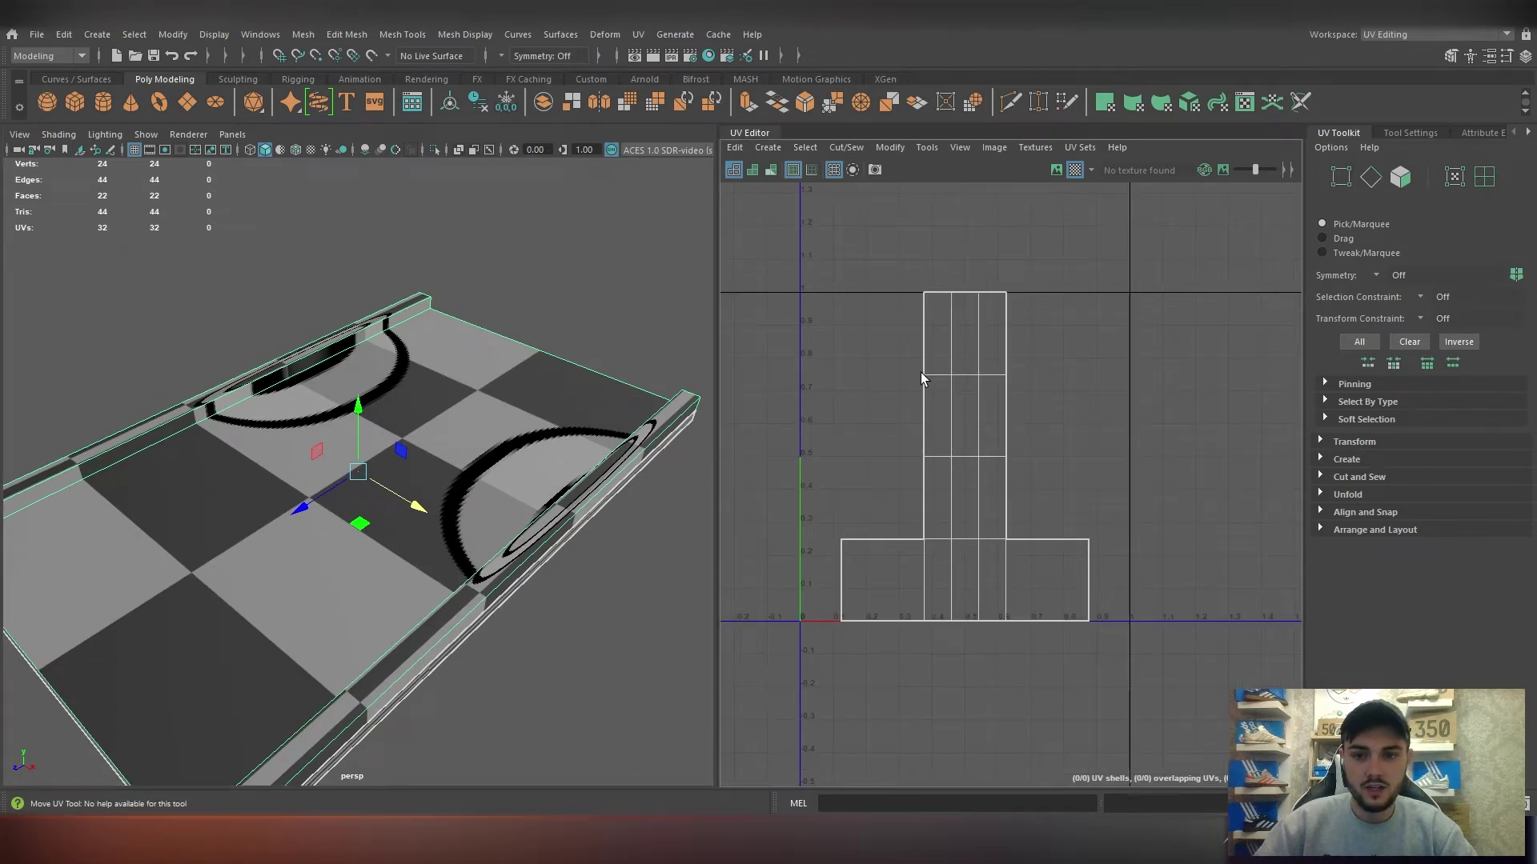
Select the road mesh's entire UV shell in the UV Editor and delete its existing UVs.
right_click(935, 318)
right_click_drag(997, 320, 863, 295)
left_click(966, 346)
key("Delete")
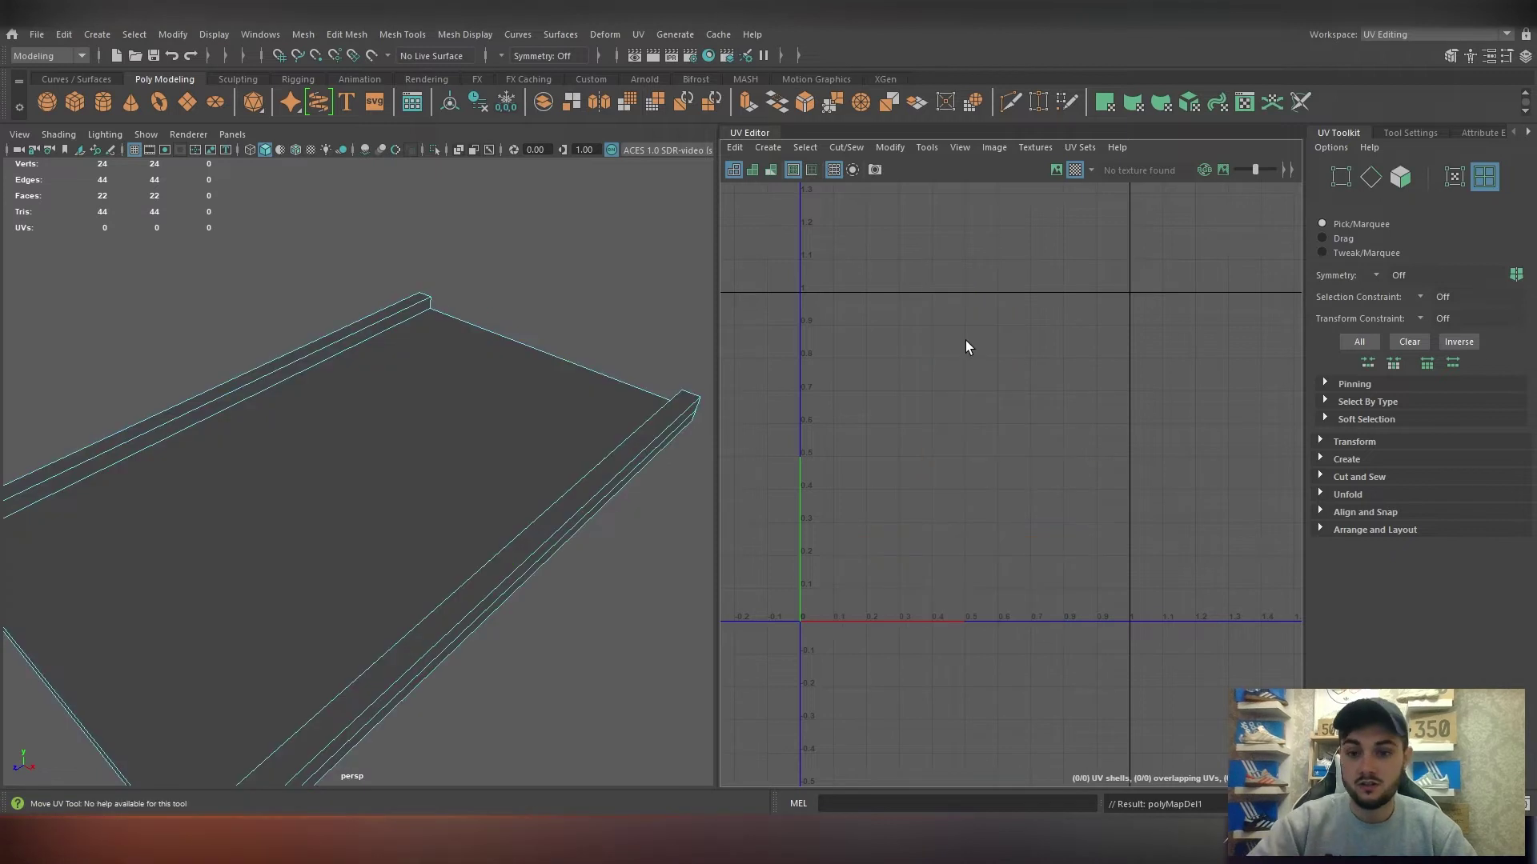
key("ctrl+z")
key("r")
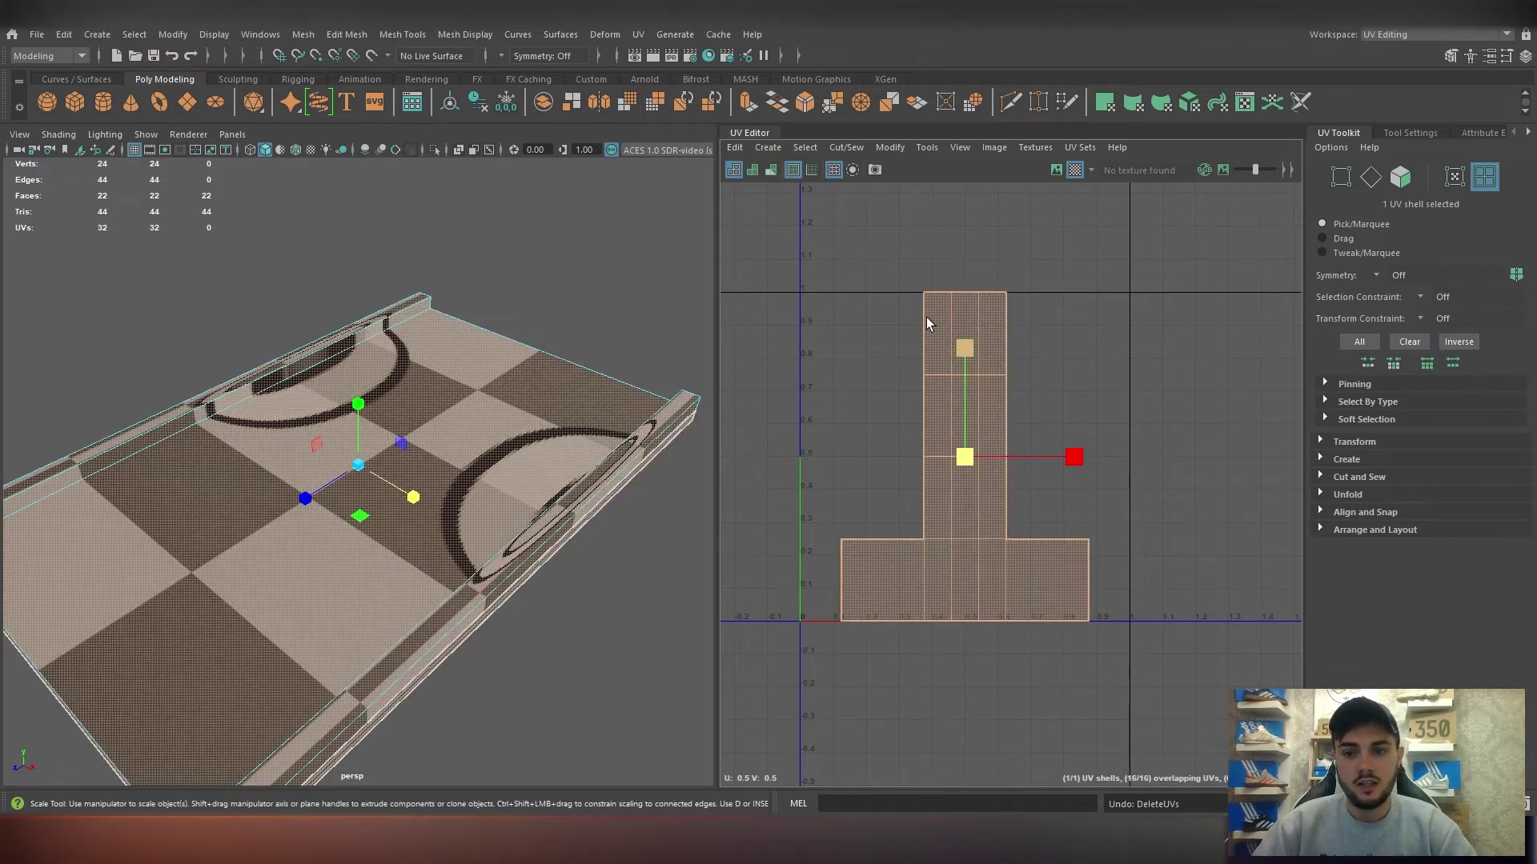
left_click(733, 148)
left_click(756, 203)
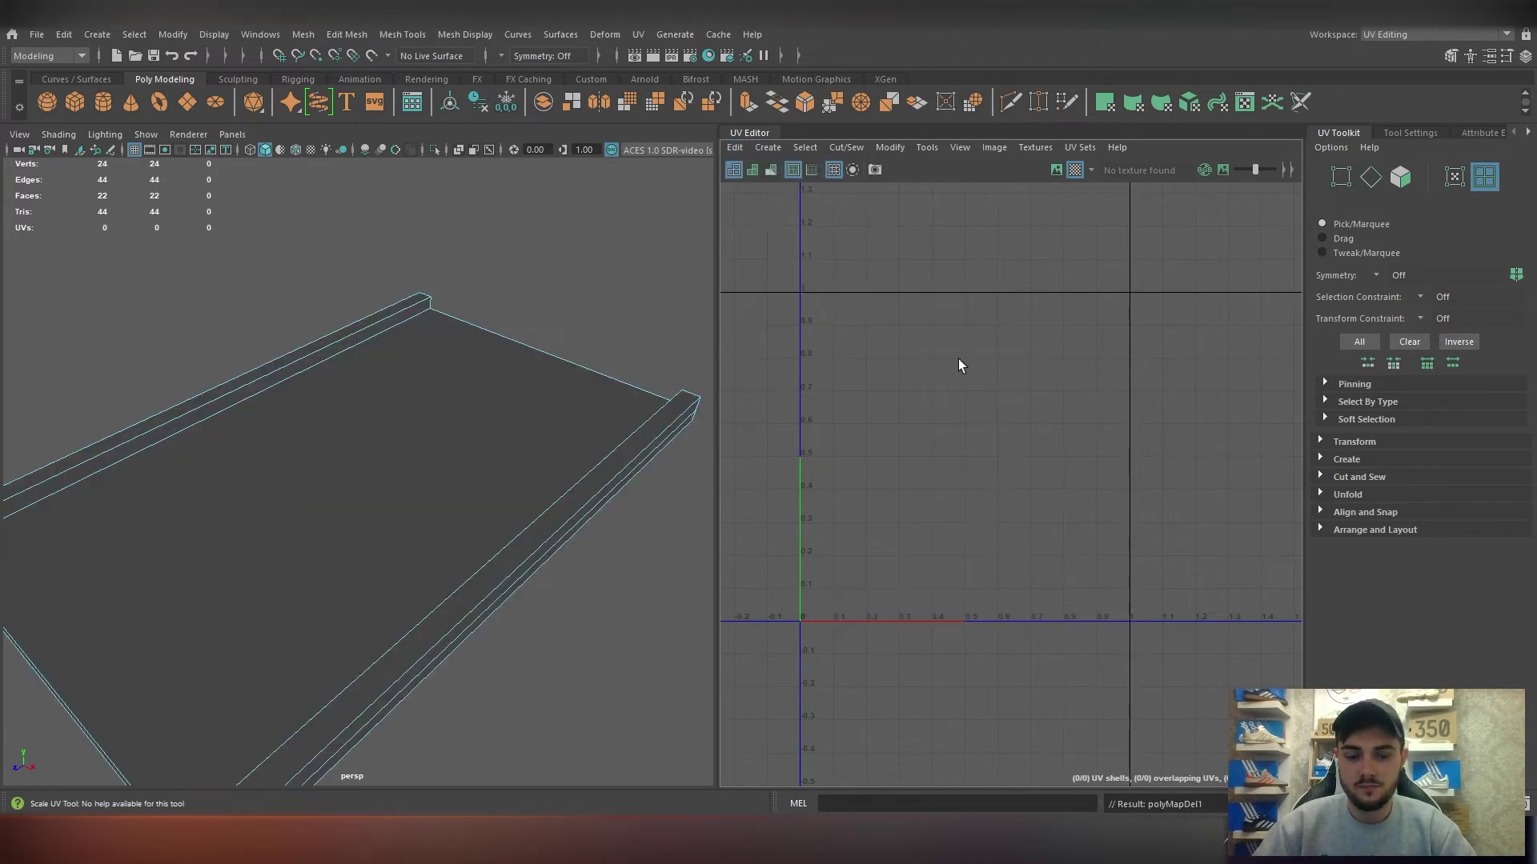
Create a camera-based UV projection for the whole road mesh from an angled perspective view.
scroll(425, 456, "down", 10)
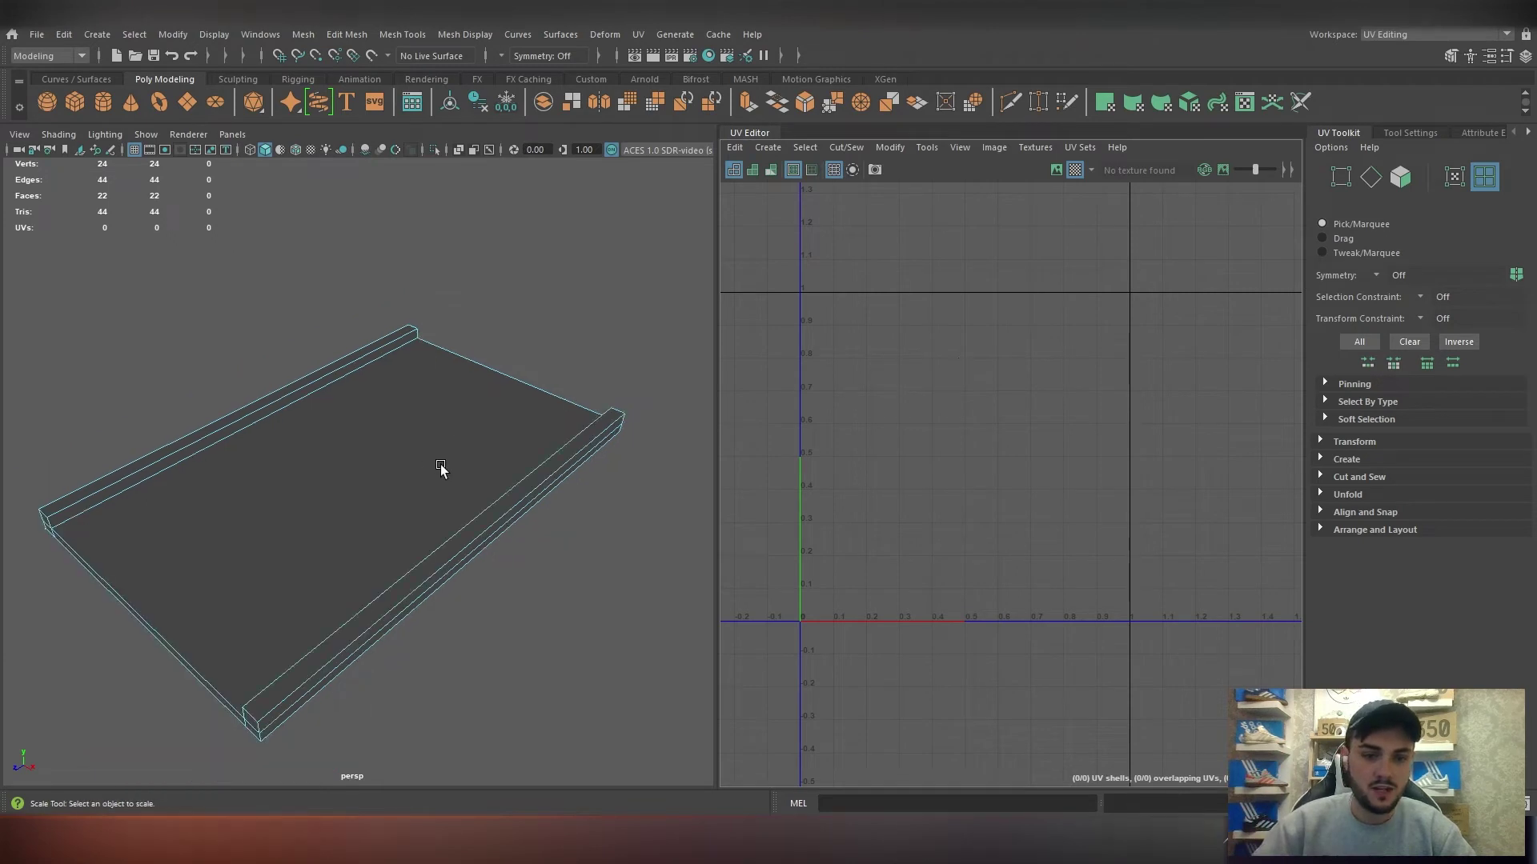
left_click_drag(501, 427, 491, 430, "alt")
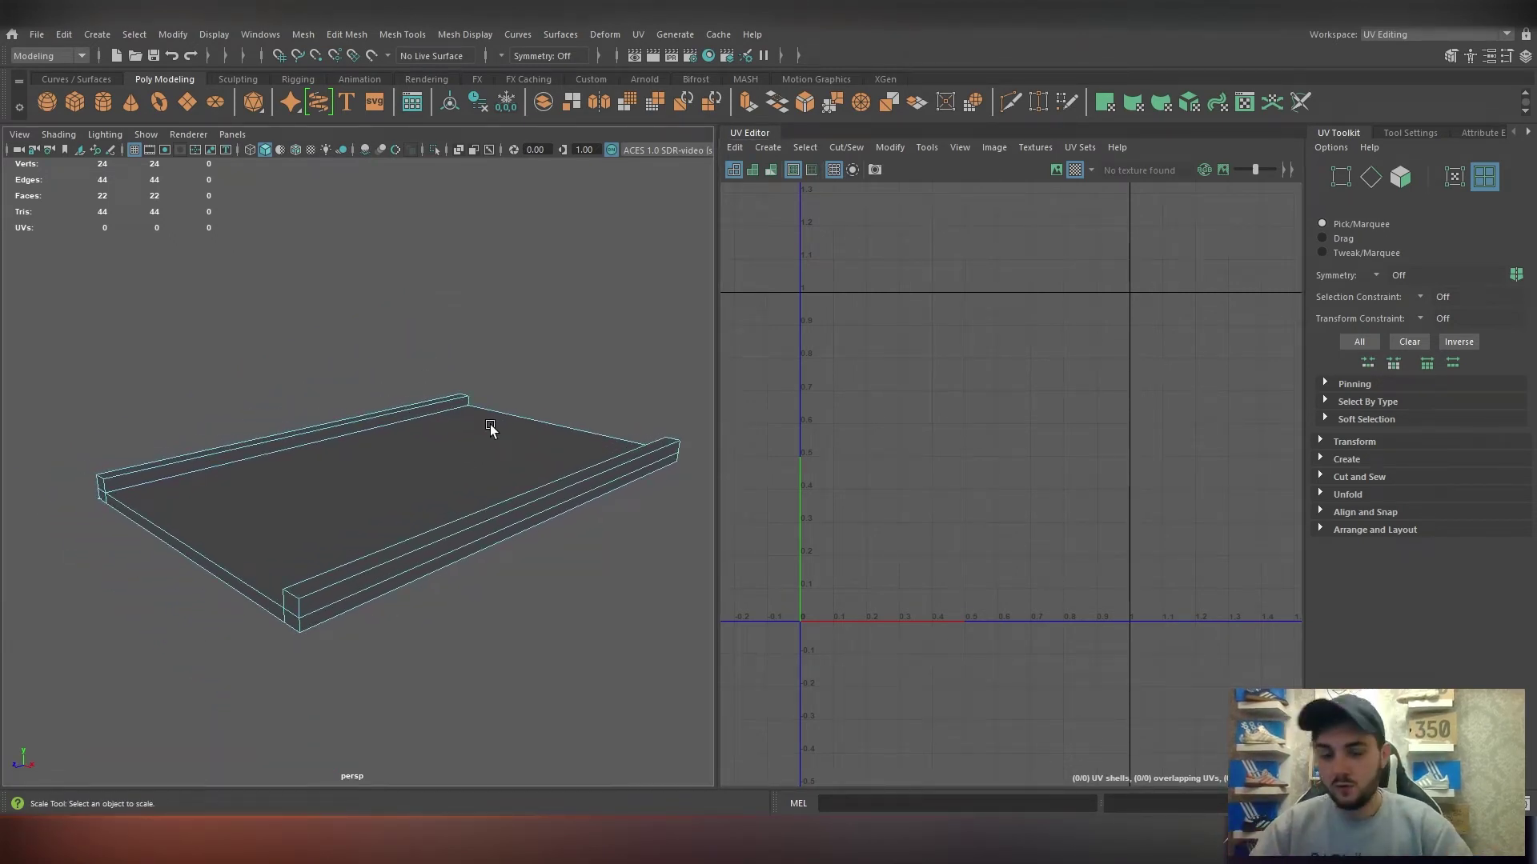
left_click(797, 149)
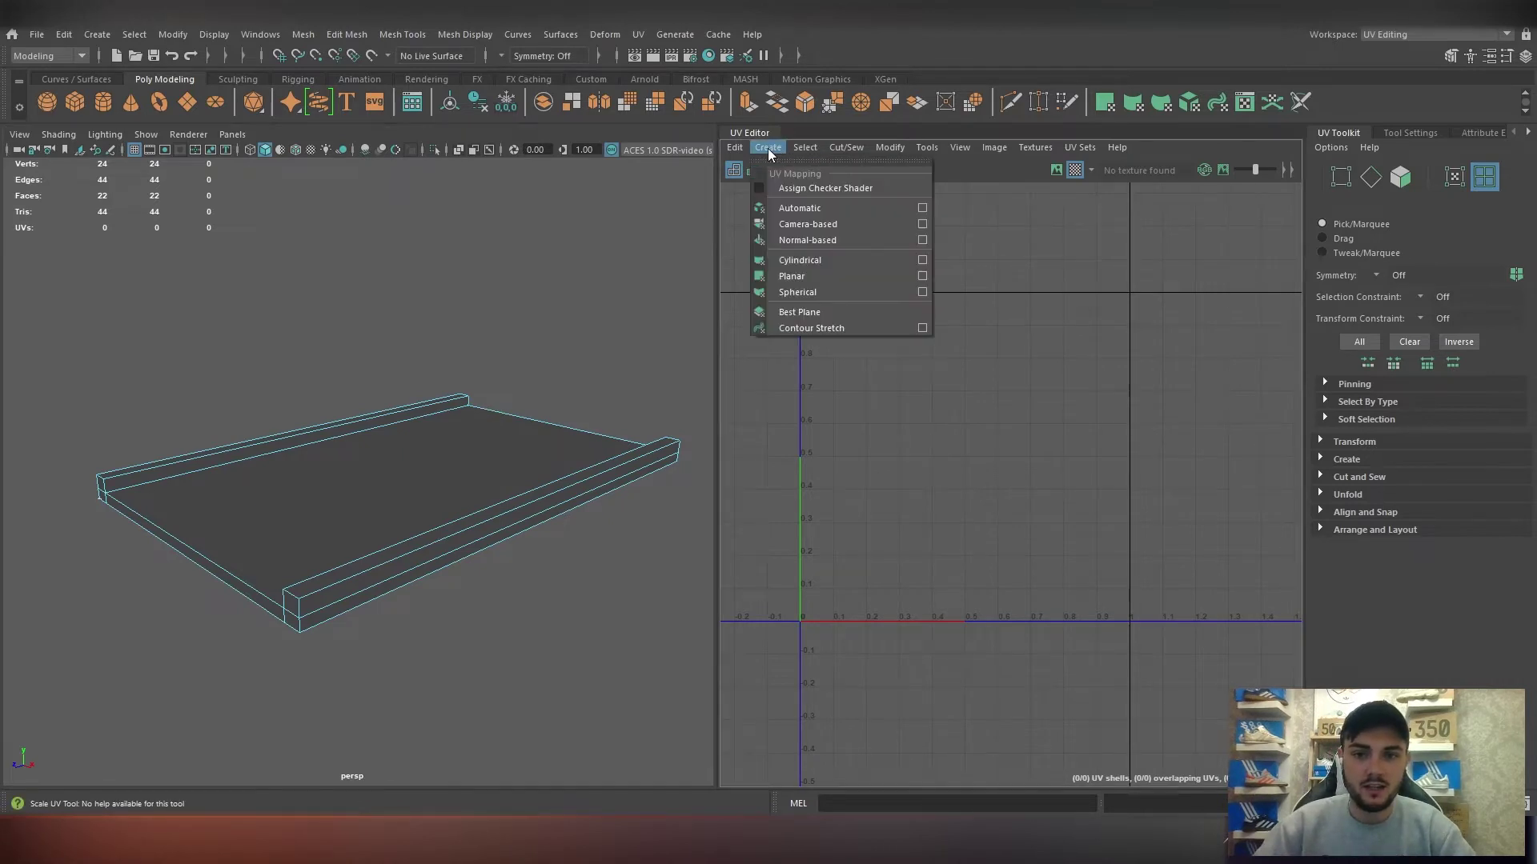
left_click(840, 226)
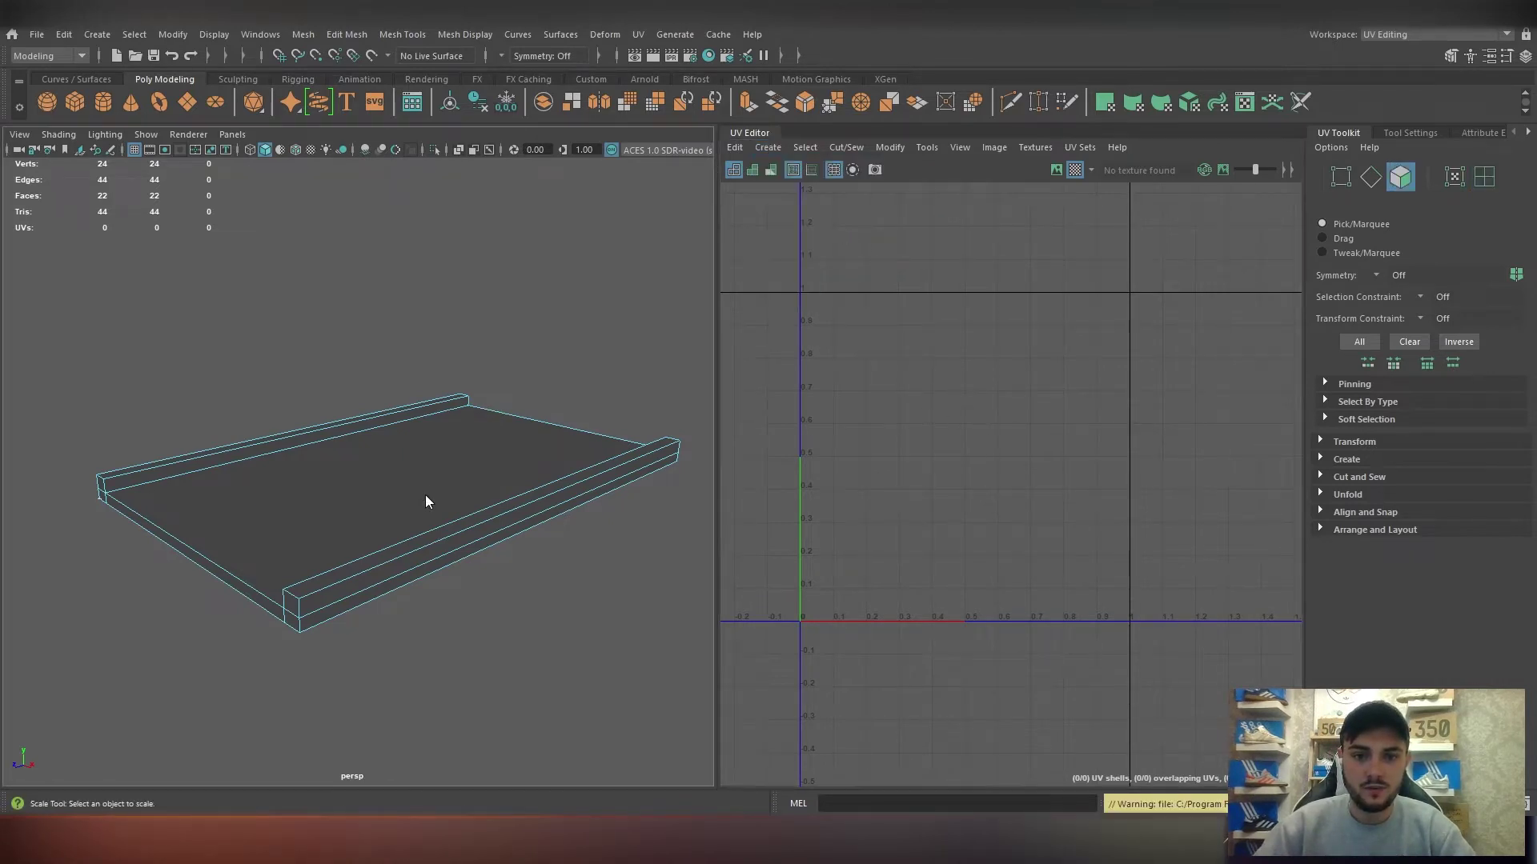
left_click(452, 450)
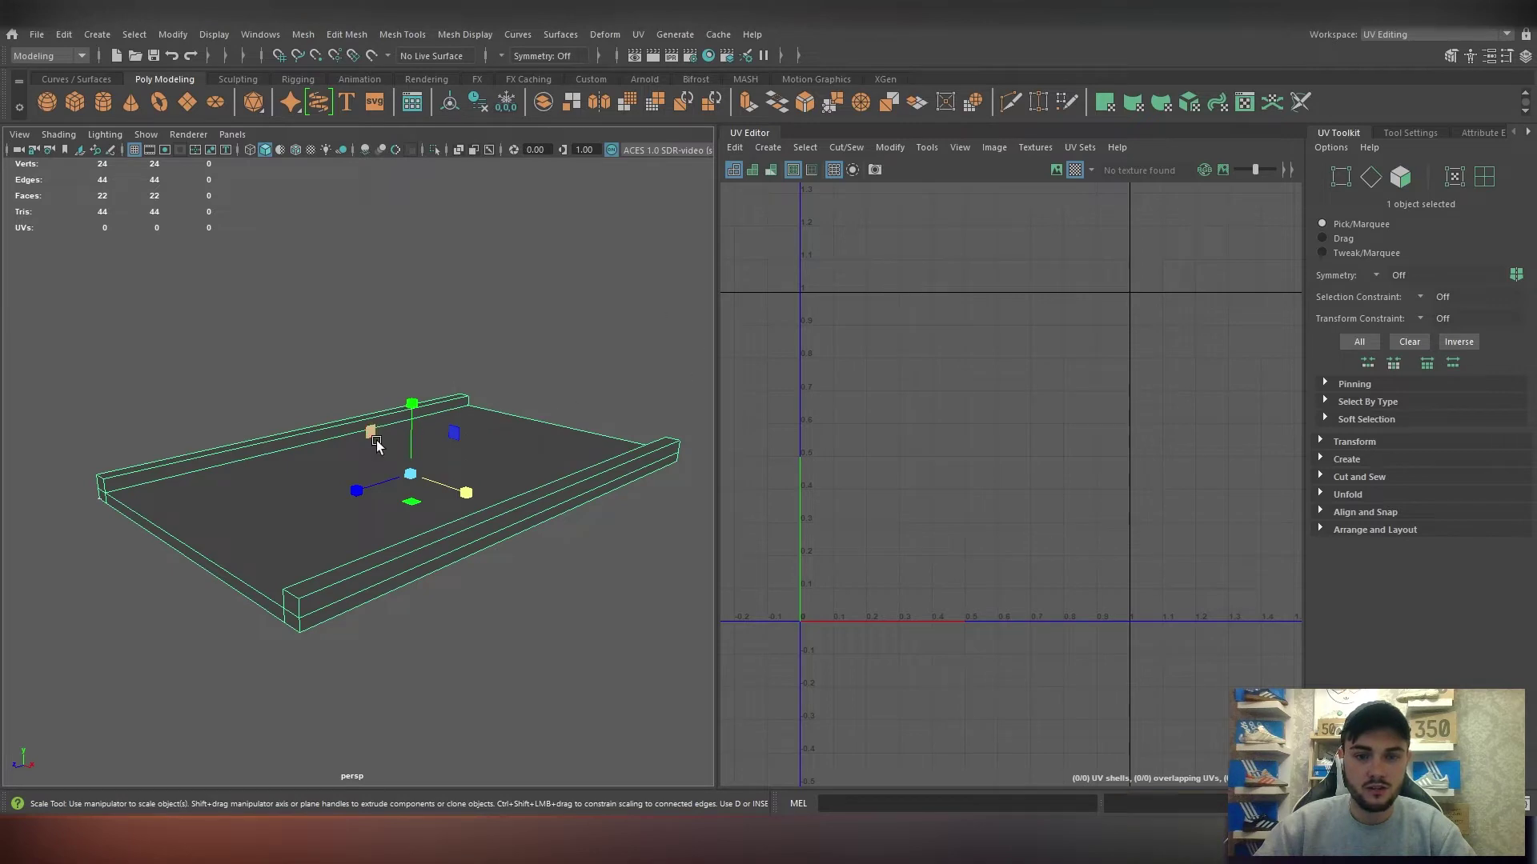
right_click_drag(376, 445, 474, 468)
left_click(772, 173)
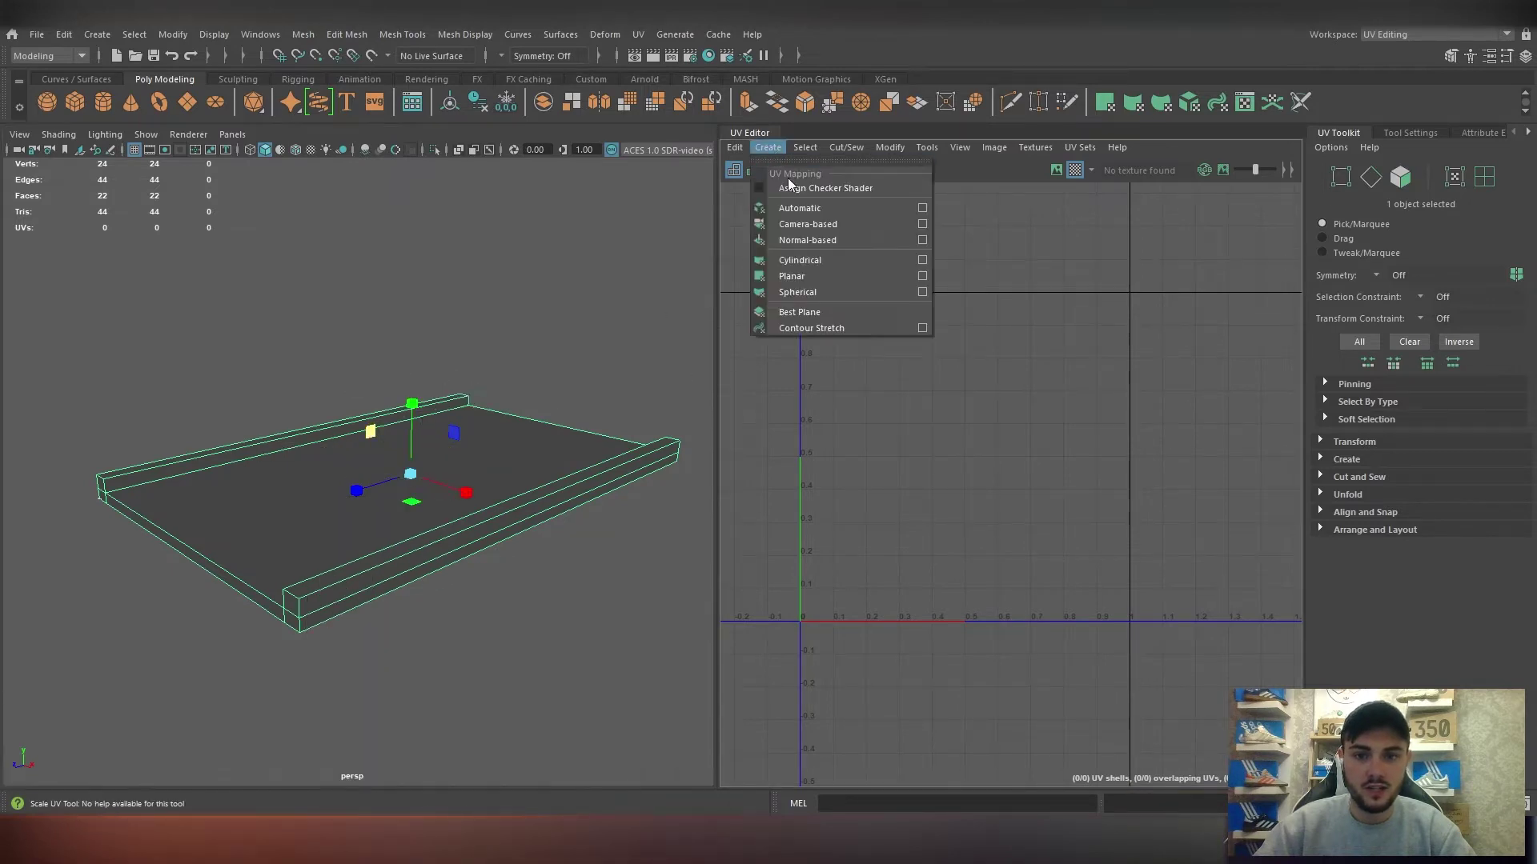
left_click(813, 224)
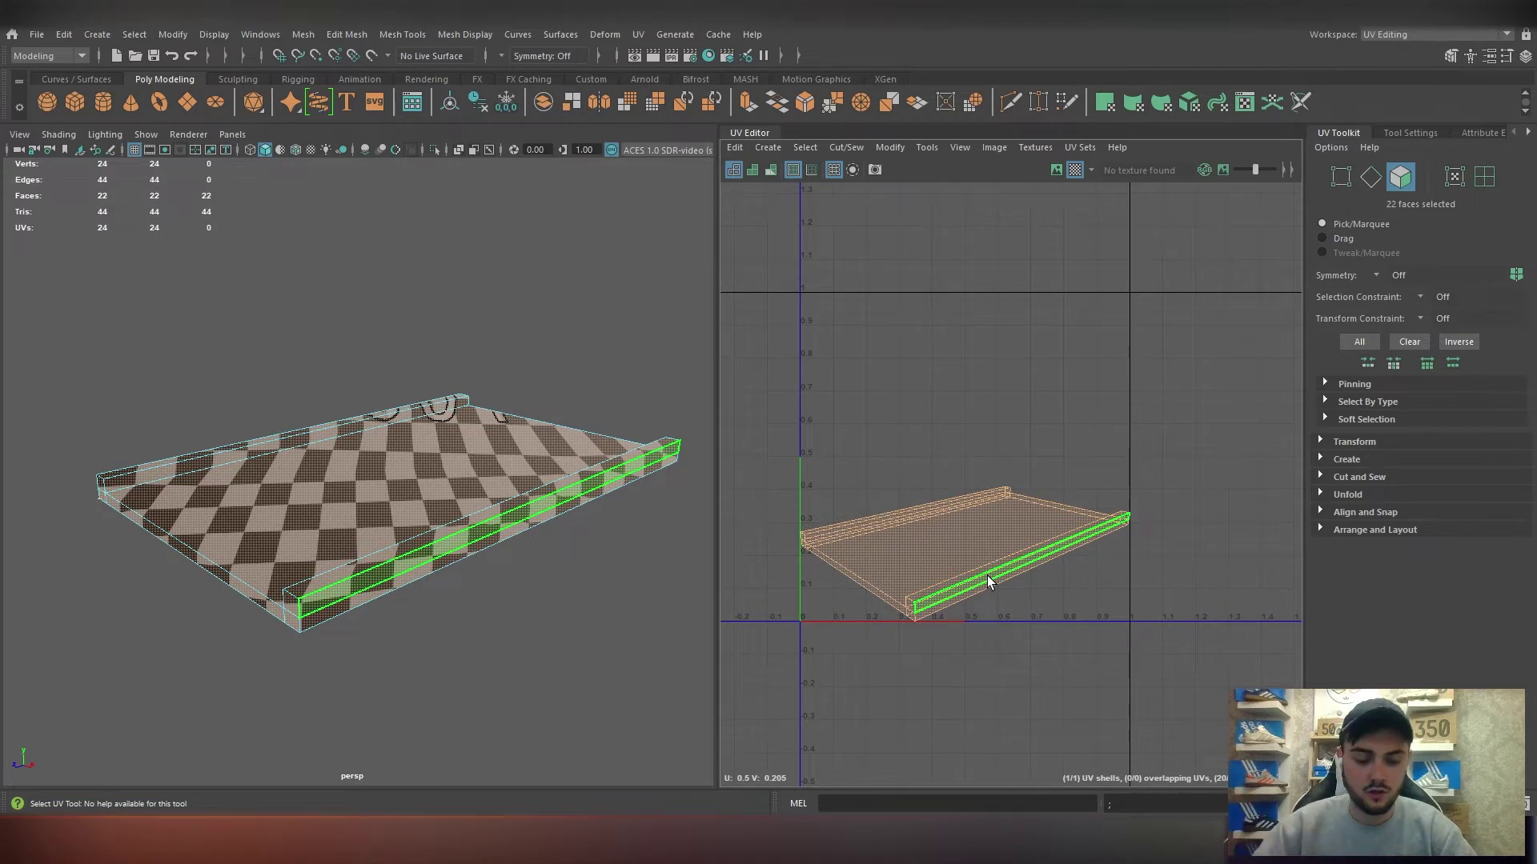
Select the road mesh's entire UV shell and move it outside the 0–1 tile, to the negative U side of the grid.
scroll(996, 531, "down", 2)
right_click(879, 522)
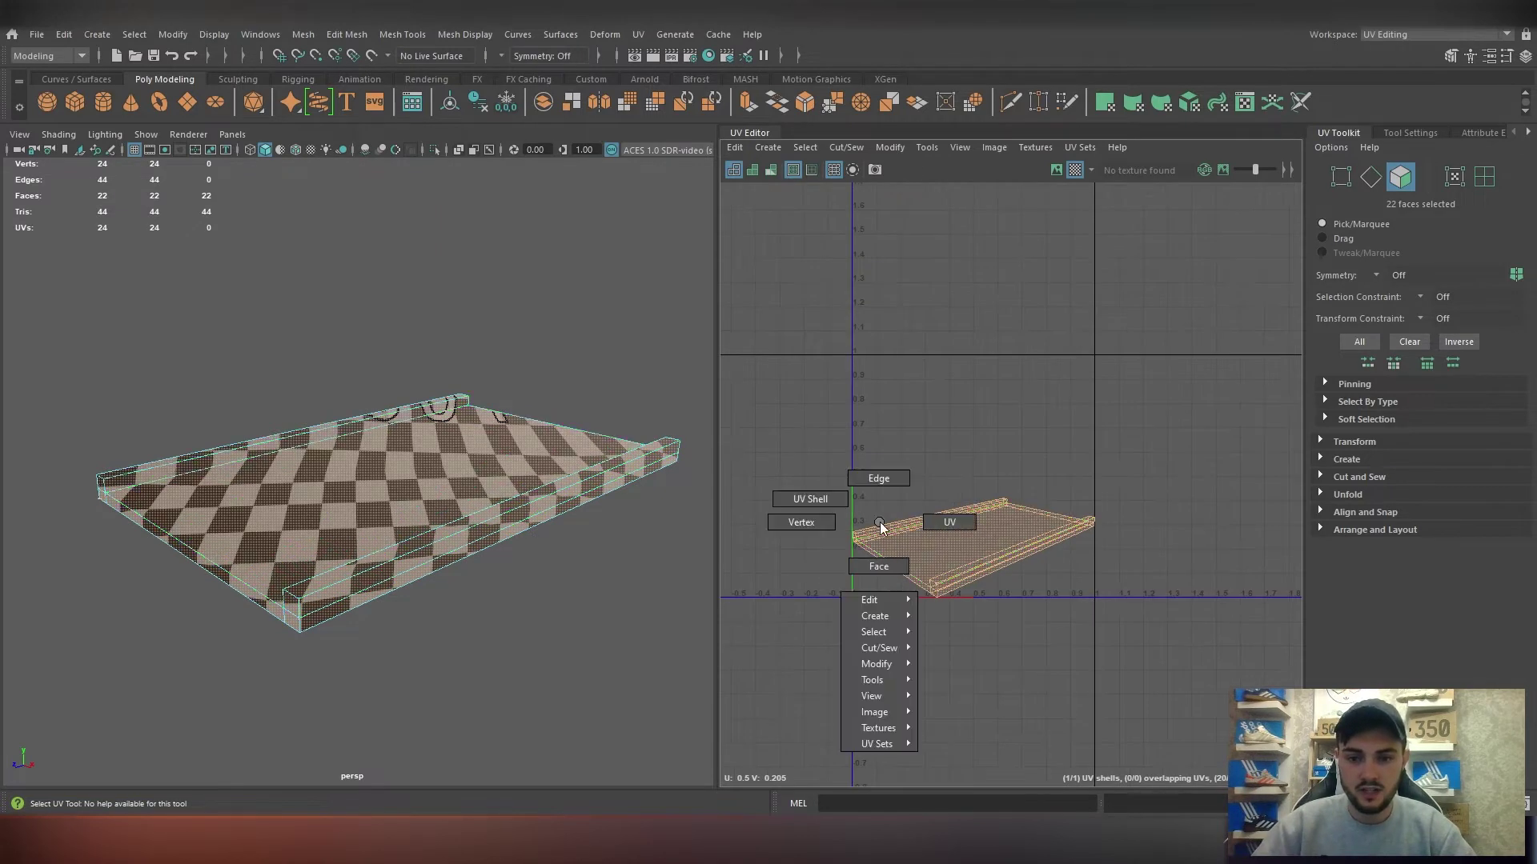
left_click(803, 502)
key("w")
left_click_drag(971, 542, 885, 492)
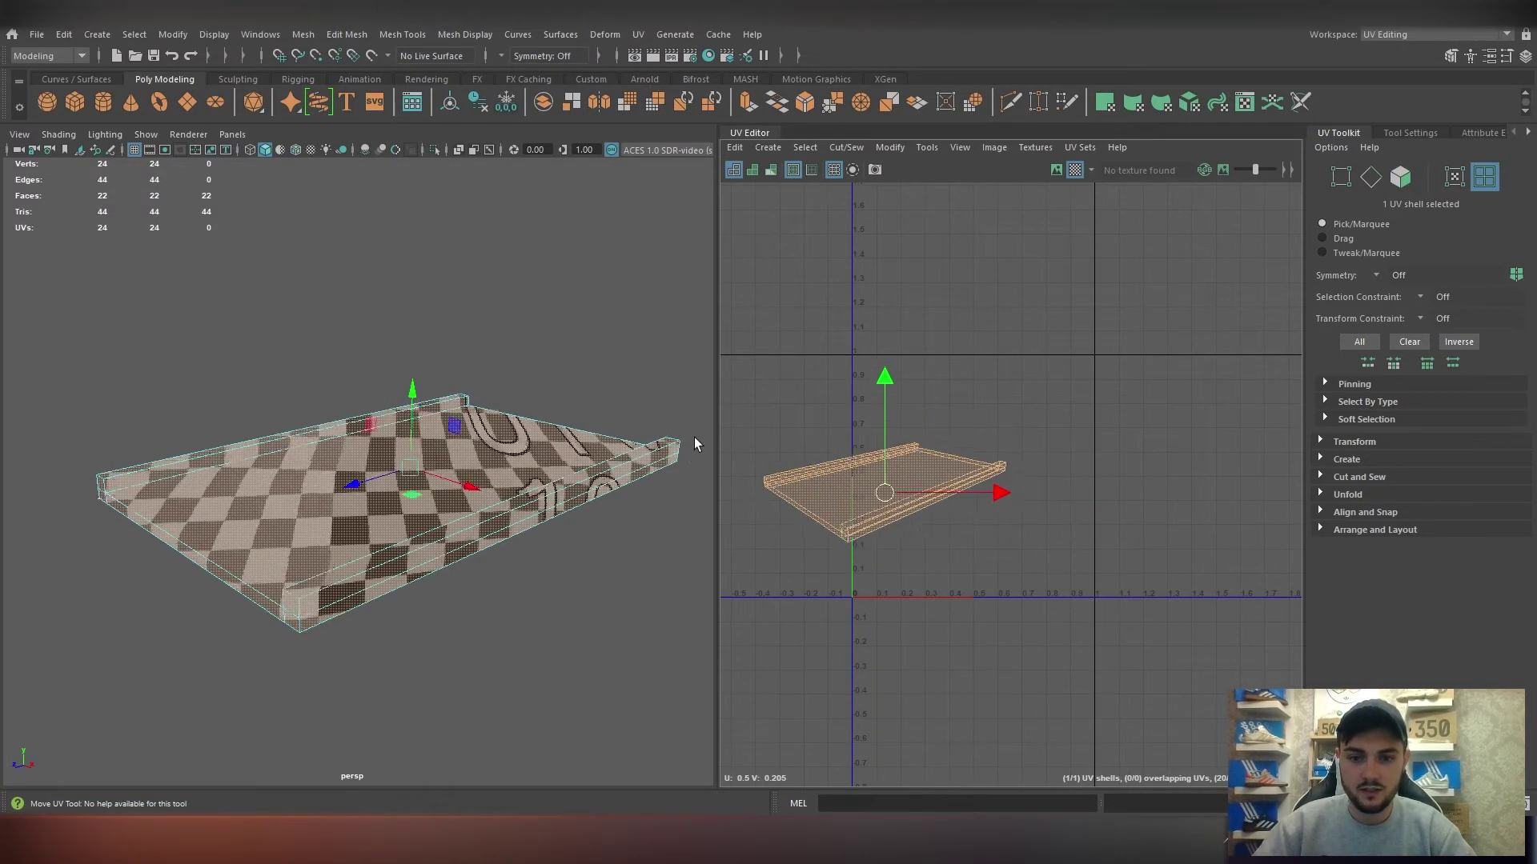
left_click_drag(990, 518, 794, 474)
middle_click_drag(872, 481, 991, 509, "alt")
left_click_drag(915, 476, 943, 478)
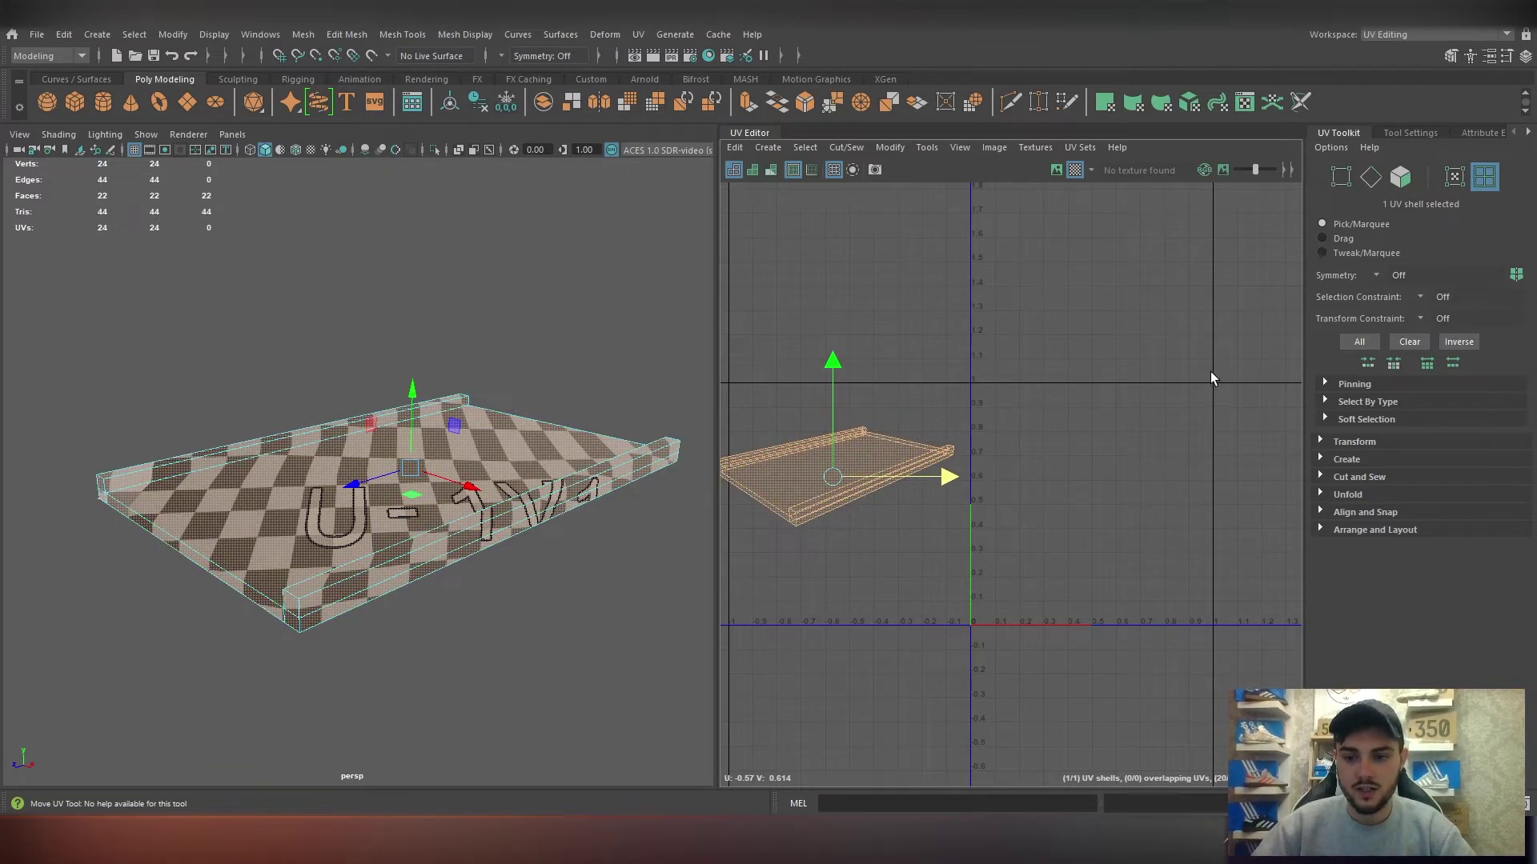
left_click(944, 633)
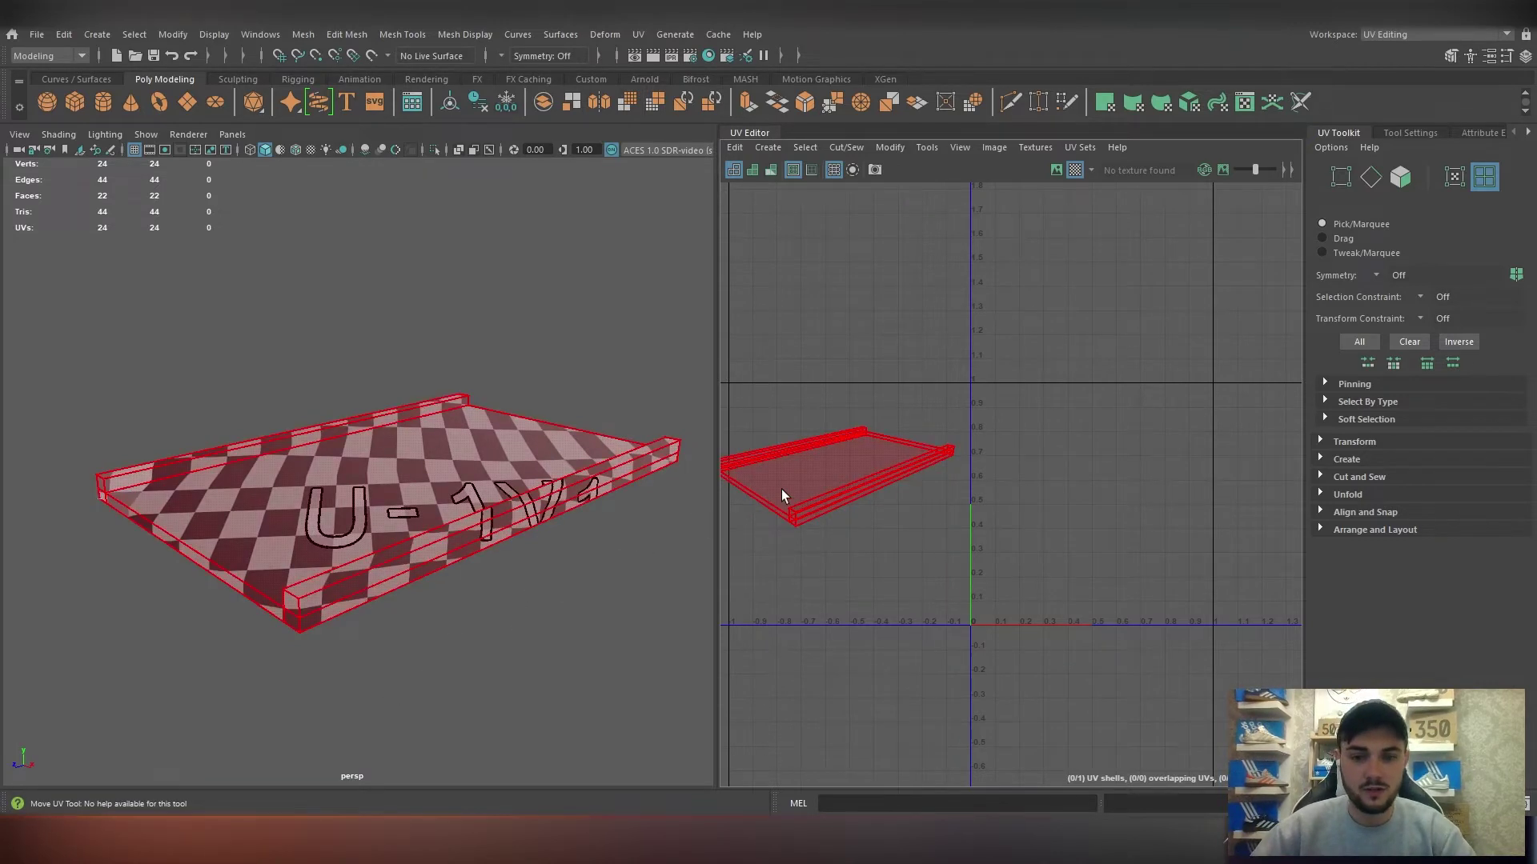
Select the four boundary edges of the flat road surface between the raised borders and cut the UVs along them.
left_click_drag(286, 497, 322, 500, "alt")
right_click_drag(322, 499, 352, 384)
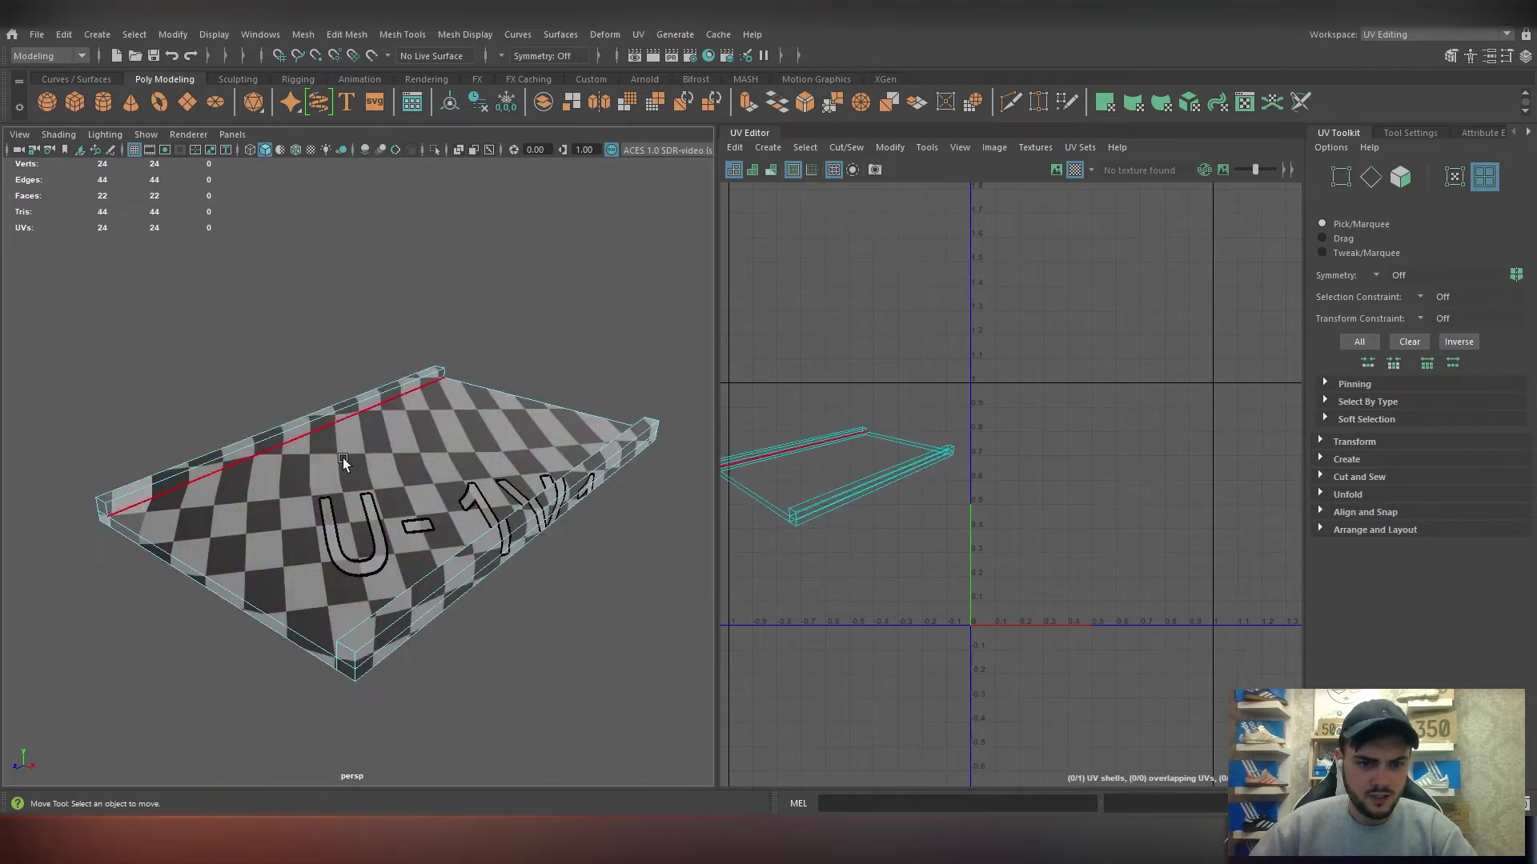
left_click(242, 474)
left_click(248, 602, "shift")
left_click_drag(268, 612, 379, 340, "alt")
left_click(546, 495, "shift")
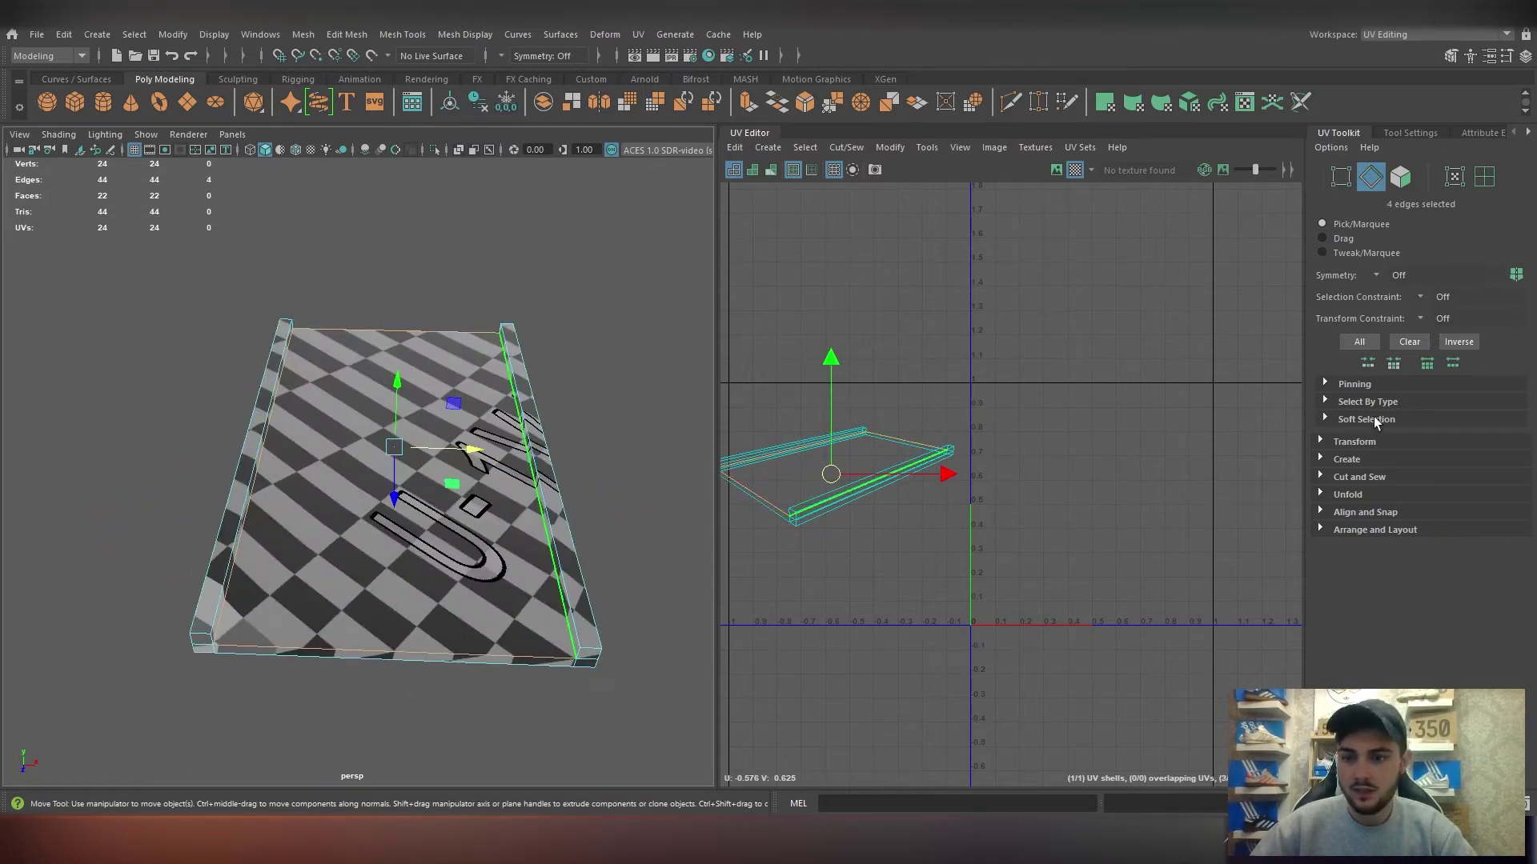
left_click(1333, 476)
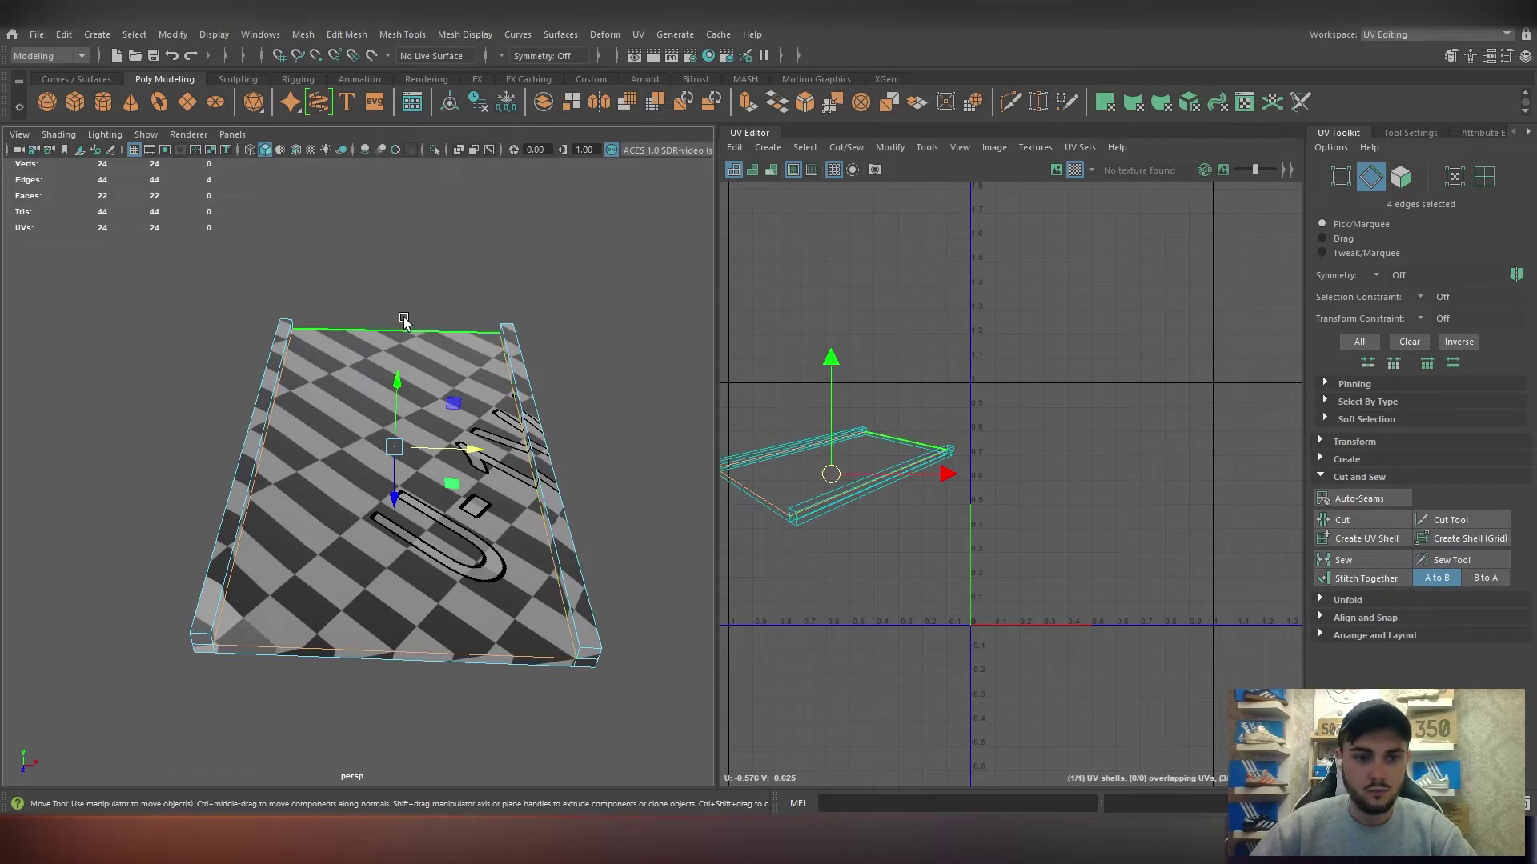
right_click_drag(404, 318, 428, 268)
left_click(433, 329)
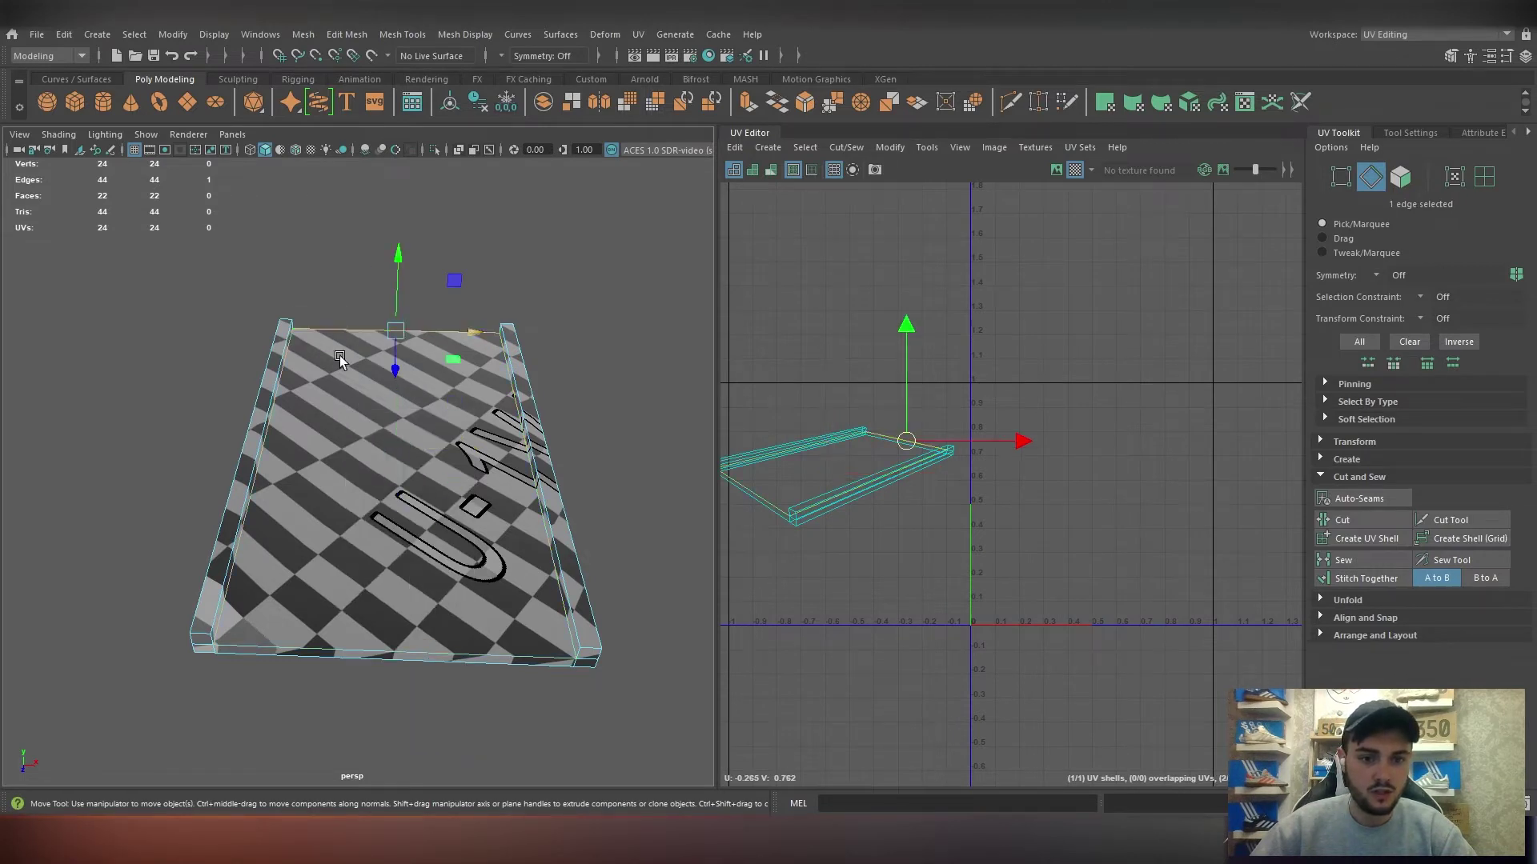
left_click(276, 392, "shift")
left_click(285, 640, "shift")
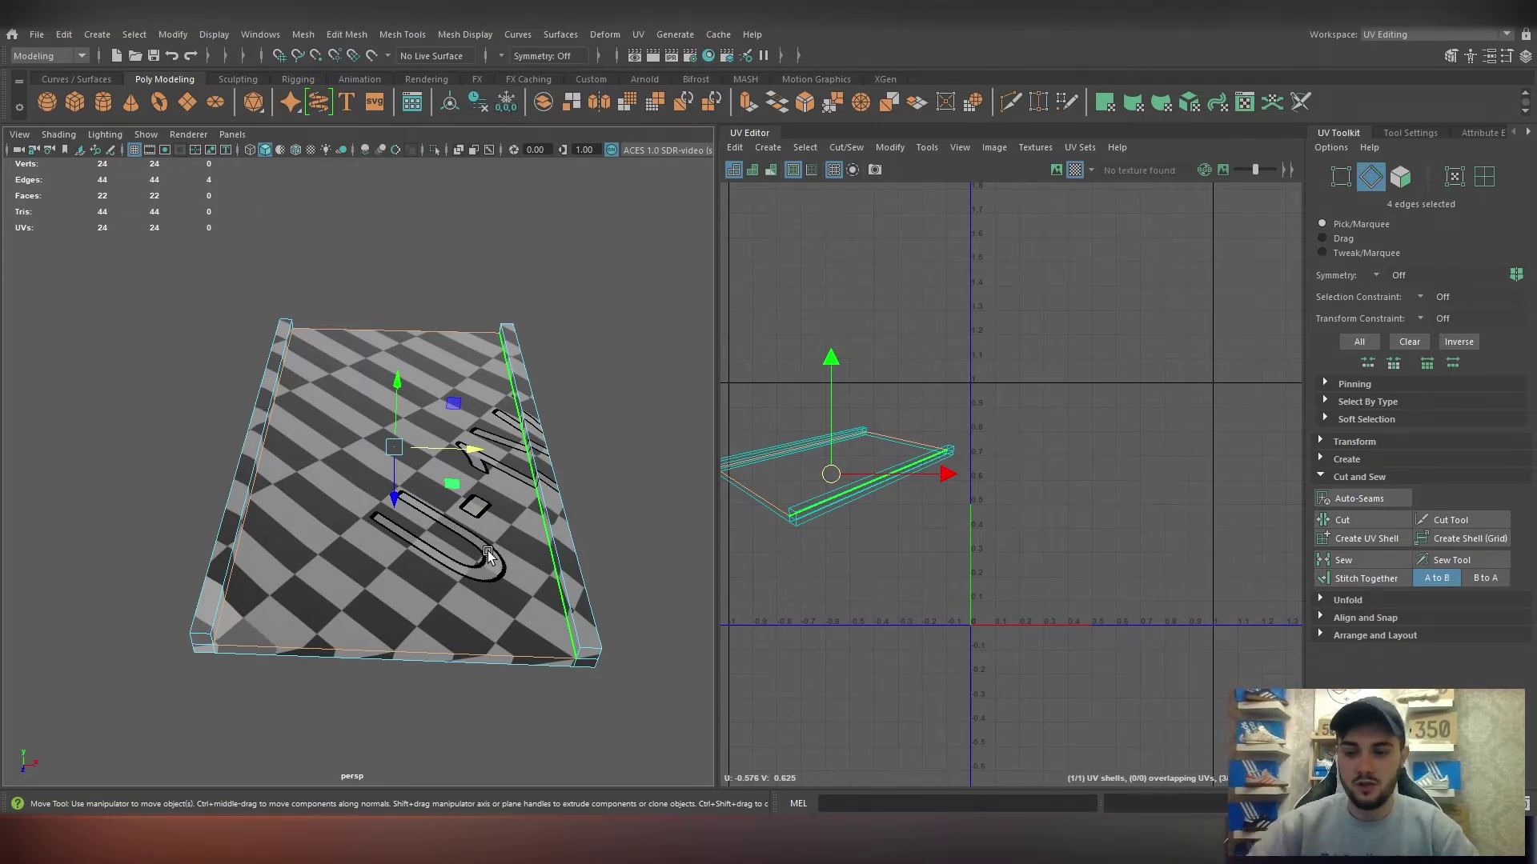
left_click(1365, 525)
key("r")
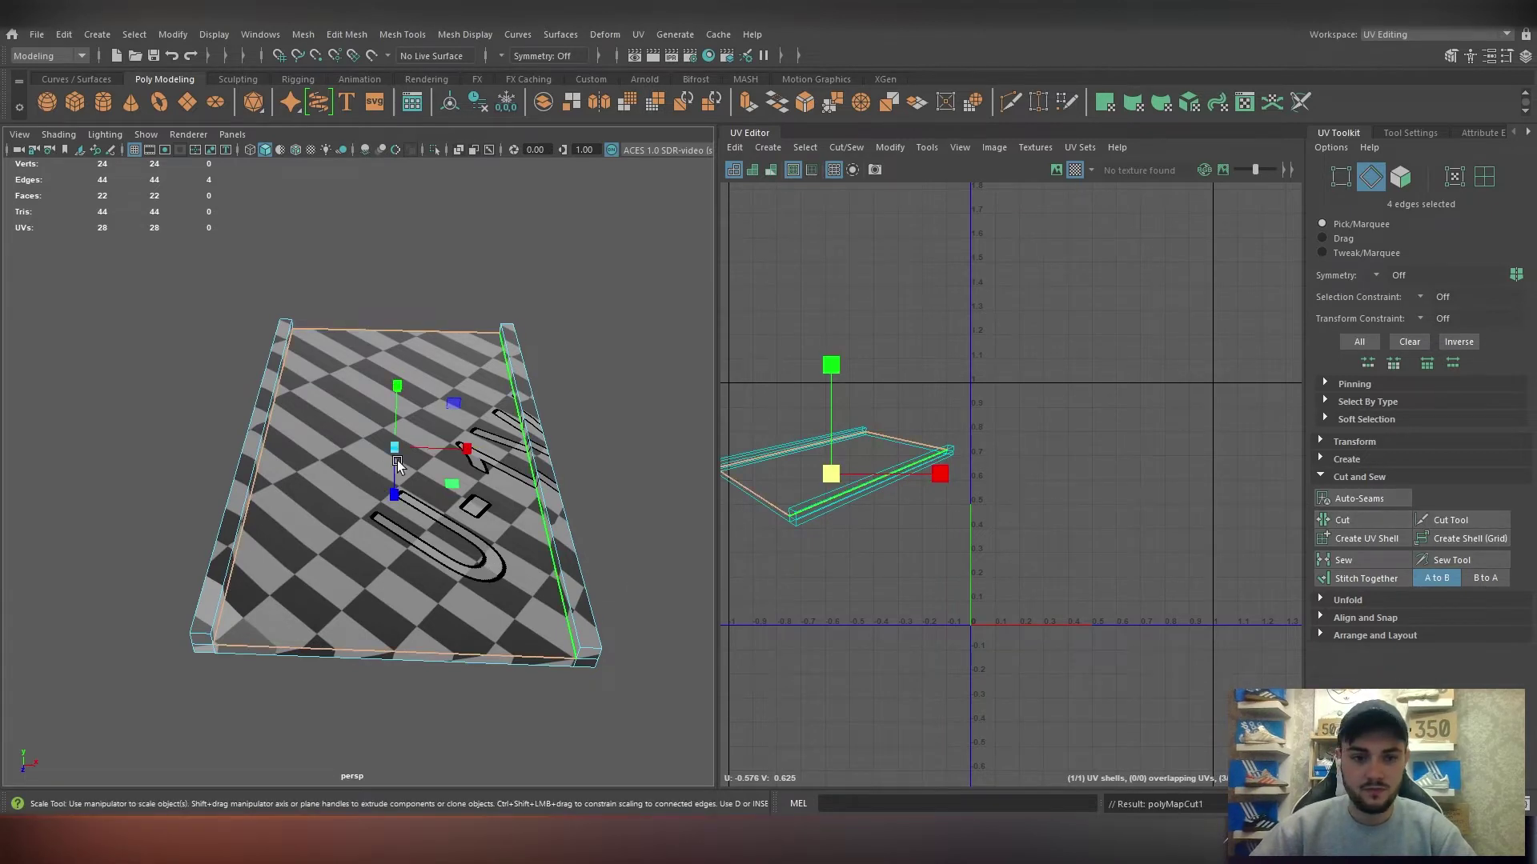
Separate the road surface's UV shell from the rest of the layout and remap it with an automatic projection.
right_click_drag(438, 453, 533, 471)
left_click(426, 488)
key("w")
left_click_drag(837, 470, 848, 325)
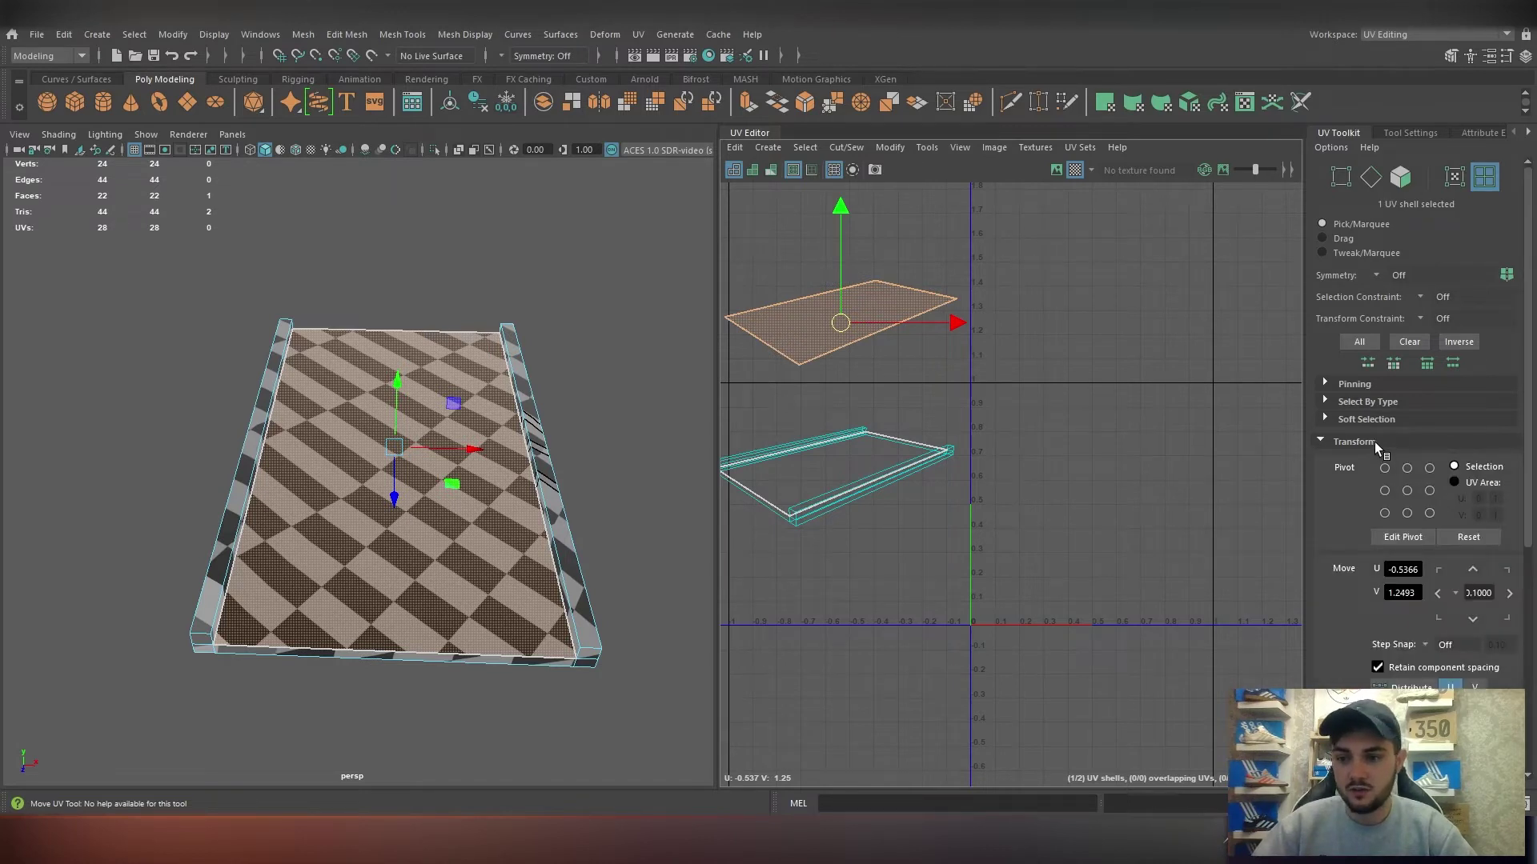
left_click(1352, 462)
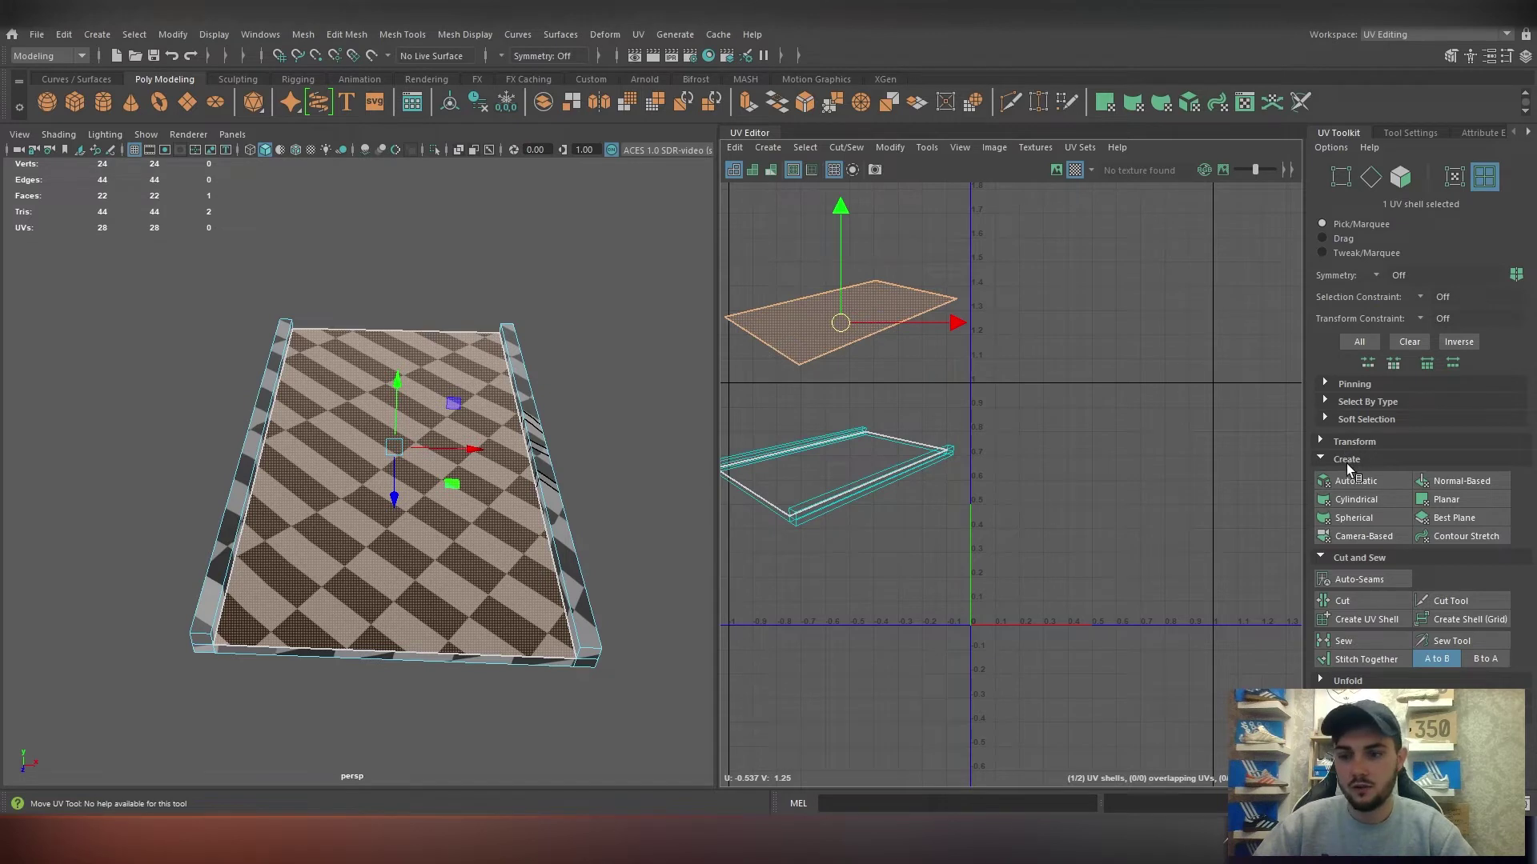
left_click(1356, 482)
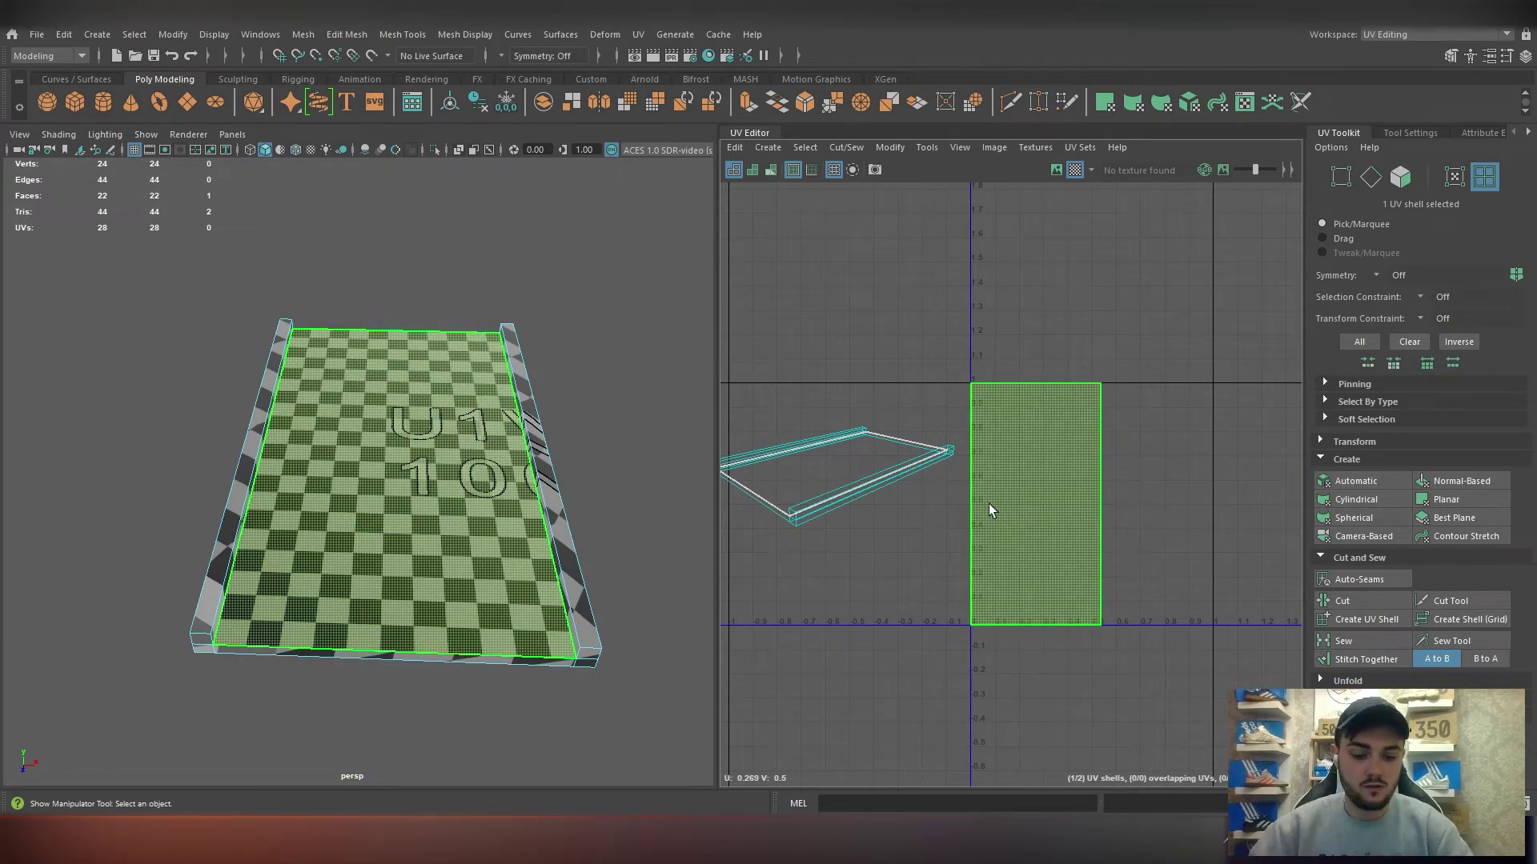
Scale the rectangular road surface shell down to about half size and place it just above the 0–1 tile.
key("r")
left_click_drag(1034, 501, 1049, 338)
key("w")
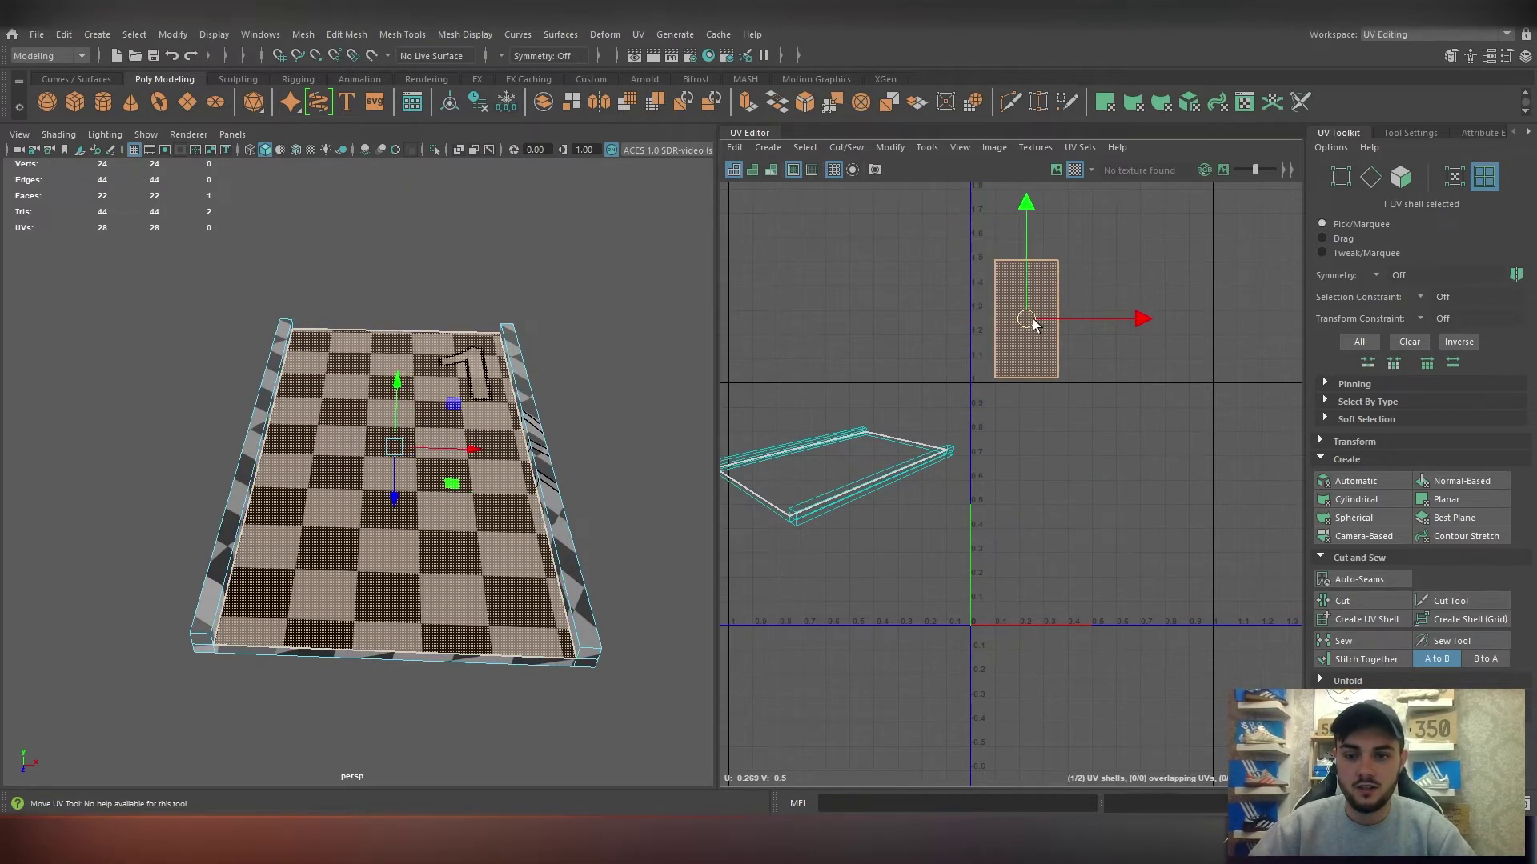
left_click(1047, 402)
left_click_drag(664, 432, 461, 477, "alt")
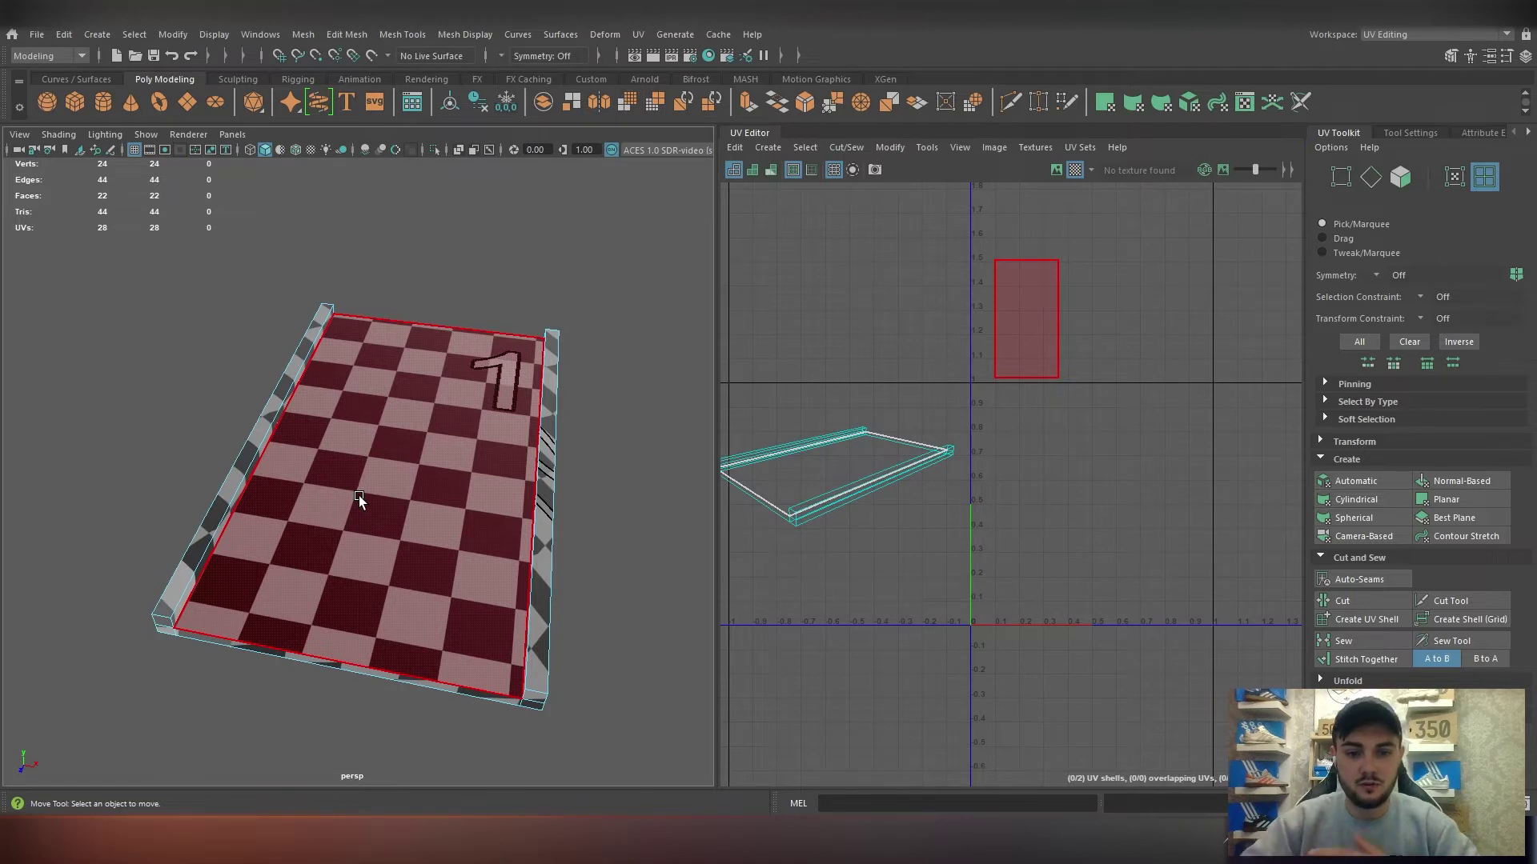
left_click(1012, 329)
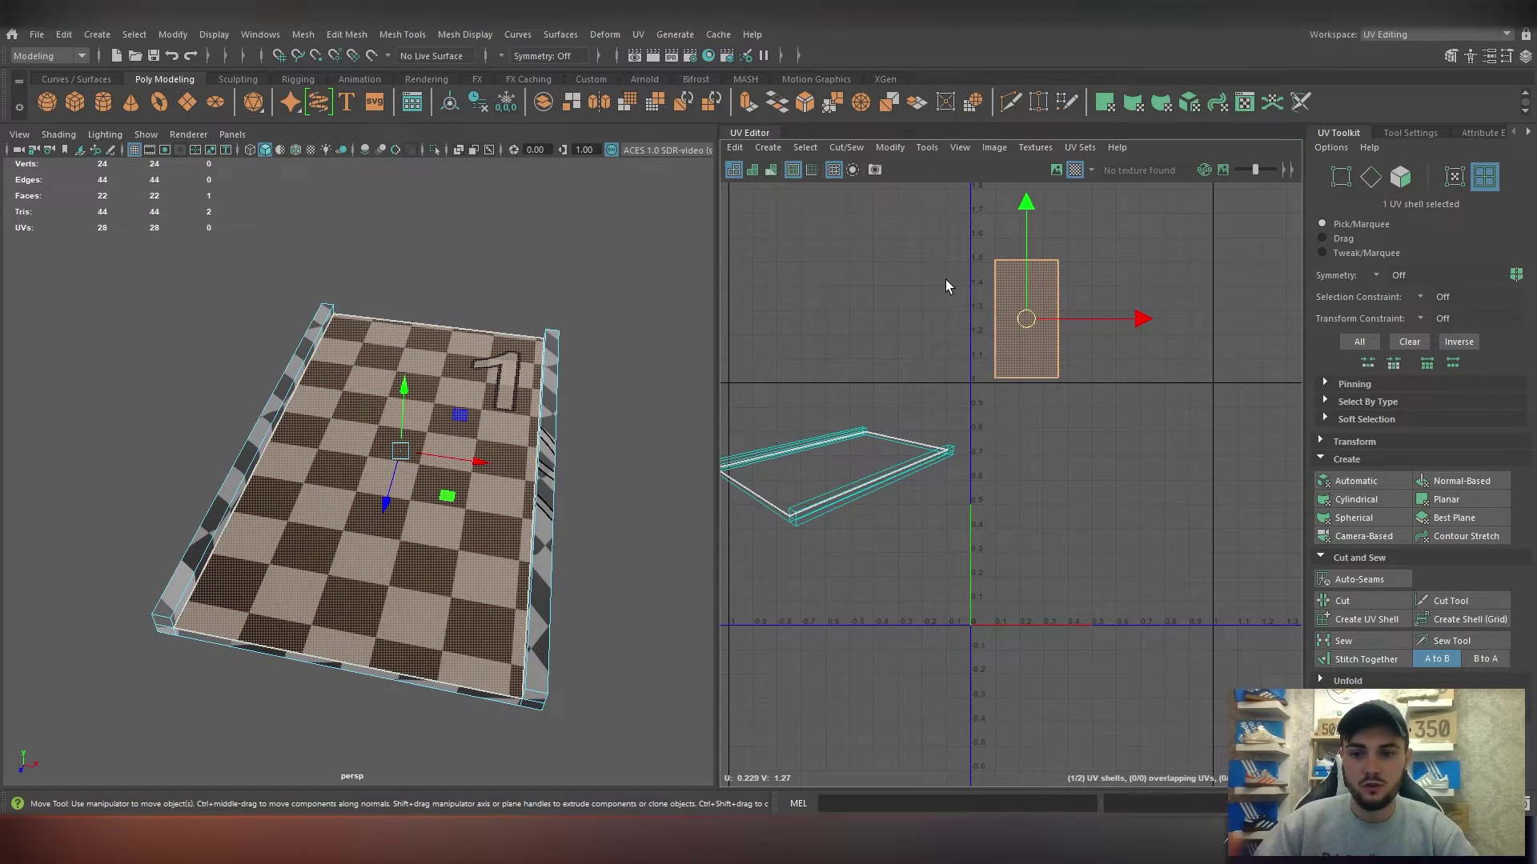
scroll(956, 274, "down", 1)
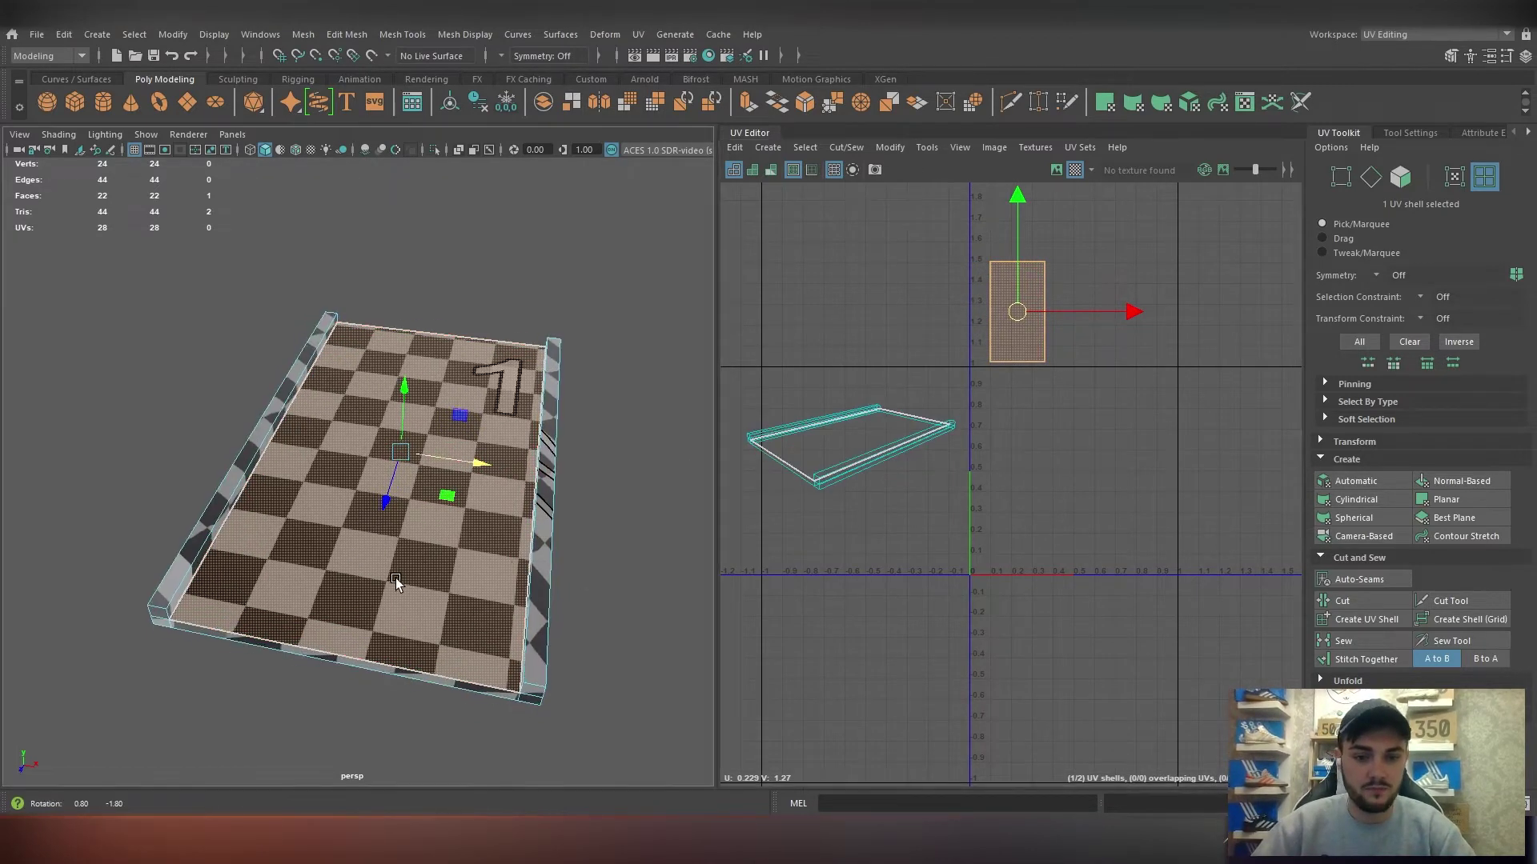
Select the four edges around the inner side face of the right border and cut the UVs along them.
left_click_drag(396, 585, 388, 538, "alt")
scroll(469, 531, "up", 3)
right_click_drag(469, 531, 471, 392)
left_click_drag(541, 596, 624, 607, "alt")
middle_click_drag(624, 607, 488, 614, "alt")
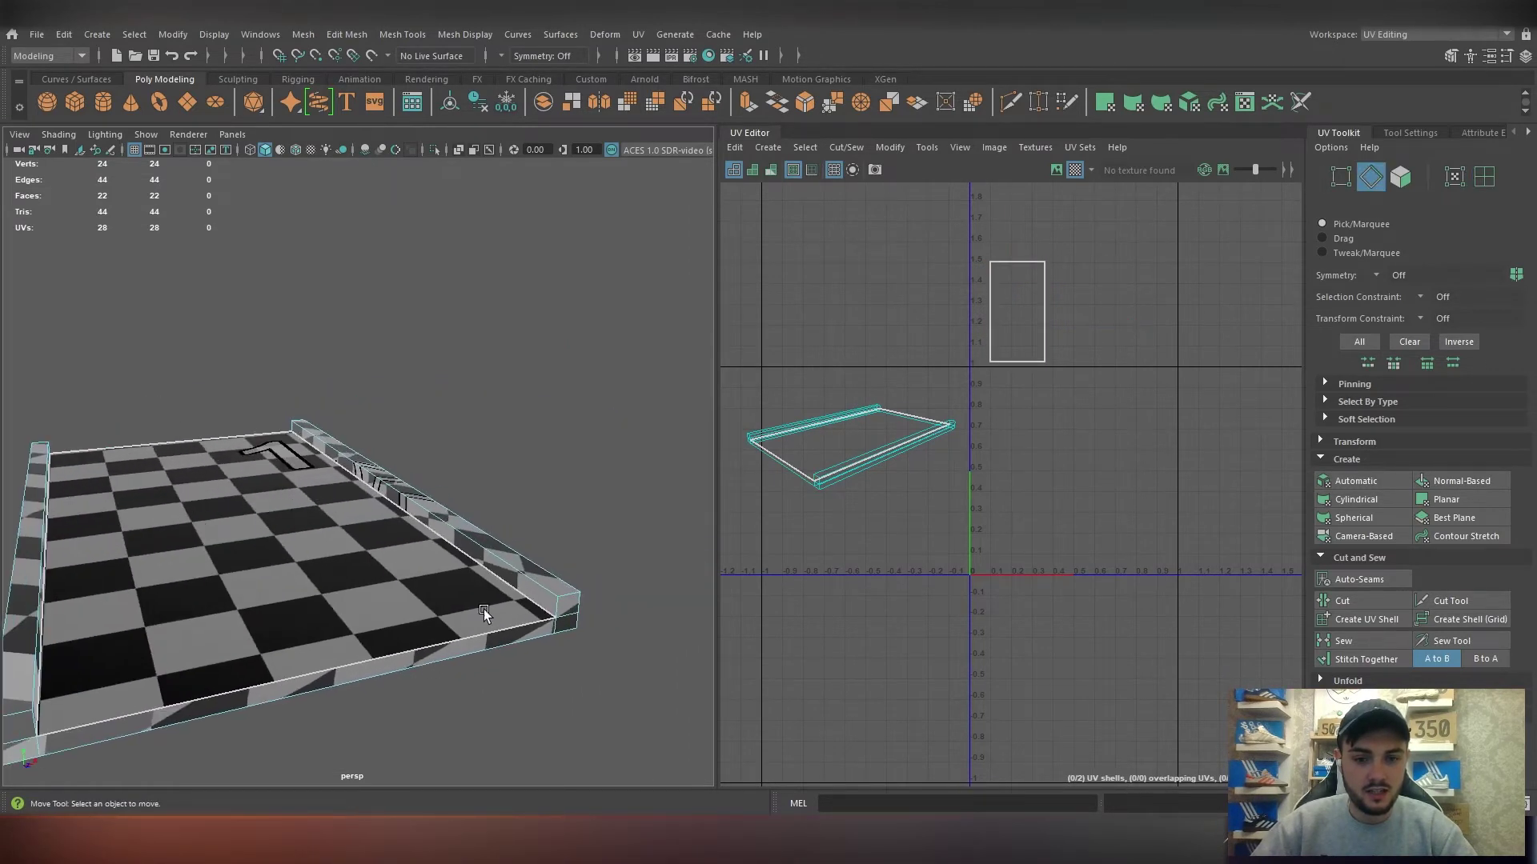
left_click(546, 610)
key("Caps_Lock")
left_click(552, 594, "shift")
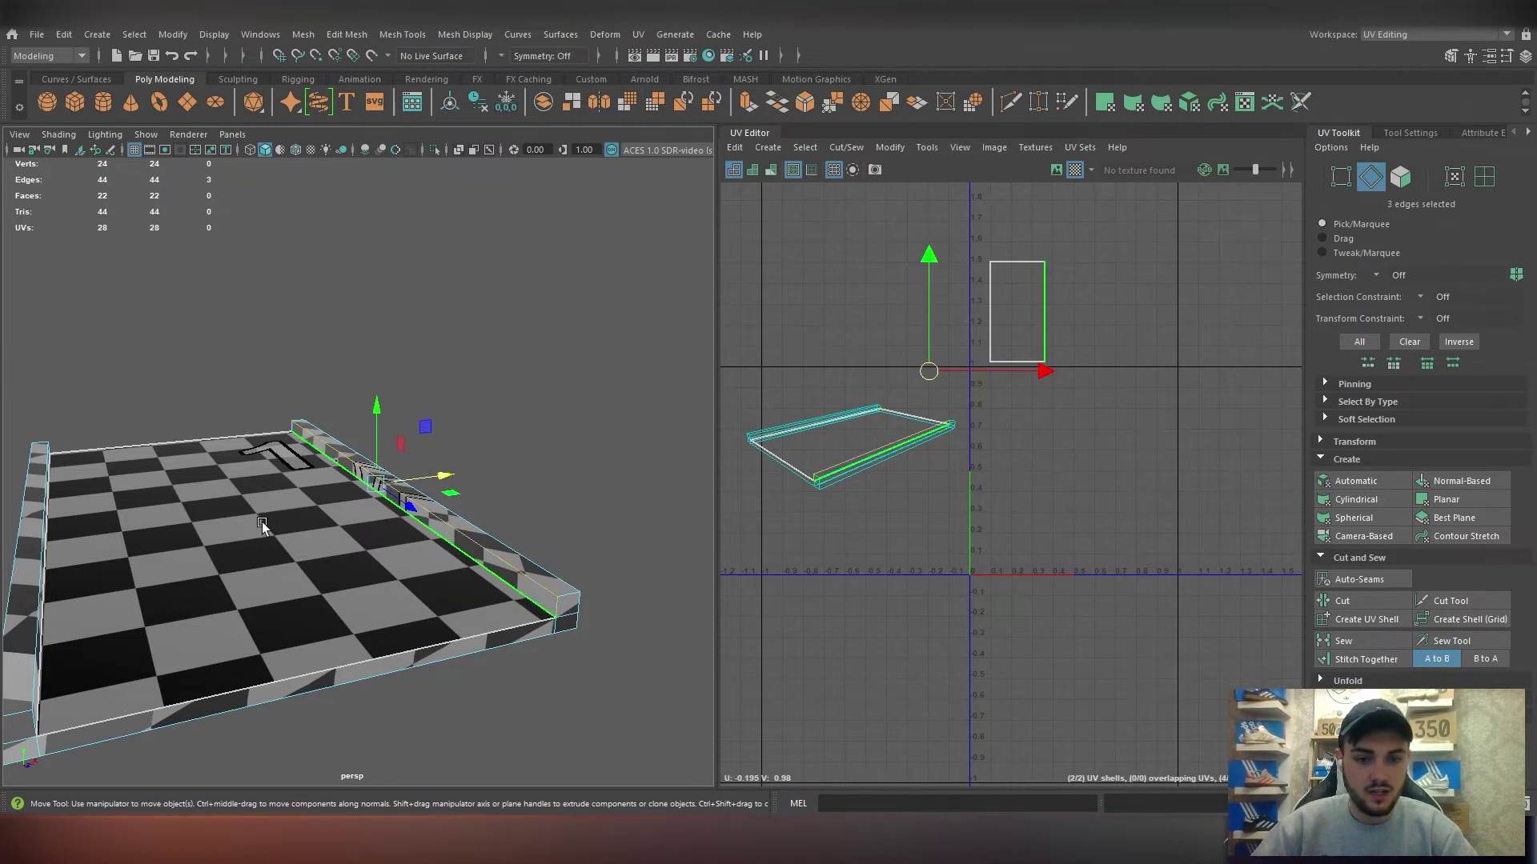
left_click_drag(262, 525, 132, 555, "alt")
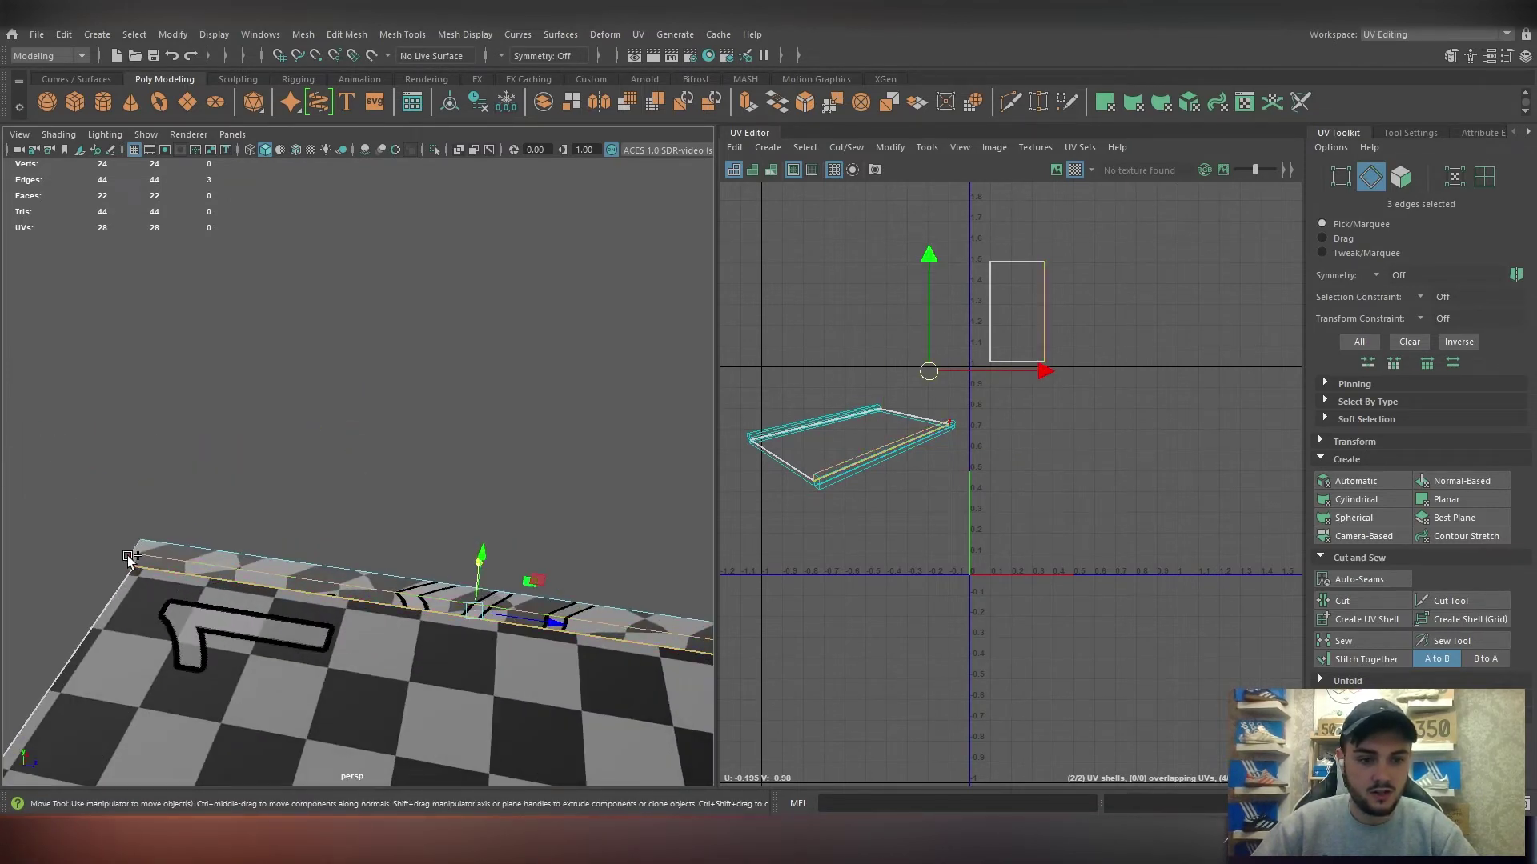
left_click(1342, 601)
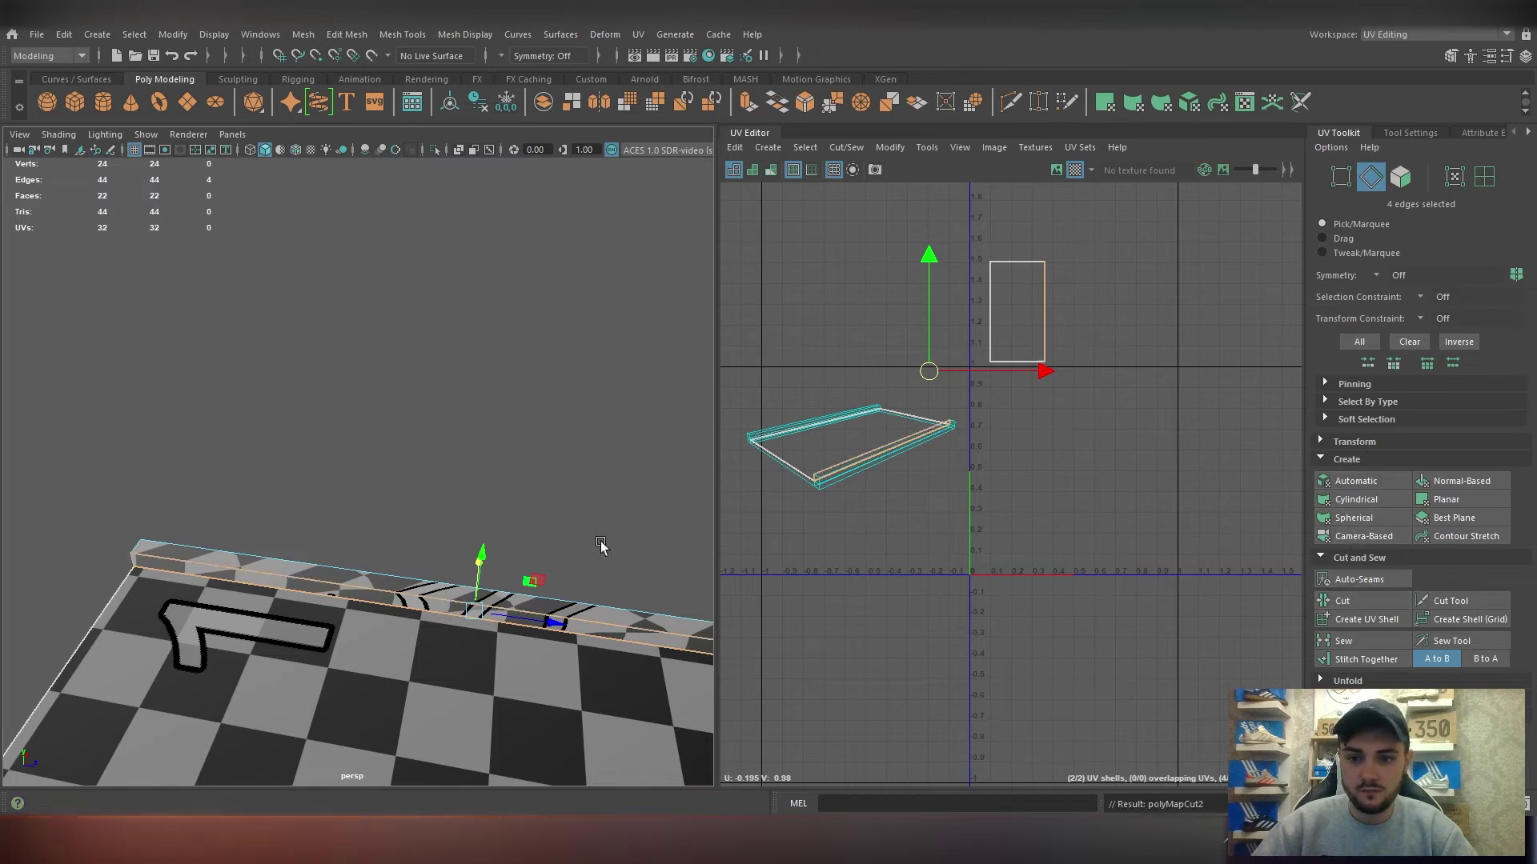
Select the four edges around the right border's top face, cut the UVs along them, and undo any accidental edge move.
left_click_drag(600, 549, 470, 518, "alt")
left_click(441, 532)
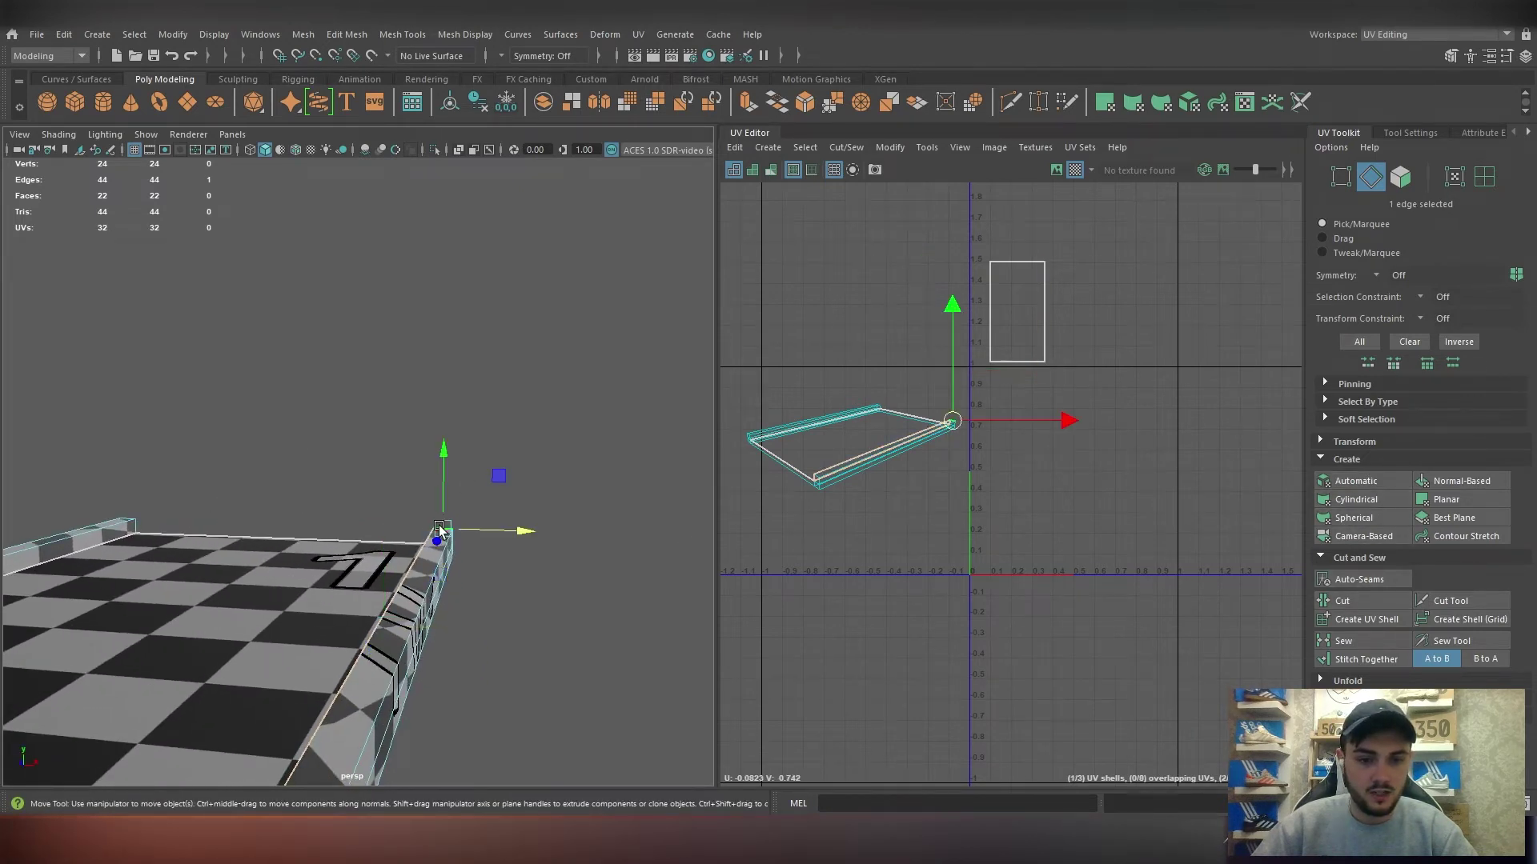
double_click(419, 554, "shift")
left_click_drag(417, 582, 310, 583, "alt")
left_click(308, 628, "shift")
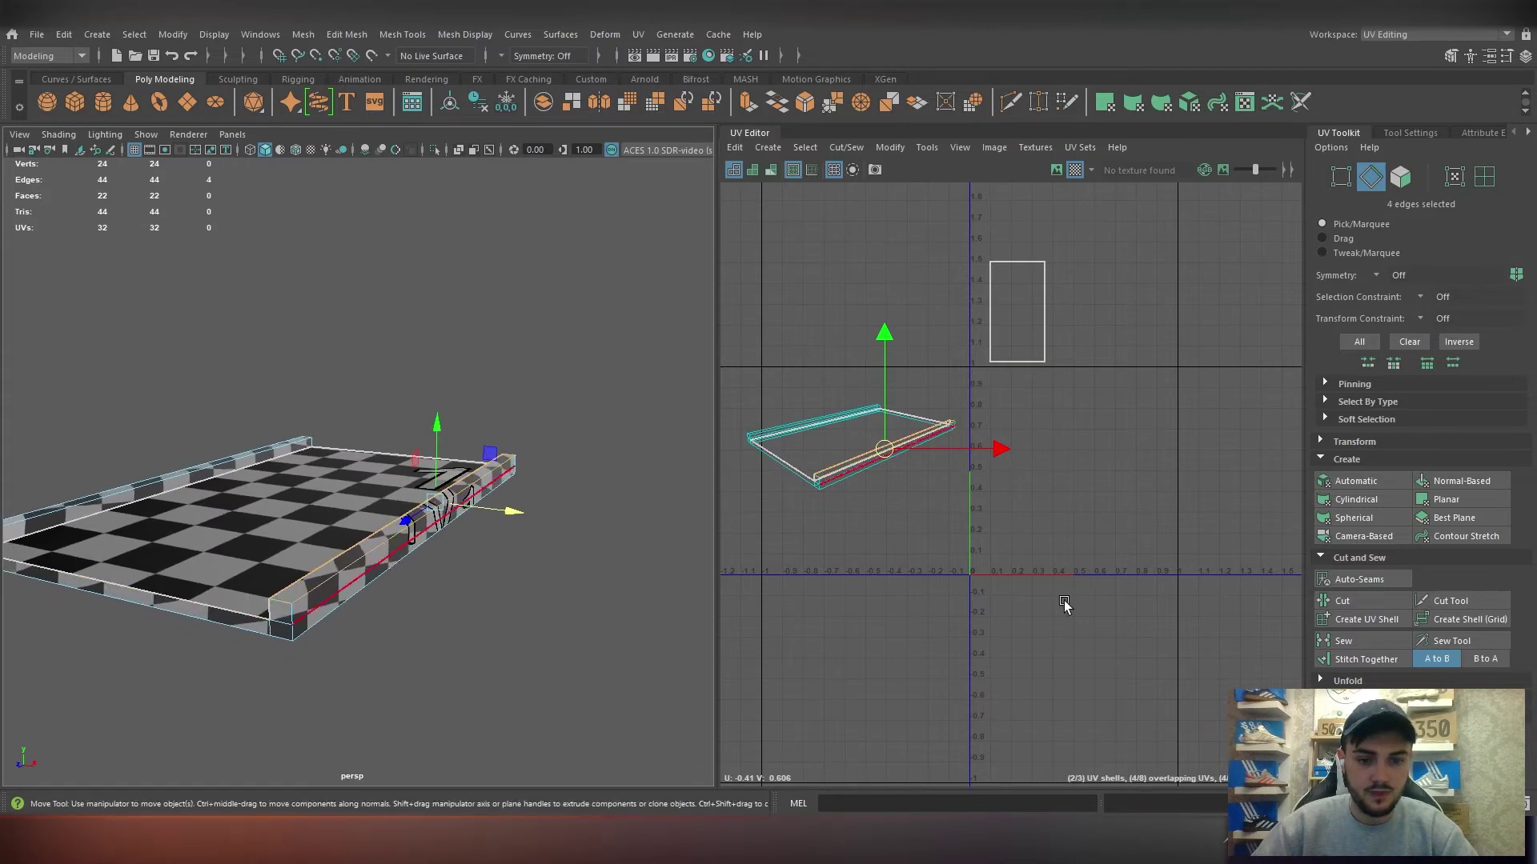
left_click(1343, 600)
left_click_drag(448, 552, 488, 544, "alt")
middle_click_drag(488, 545, 358, 525)
key("ctrl+z")
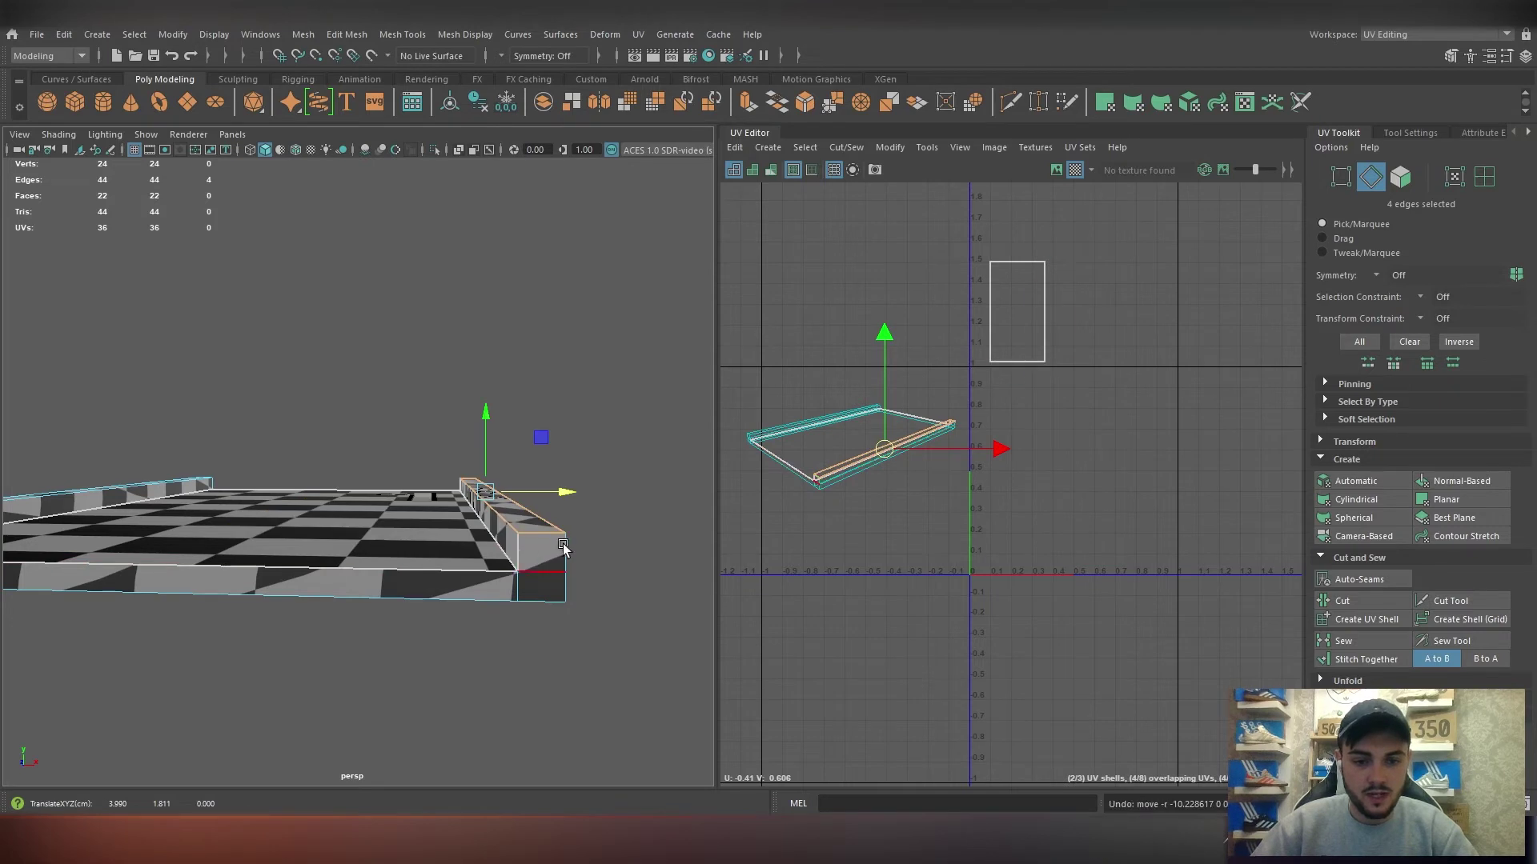
Select the outline edges of the slab's whole front end, including both border ends, and cut the UVs along them.
scroll(554, 551, "down", 2)
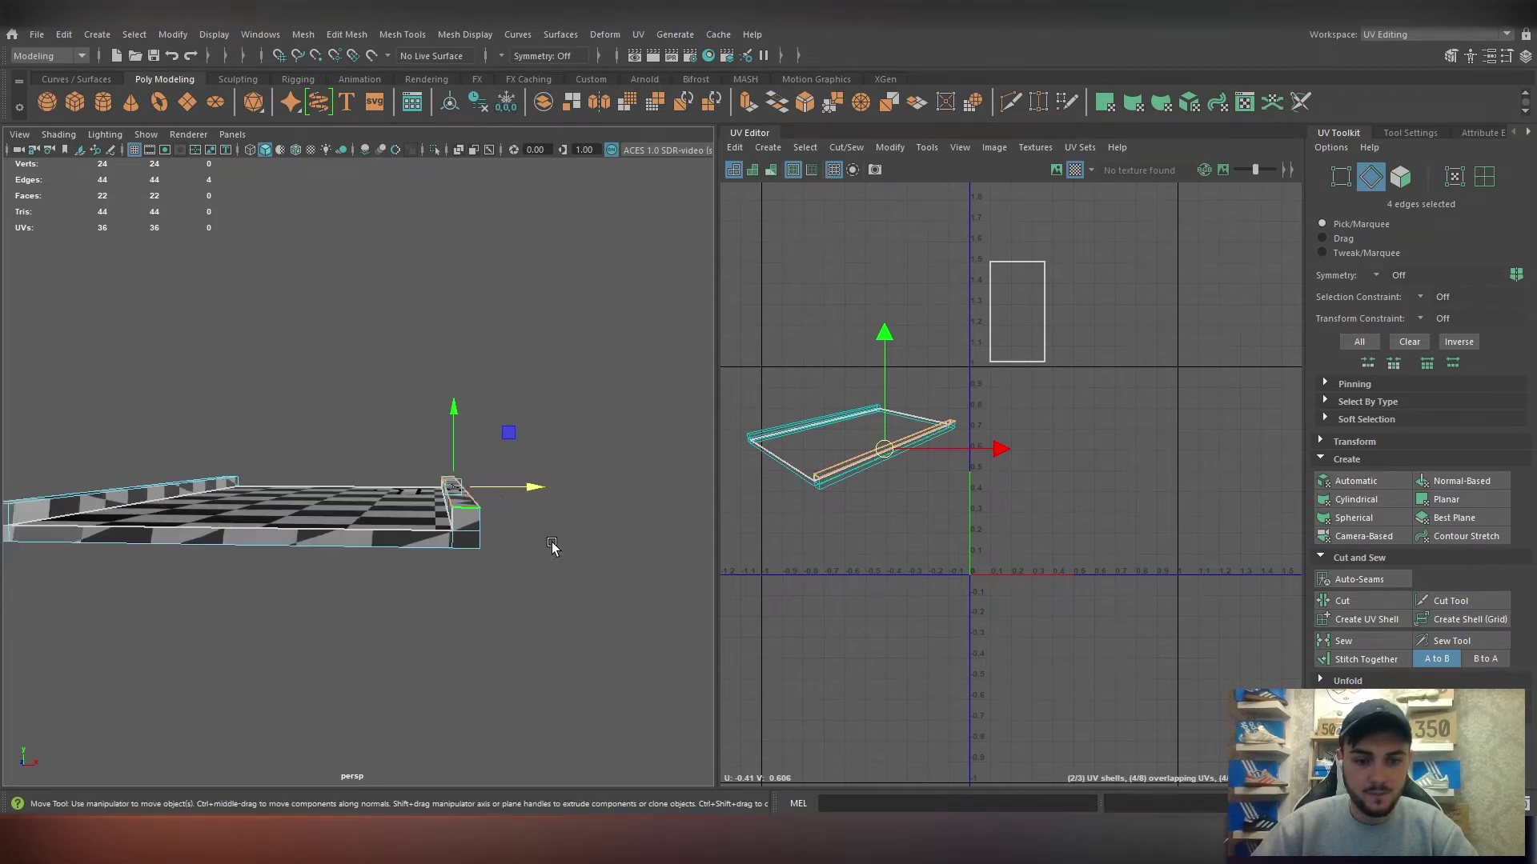
middle_click_drag(365, 546, 497, 573, "alt")
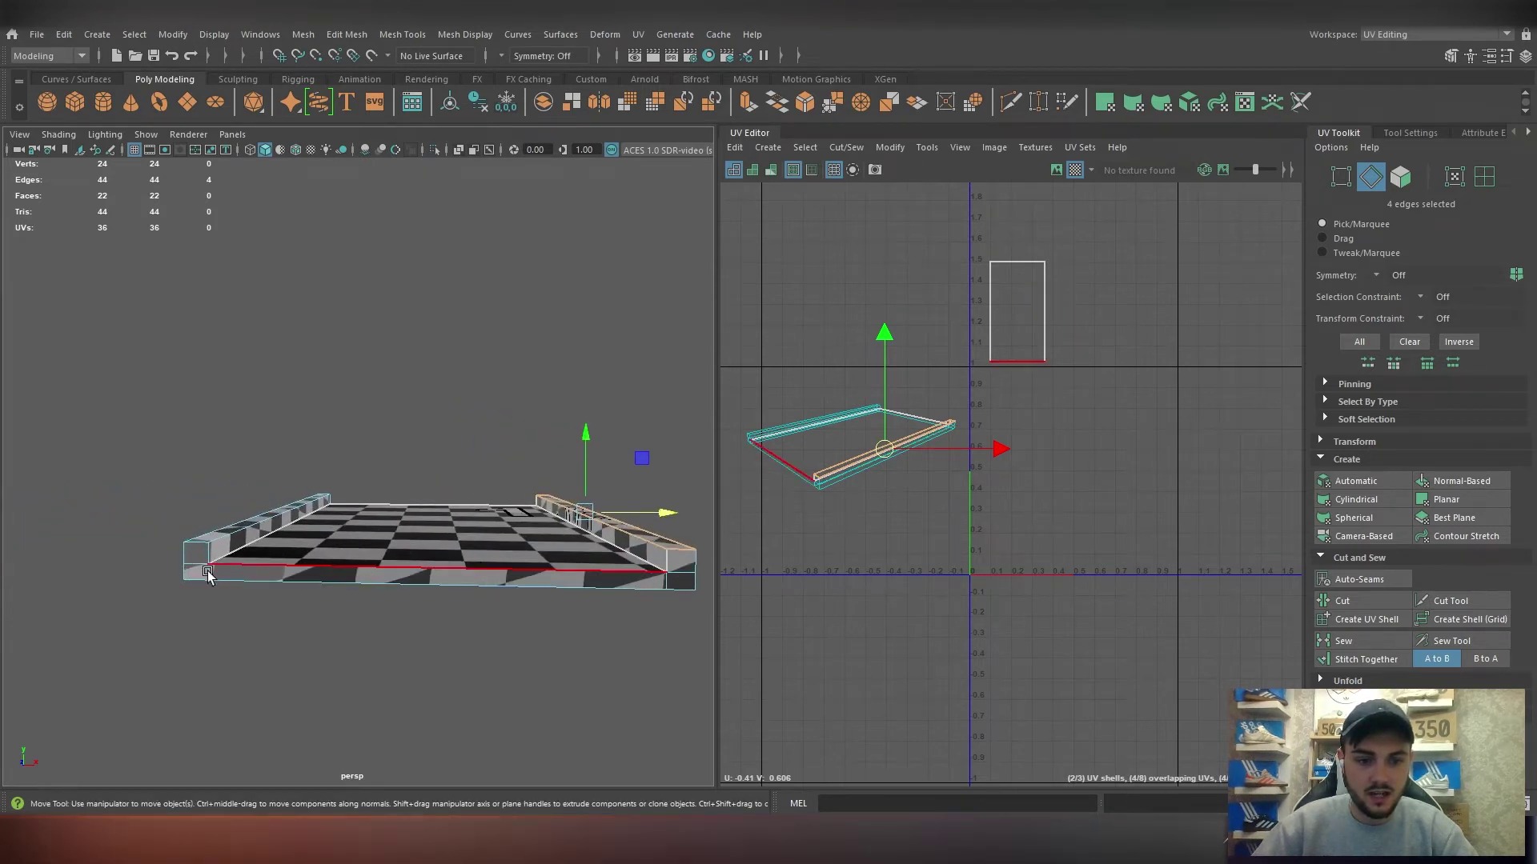
middle_click_drag(255, 545, 56, 505, "alt")
scroll(404, 526, "up", 3)
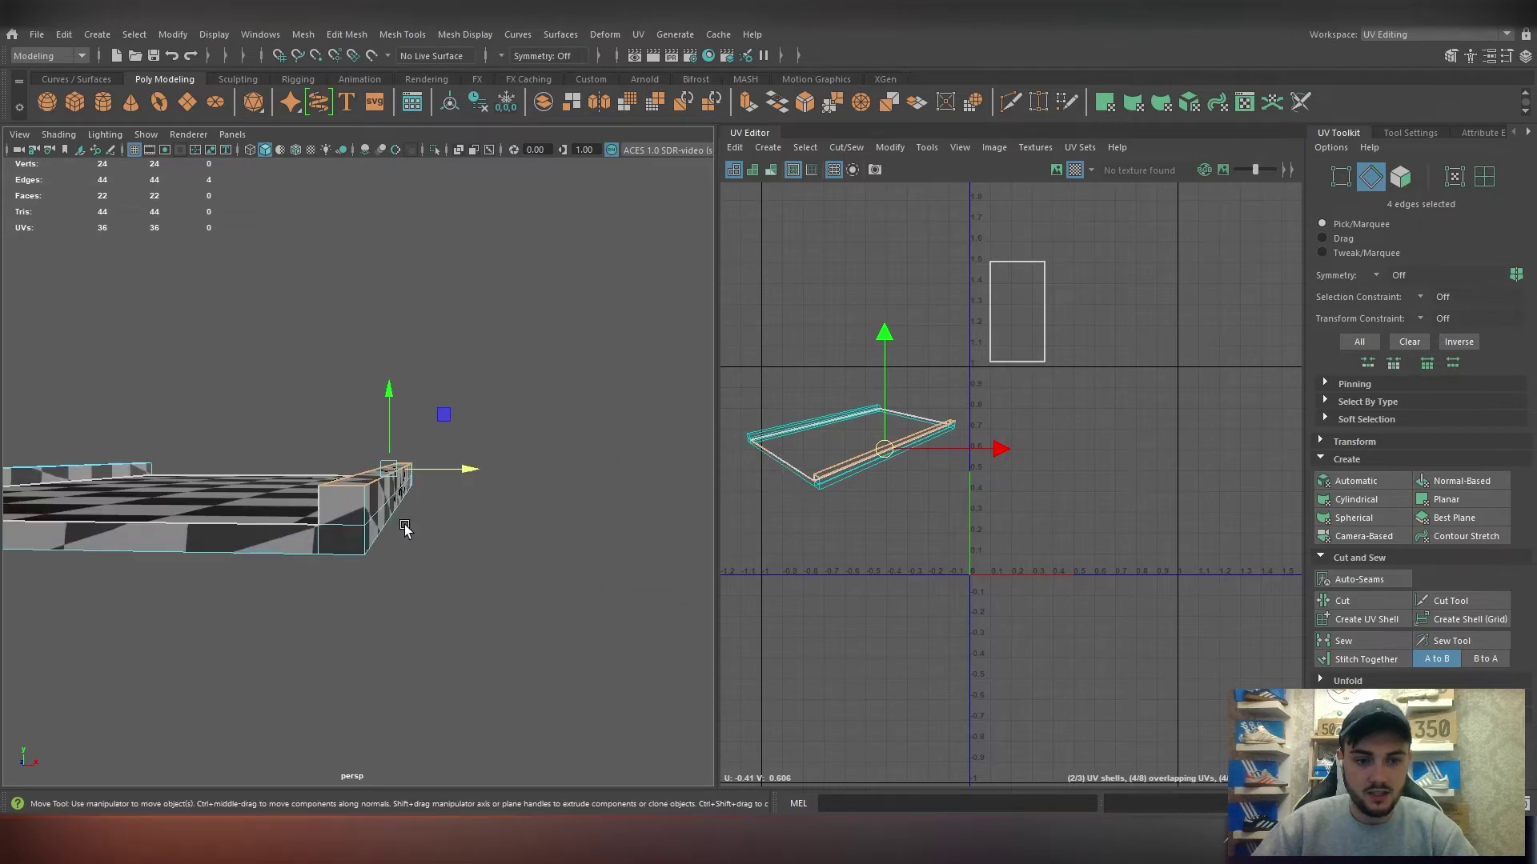
left_click(343, 490, "ctrl")
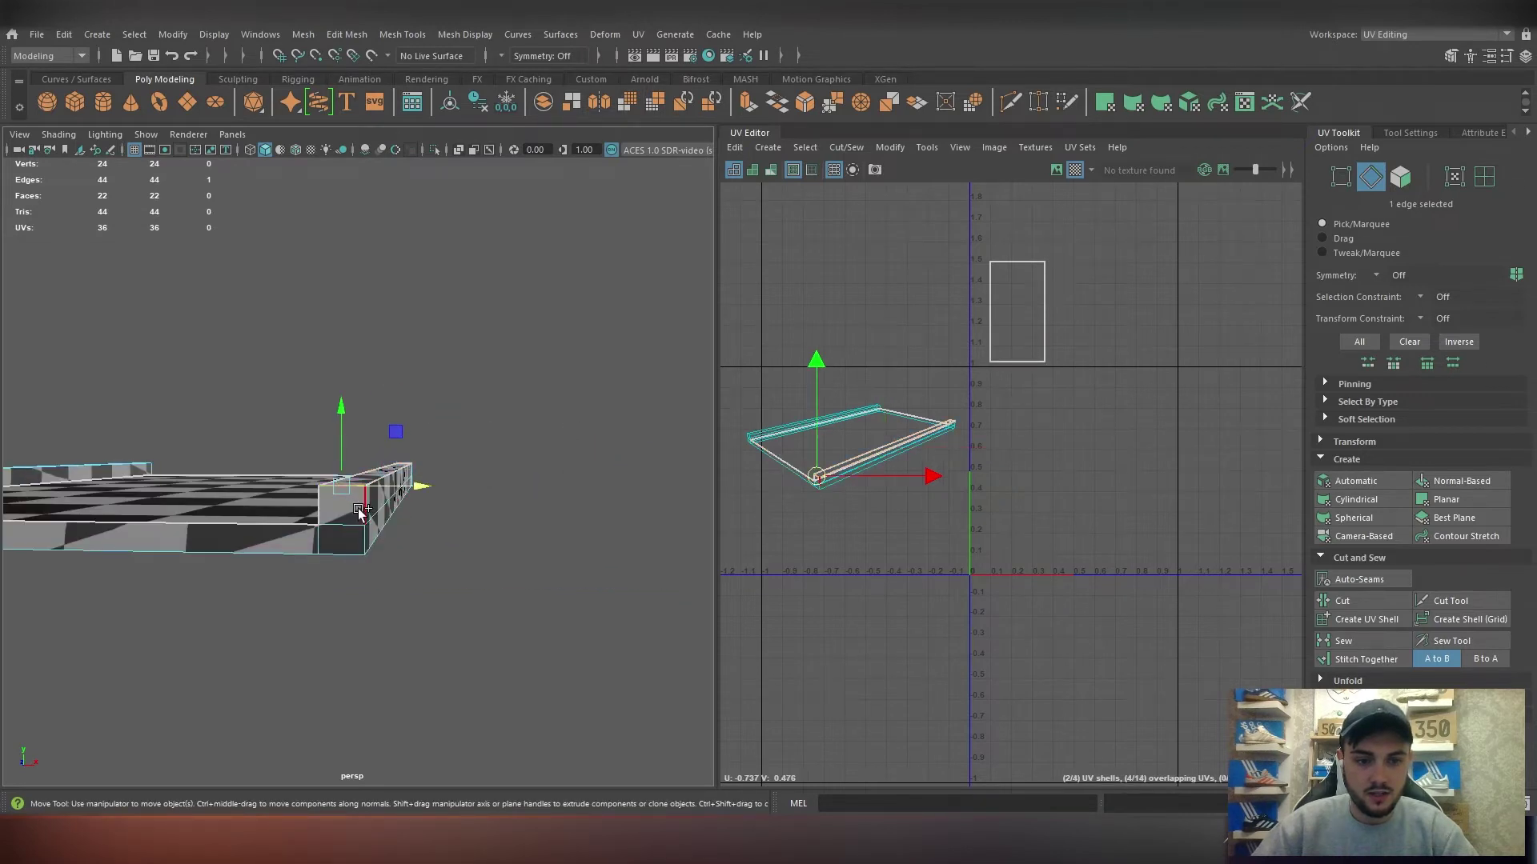
left_click(287, 552, "shift")
middle_click_drag(155, 608, 377, 597, "alt")
left_click(410, 519, "shift")
left_click(410, 519, "shift")
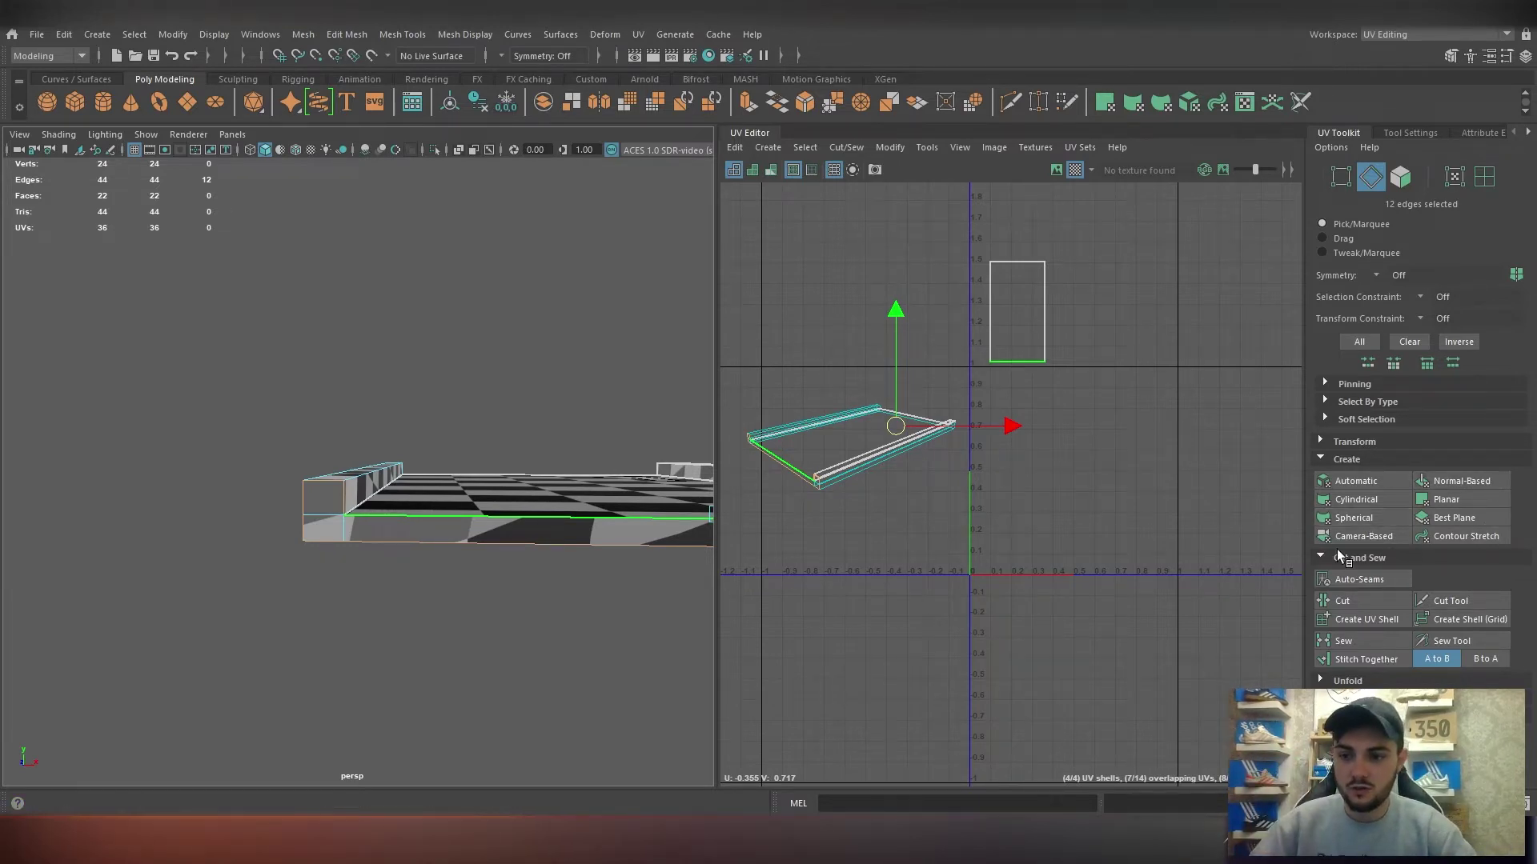
left_click(1342, 600)
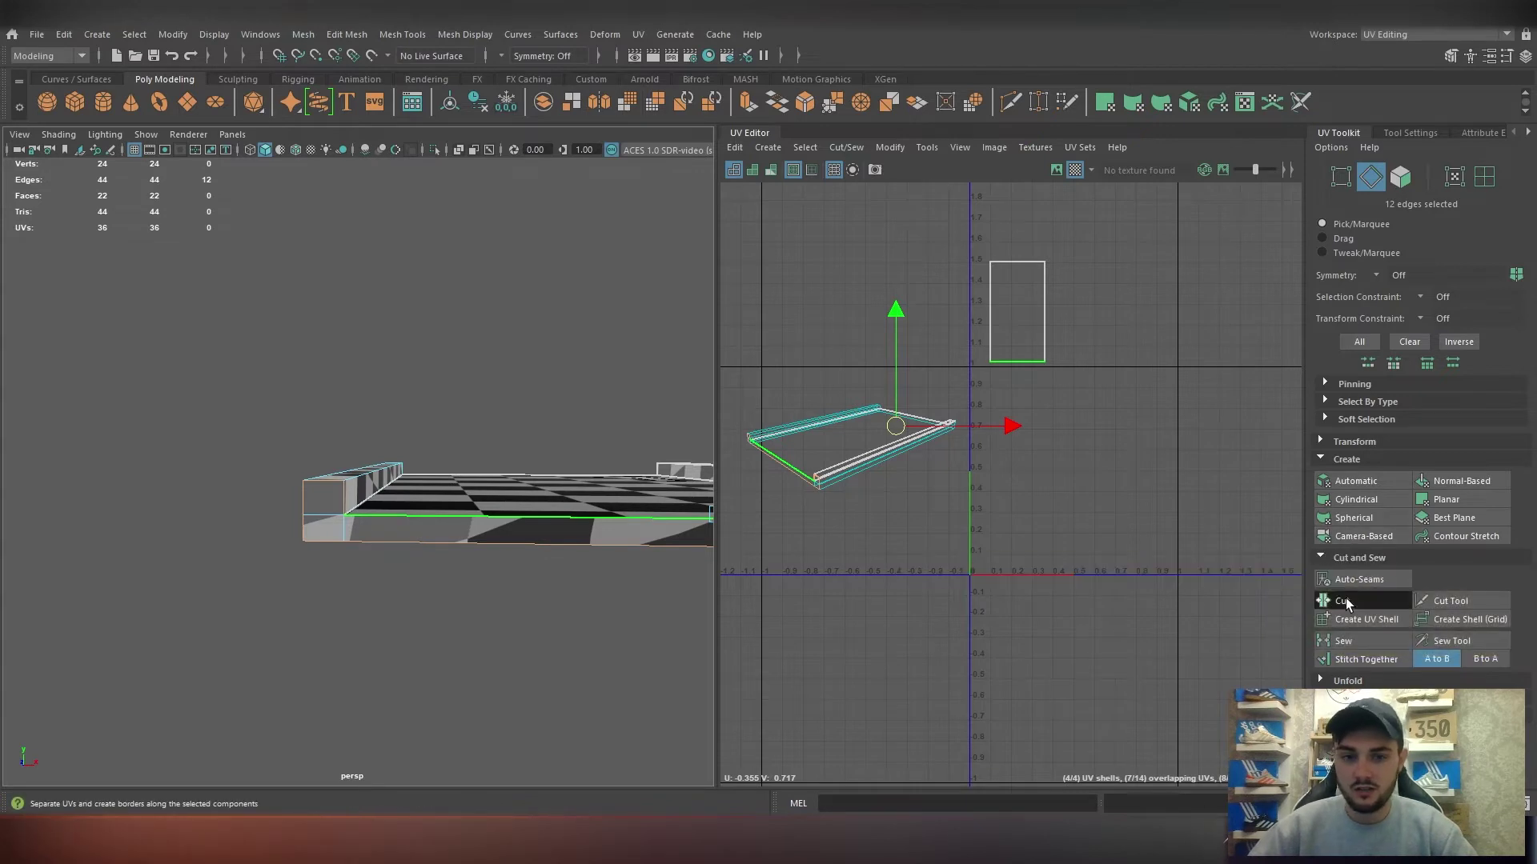
Select the front end's UV shell and move it above the remaining layout, beside the rectangular road surface shell.
right_click_drag(413, 515, 501, 400)
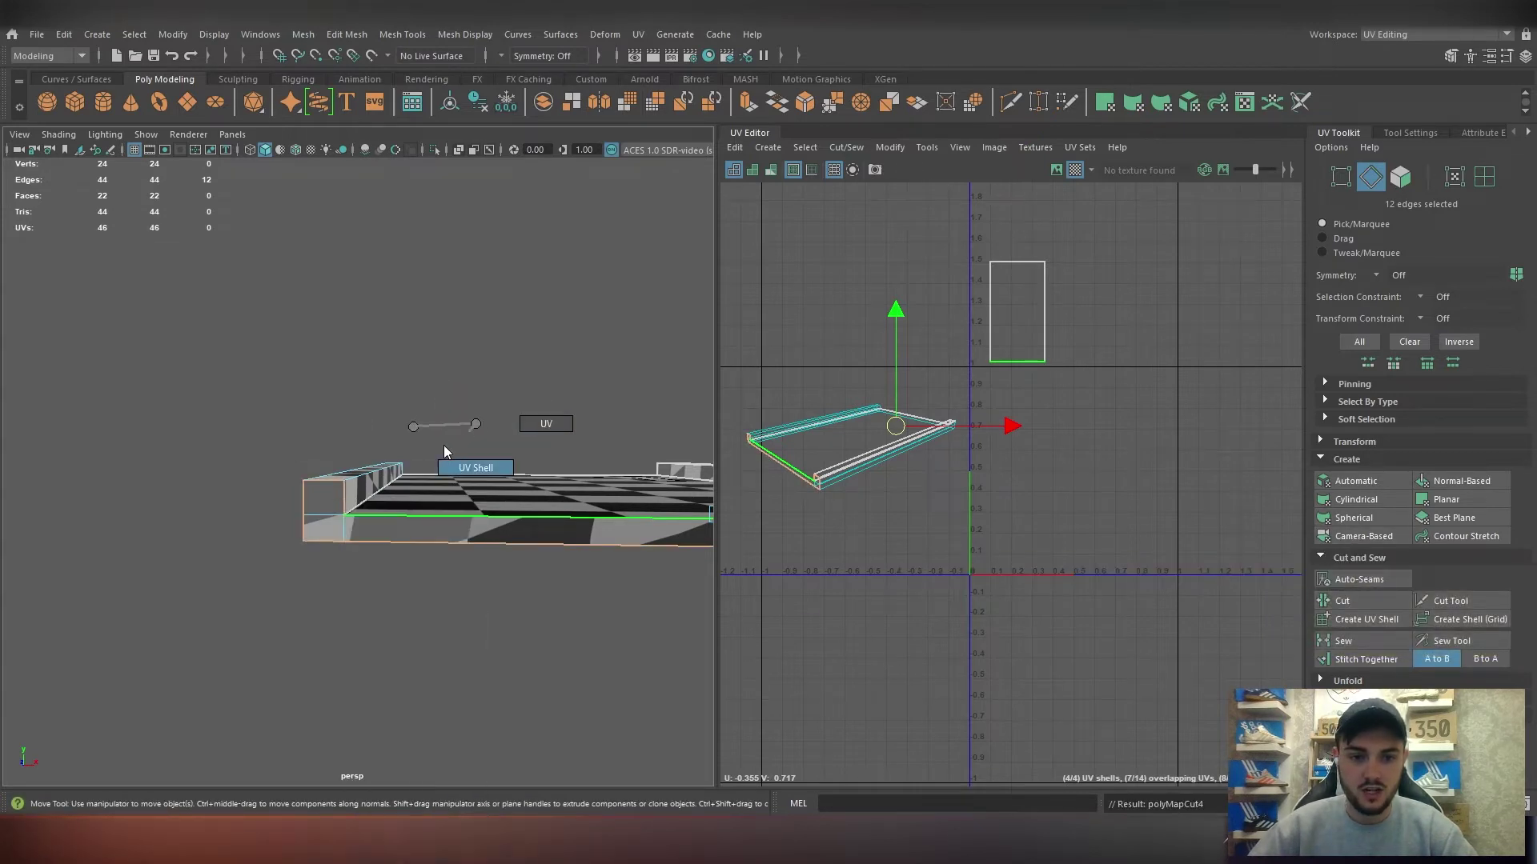
left_click(505, 540)
middle_click_drag(550, 577, 300, 559, "alt")
scroll(300, 559, "down", 4)
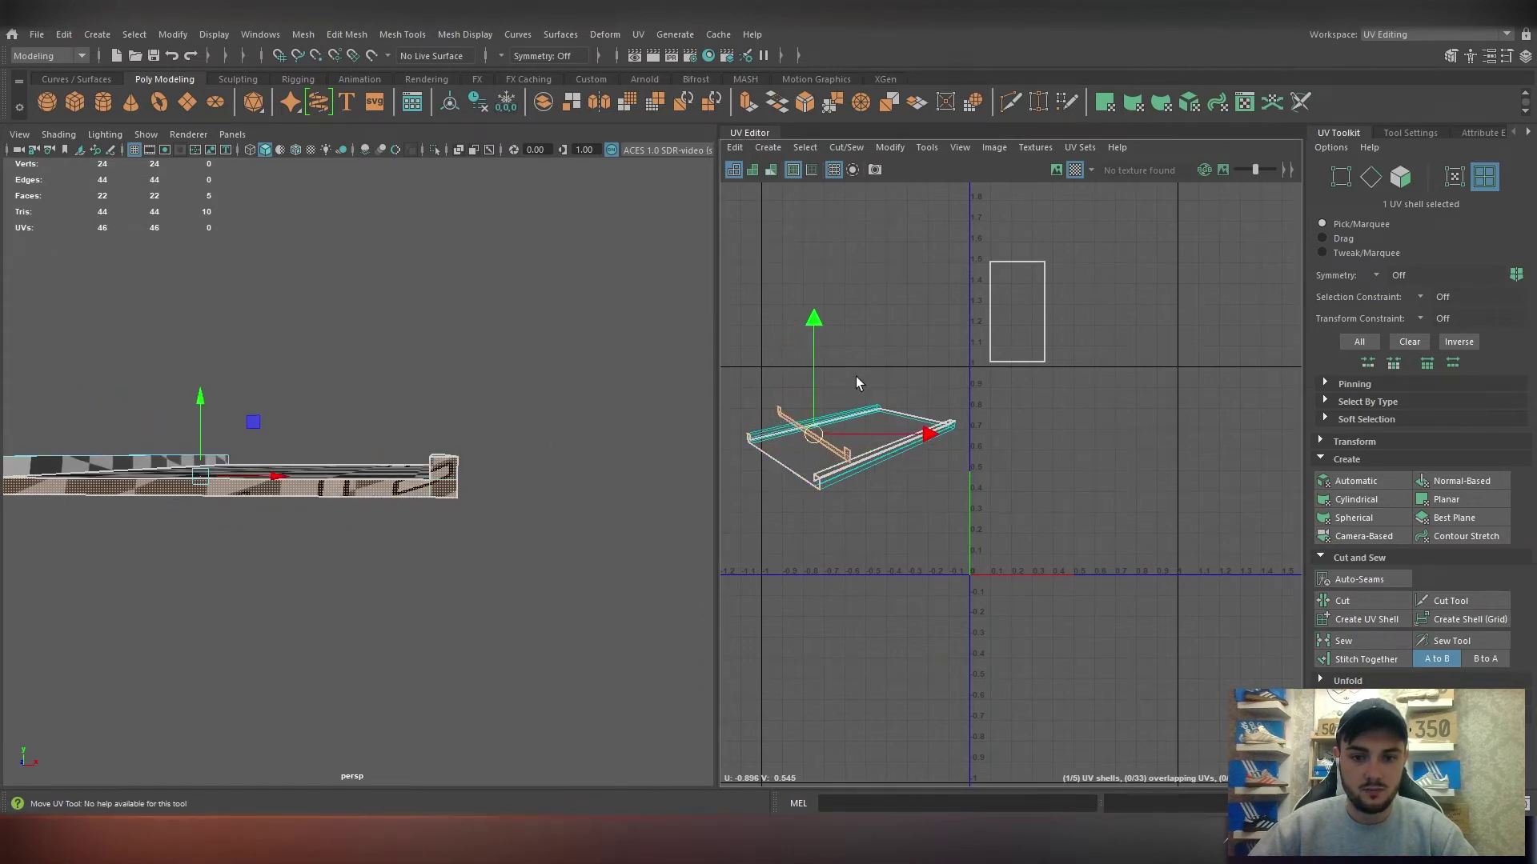
left_click_drag(783, 466, 877, 306)
Move the UV shell of the right border's top face into the empty space above the remaining layout.
left_click_drag(525, 488, 473, 514, "alt")
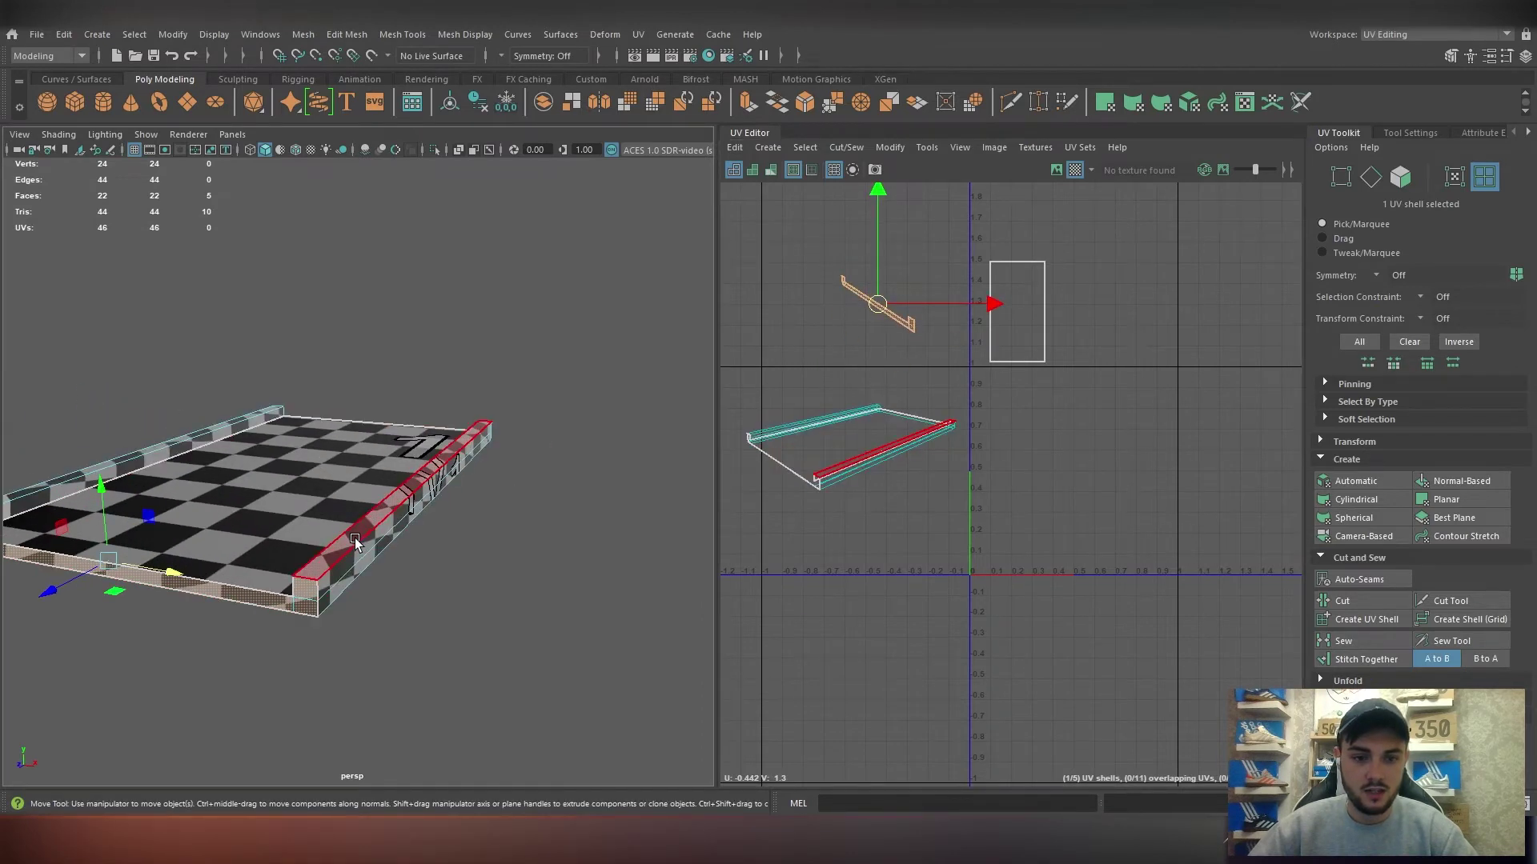
left_click(887, 454)
left_click_drag(887, 454, 802, 359)
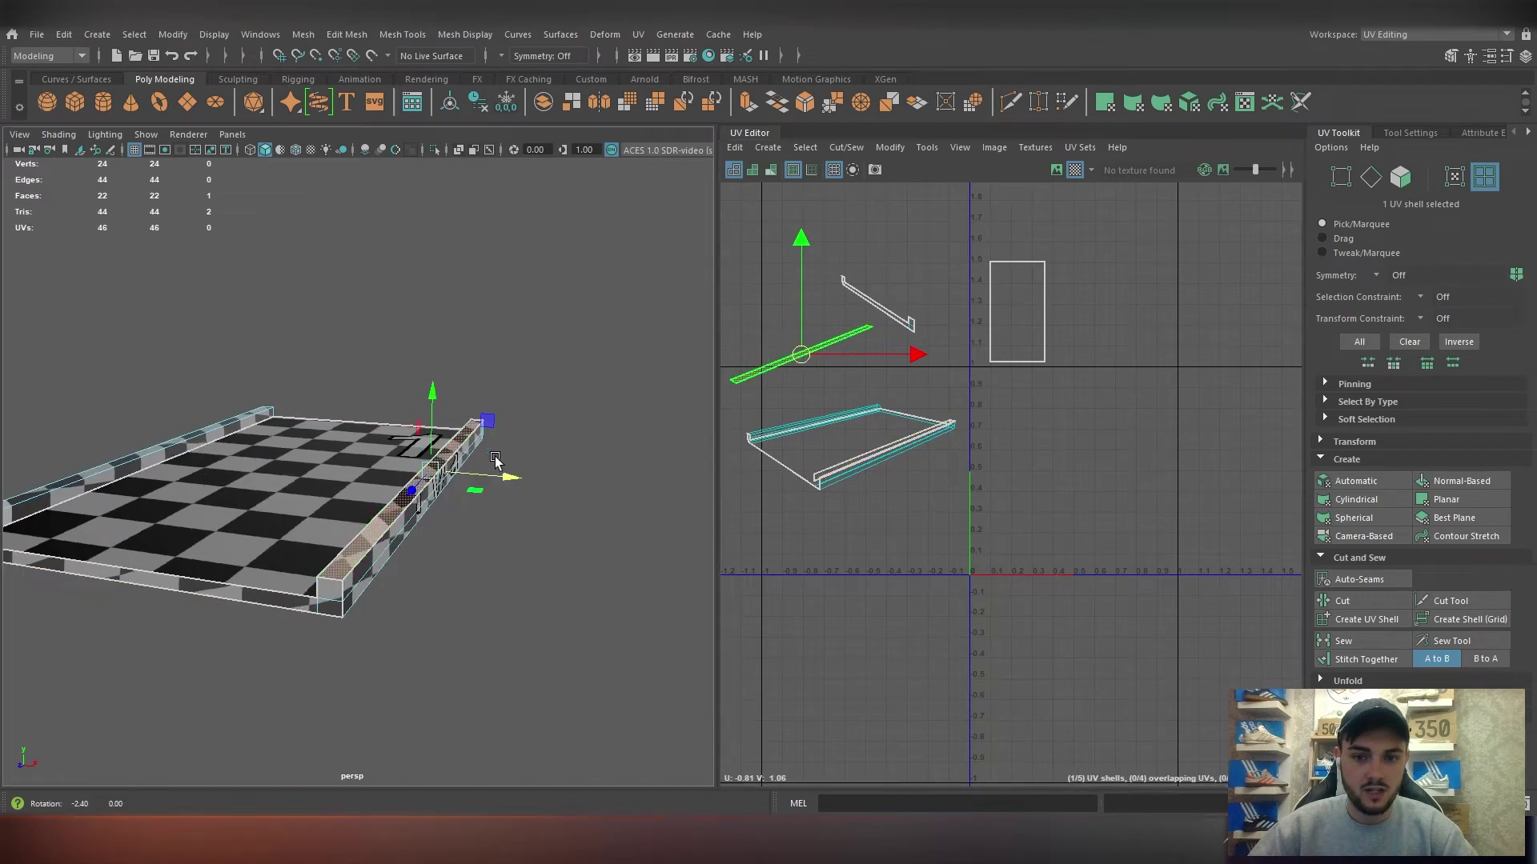
Move the UV shell of the right border's inner side face up, just below the shell of its top face.
left_click_drag(512, 488, 596, 521, "alt")
left_click(599, 519)
left_click(614, 506)
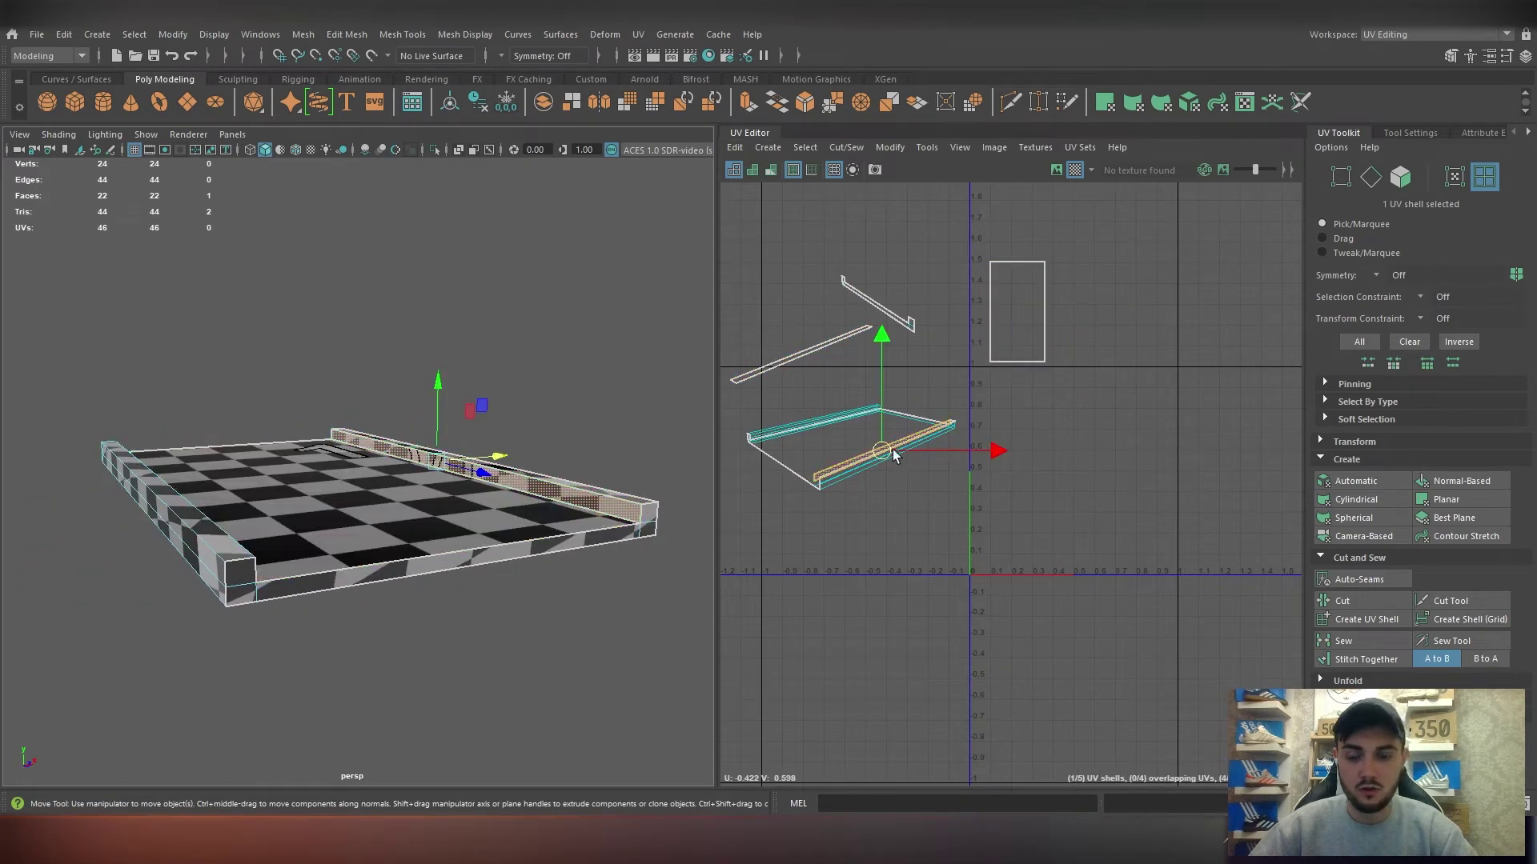
left_click_drag(878, 457, 828, 380)
Select the outline edges of the right border's outer side and cut the UVs along them.
left_click_drag(472, 500, 339, 502, "alt")
scroll(231, 485, "up", 2)
left_click_drag(210, 487, 264, 488, "alt")
right_click_drag(264, 489, 257, 386)
left_click(231, 479)
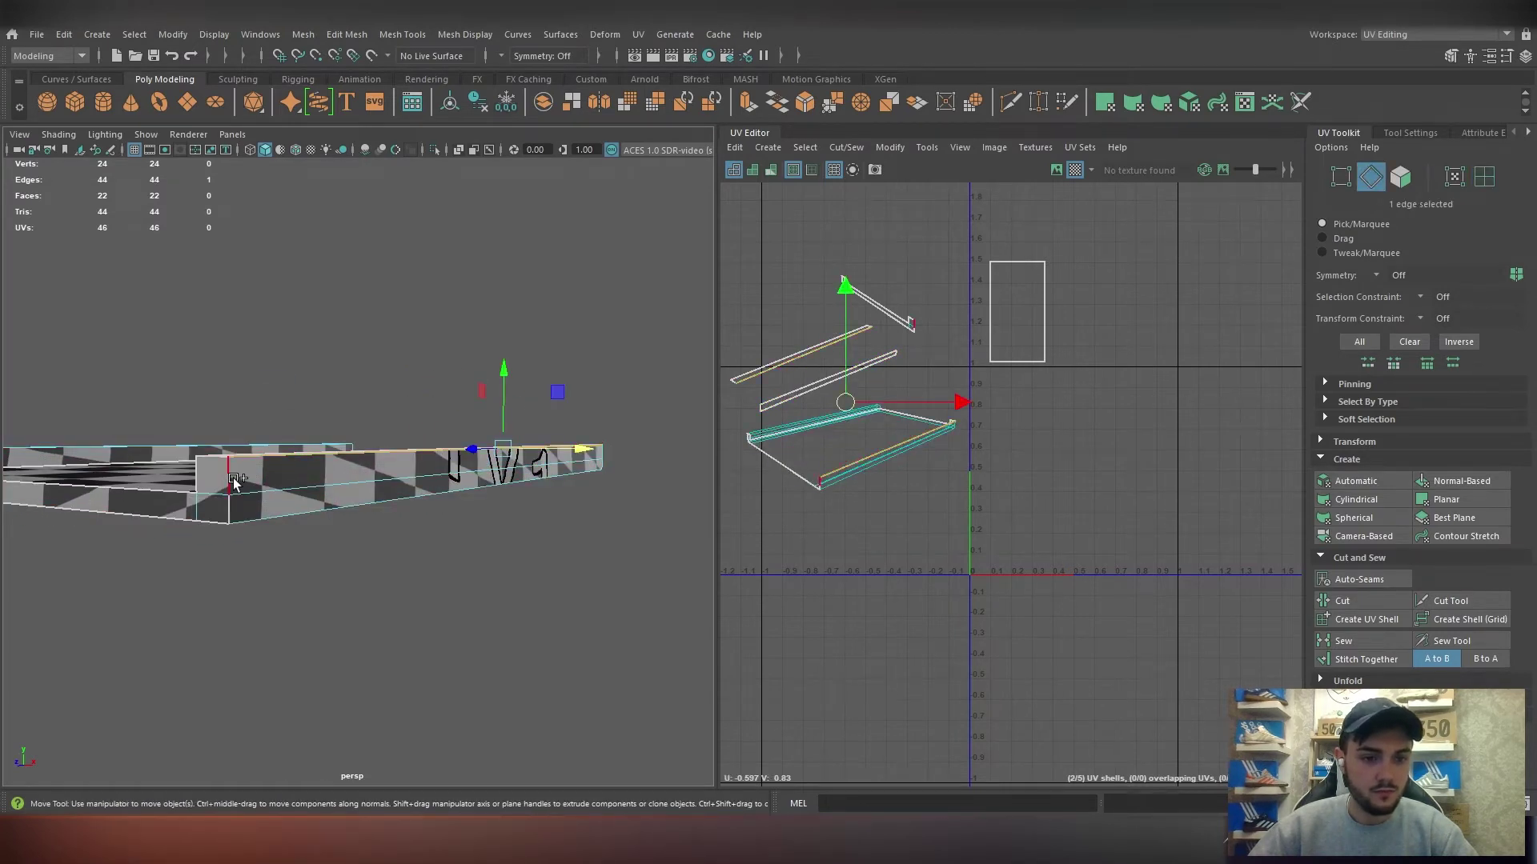
left_click(228, 505, "shift")
left_click(377, 513, "shift")
left_click_drag(468, 512, 378, 511, "alt")
left_click_drag(464, 512, 393, 518, "alt")
scroll(449, 517, "up", 3)
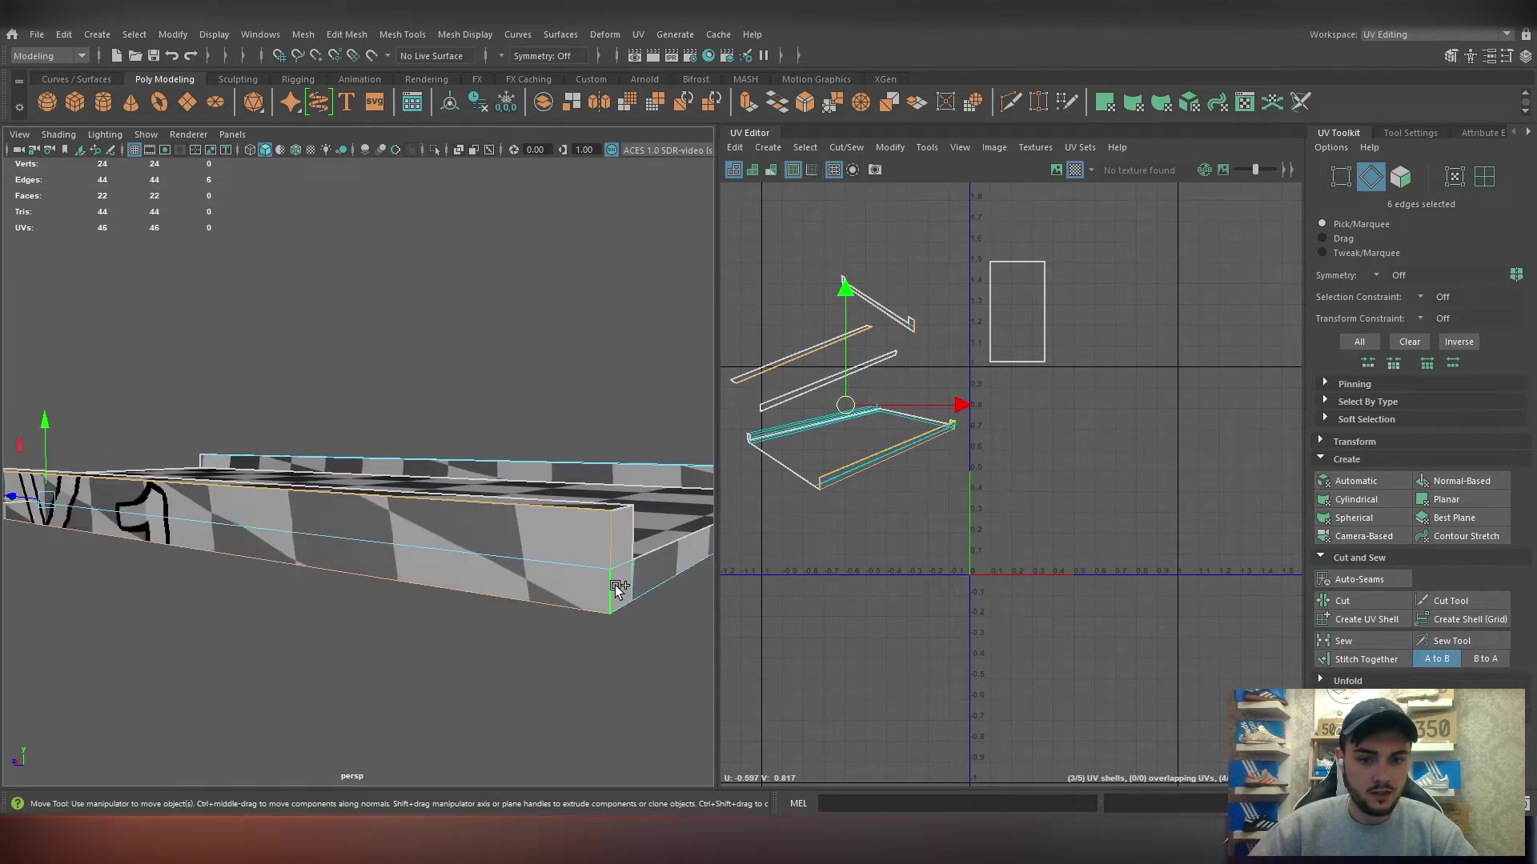
left_click(1343, 601)
Select the outline edges of the slab's whole back end, including both border ends, and cut the UVs along them.
left_click_drag(577, 528, 229, 605, "alt")
left_click(321, 513)
left_click(373, 546, "shift")
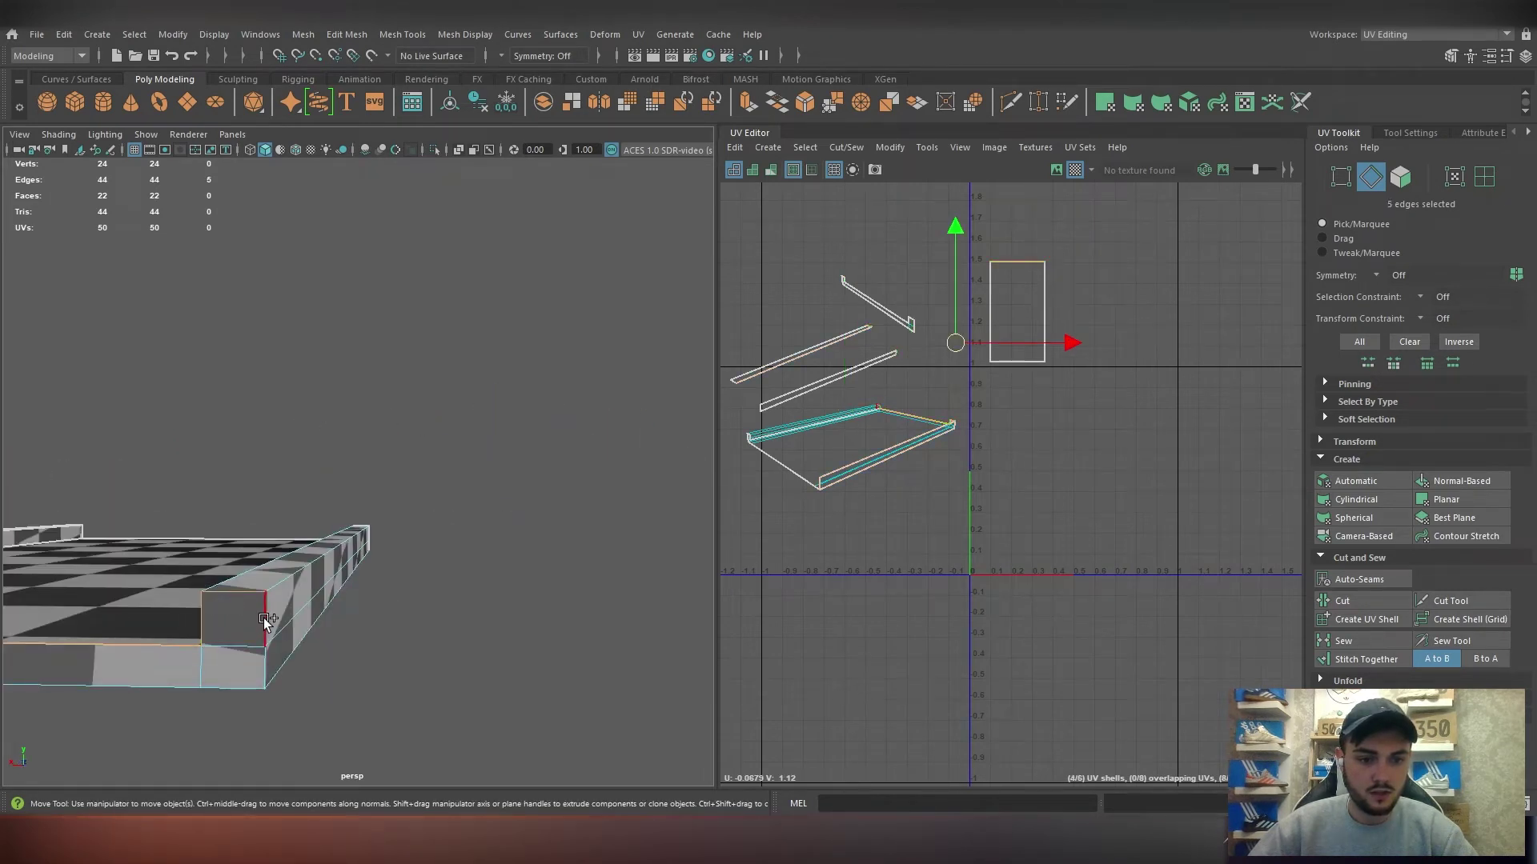
left_click_drag(150, 674, 367, 619, "alt")
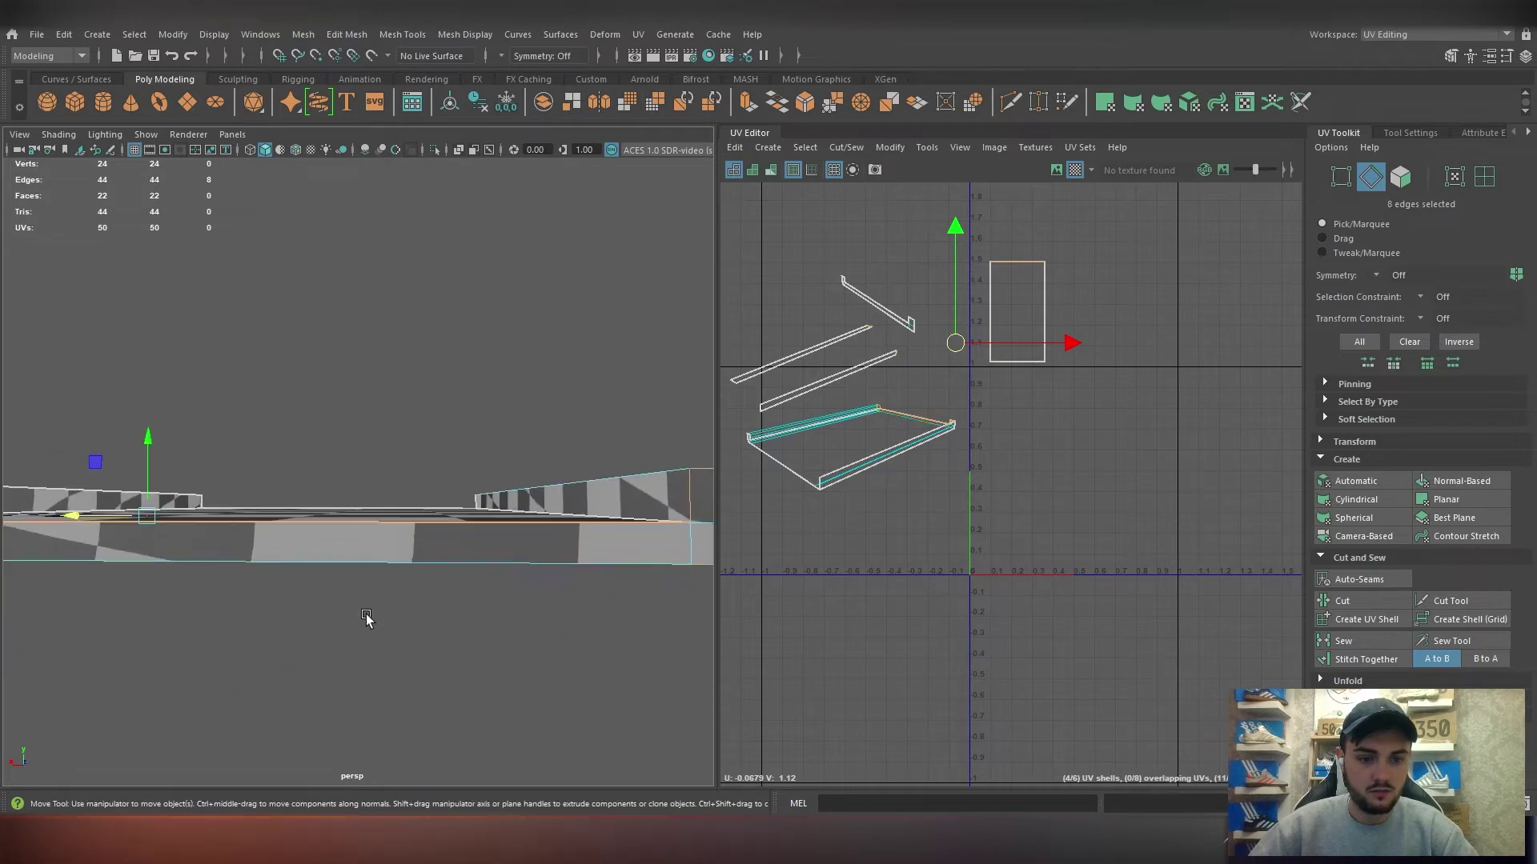
left_click(510, 576, "shift")
left_click_drag(510, 575, 387, 570, "alt")
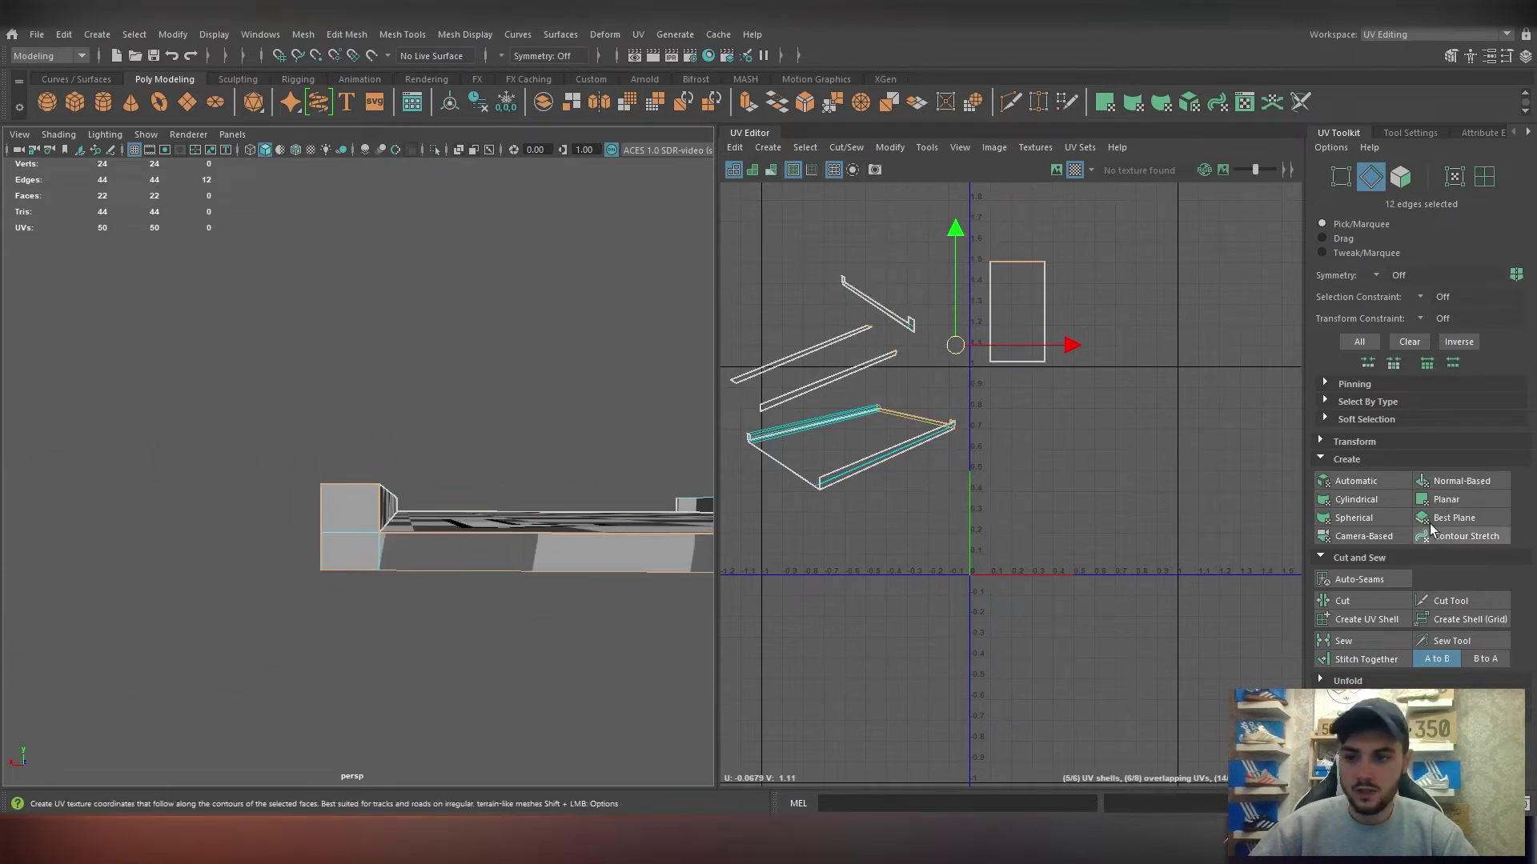
left_click(1335, 600)
Select the edges around the left border's inner side face and cut the UVs along them.
left_click_drag(610, 556, 377, 522, "alt")
left_click(463, 544)
left_click(497, 510, "shift")
middle_click_drag(276, 490, 393, 526, "alt")
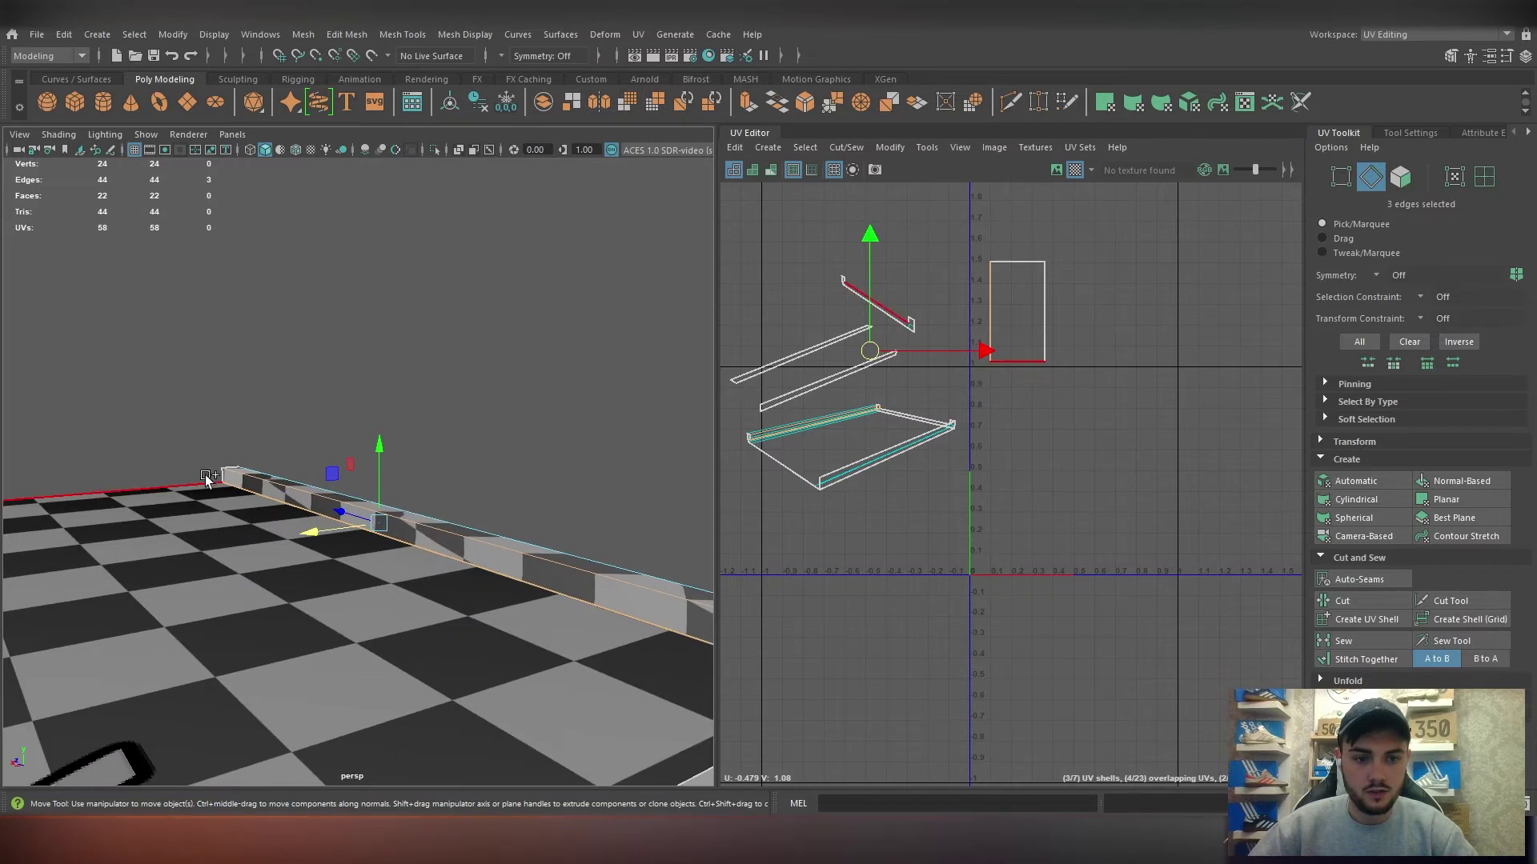
left_click(220, 478, "shift")
left_click_drag(221, 479, 405, 731, "alt")
Select the four edges around the left border's top face and cut the UVs along them.
left_click(486, 719)
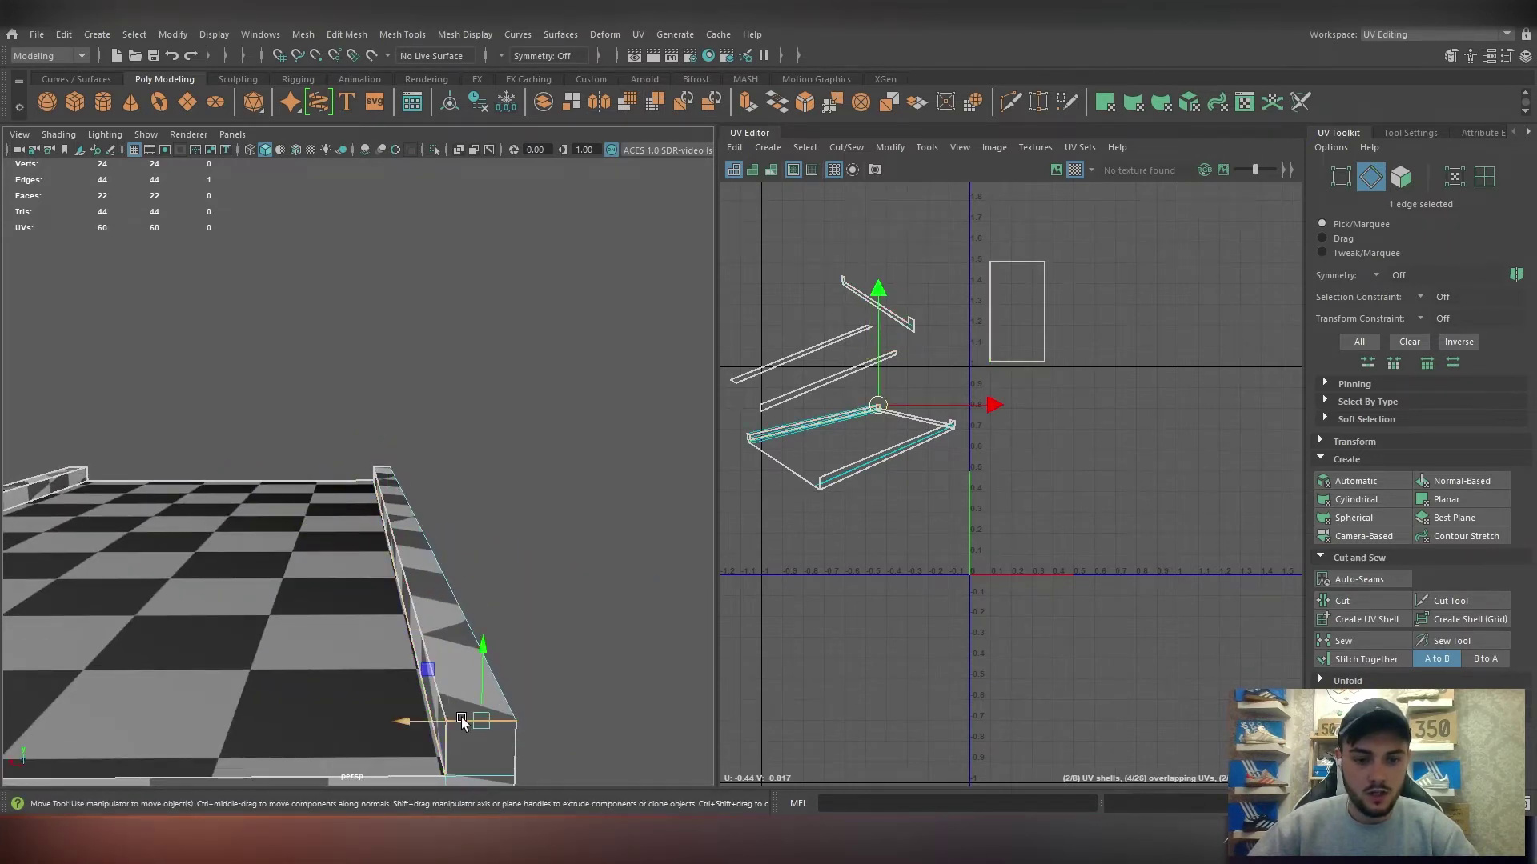
right_click_drag(450, 610, 475, 412)
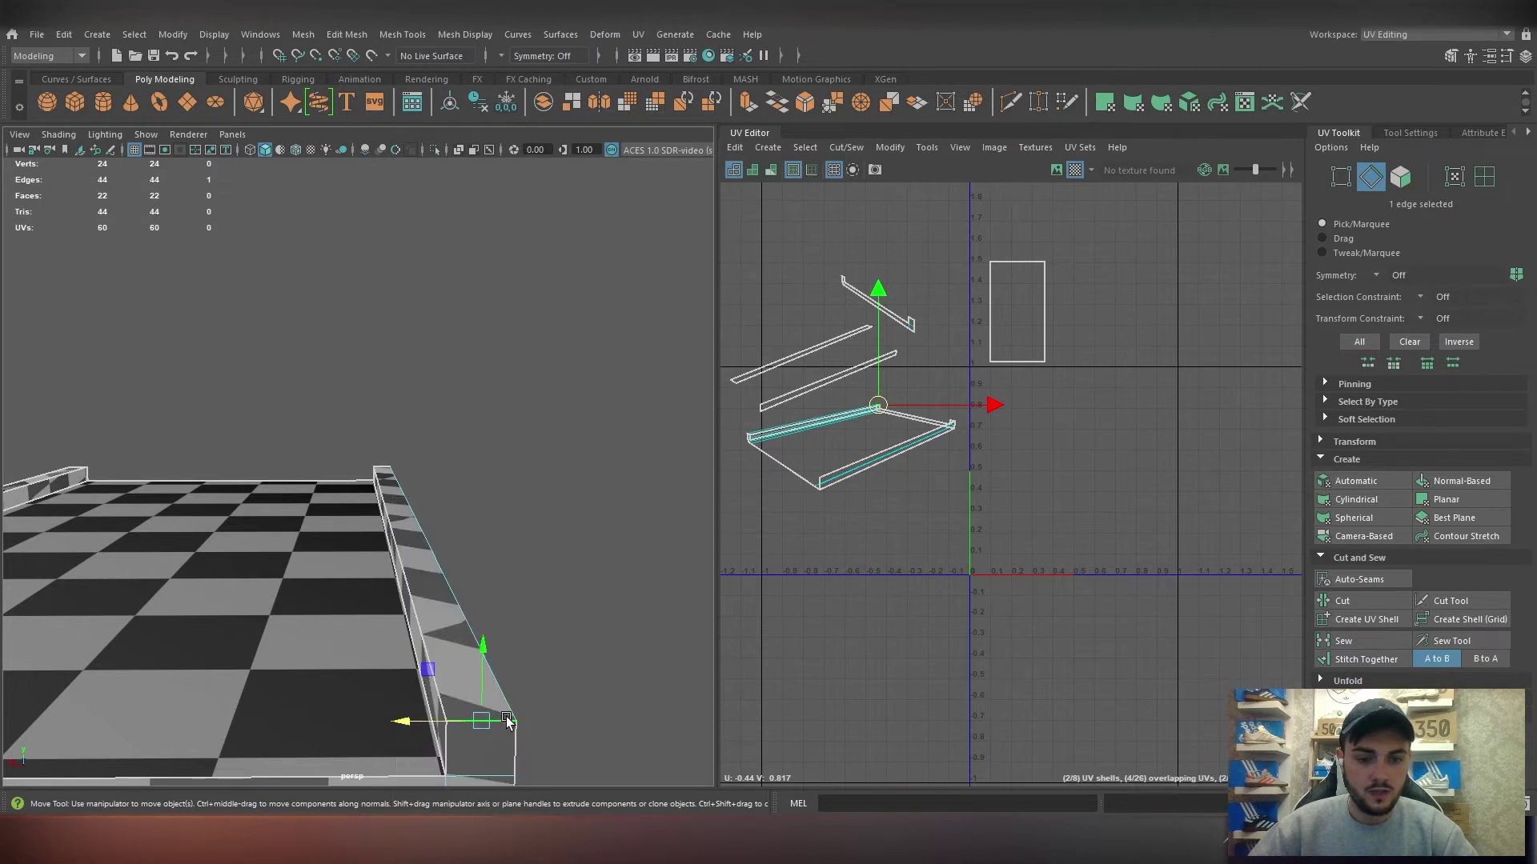
left_click(390, 474, "shift")
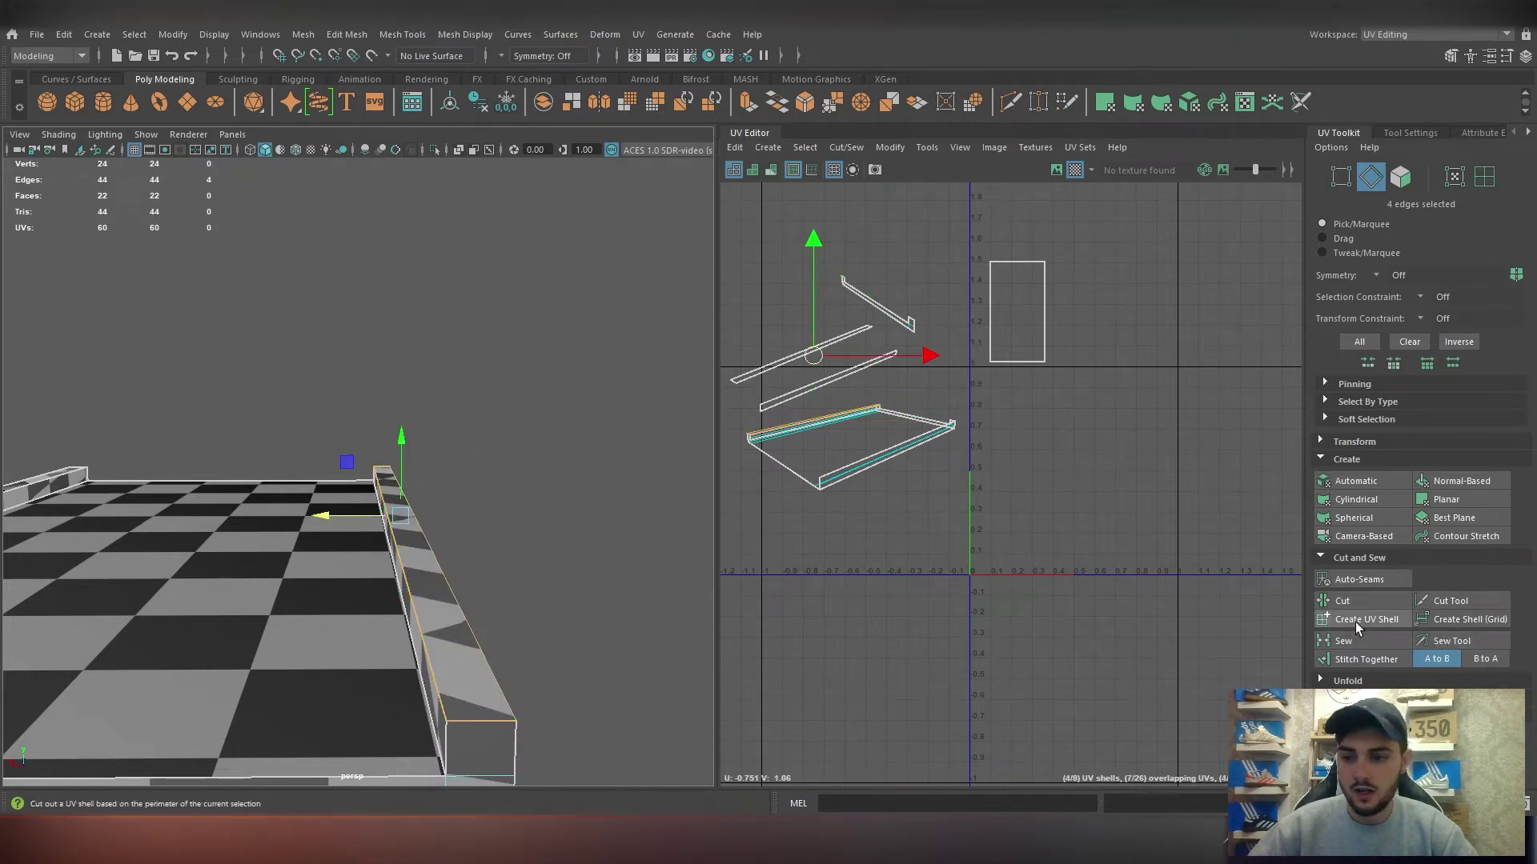
left_click(1343, 600)
Select the outline edges of the left border's outer side and cut the UVs along them.
left_click_drag(487, 611, 250, 567, "alt")
left_click(235, 576)
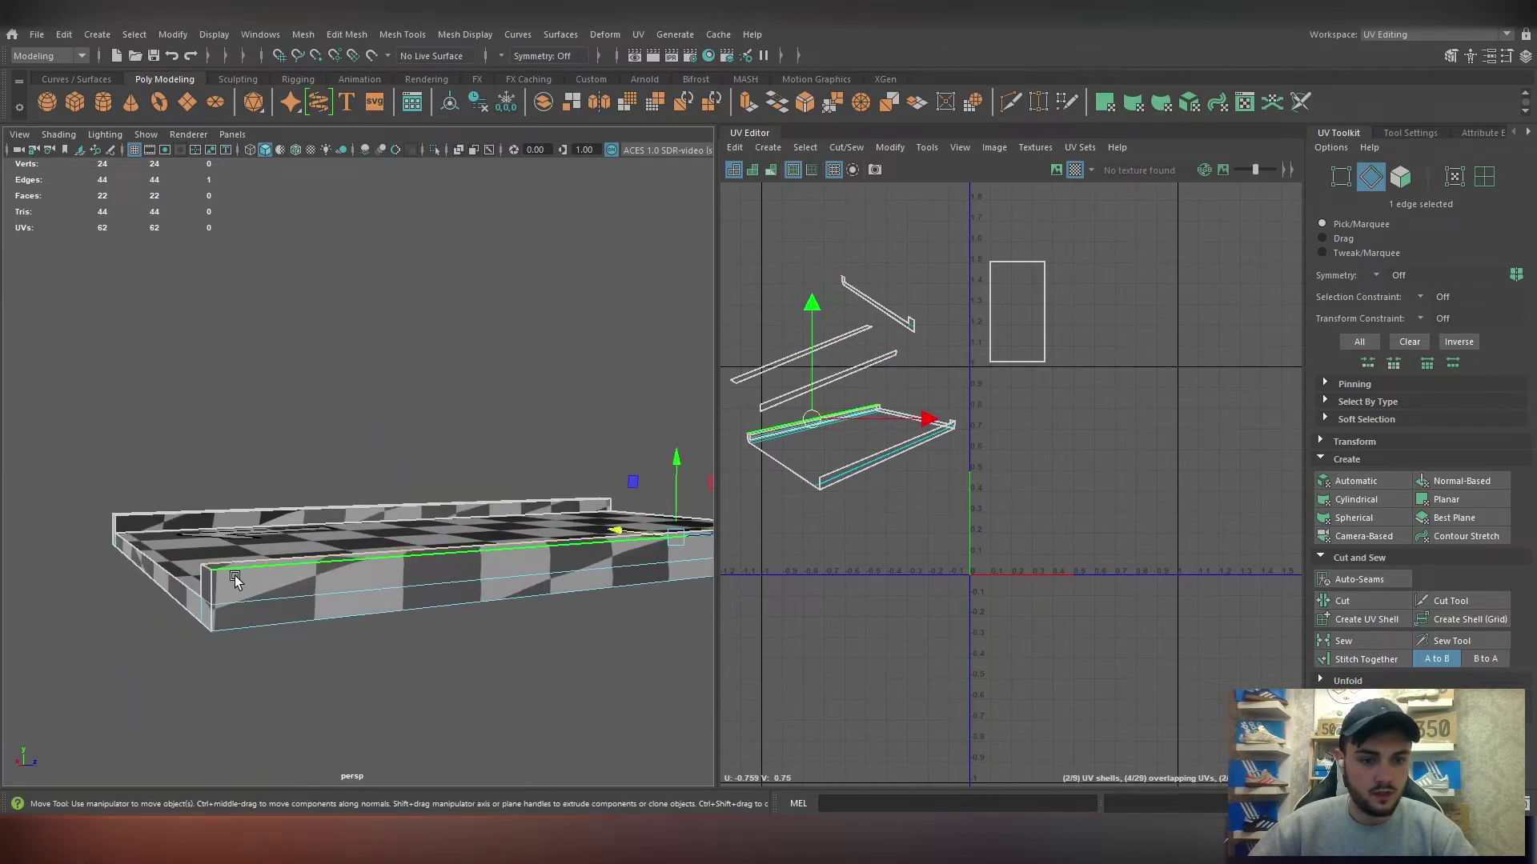
left_click(214, 621, "shift")
left_click_drag(419, 621, 513, 564, "alt")
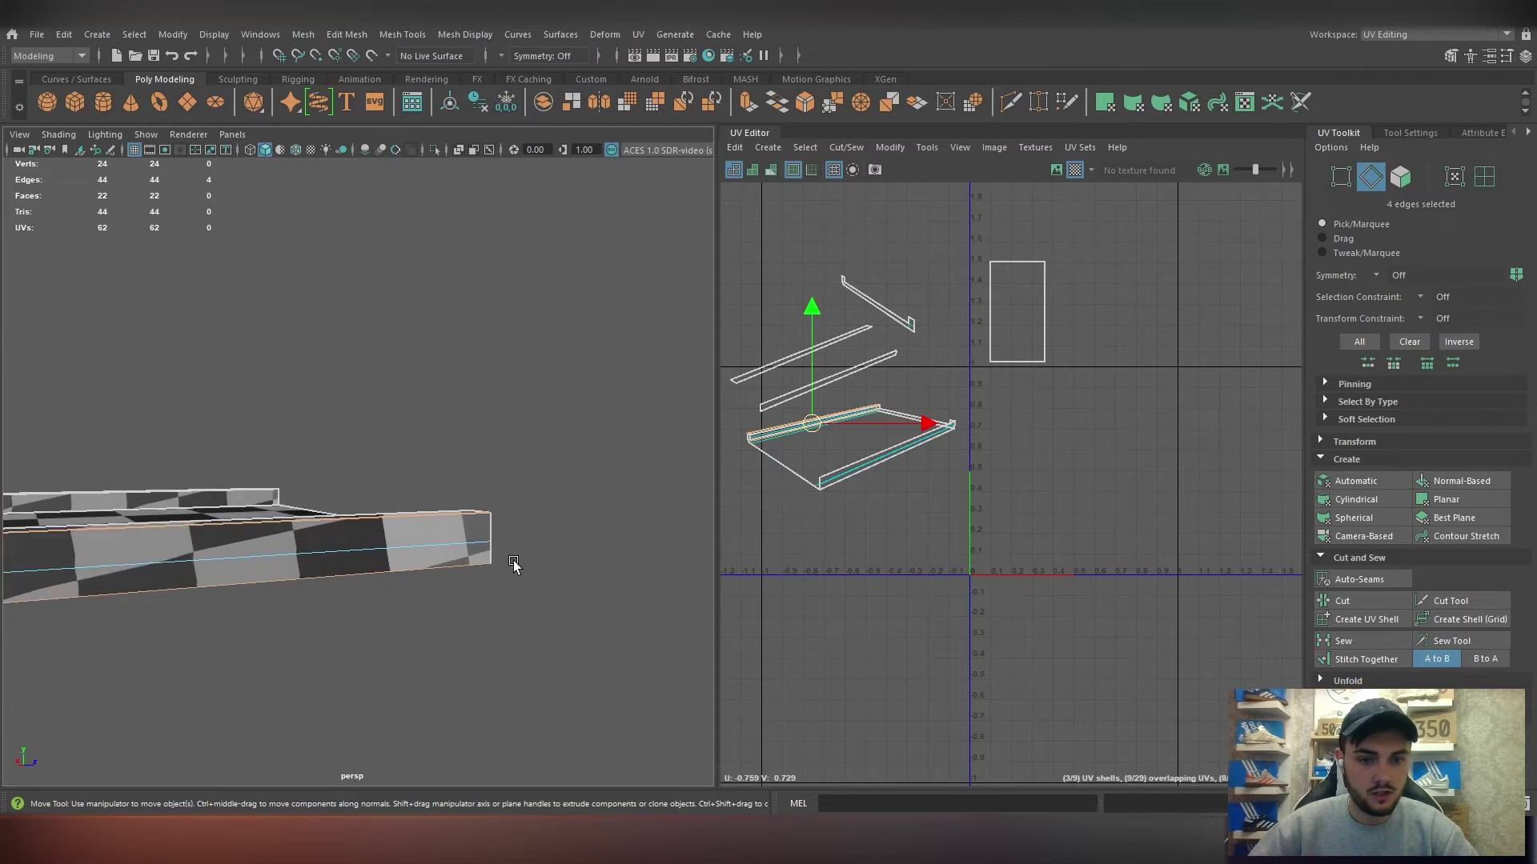
left_click(1351, 601)
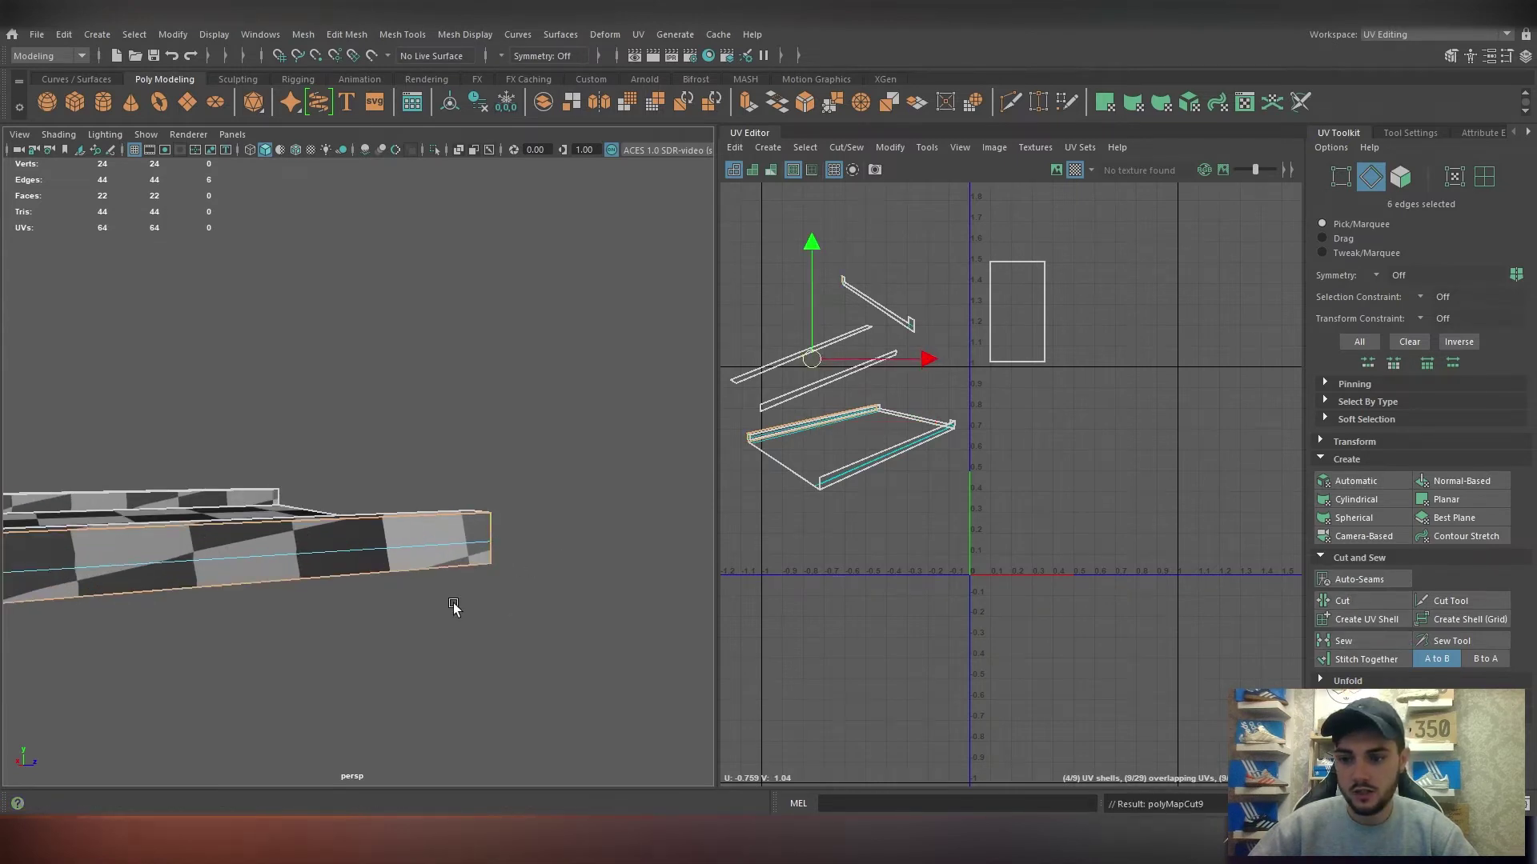
Select the UV shell of the slab's underside and move it up beside the rectangular road surface shell.
left_click_drag(453, 607, 240, 602, "alt")
left_click_drag(448, 512, 443, 397, "alt")
right_click_drag(443, 398, 445, 354)
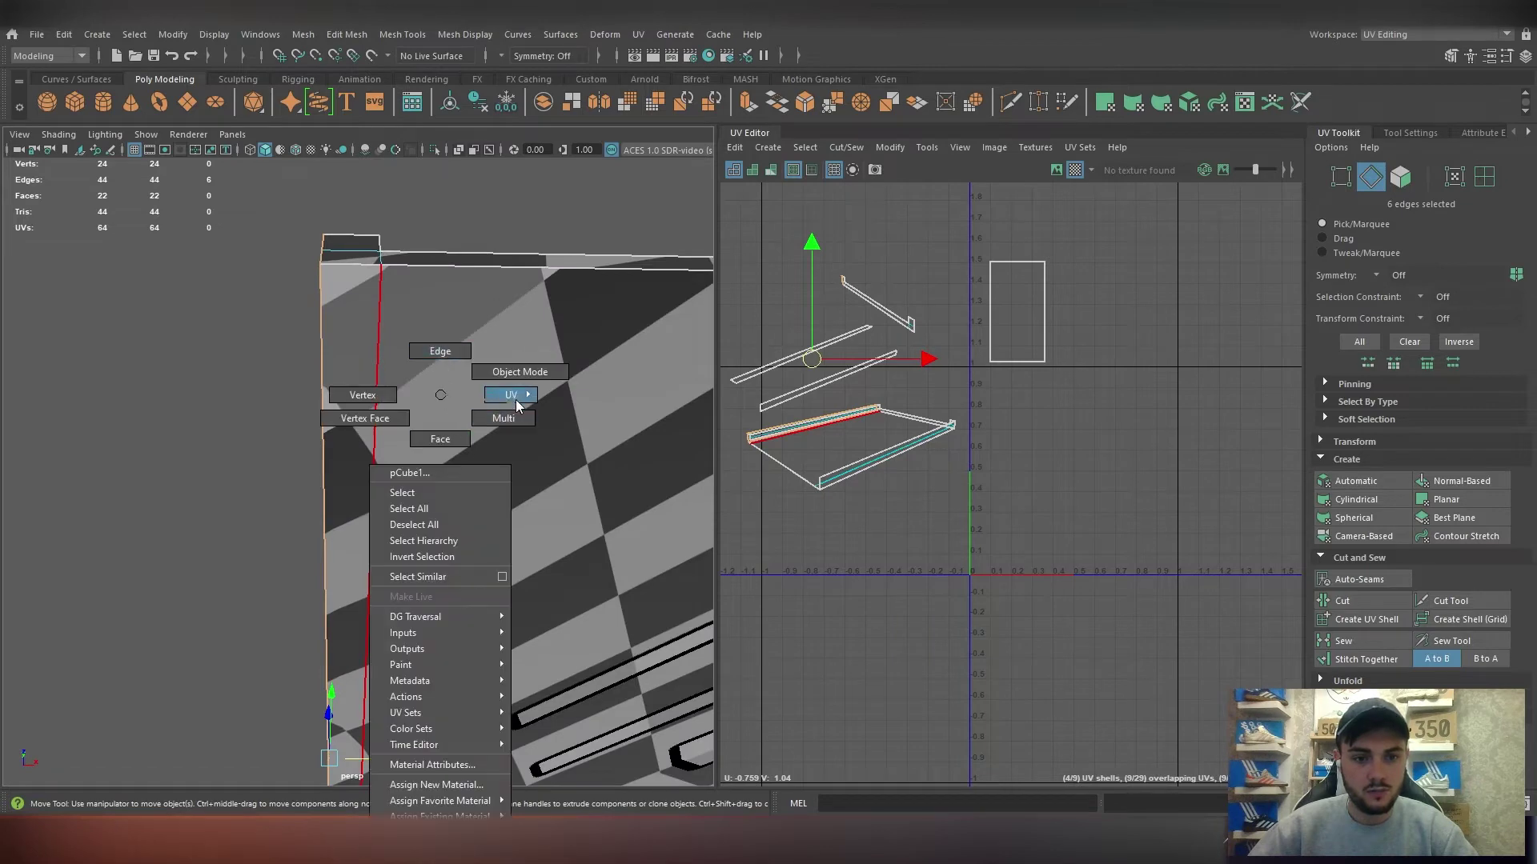
right_click_drag(517, 405, 497, 439)
left_click(424, 405)
scroll(580, 552, "down", 8)
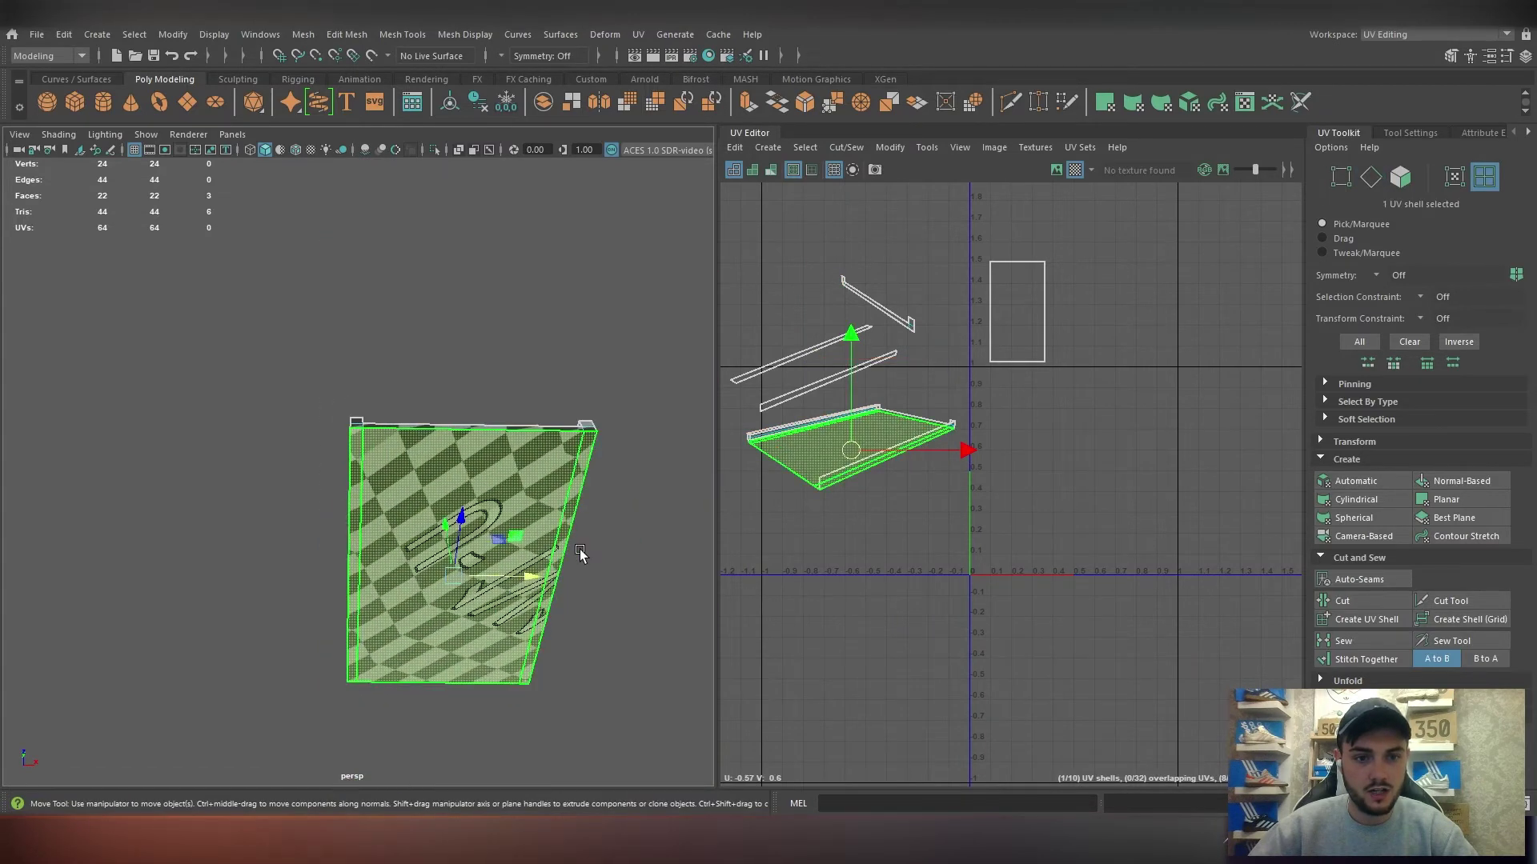
left_click_drag(579, 552, 561, 480, "alt")
scroll(532, 490, "up", 3)
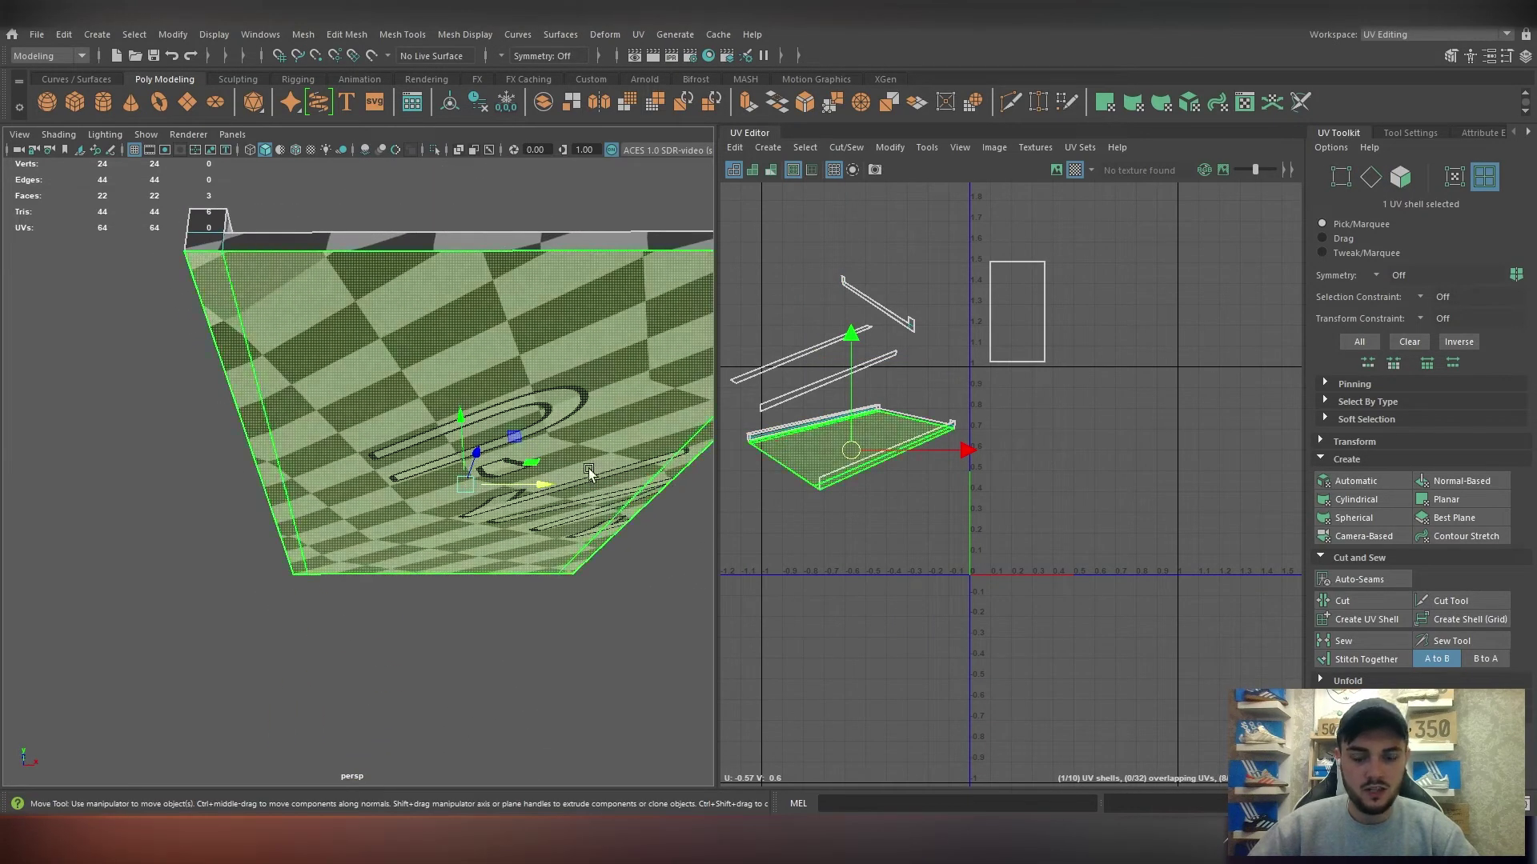
left_click_drag(858, 456, 1135, 304)
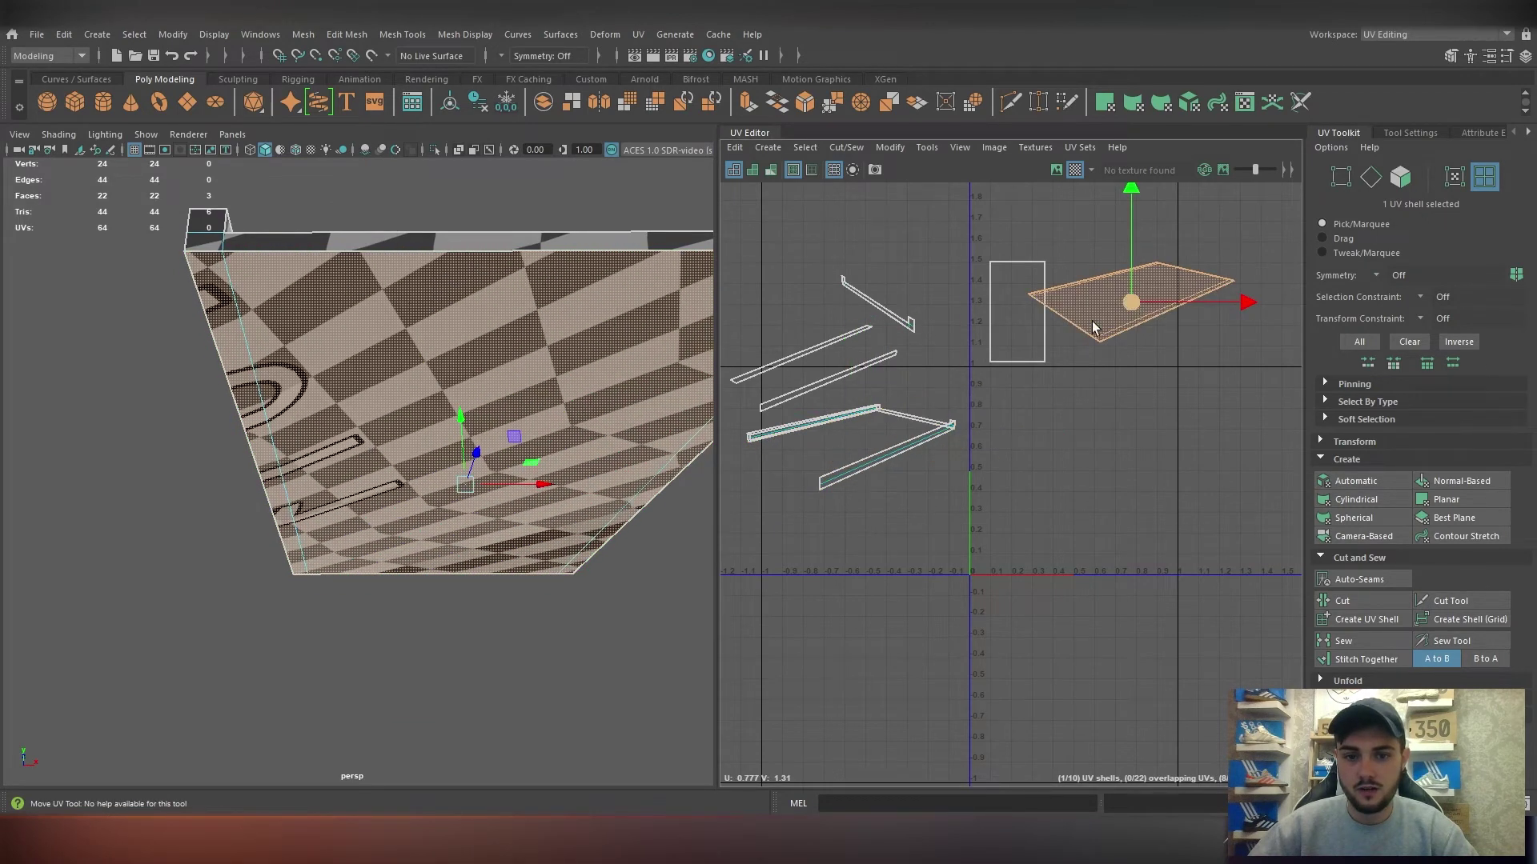
Move the UV shell of the right border's outer side into the empty 0–1 UV tile.
left_click_drag(380, 392, 278, 518, "alt")
scroll(277, 518, "up", 3)
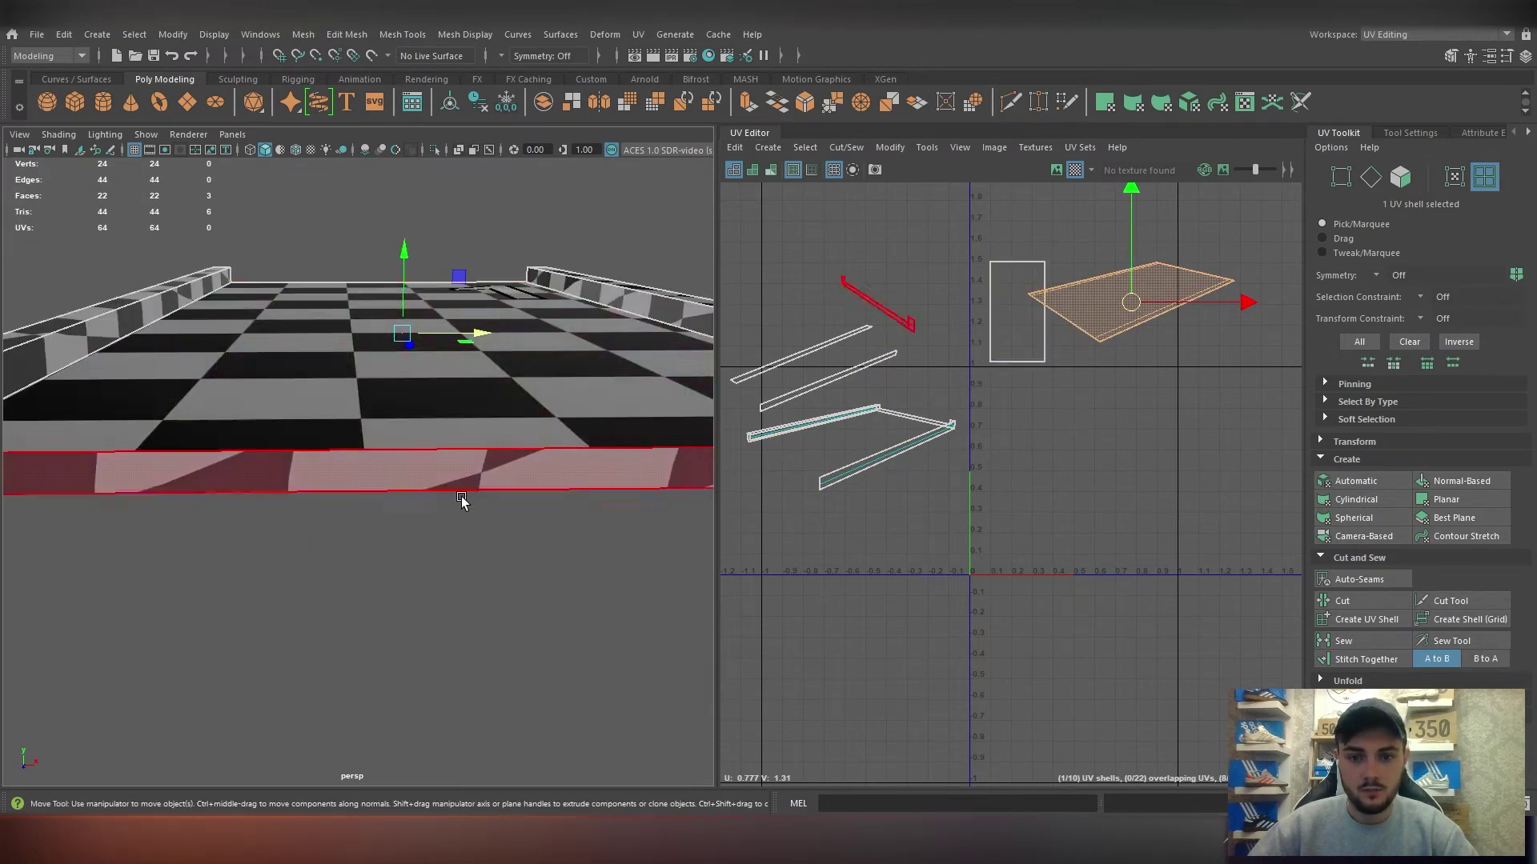
scroll(480, 488, "down", 5)
left_click(877, 463)
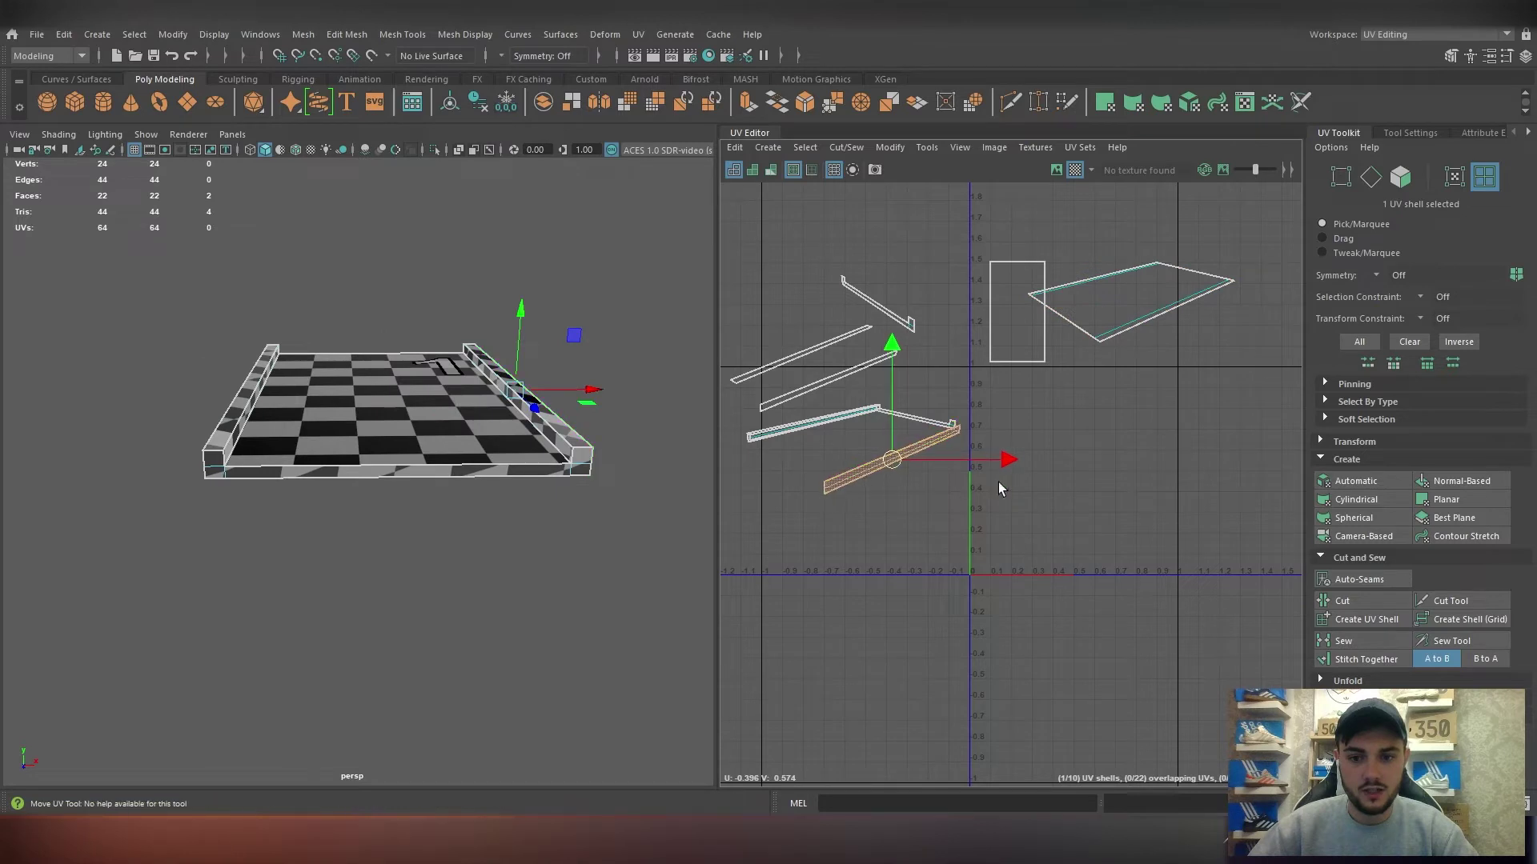
left_click_drag(999, 489, 1094, 477)
left_click_drag(567, 485, 433, 489, "alt")
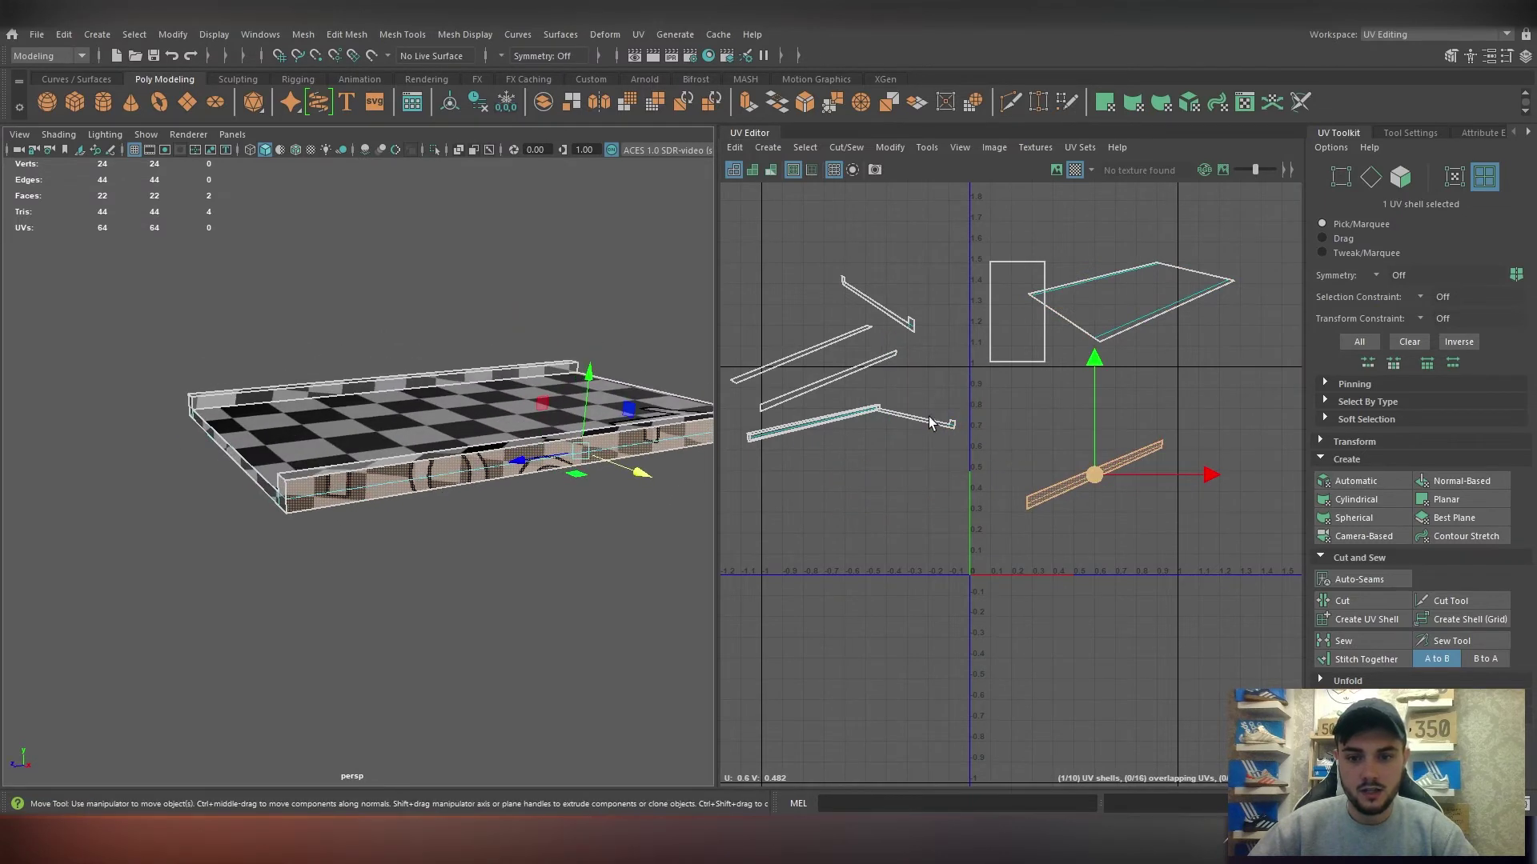
Separate the overlapping UV shells of the slab's back end and the left border's outer side, top and inner side.
left_click(931, 423)
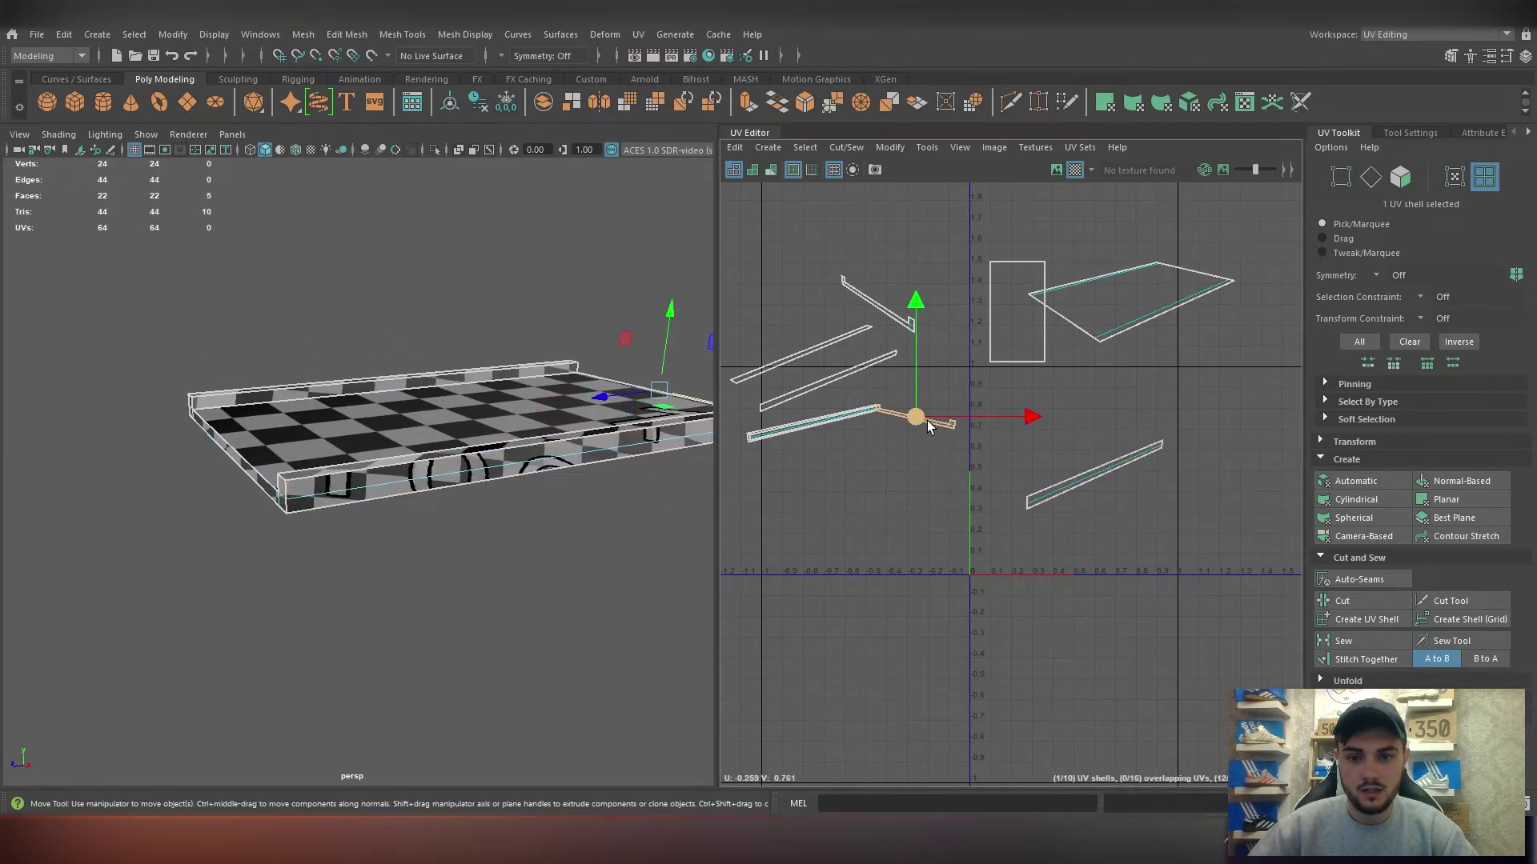
left_click(814, 429)
left_click_drag(801, 433, 785, 506)
left_click(768, 433)
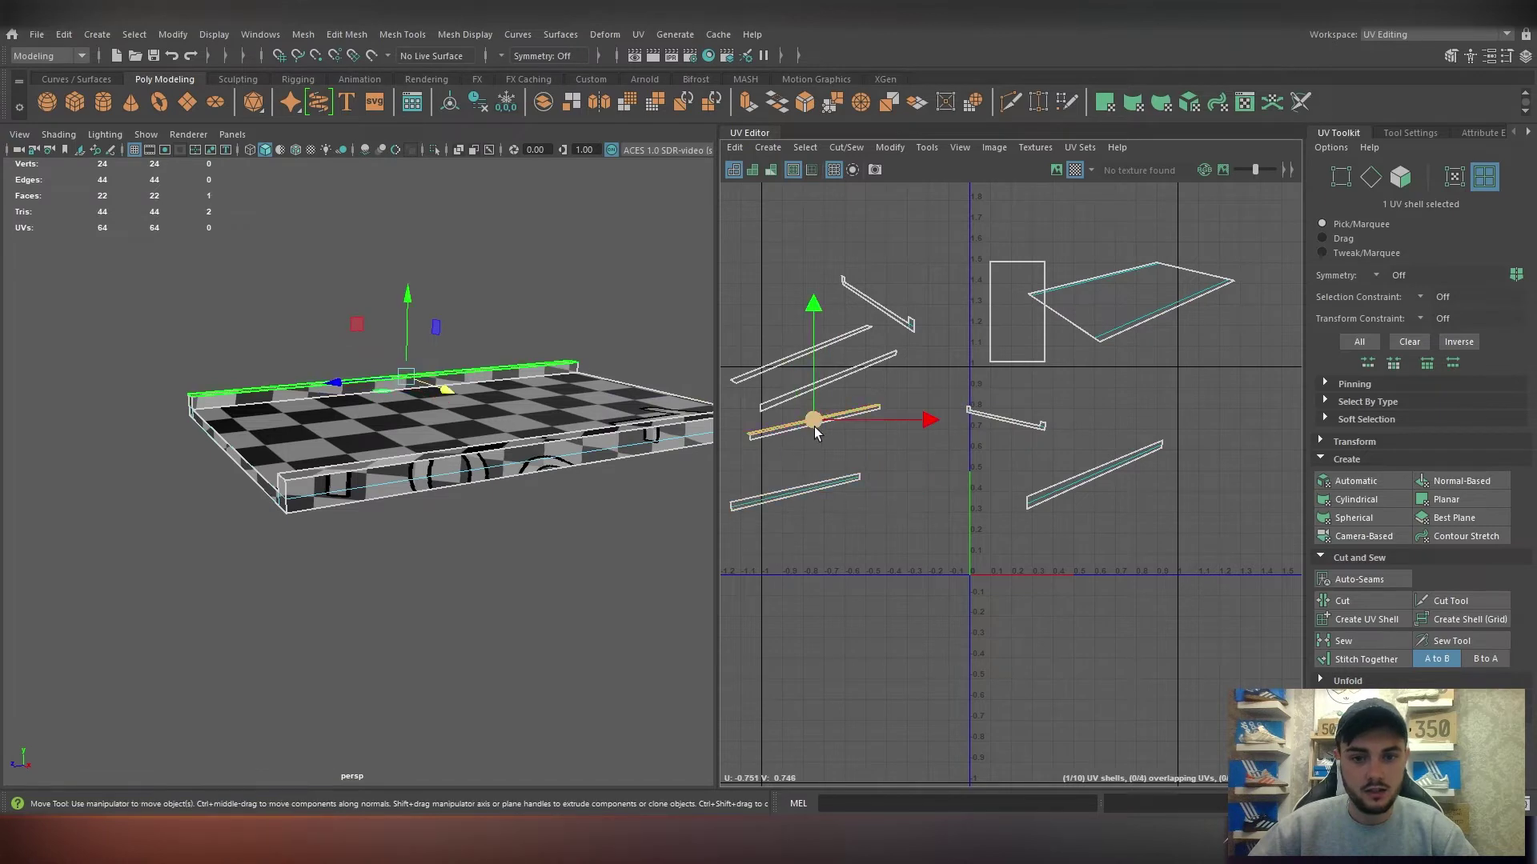
mouse_move(814, 425)
left_mouse_down()
mouse_move(844, 458)
mouse_move(819, 435)
mouse_move(834, 425)
left_mouse_up()
left_click(792, 431)
middle_click_drag(832, 502, 887, 510, "alt")
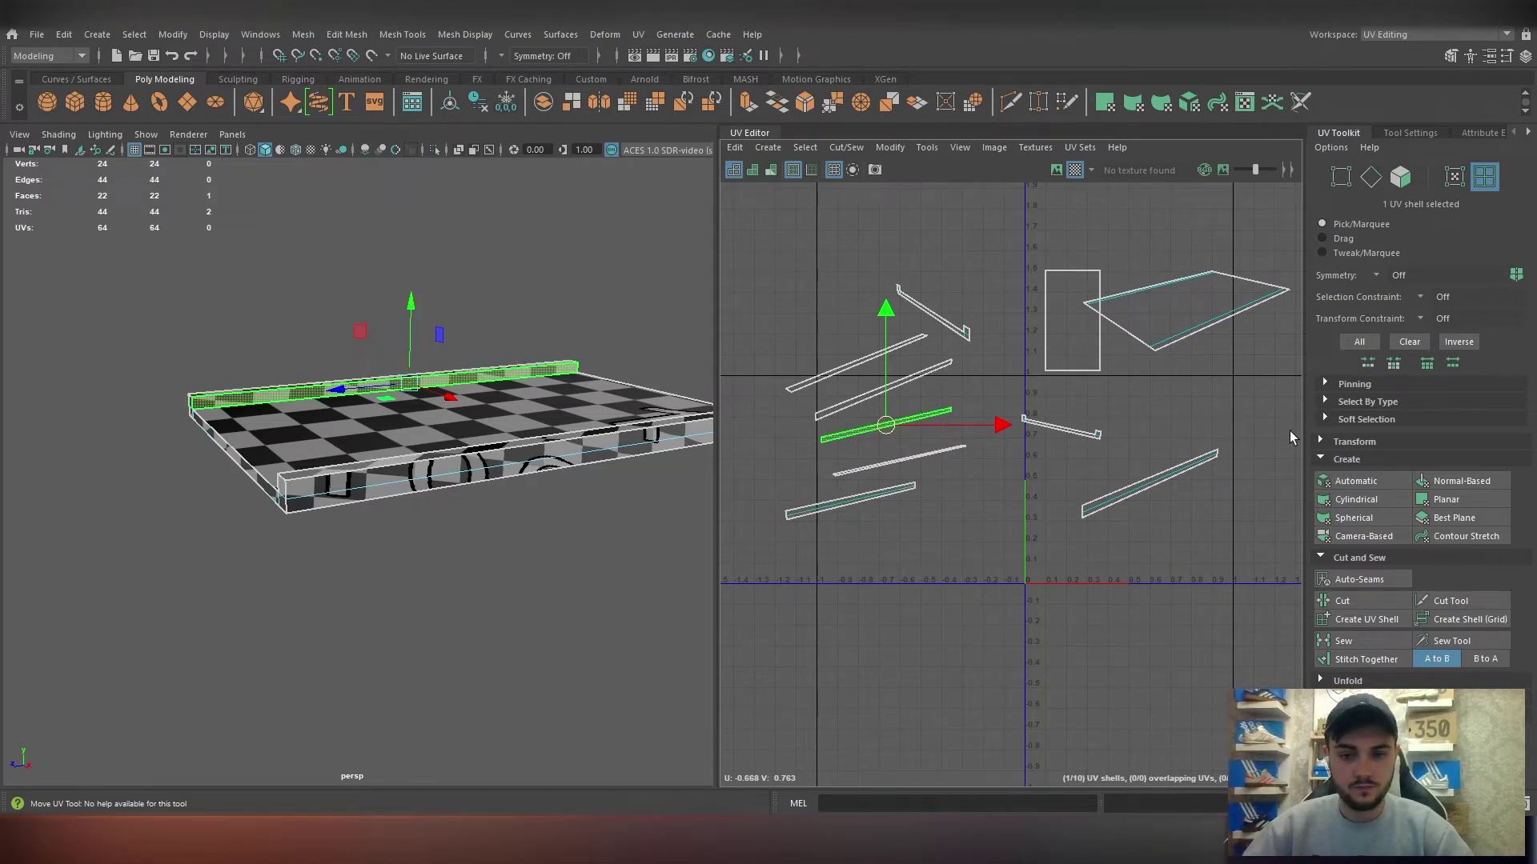
Select the back end's UV shell and apply an automatic projection to it.
right_click(1078, 431)
left_click(993, 398)
left_click(1058, 432)
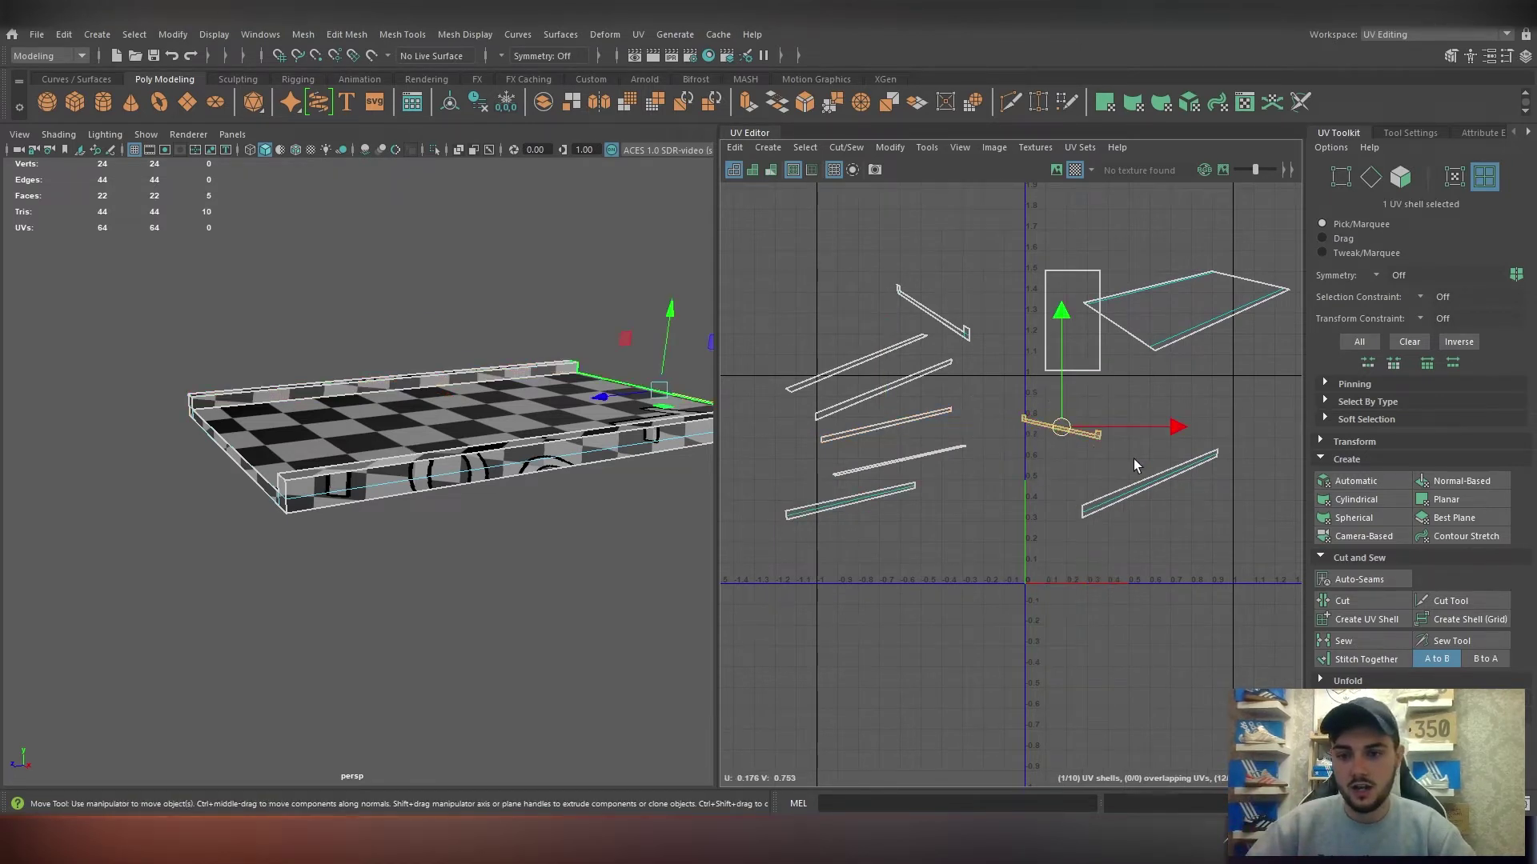
left_click(1357, 484)
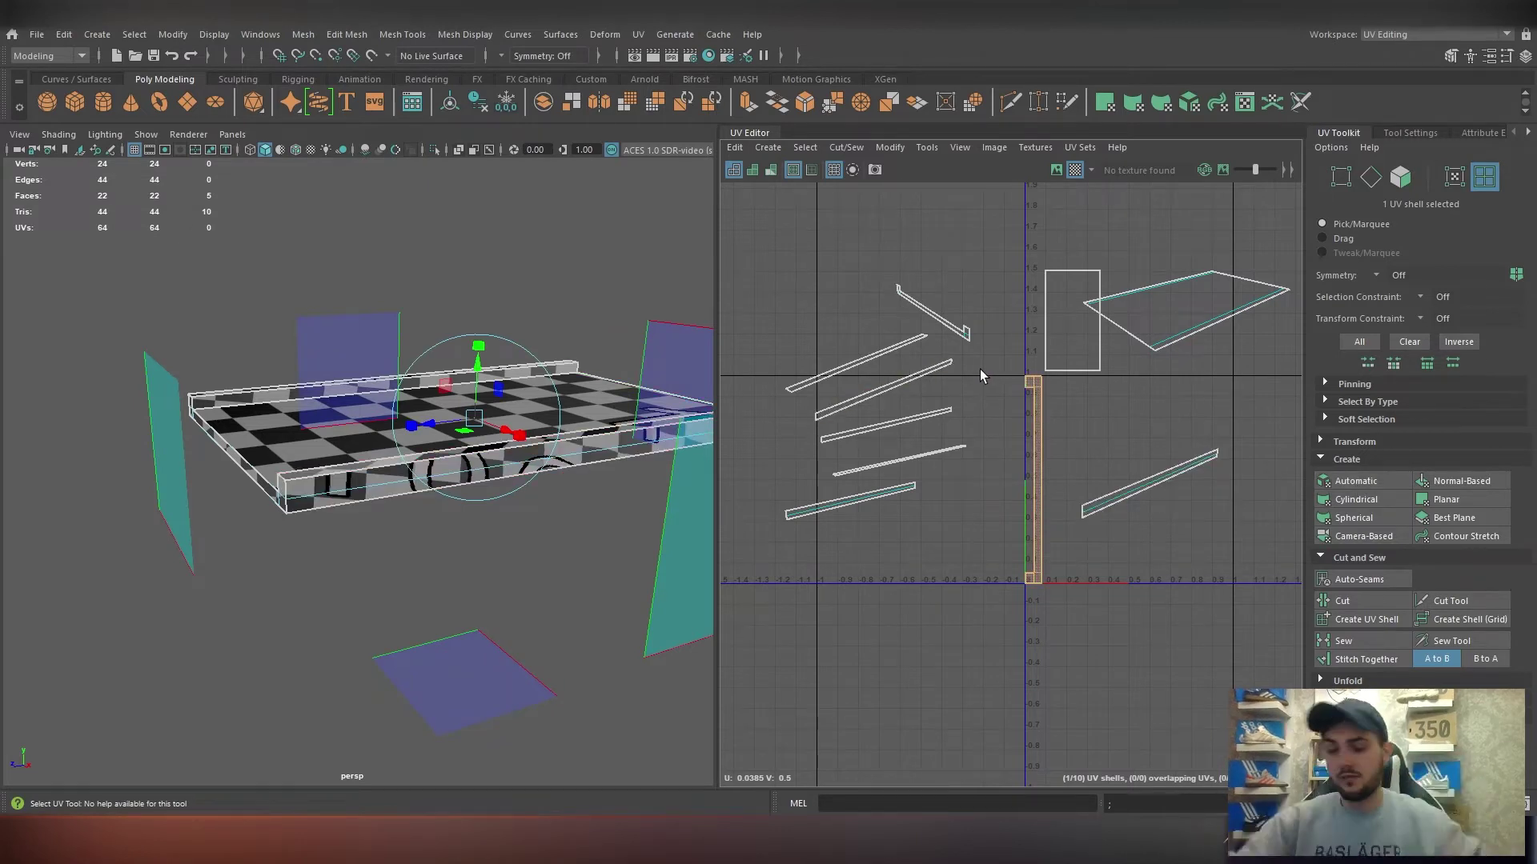
Apply an automatic projection to the right border's outer side shell and move it towards the middle of the 0–1 tile.
left_click(1148, 497)
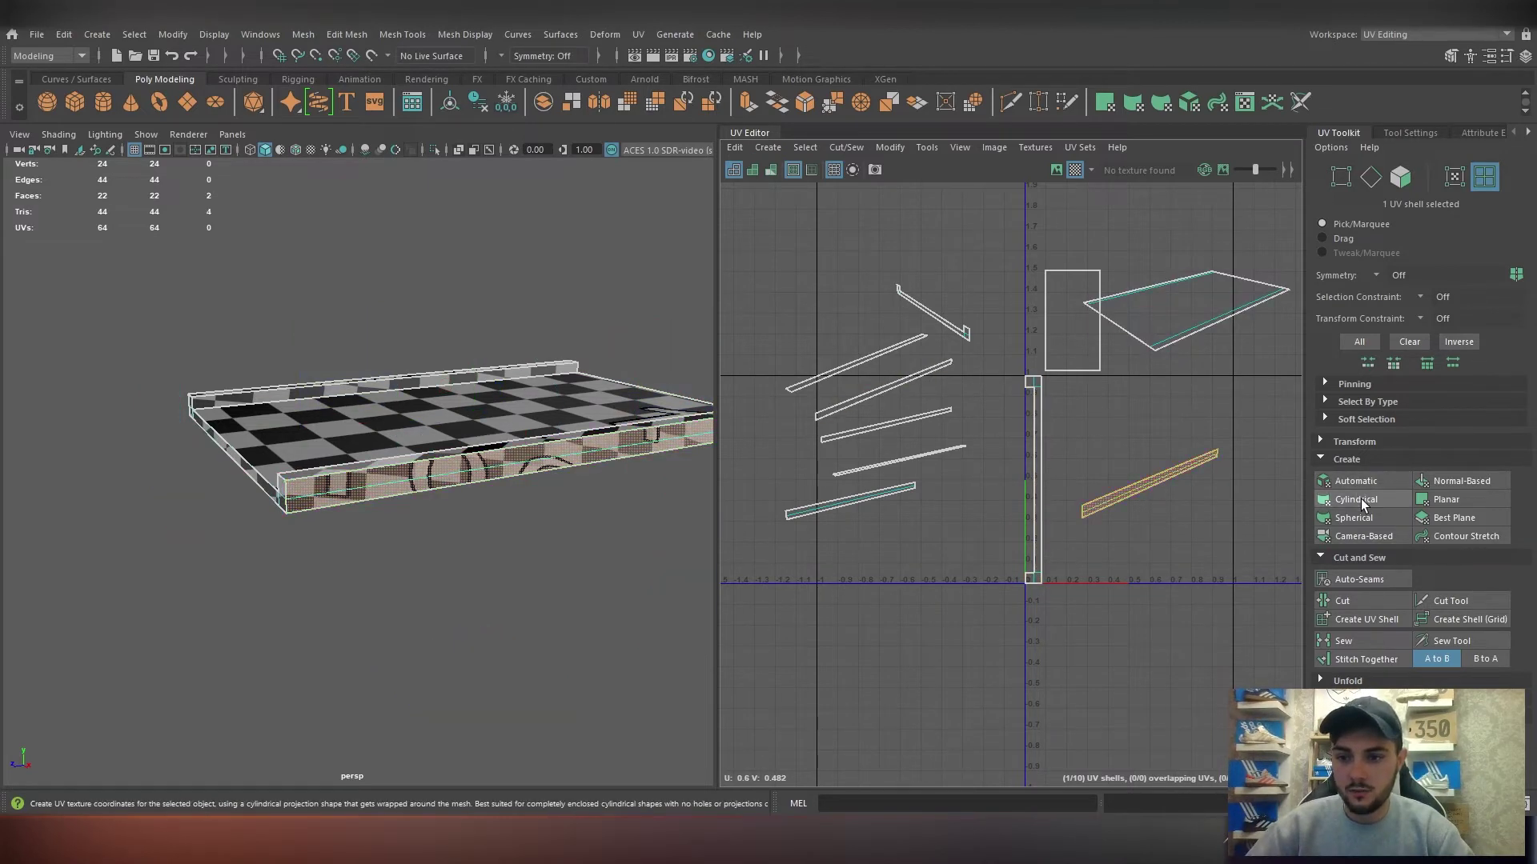
left_click(1353, 484)
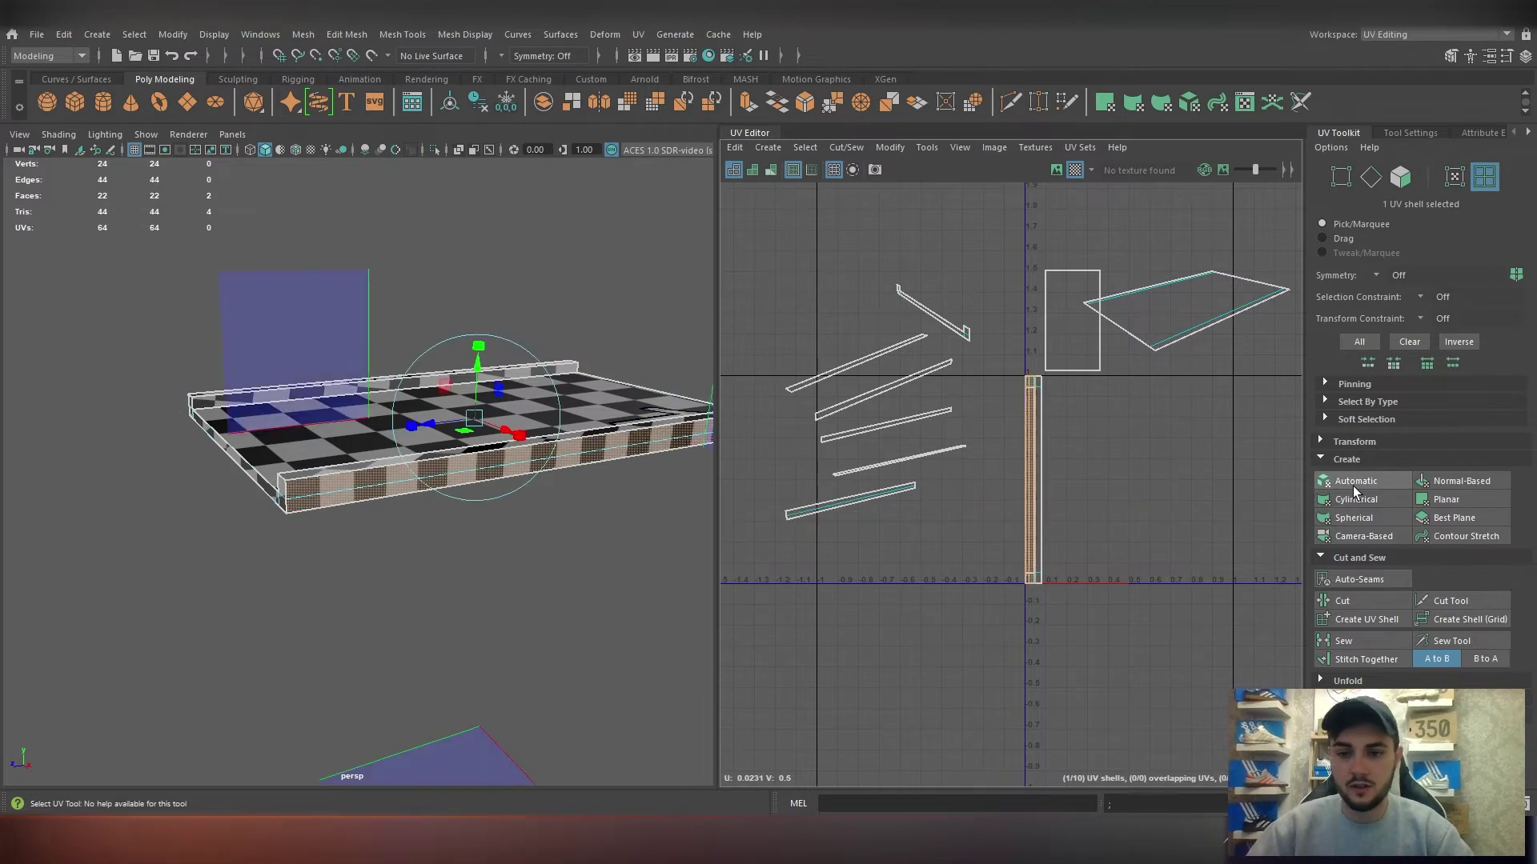
left_click_drag(1085, 479, 1166, 478)
Apply automatic projections to the left border's outer side and top face shells, and move the outer side shell just outside the 0–1 tile.
left_click(896, 500)
left_click(1357, 481)
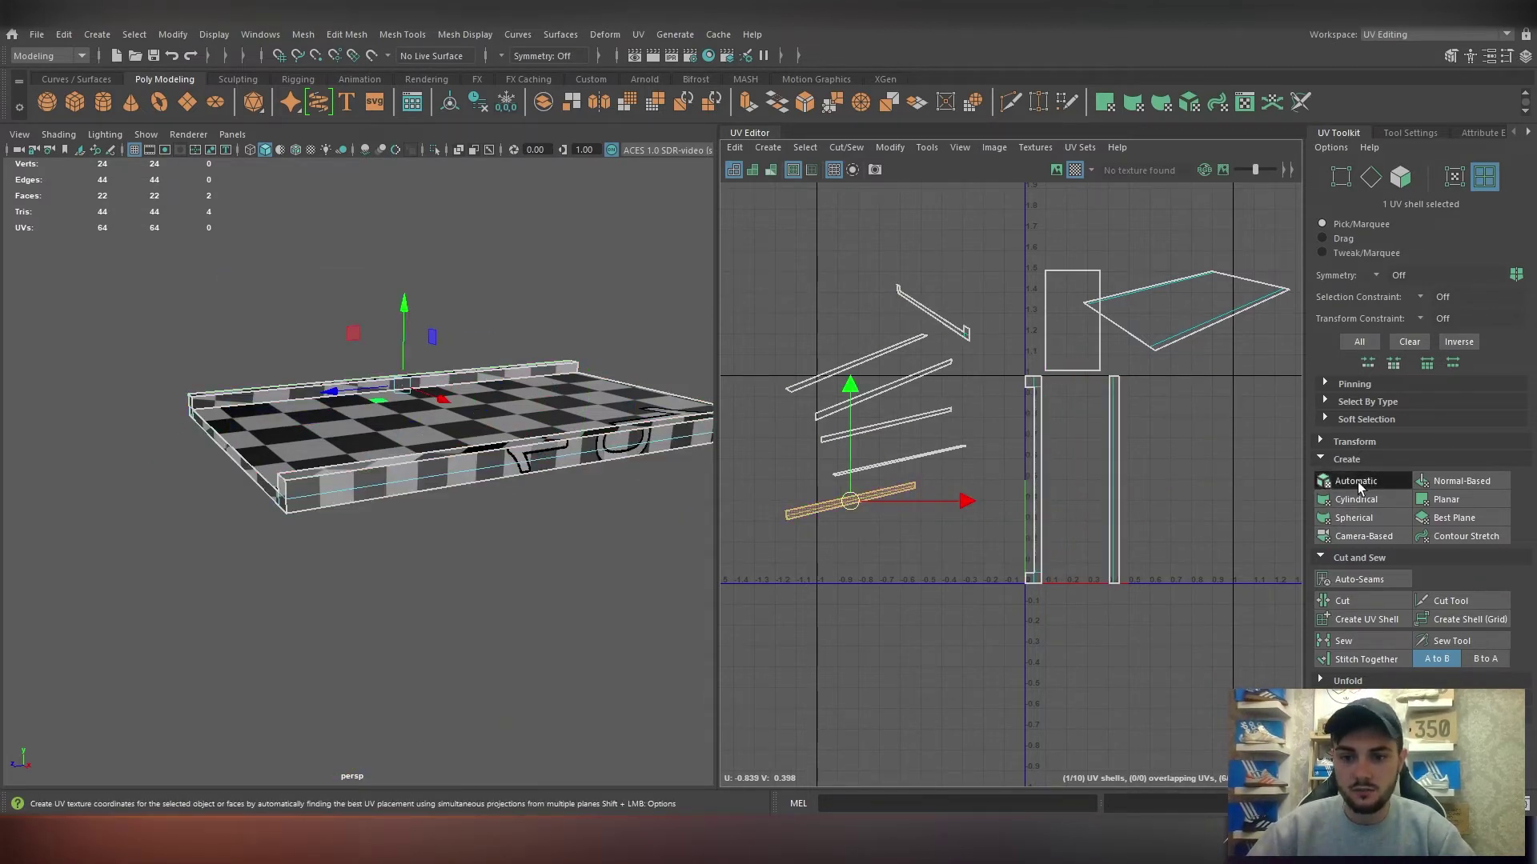
left_click(929, 461)
left_click(1354, 481)
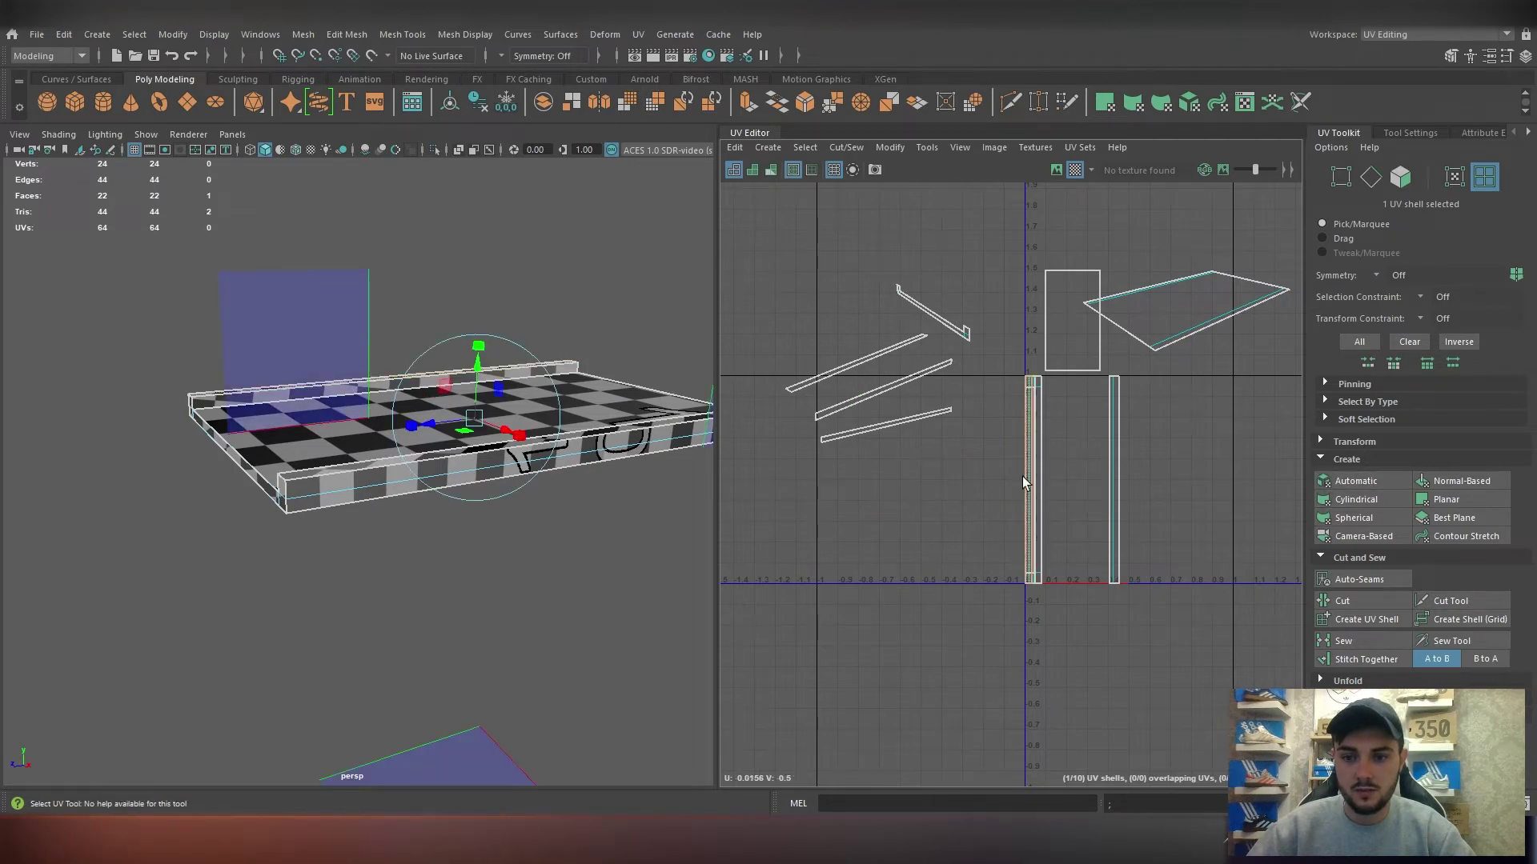
left_click(1017, 477)
left_click_drag(1051, 477, 1021, 486)
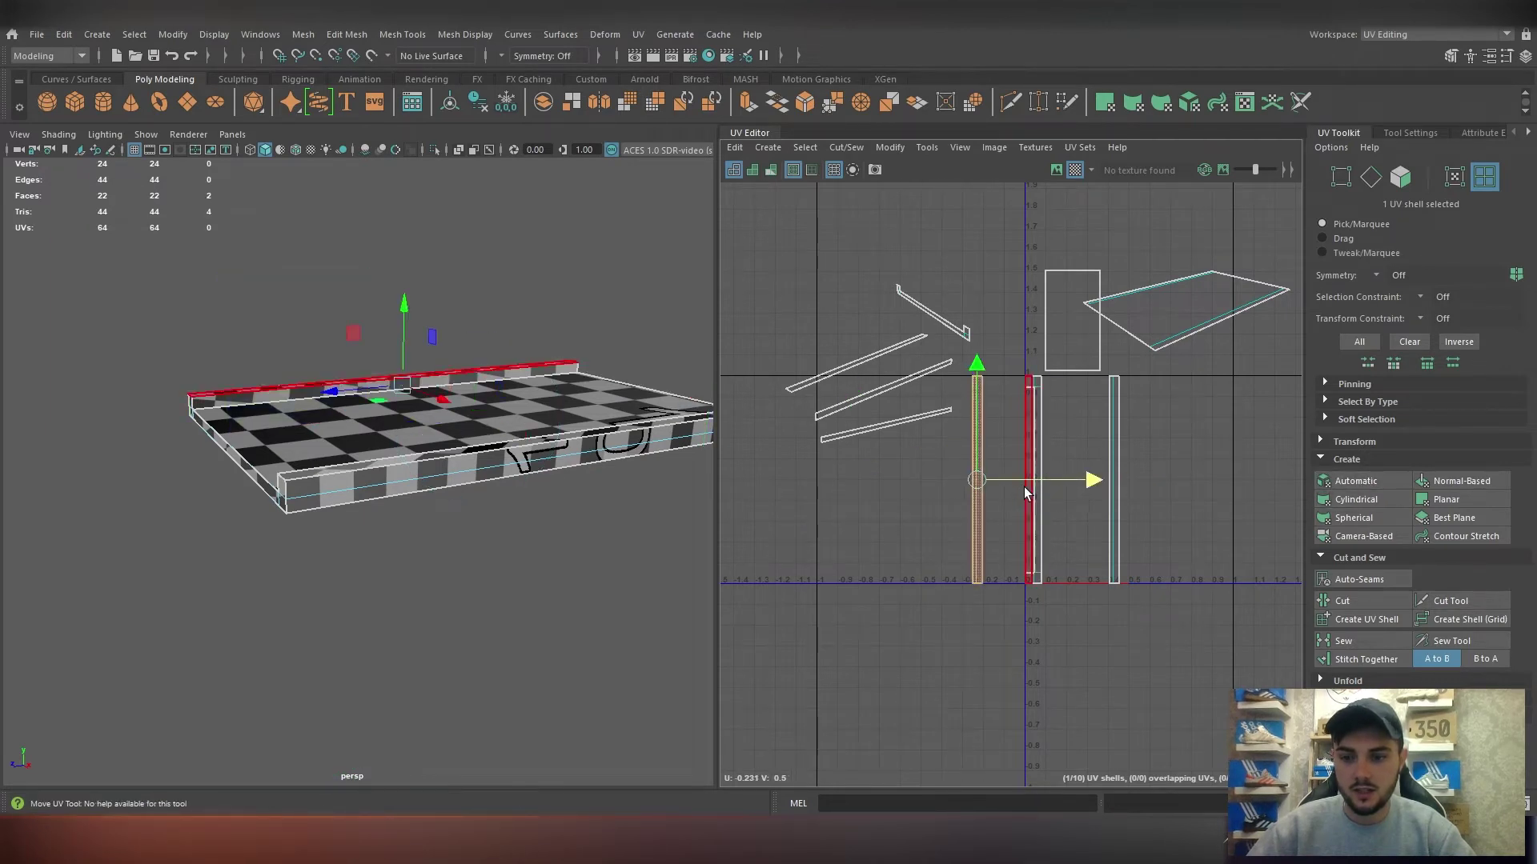
Try a planar projection on the UV shell of the left border's inner side face and undo it.
left_click(856, 430)
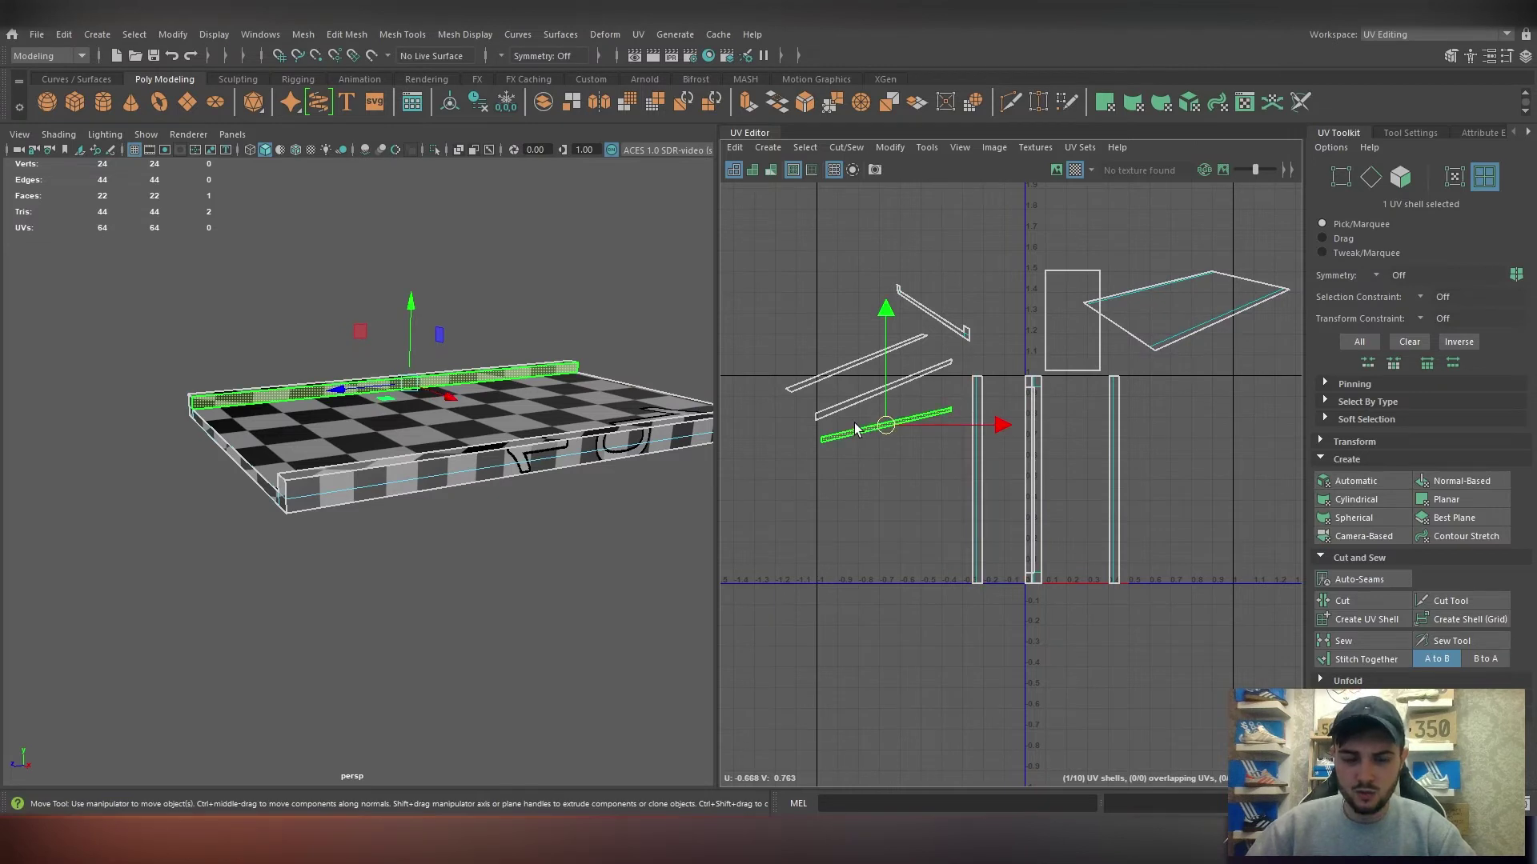
left_click(1482, 498)
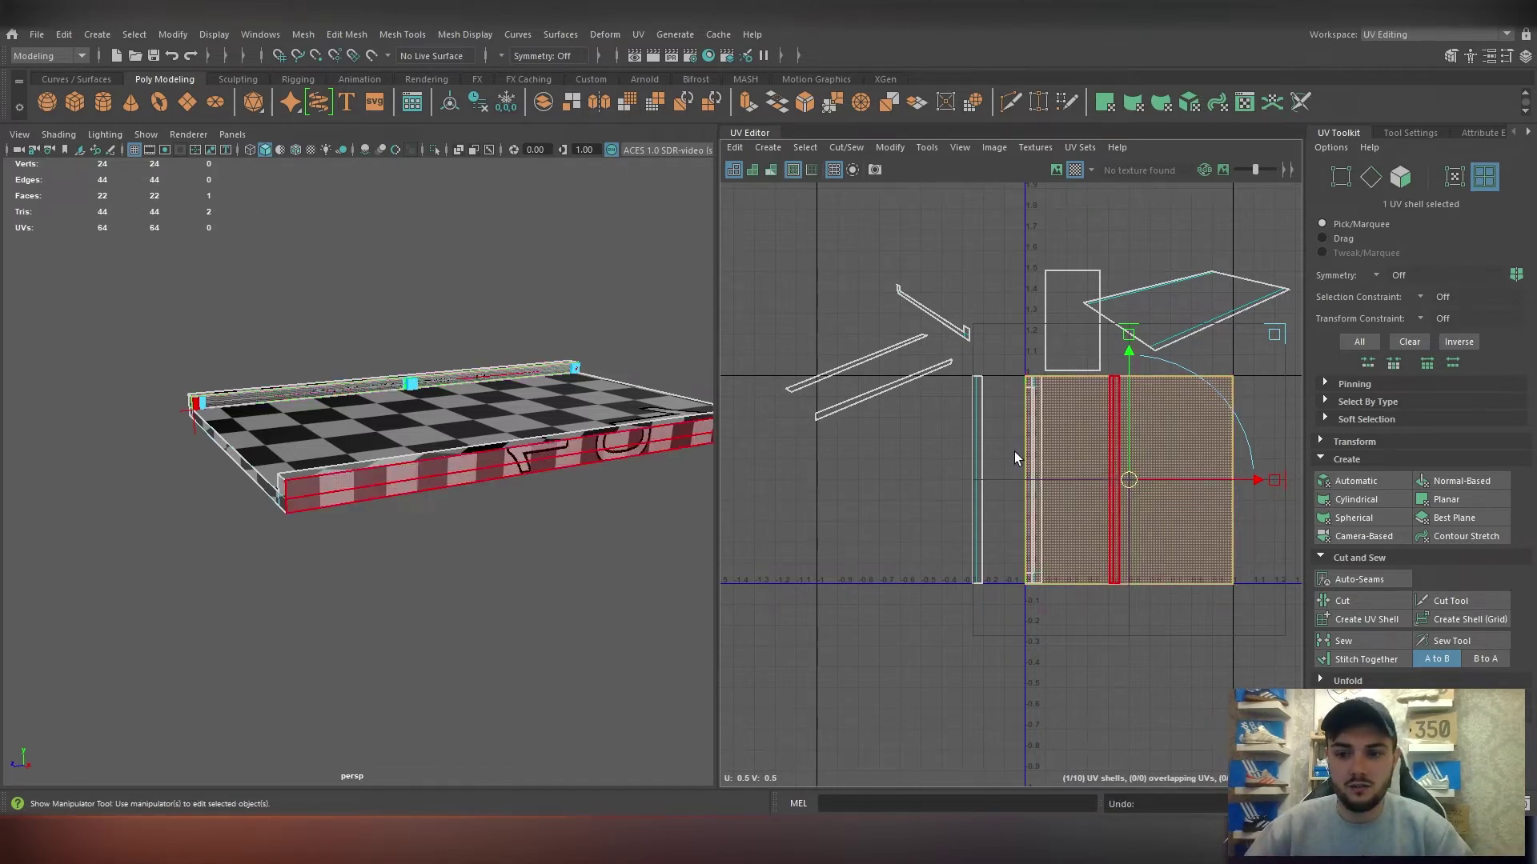
key("ctrl+z")
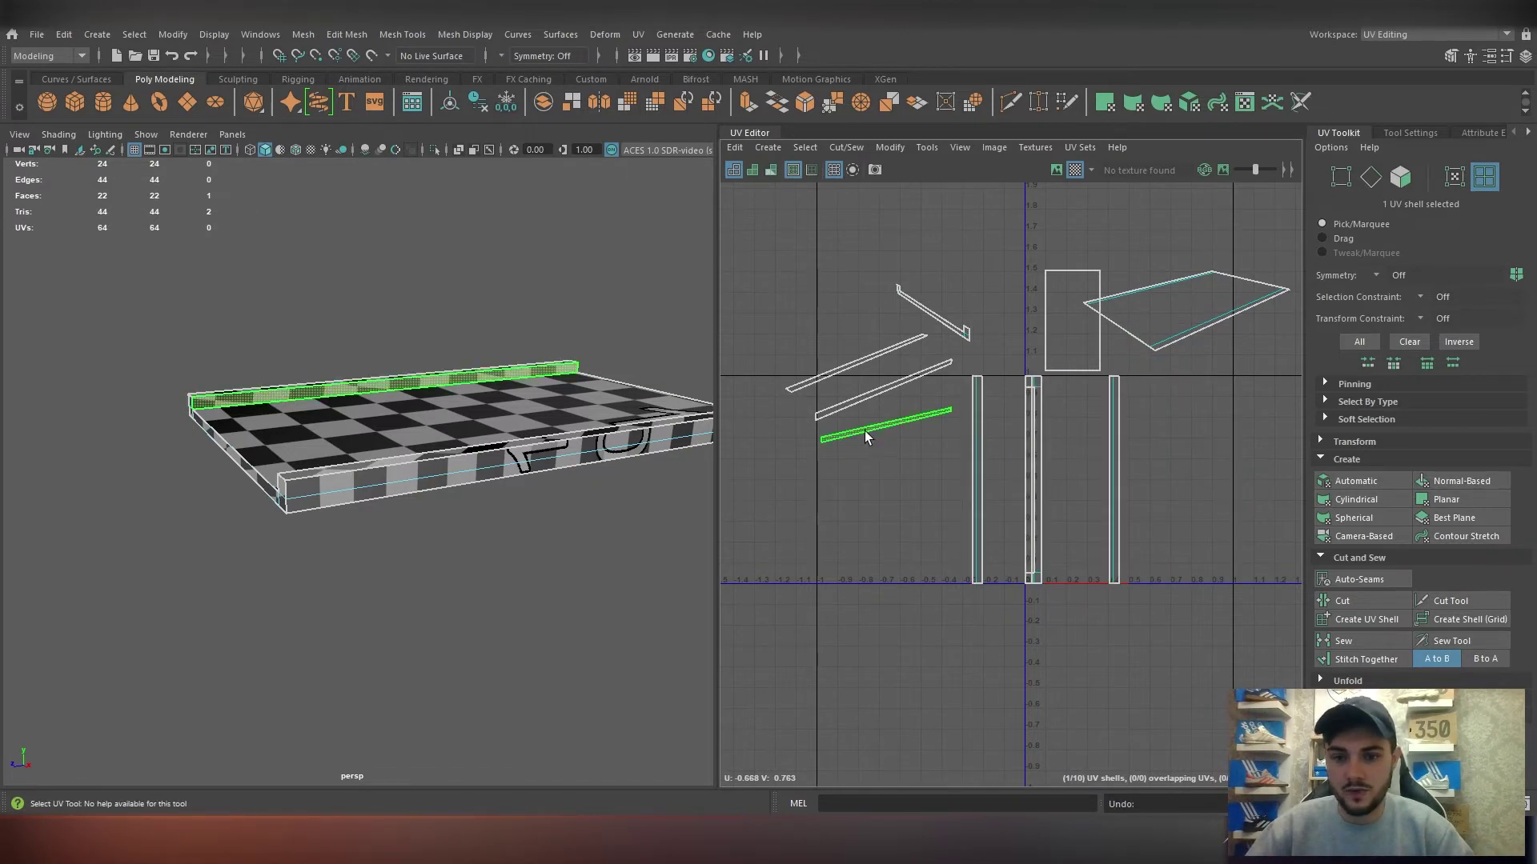
left_click(1452, 518)
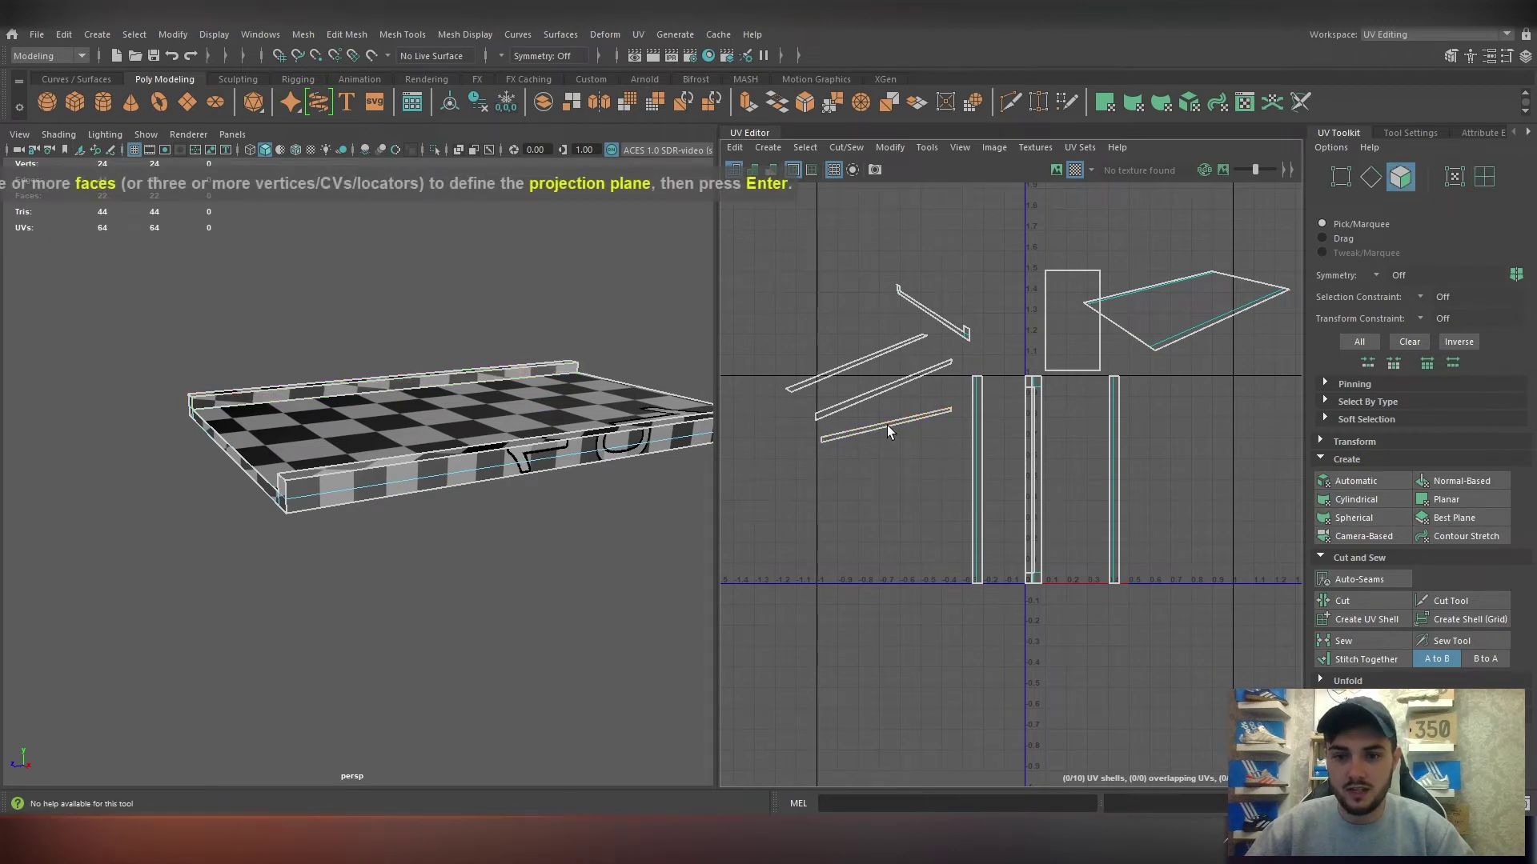
right_click_drag(887, 426, 789, 387)
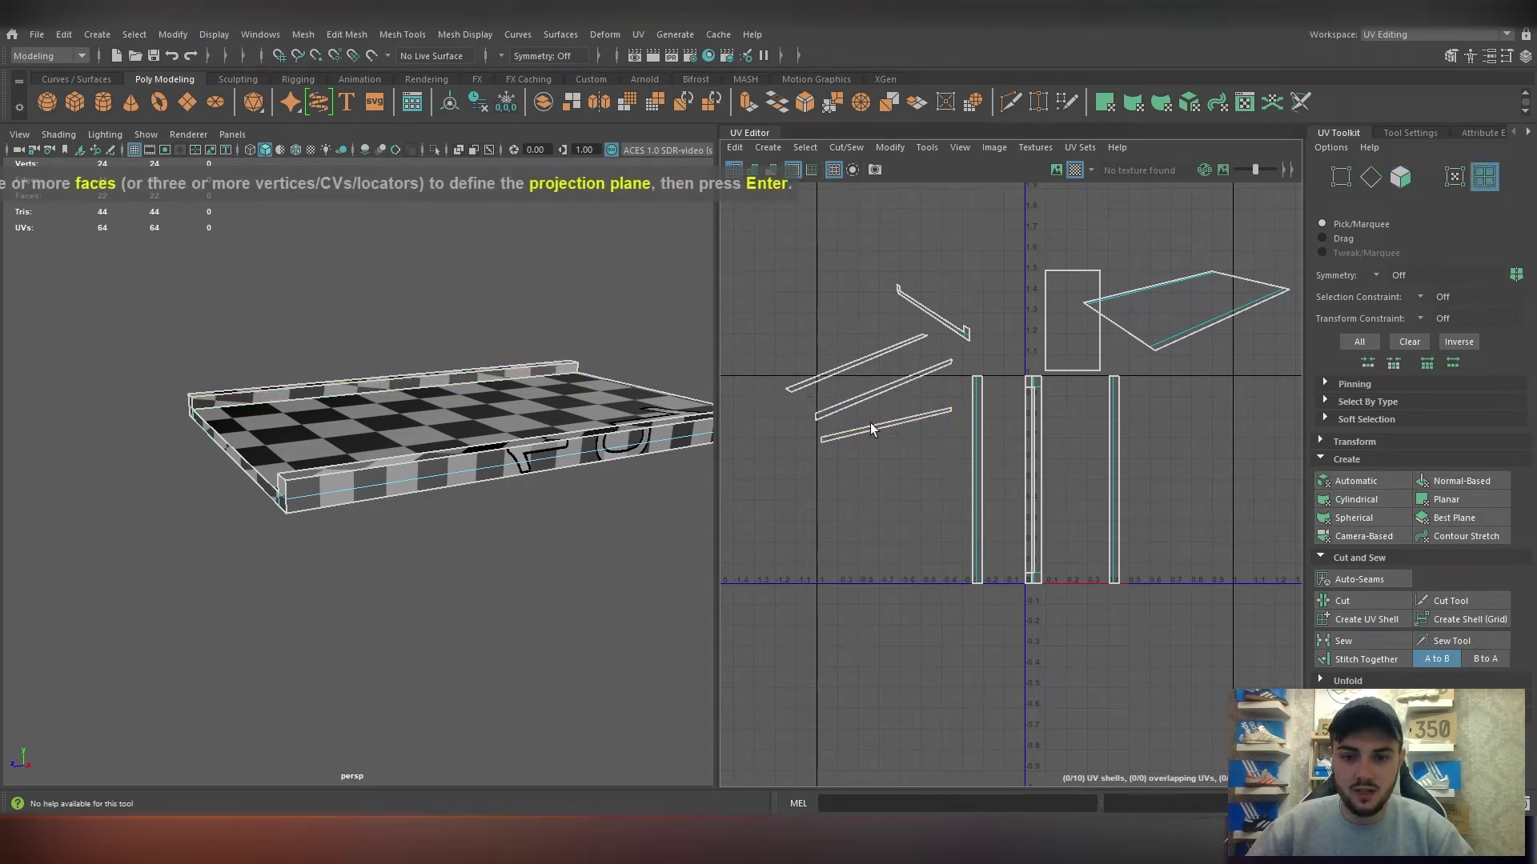
left_click(841, 424)
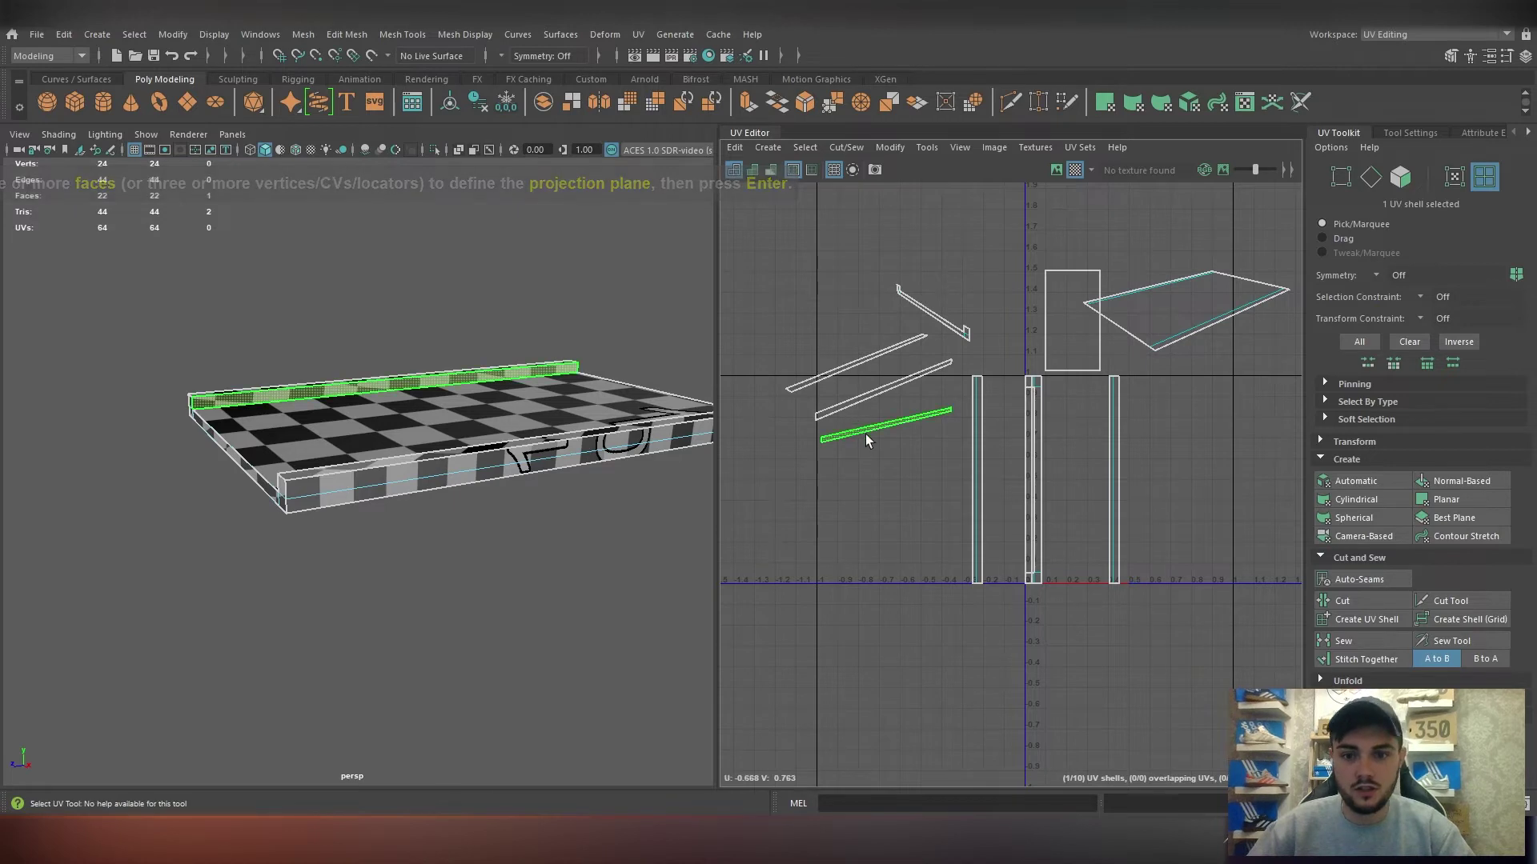
right_click_drag(887, 433, 932, 440)
right_click_drag(805, 421, 757, 382)
Apply an automatic projection to the left border's inner side shell and move it just outside the 0–1 tile.
left_click(875, 426)
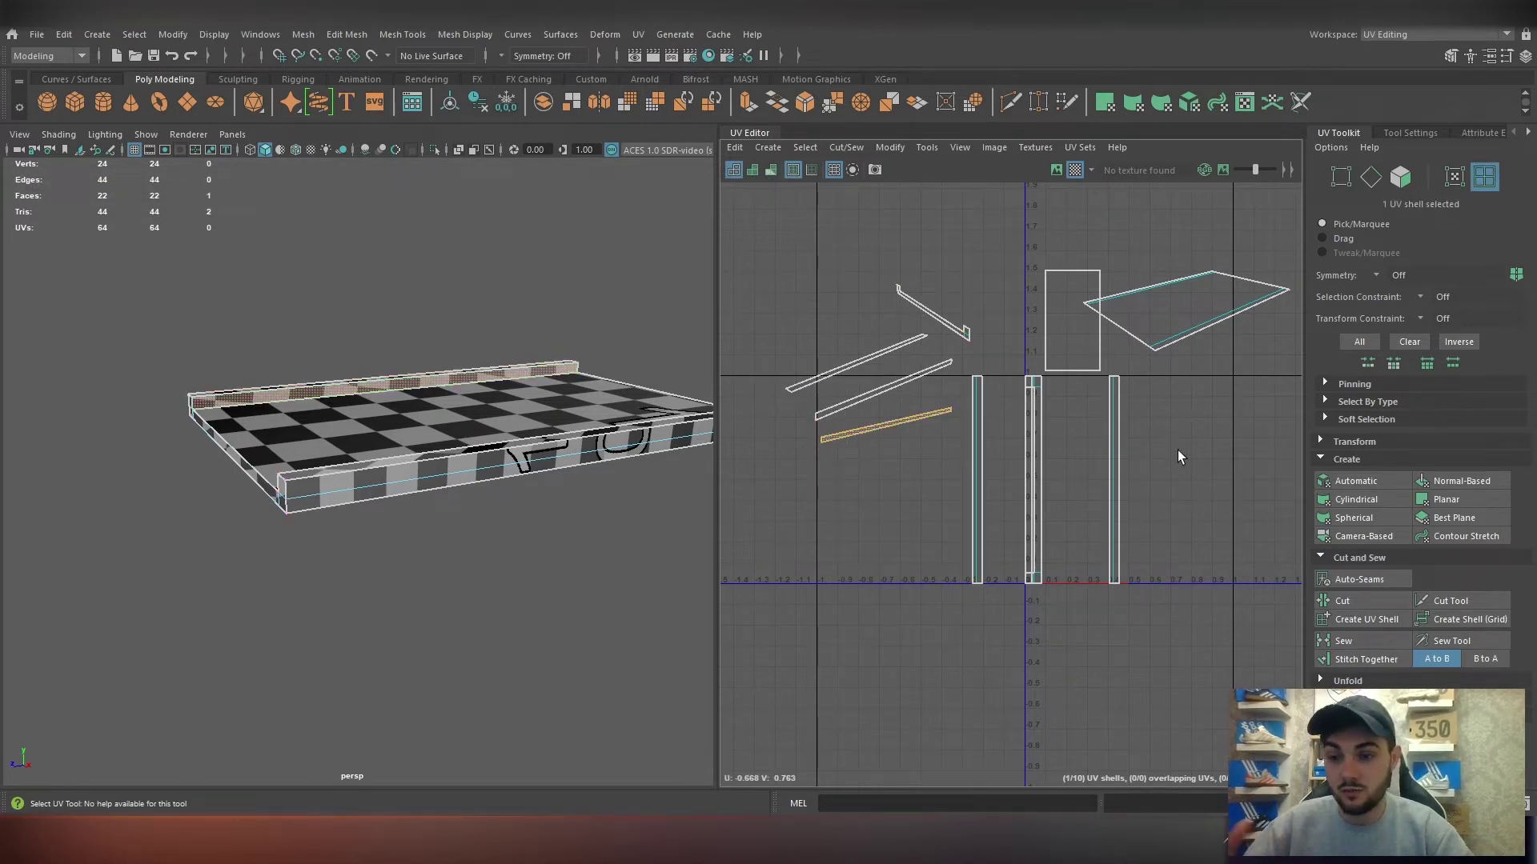
left_click(1361, 481)
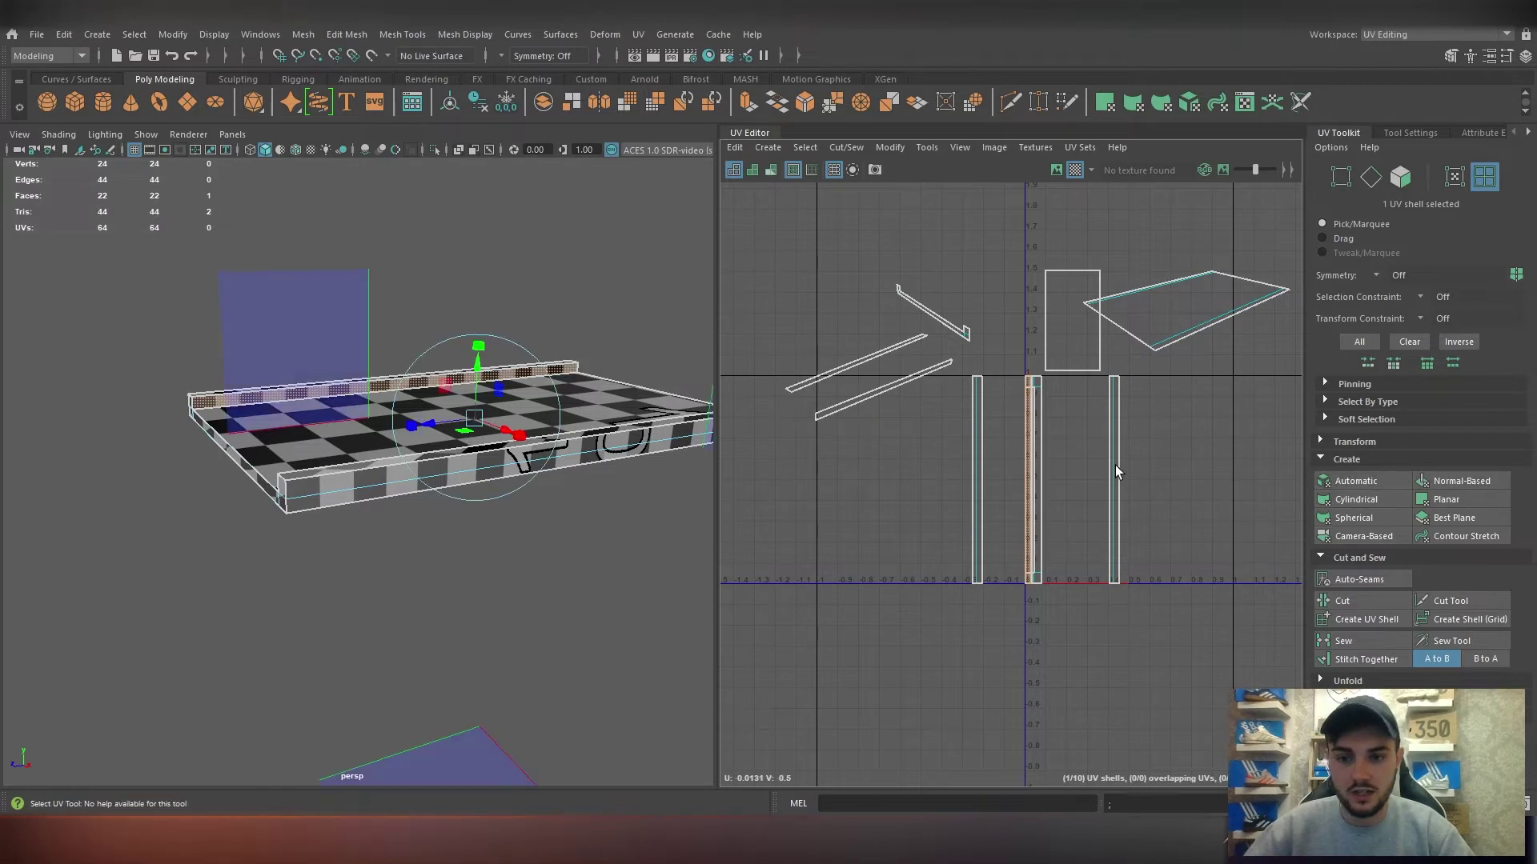
key("w")
left_click_drag(1103, 475, 1090, 474)
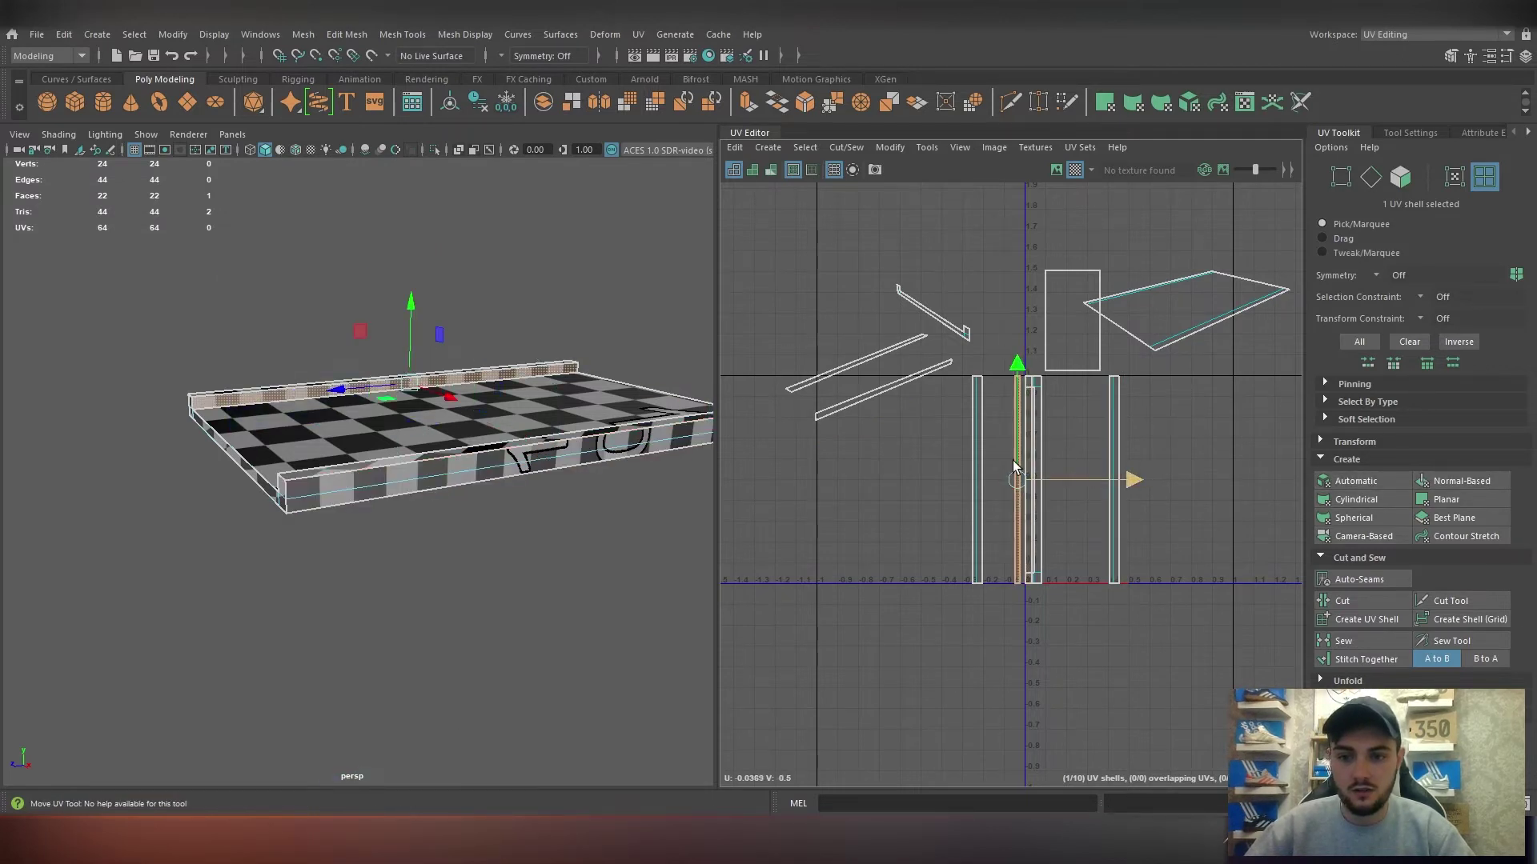
Apply automatic projections to the remaining tilted shells: the two long border strips, the end strip and the large underside shell.
left_click(892, 392)
left_click(1345, 480)
left_click(871, 363)
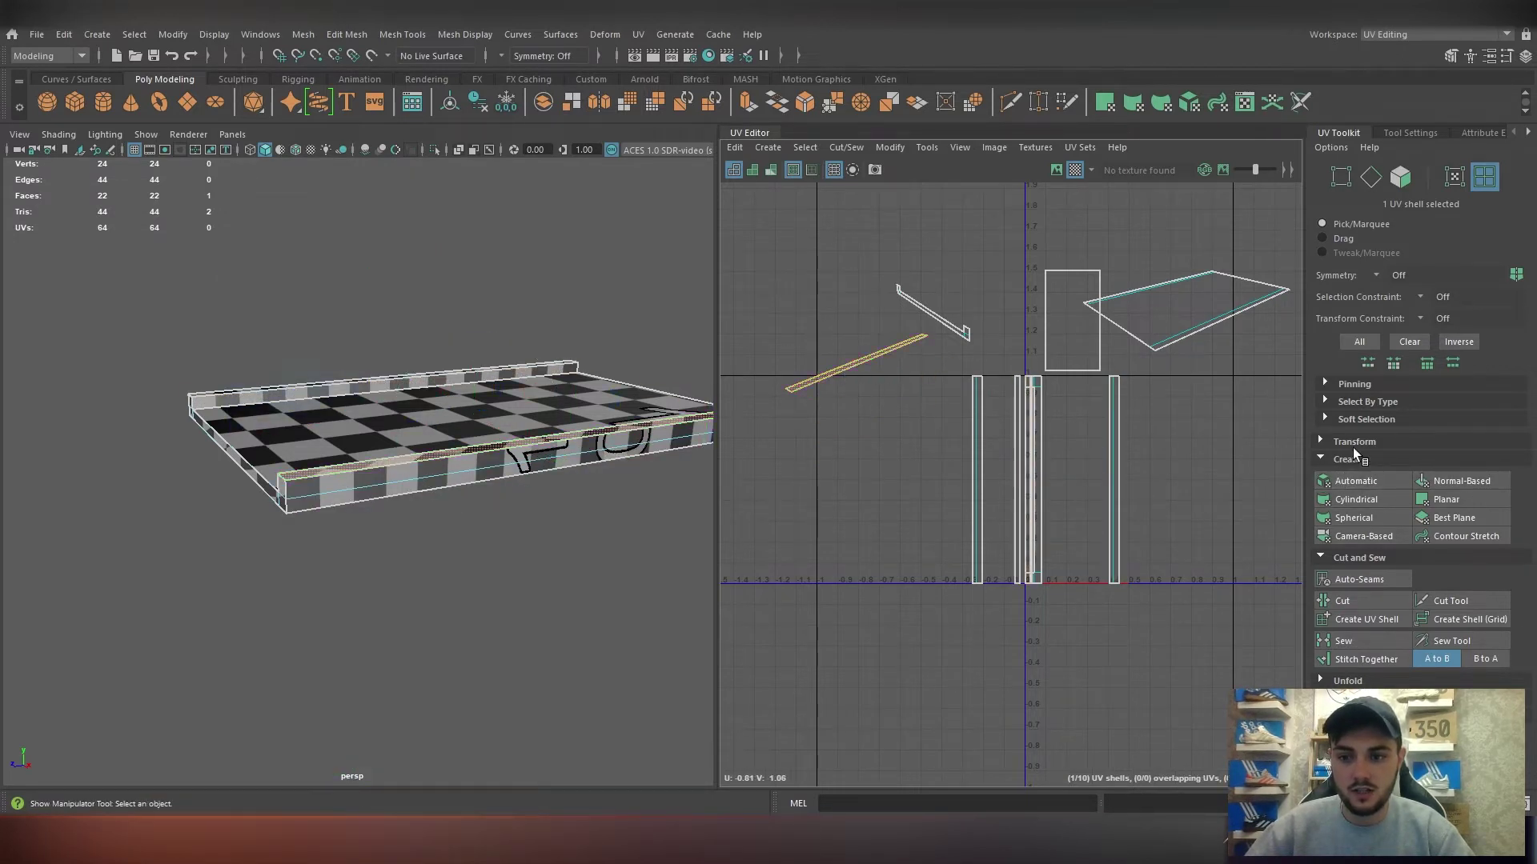
left_click(1356, 480)
left_click(933, 313)
left_click(1361, 481)
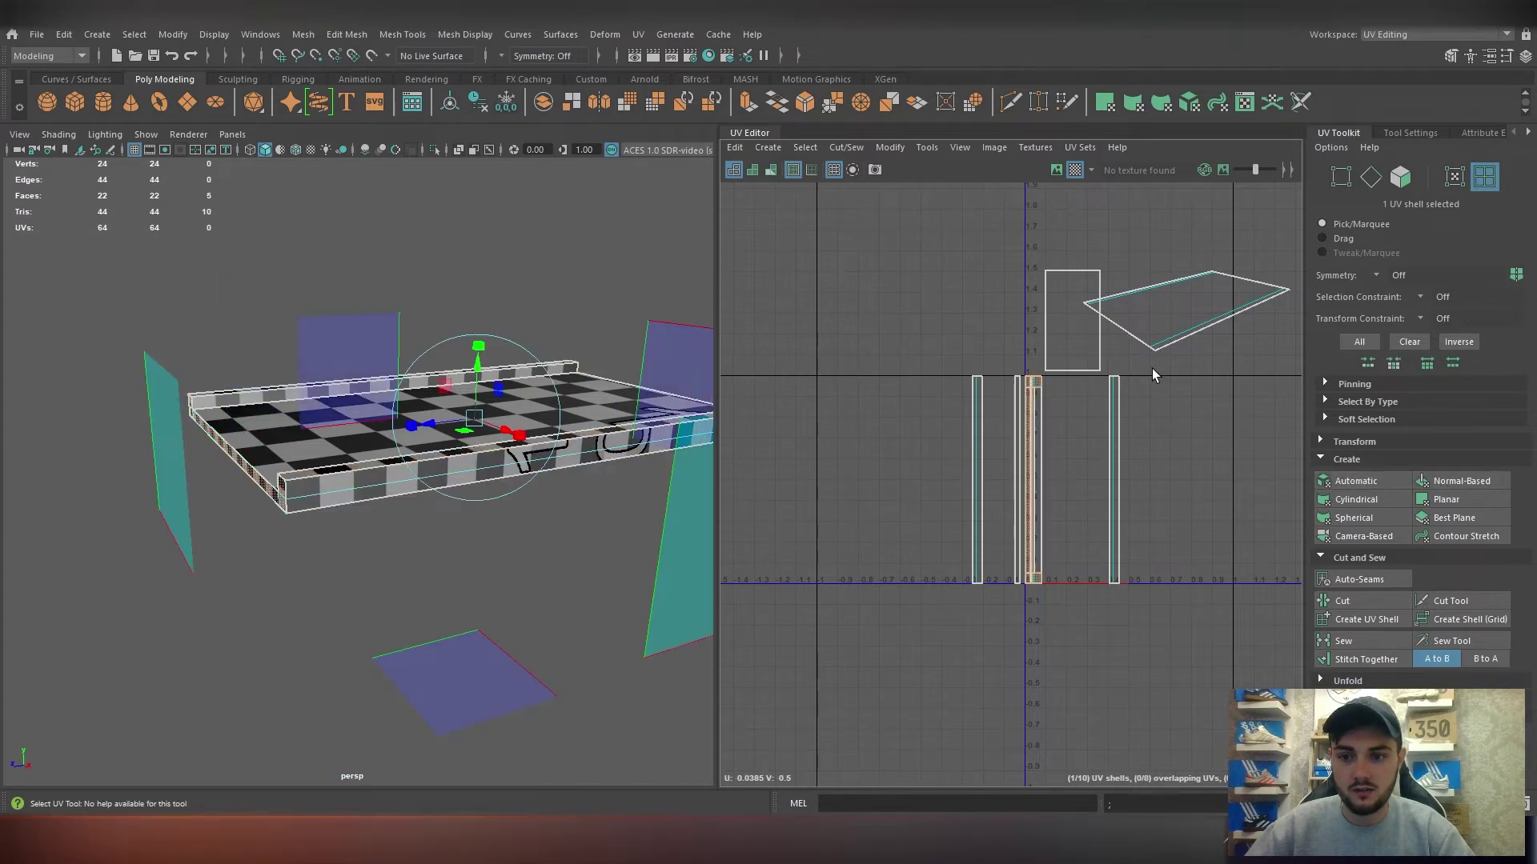
left_click(1363, 482)
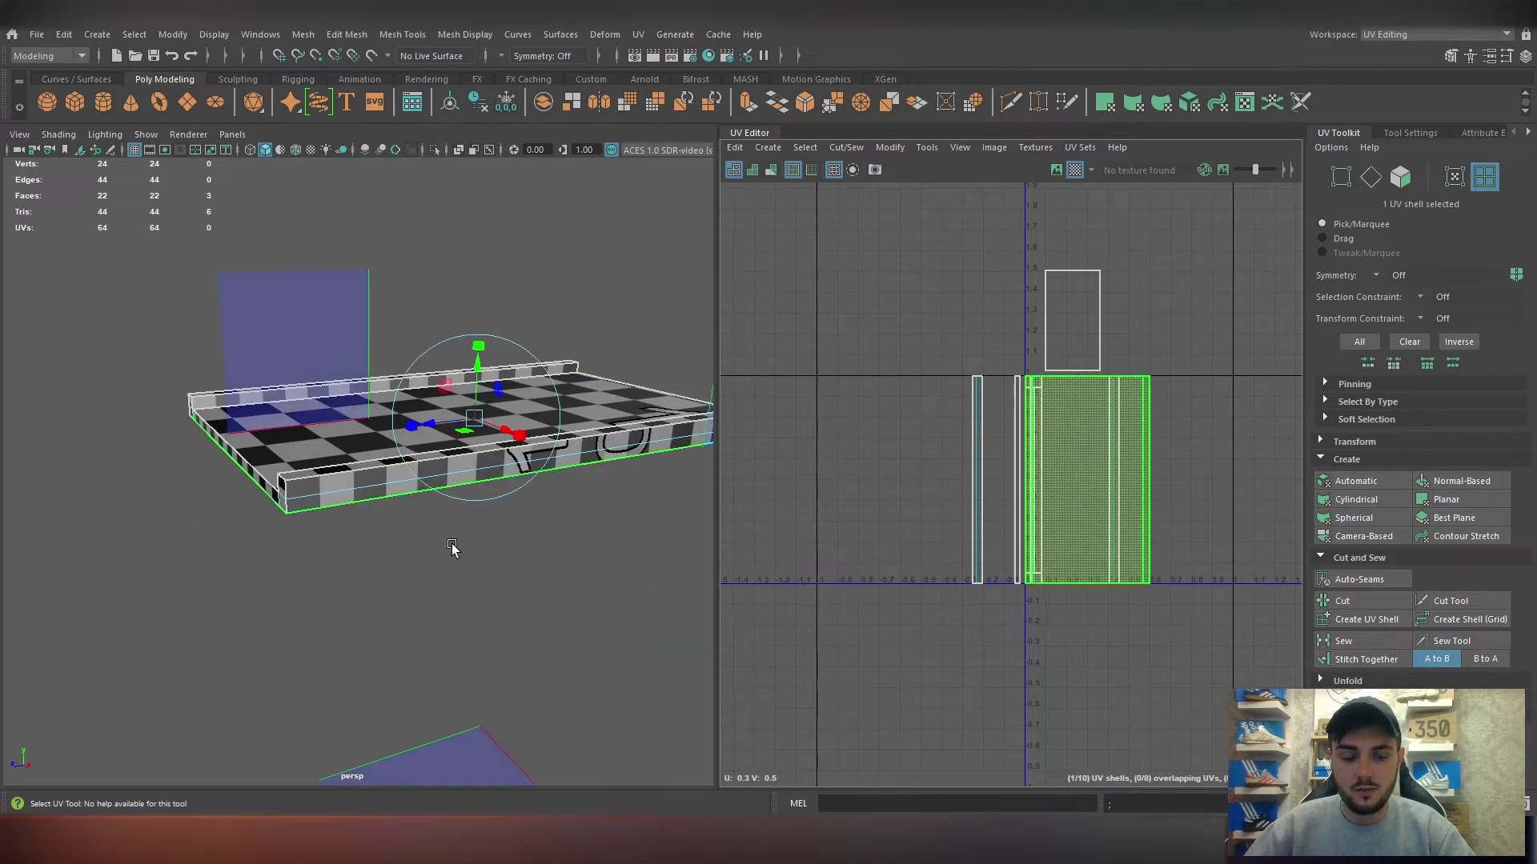
Select all UV shells and examine the checker pattern across the road surface and both borders.
left_click_drag(451, 547, 550, 593, "alt")
left_click_drag(910, 279, 1220, 645)
left_click_drag(277, 463, 328, 461, "alt")
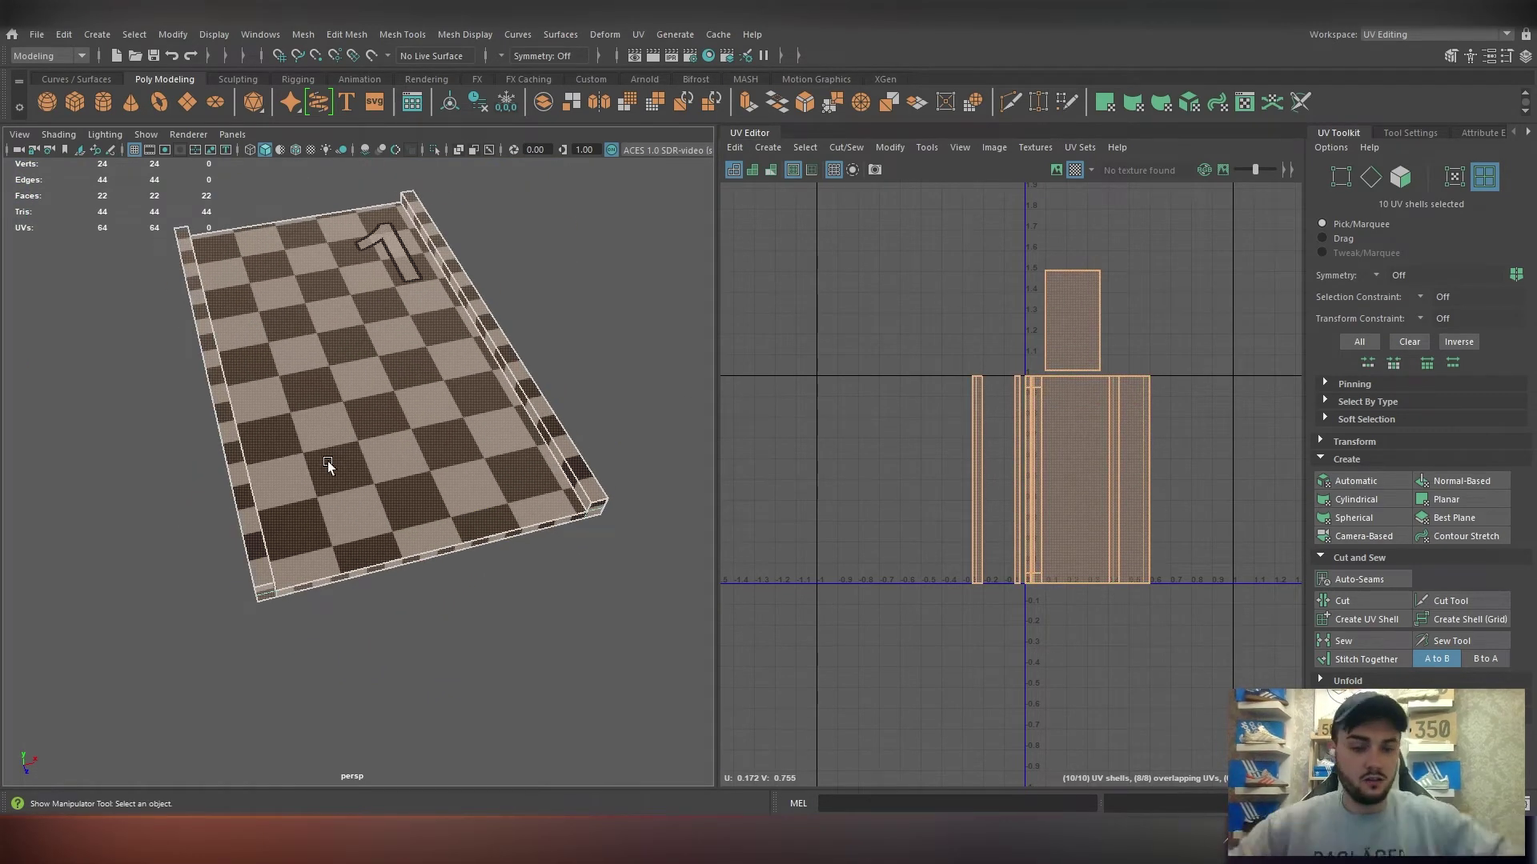
left_click_drag(312, 419, 230, 399, "alt")
left_click(867, 297)
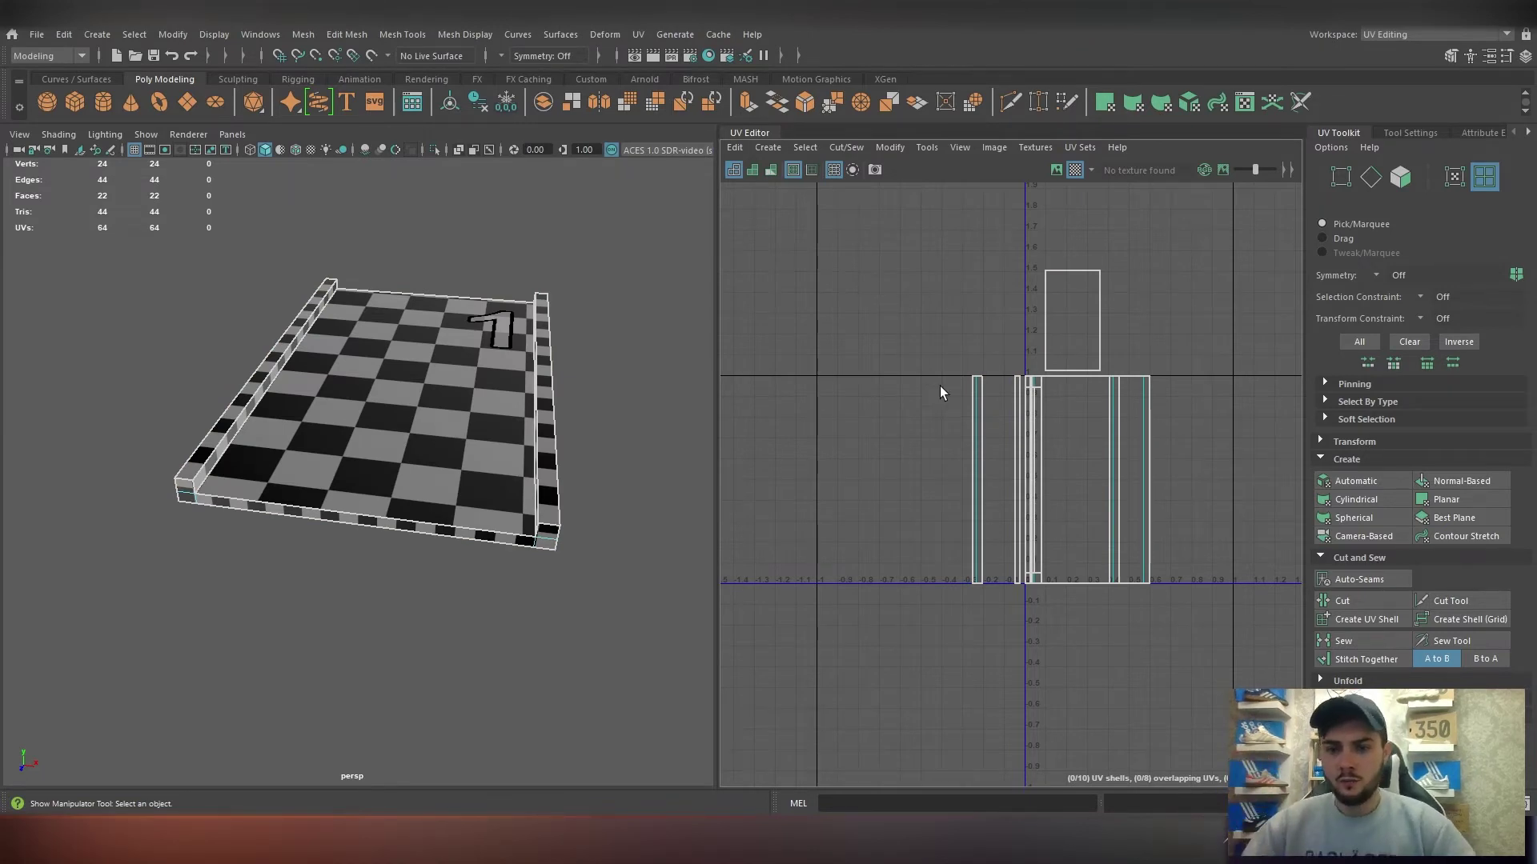
Pull the right border's outer side shell clear of the underside shell and lay out all ten UV shells inside the 0–1 tile.
left_click(1118, 468)
left_click_drag(1118, 478, 1222, 389)
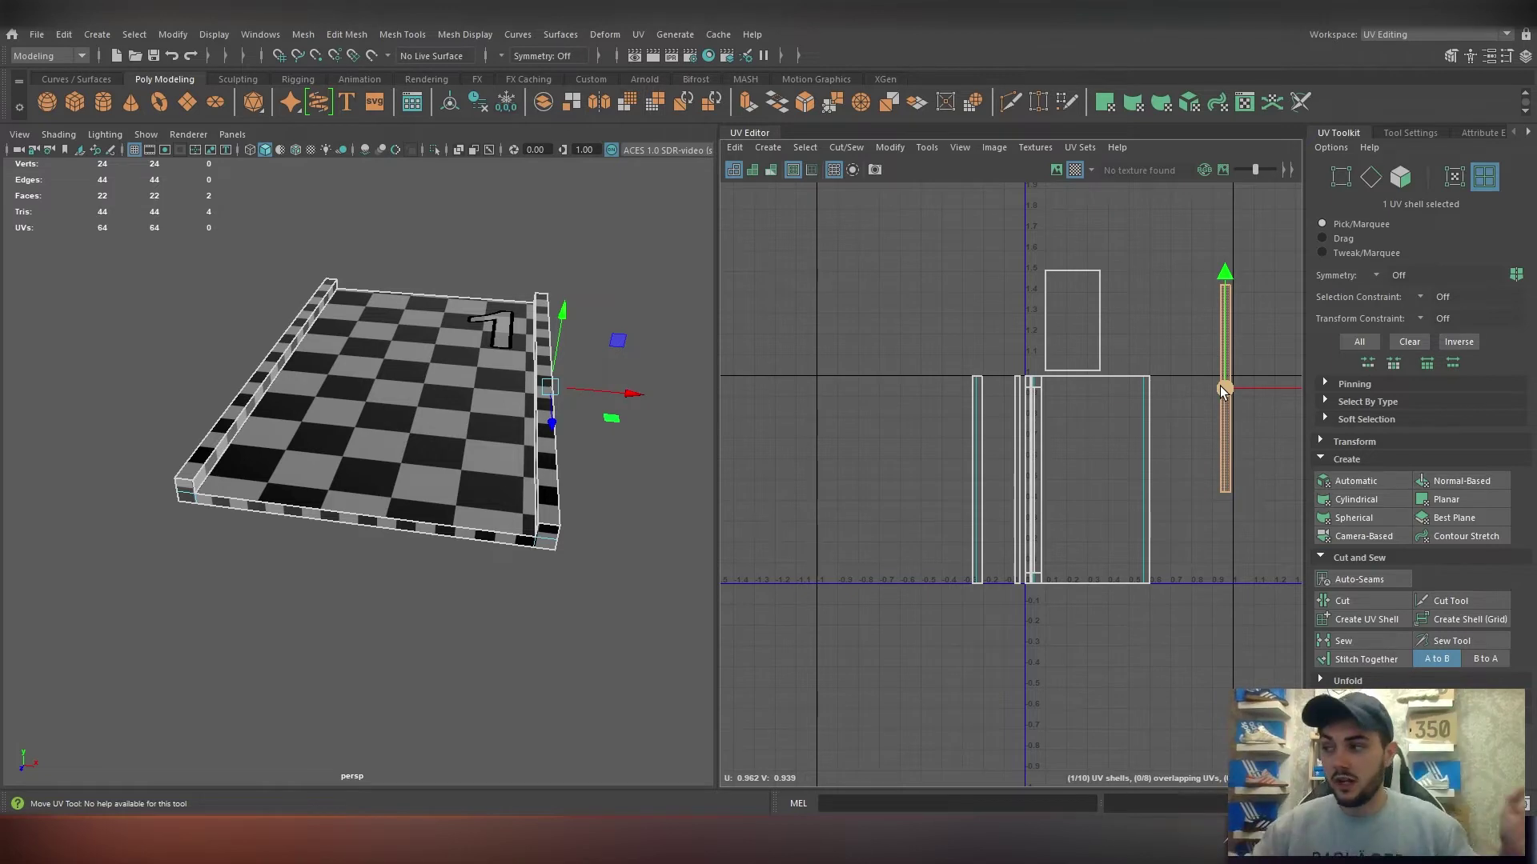
right_click(1031, 309)
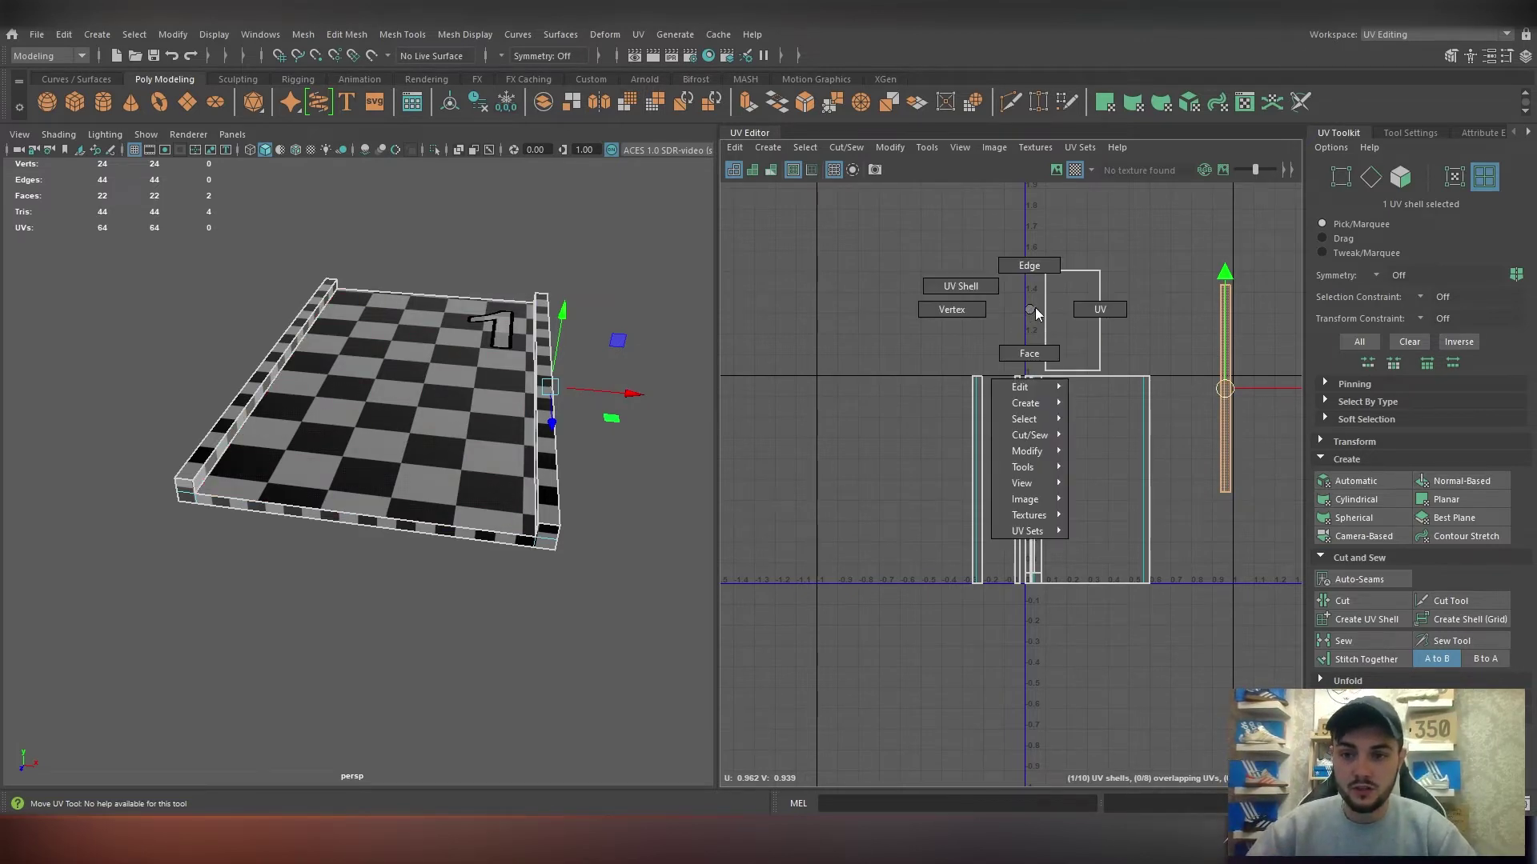
right_click_drag(1065, 294, 928, 274)
scroll(981, 302, "down", 2)
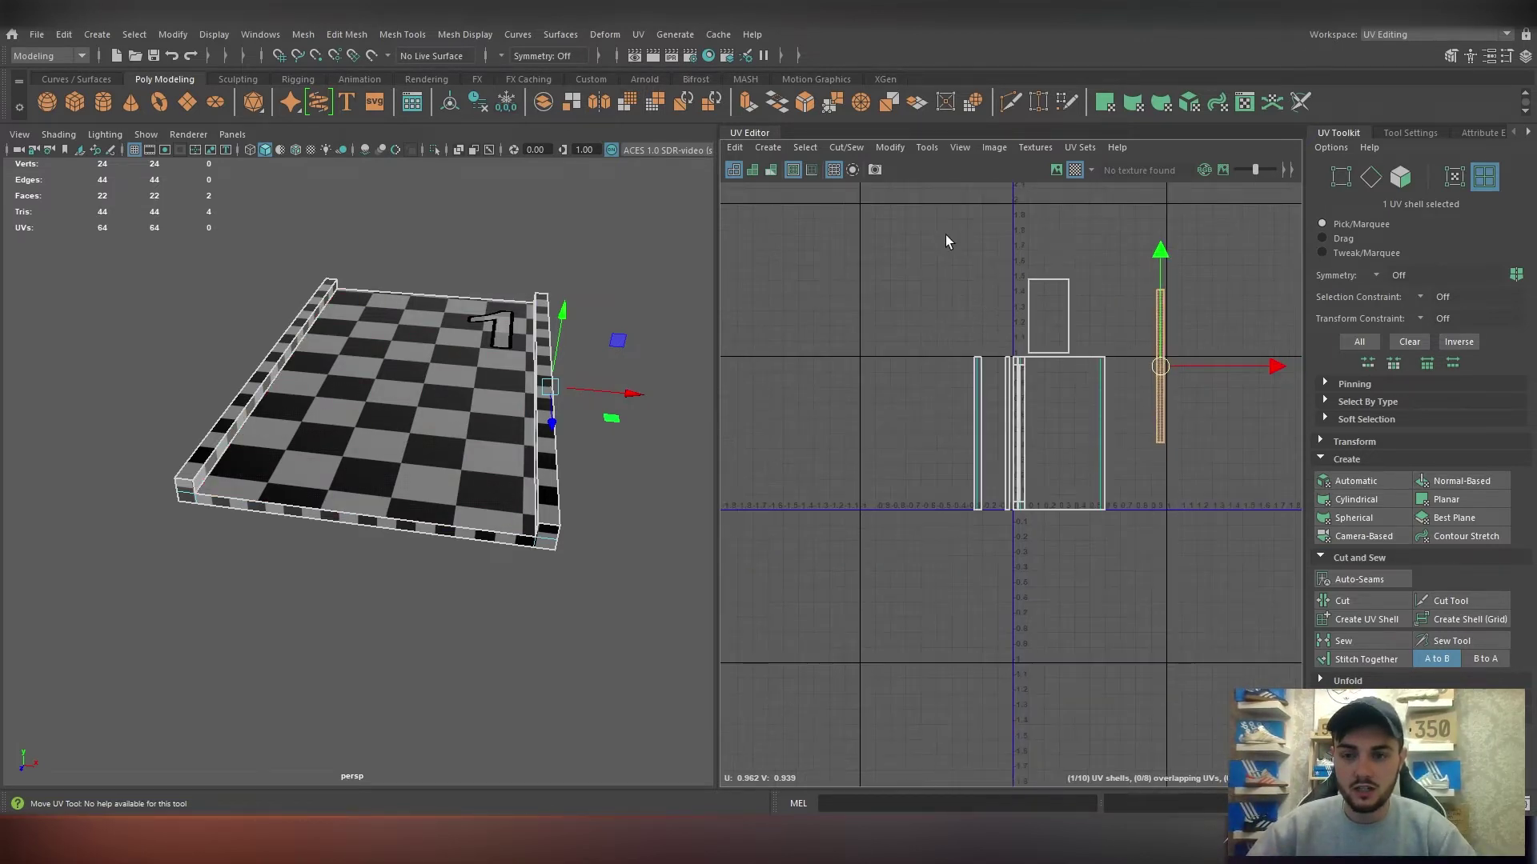
left_click_drag(946, 234, 1218, 555)
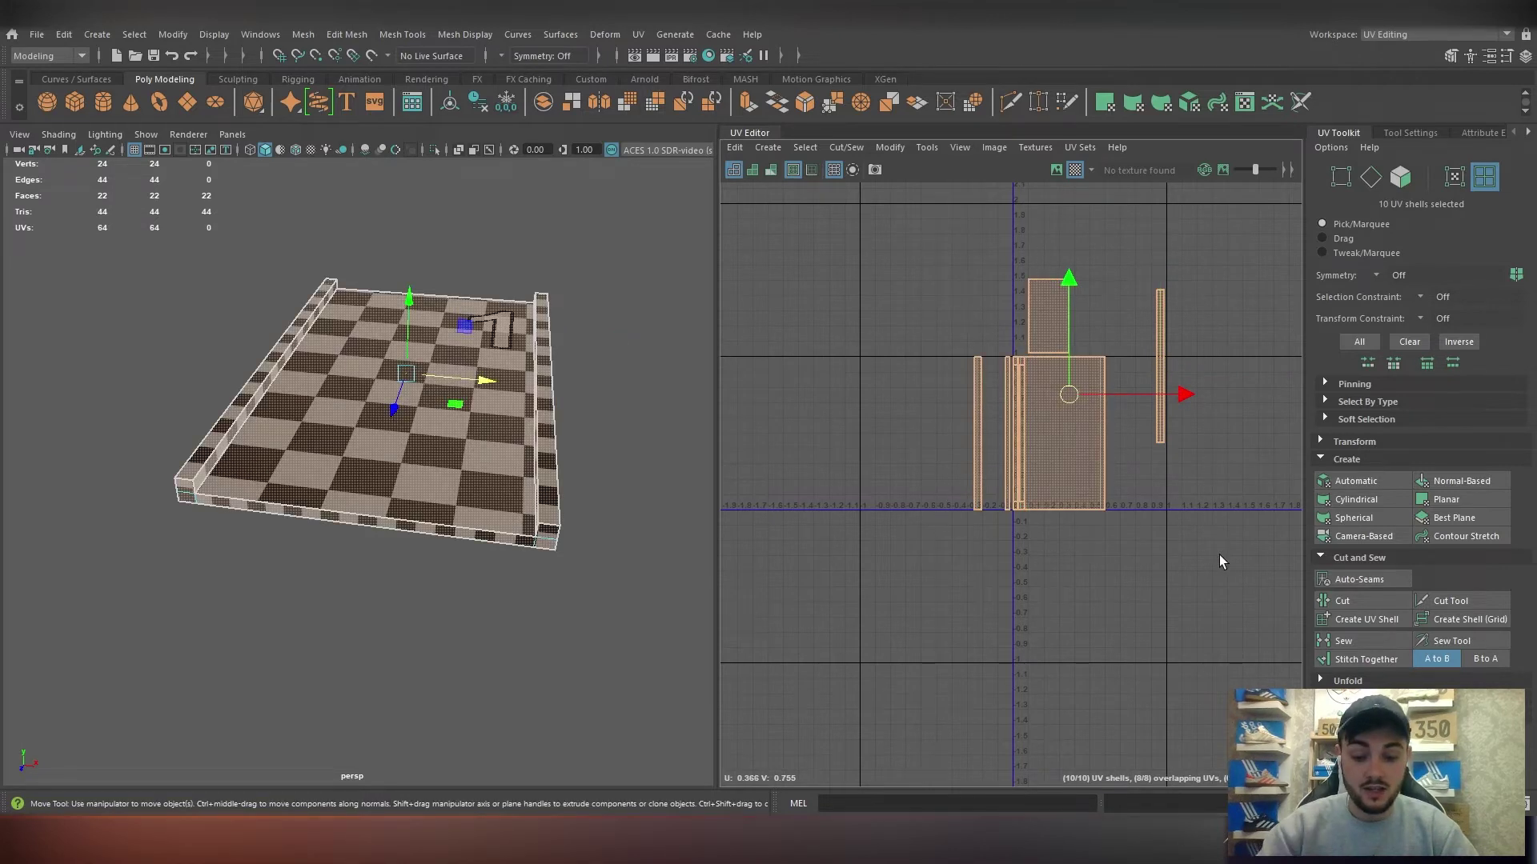
key("ctrl+l")
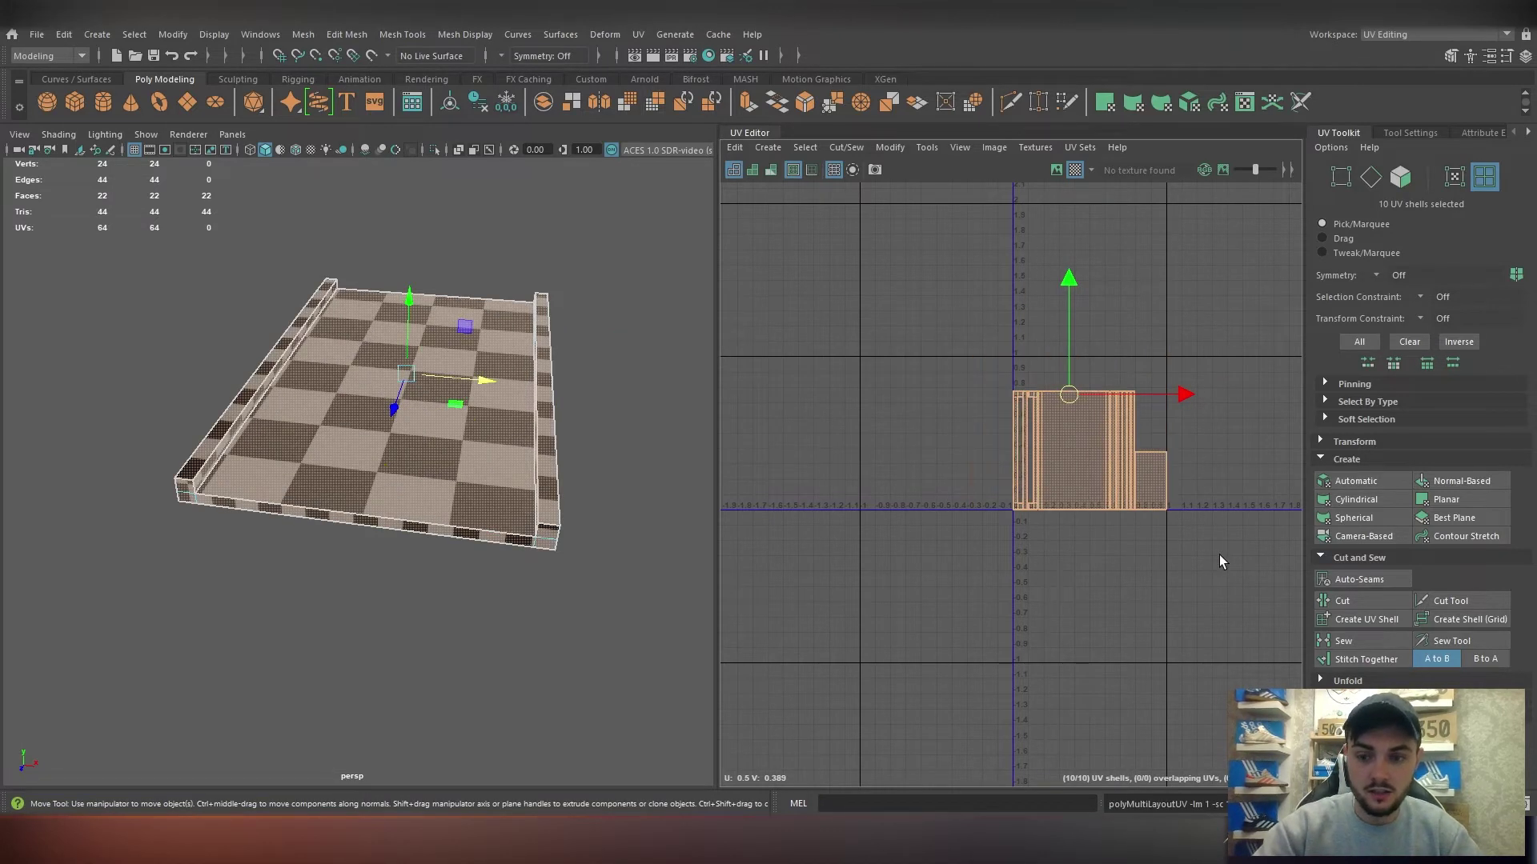
scroll(1215, 535, "up", 10)
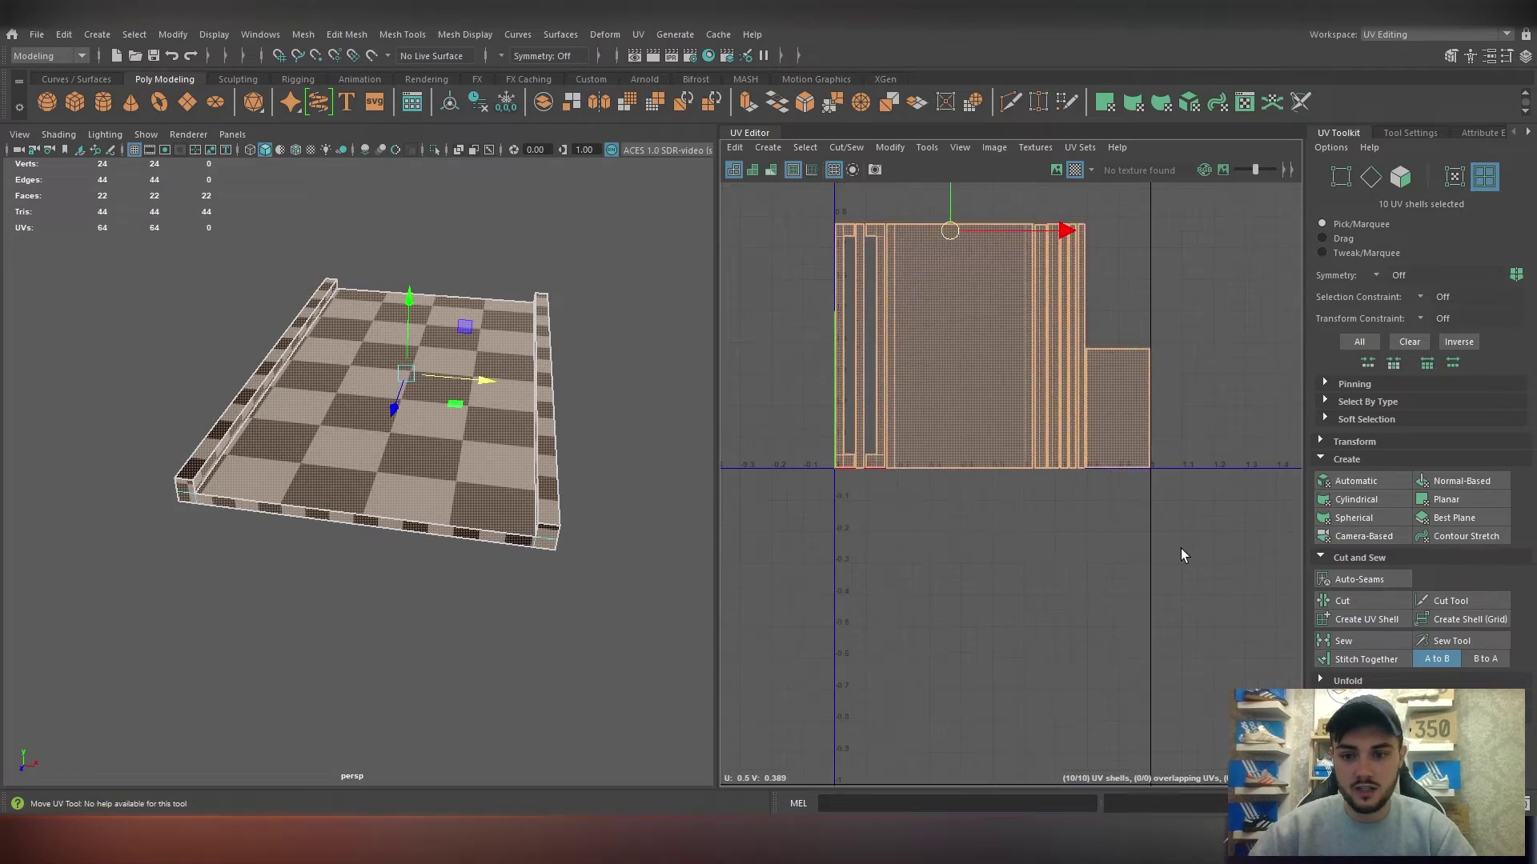
scroll(1219, 645, "down", 3)
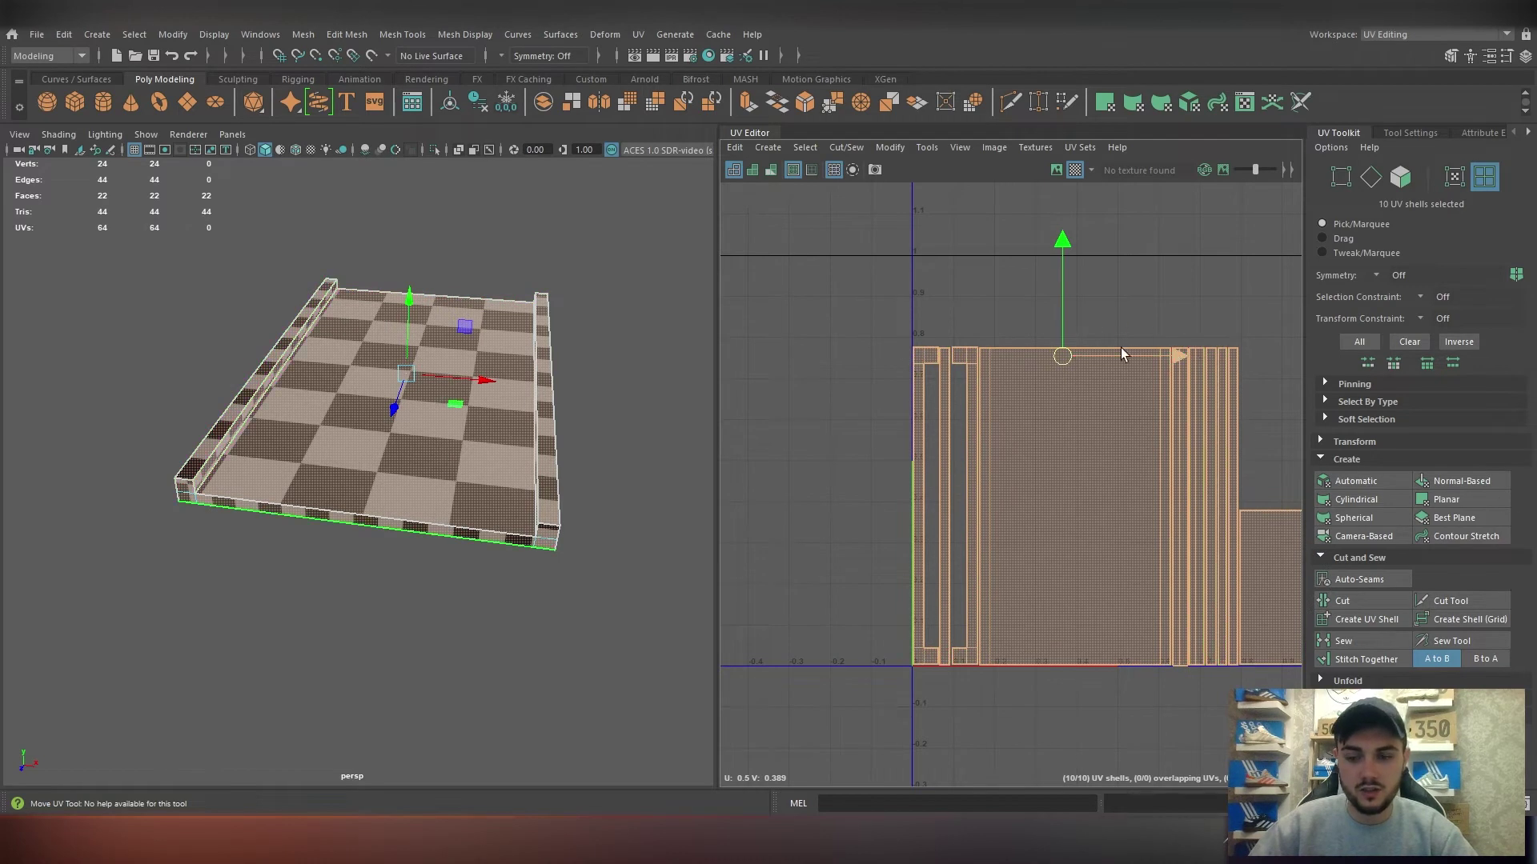
middle_click_drag(1121, 352, 981, 351, "alt")
Return to object mode and select the whole road section.
left_click_drag(545, 377, 445, 324, "alt")
right_click_drag(459, 388, 535, 364)
left_click(485, 620)
scroll(484, 620, "up", 5)
left_click(471, 280)
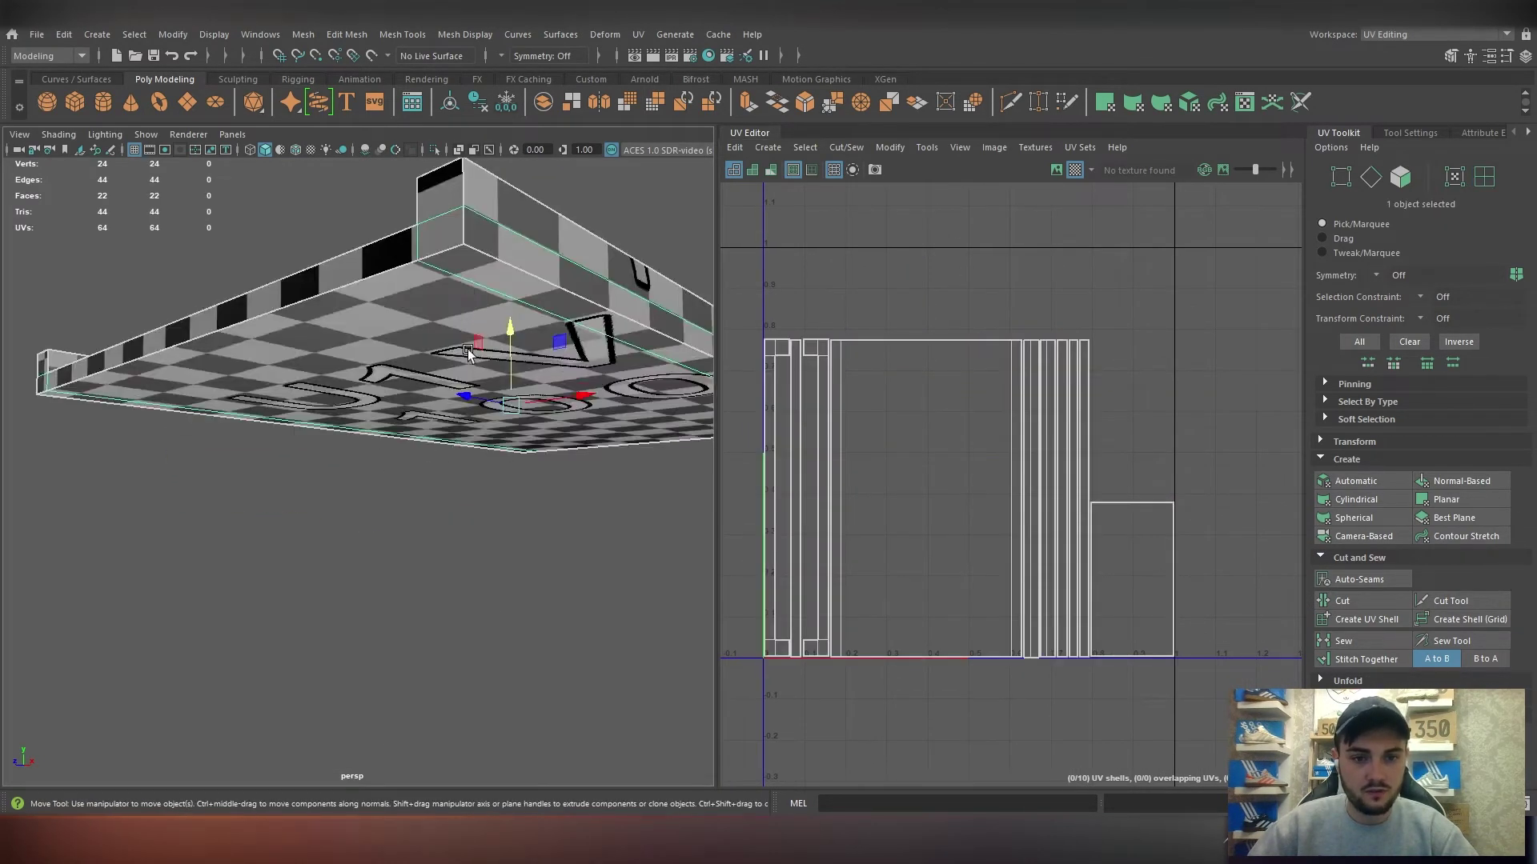
Examine the checker pattern on the road section's surface, ends and both raised borders.
left_click_drag(455, 349, 656, 450, "alt")
scroll(560, 453, "down", 6)
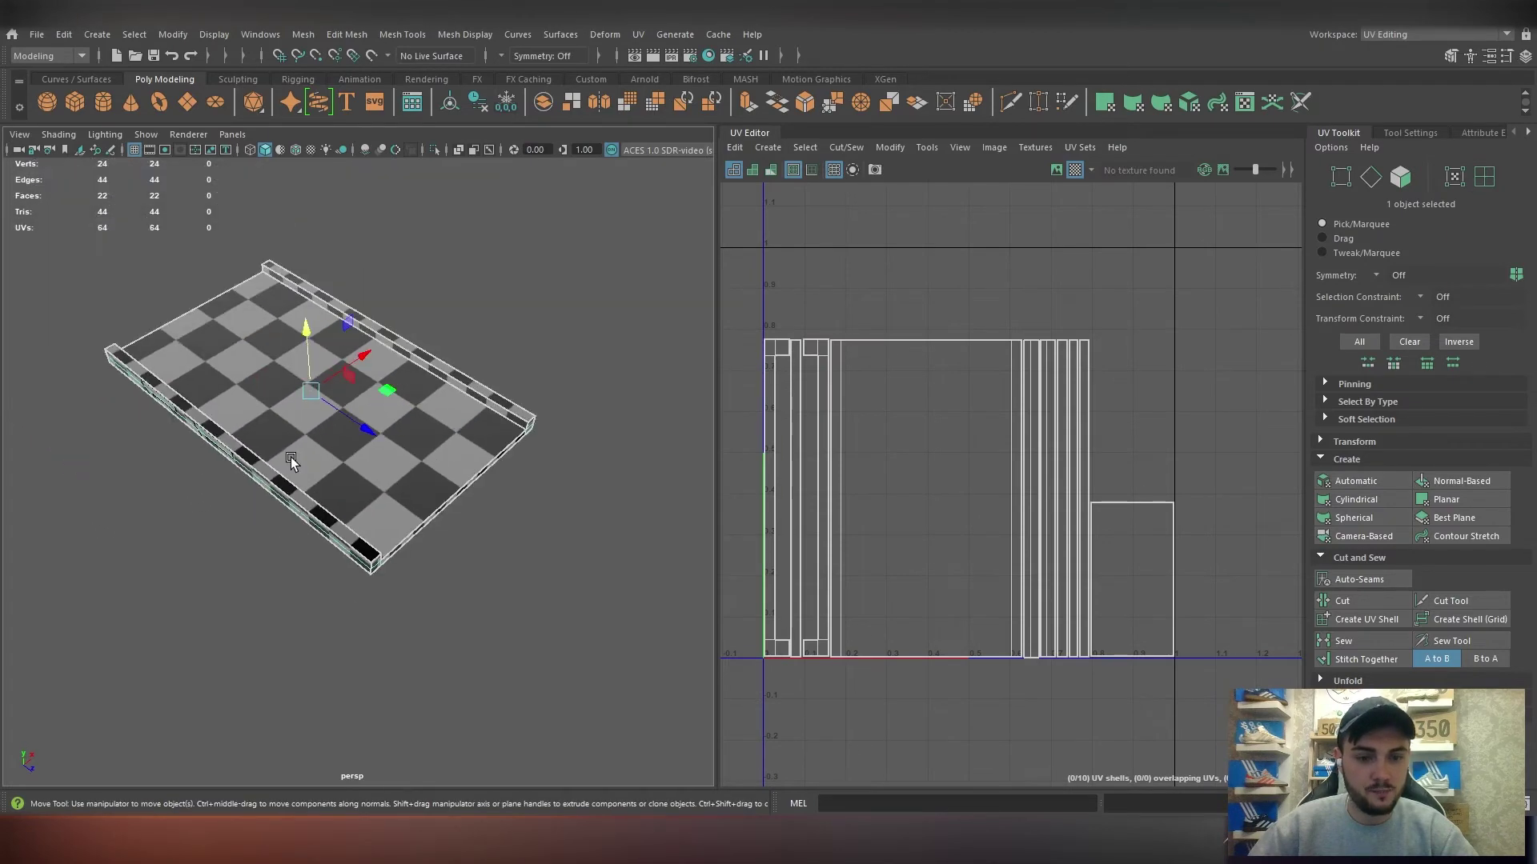
left_click_drag(291, 458, 488, 408, "alt")
scroll(330, 494, "up", 4)
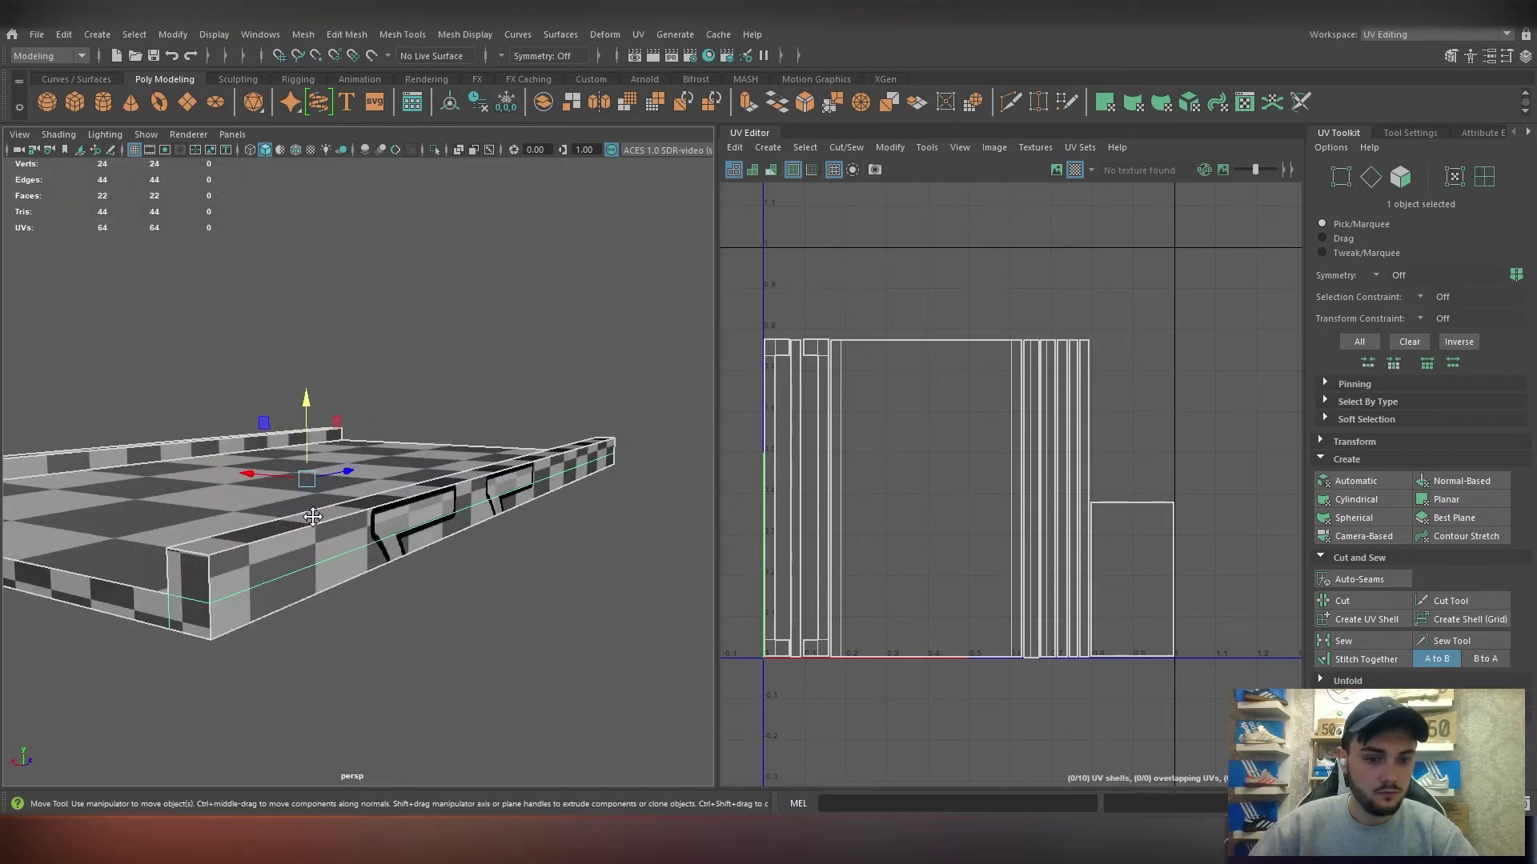
left_click_drag(314, 515, 268, 485, "alt")
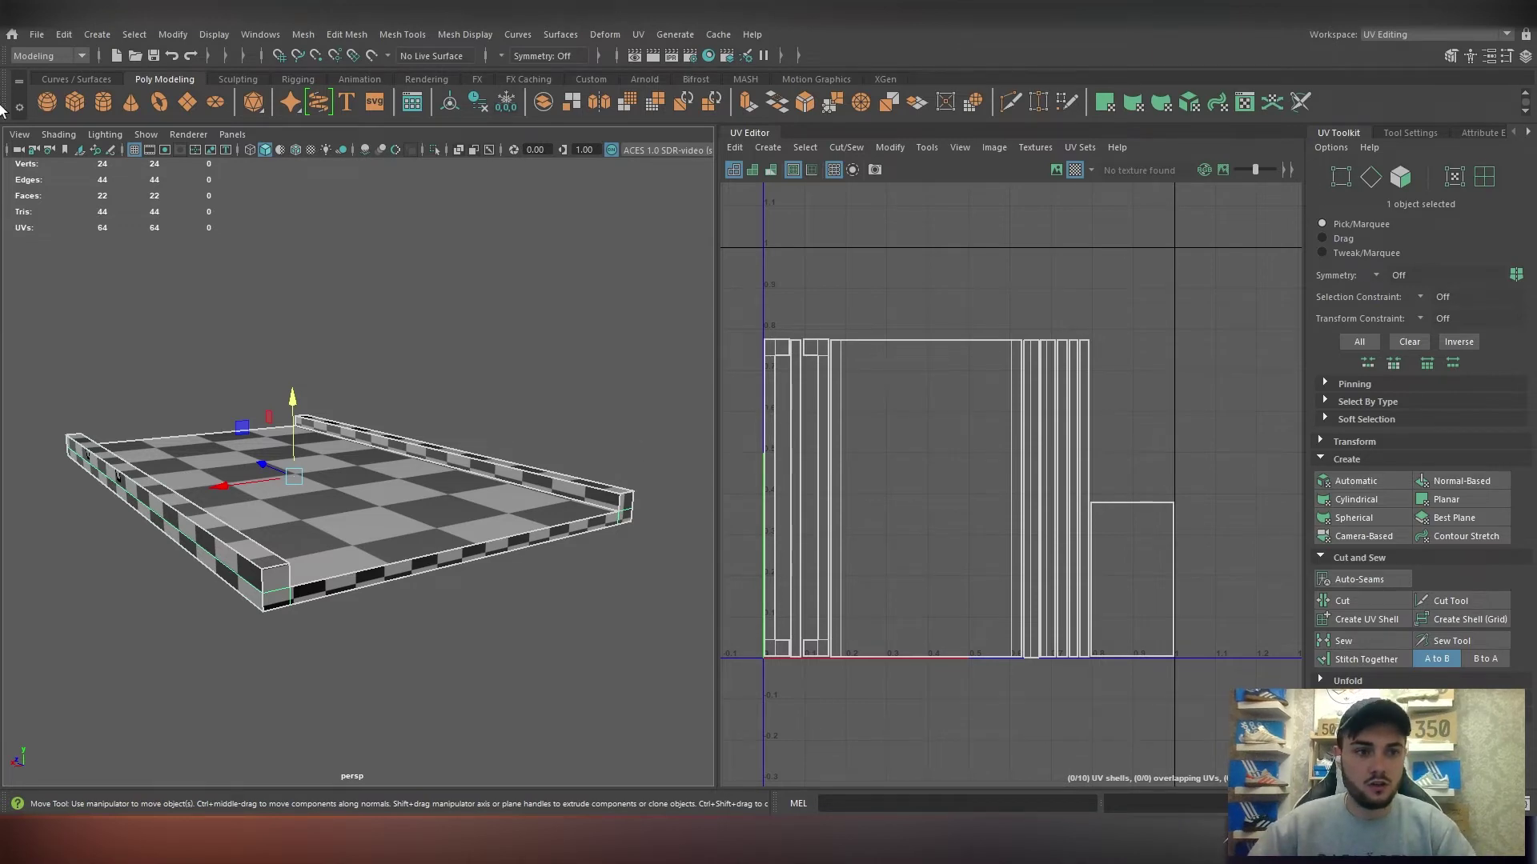
right_click_drag(357, 427, 404, 505)
right_click_drag(291, 496, 371, 398)
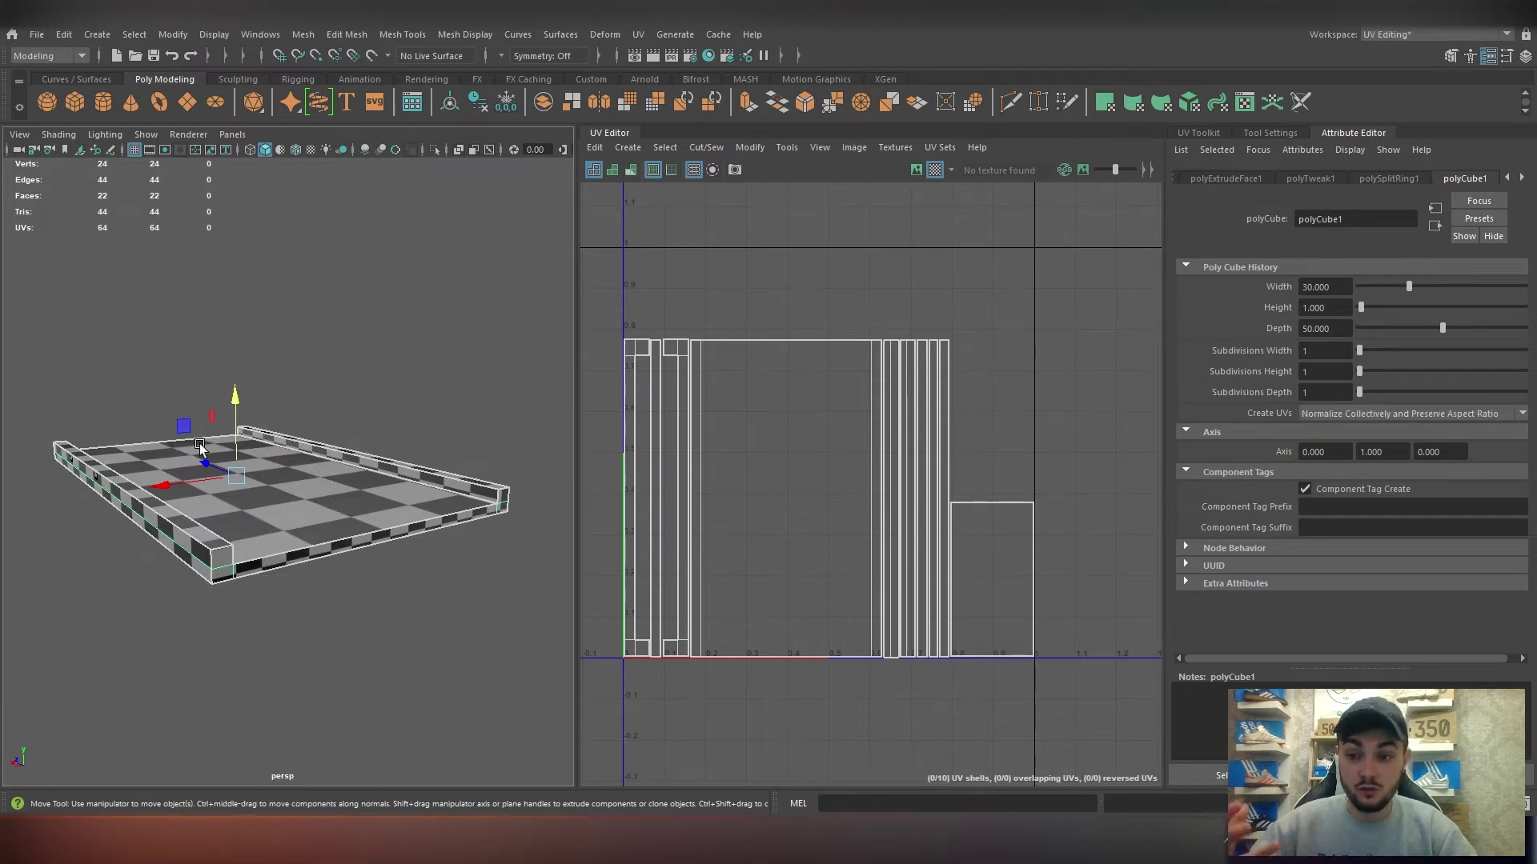
Begin exporting the selected road section as an FBX export with the file name "MarioKart Track .fbx".
left_click(37, 34)
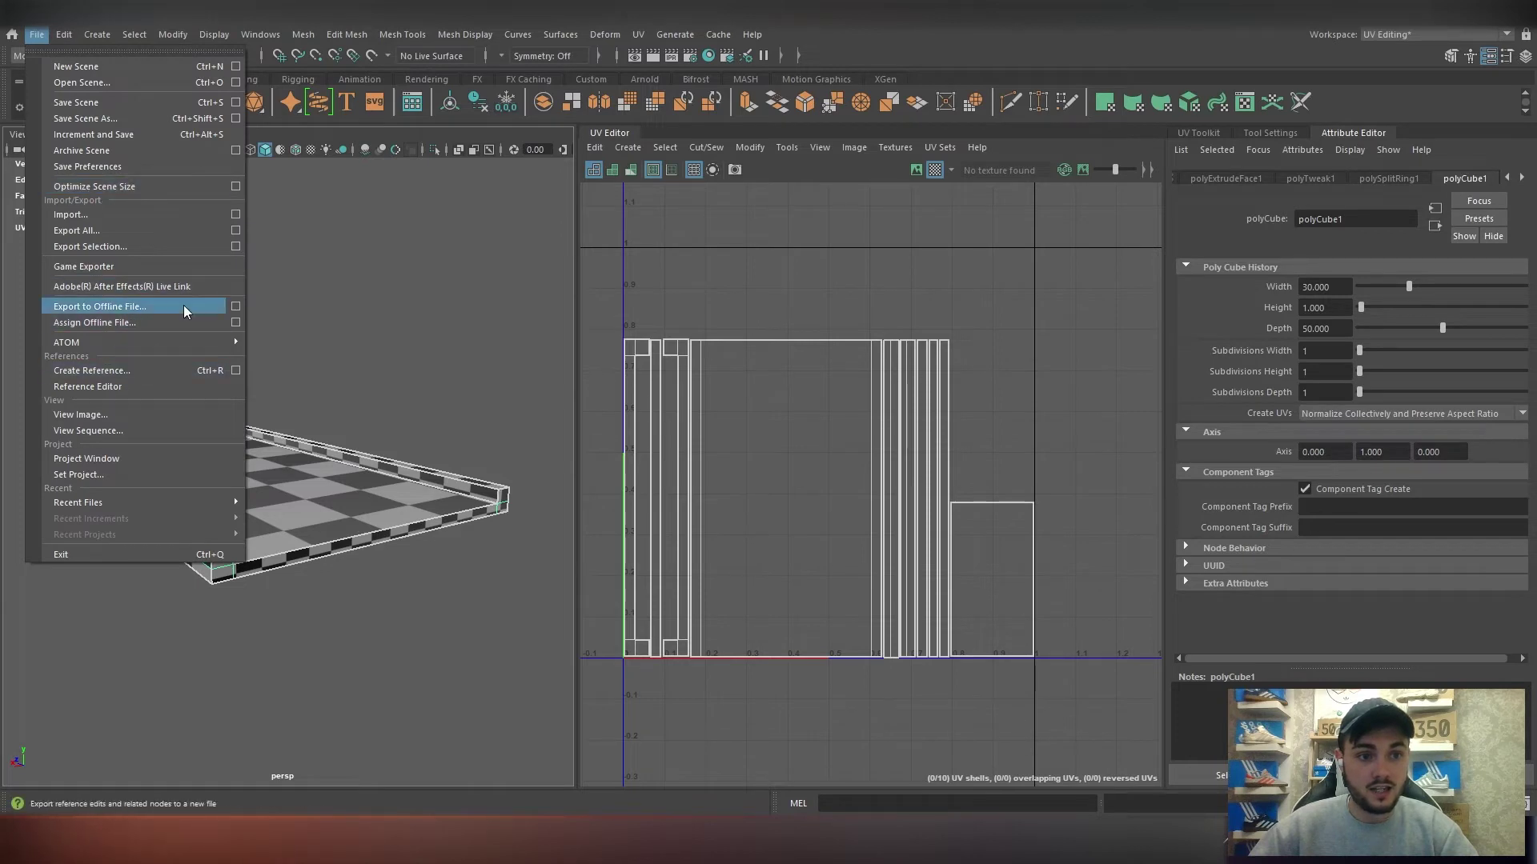
left_click(94, 246)
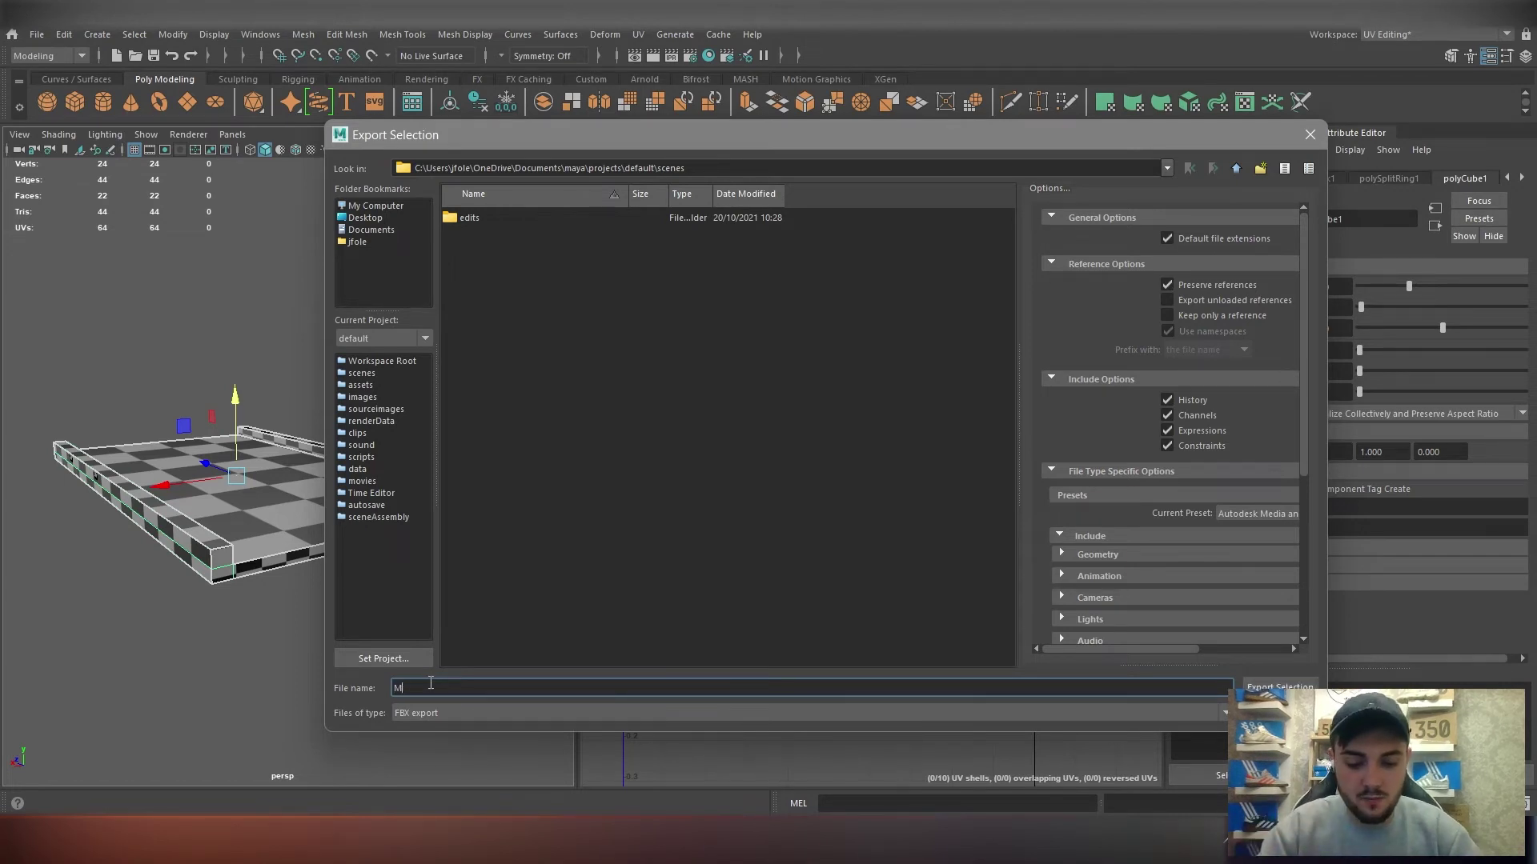
type("Mario Kar")
key("BackSpace")
key("BackSpace")
key("BackSpace")
key("BackSpace")
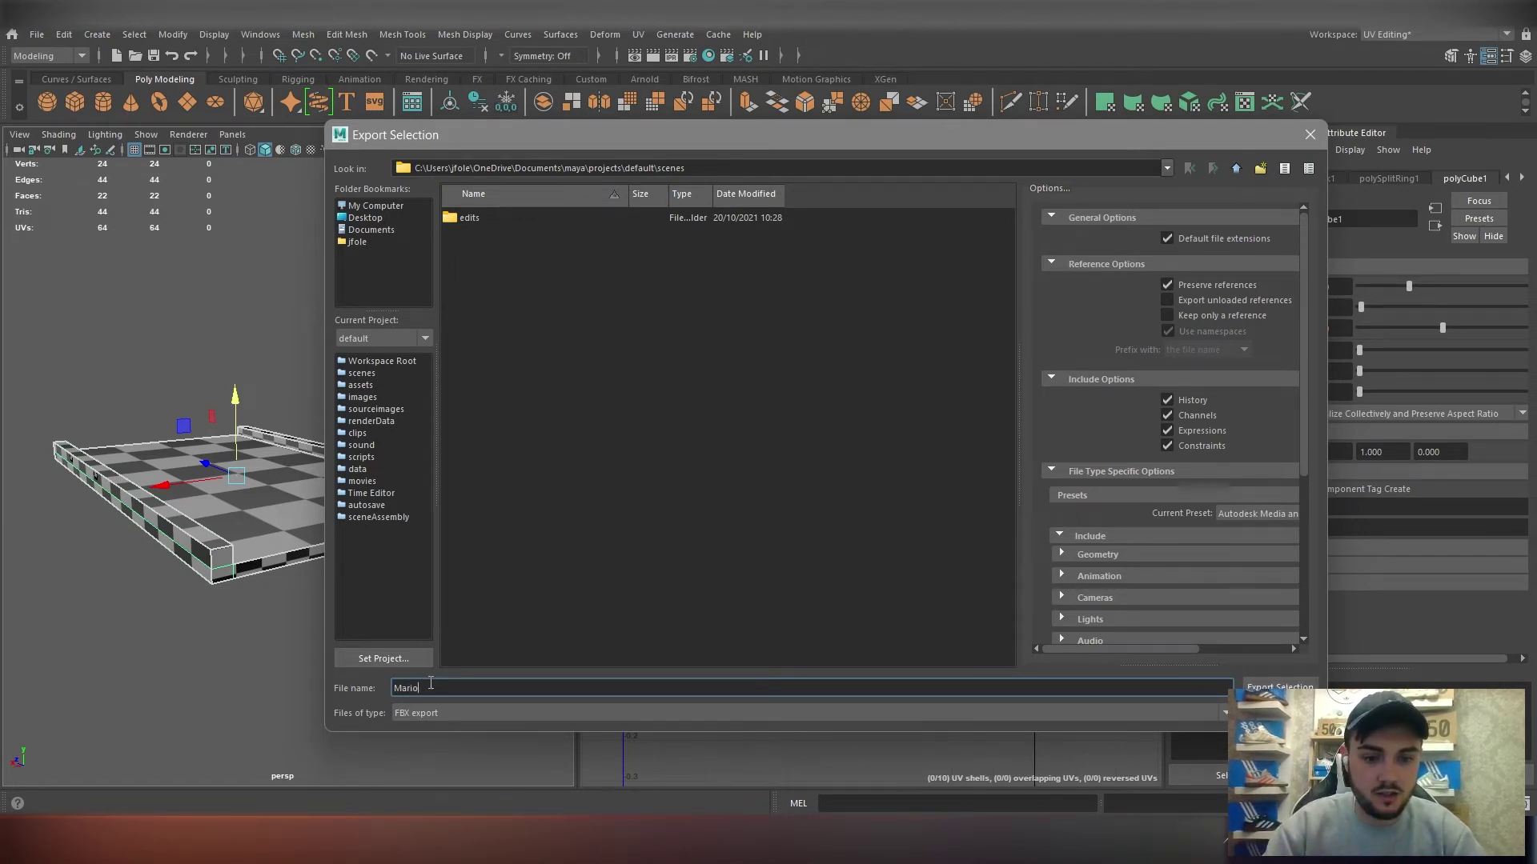
type("Kart Tra")
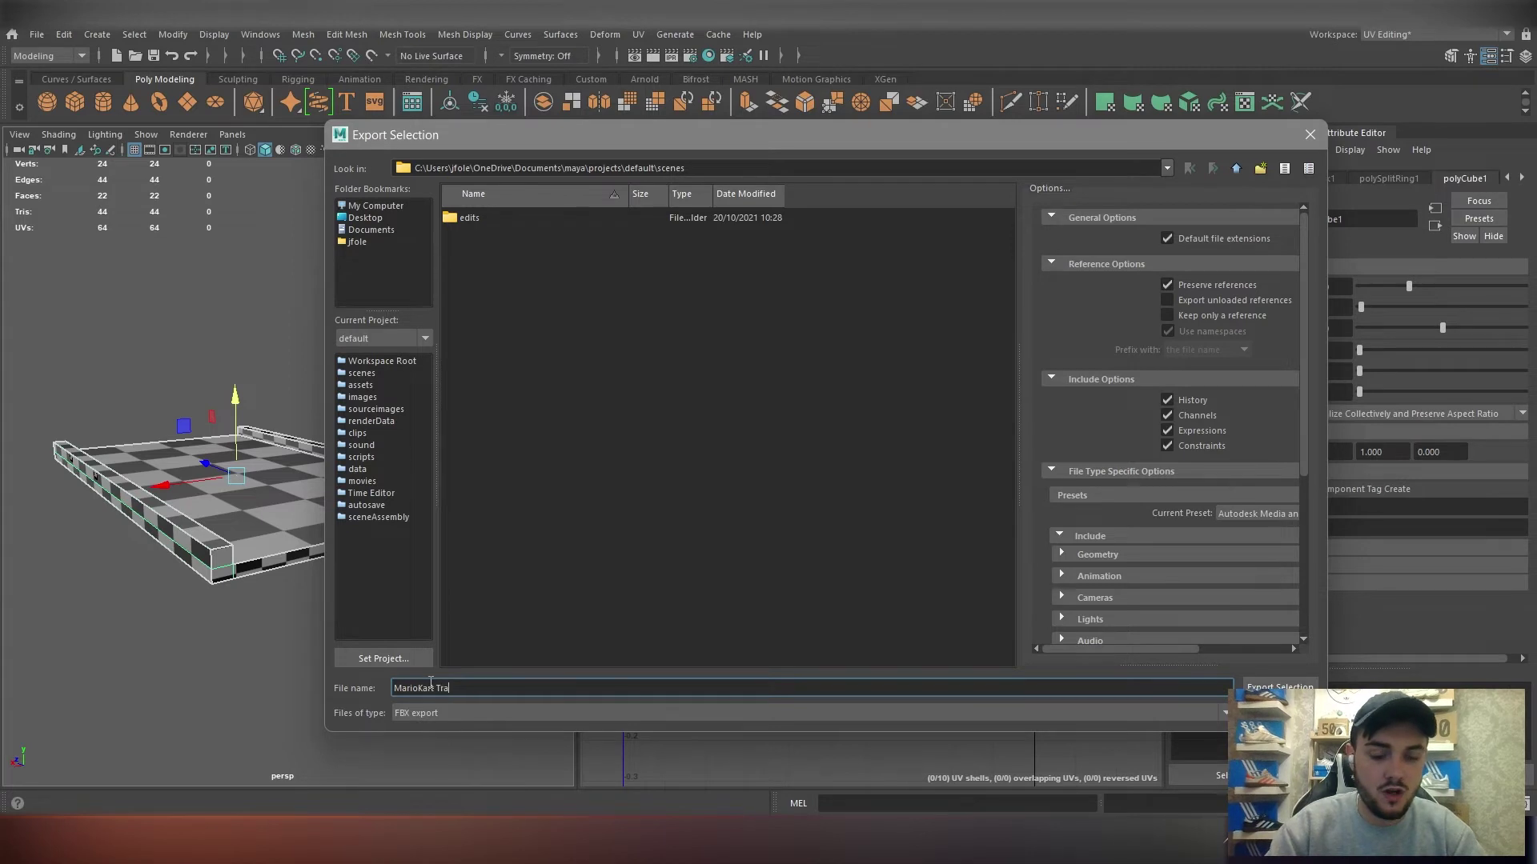
type("ck .fbx")
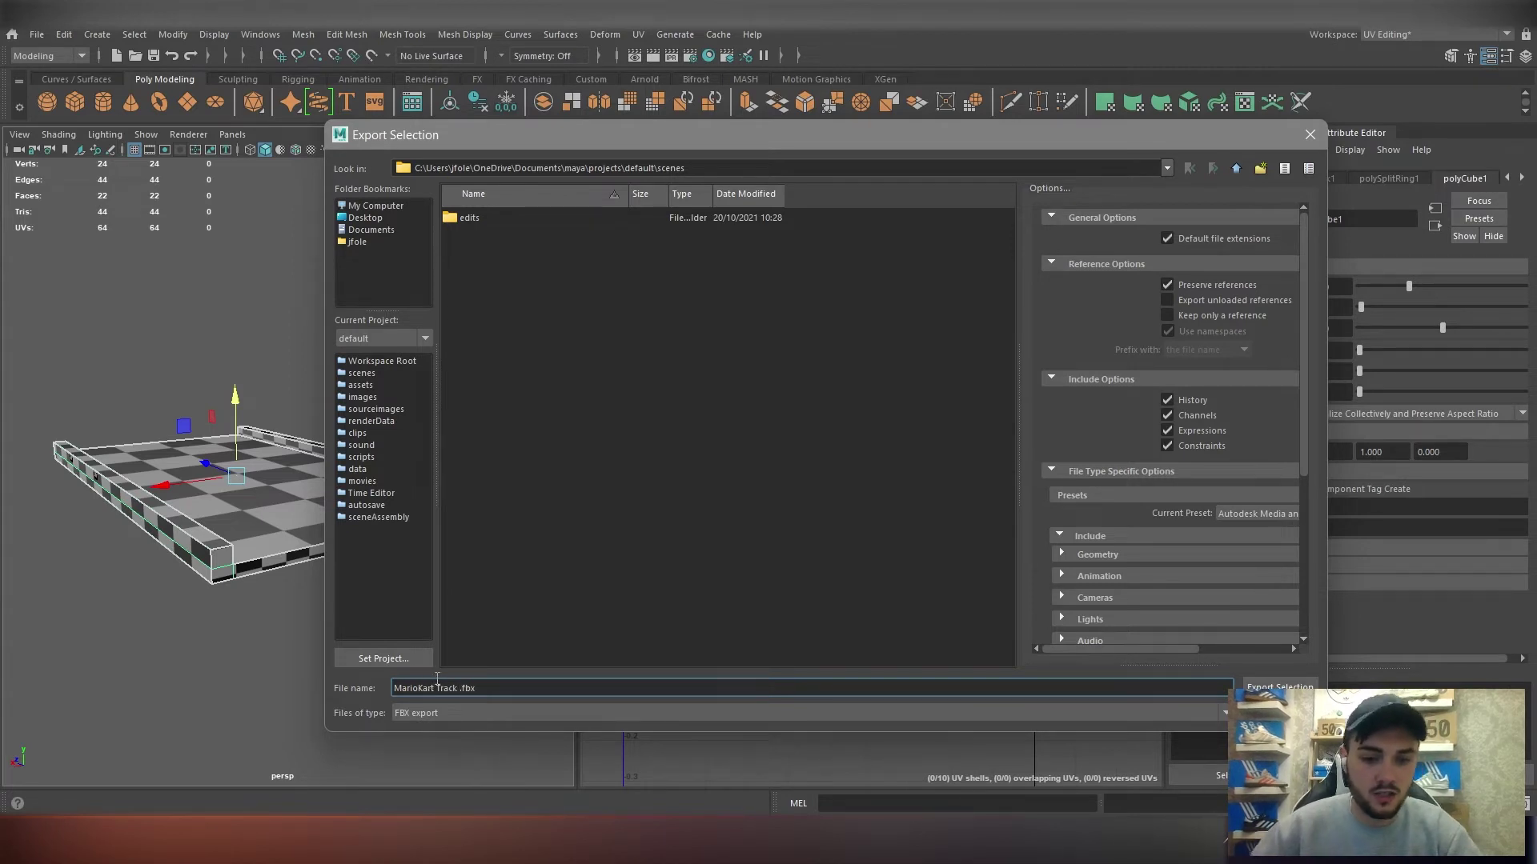
Review the file name's extension and the available export file types, and leave the export without saving.
left_click(484, 690)
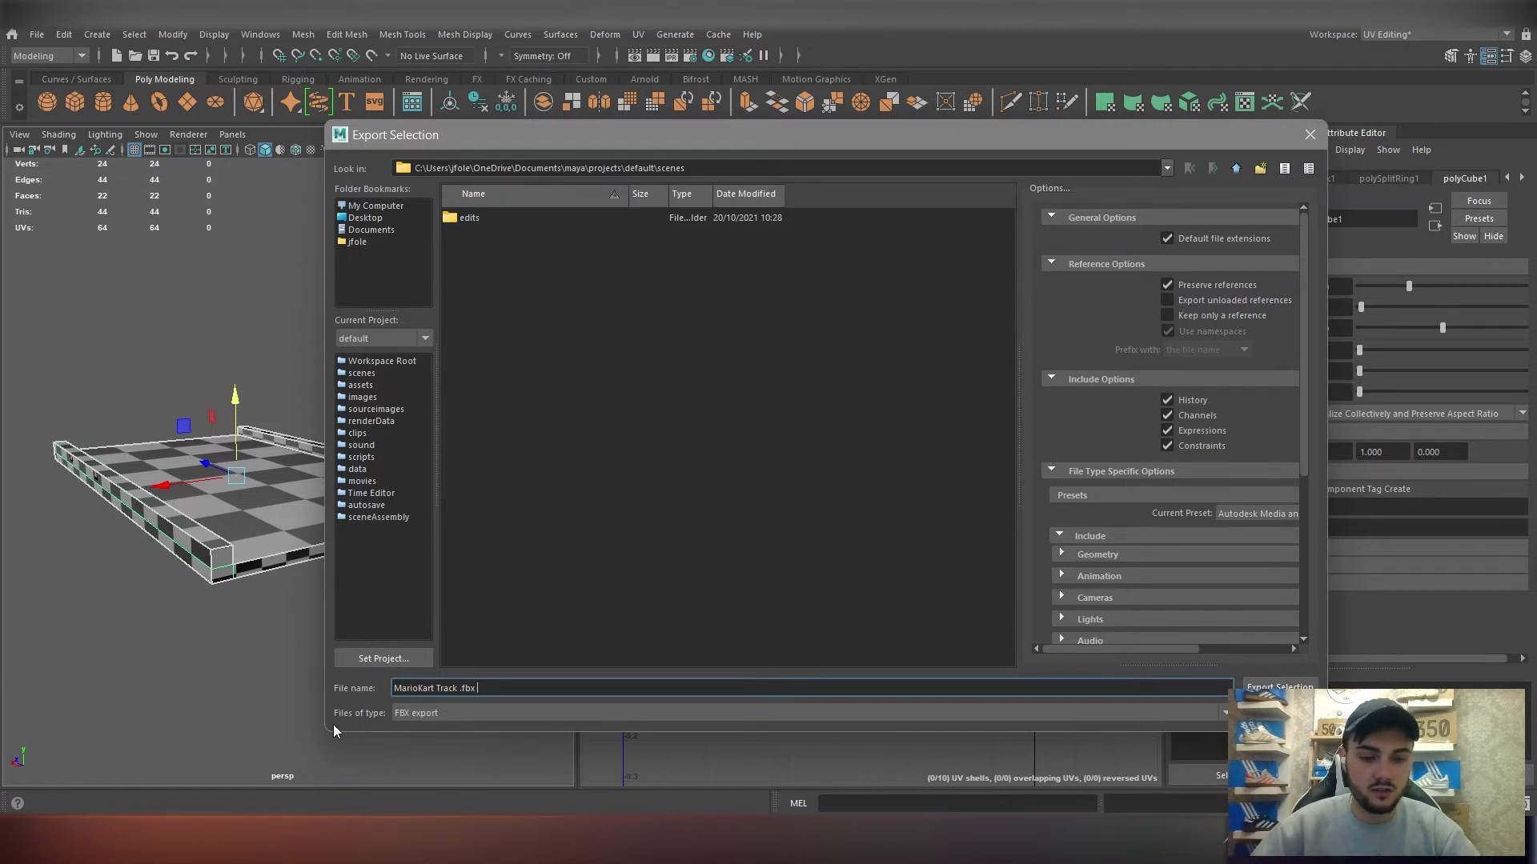
left_click_drag(478, 690, 462, 690)
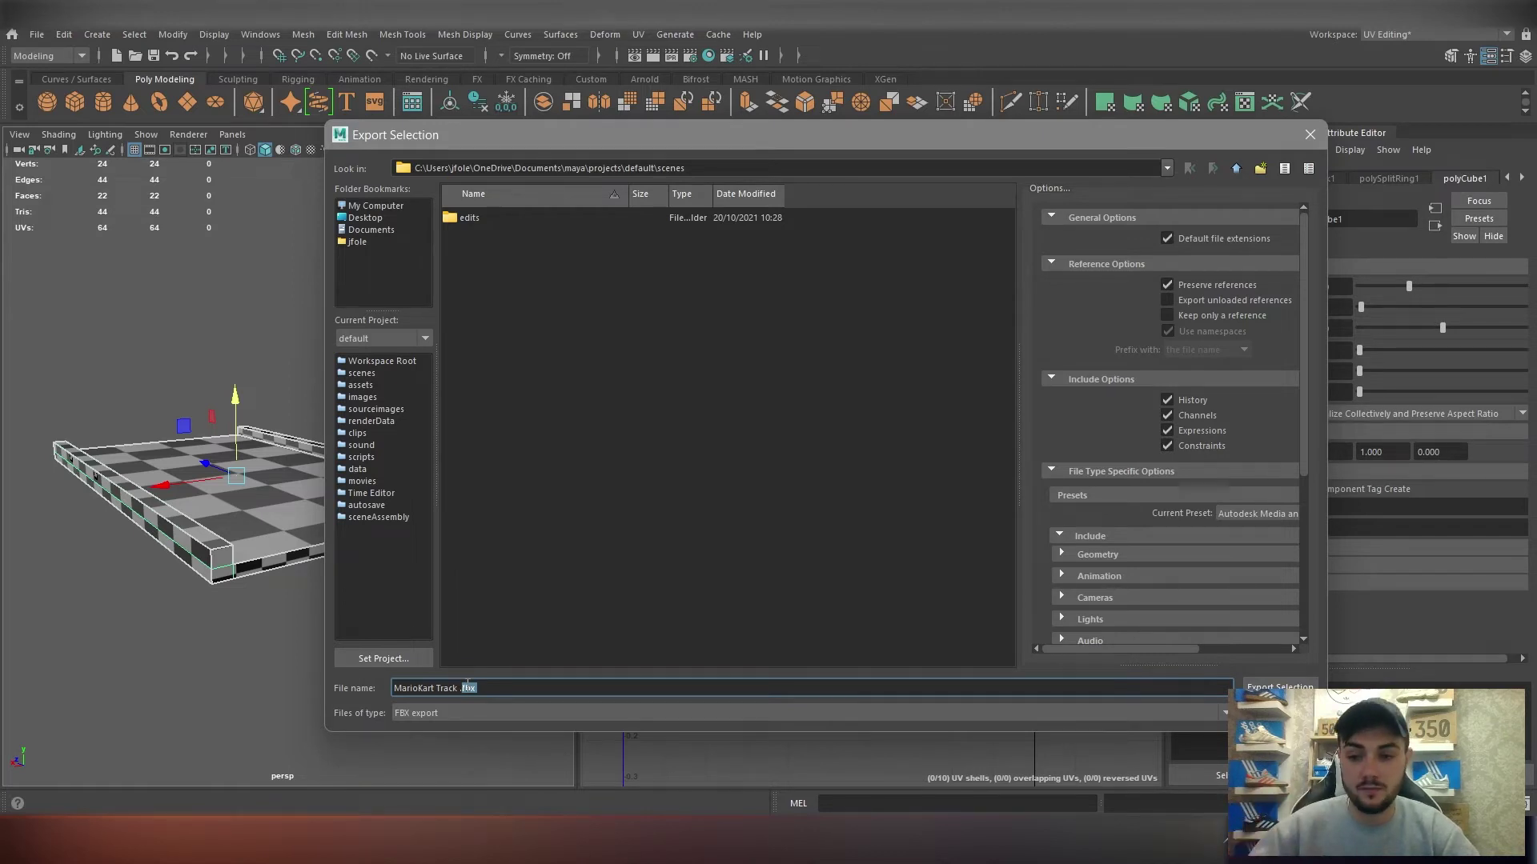
left_click(505, 686)
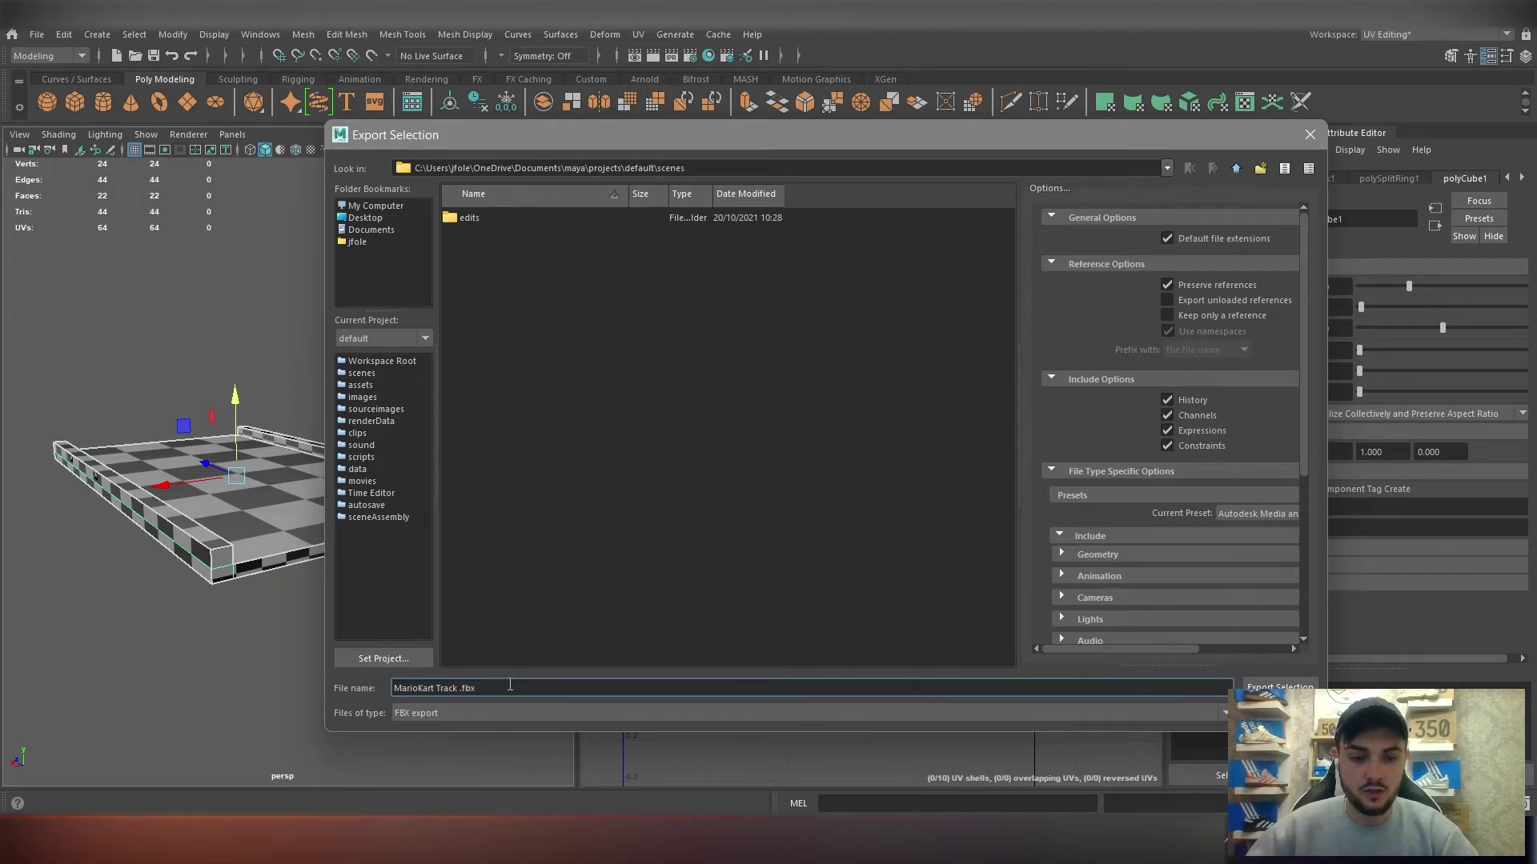
left_click(495, 713)
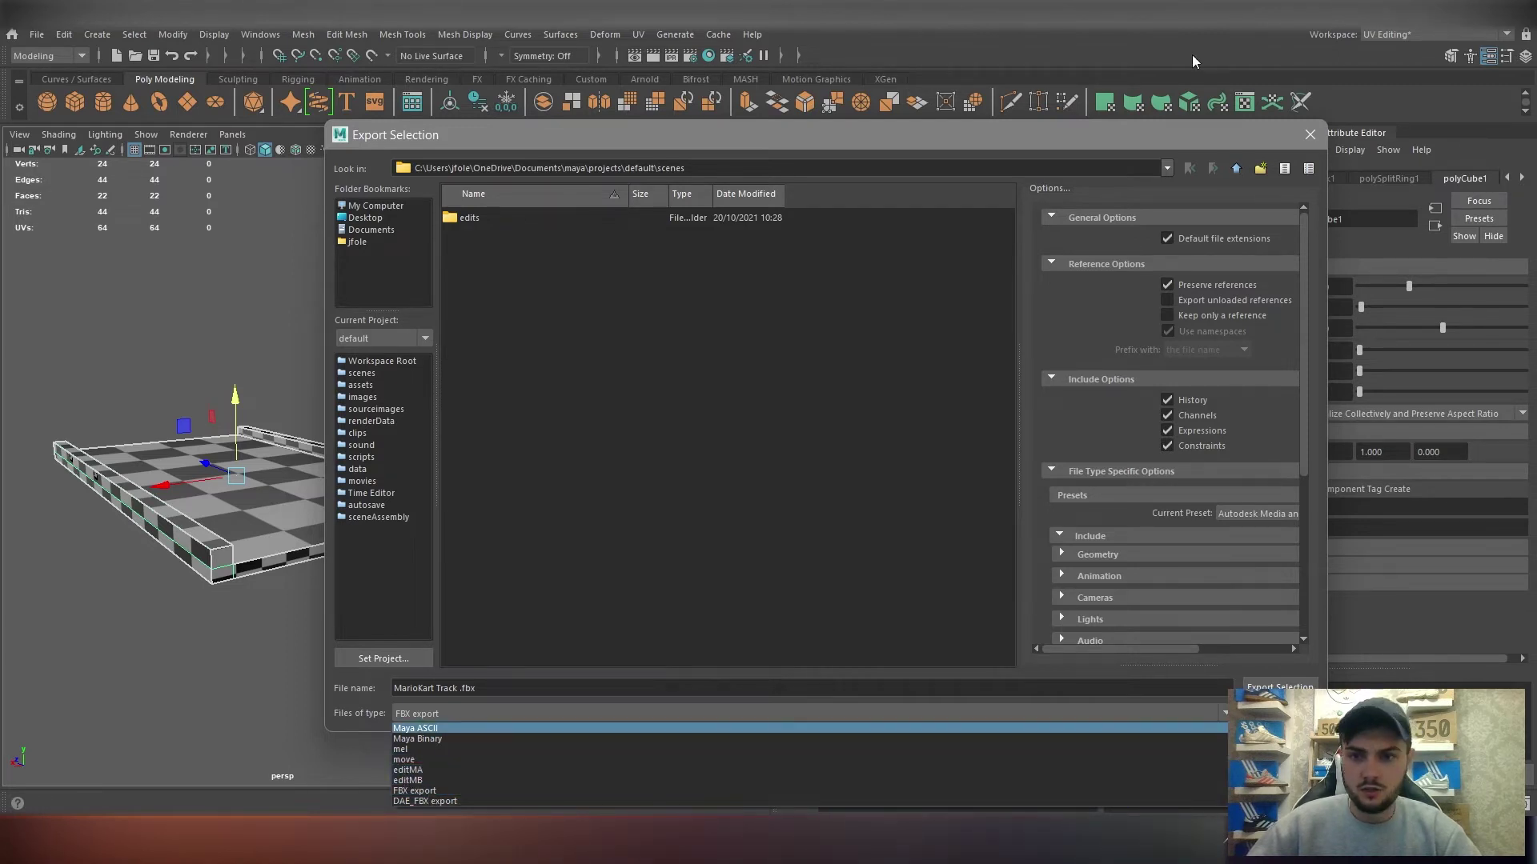
left_click(849, 364)
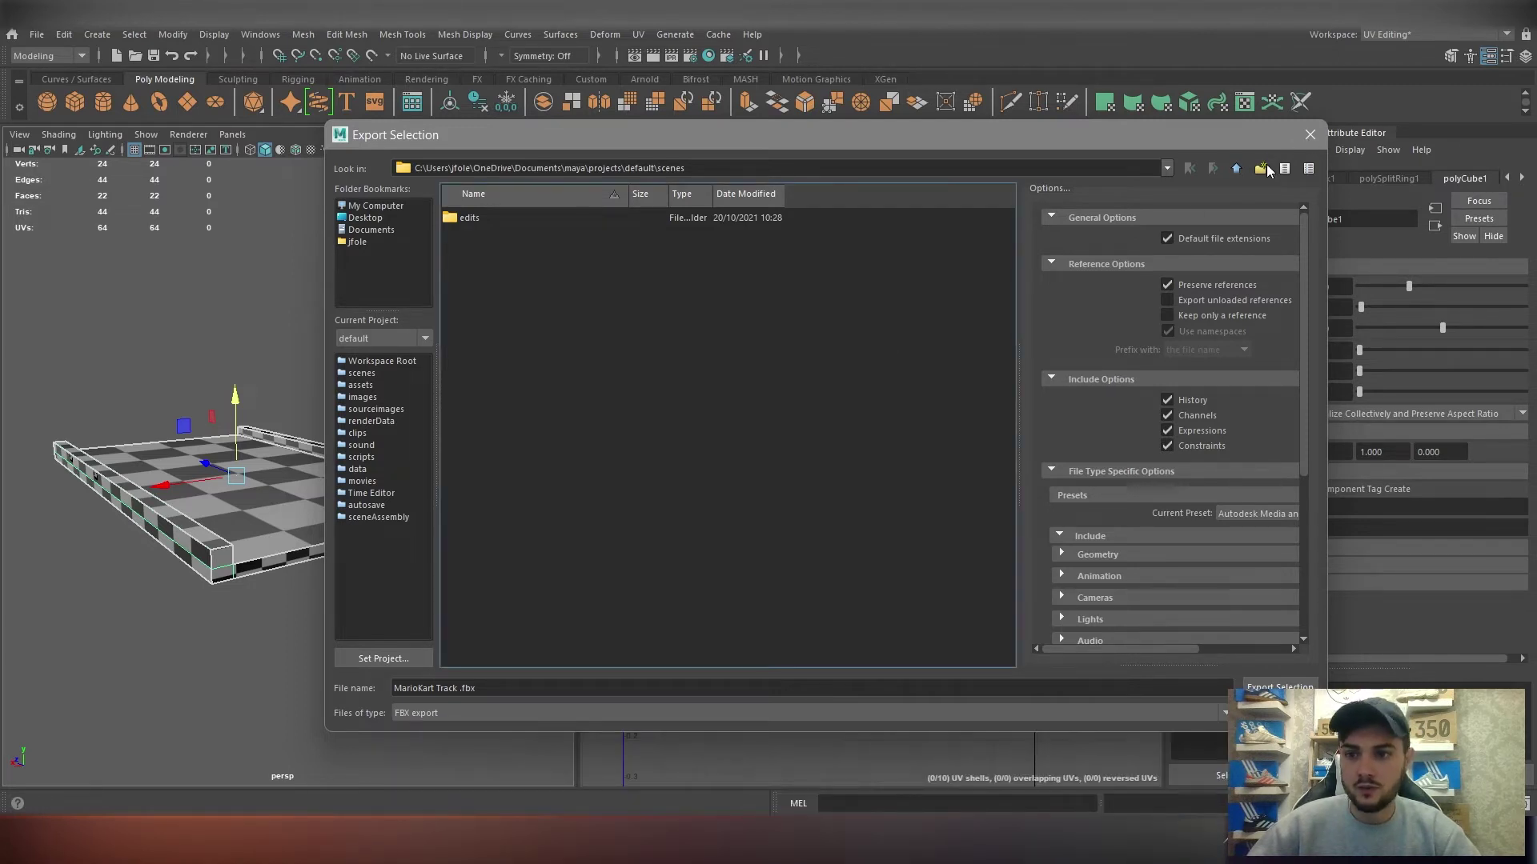
left_click(1309, 135)
Find the FBX plug-ins in the Plug-in Manager and enable Loaded and Auto load for gameFbxExporter.mll and fbxmaya.mll.
left_click(274, 34)
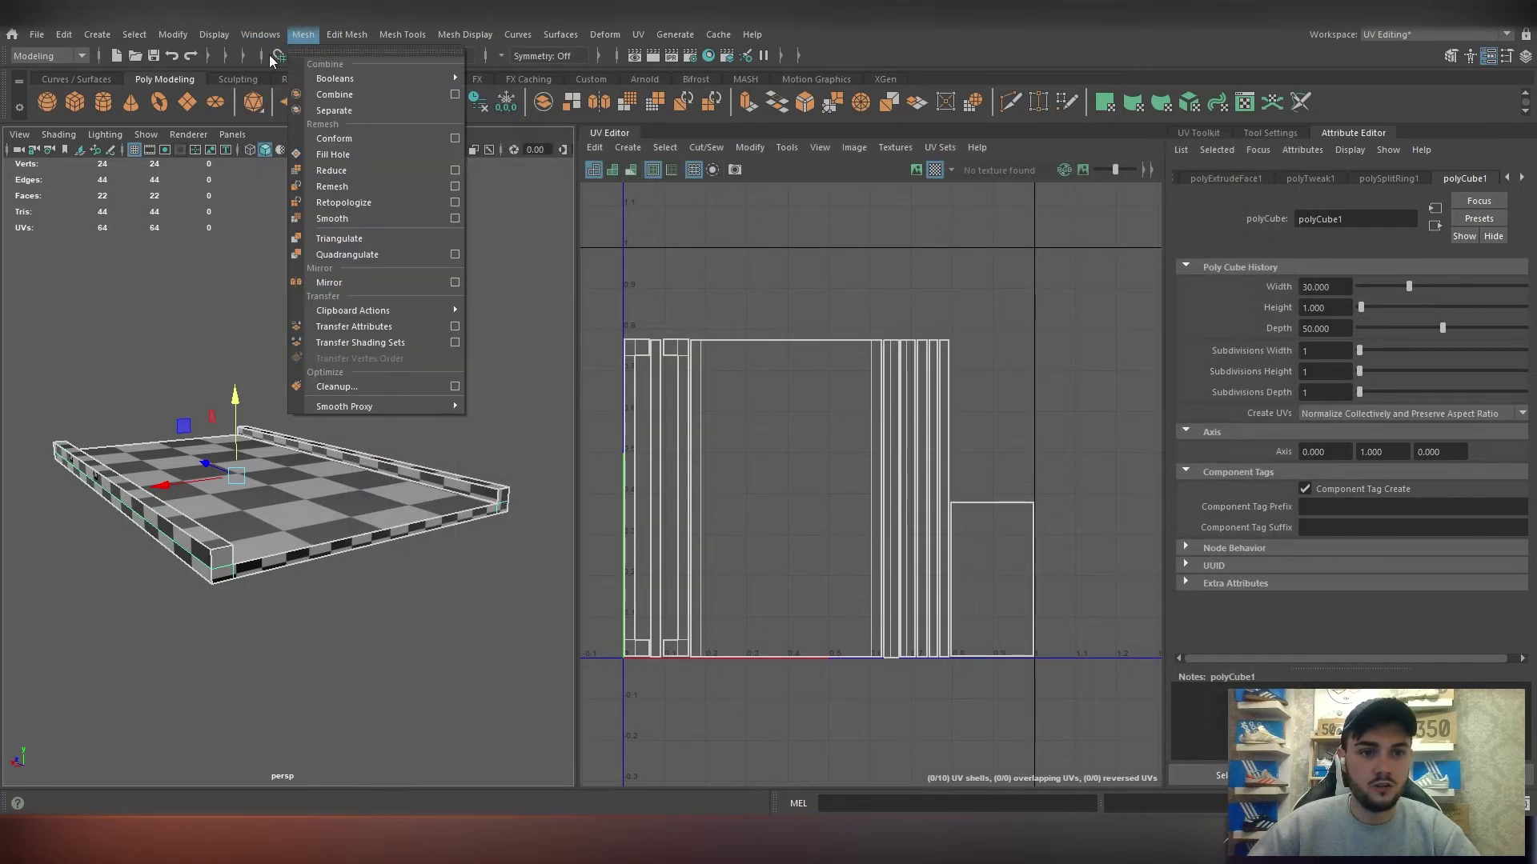
mouse_move(312, 210)
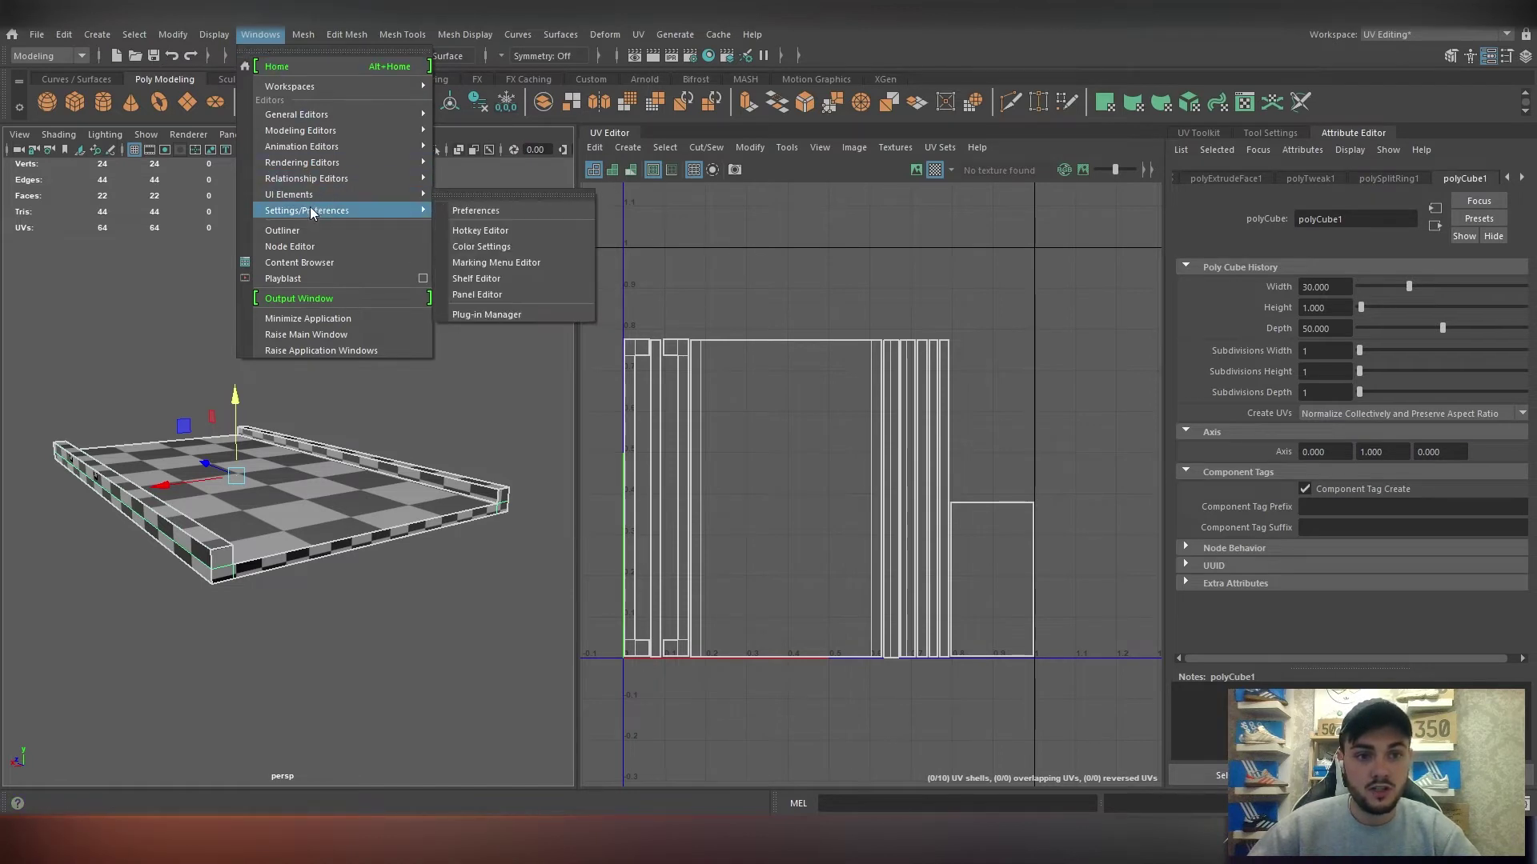
left_click(473, 315)
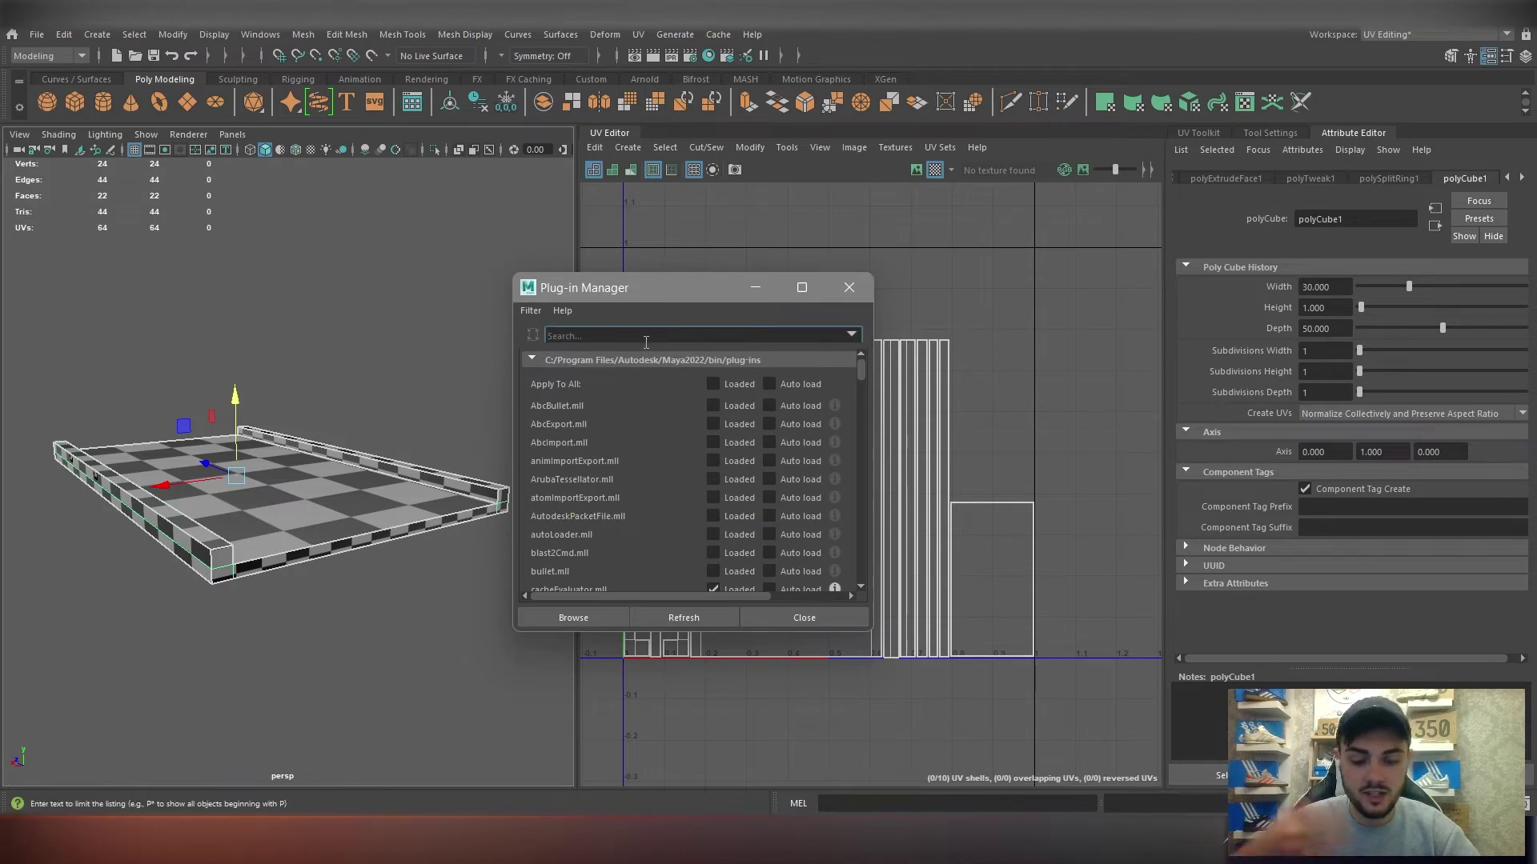
type("fbx")
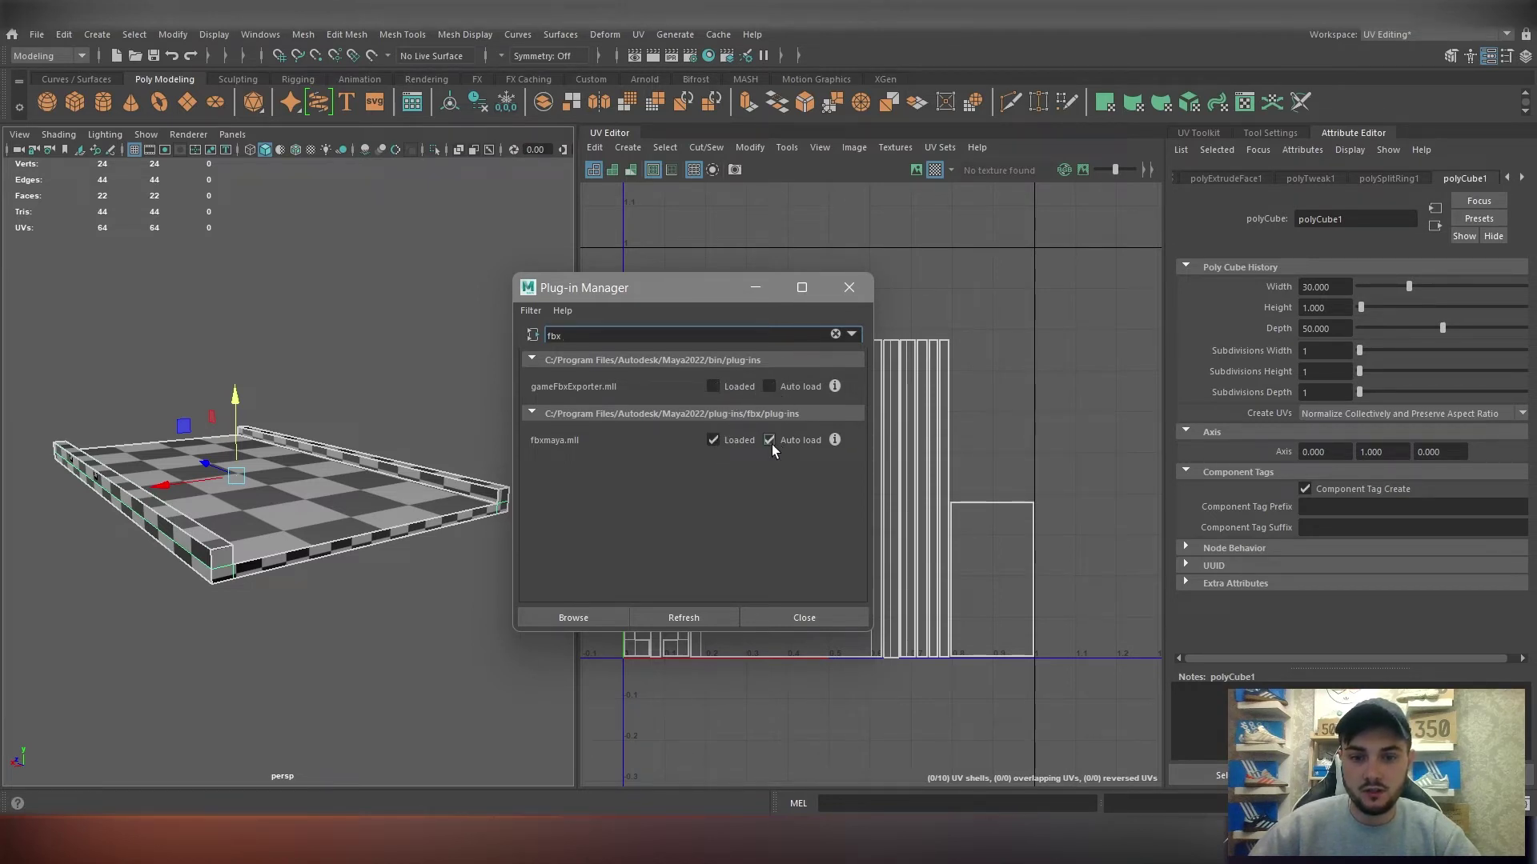
left_click(713, 386)
left_click(713, 439)
left_click(769, 387)
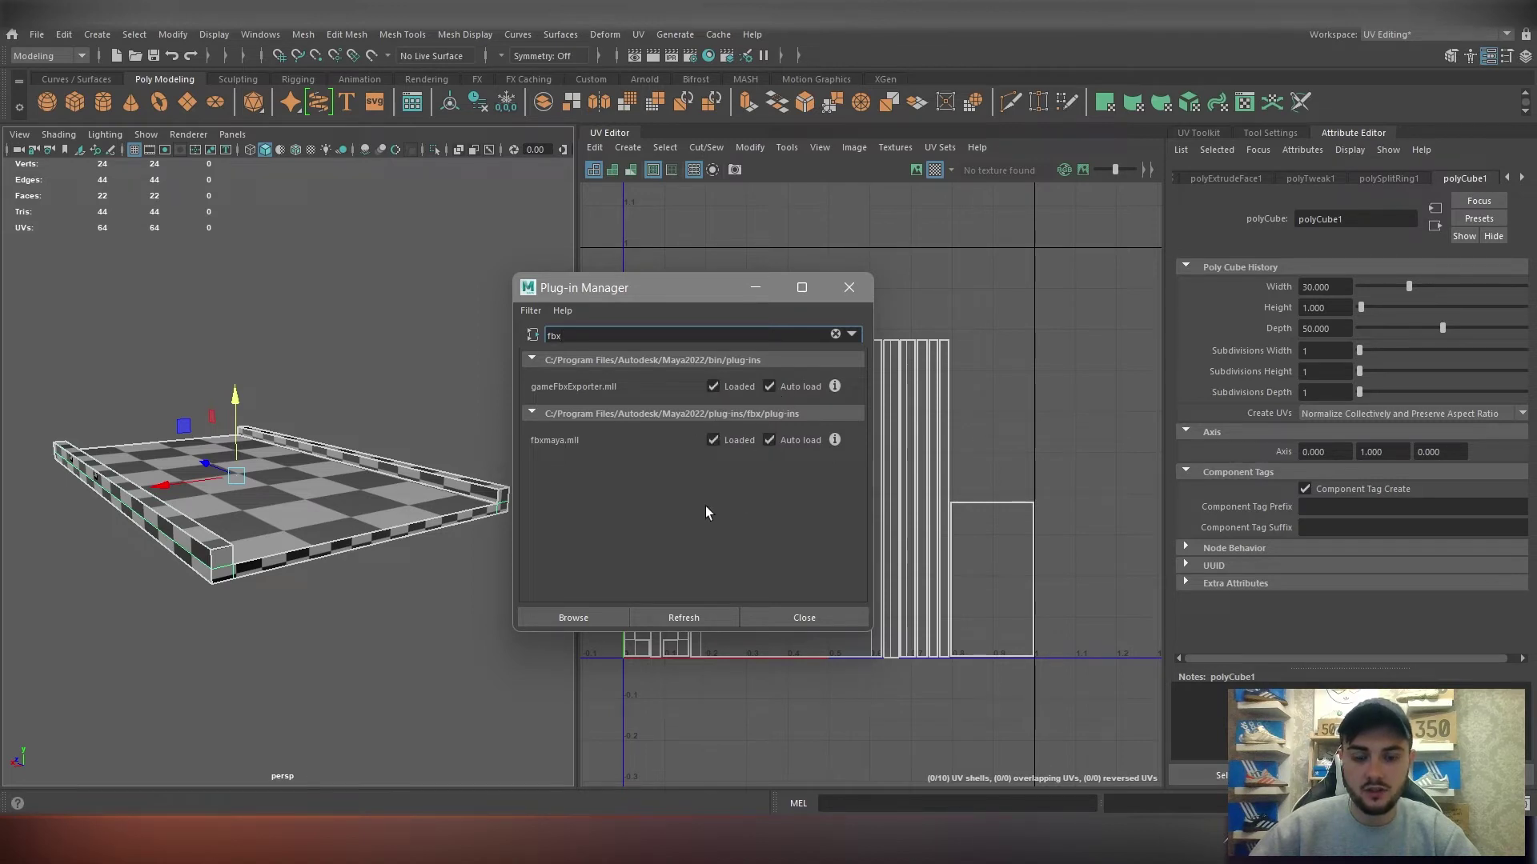
Filter the plug-ins by "obj", enable Loaded and Auto load for objExport.mll, refresh the list and close the Plug-in Manager.
type("ob")
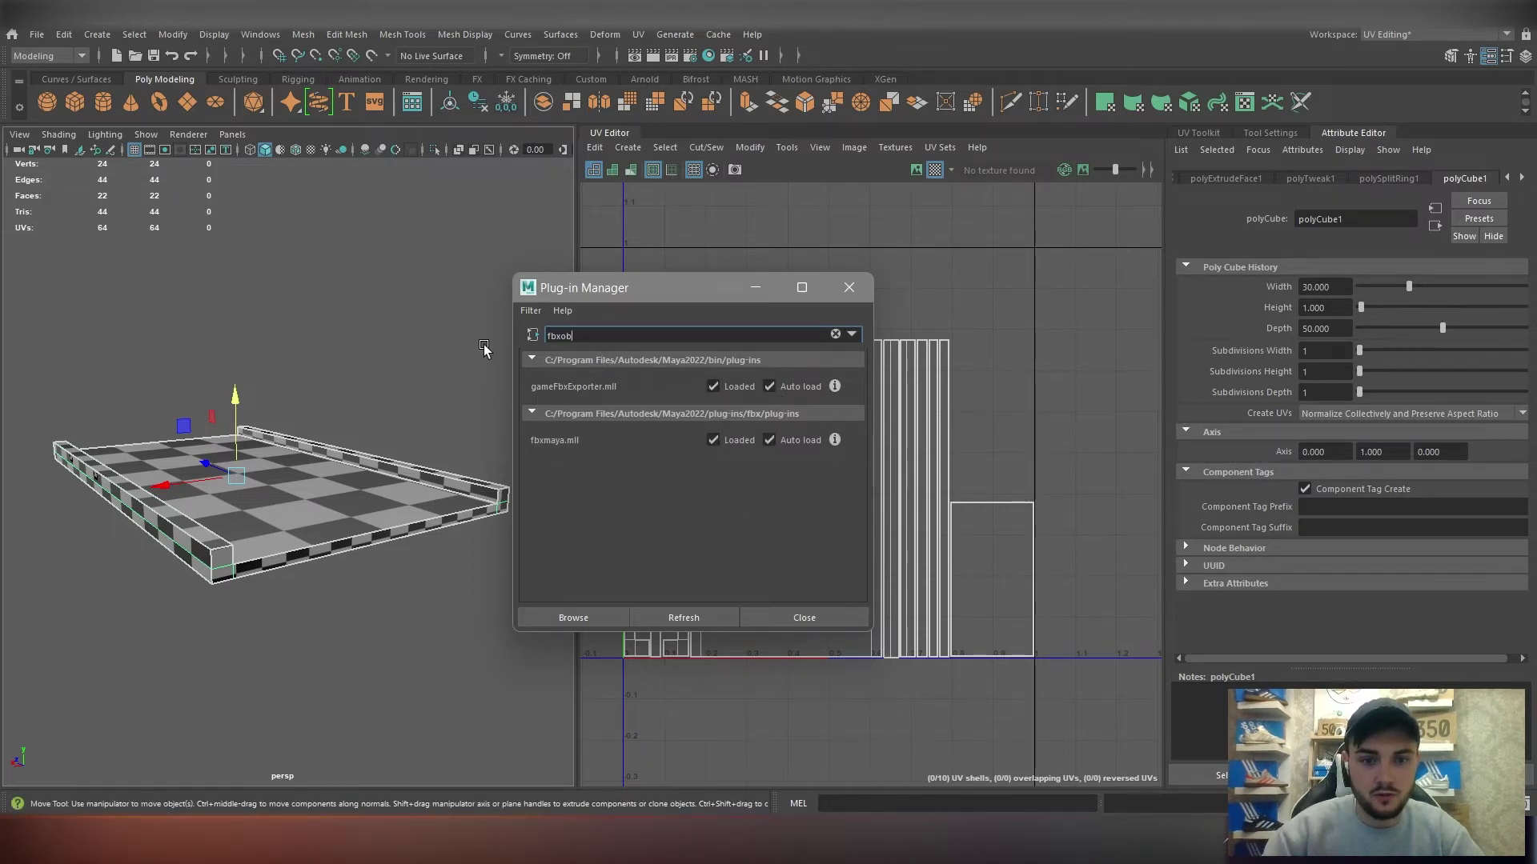
key("BackSpace")
type("o")
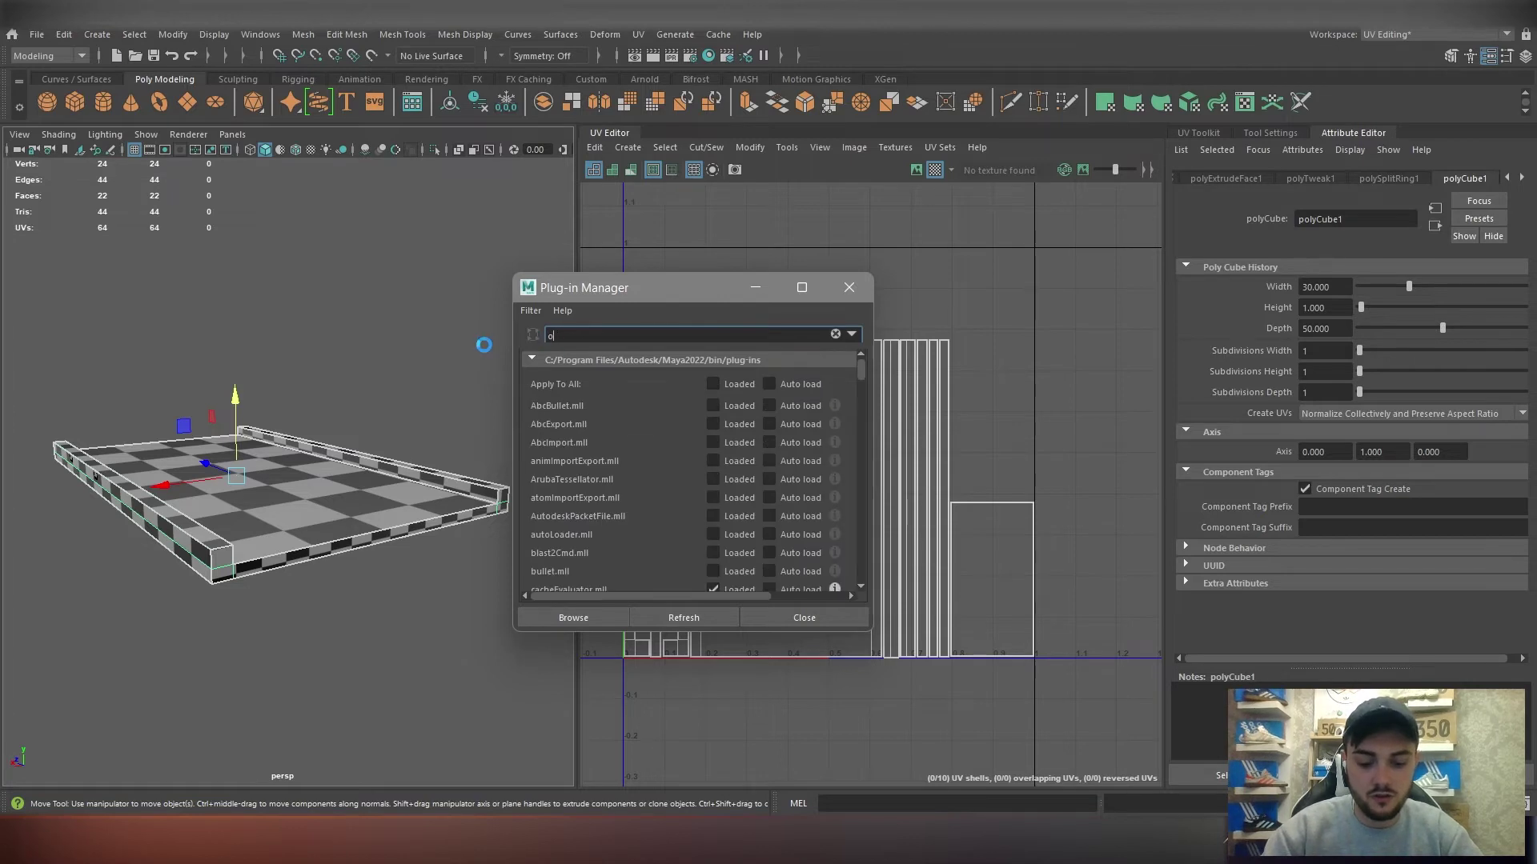
type("bj")
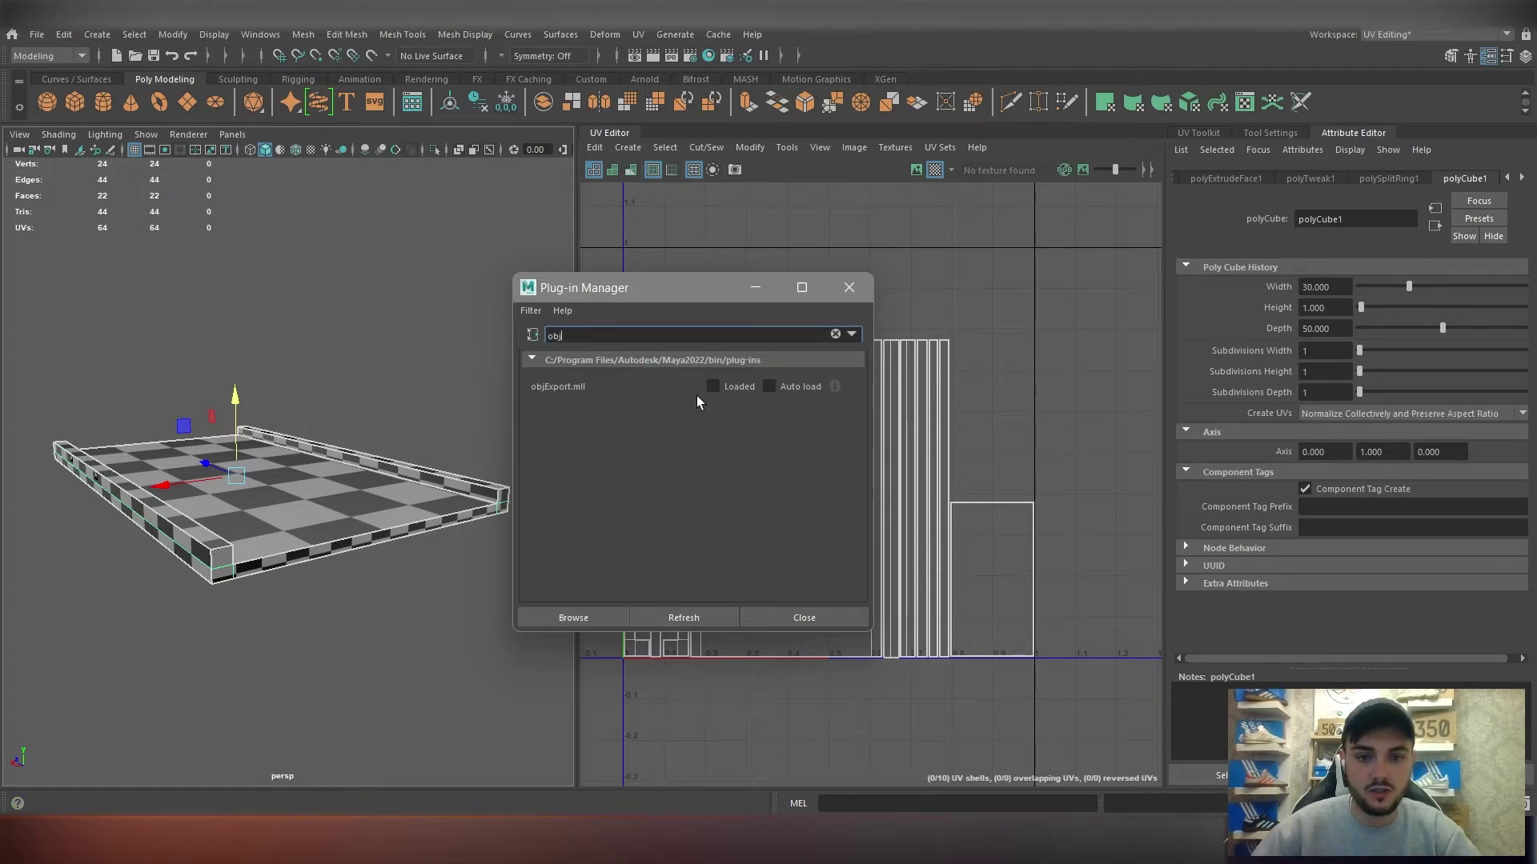
left_click(767, 391)
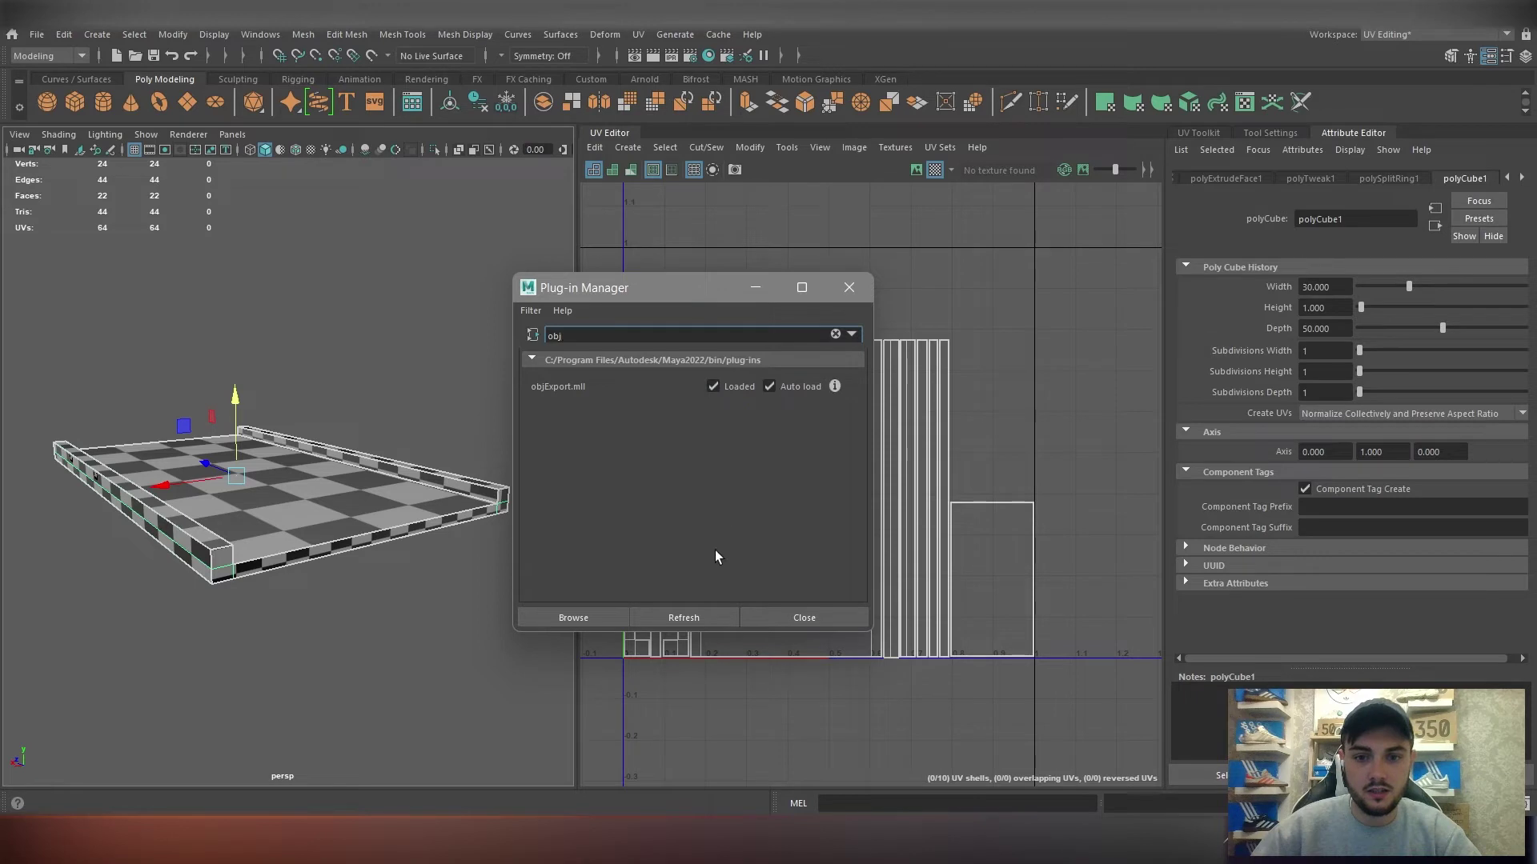
left_click(673, 617)
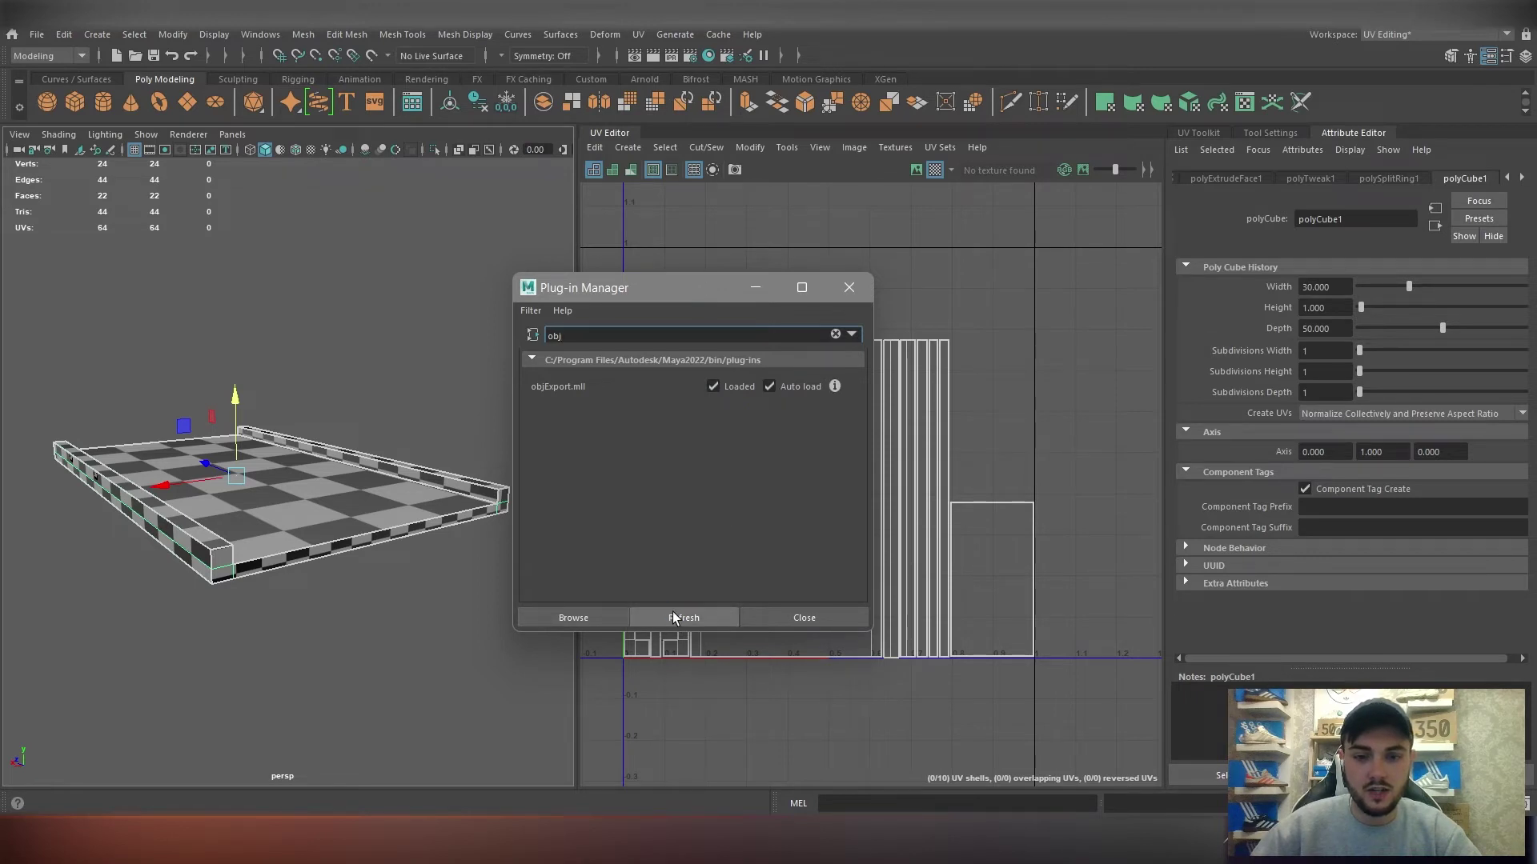
left_click(800, 617)
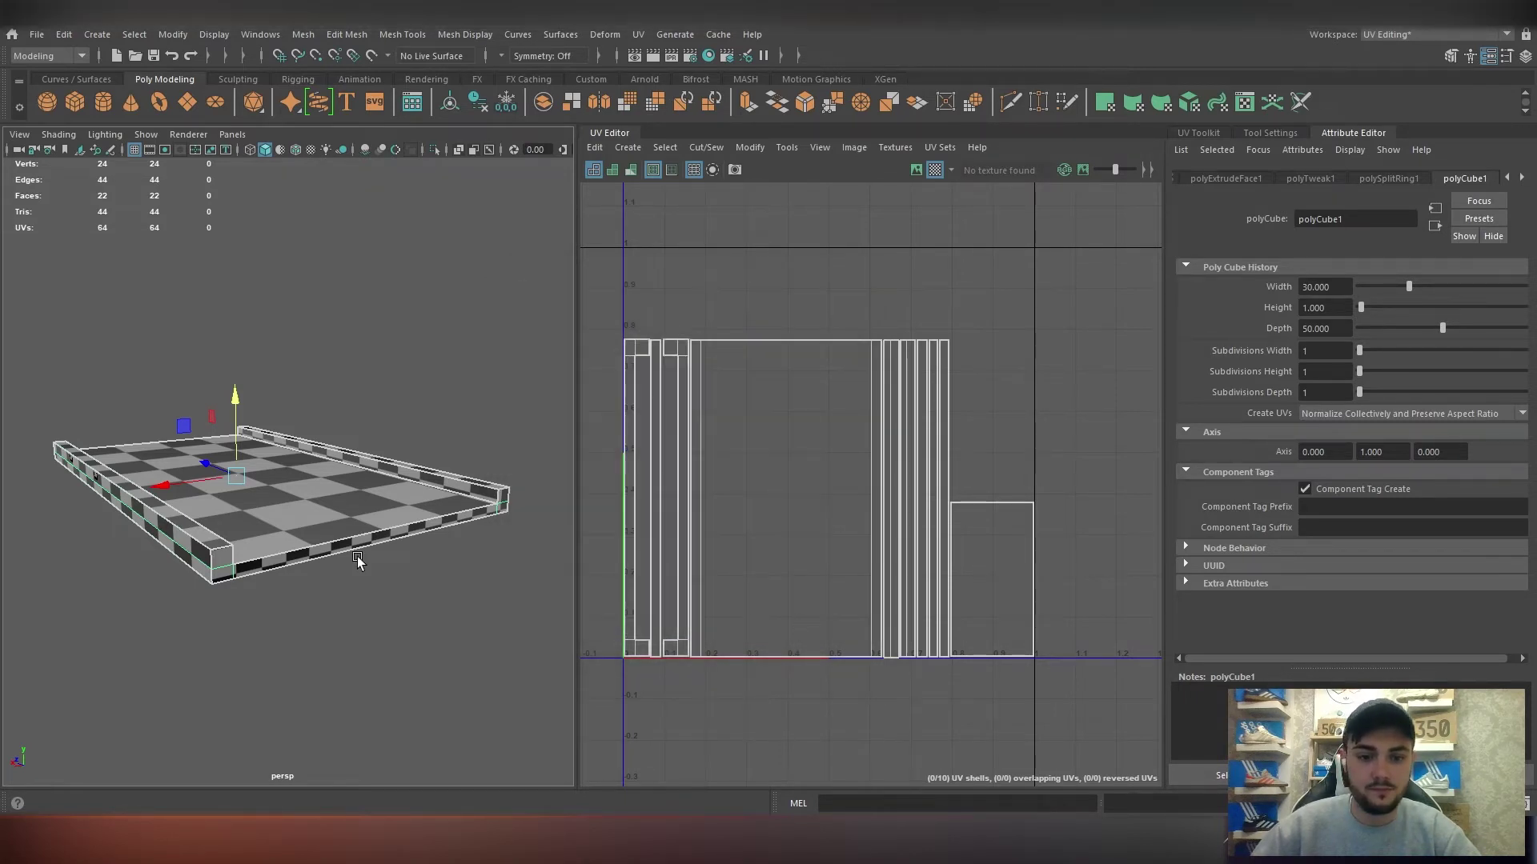
Export the selected road section as an FBX export with the file name "MarioKartTrack .fbx".
left_click(37, 35)
left_click(117, 245)
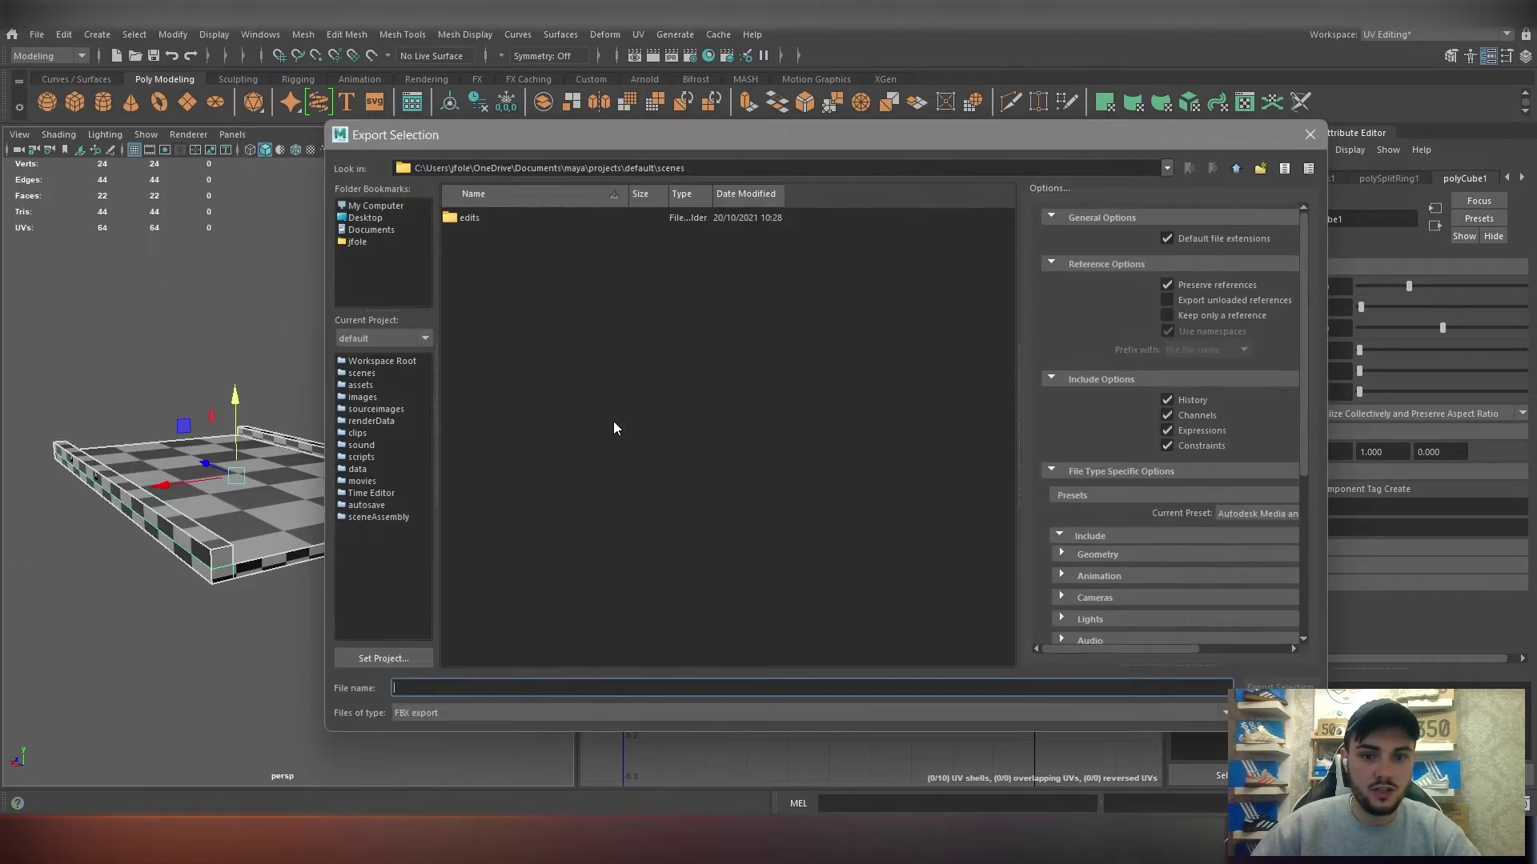
left_click(448, 713)
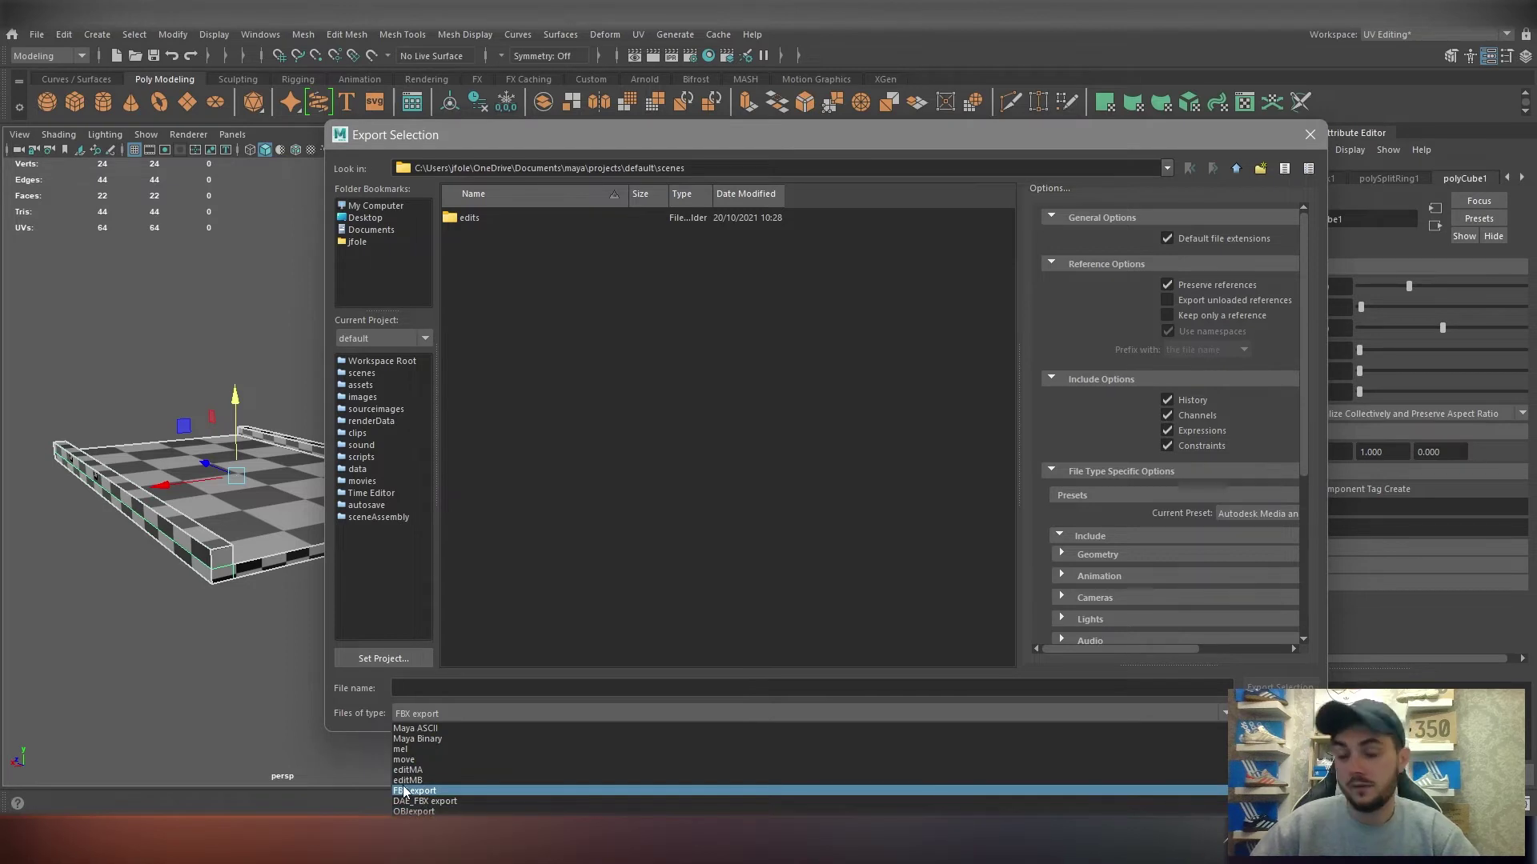
left_click(422, 689)
type("Mario")
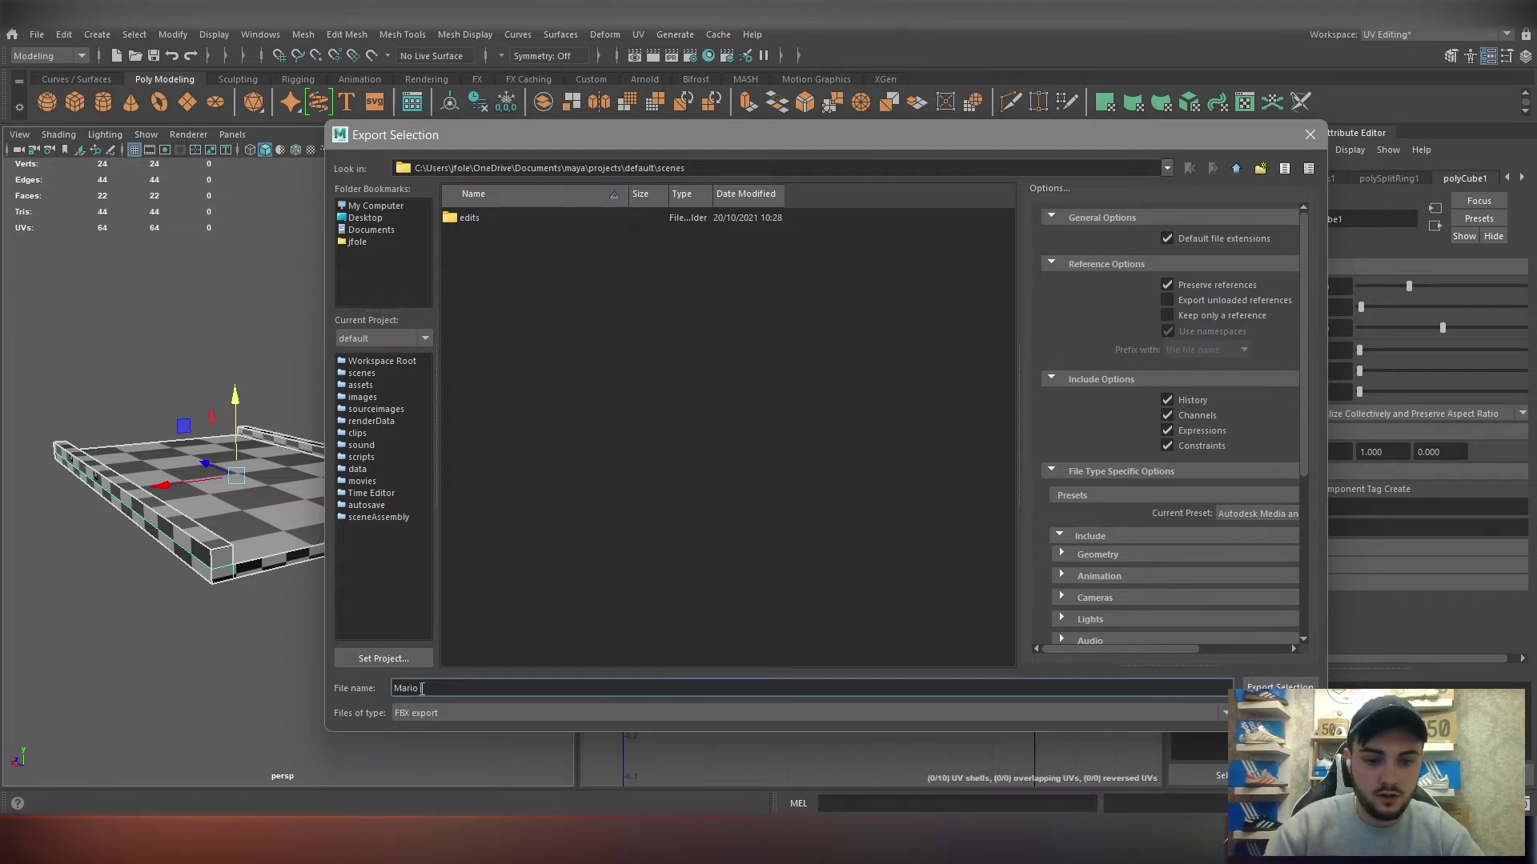
type(" Car")
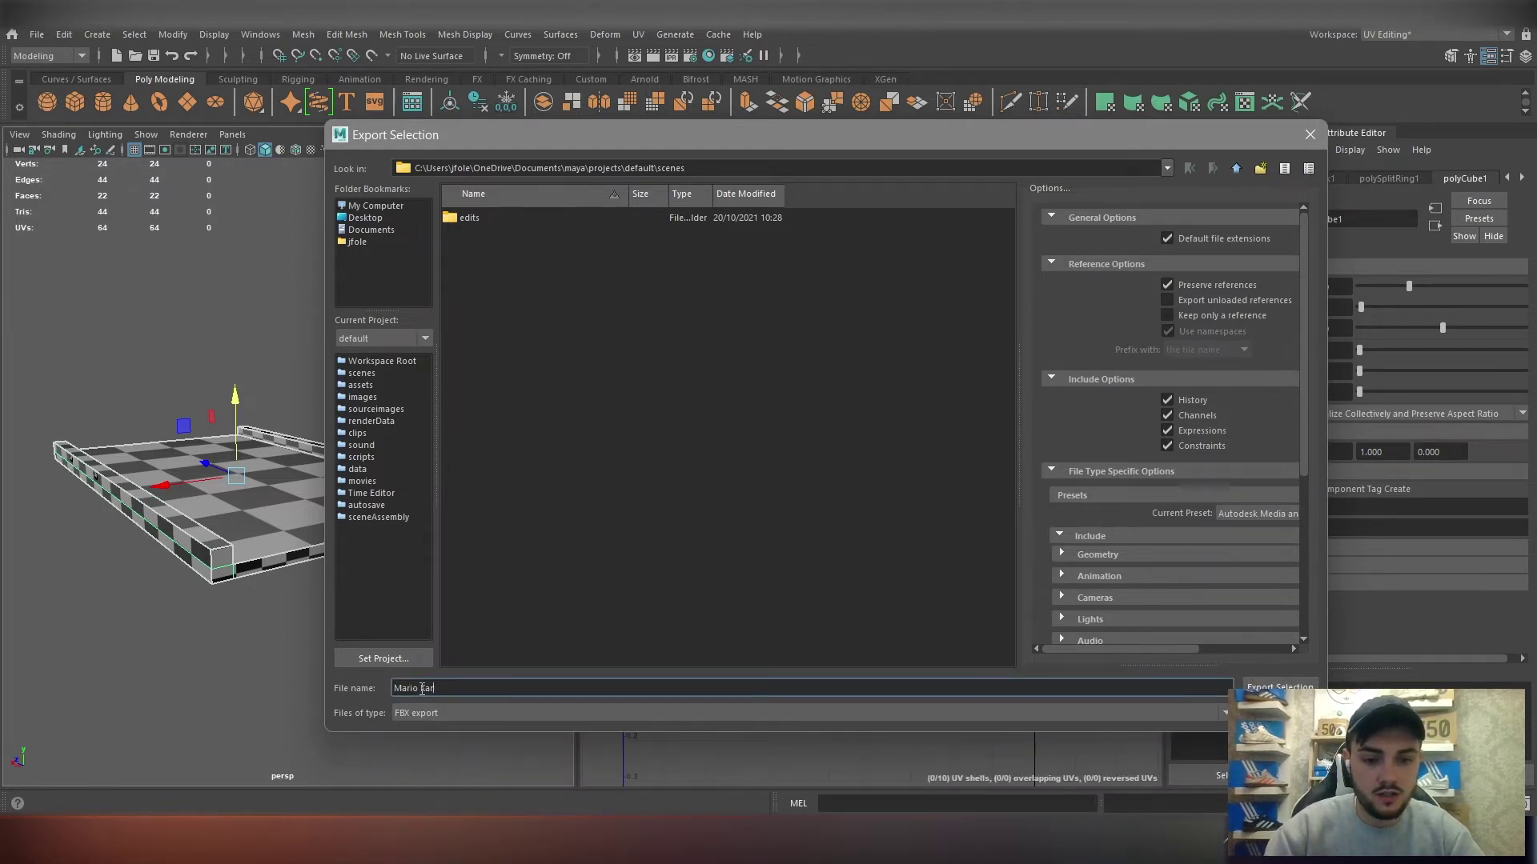
key("BackSpace")
key("BackSpace")
key("BackSpace")
key("BackSpace")
type("KartTr")
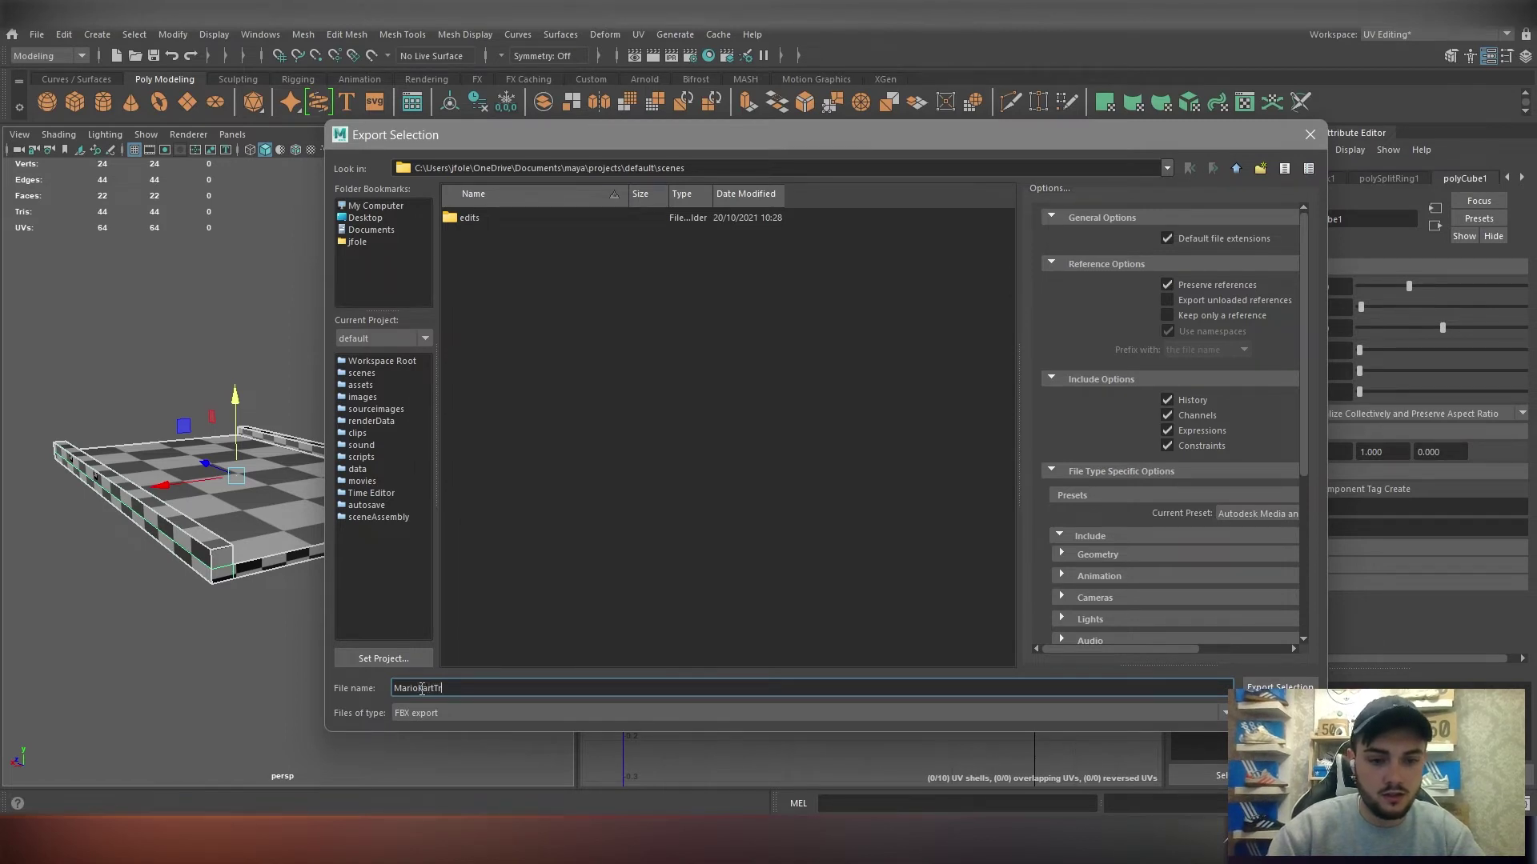
type("ack.fbx")
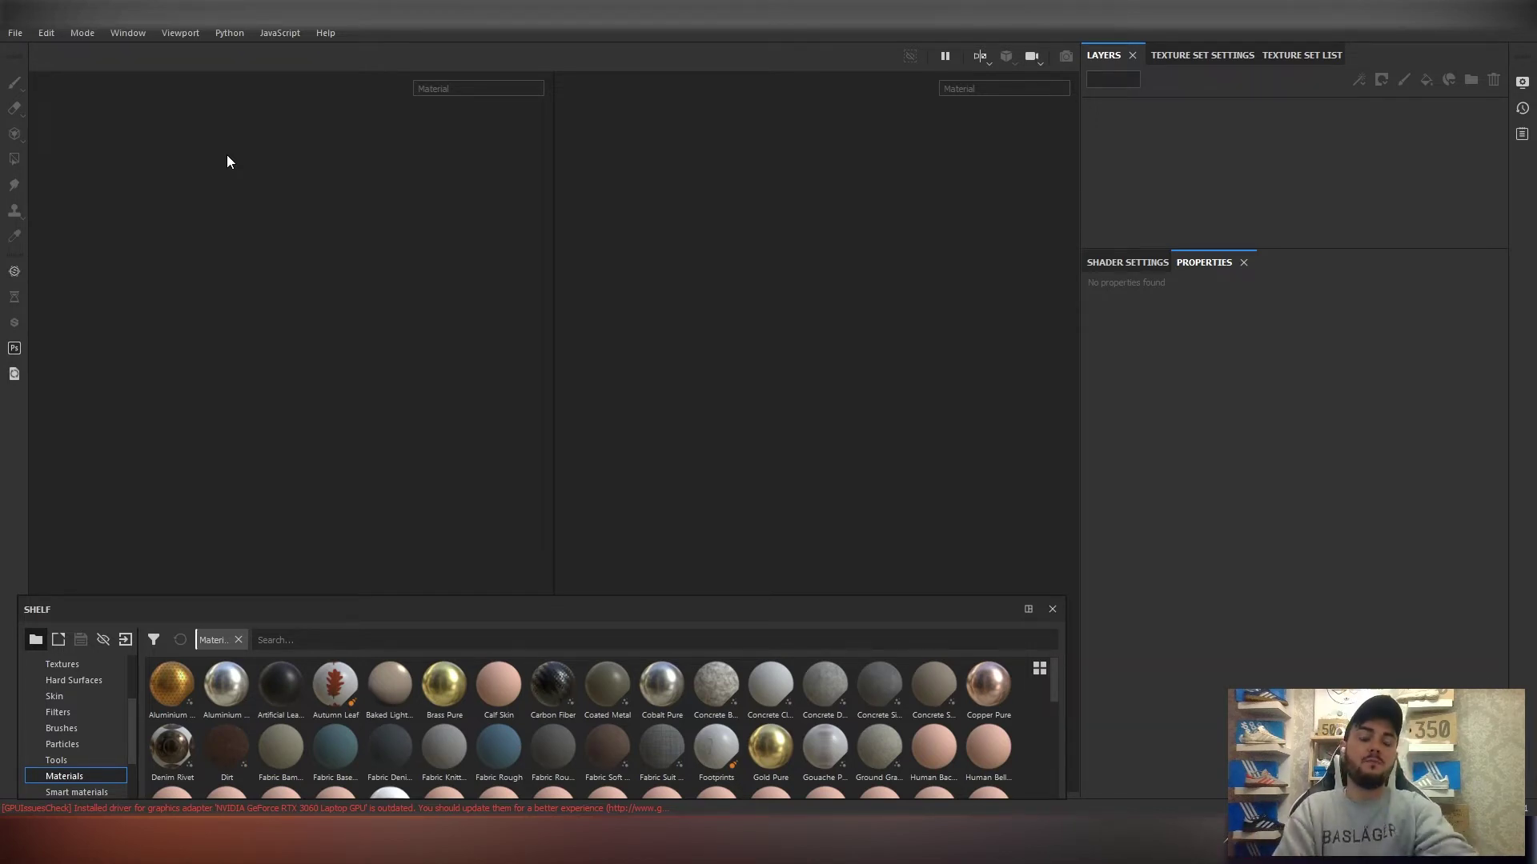
Switch to Substance Painter and start a new project with the PBR - Metallic Roughness (allegorithmic) template.
left_click(14, 36)
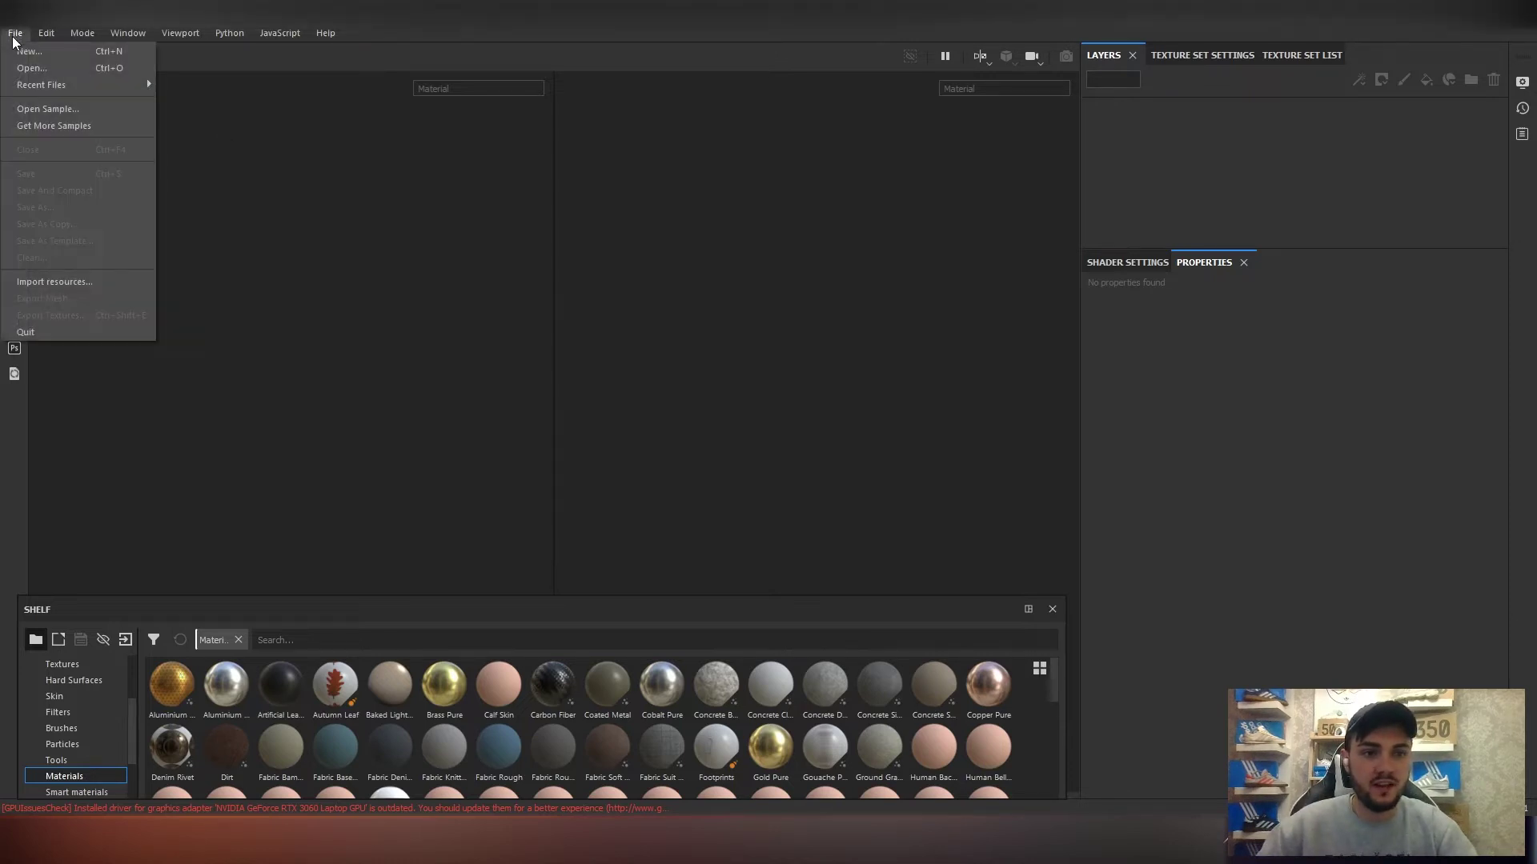
left_click(27, 52)
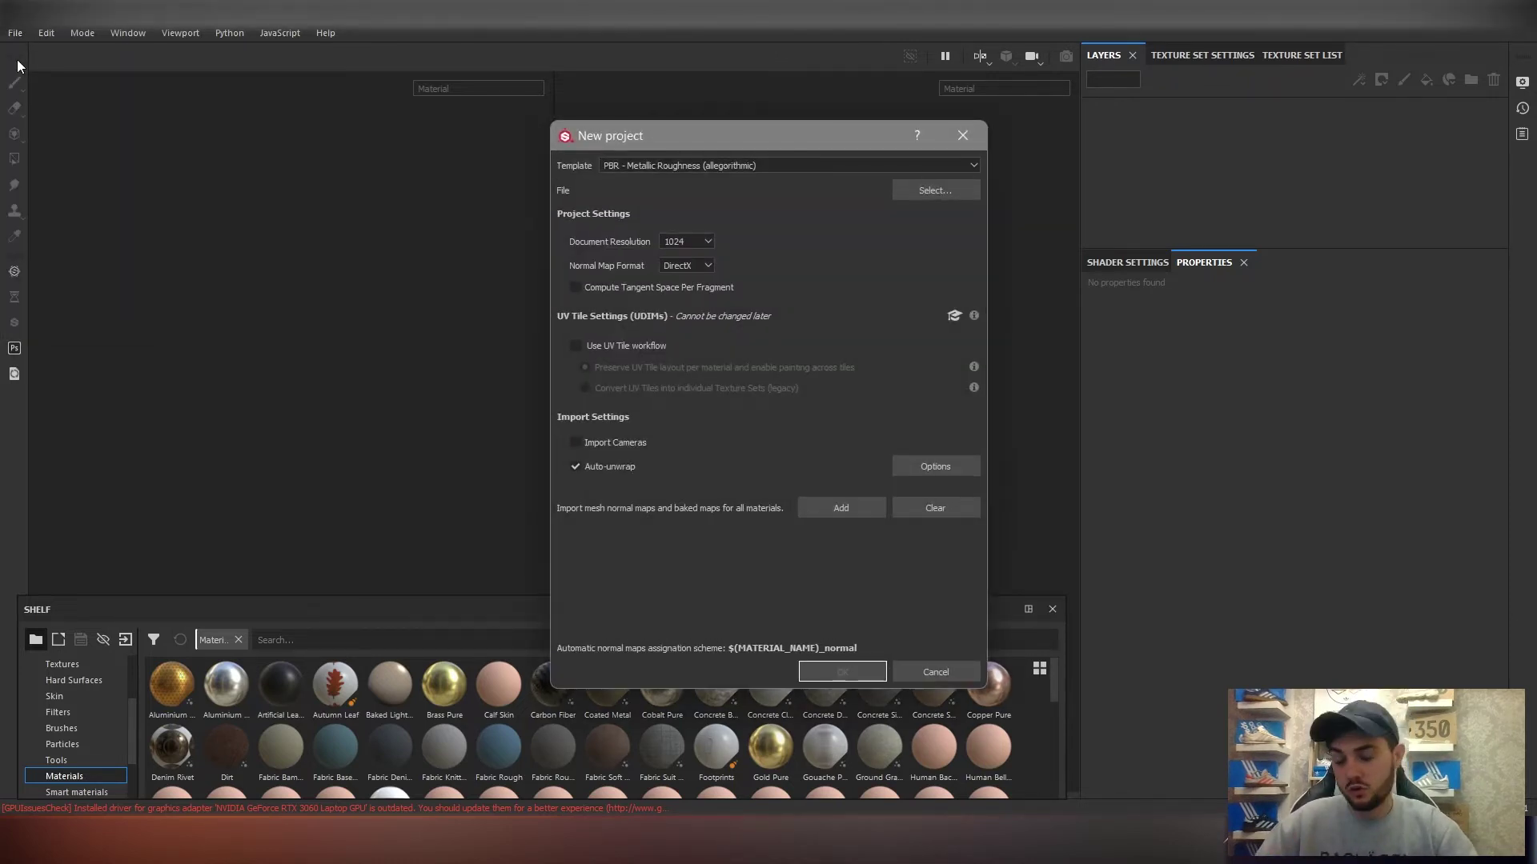
left_click(619, 168)
left_click(696, 264)
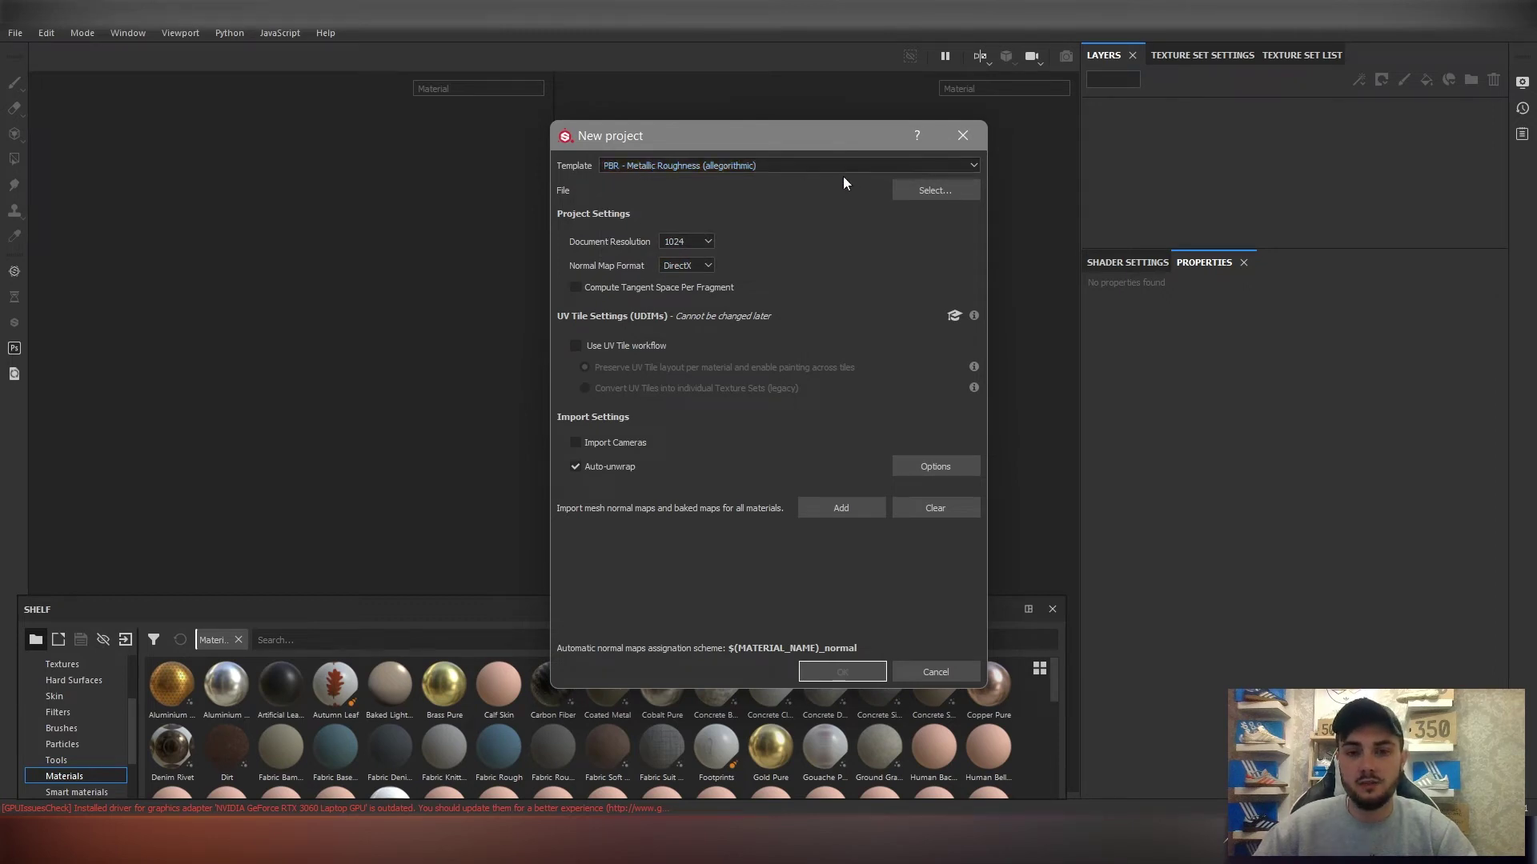
Choose "MarioKartTrack .fbx" from the Mario Kart Track folder under Documents > maya as the project's mesh.
left_click(938, 197)
left_click(955, 206)
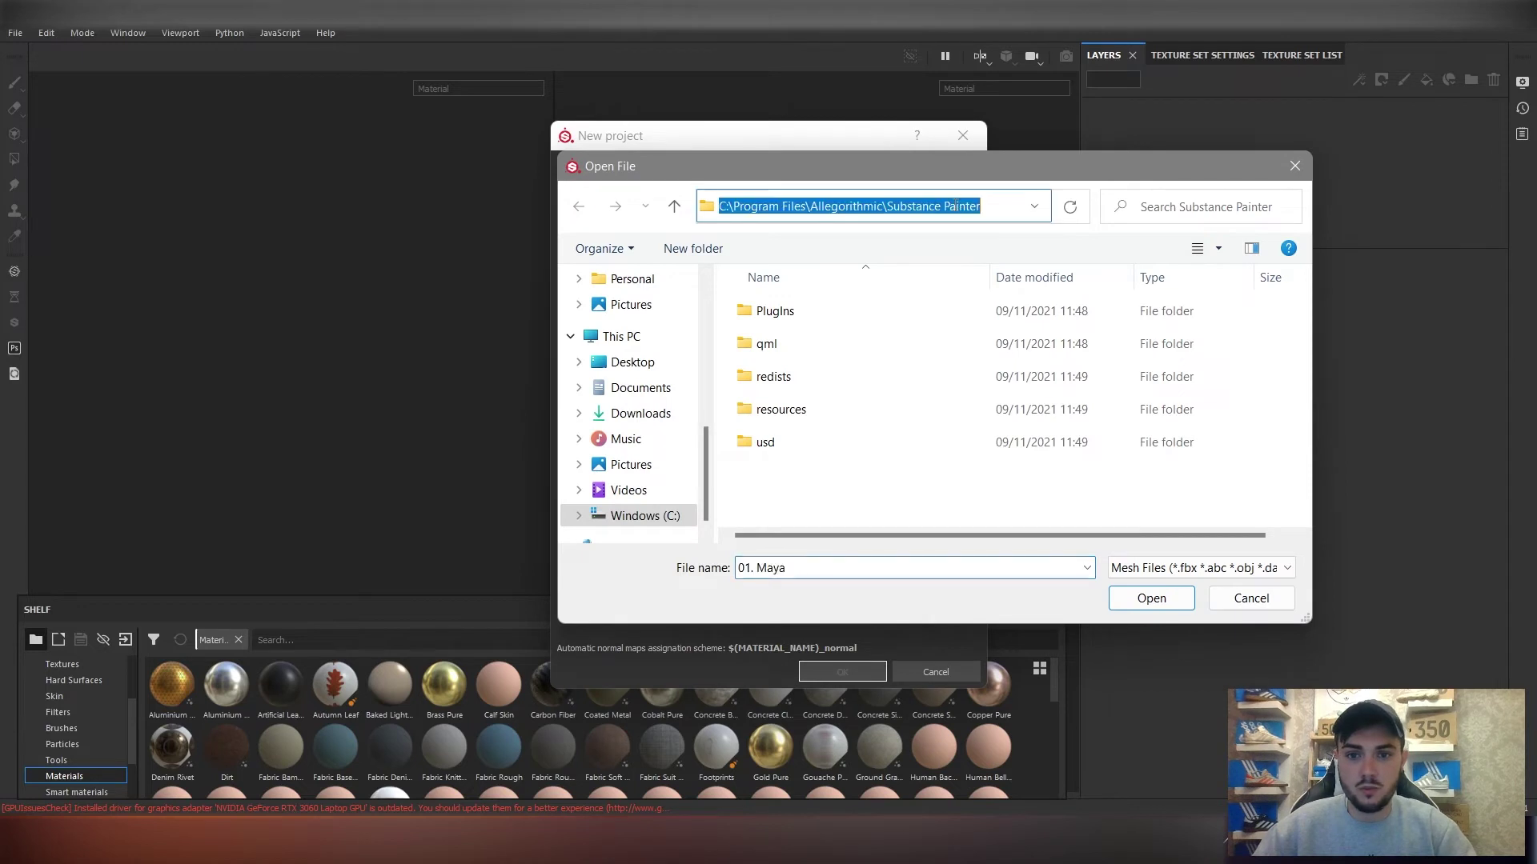
key("BackSpace")
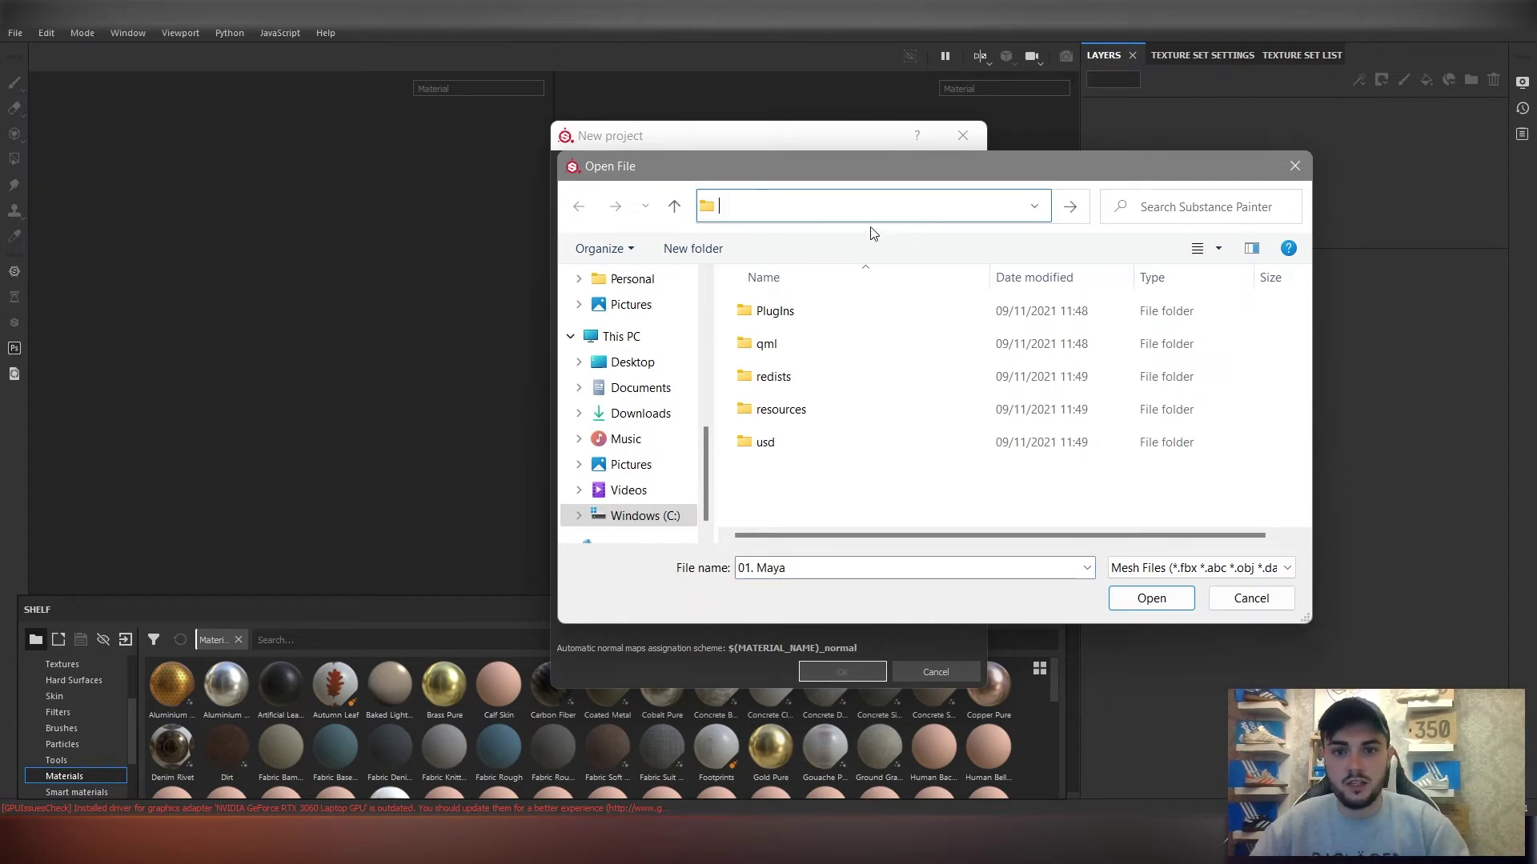
left_click(641, 389)
scroll(800, 424, "down", 10)
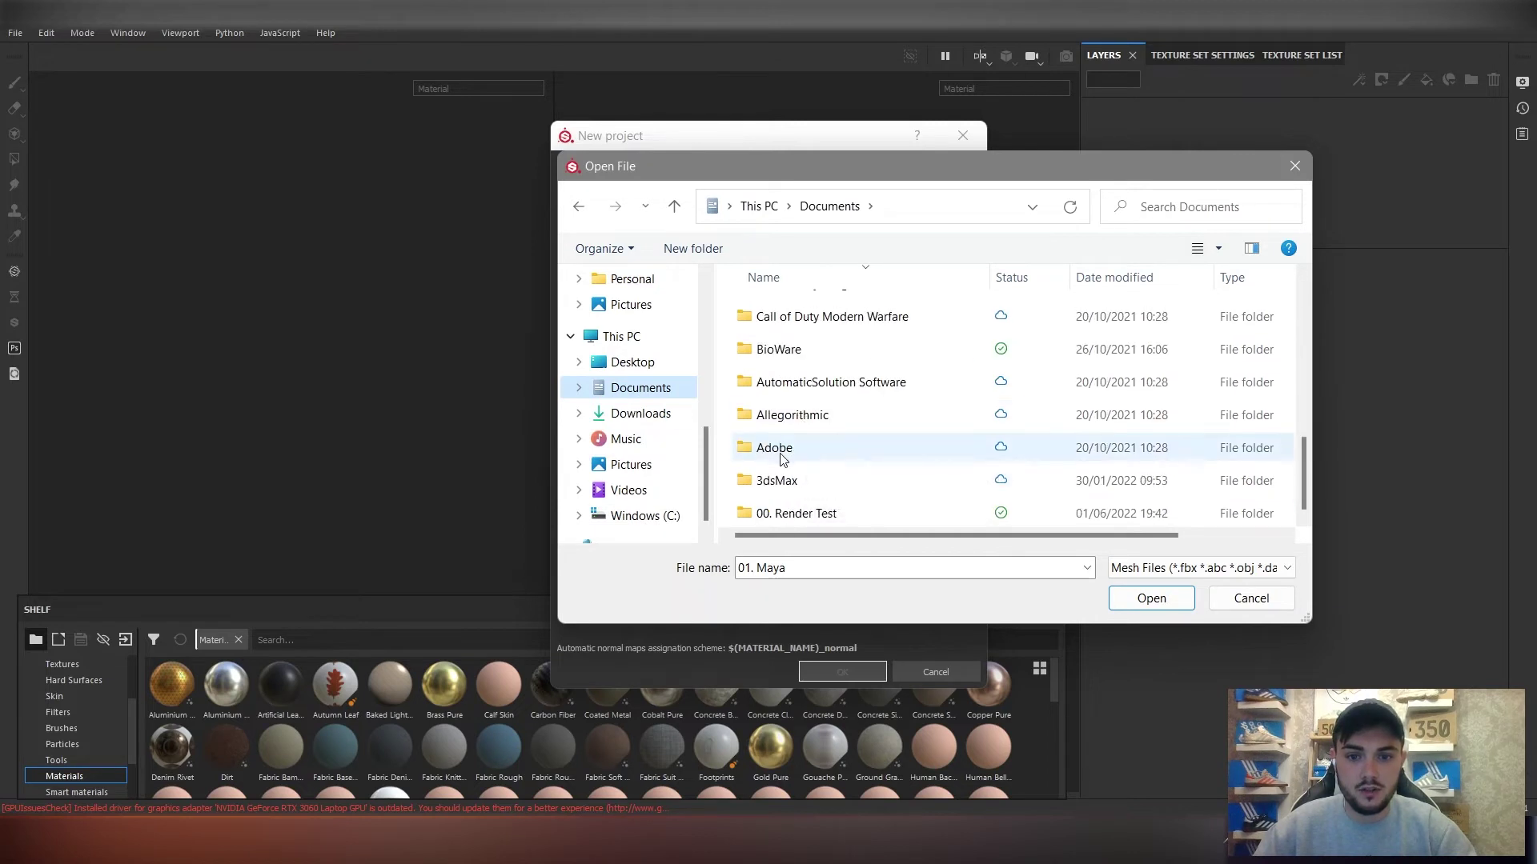
left_click(780, 458)
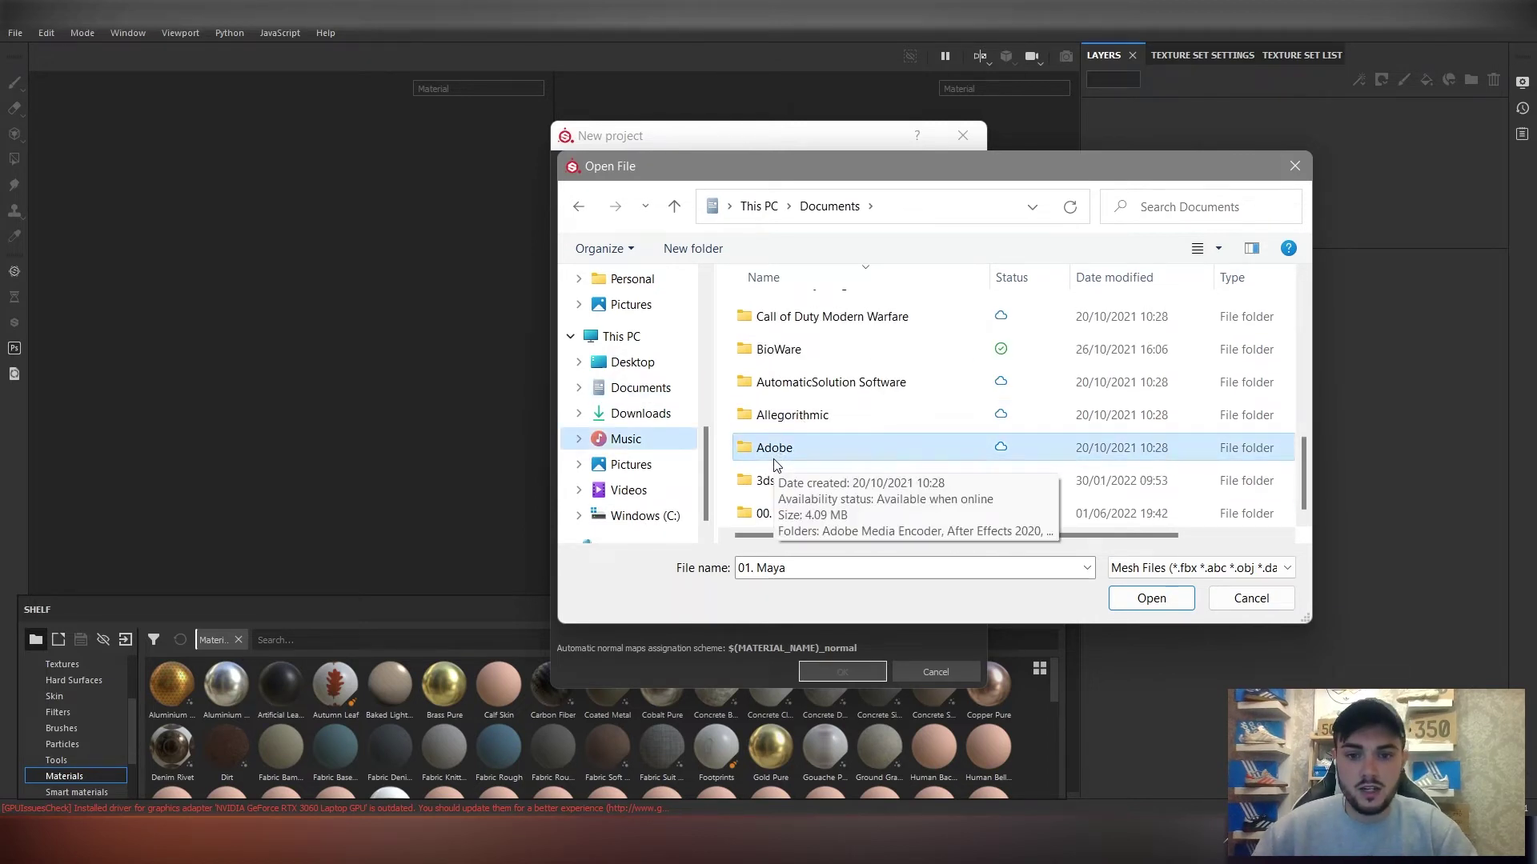
scroll(774, 465, "up", 6)
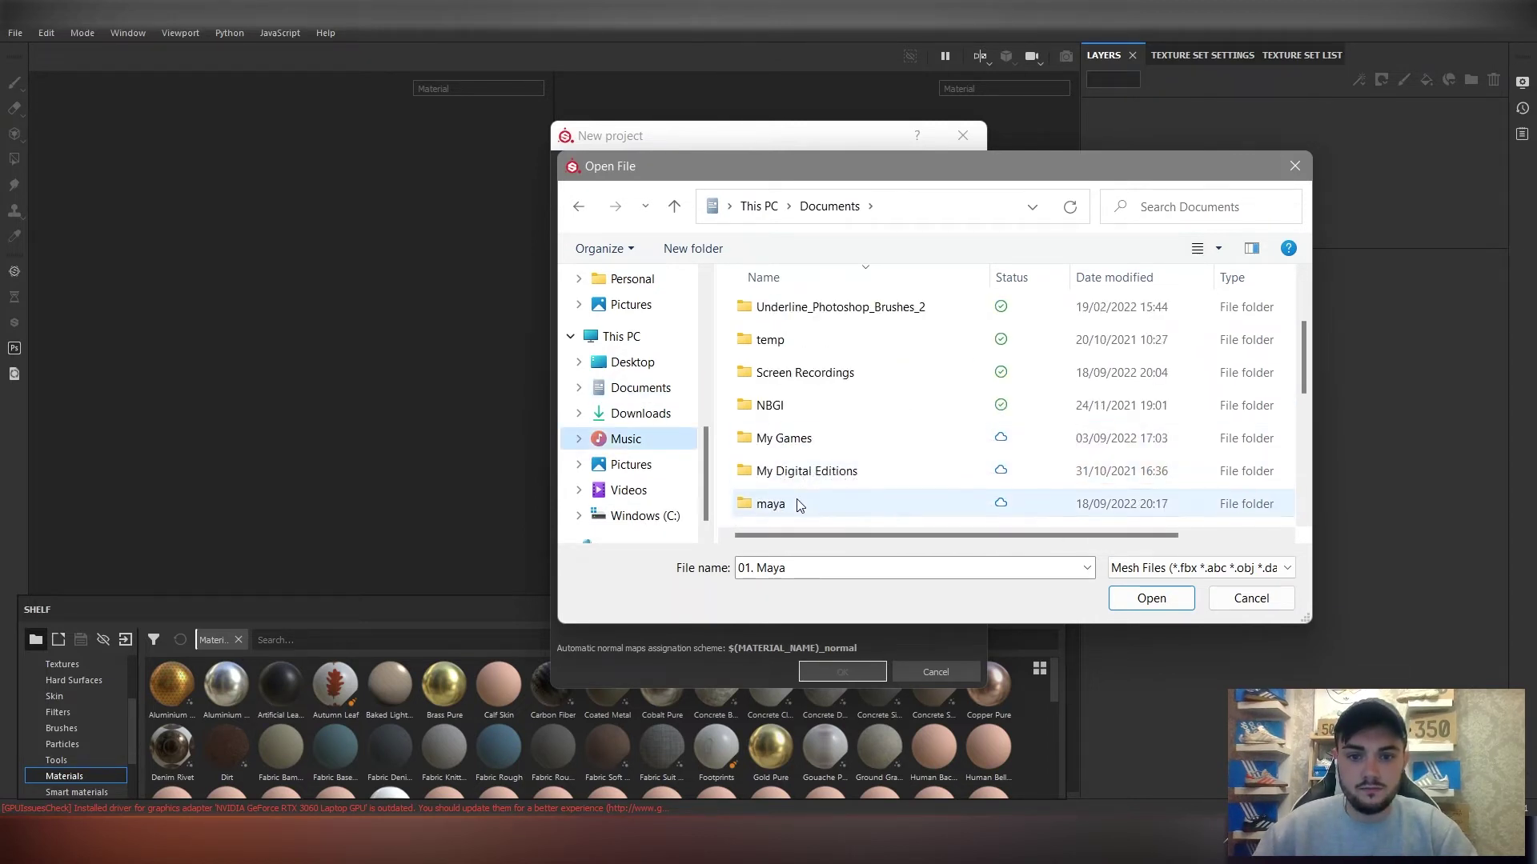
double_click(798, 504)
scroll(782, 521, "down", 2)
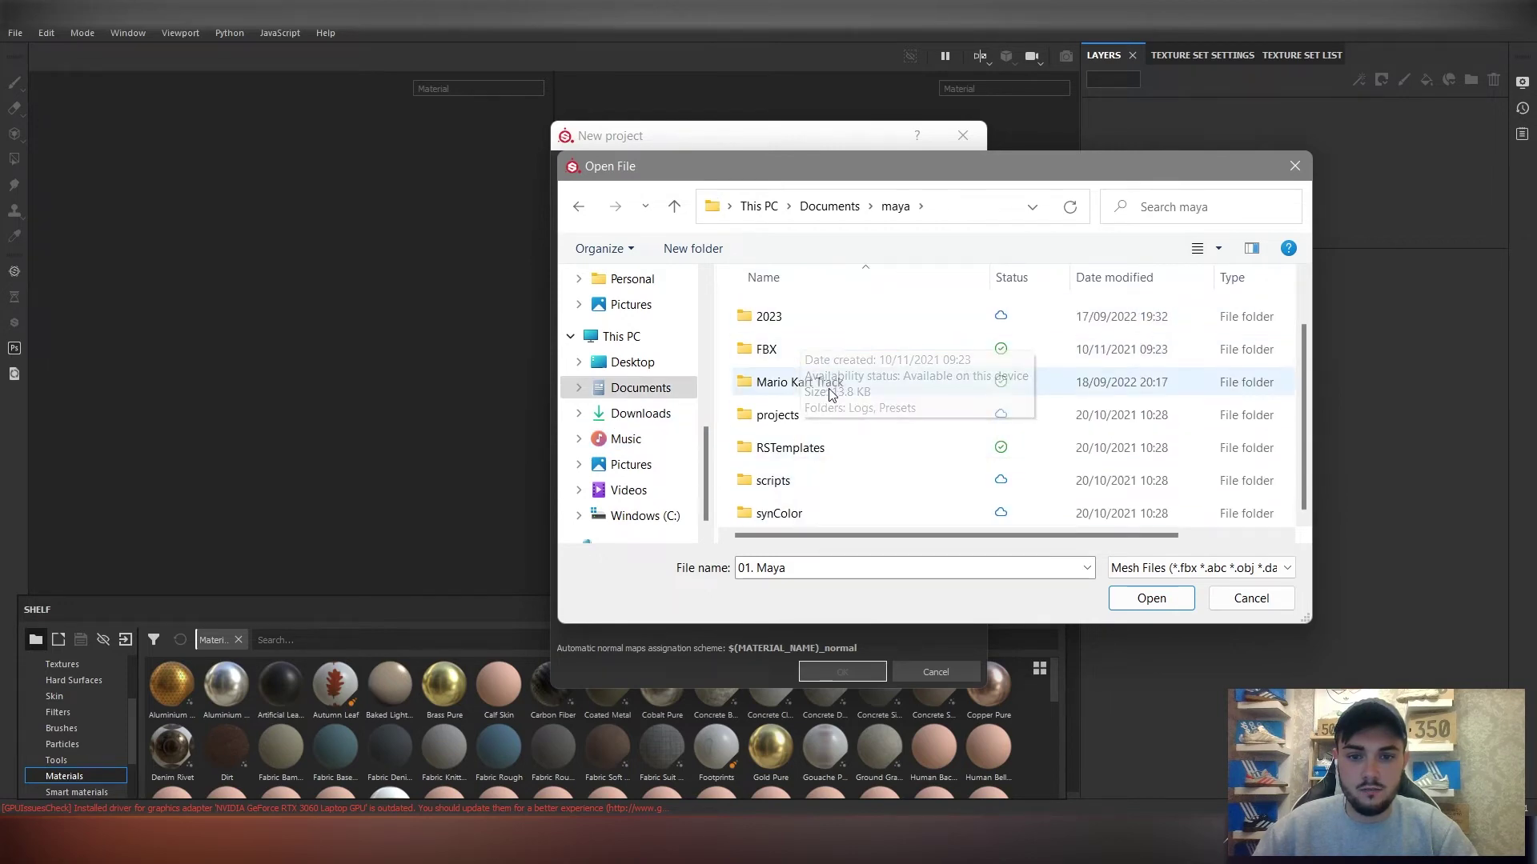
double_click(830, 392)
double_click(827, 314)
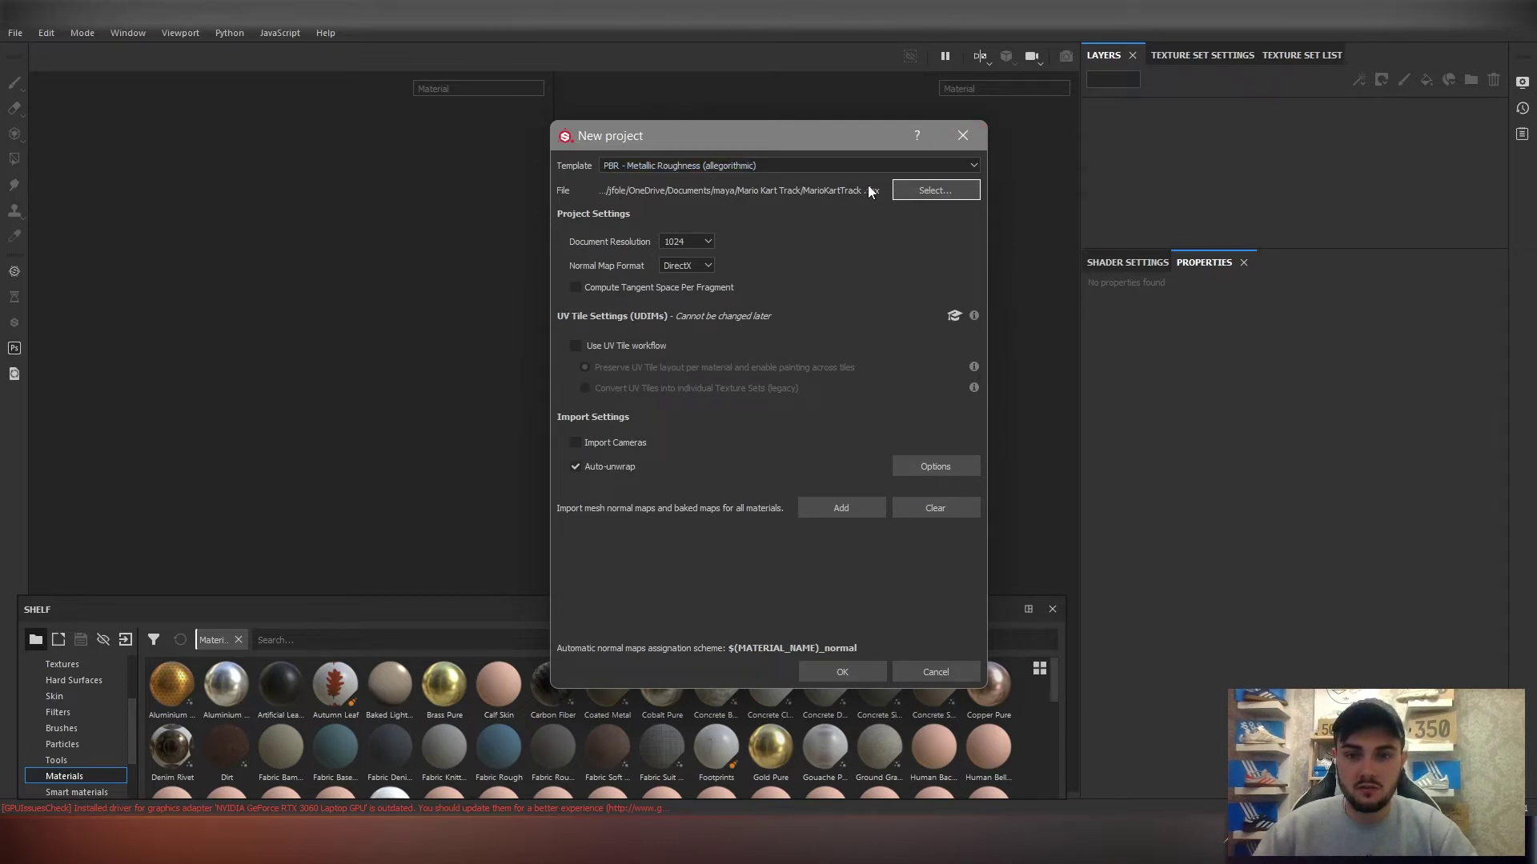
Set the new project's document resolution to 2048 and create the project.
left_click(680, 244)
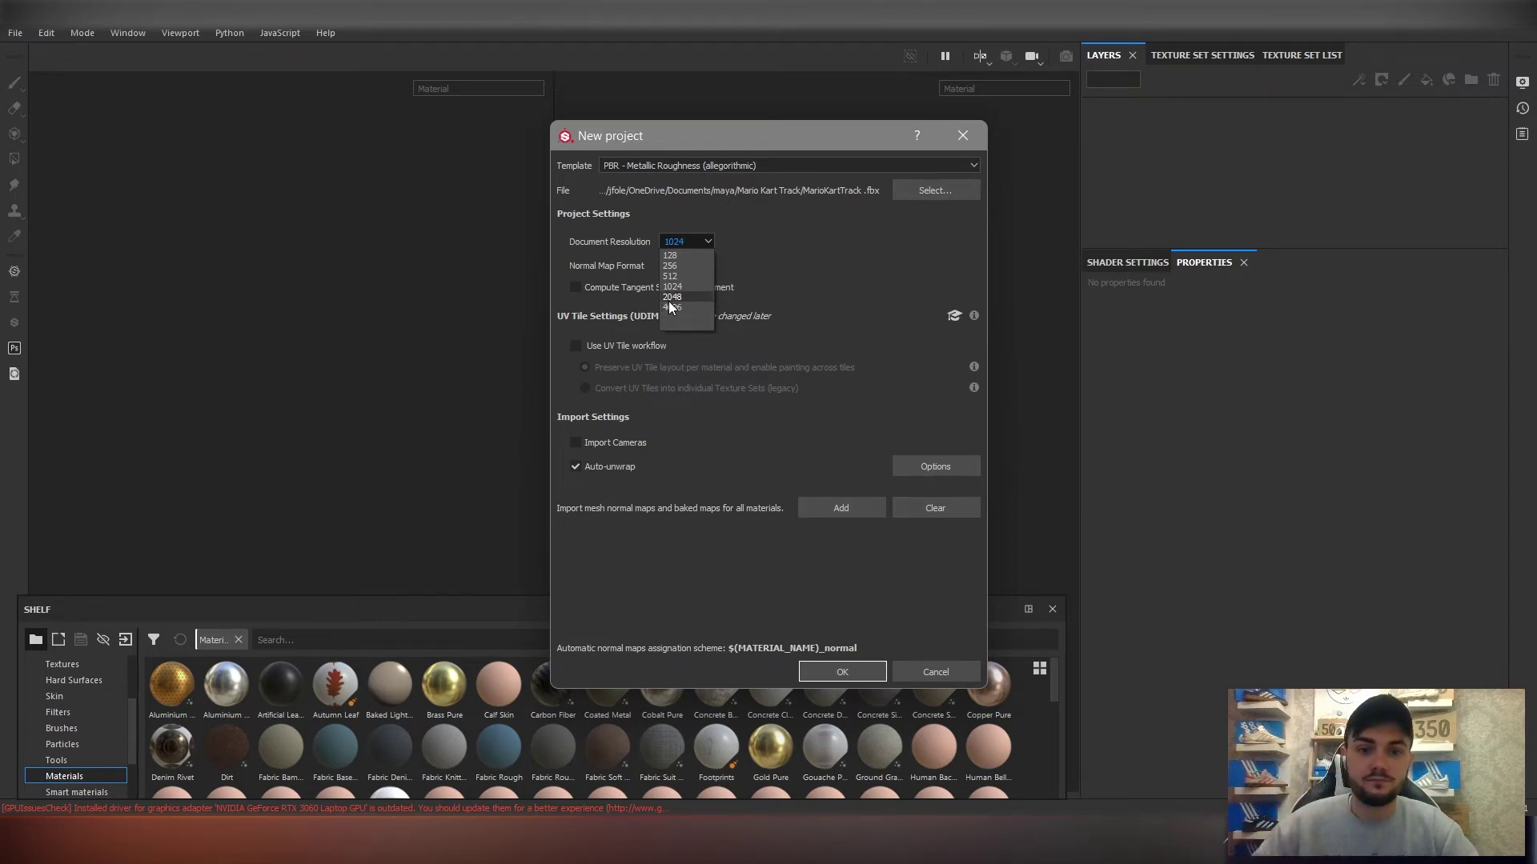
left_click(670, 299)
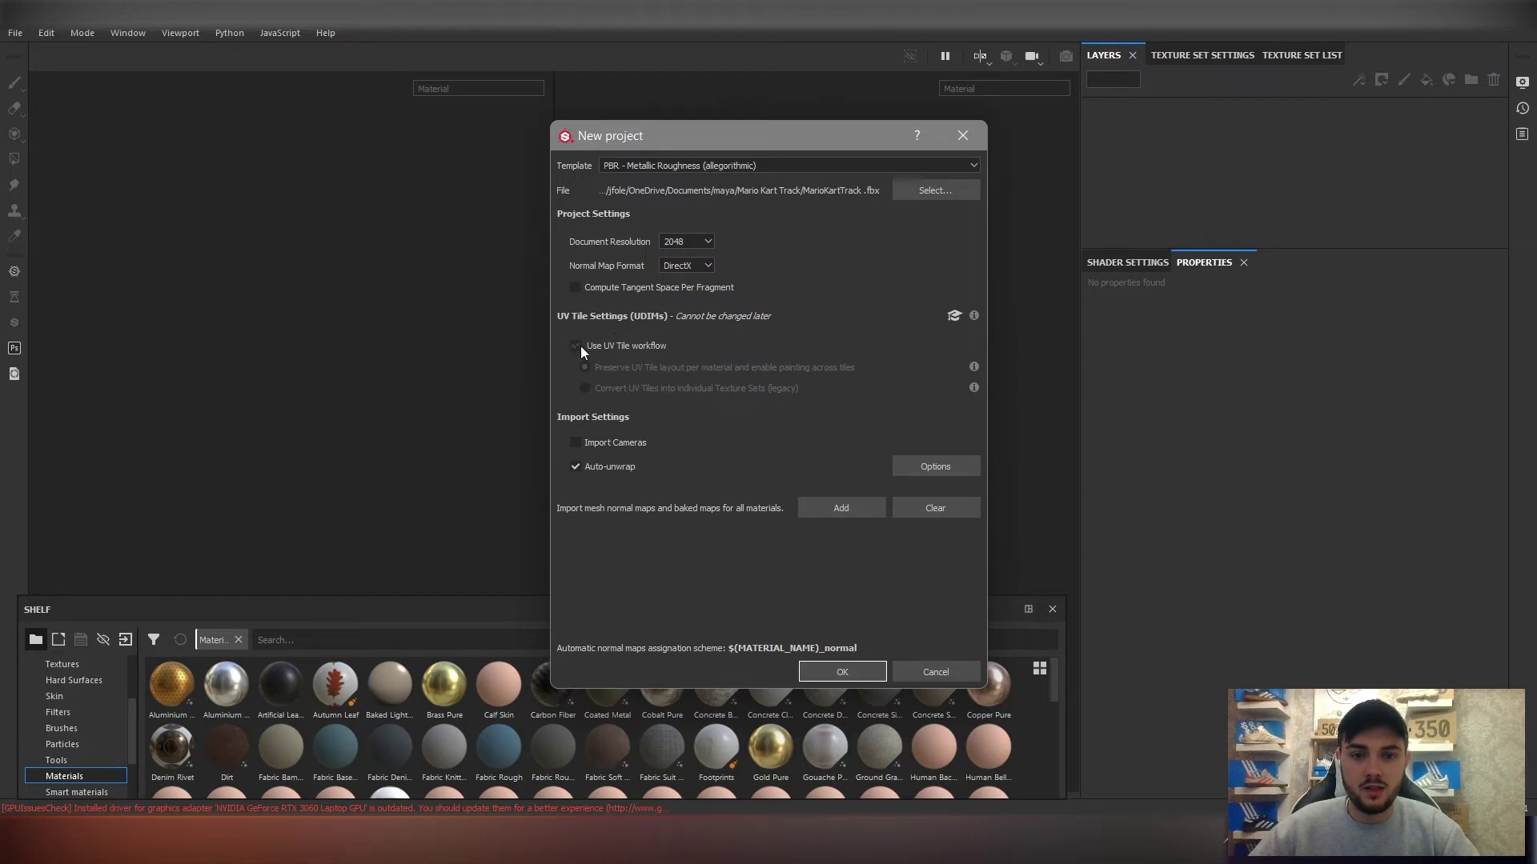
left_click(827, 668)
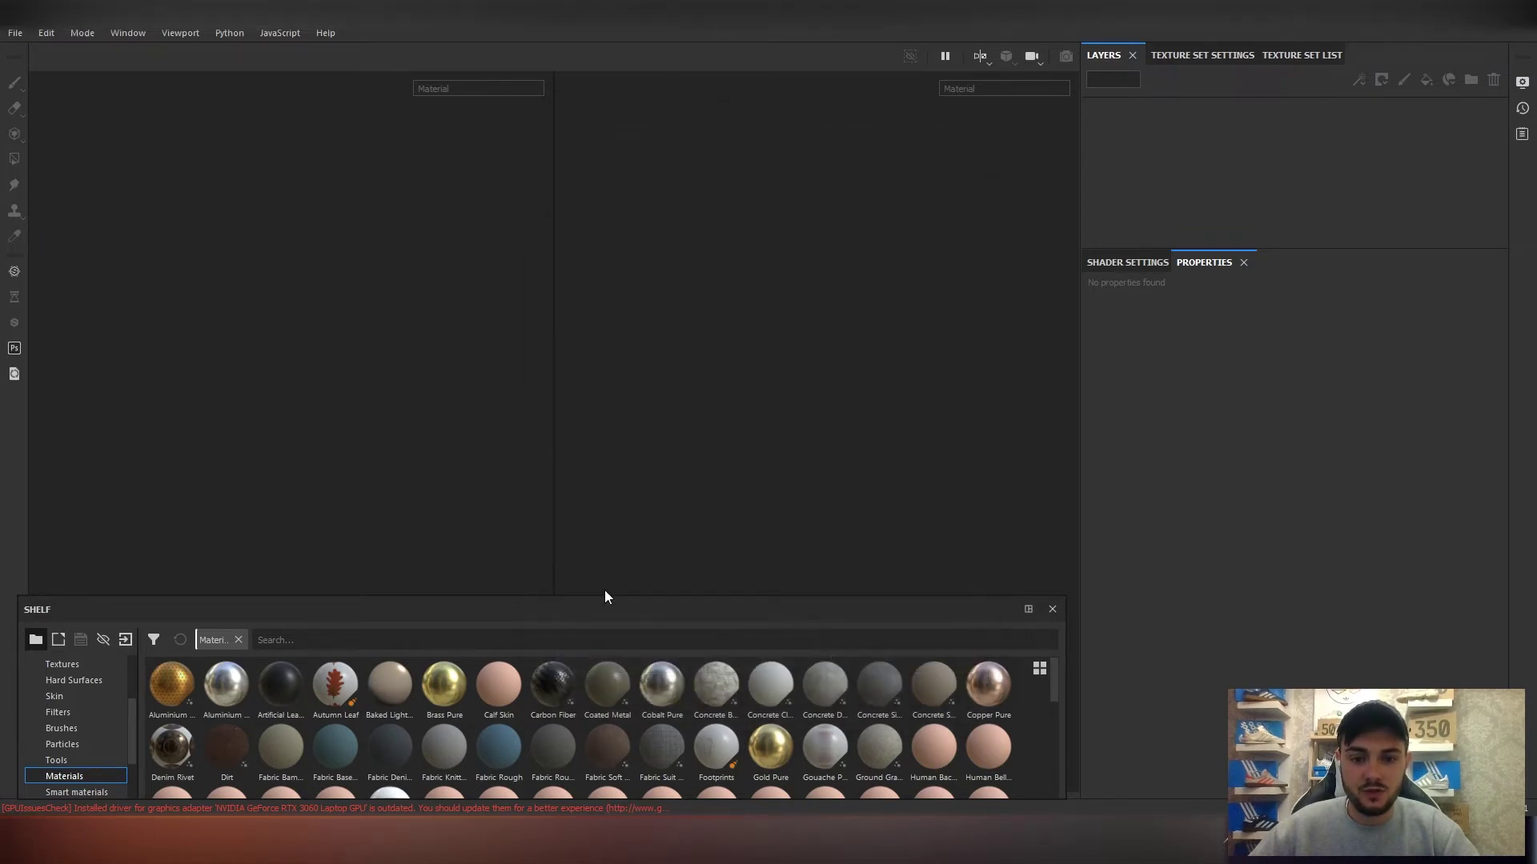
Examine the imported road section in the 3D view, its full UV layout in the 2D view, and the shader settings.
scroll(446, 446, "up", 2)
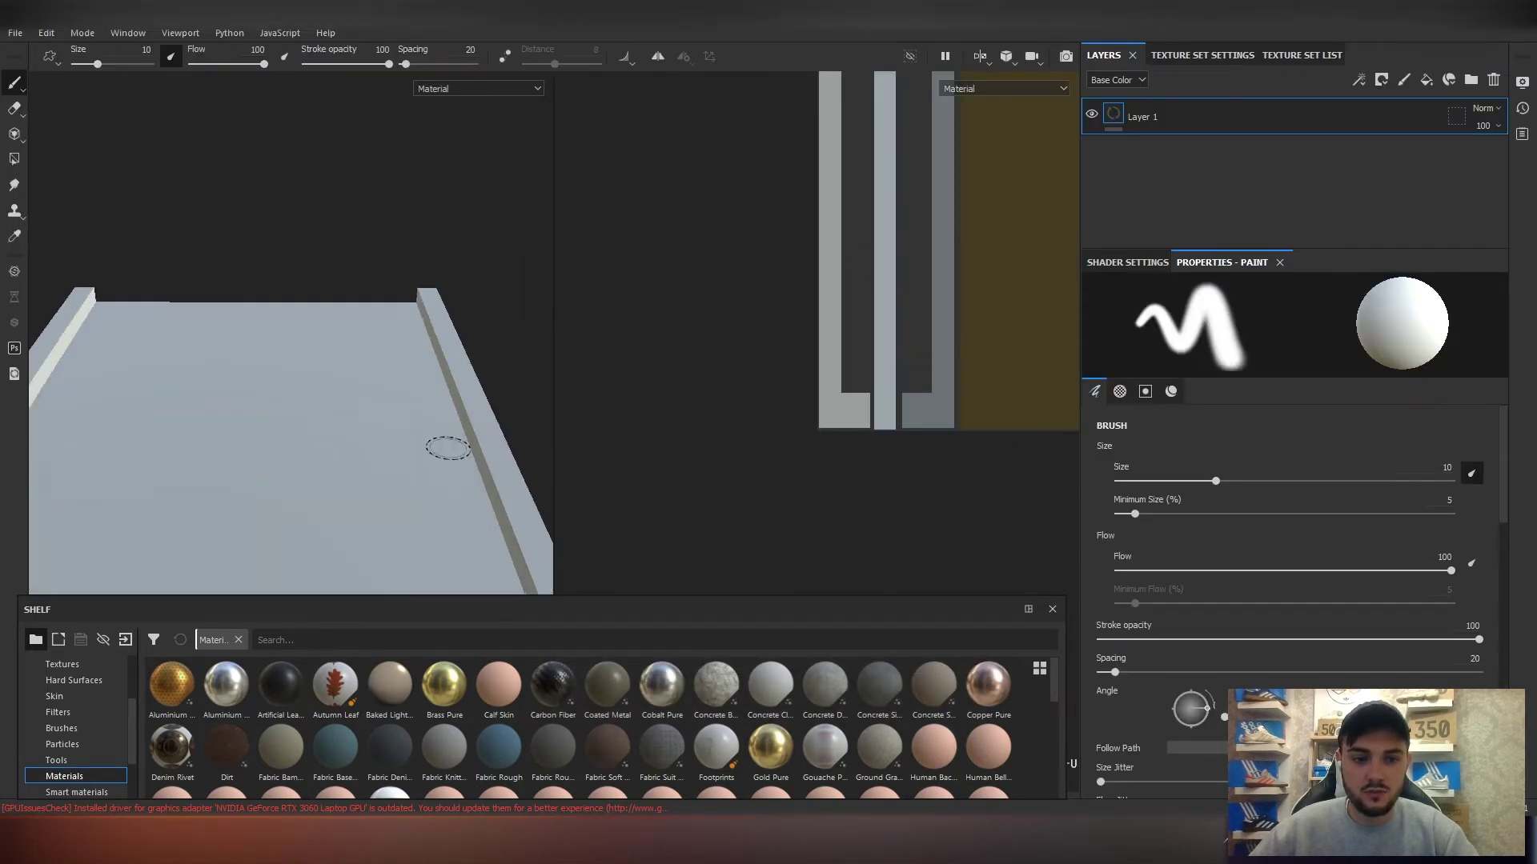
scroll(463, 450, "down", 5)
mouse_move(481, 458)
left_mouse_down("alt")
mouse_move(360, 429)
mouse_move(405, 424)
left_mouse_up("alt")
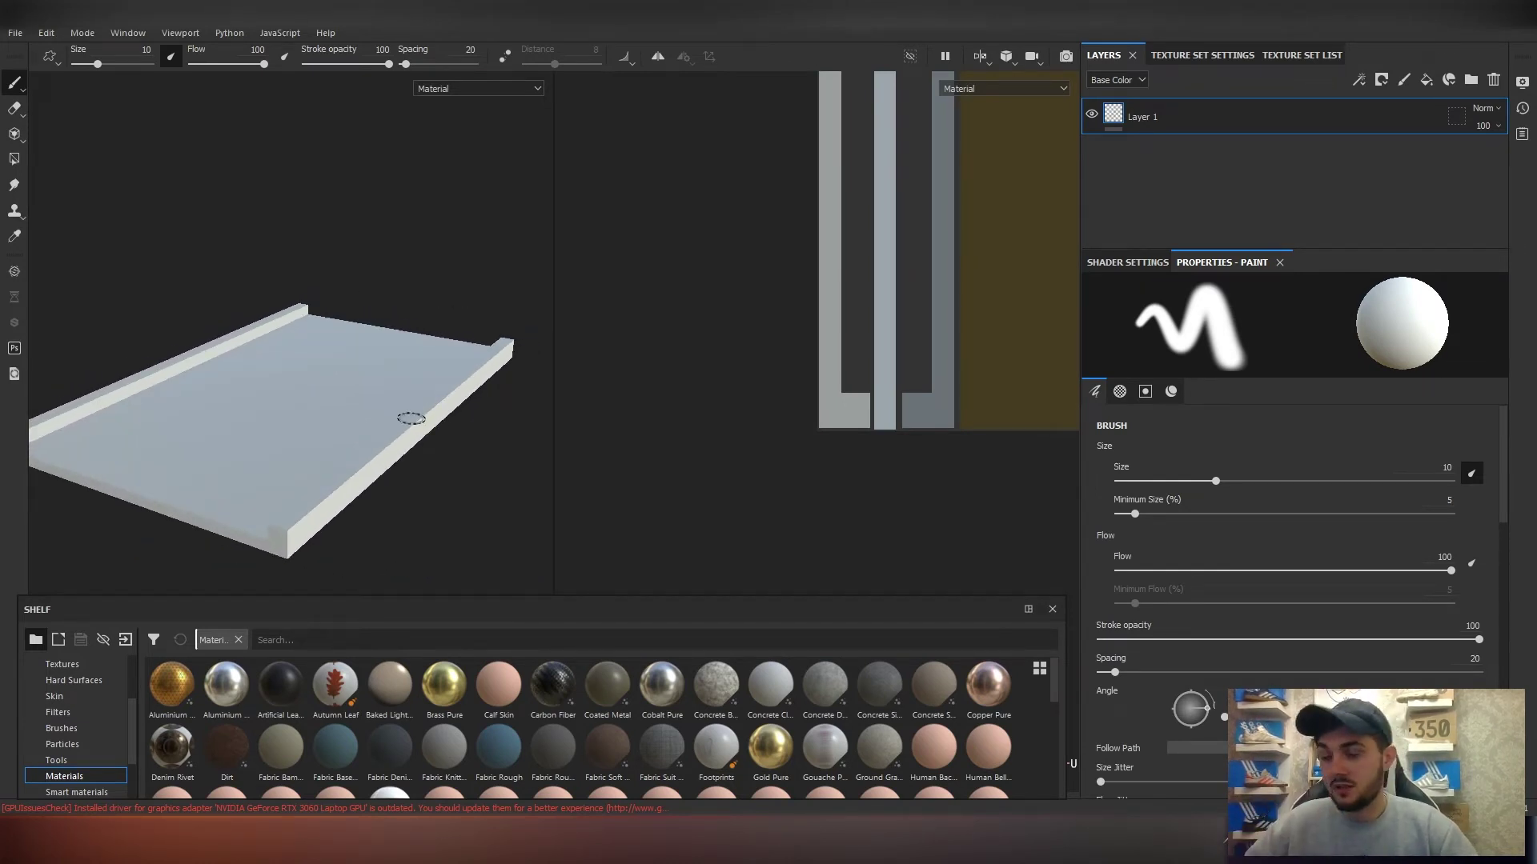
scroll(868, 346, "up", 1)
scroll(868, 346, "down", 3)
middle_click_drag(894, 283, 625, 405, "alt")
scroll(680, 389, "down", 4)
middle_click_drag(814, 350, 856, 382, "alt")
scroll(857, 381, "up", 2)
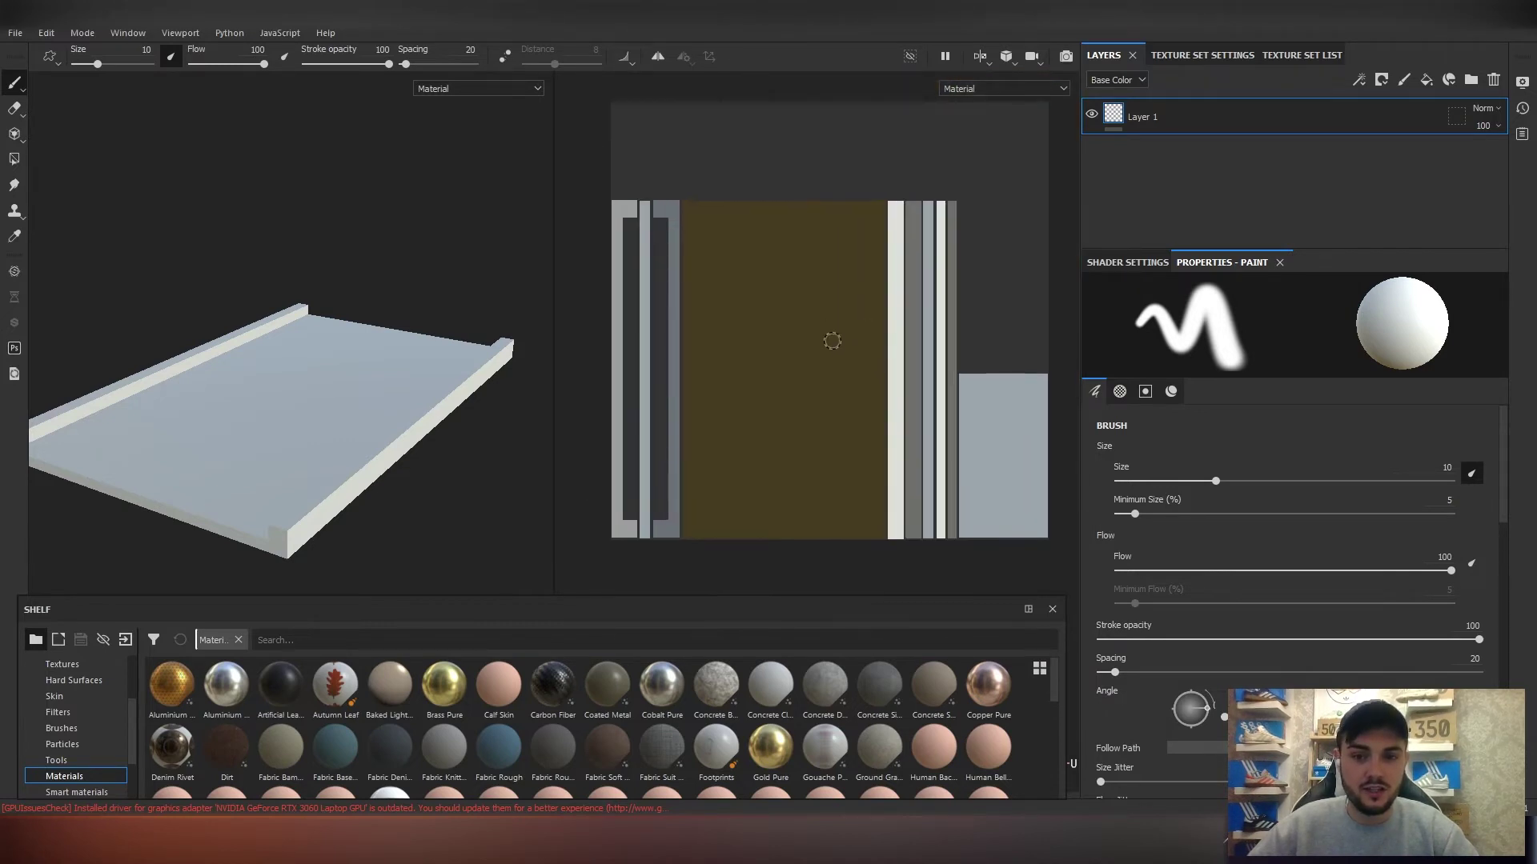
left_click_drag(355, 385, 374, 351, "alt")
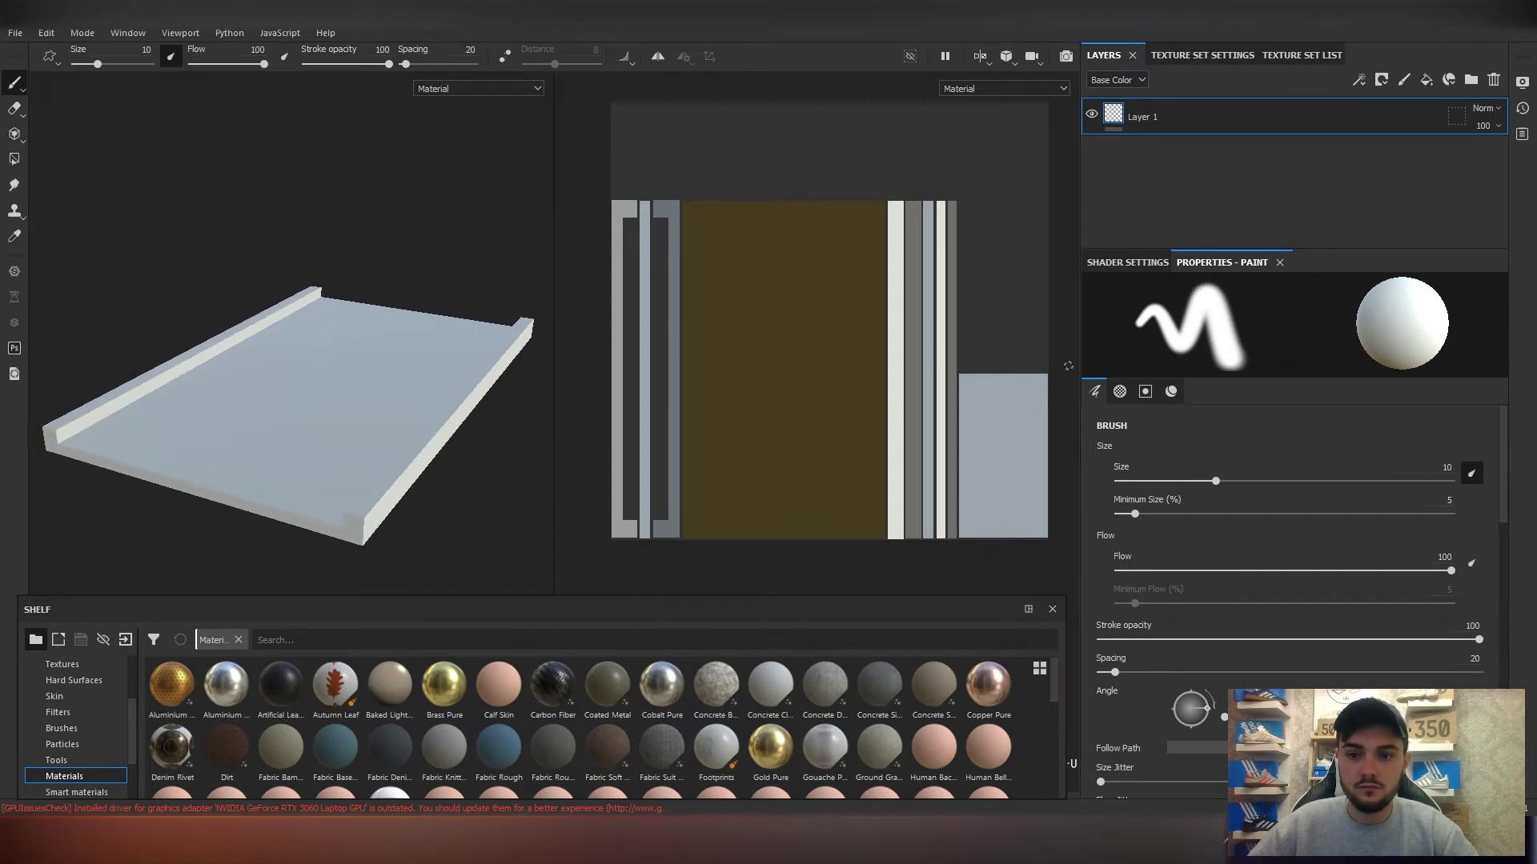
left_click(1132, 261)
left_click(1255, 261)
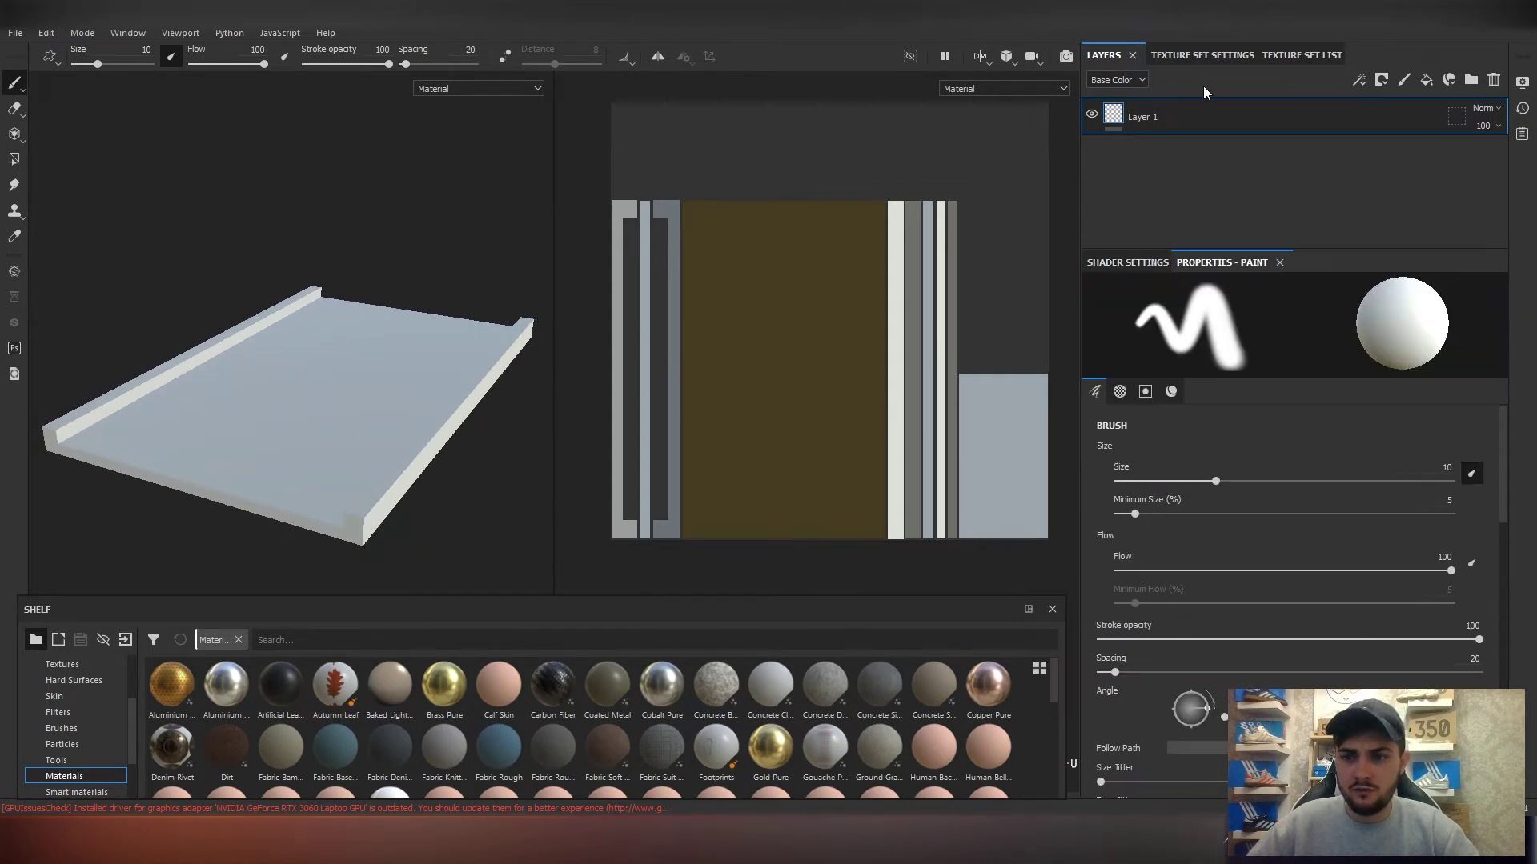
Examine the texture set settings, including the channels list and the mesh maps section.
left_click(1198, 55)
scroll(1263, 136, "down", 5)
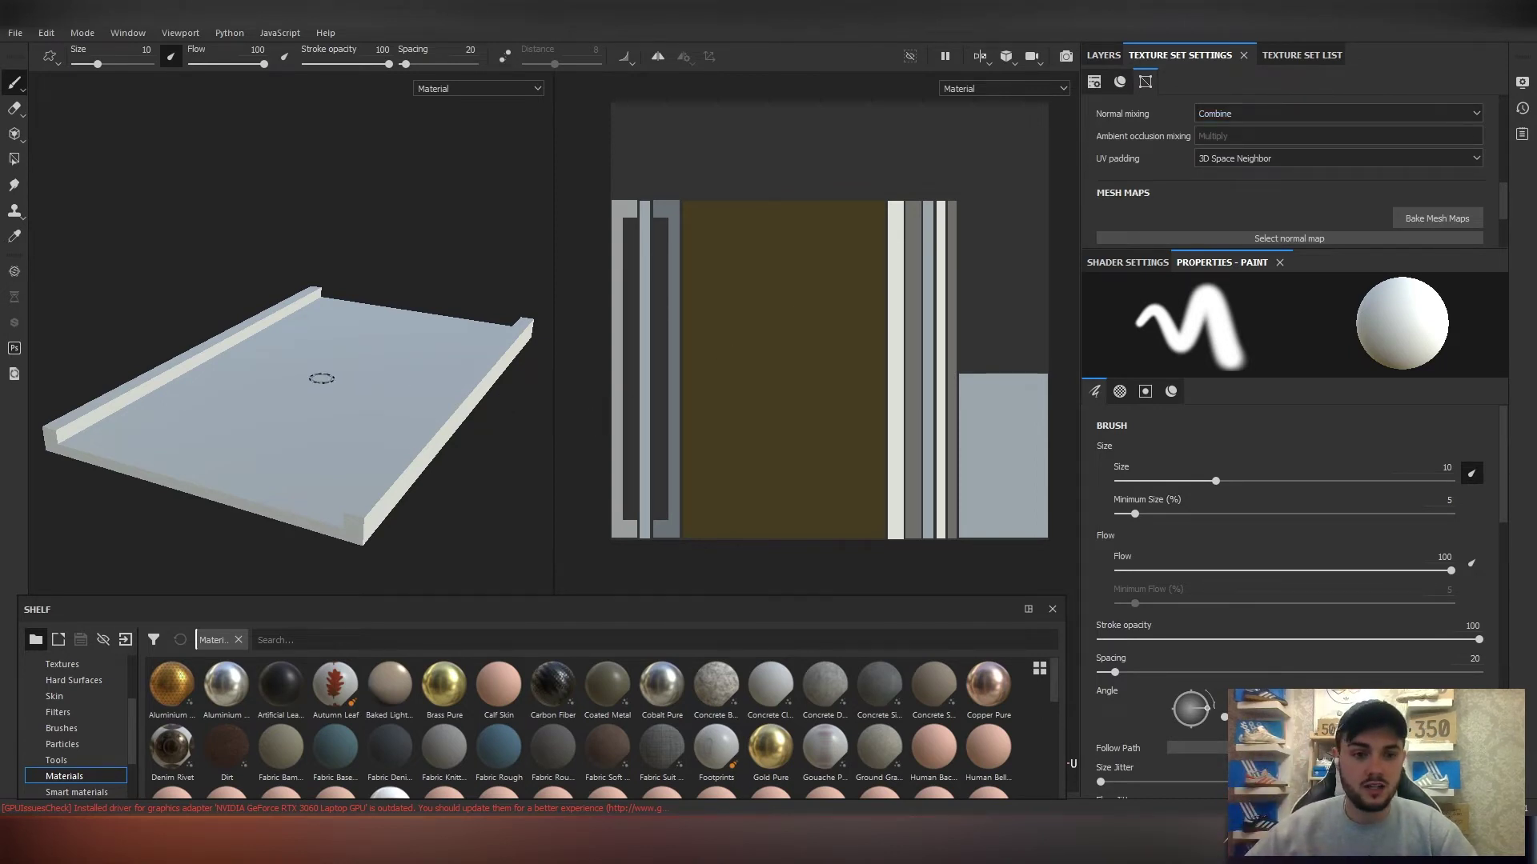
key("f")
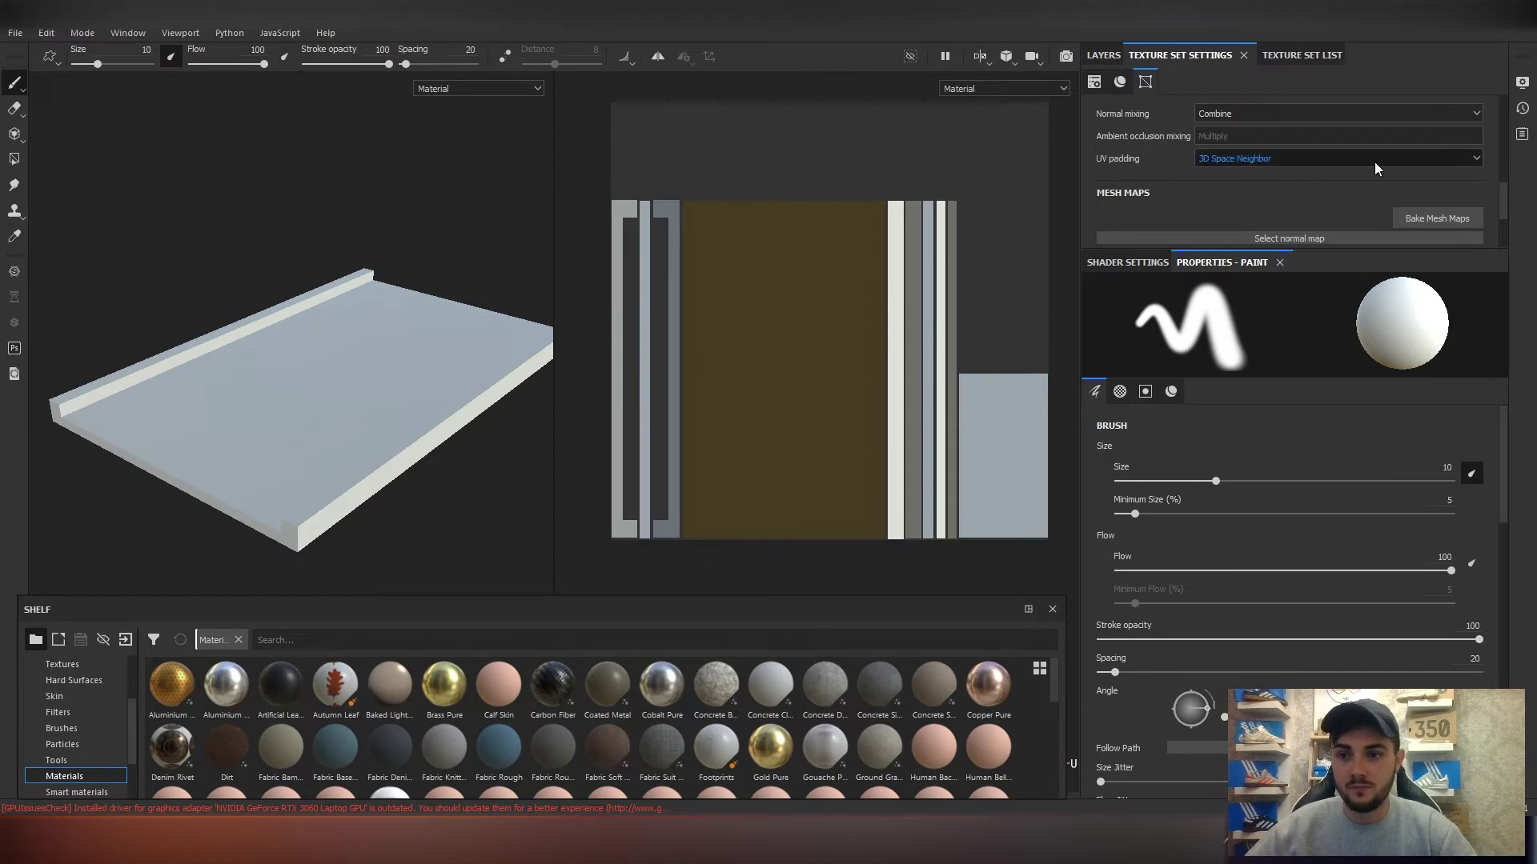
scroll(1201, 112, "up", 5)
scroll(1331, 148, "down", 2)
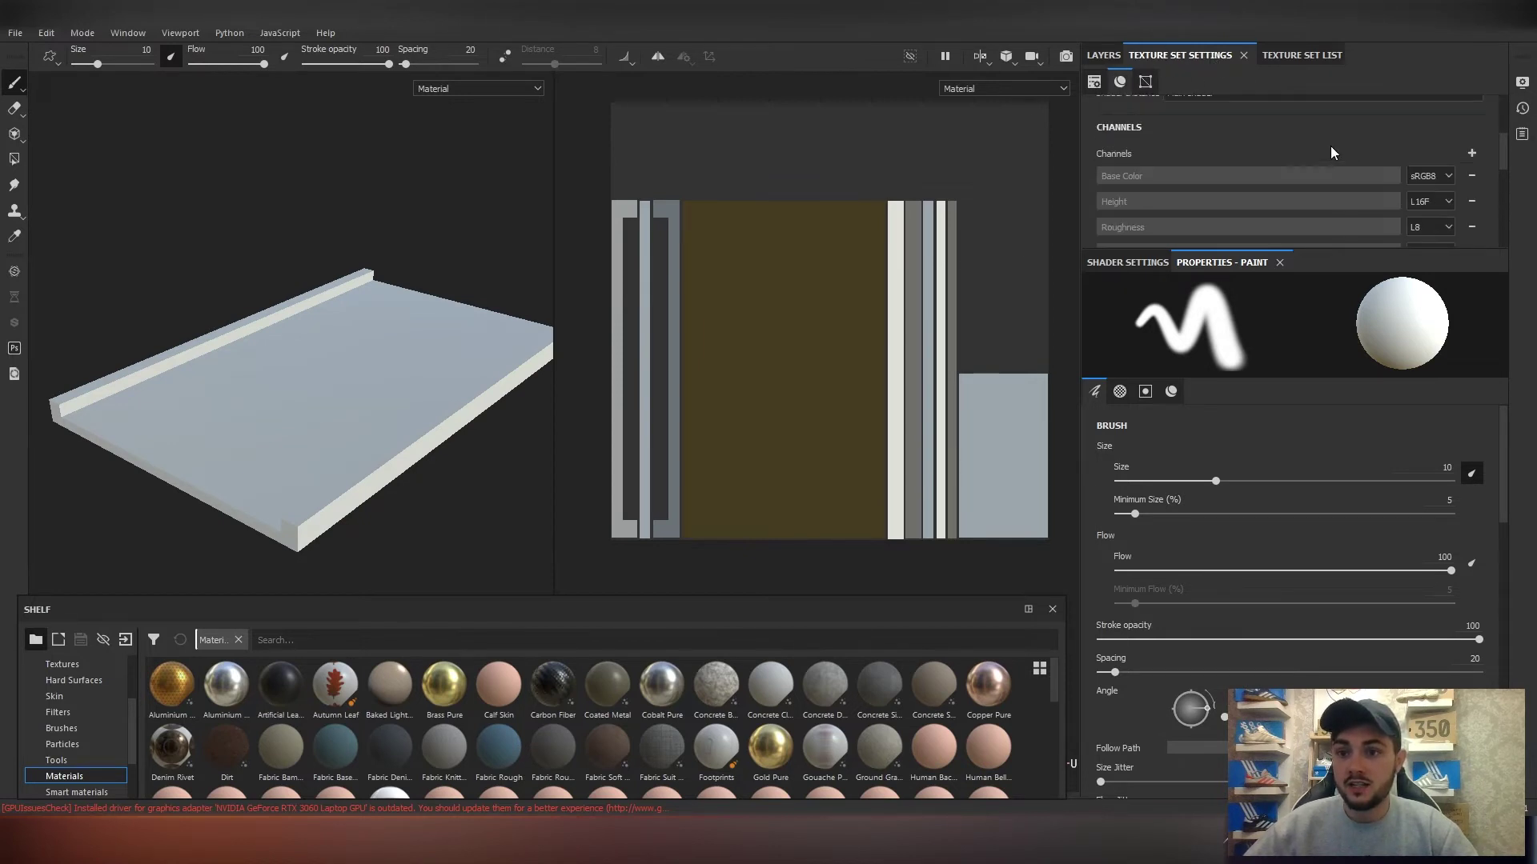
scroll(1442, 160, "down", 6)
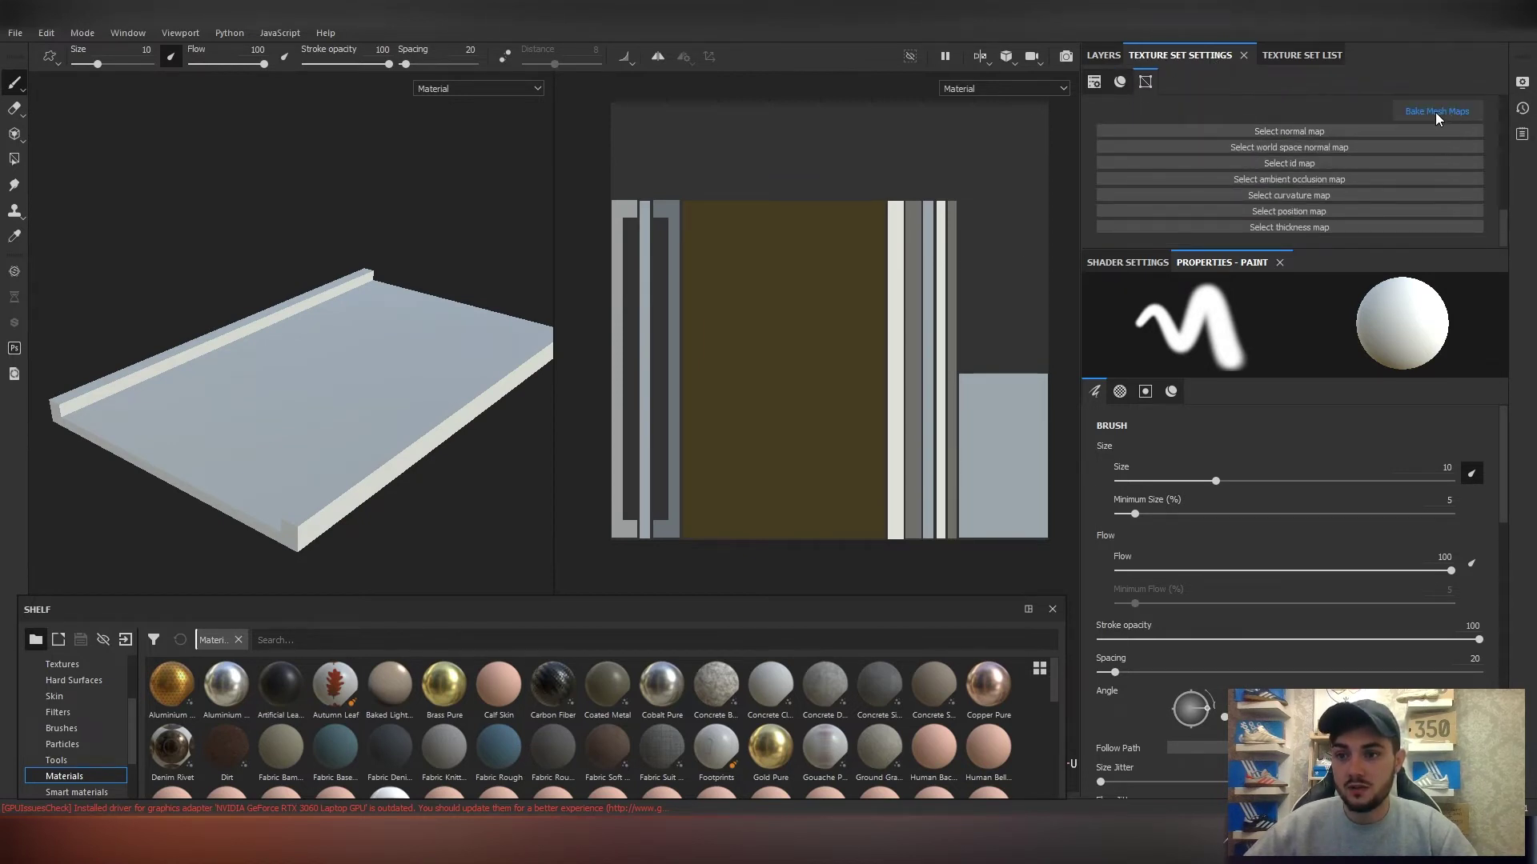
Close the Texture Set Settings view, then restore it to the workspace and display it.
left_click(197, 36)
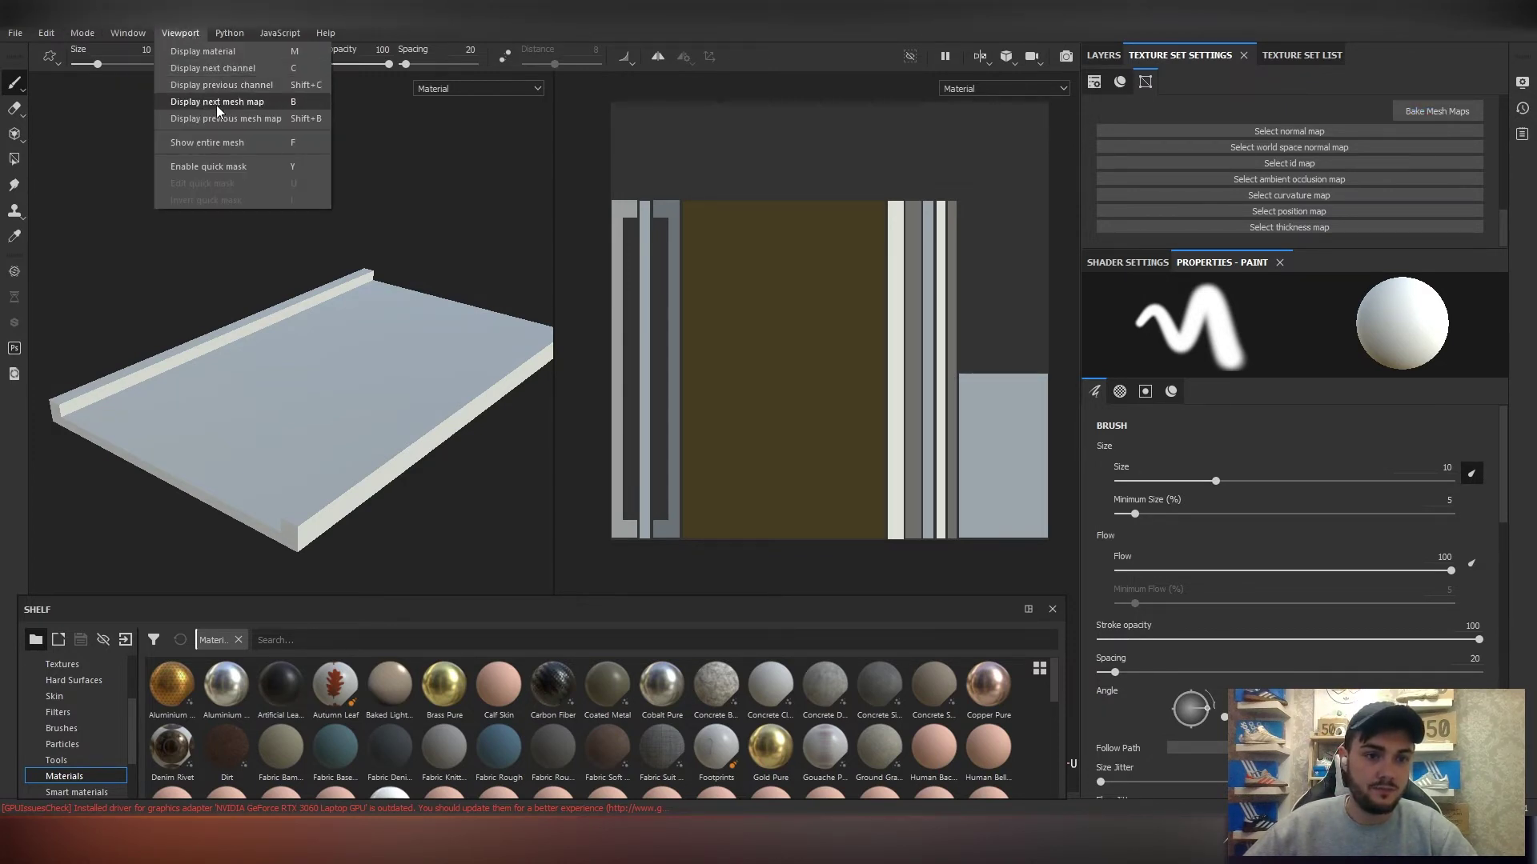
mouse_move(141, 32)
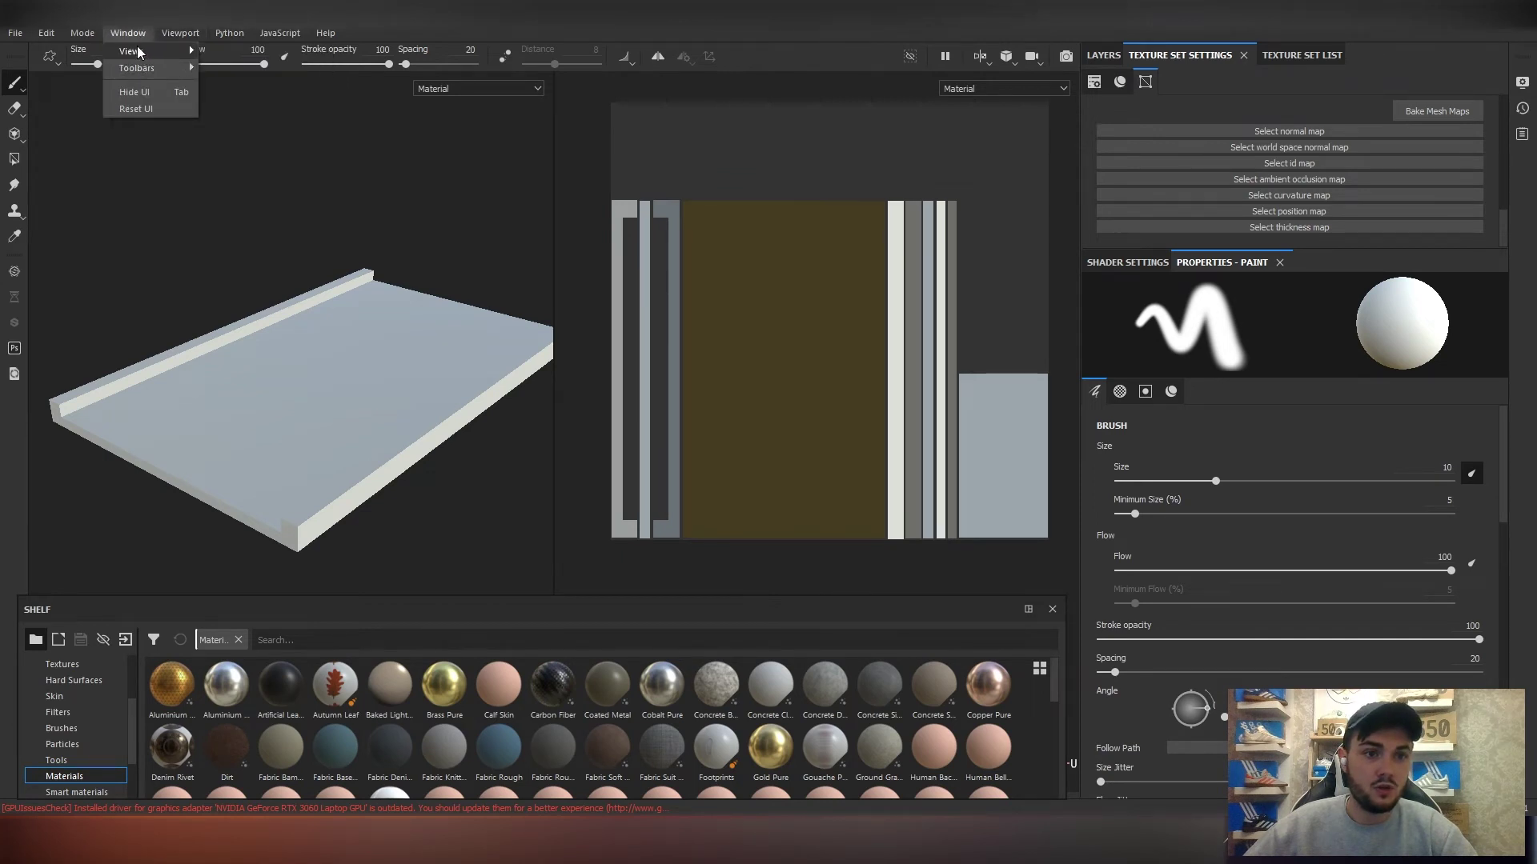
mouse_move(145, 68)
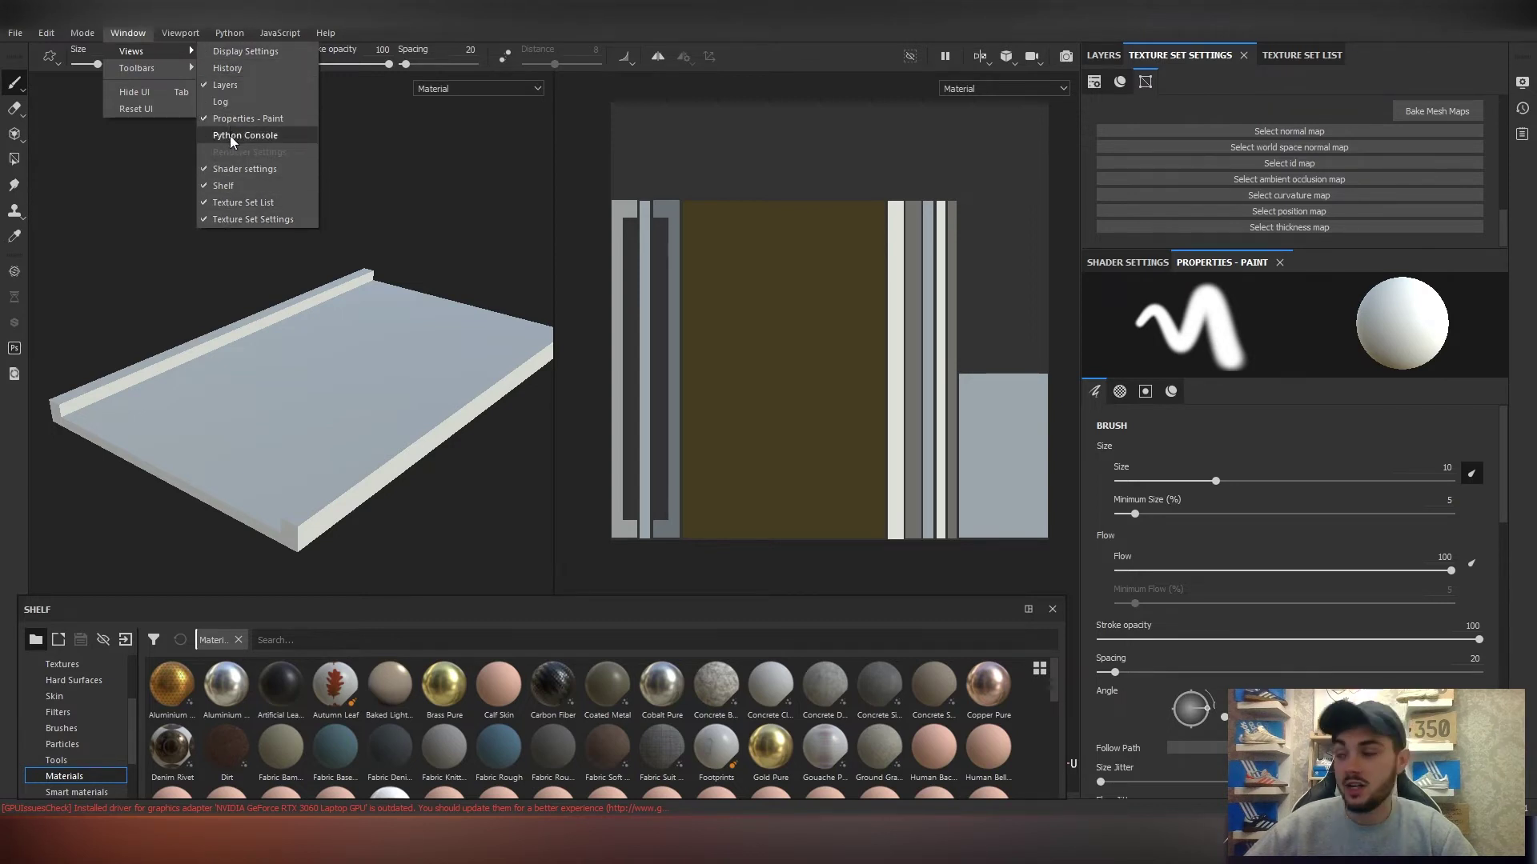
left_click(1246, 56)
left_click(1245, 55)
left_click(137, 34)
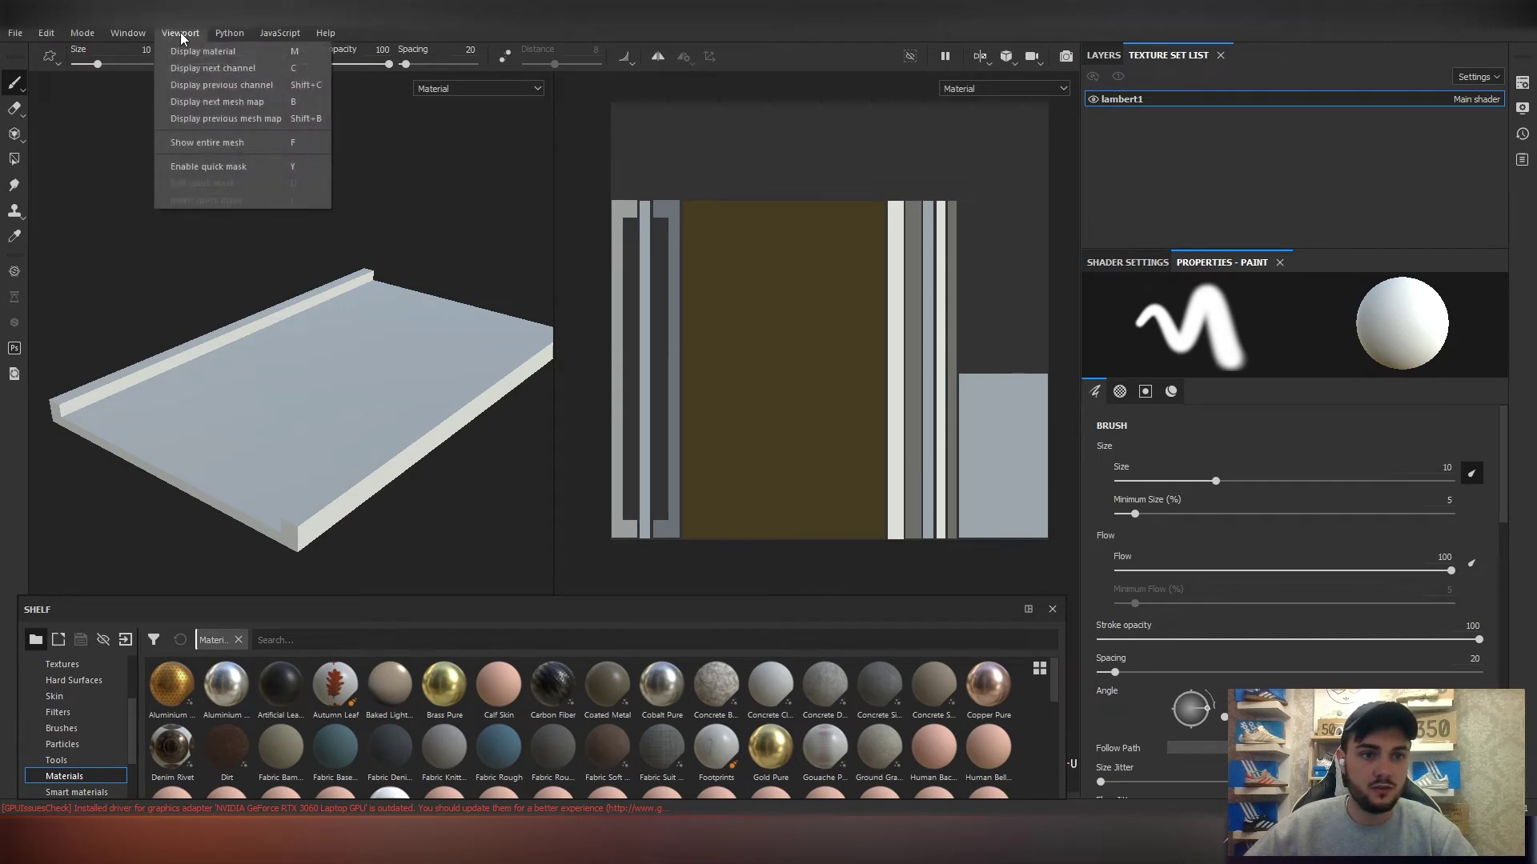
mouse_move(148, 55)
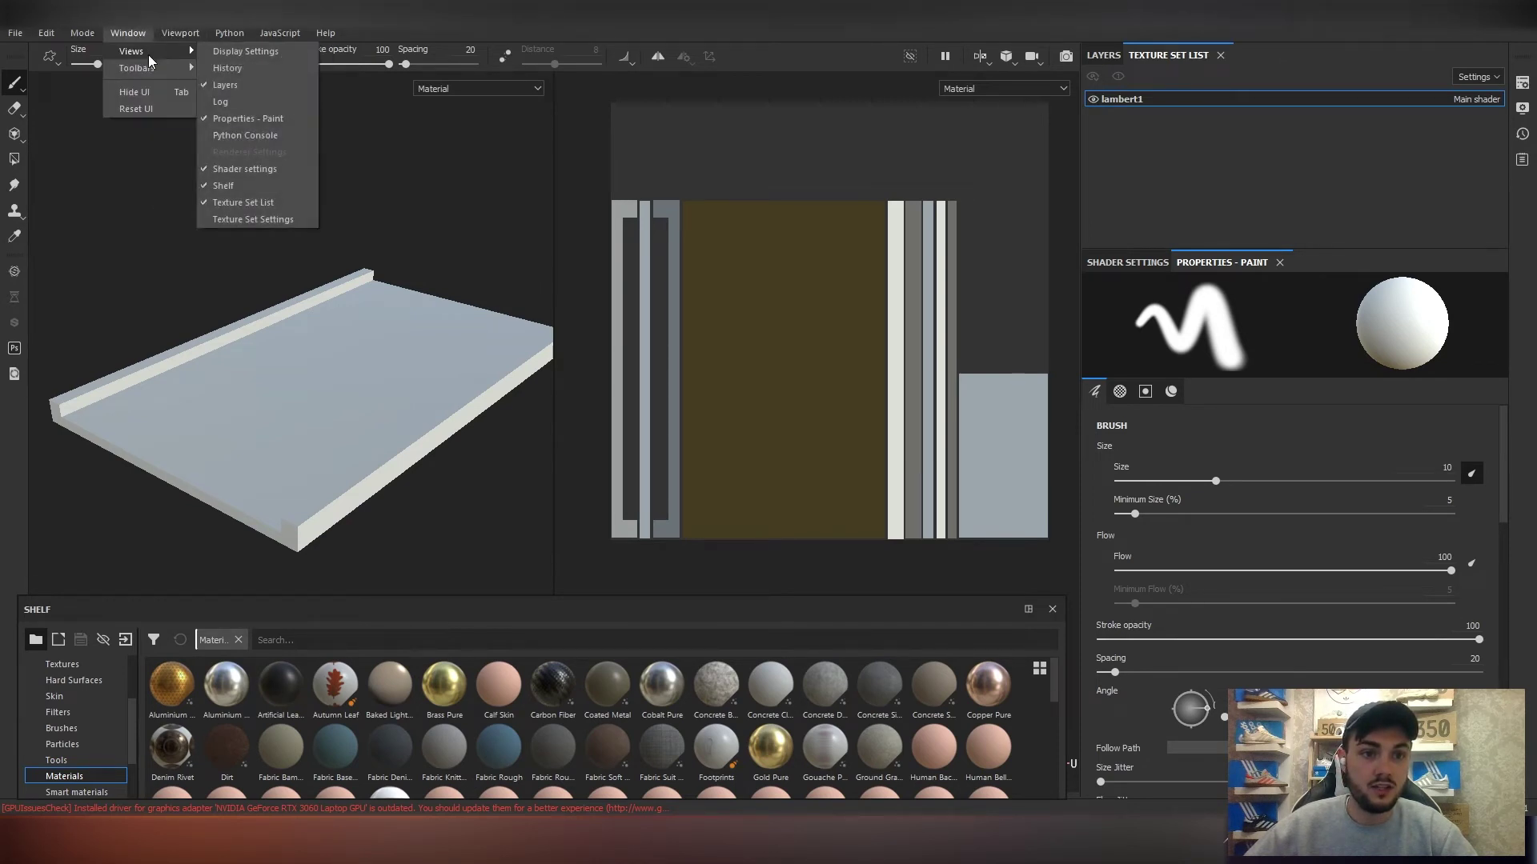
left_click(218, 219)
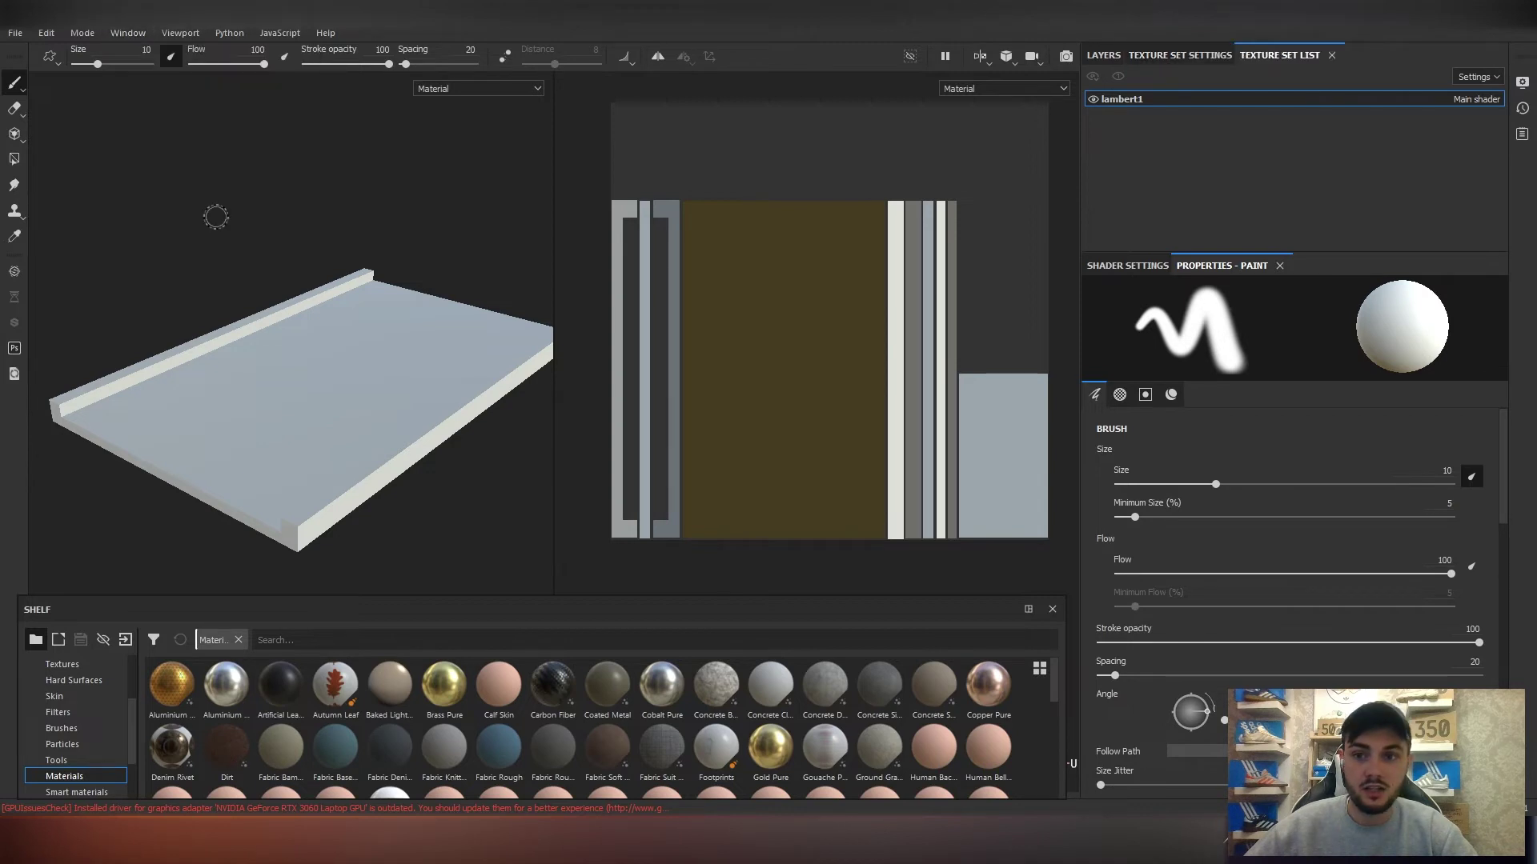
left_click(1199, 56)
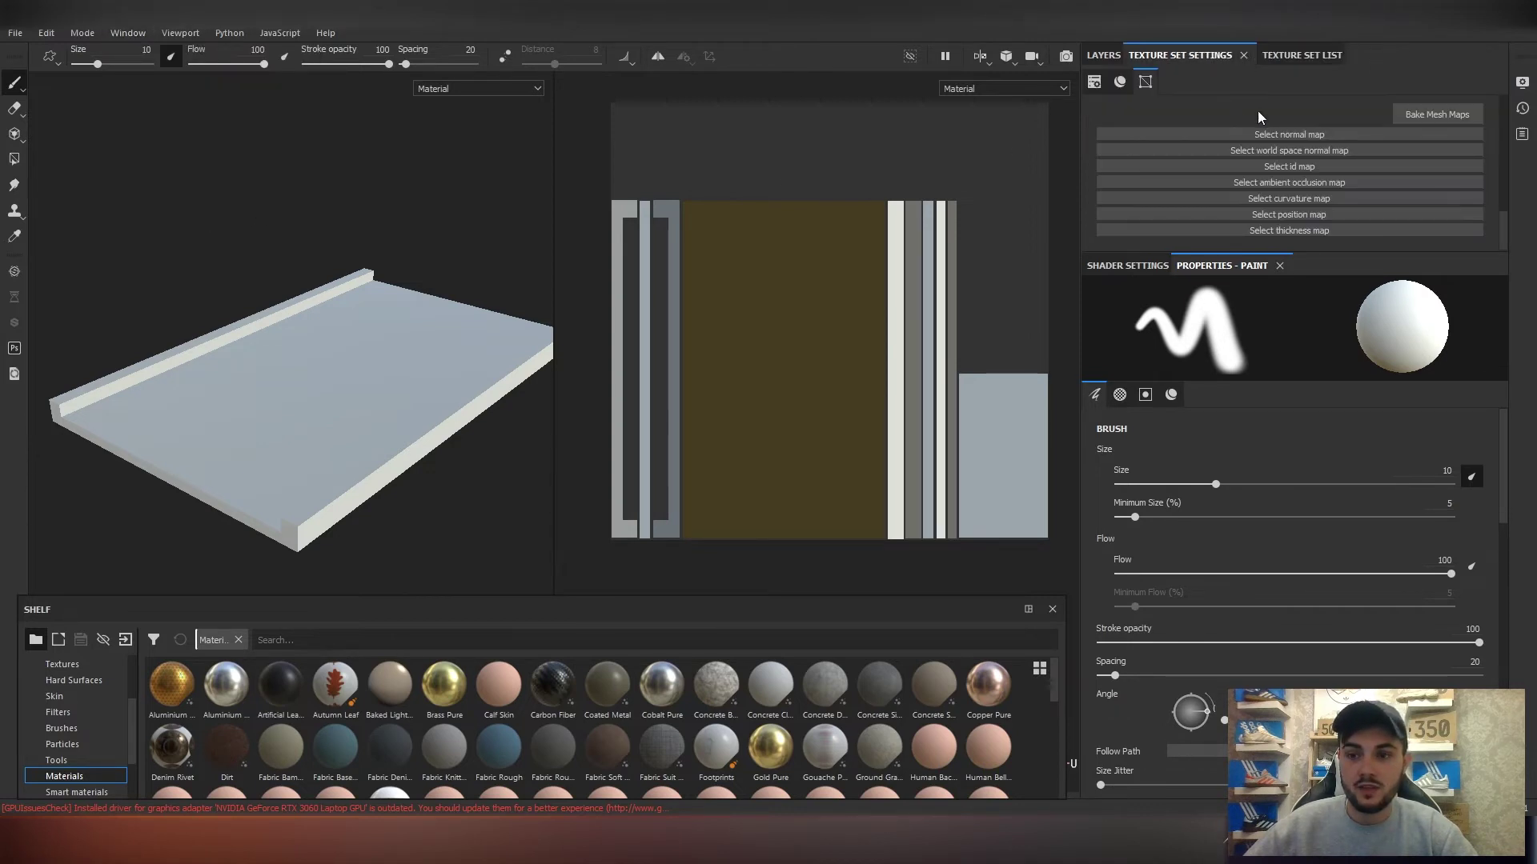
Bake all seven selected mesh maps for the road section with an output size of 2048.
scroll(1257, 110, "up", 3)
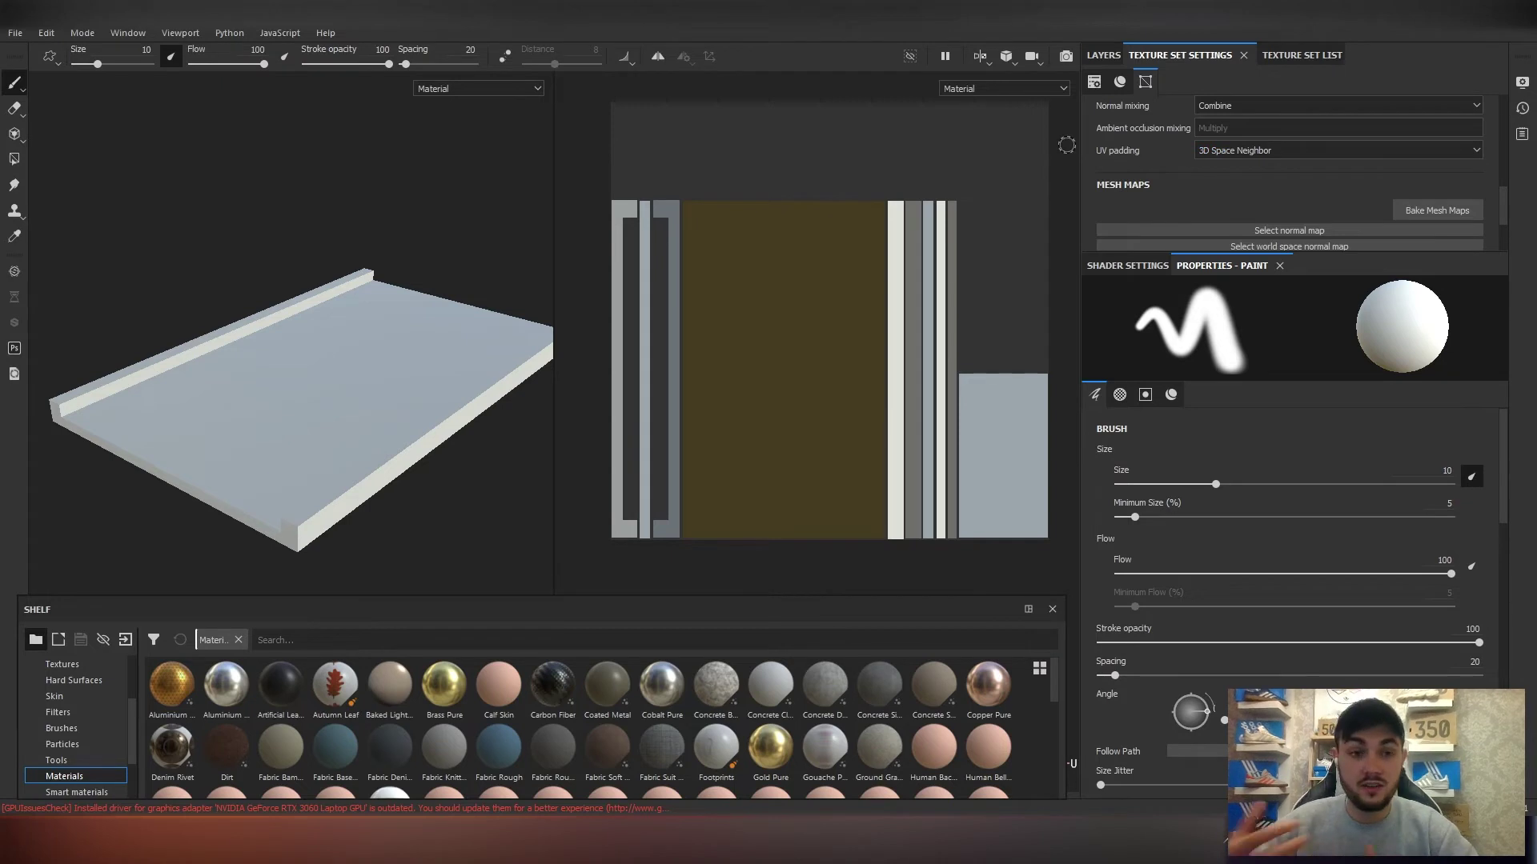
left_click(130, 33)
mouse_move(136, 52)
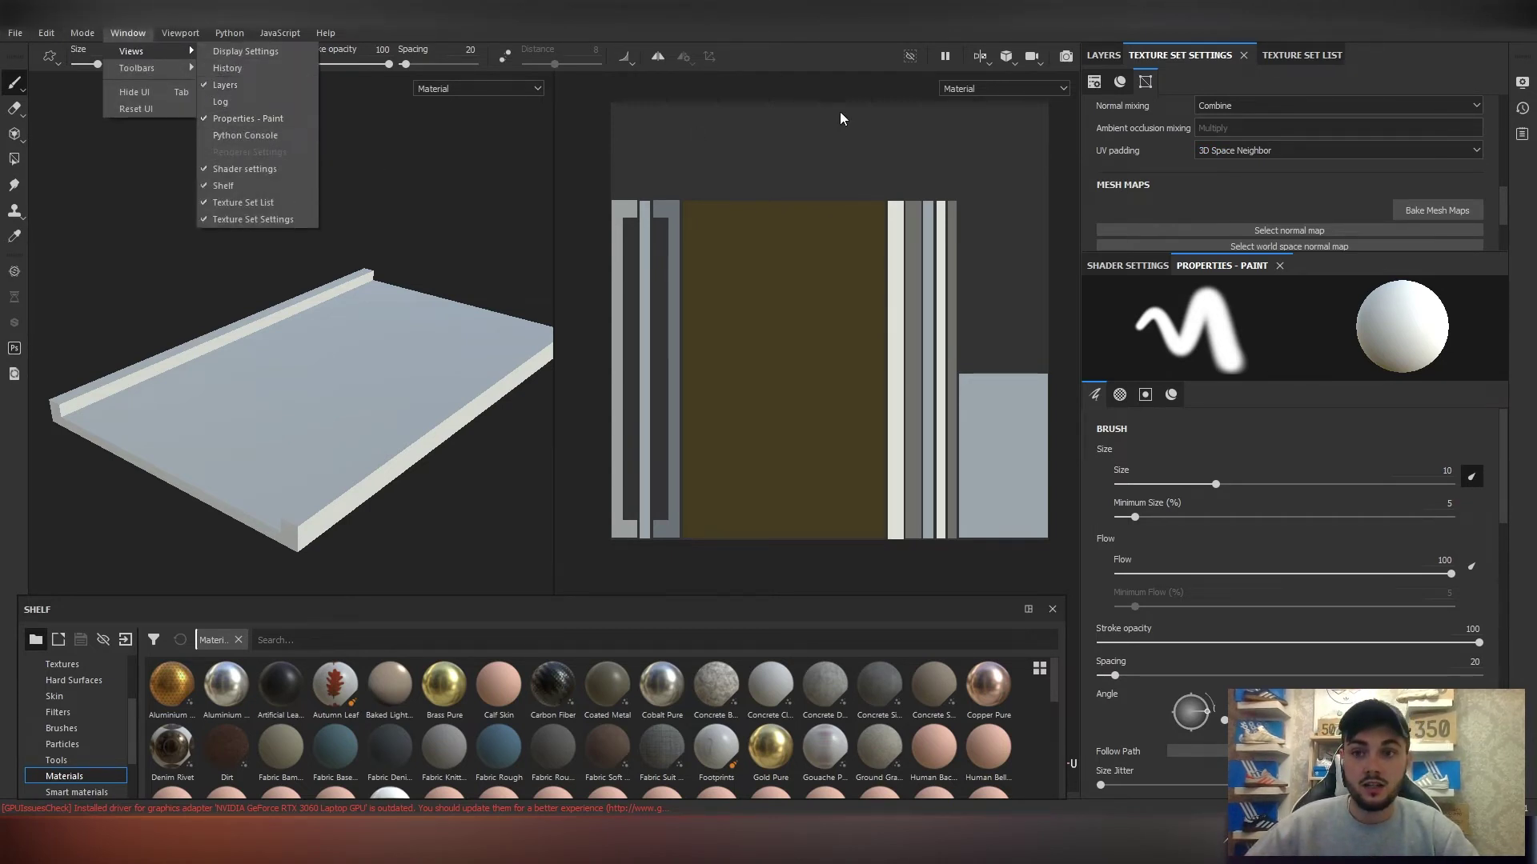
left_click(1417, 202)
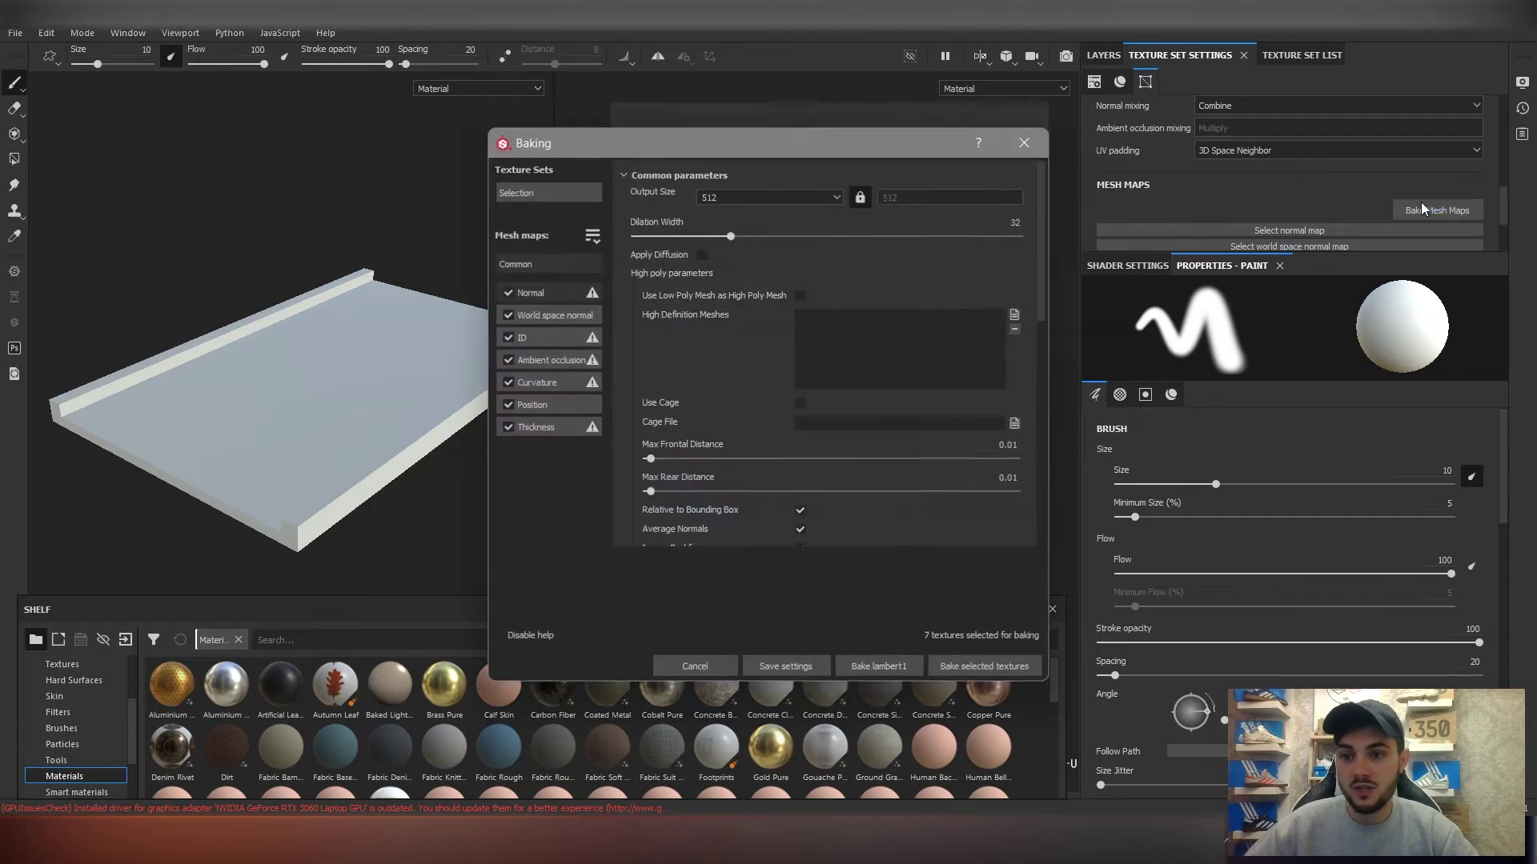
left_click(725, 195)
left_click(722, 272)
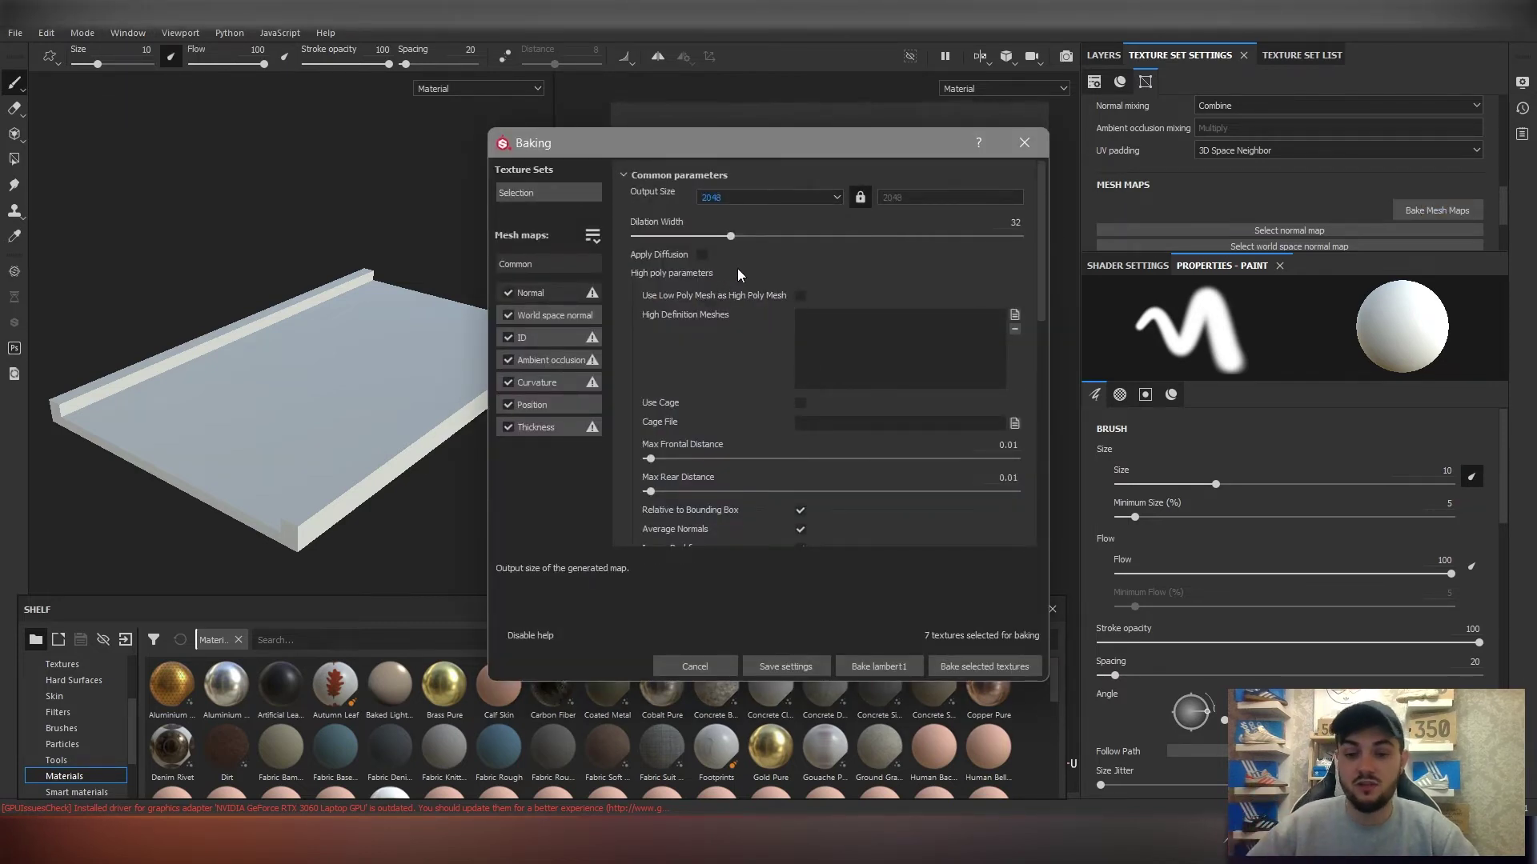
scroll(873, 417, "down", 1)
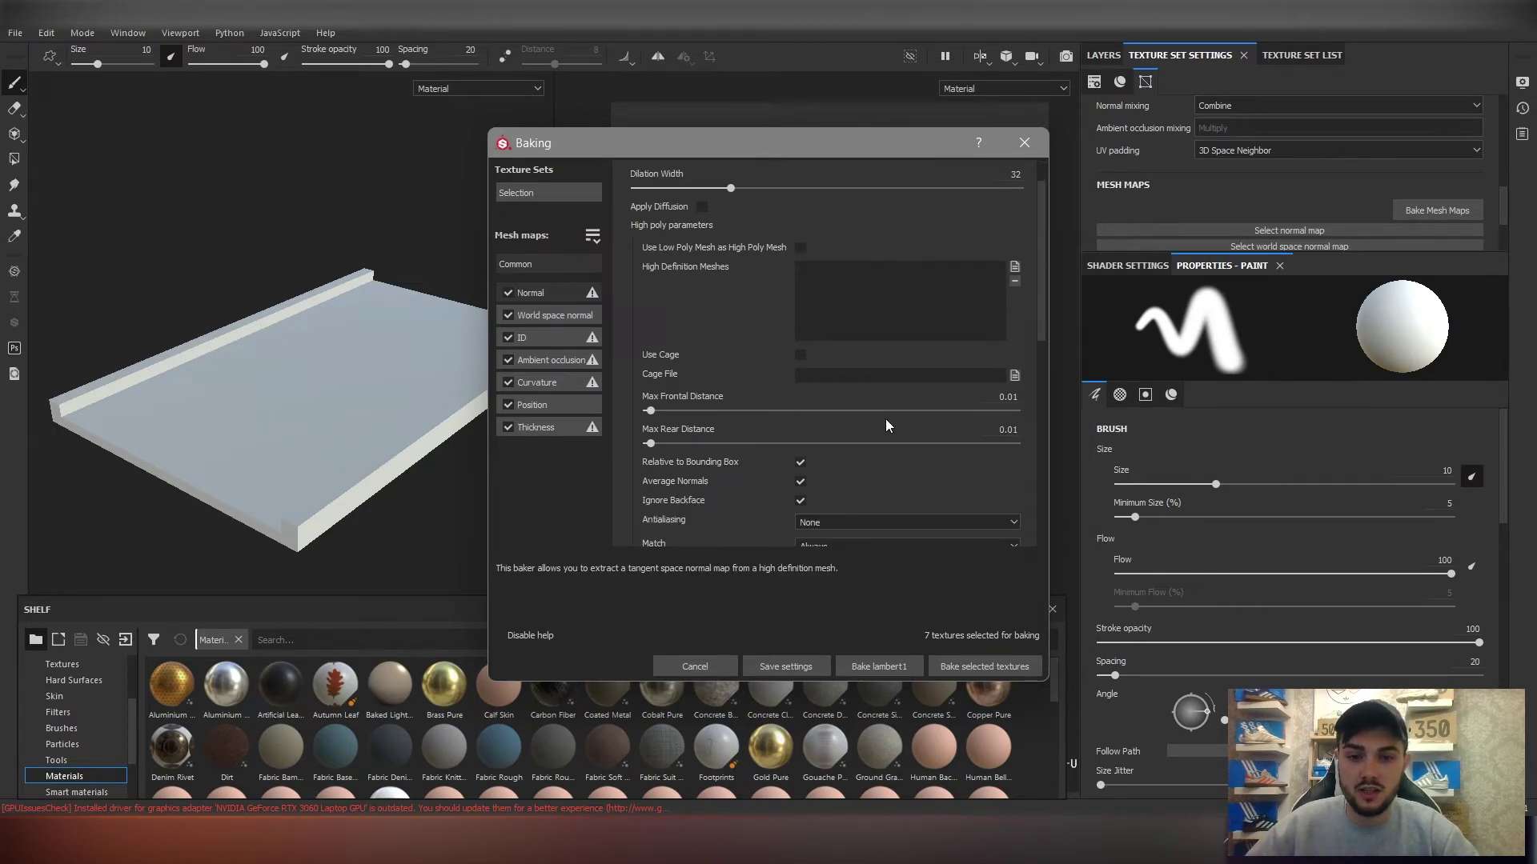
scroll(885, 419, "down", 3)
left_click(980, 666)
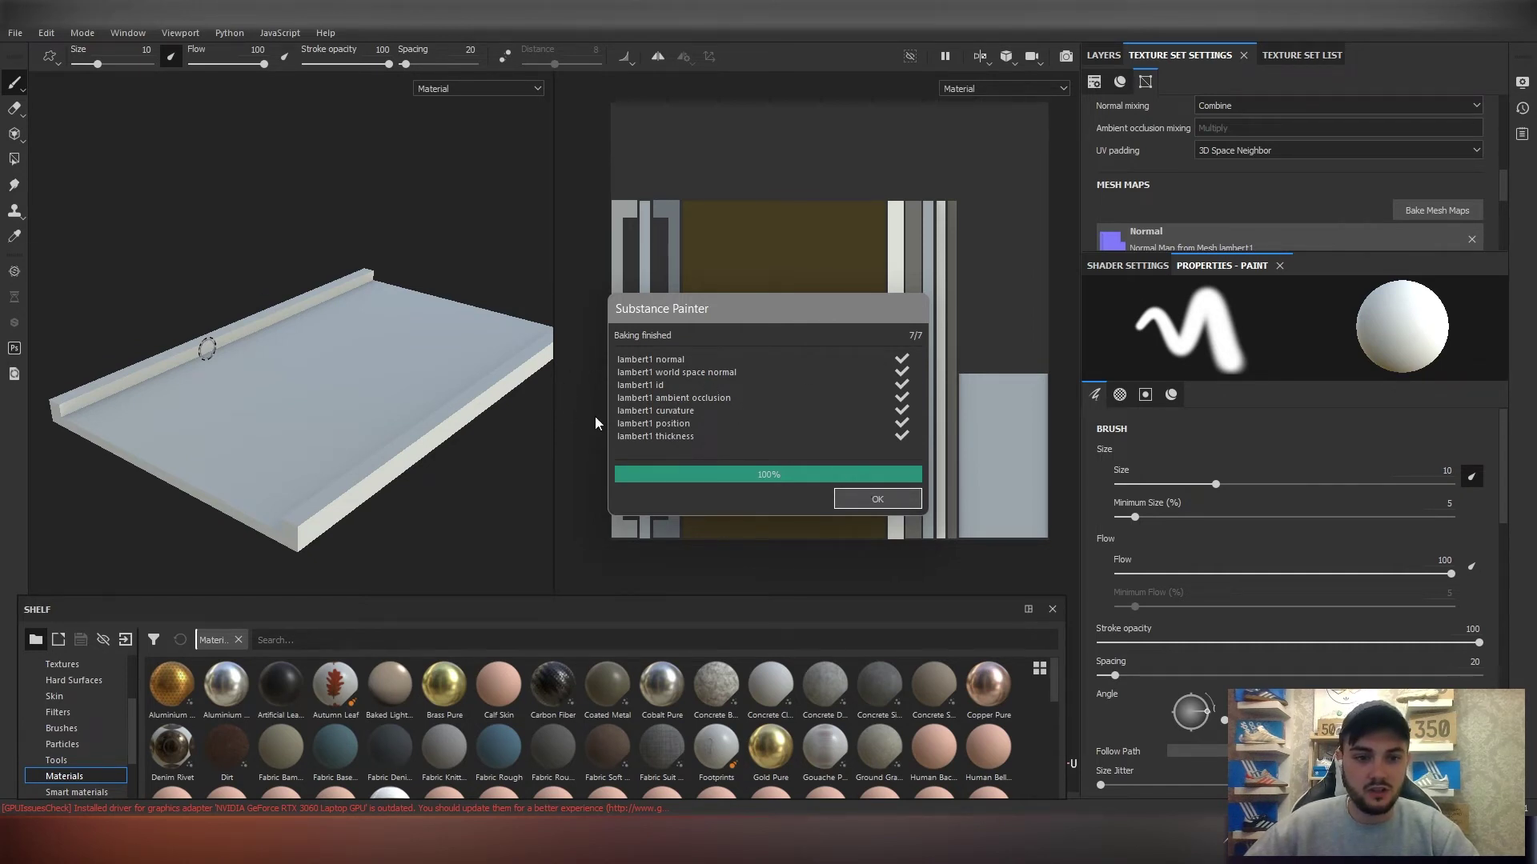
left_click(863, 495)
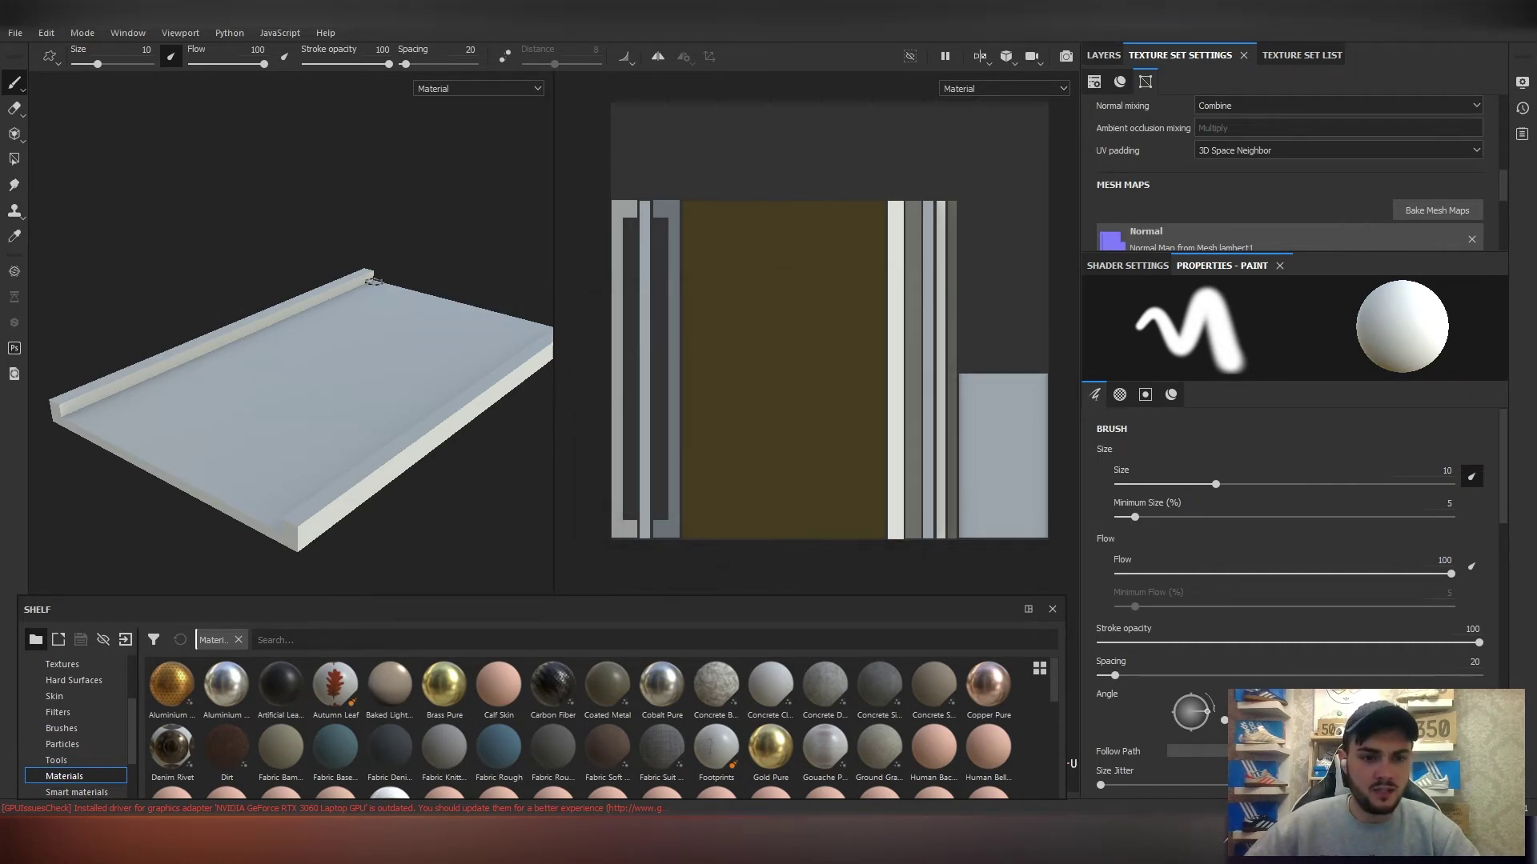
Search the shelf for "tarm" and add the Plastic Armor Matte material to the layer stack below Layer 1.
mouse_move(282, 384)
left_mouse_down("alt")
mouse_move(425, 363)
mouse_move(298, 370)
mouse_move(272, 378)
mouse_move(274, 398)
left_mouse_up("alt")
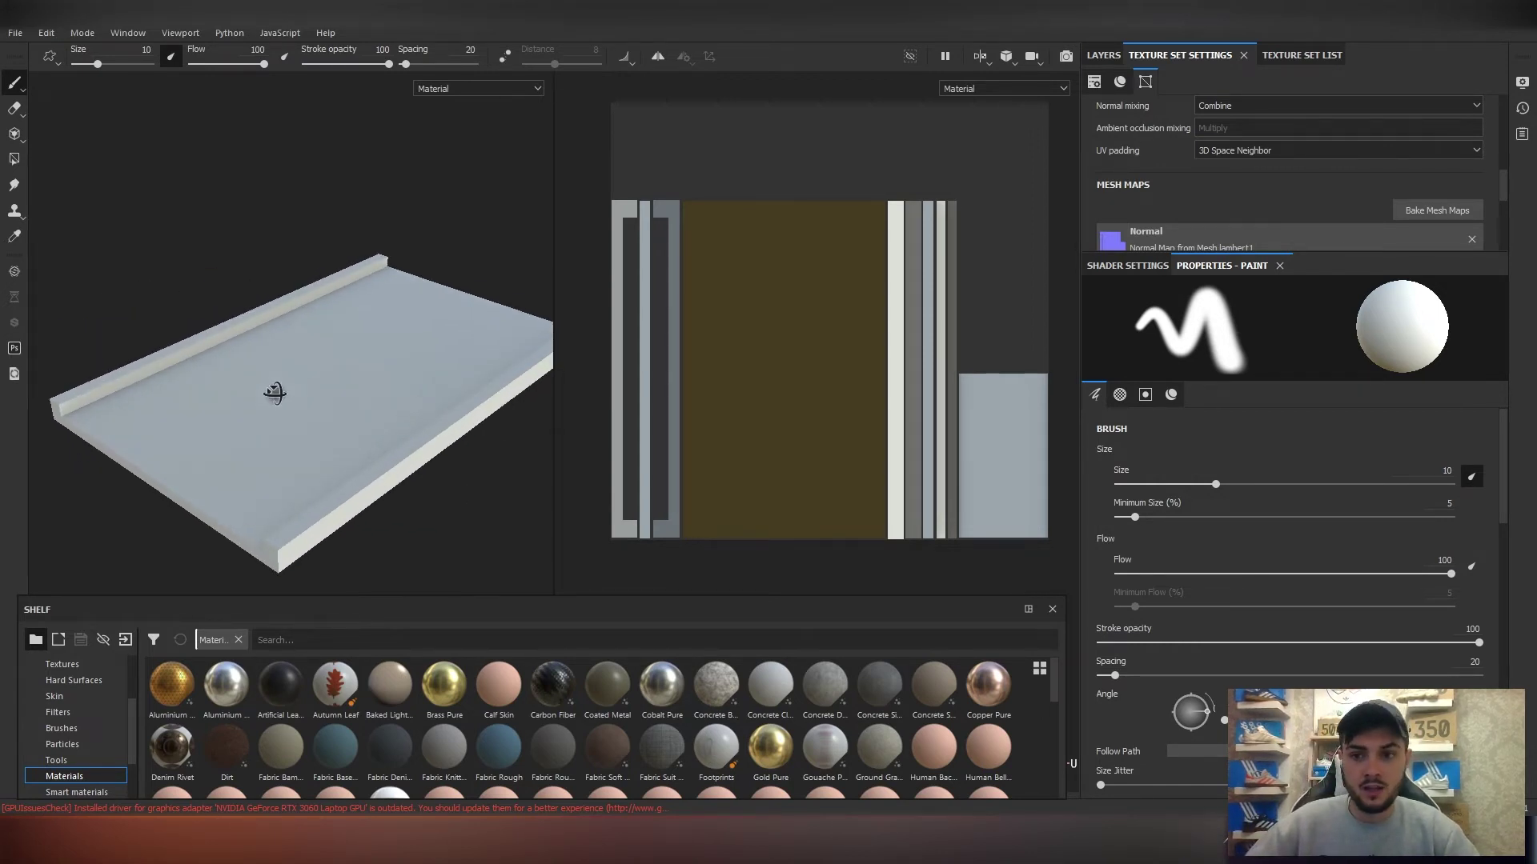
left_click(1117, 57)
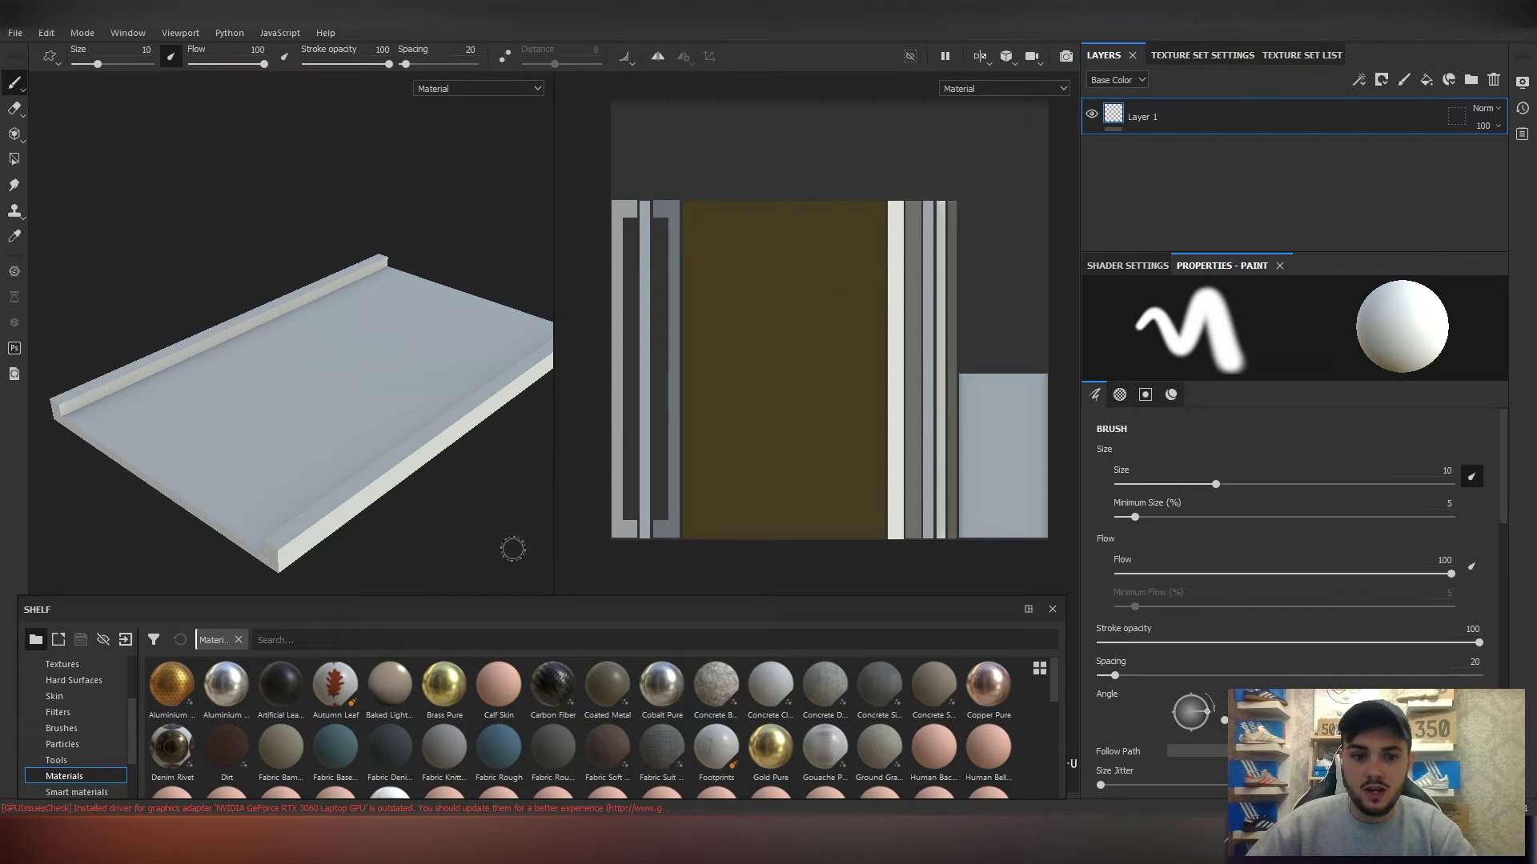
left_click(237, 640)
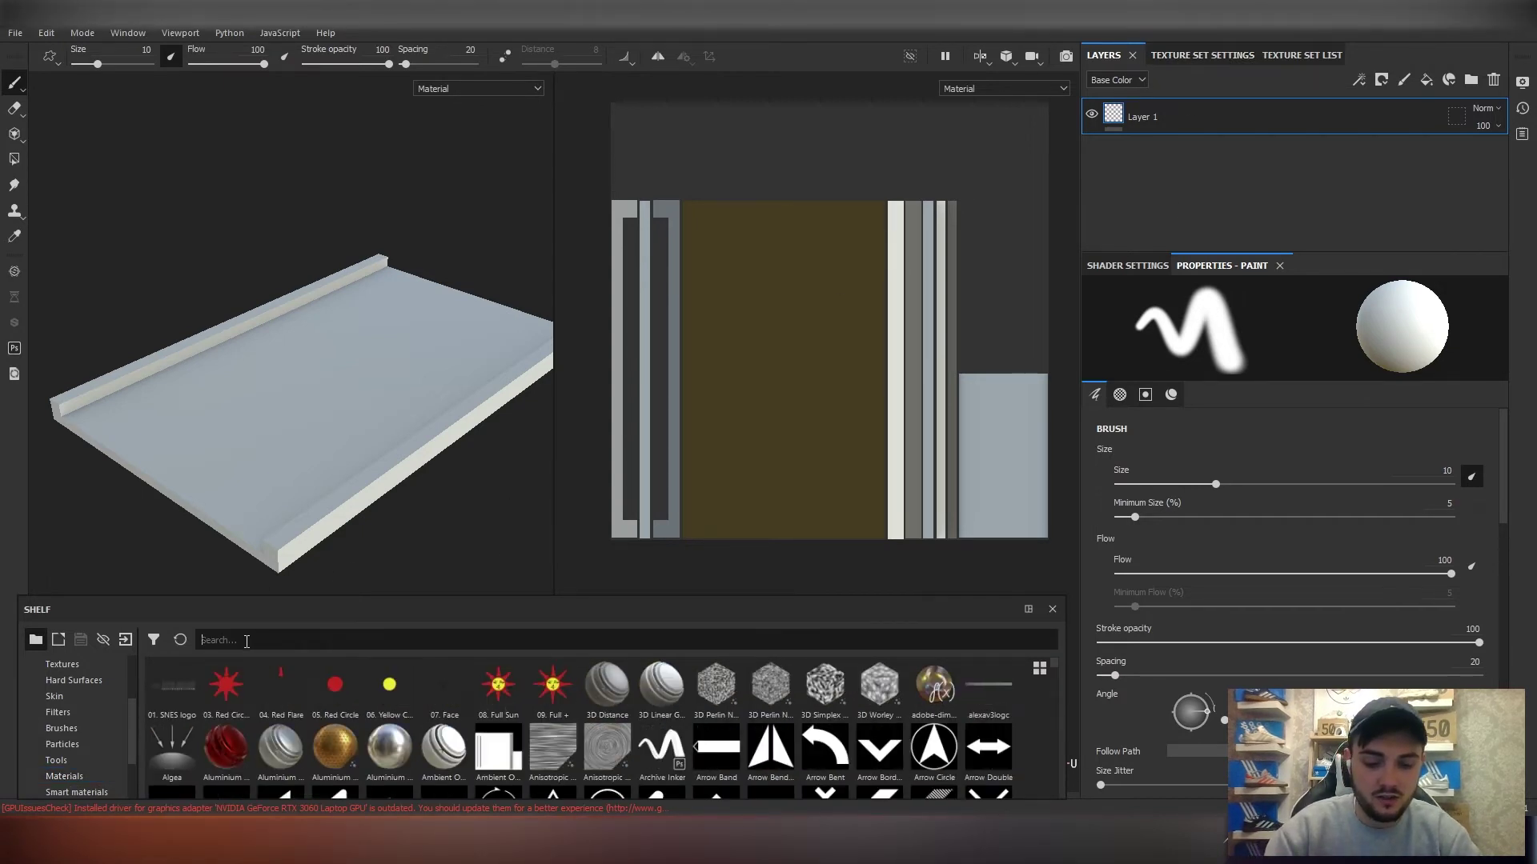
type("tar")
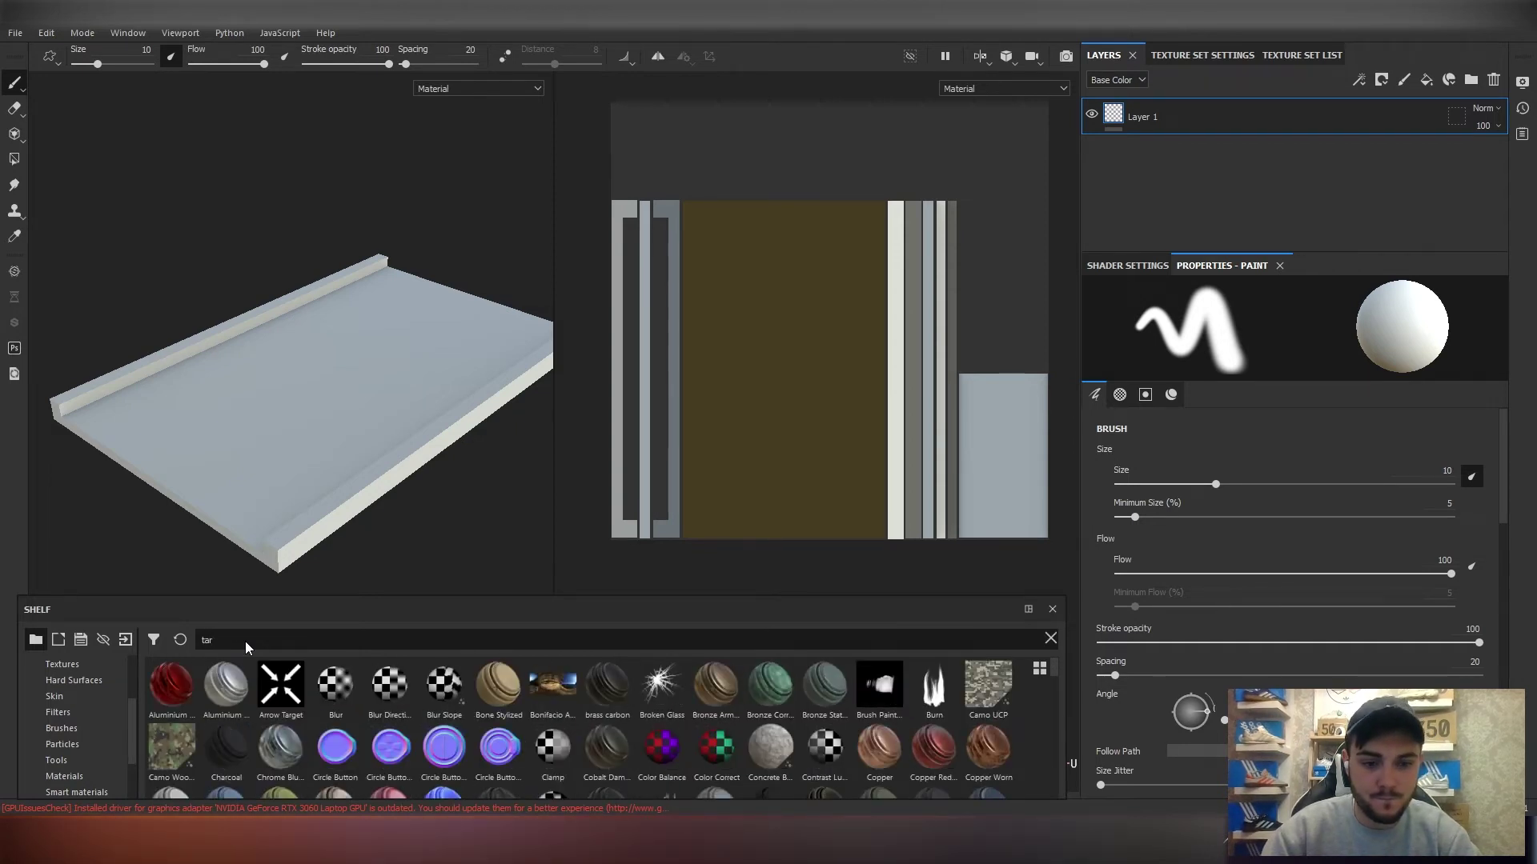
type("m")
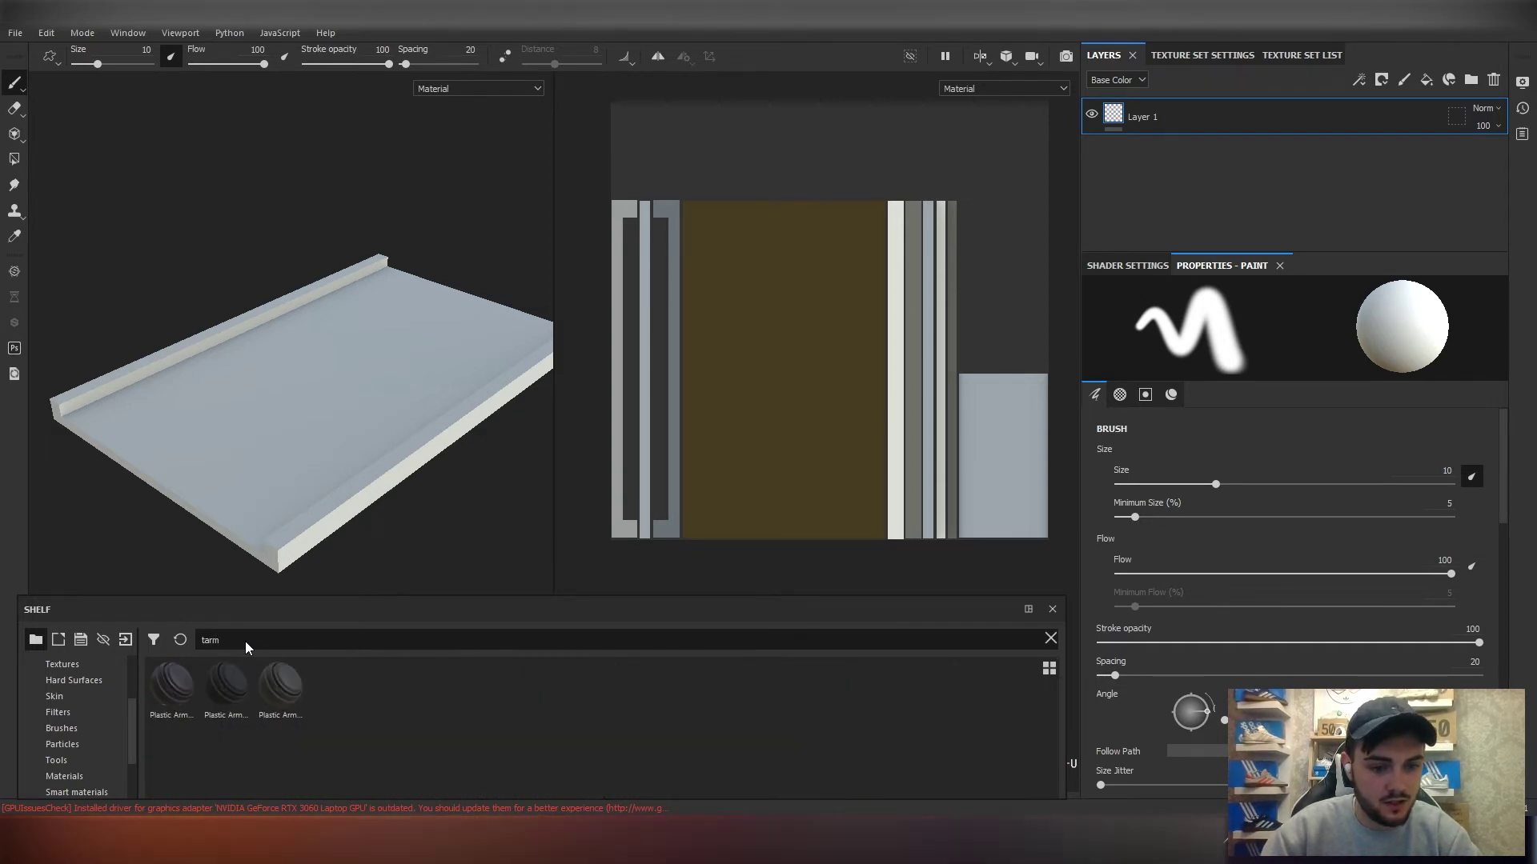
left_click_drag(227, 685, 1183, 138)
left_click_drag(357, 387, 307, 388, "alt")
scroll(384, 374, "up", 4)
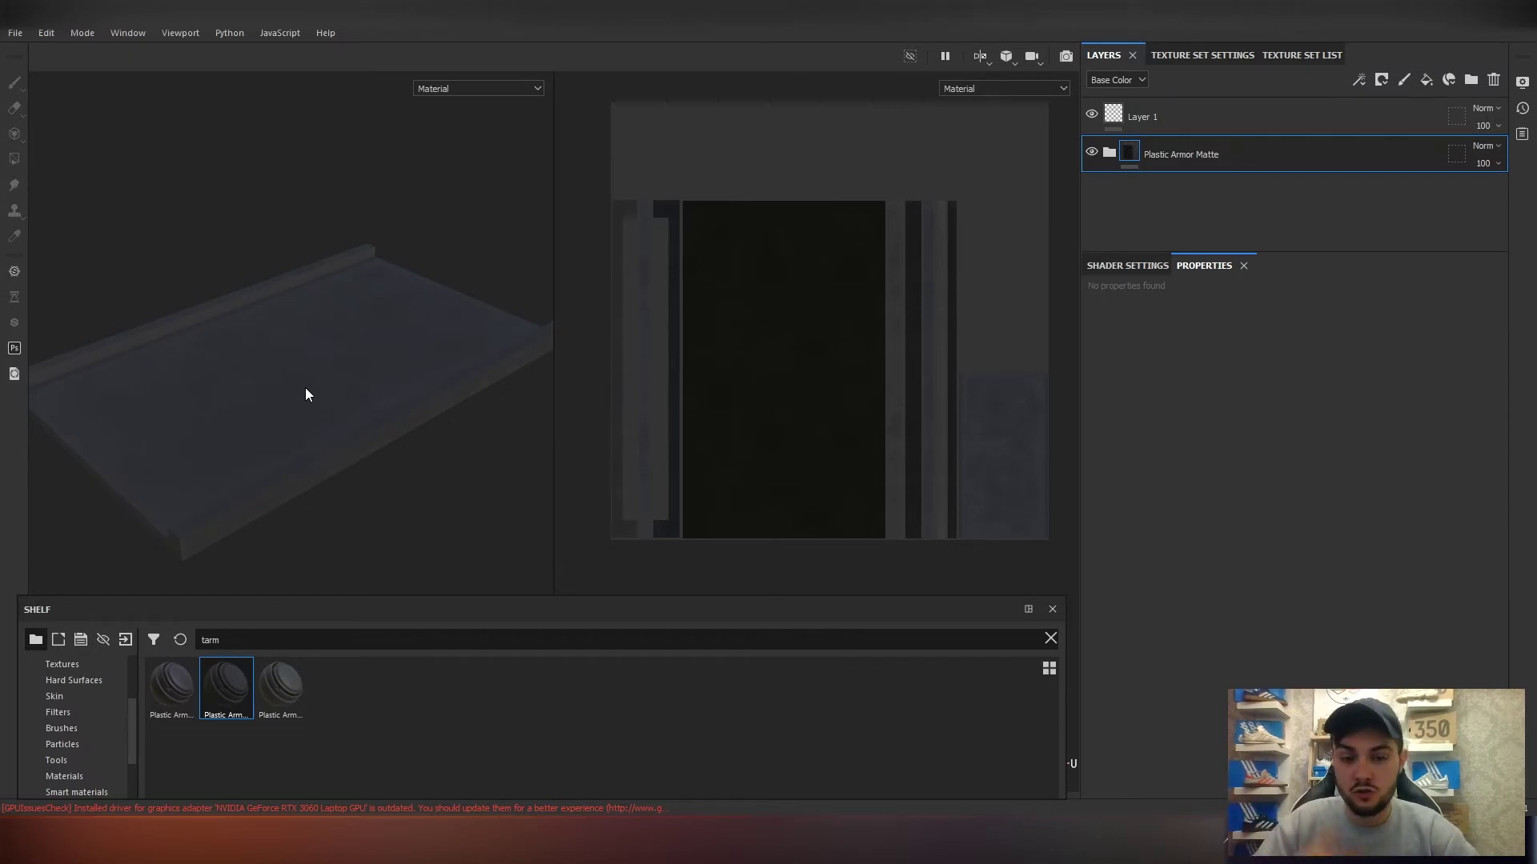
left_click_drag(319, 368, 398, 352, "alt")
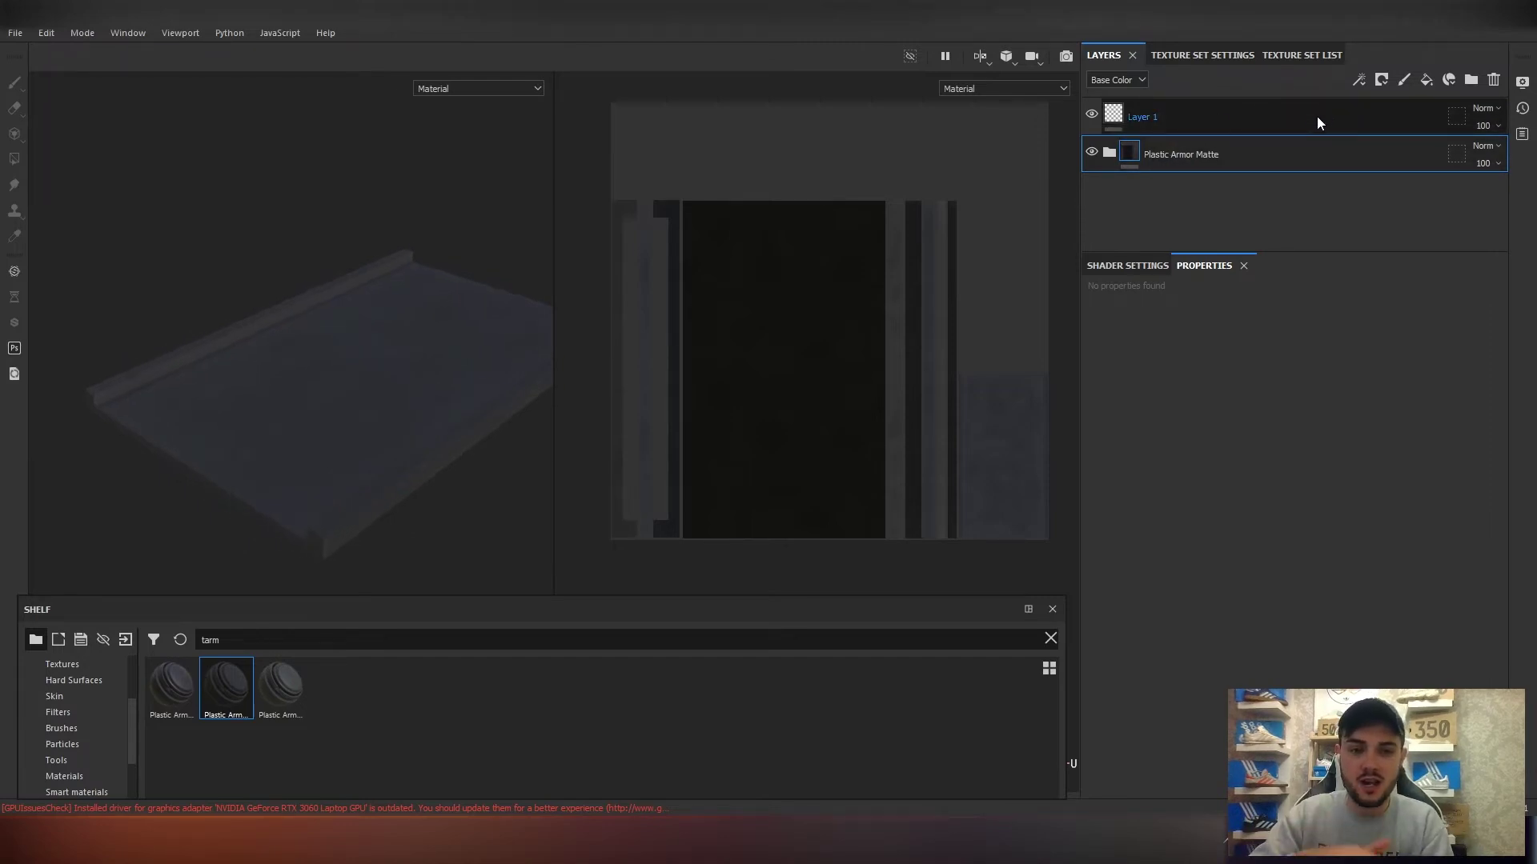
Create a layer folder with a black mask and move the Plastic Armor Matte material into it.
left_click(1468, 75)
right_click(1180, 150)
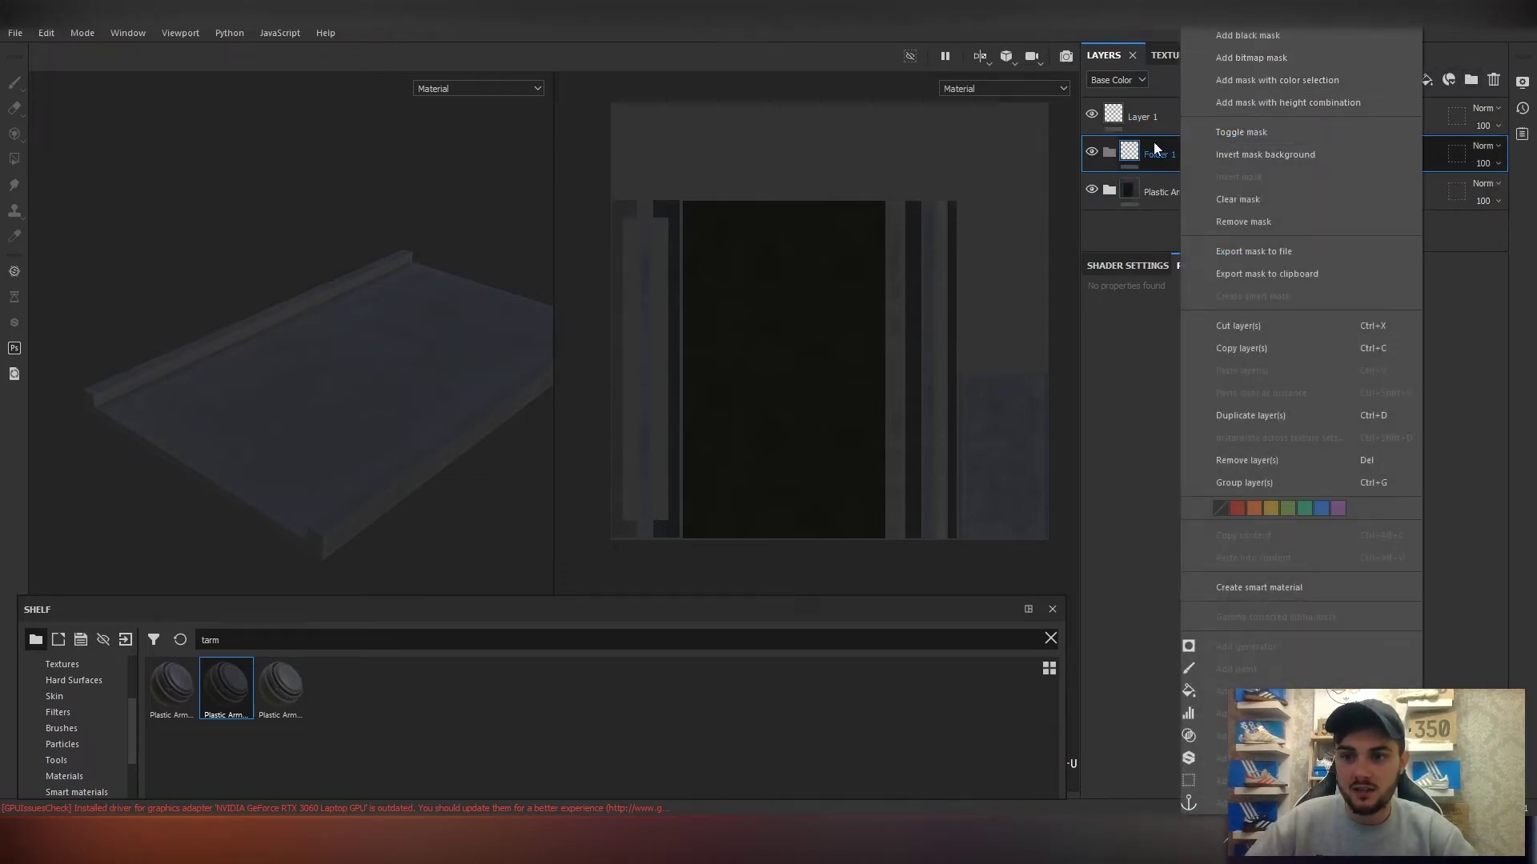
left_click(1276, 34)
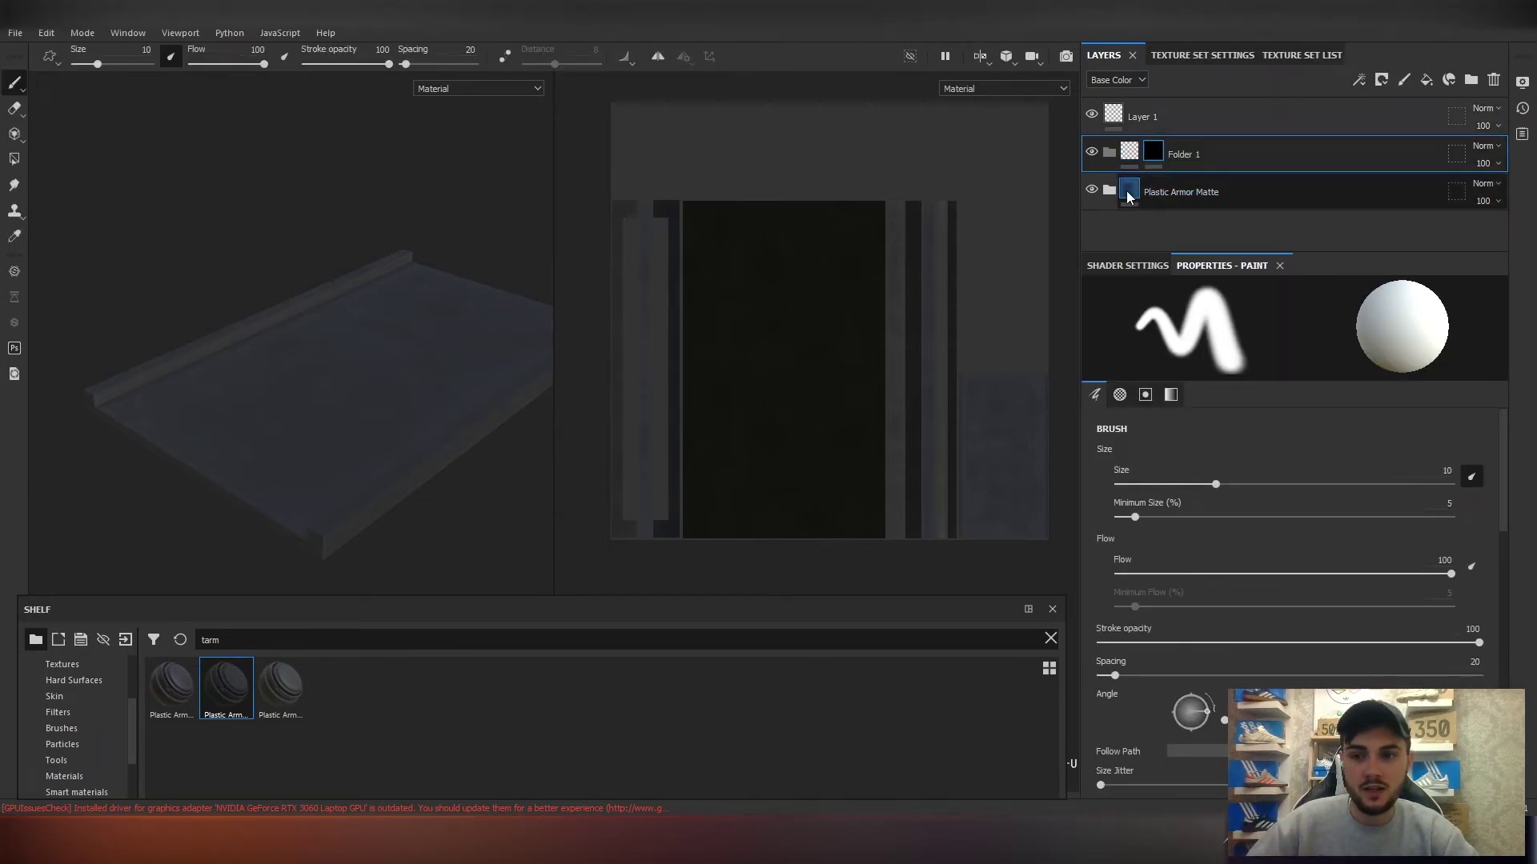
left_click_drag(1129, 197, 1150, 152)
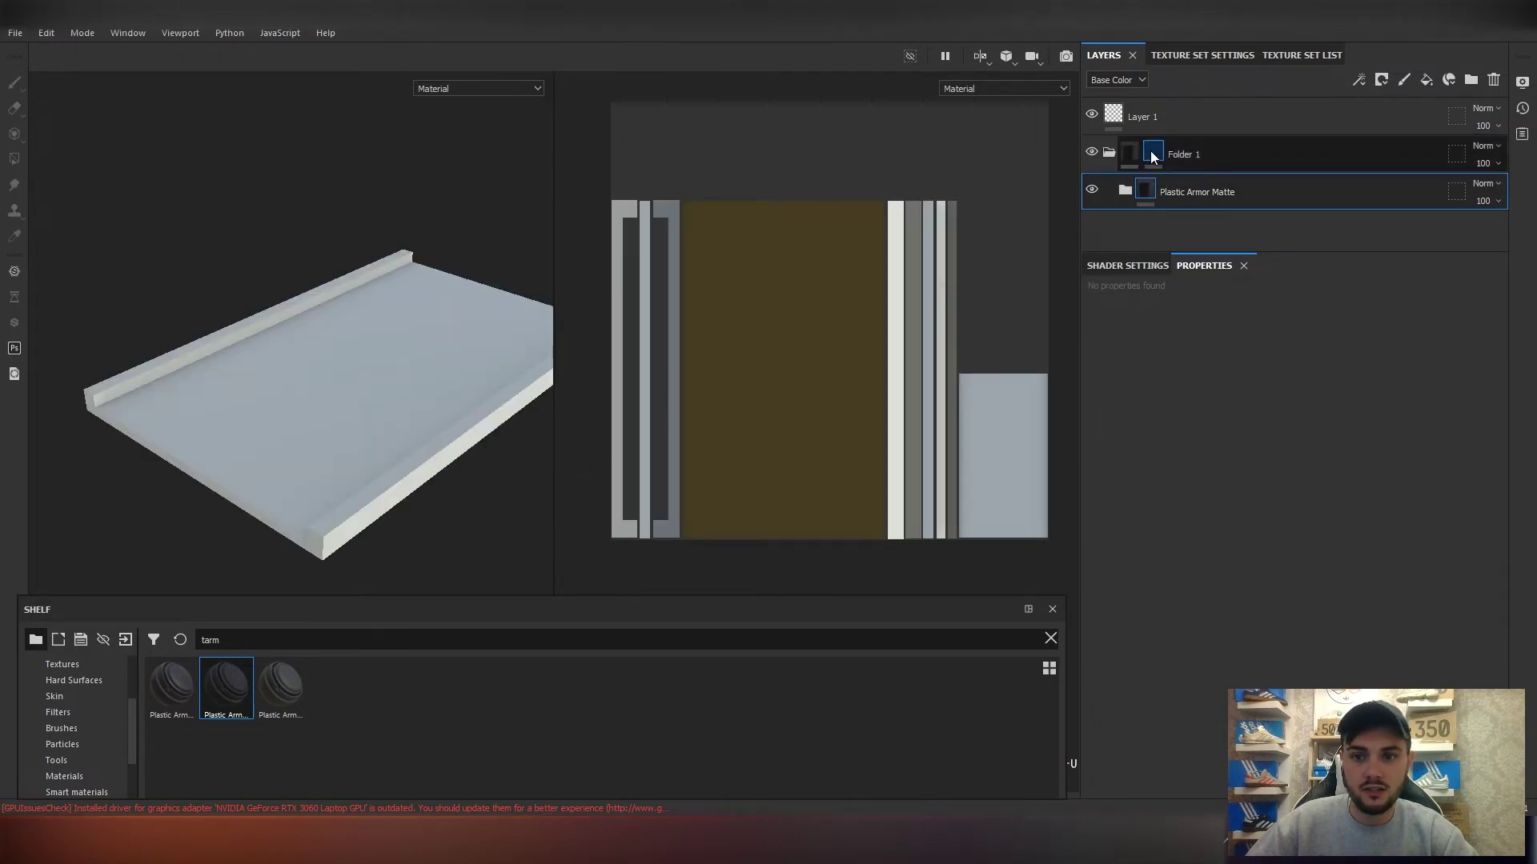
Polygon-fill the folder's black mask in white using quad mode, revealing the material on the road's large flat faces between the side barriers.
left_click(1152, 152)
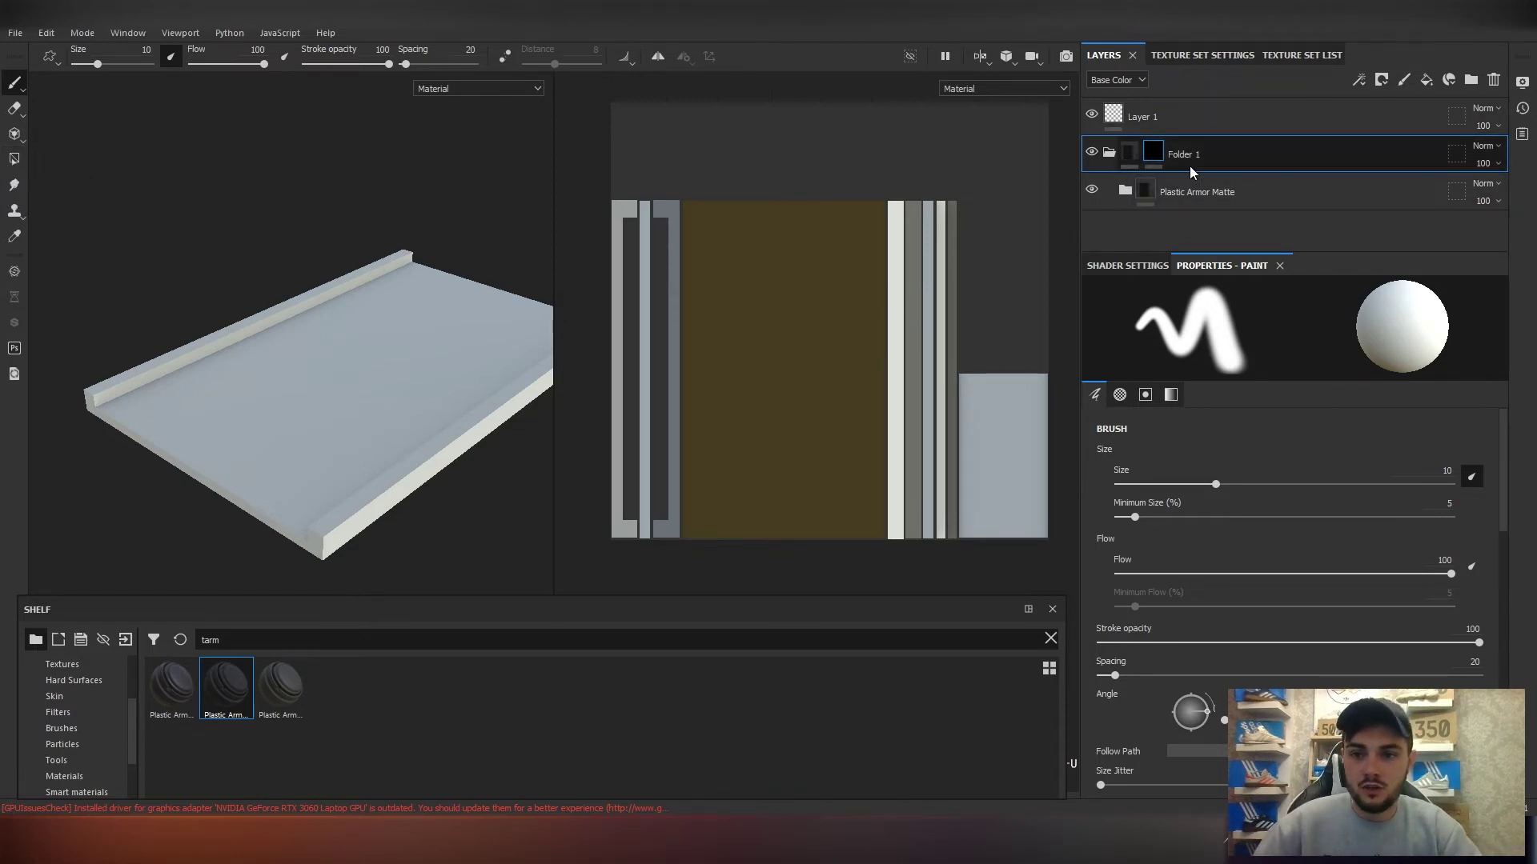
double_click(1172, 154)
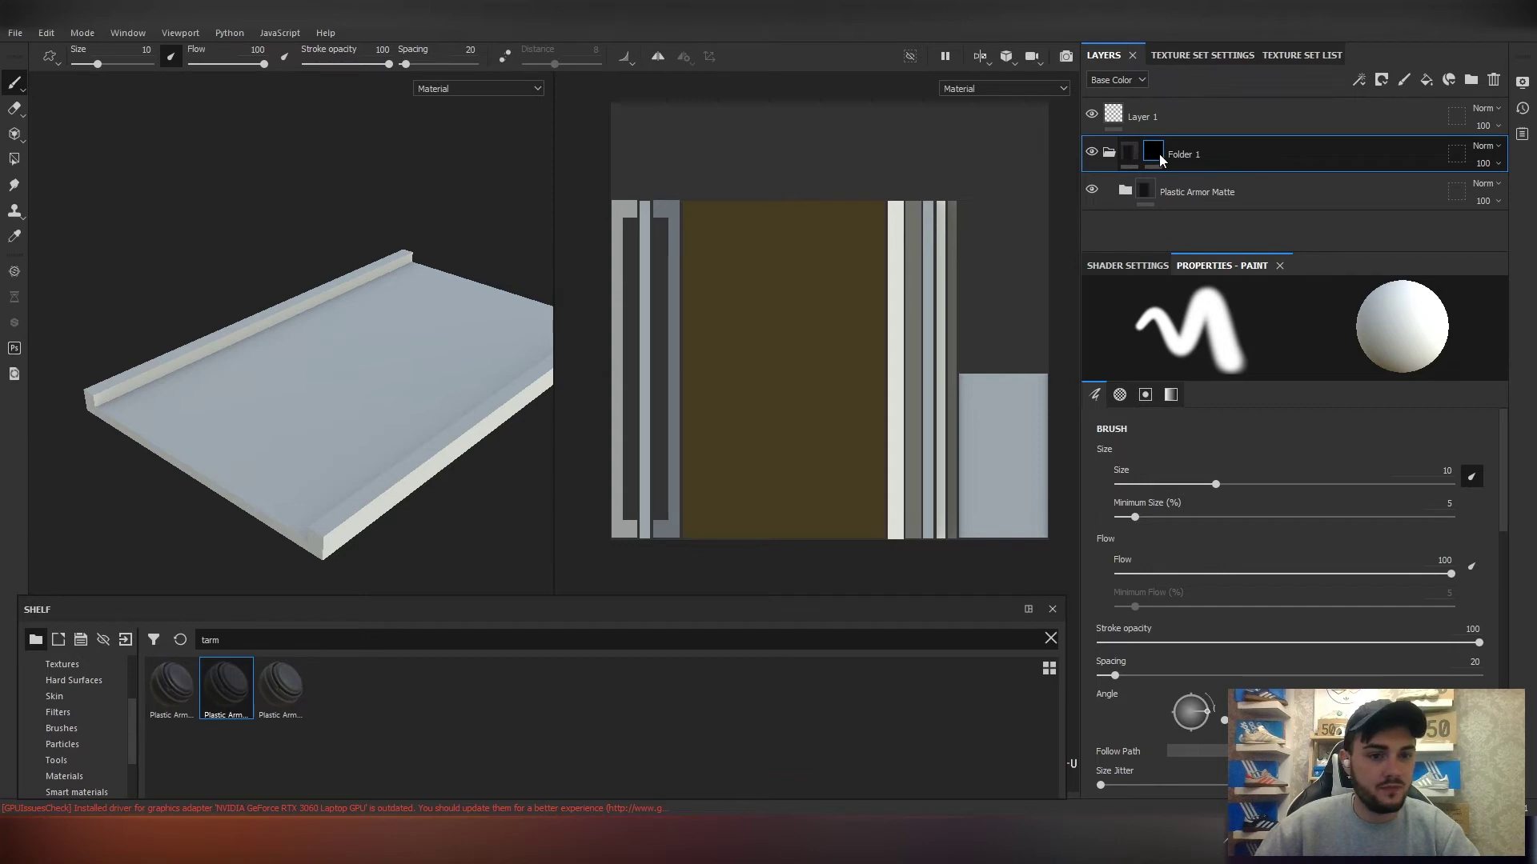
left_click(18, 162)
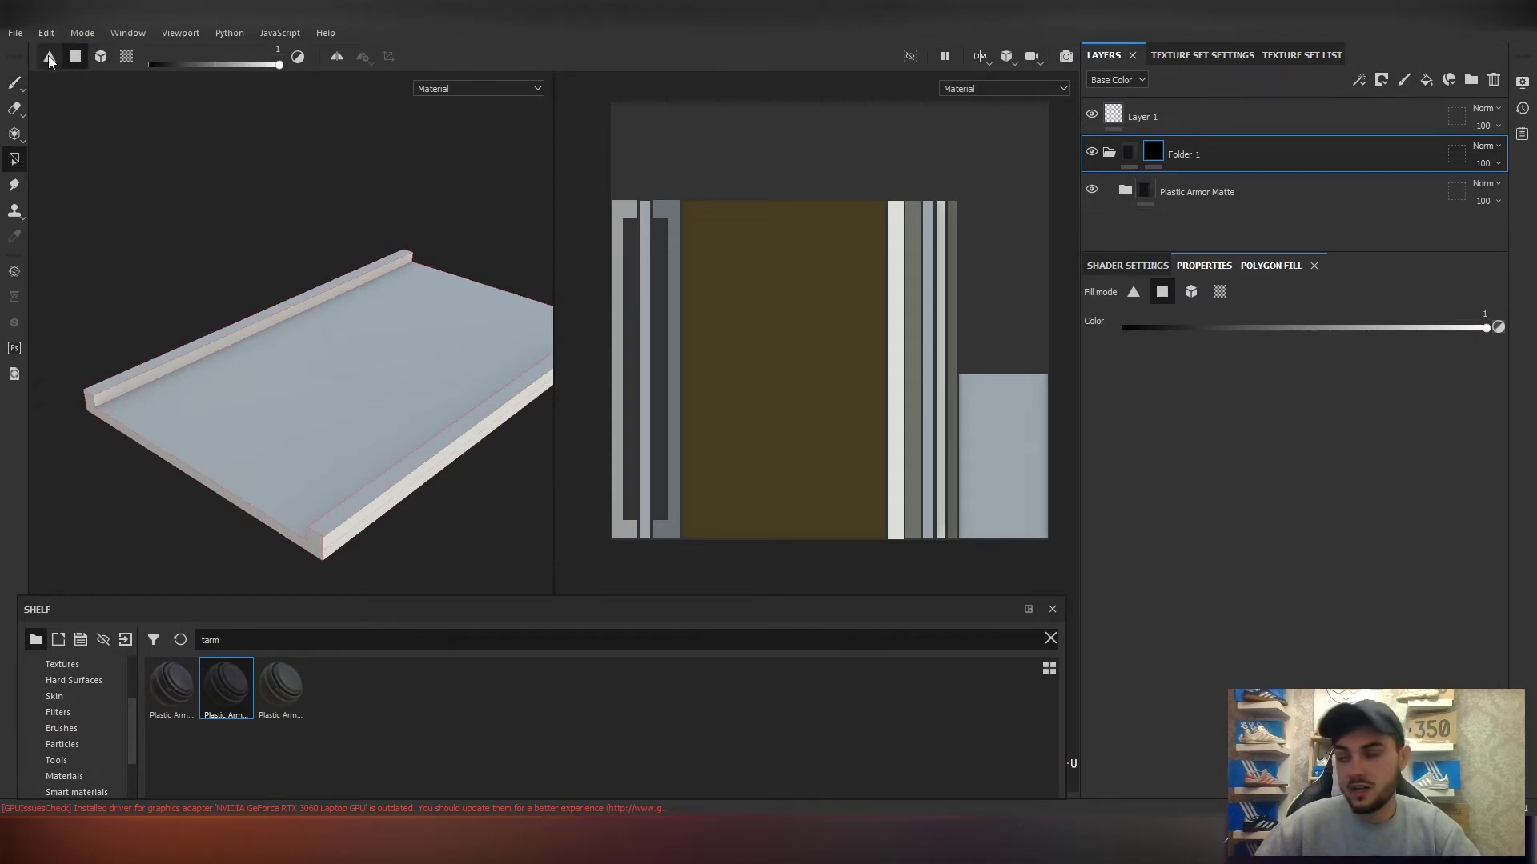
left_click(102, 56)
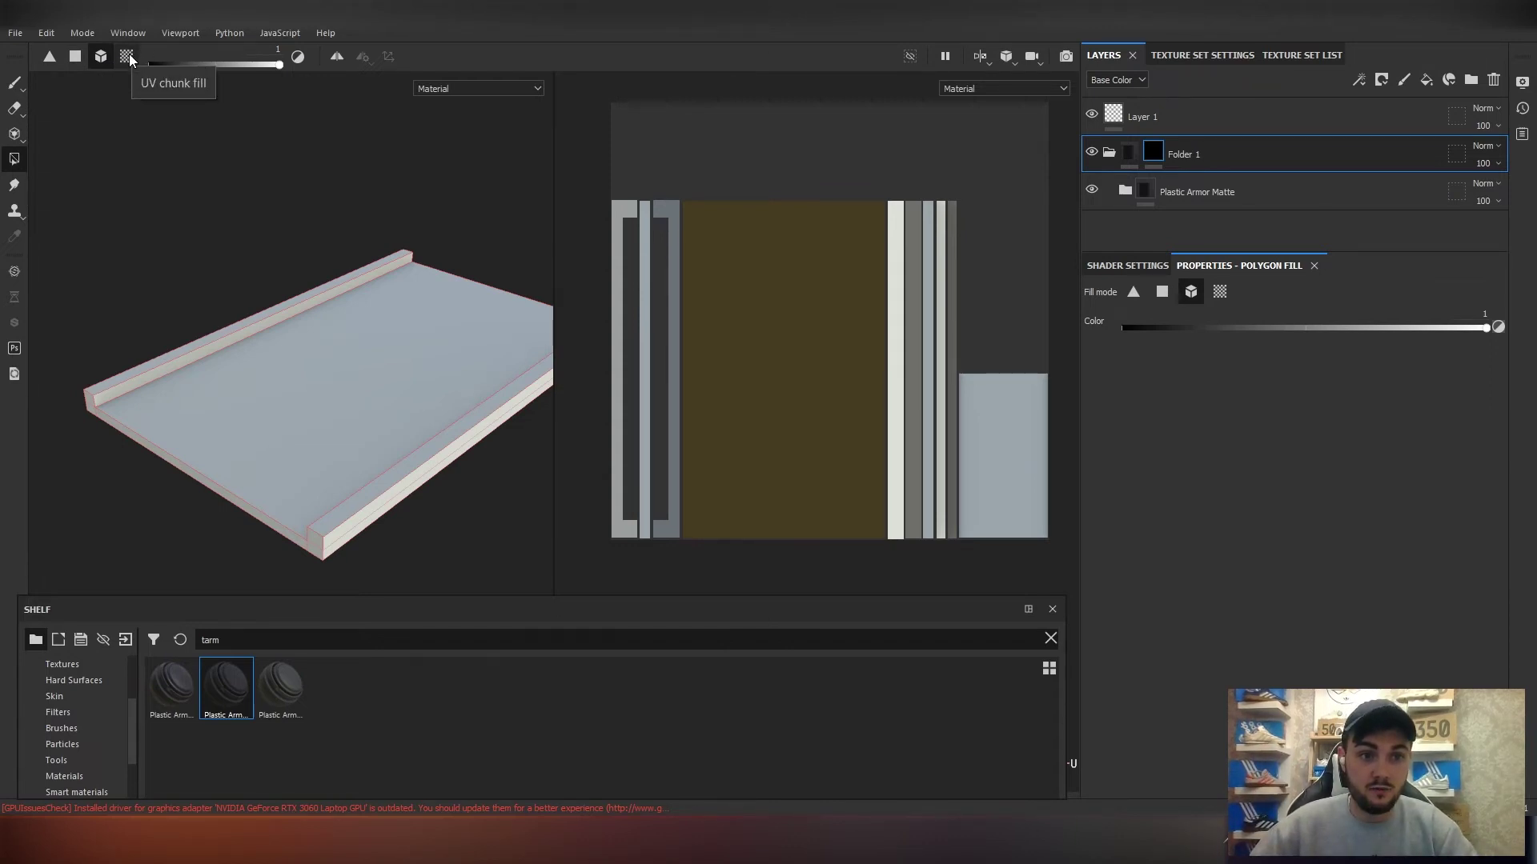
left_click(127, 56)
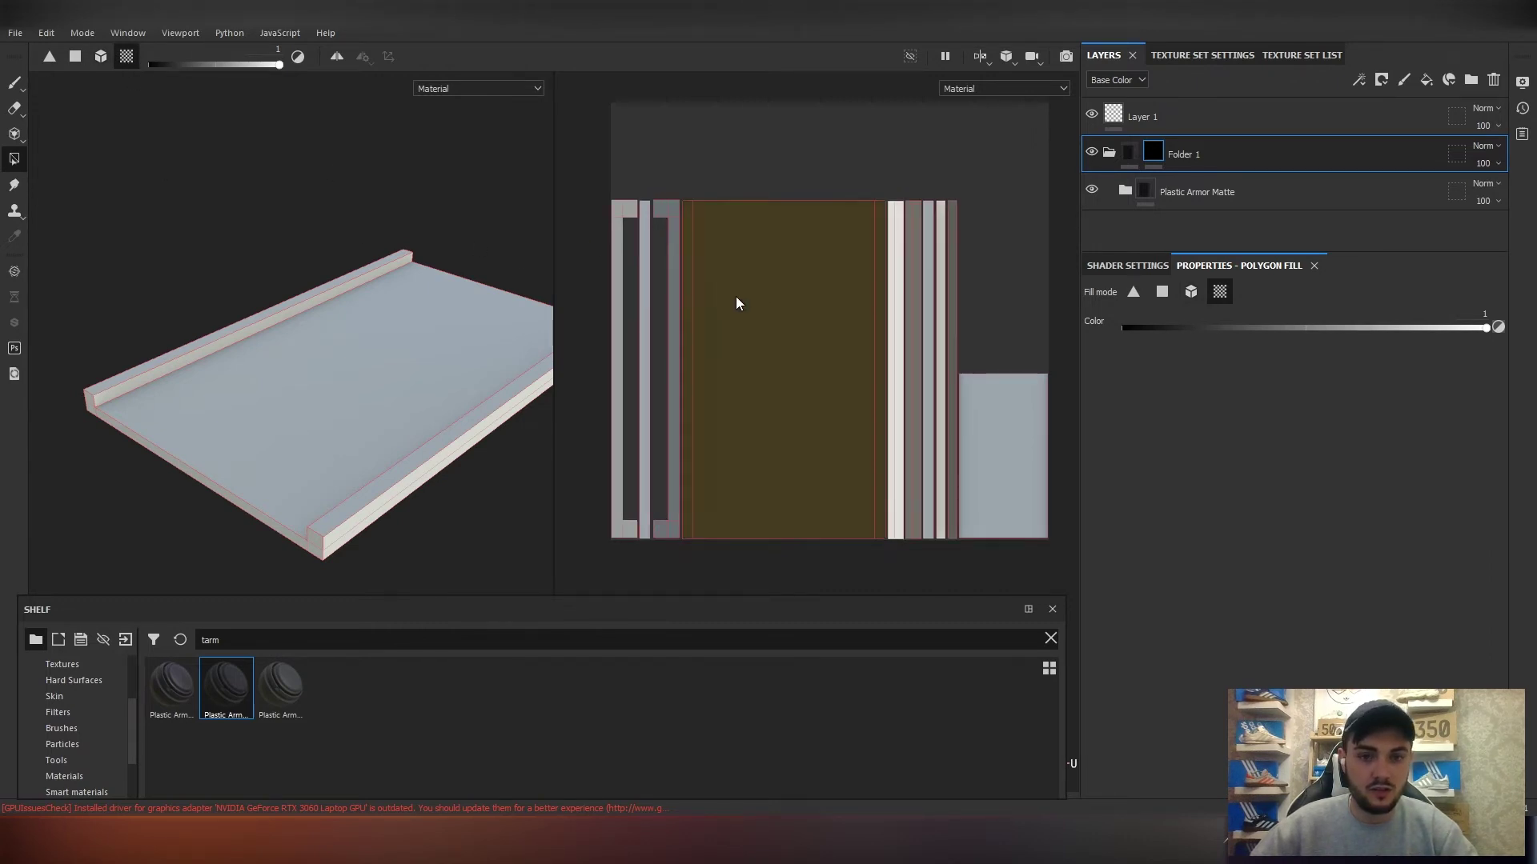
left_click(75, 56)
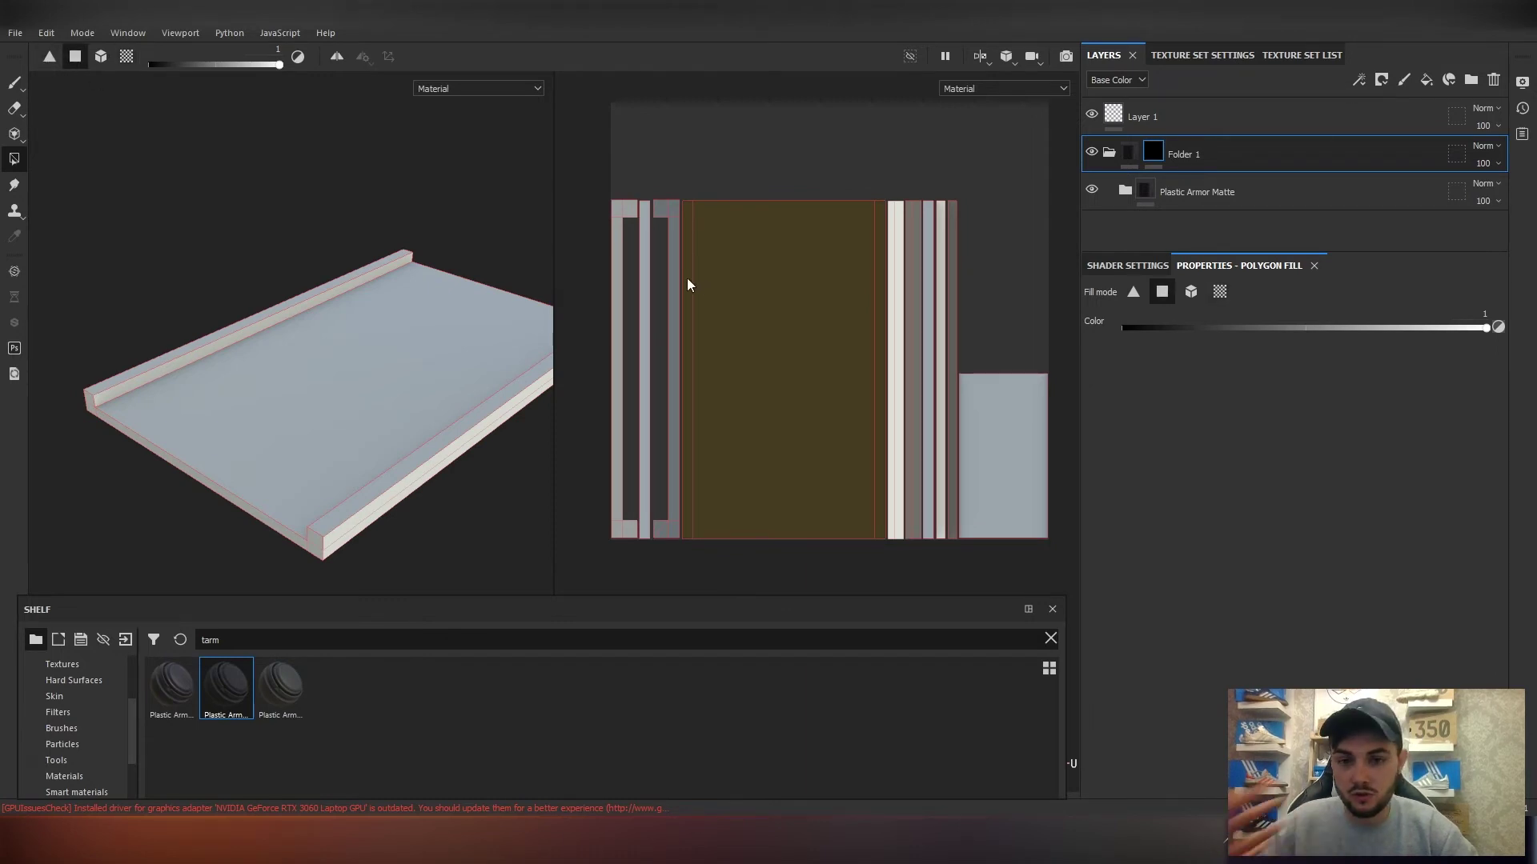
left_click(293, 410)
left_click_drag(237, 421, 336, 353, "alt")
Rename the masked folder that holds the Plastic Armor Matte material as Road Surface.
double_click(1190, 154)
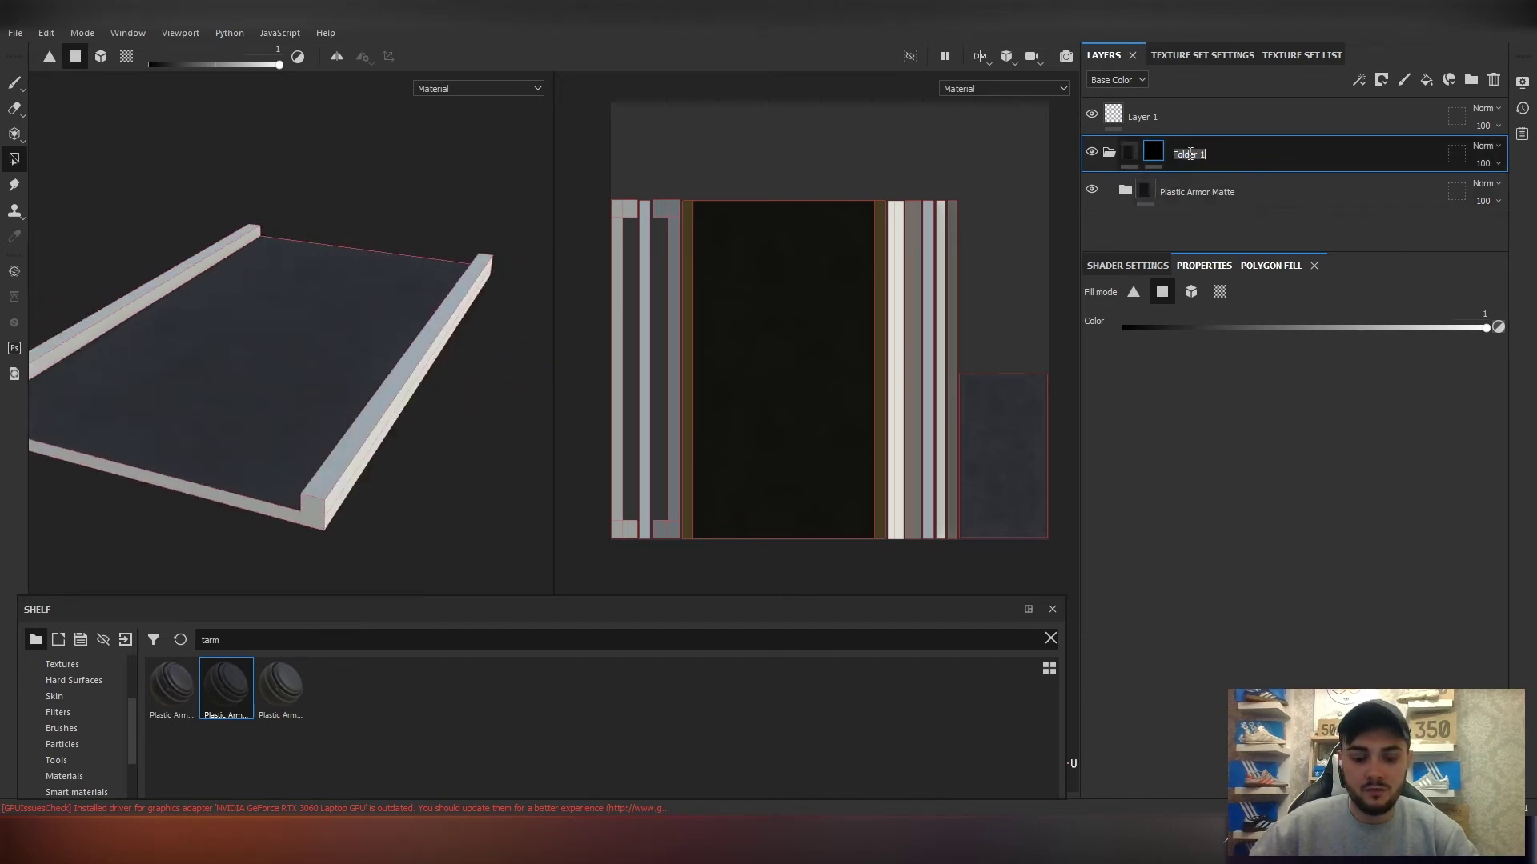
type("Road Surface")
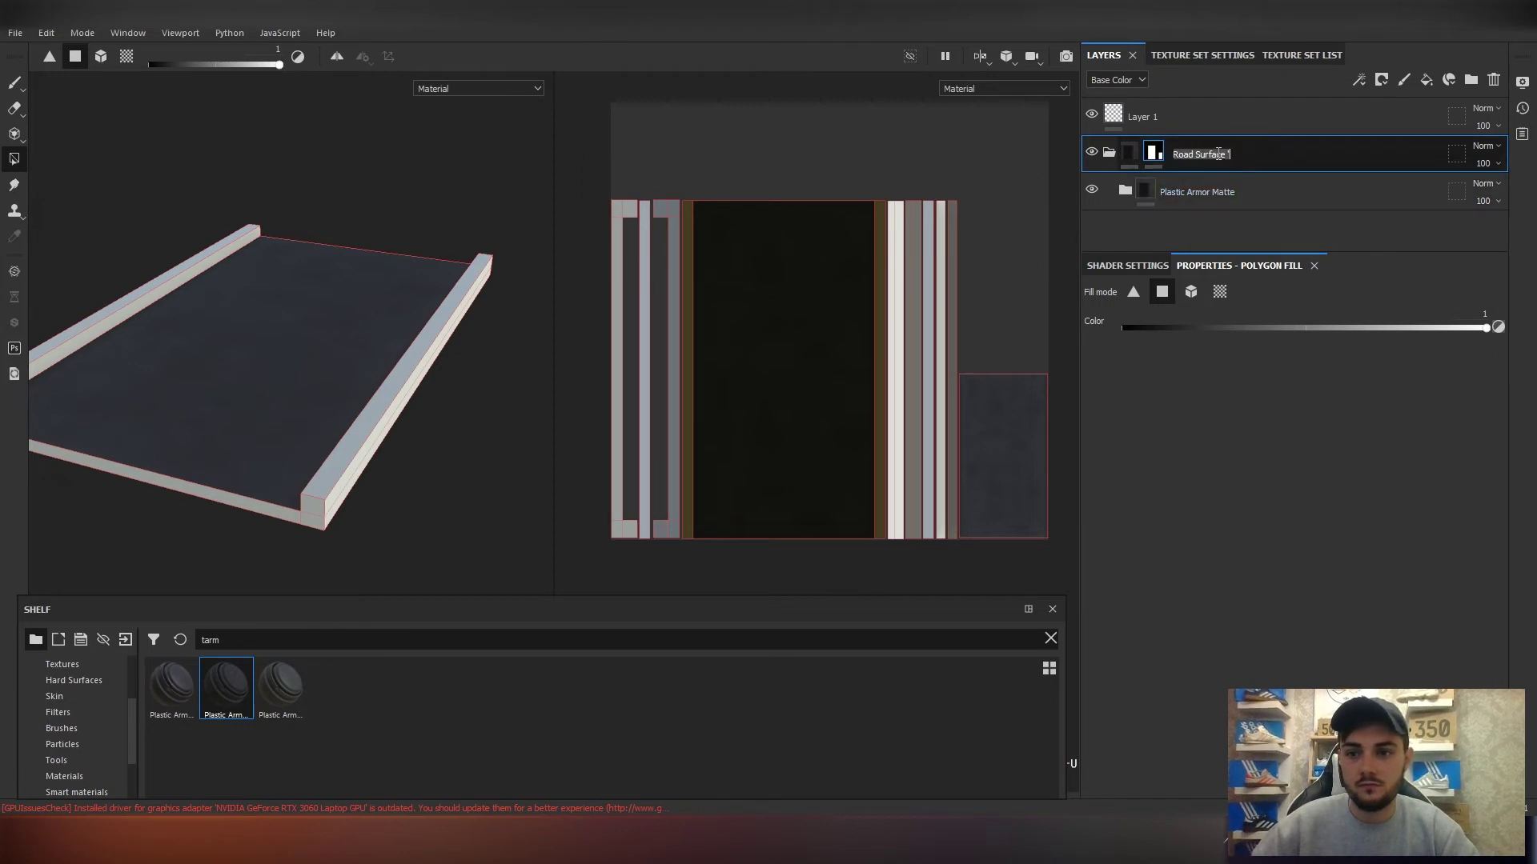
key("Return")
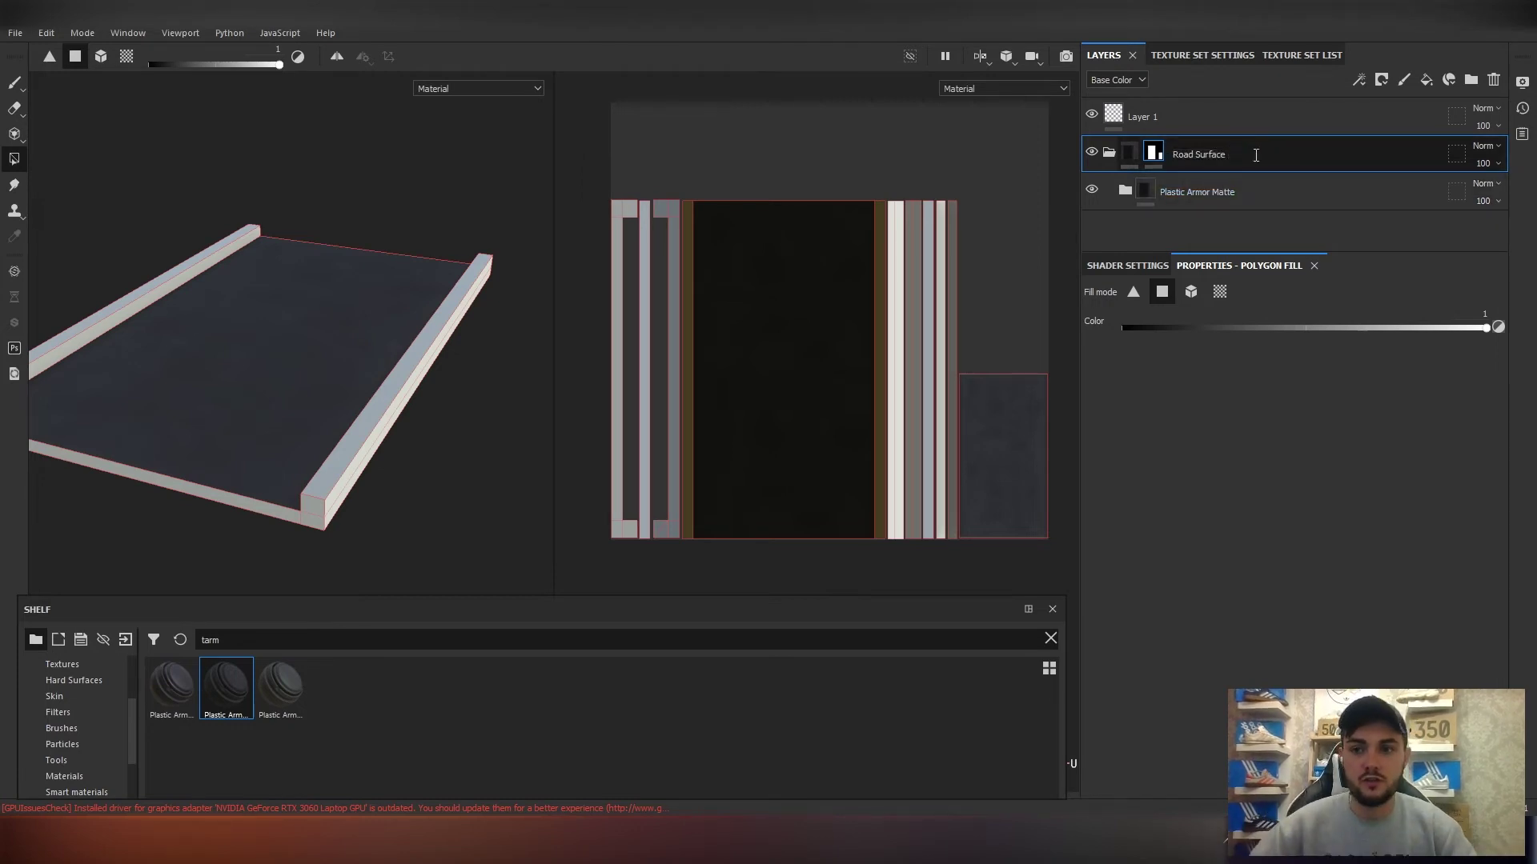
Create a new layer folder above the Road Surface folder and name it Concrete.
left_click(1471, 79)
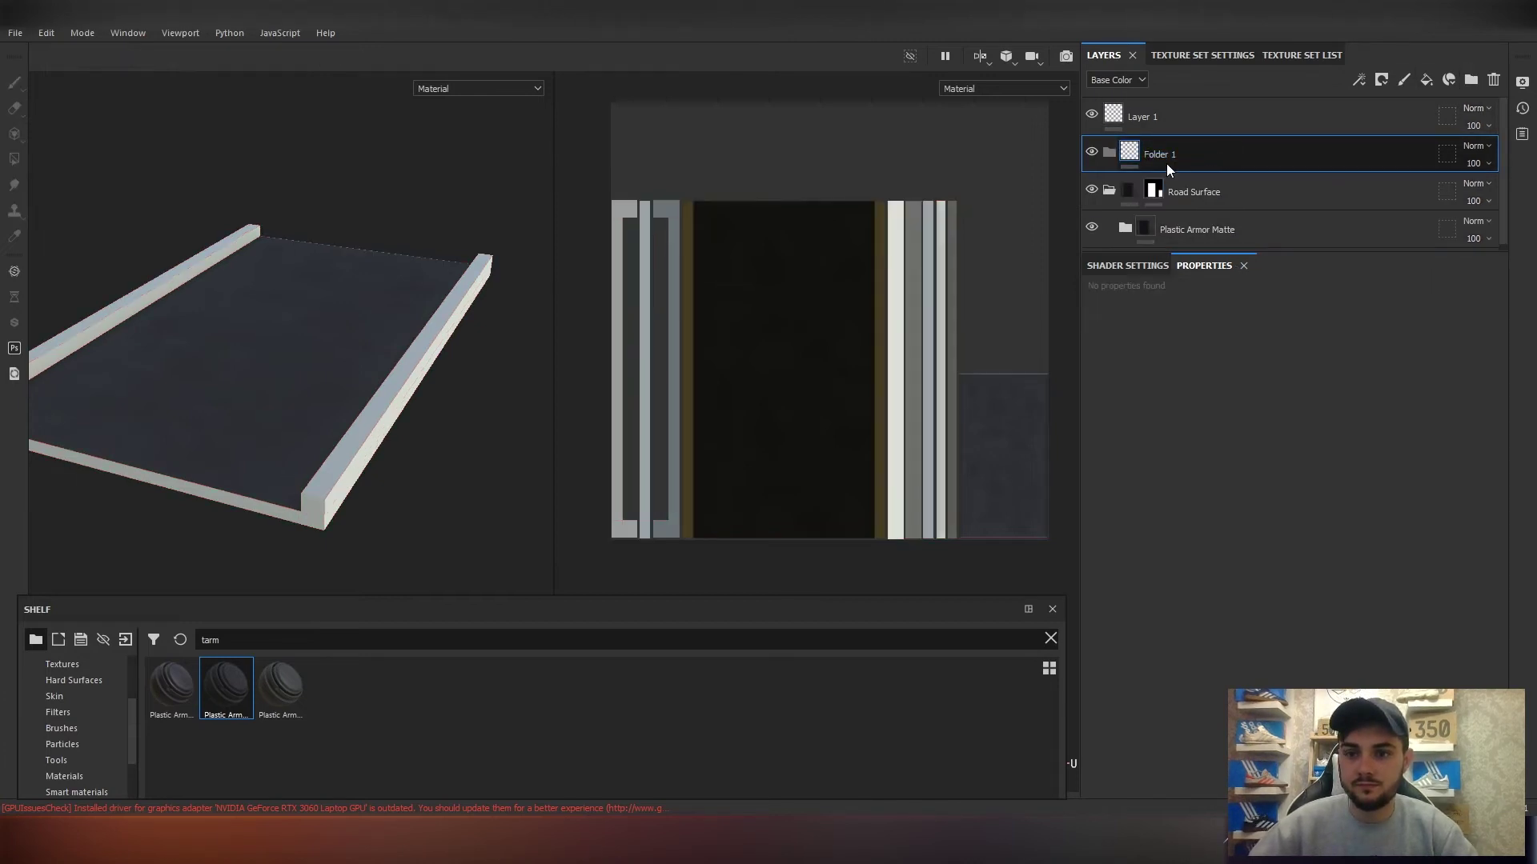
double_click(1160, 155)
type("Concr")
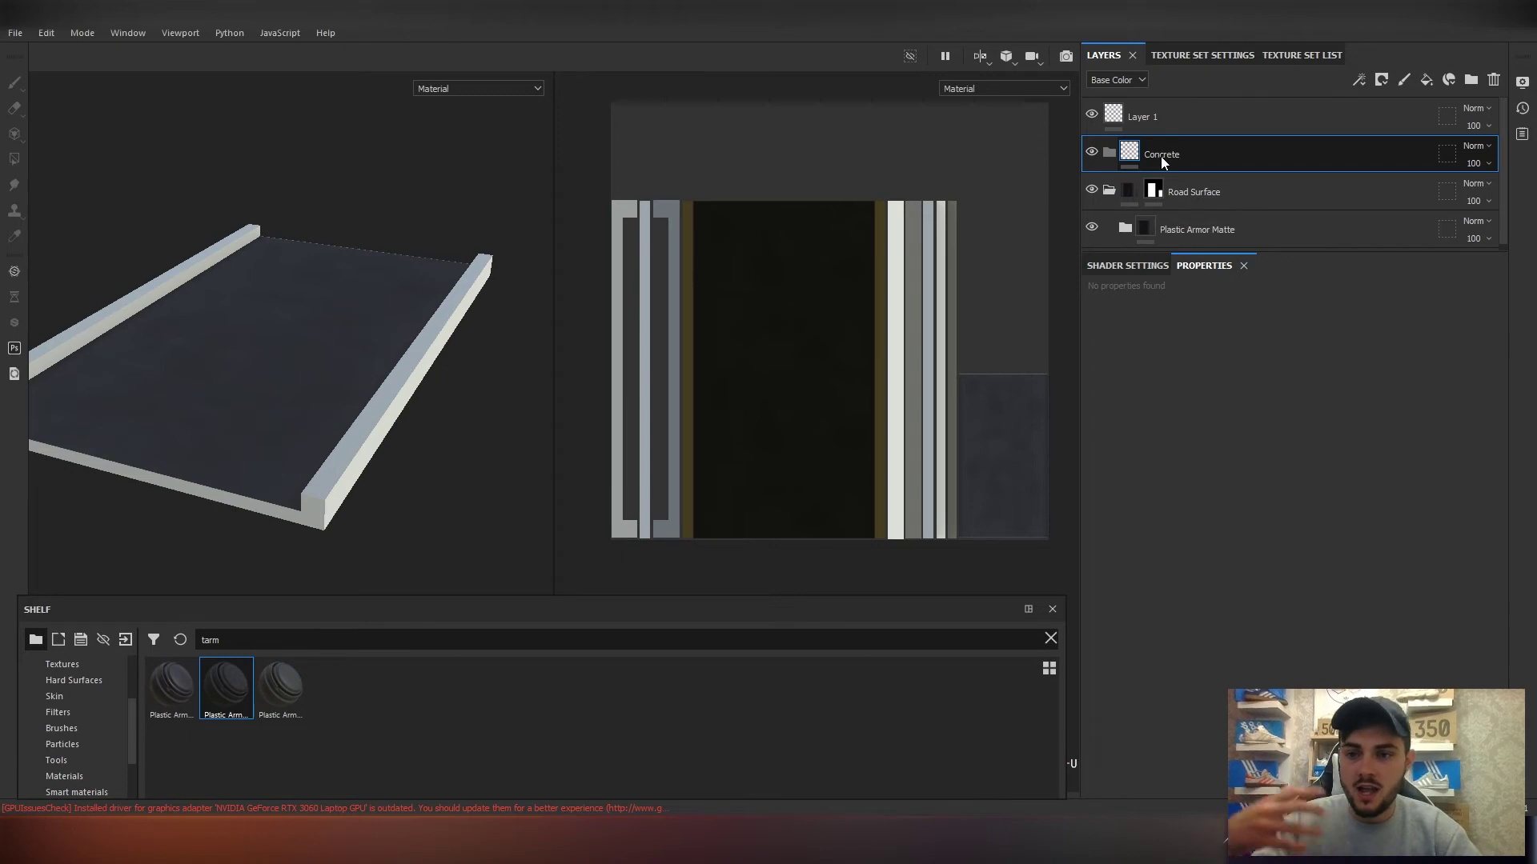
type("ete")
key("Return")
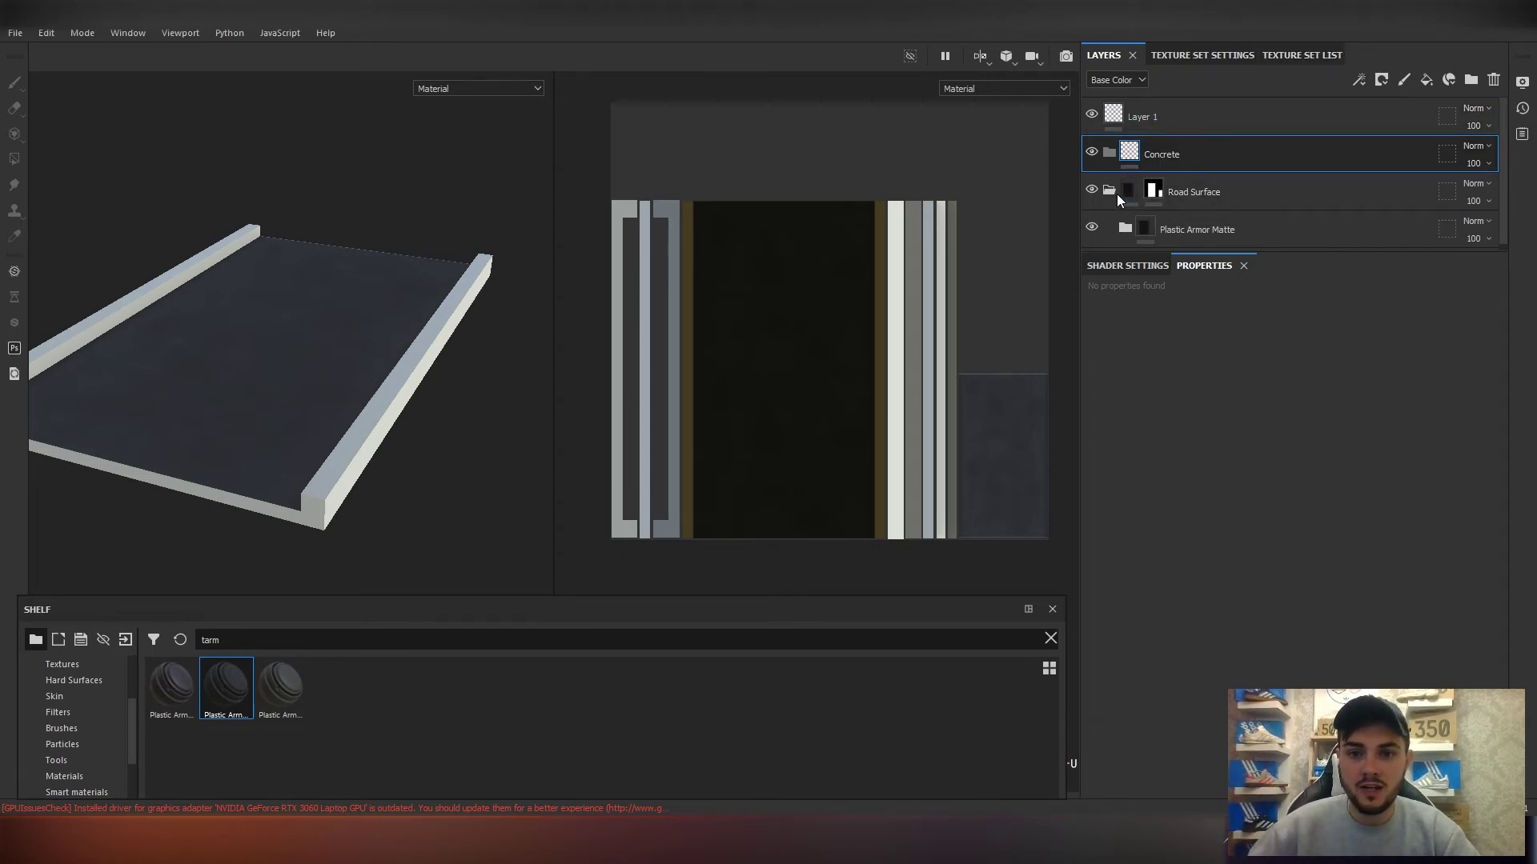
Copy the Road Surface folder's mask and paste it into a new black mask on the Concrete folder.
left_click(1153, 191)
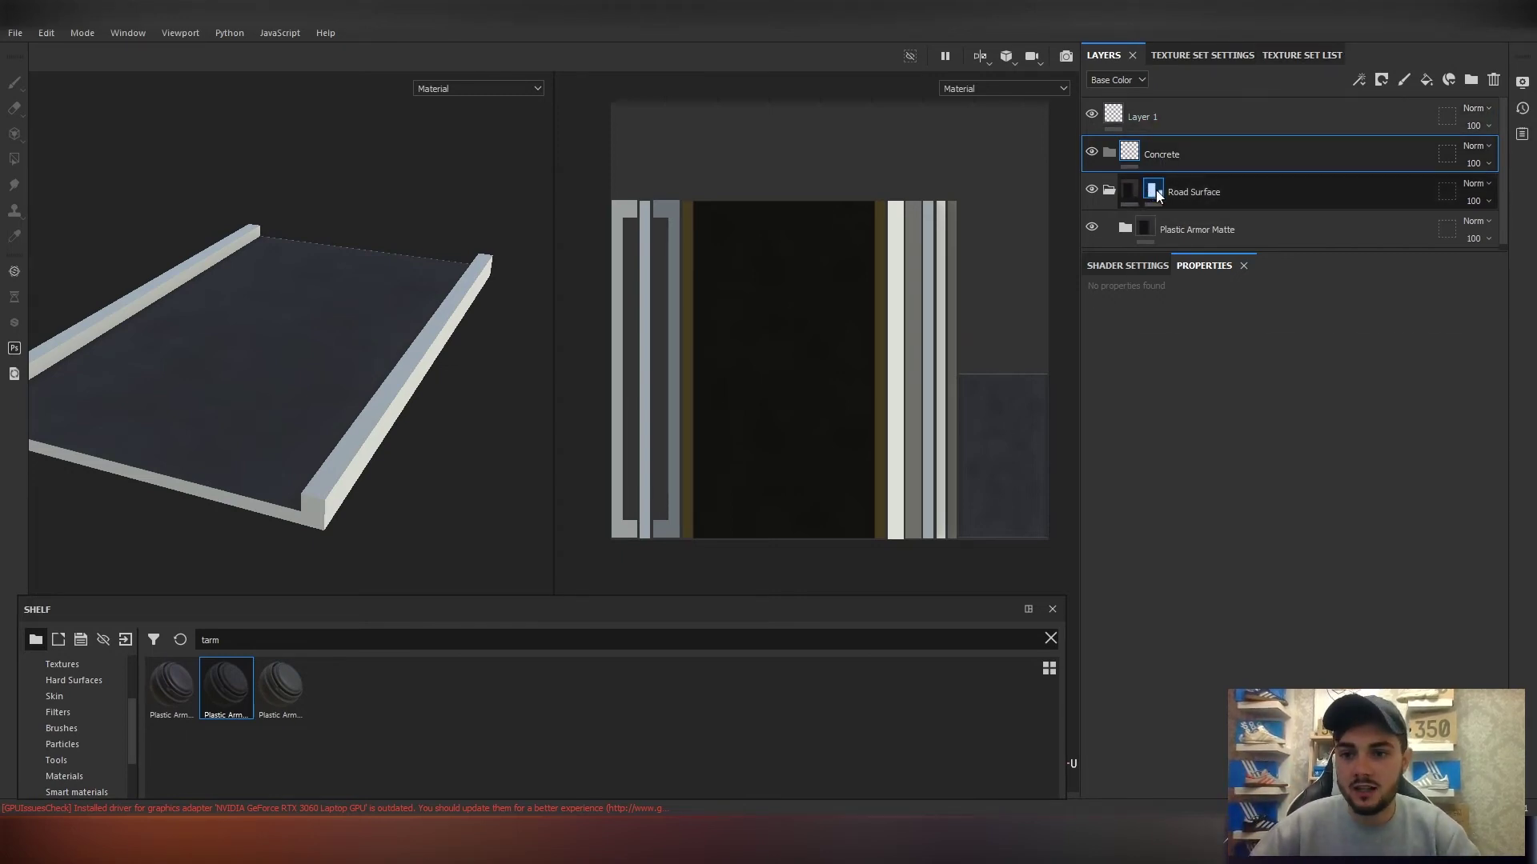
right_click(1154, 190)
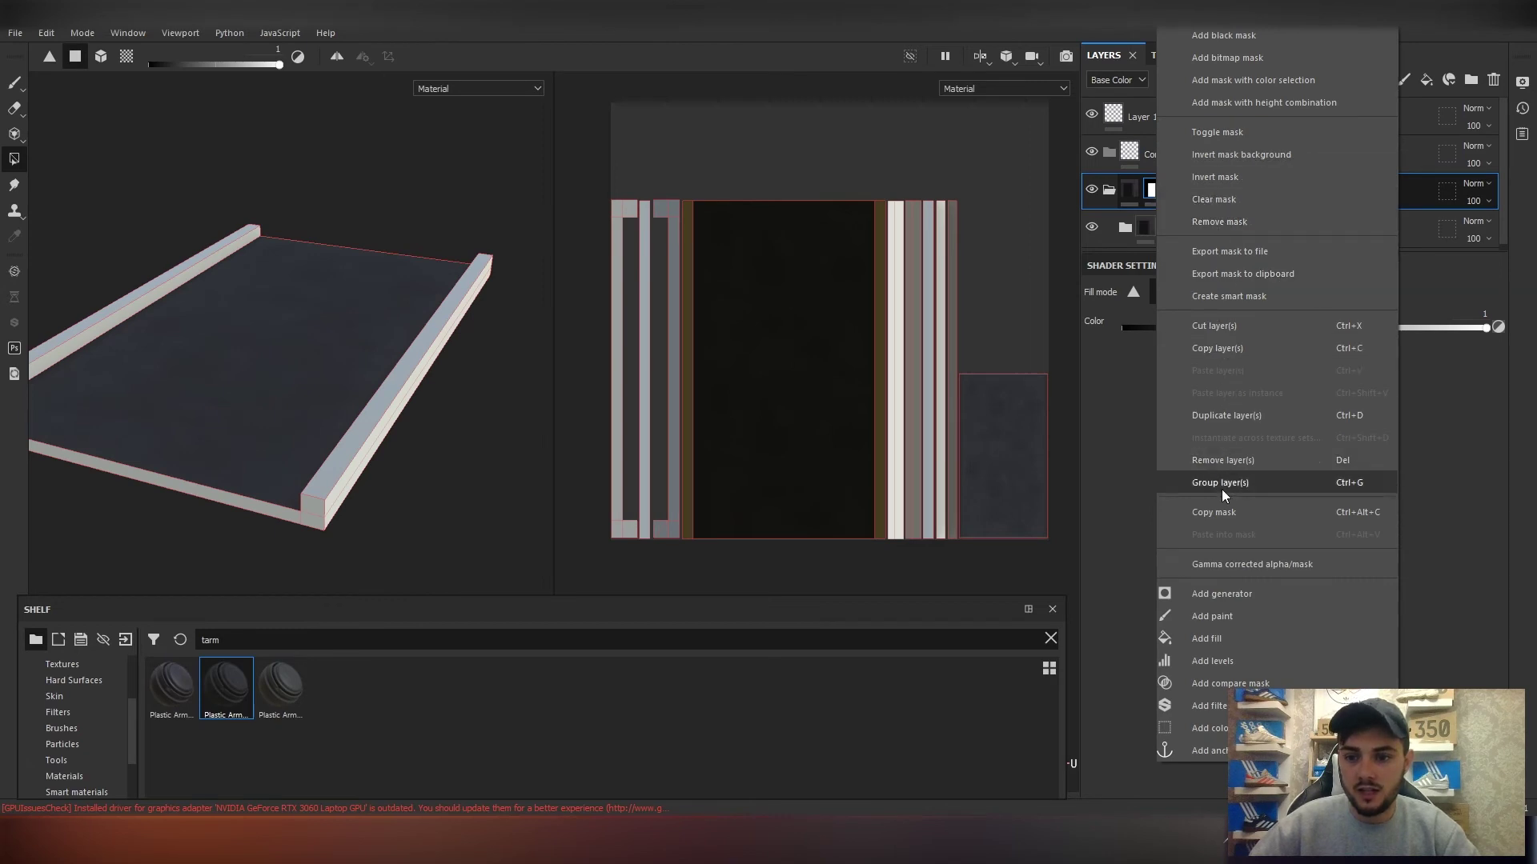
left_click(1217, 511)
right_click(1132, 171)
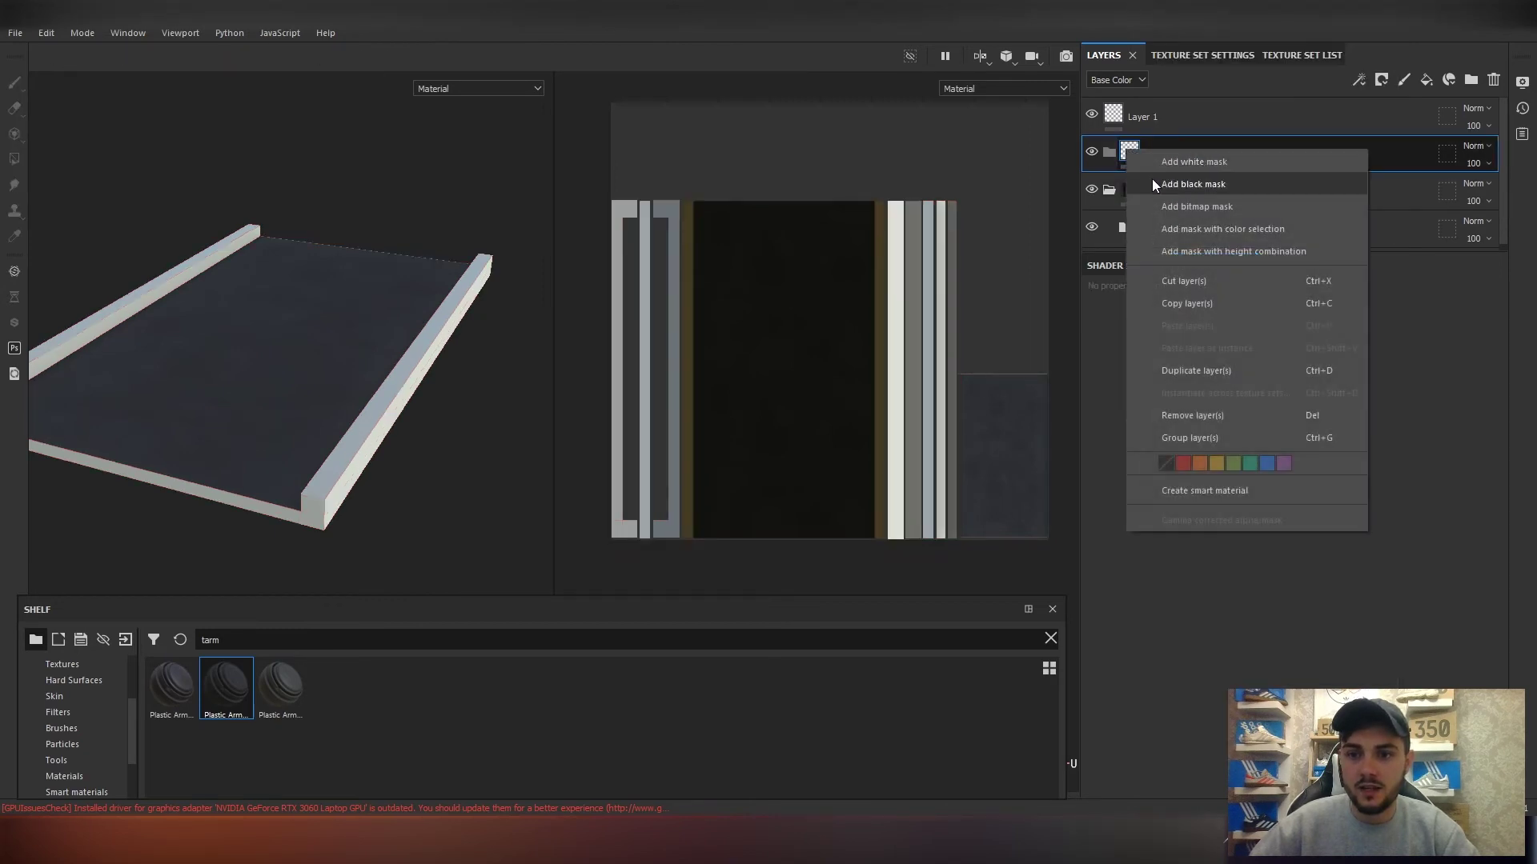
left_click(1156, 184)
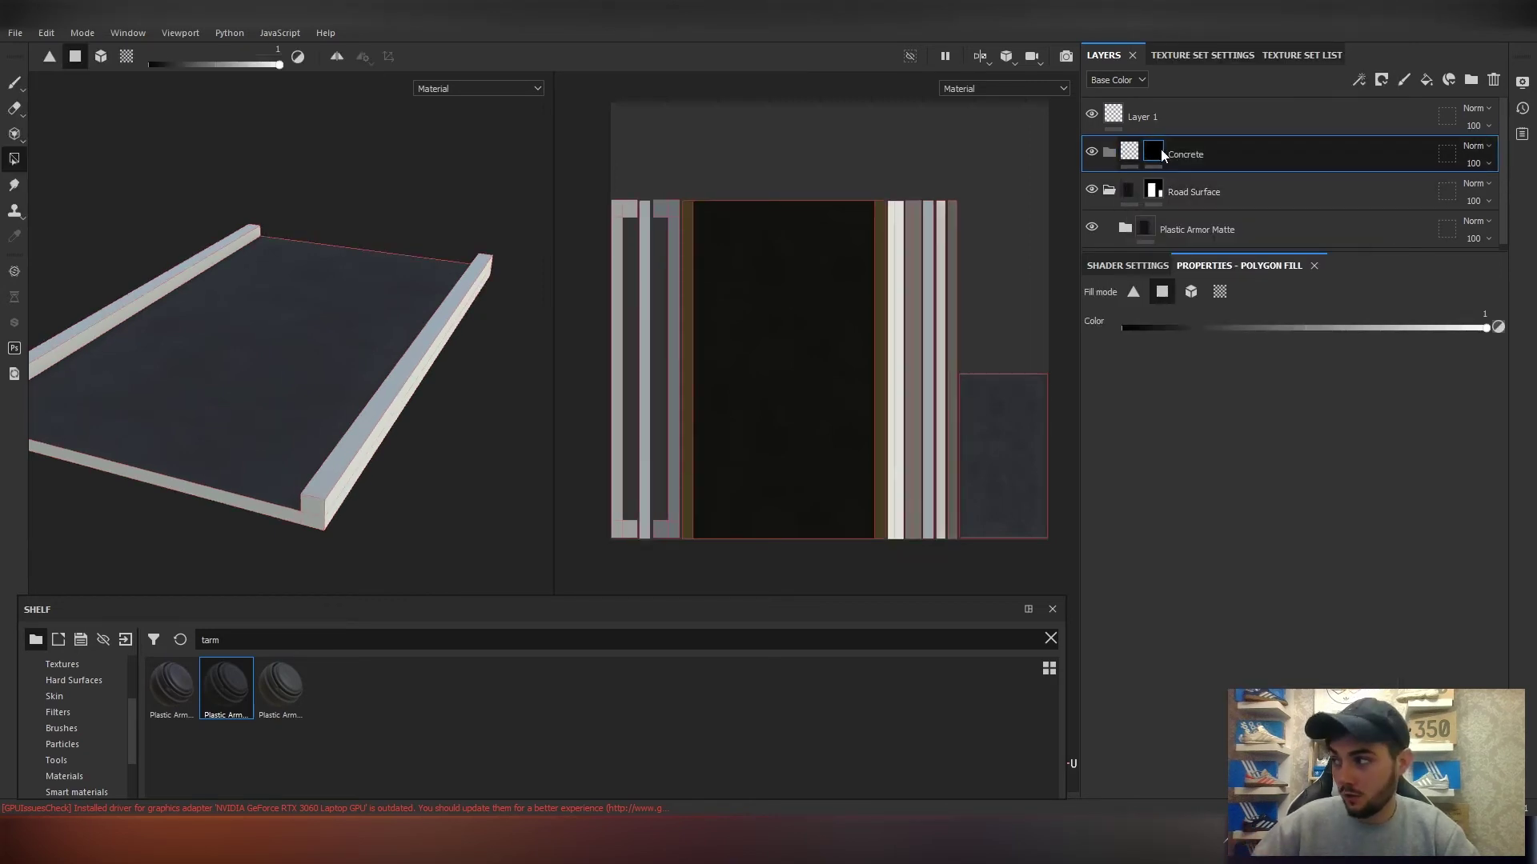
right_click(1159, 149)
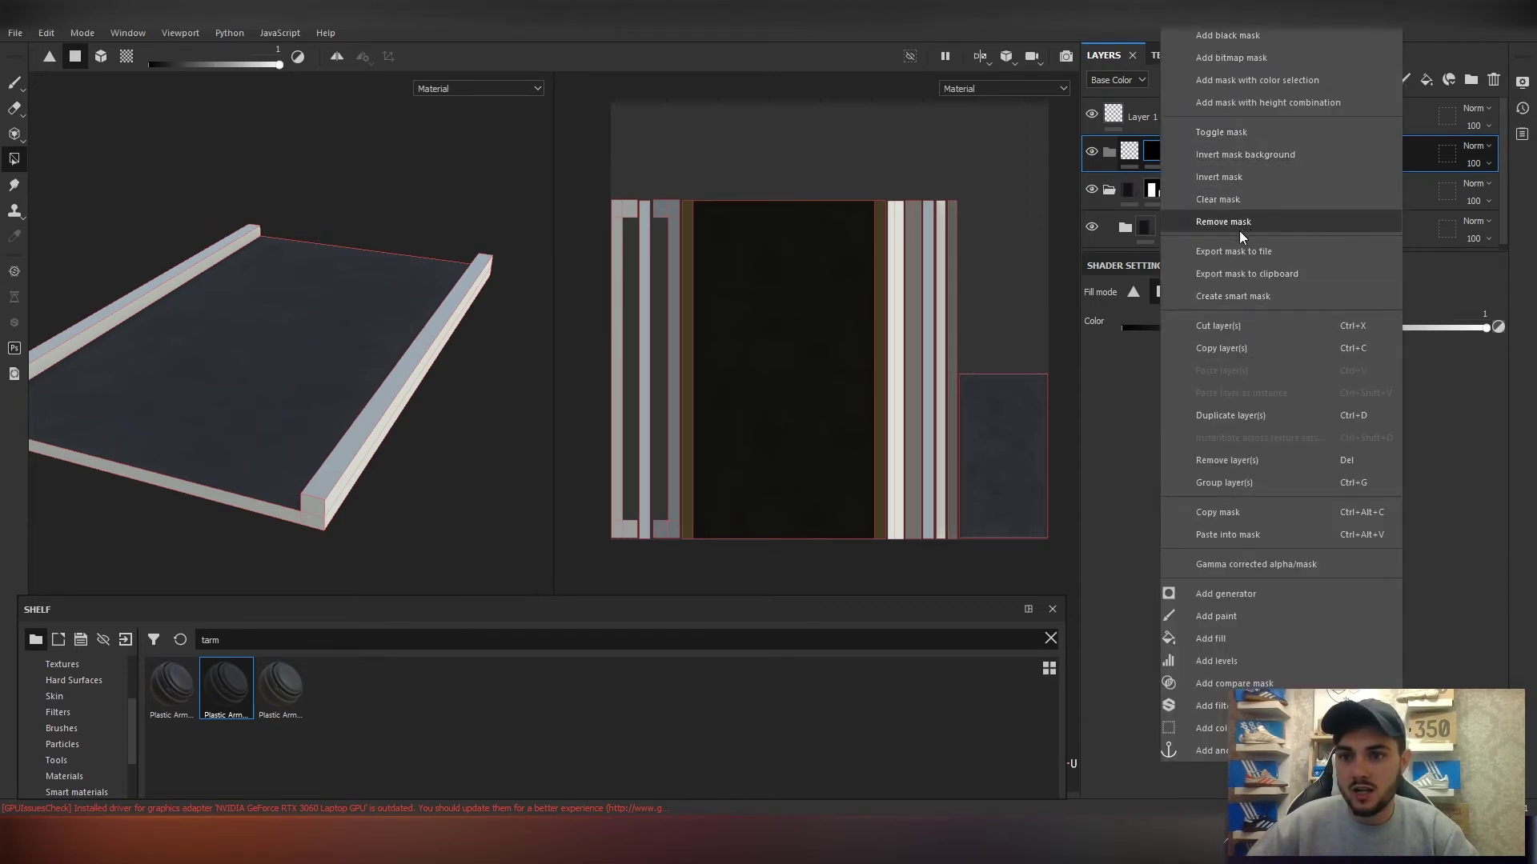
left_click(1217, 534)
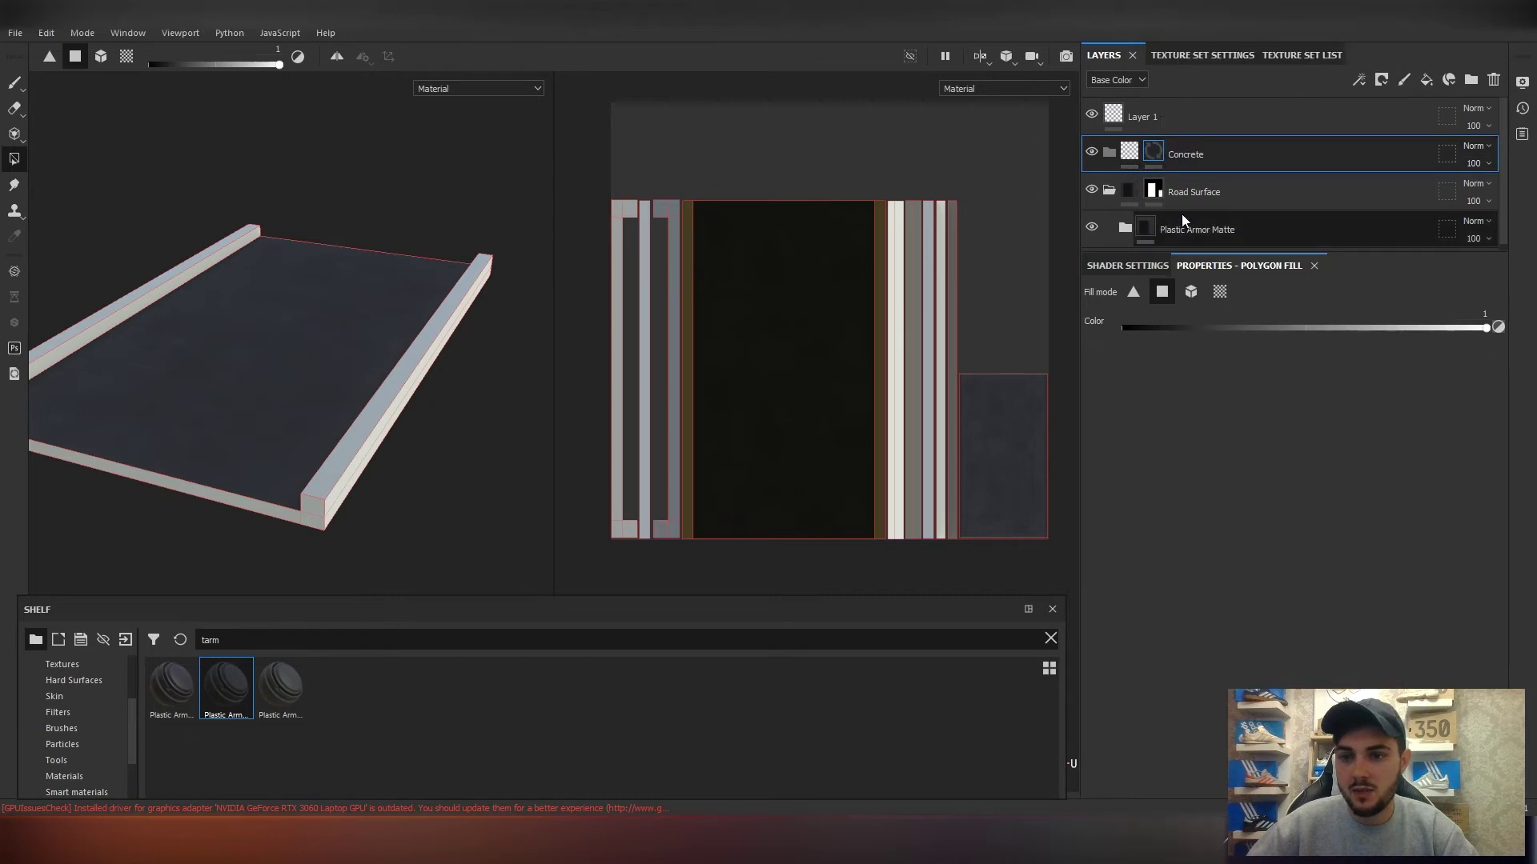
Invert the Concrete folder's mask to target the areas outside the road surface.
mouse_move(1150, 154)
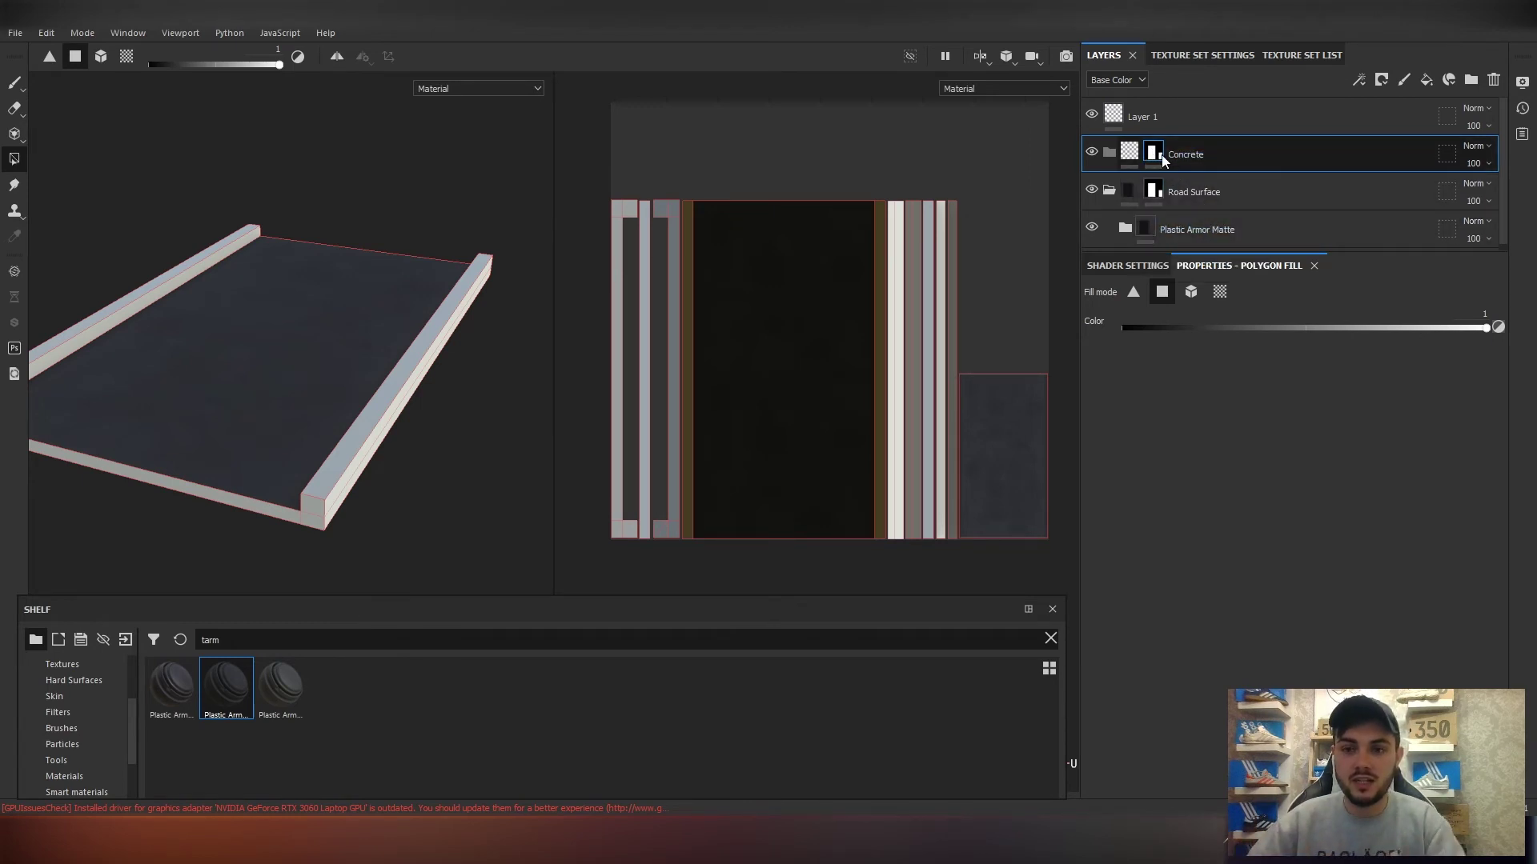
right_click(1163, 159)
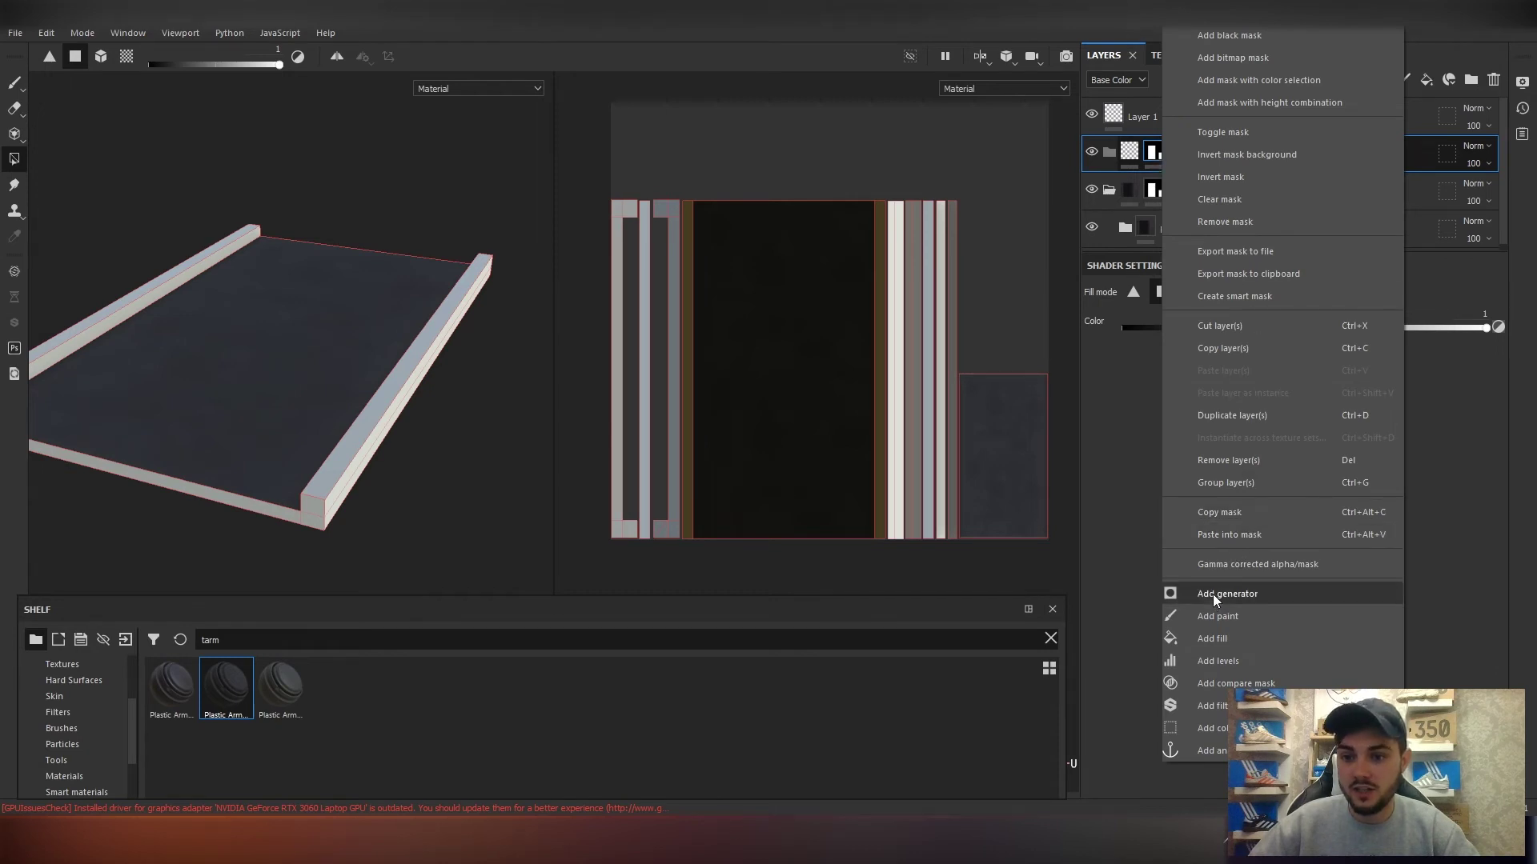
left_click(1223, 175)
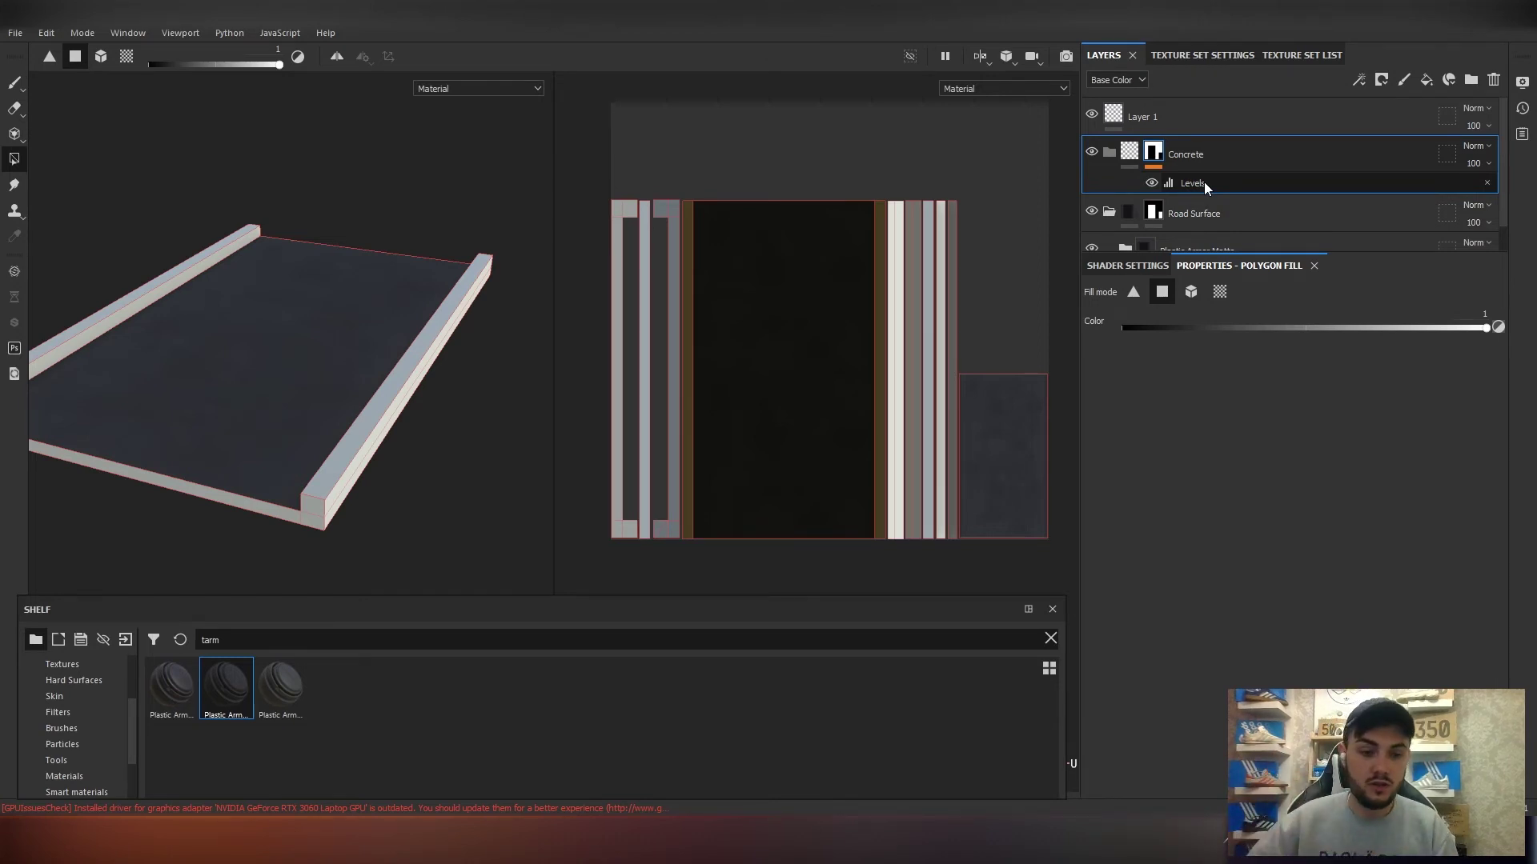
Search the shelf for "concrete" and add the Concrete Dusty material inside the Concrete folder.
left_click_drag(298, 638, 165, 614)
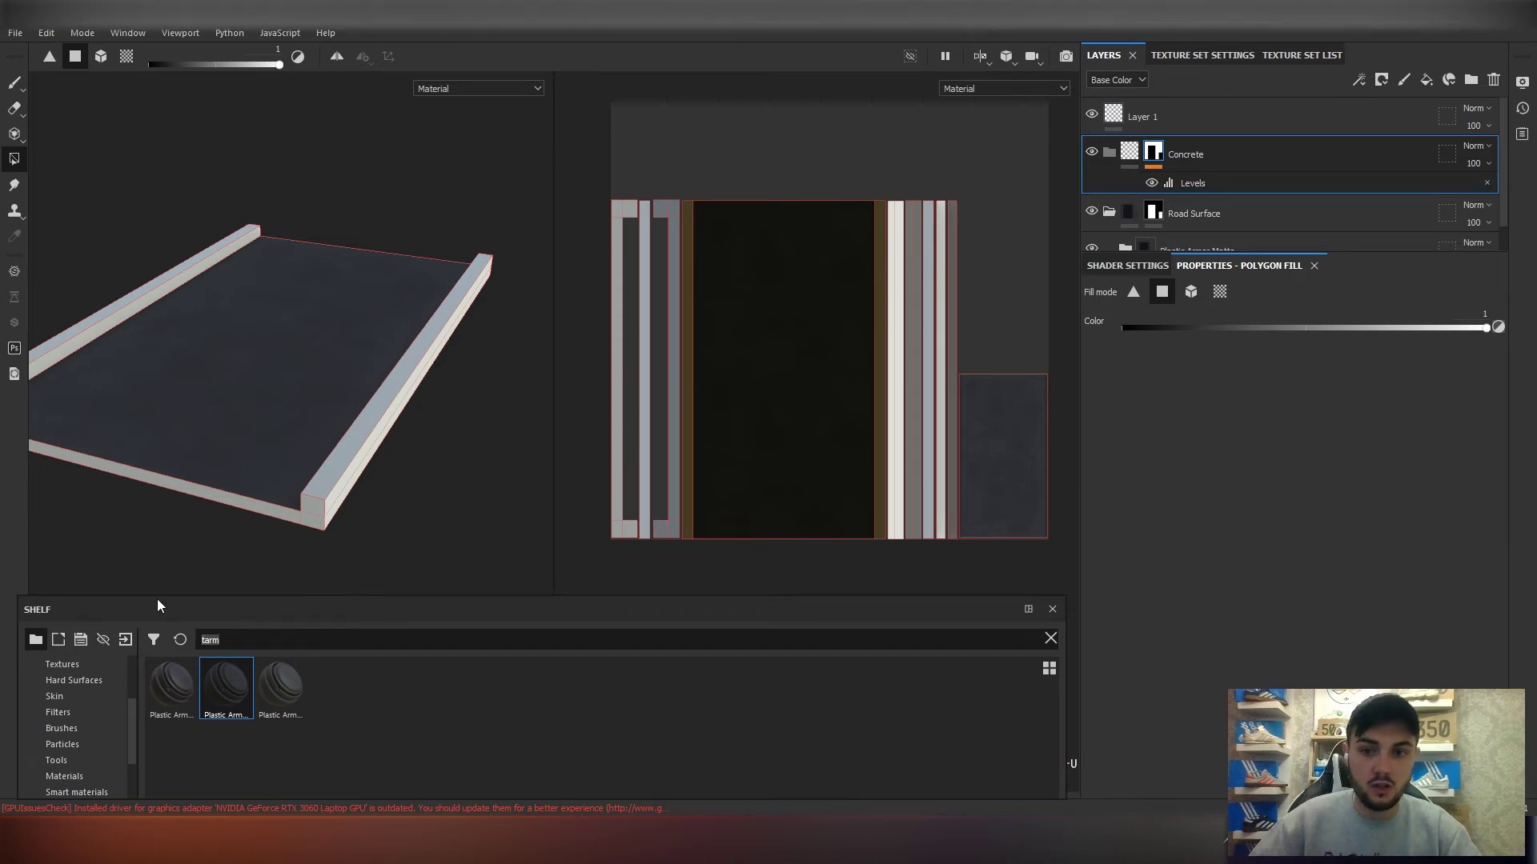
key("BackSpace")
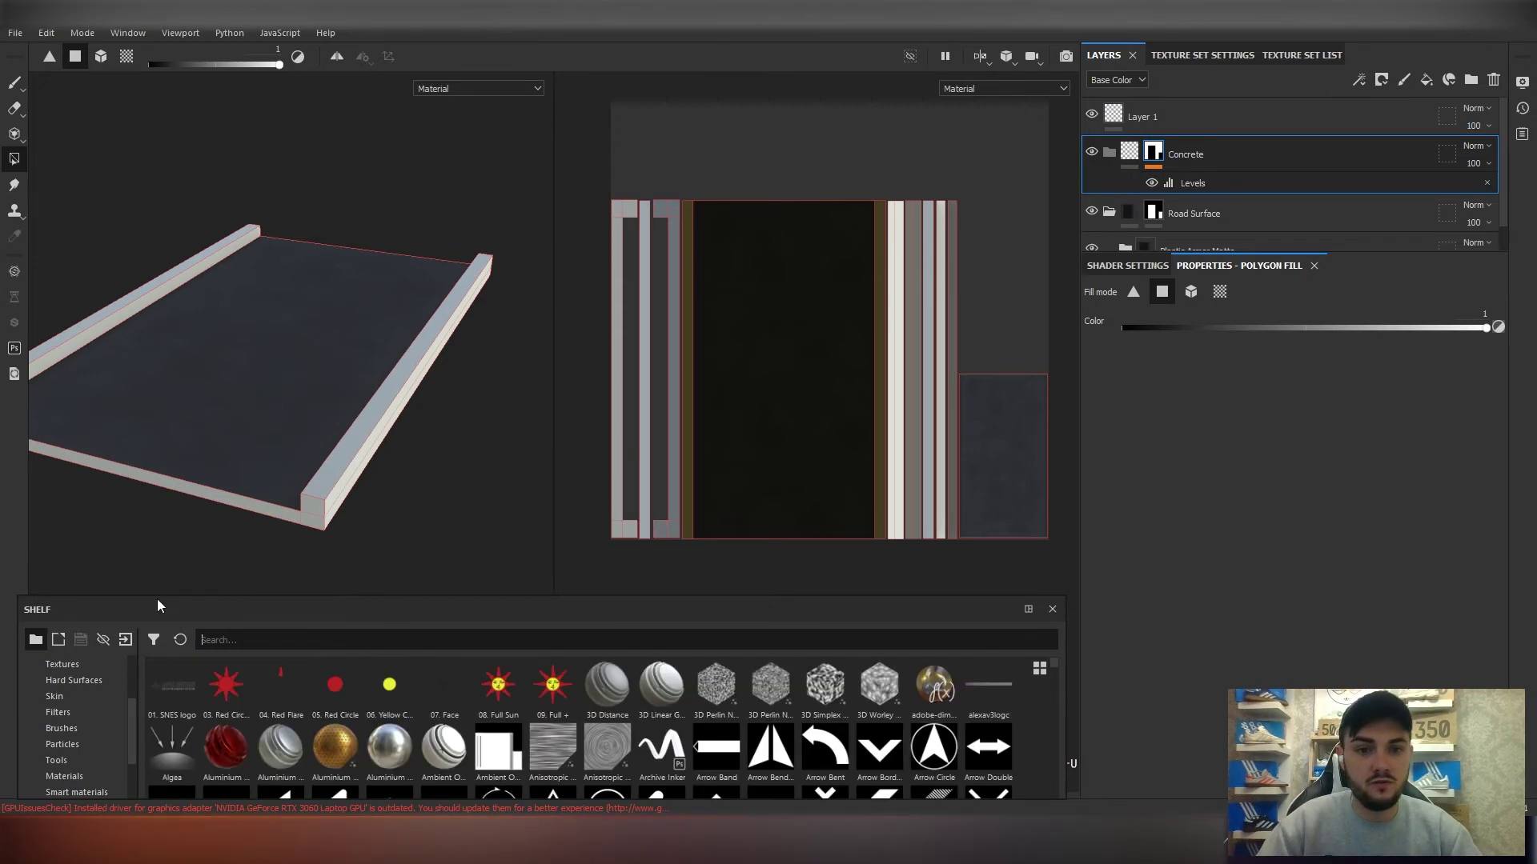
type("concrete")
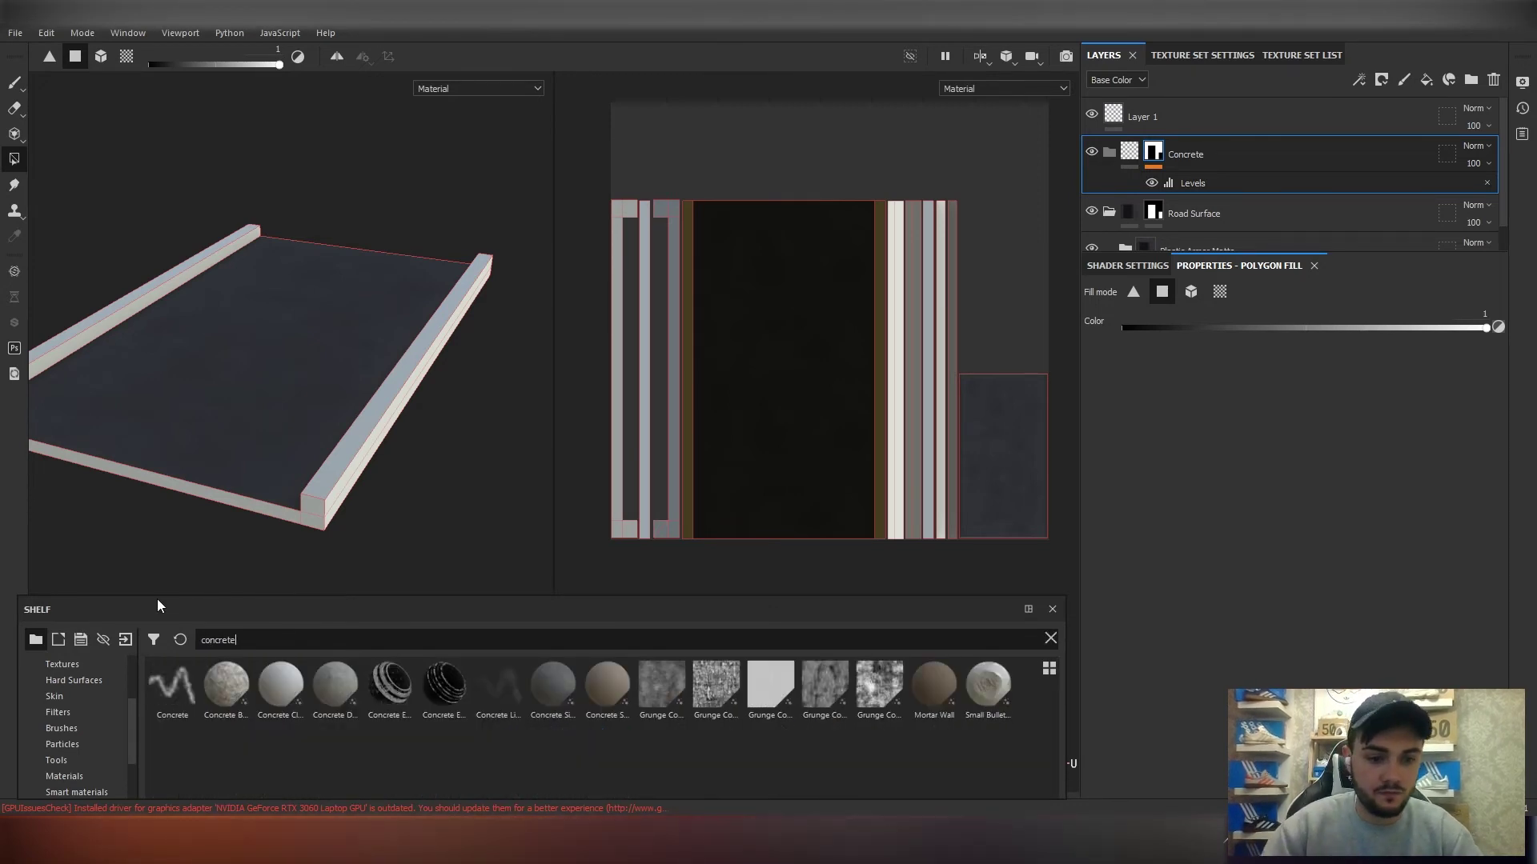
left_click_drag(345, 694, 1125, 157)
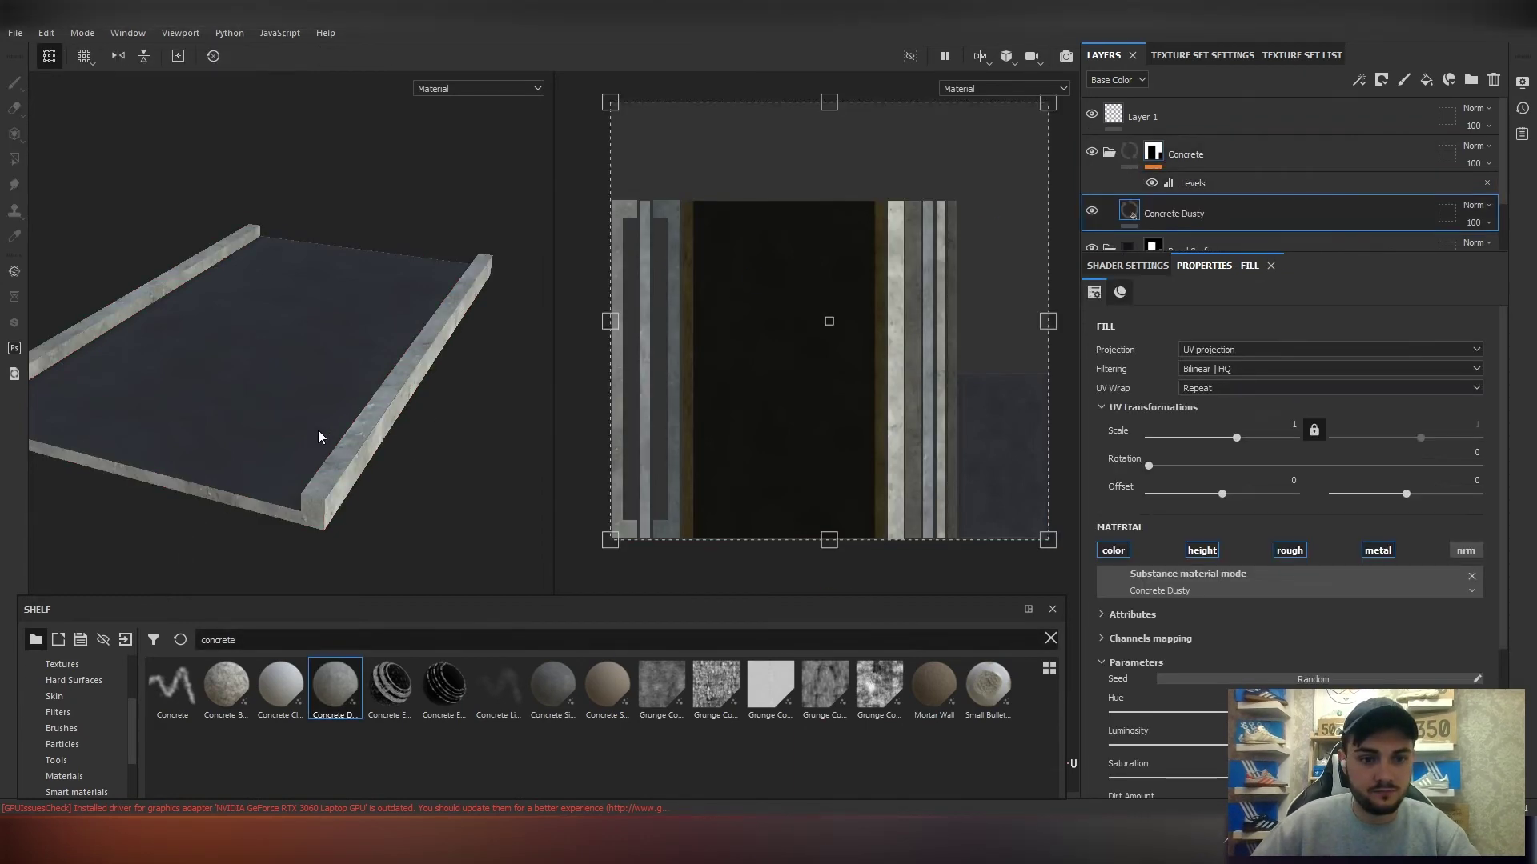
Examine the concrete texture on the side barrier and its end corner up close in an enlarged 3D view.
middle_click_drag(285, 407, 405, 416, "alt")
left_click_drag(405, 415, 415, 367, "alt")
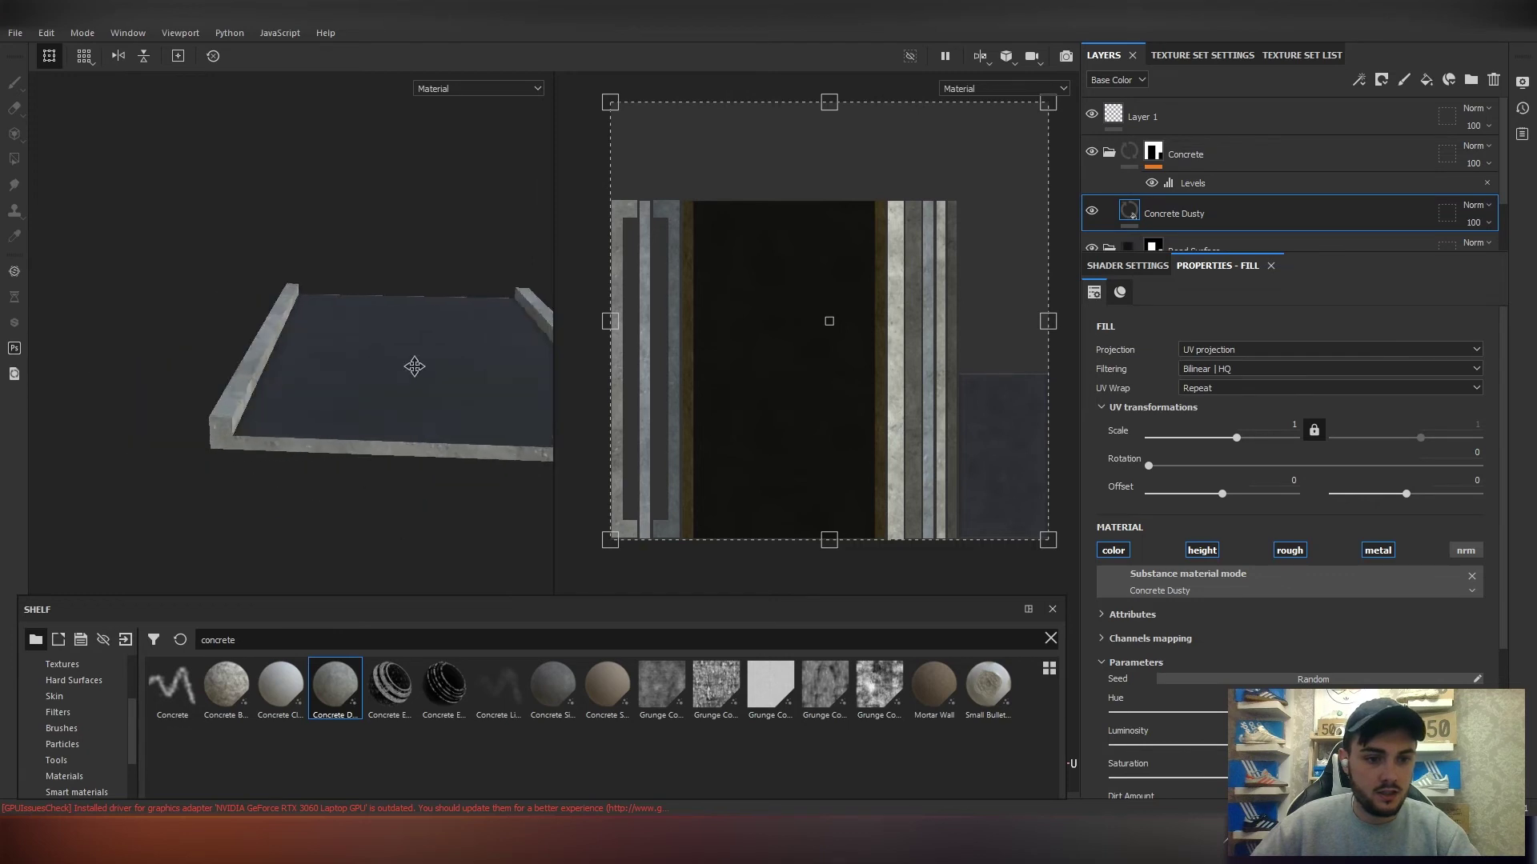
right_click_drag(415, 366, 257, 387, "alt")
left_click_drag(257, 387, 182, 420, "alt")
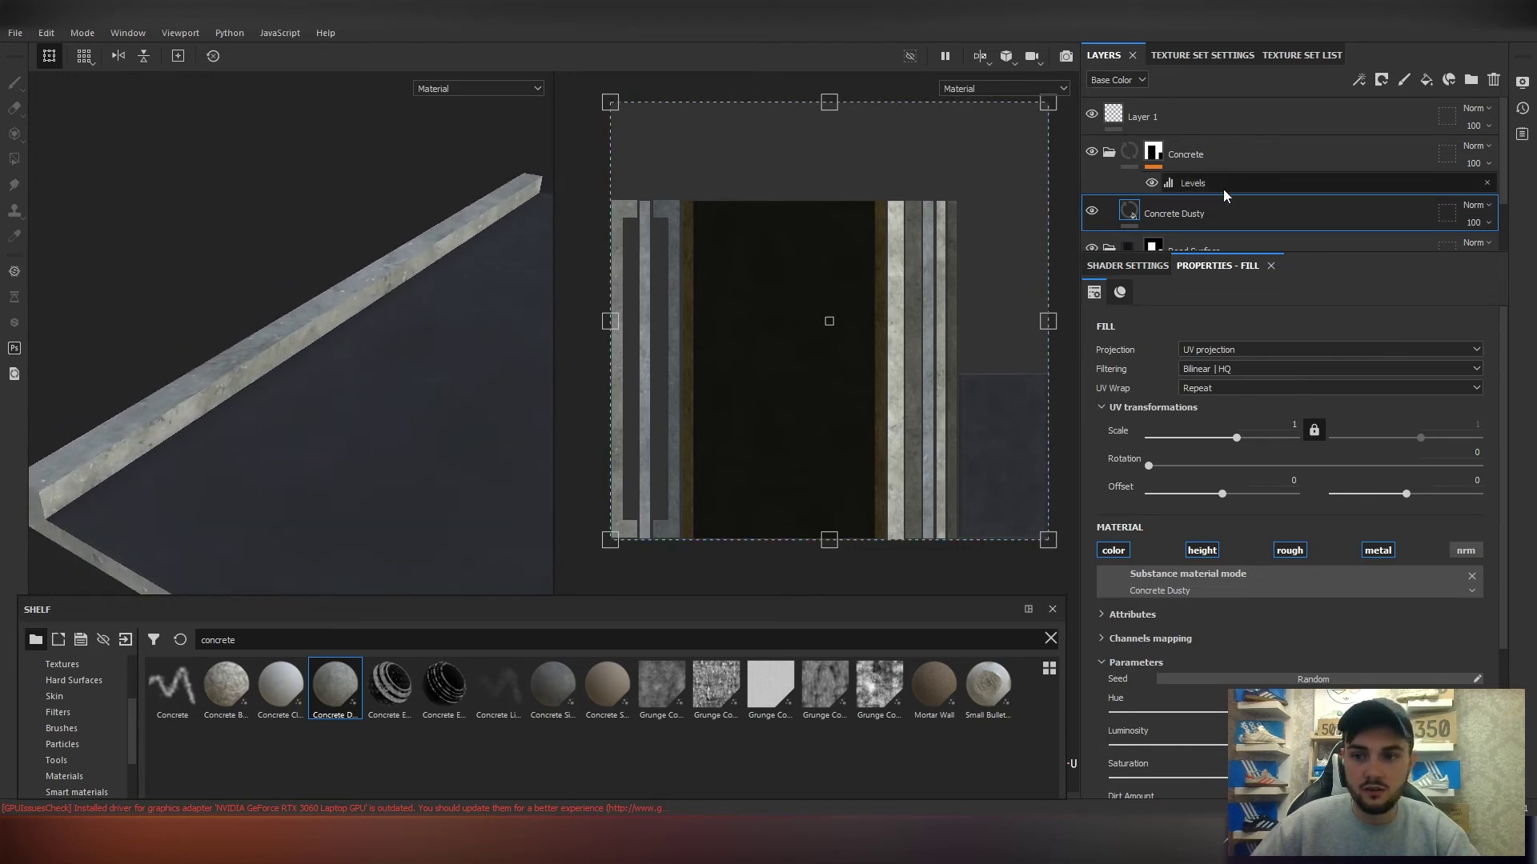
middle_click_drag(258, 415, 430, 365, "alt")
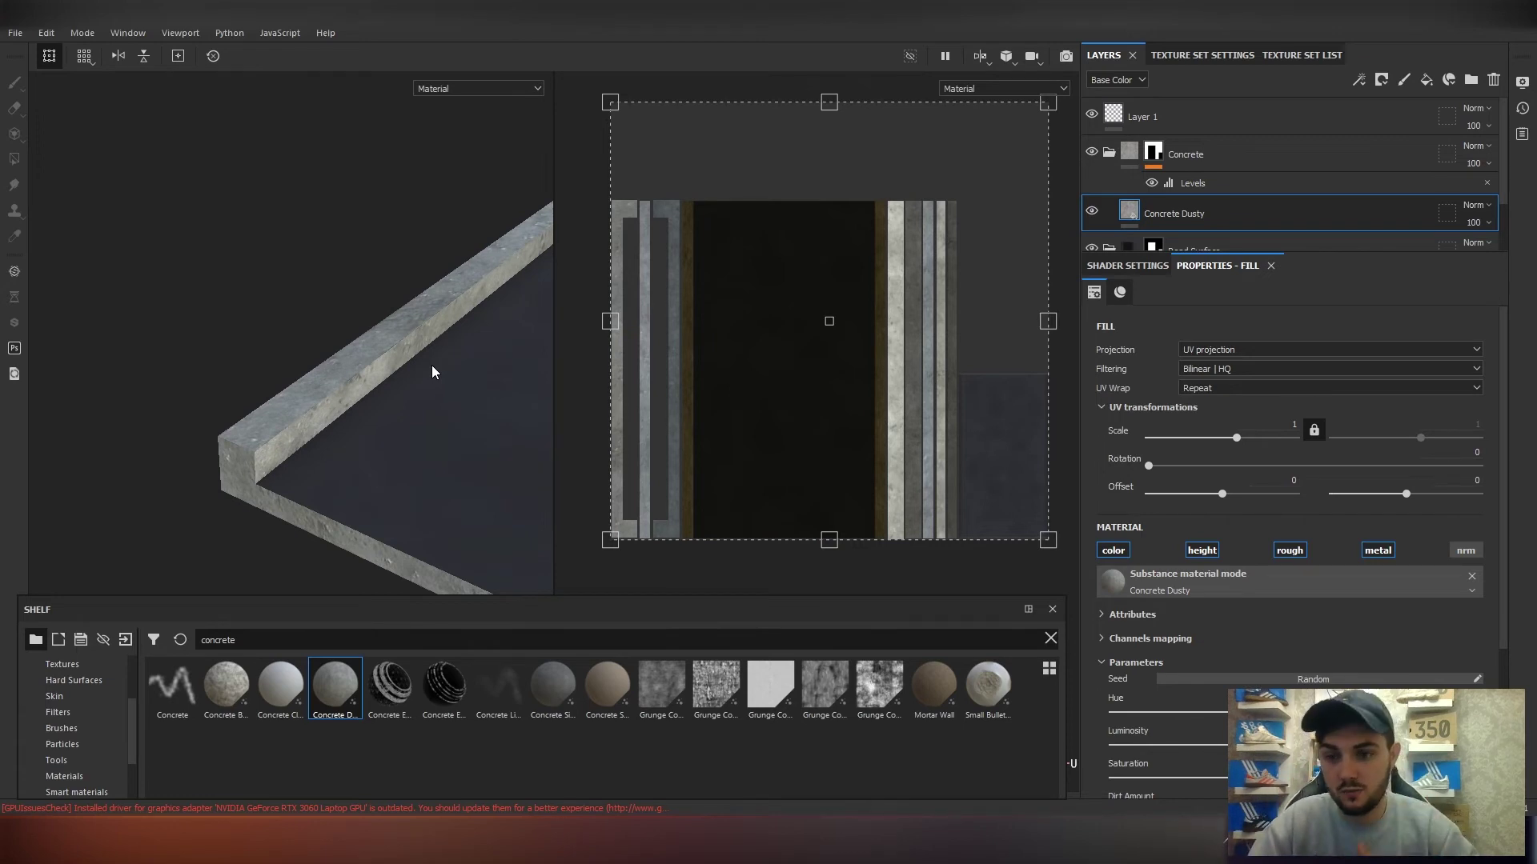
right_click_drag(430, 365, 335, 330, "alt")
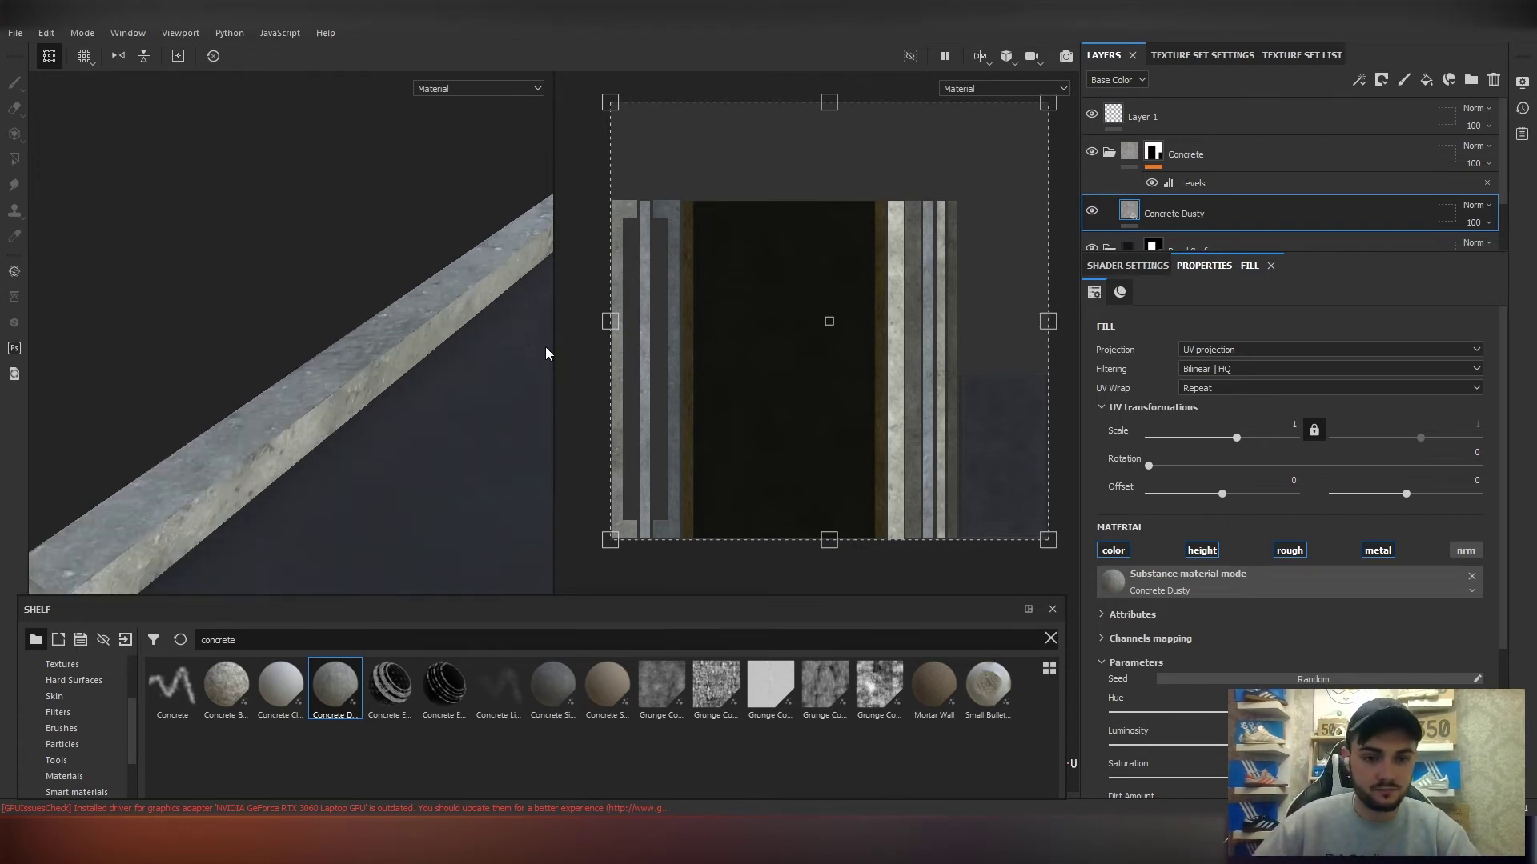
left_click_drag(547, 360, 733, 344)
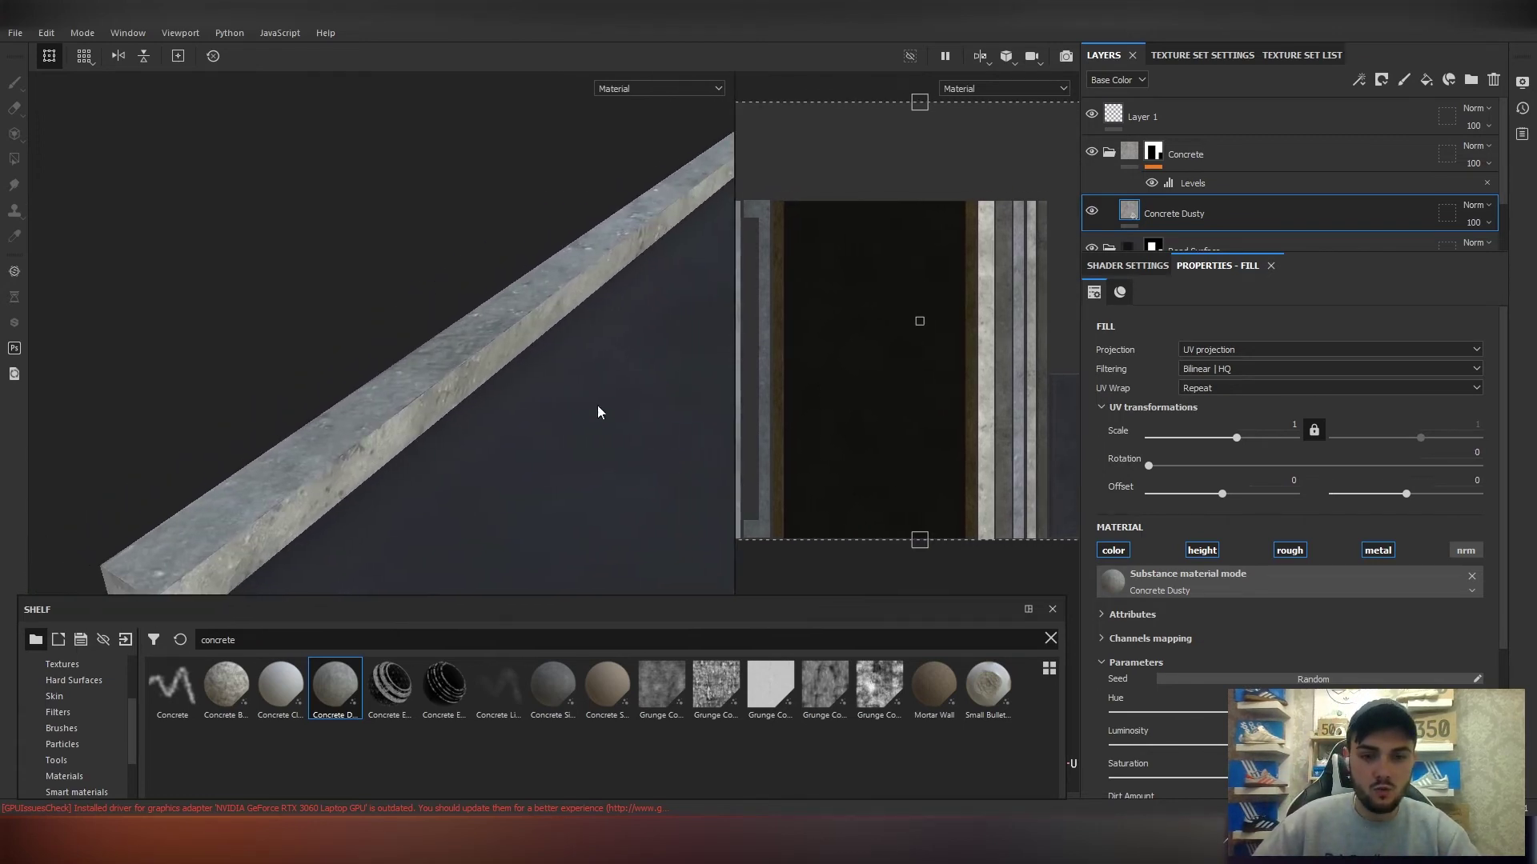
left_click_drag(549, 278, 513, 302, "alt")
middle_click_drag(486, 291, 460, 350, "alt")
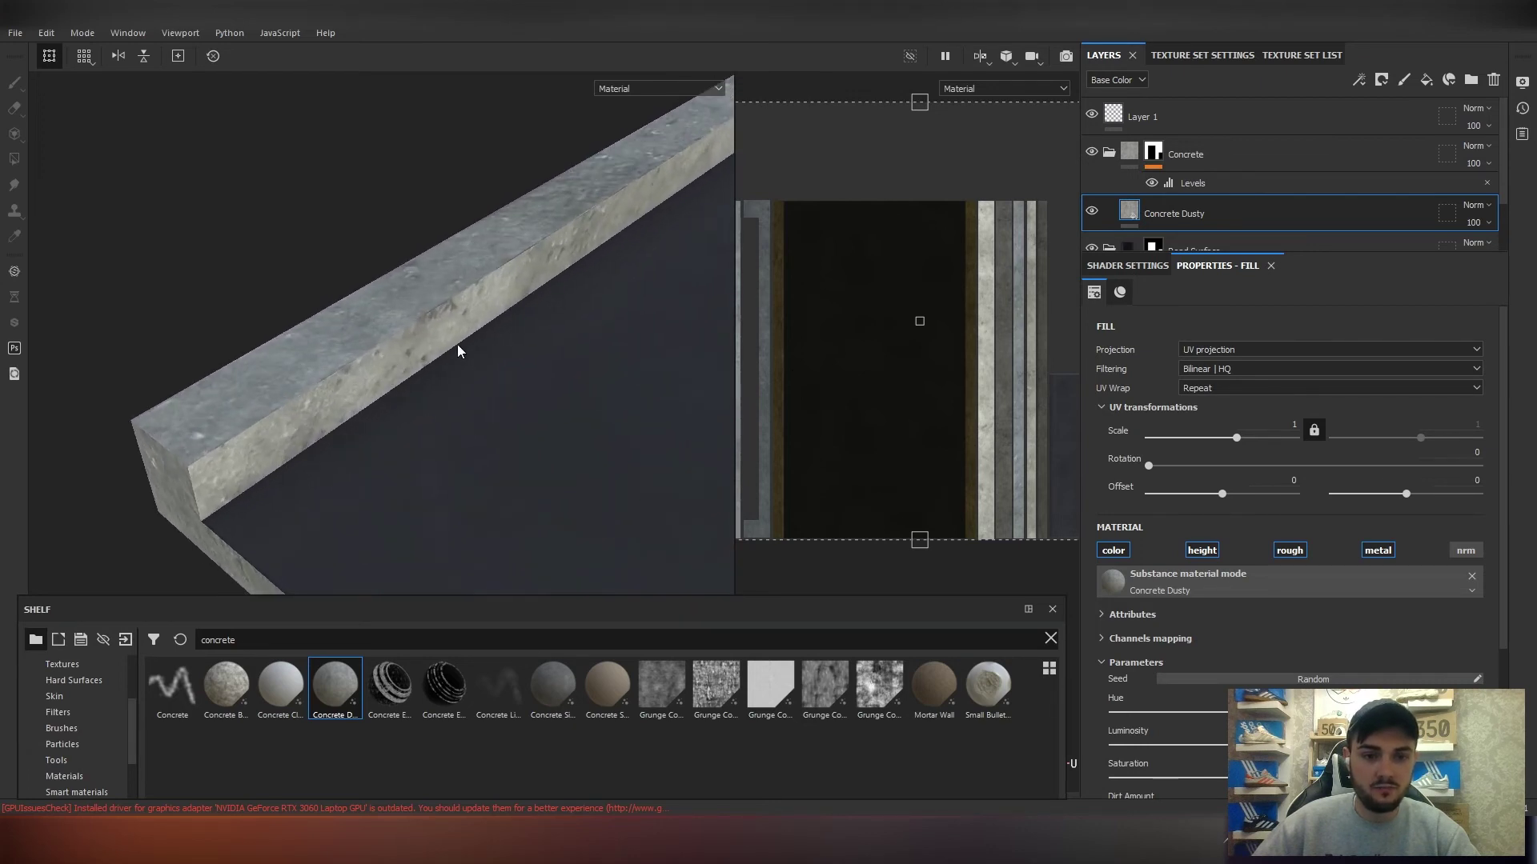
right_click_drag(459, 350, 396, 346, "alt")
left_click_drag(398, 353, 520, 272, "alt")
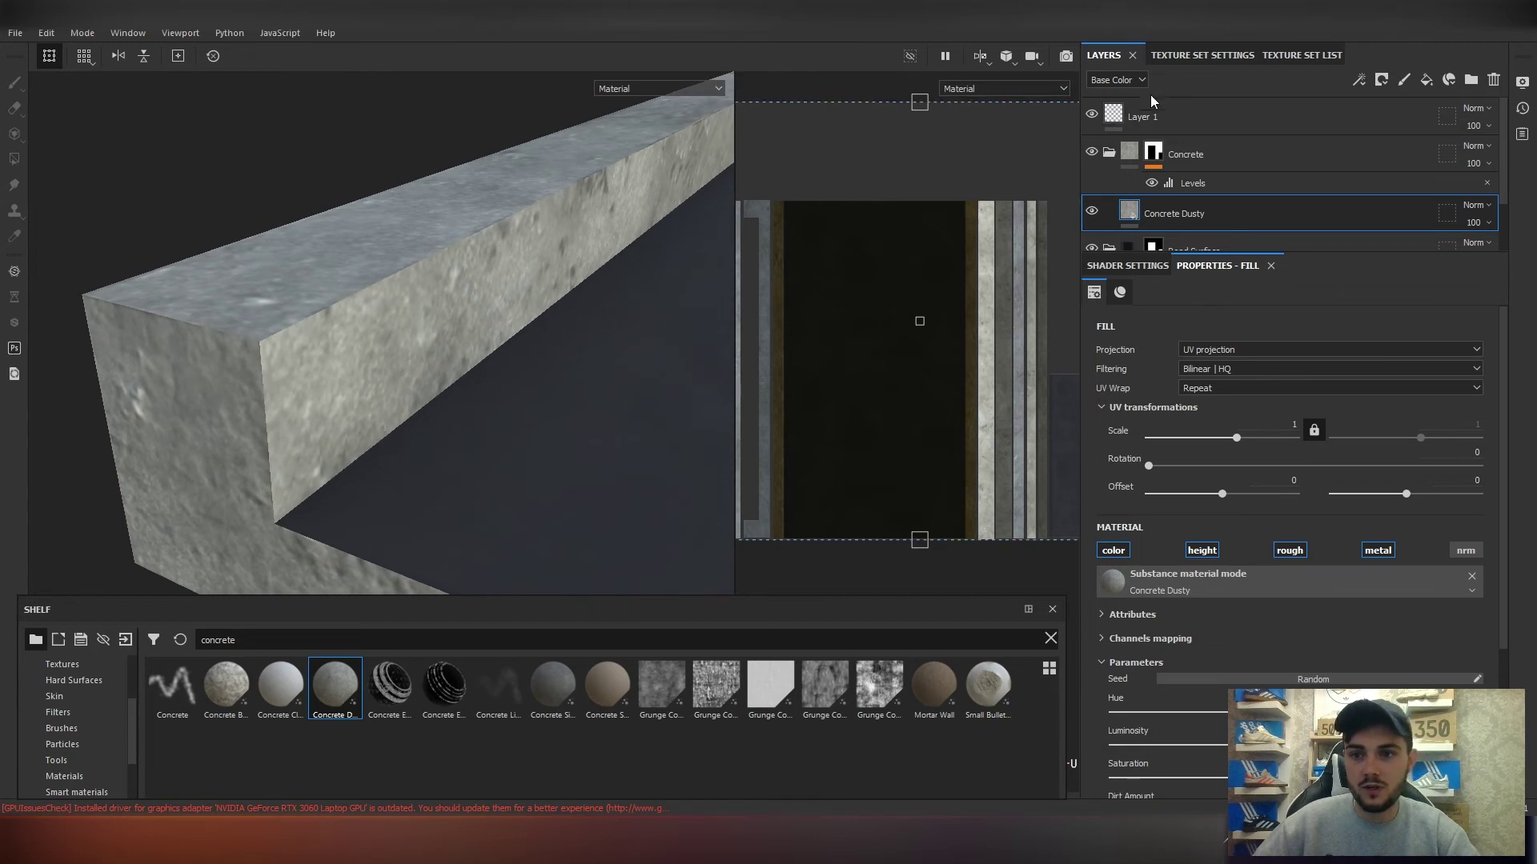
Check the texture set's size setting and return to the layer stack.
left_click(1213, 56)
scroll(1237, 209, "up", 3)
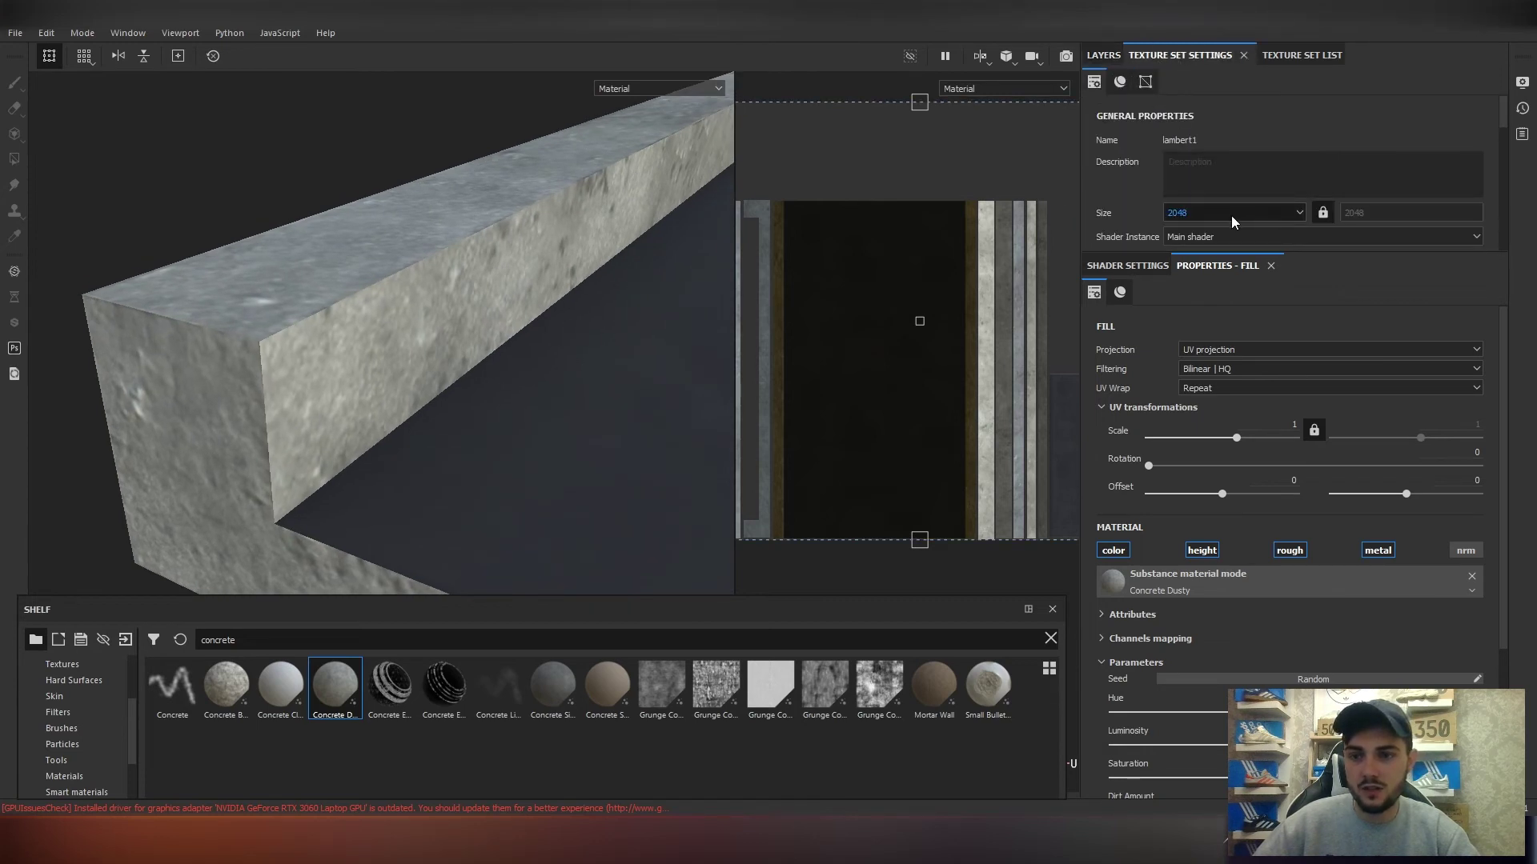
left_click(1231, 213)
left_click(1110, 56)
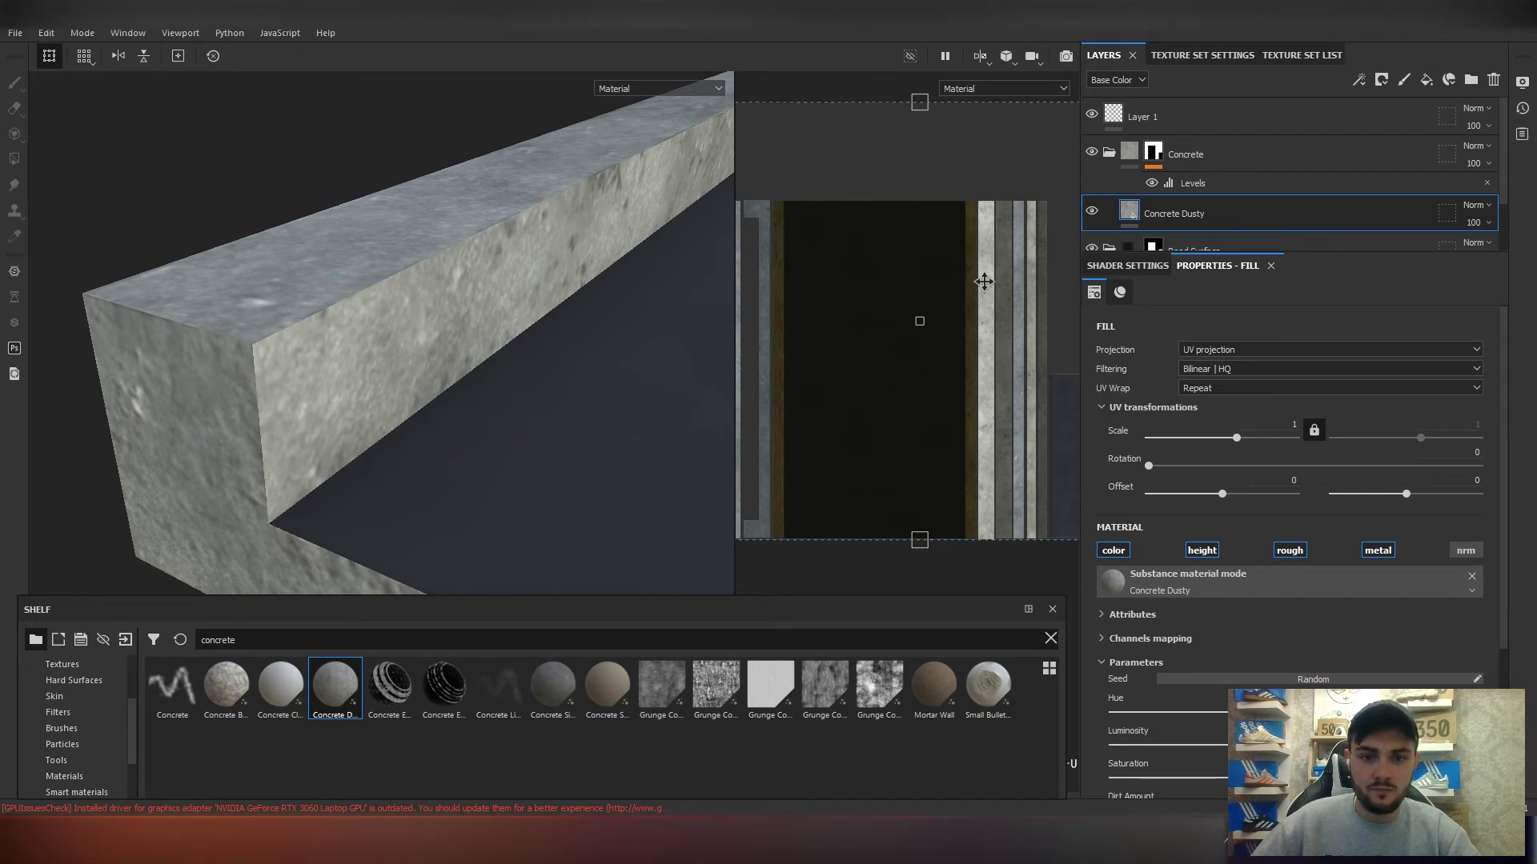
Inspect the barrier UV strips and set the Concrete Dusty layer's projection to Tri-planar projection.
scroll(920, 284, "down", 3)
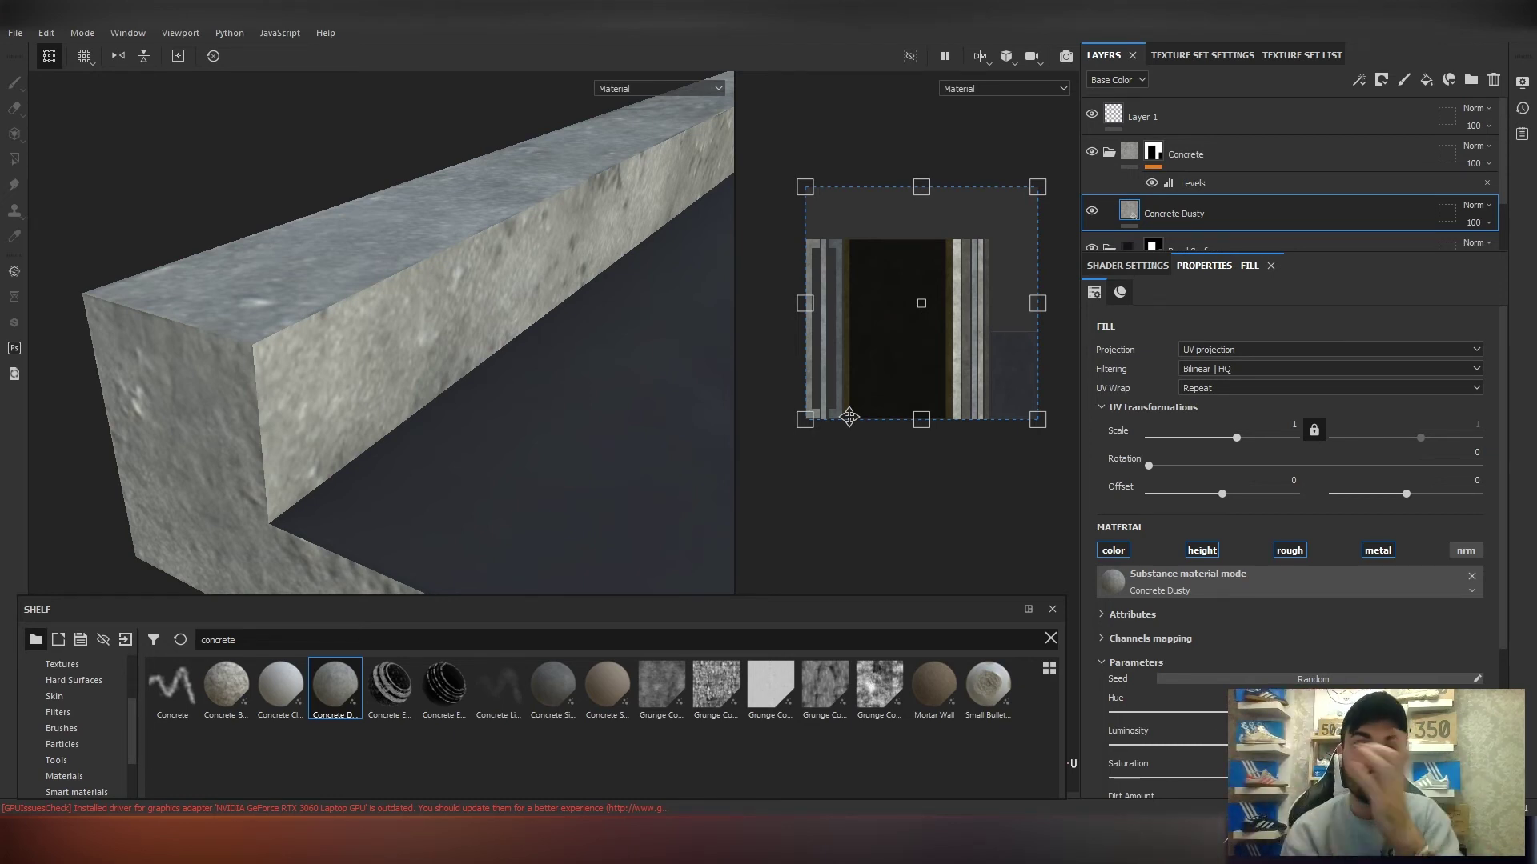
scroll(959, 334, "down", 2)
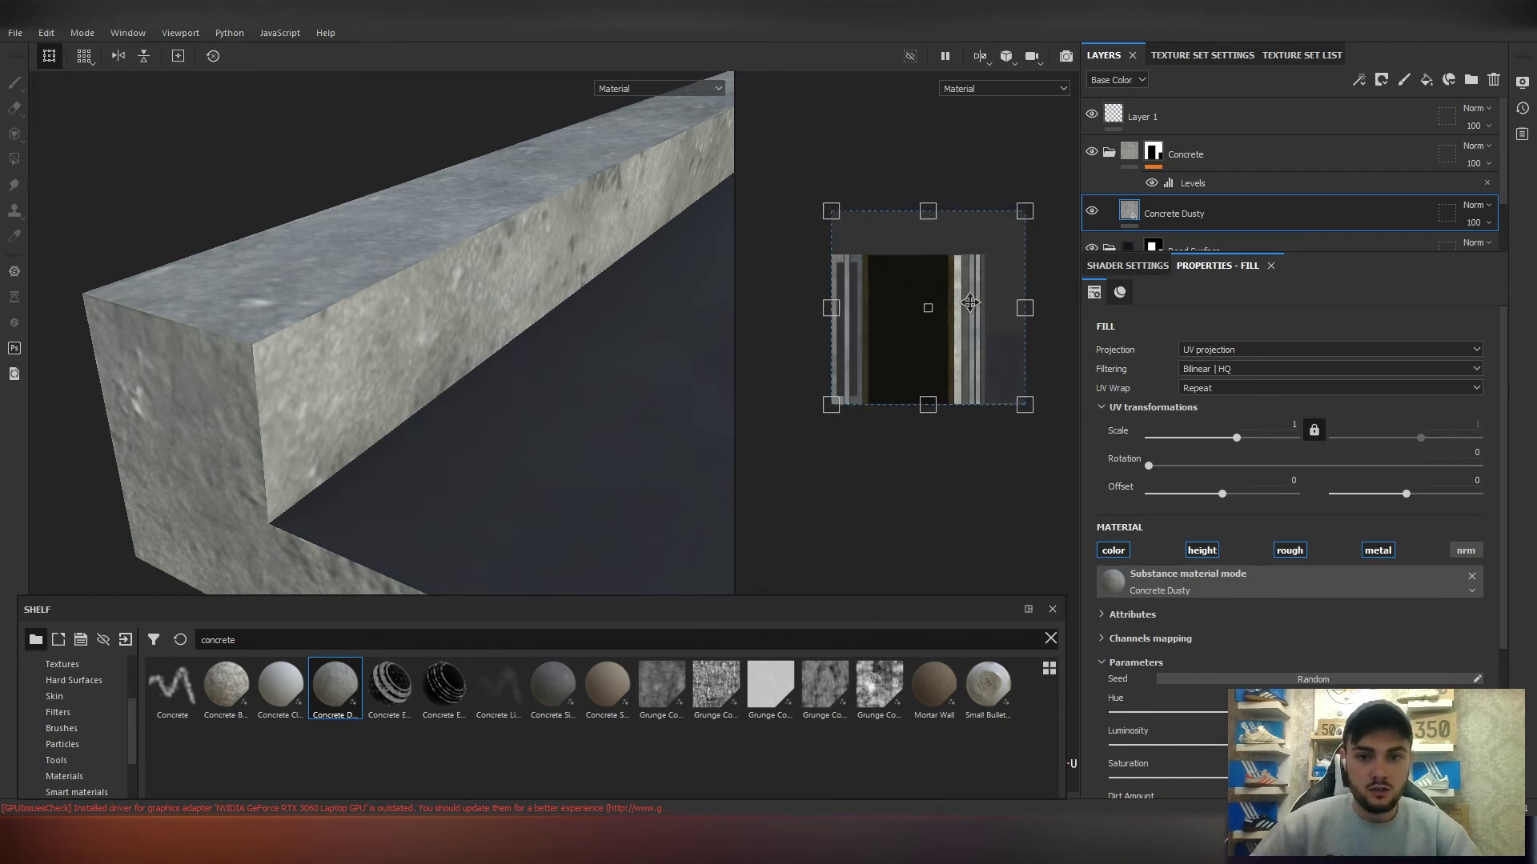
scroll(873, 291, "up", 8)
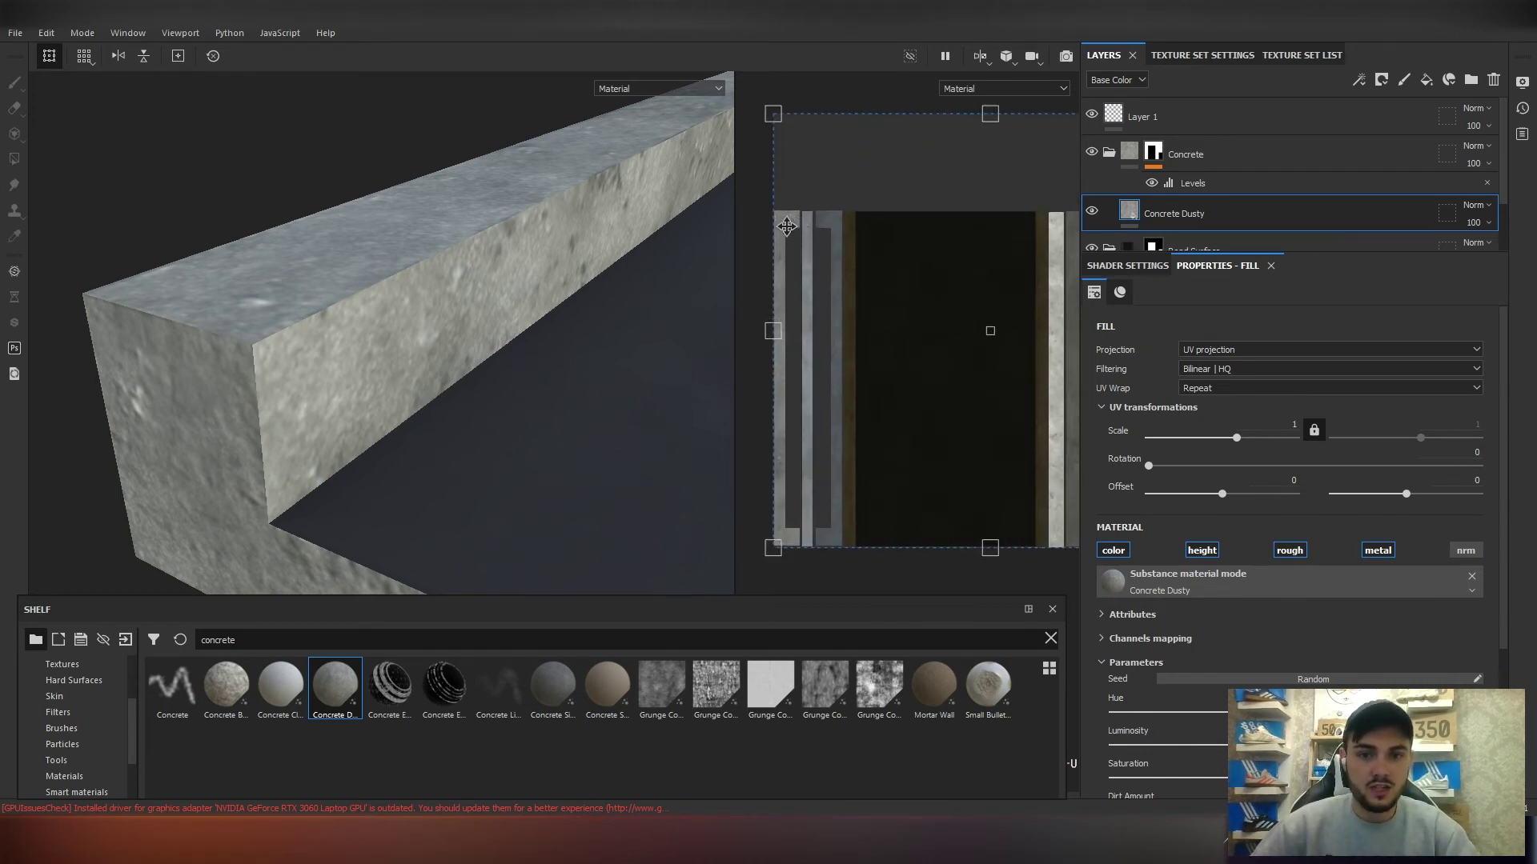
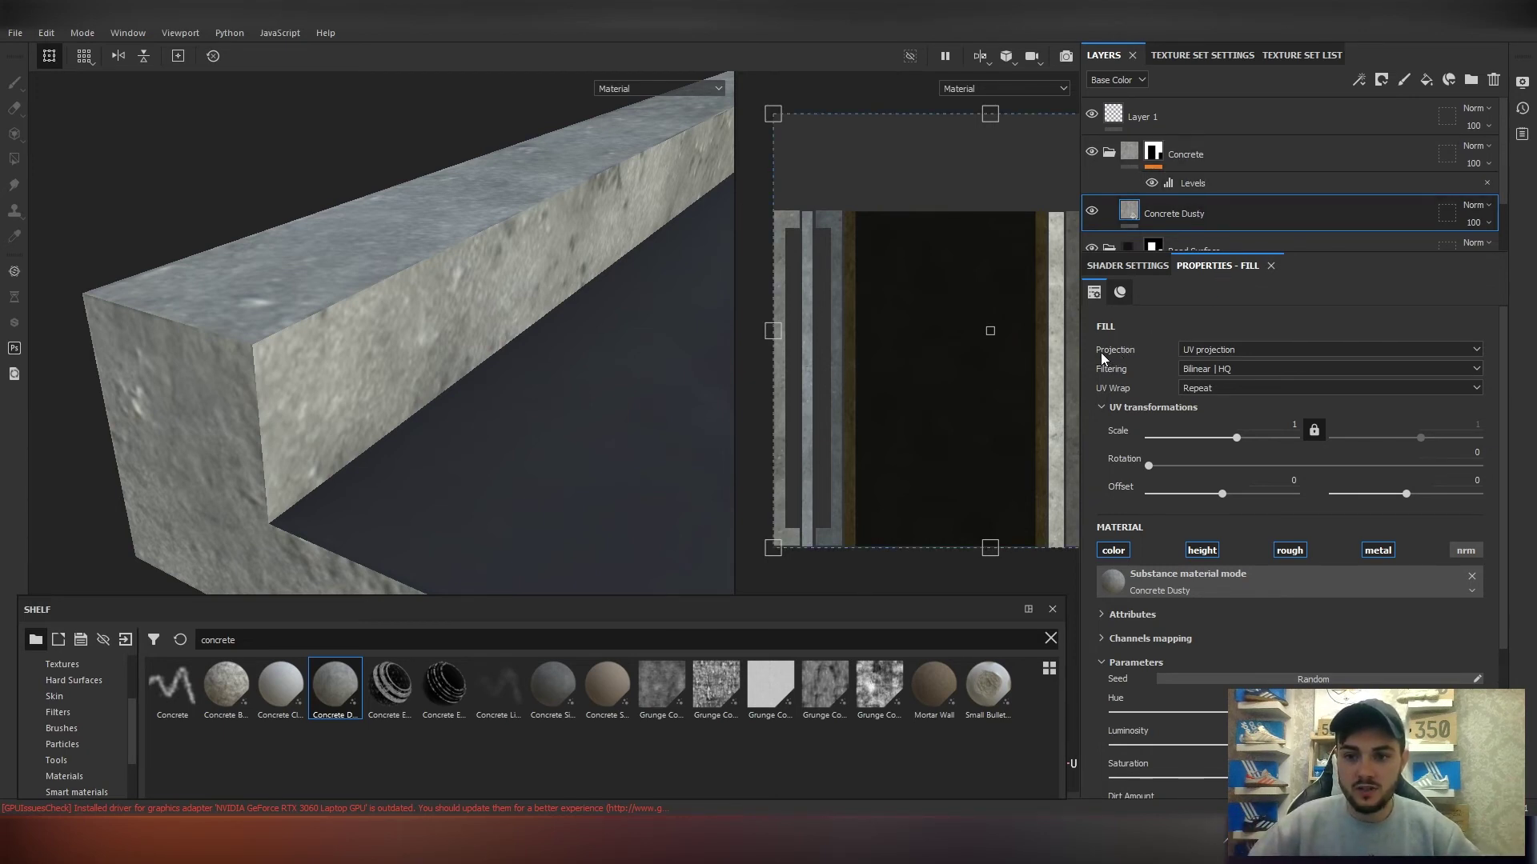
left_click(1227, 352)
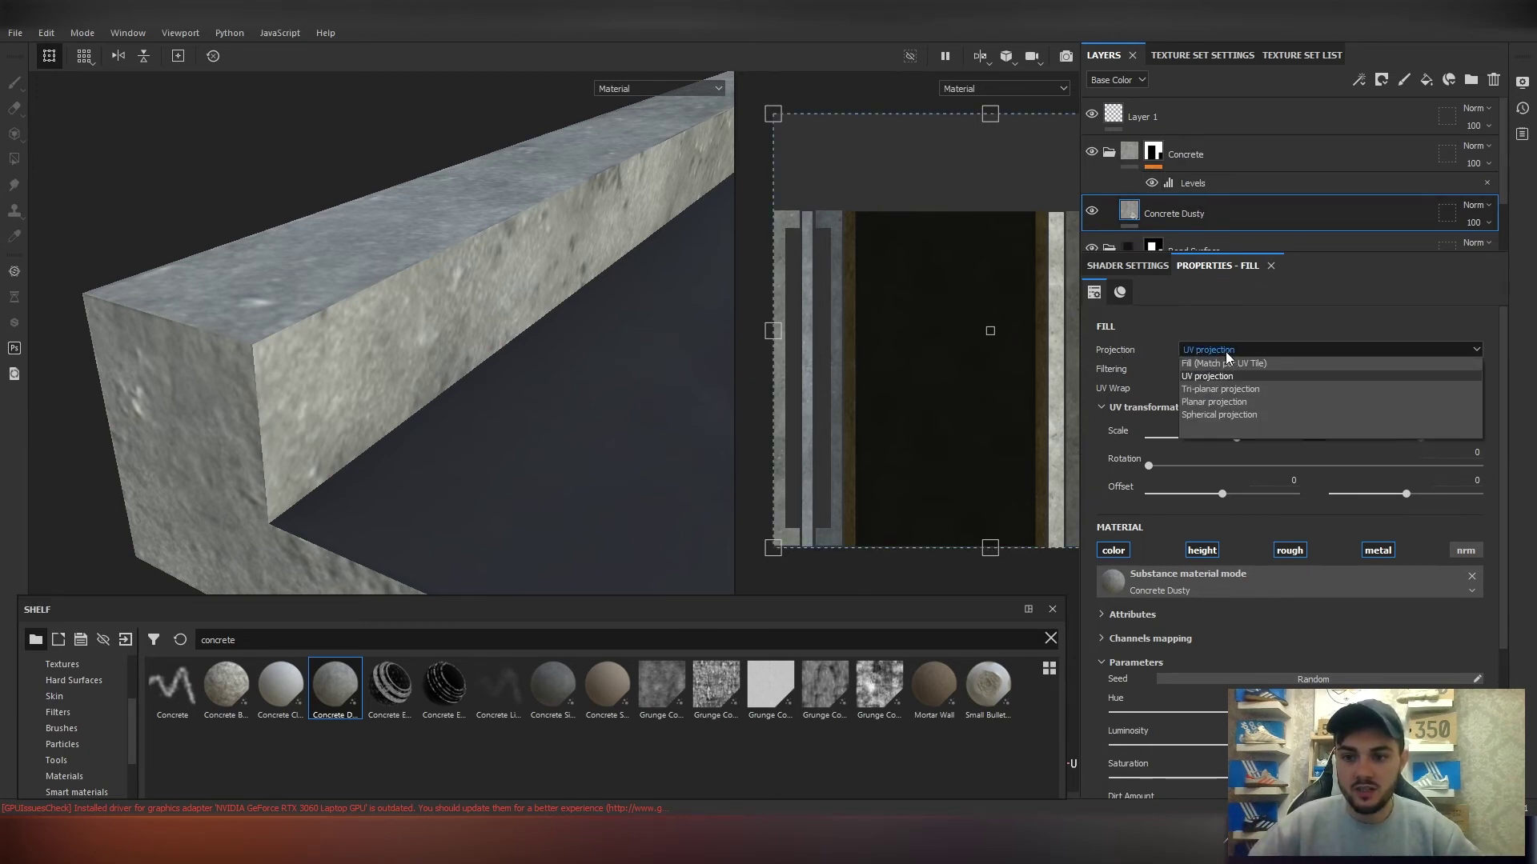
left_click(1205, 390)
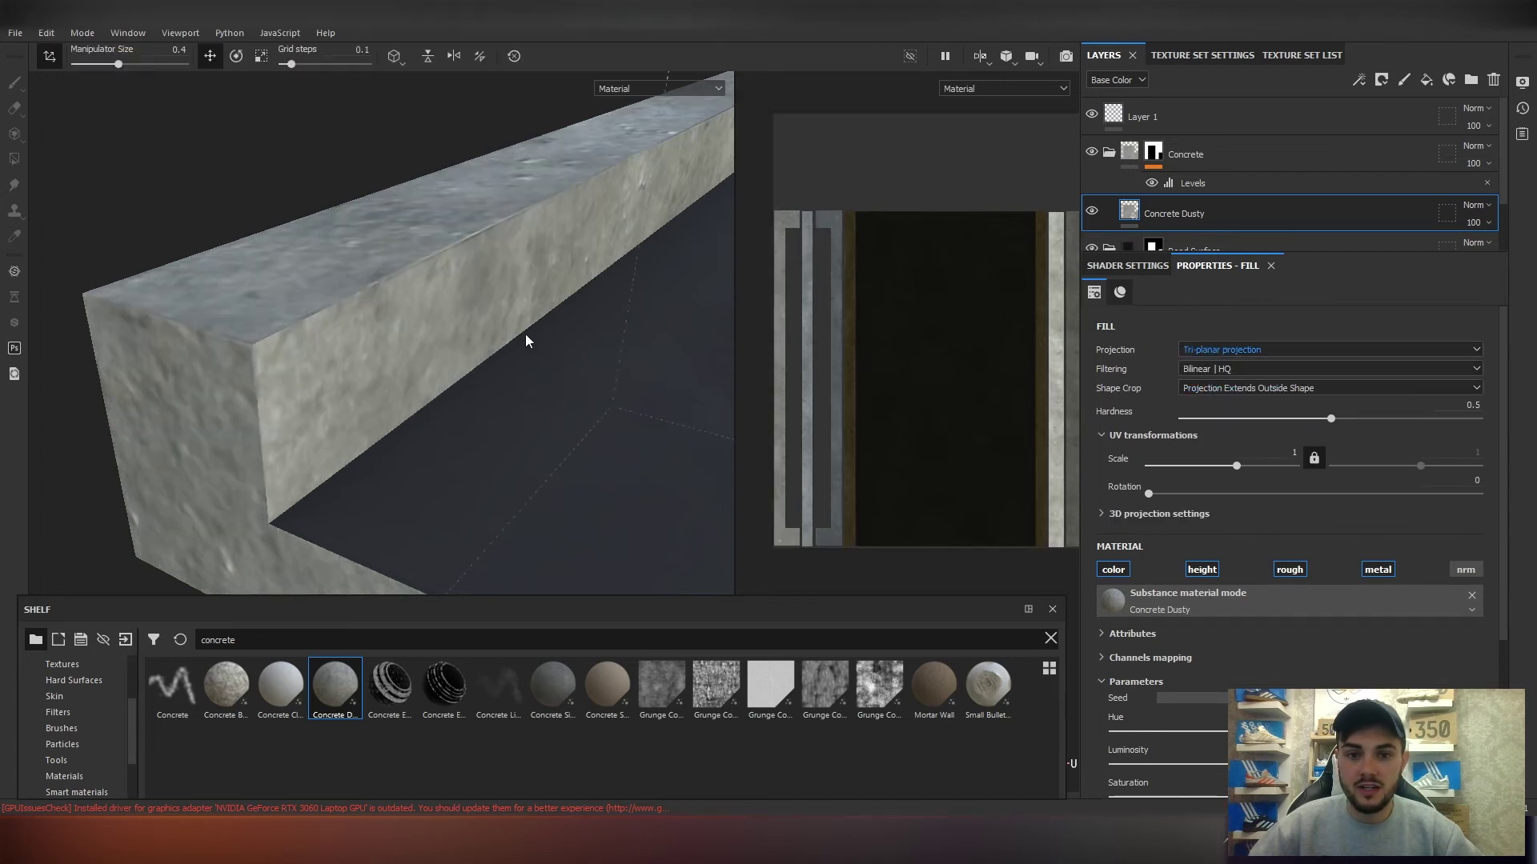
scroll(530, 329, "down", 5)
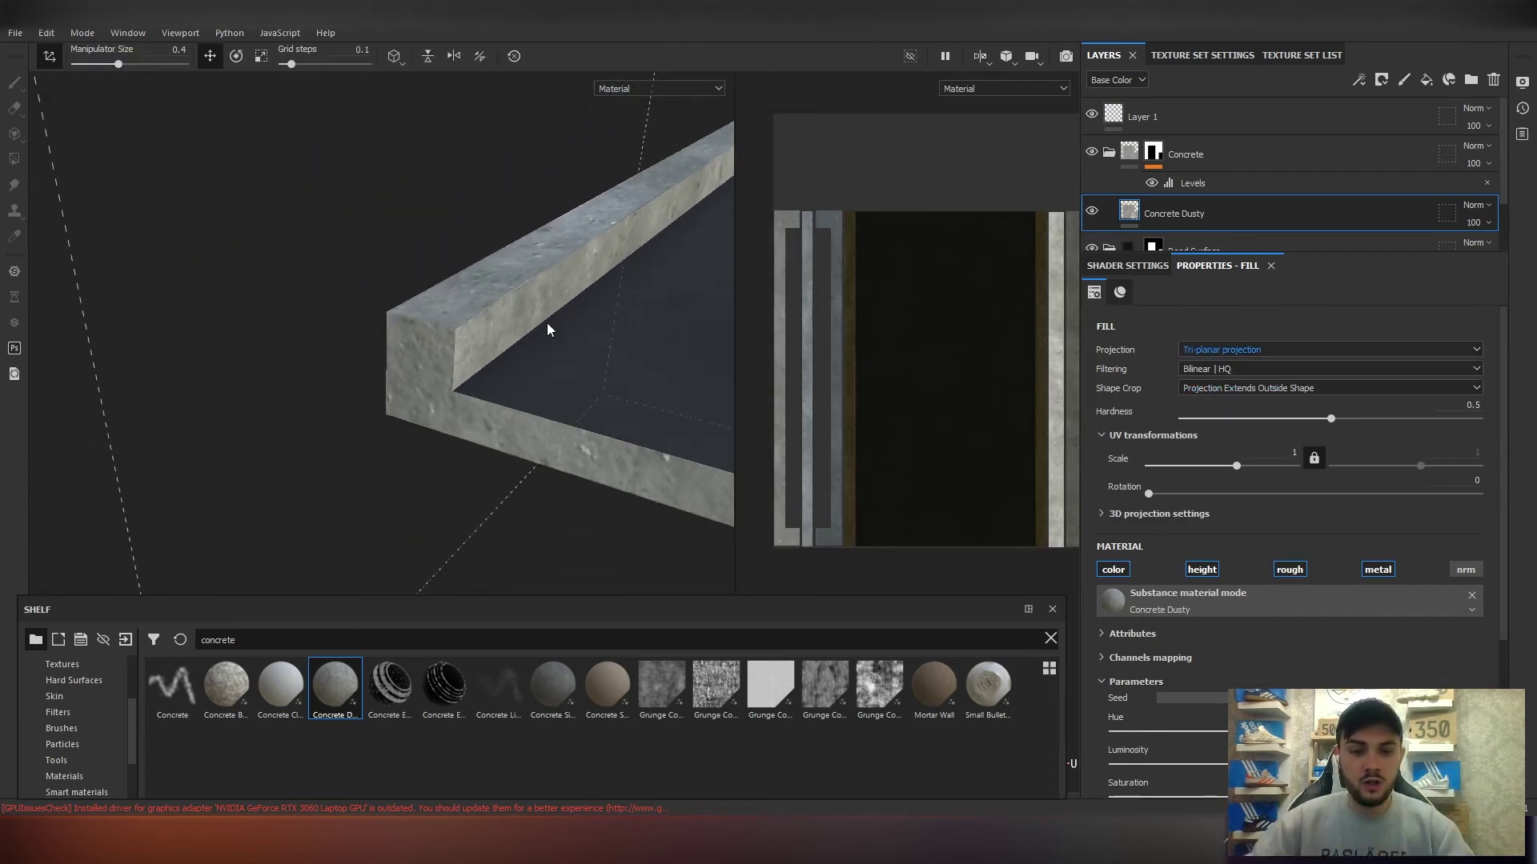
Examine the concrete texture on the side barriers and their end corner from several angles, close up and from a distance.
left_click_drag(530, 324, 710, 321, "alt")
scroll(650, 314, "down", 5)
middle_click_drag(650, 315, 314, 315, "alt")
scroll(315, 316, "down", 5)
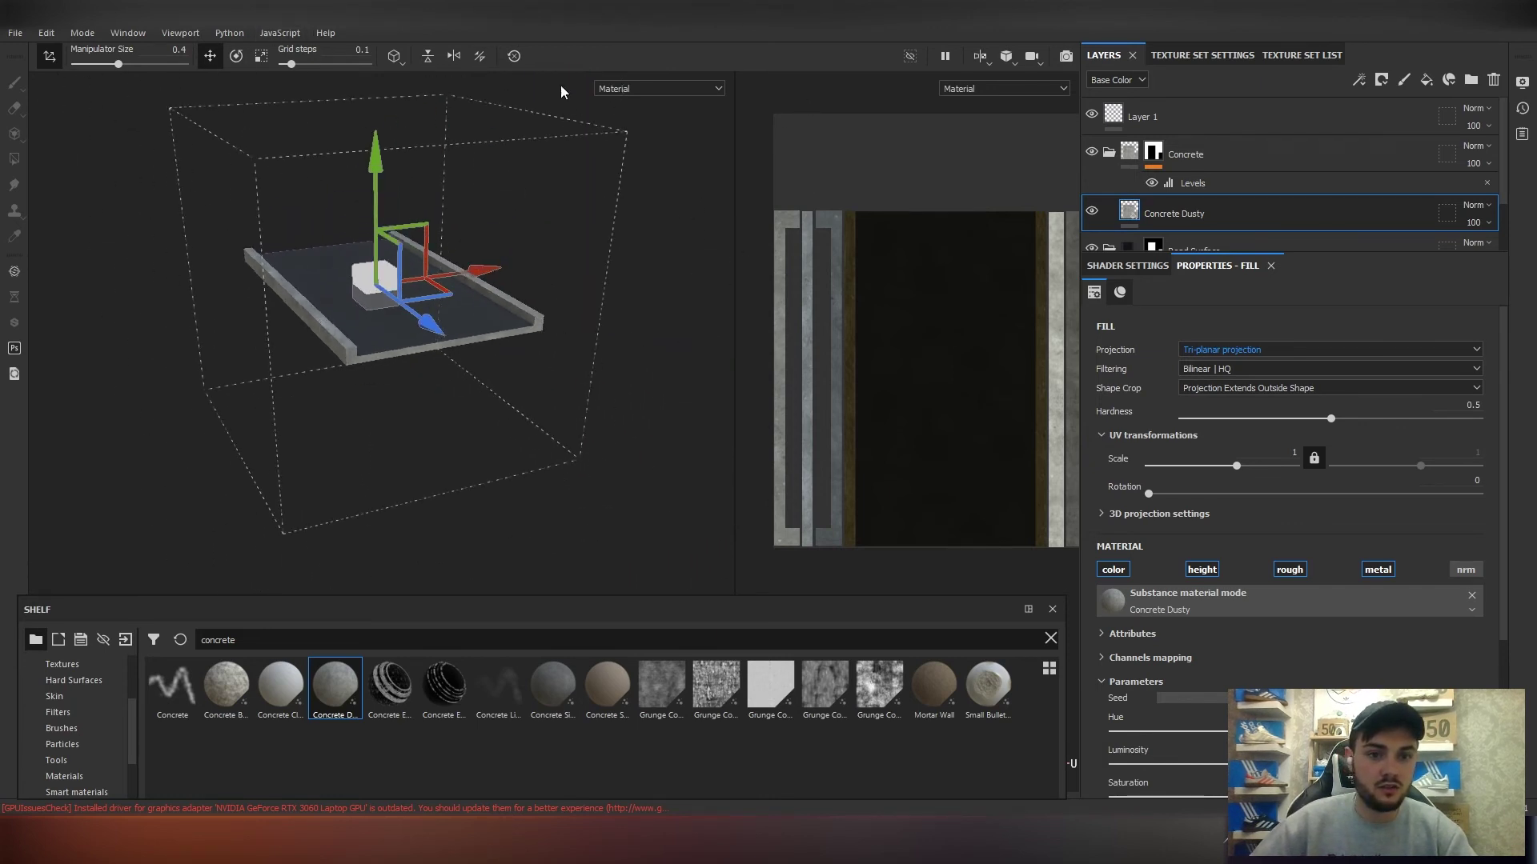
scroll(447, 204, "up", 2)
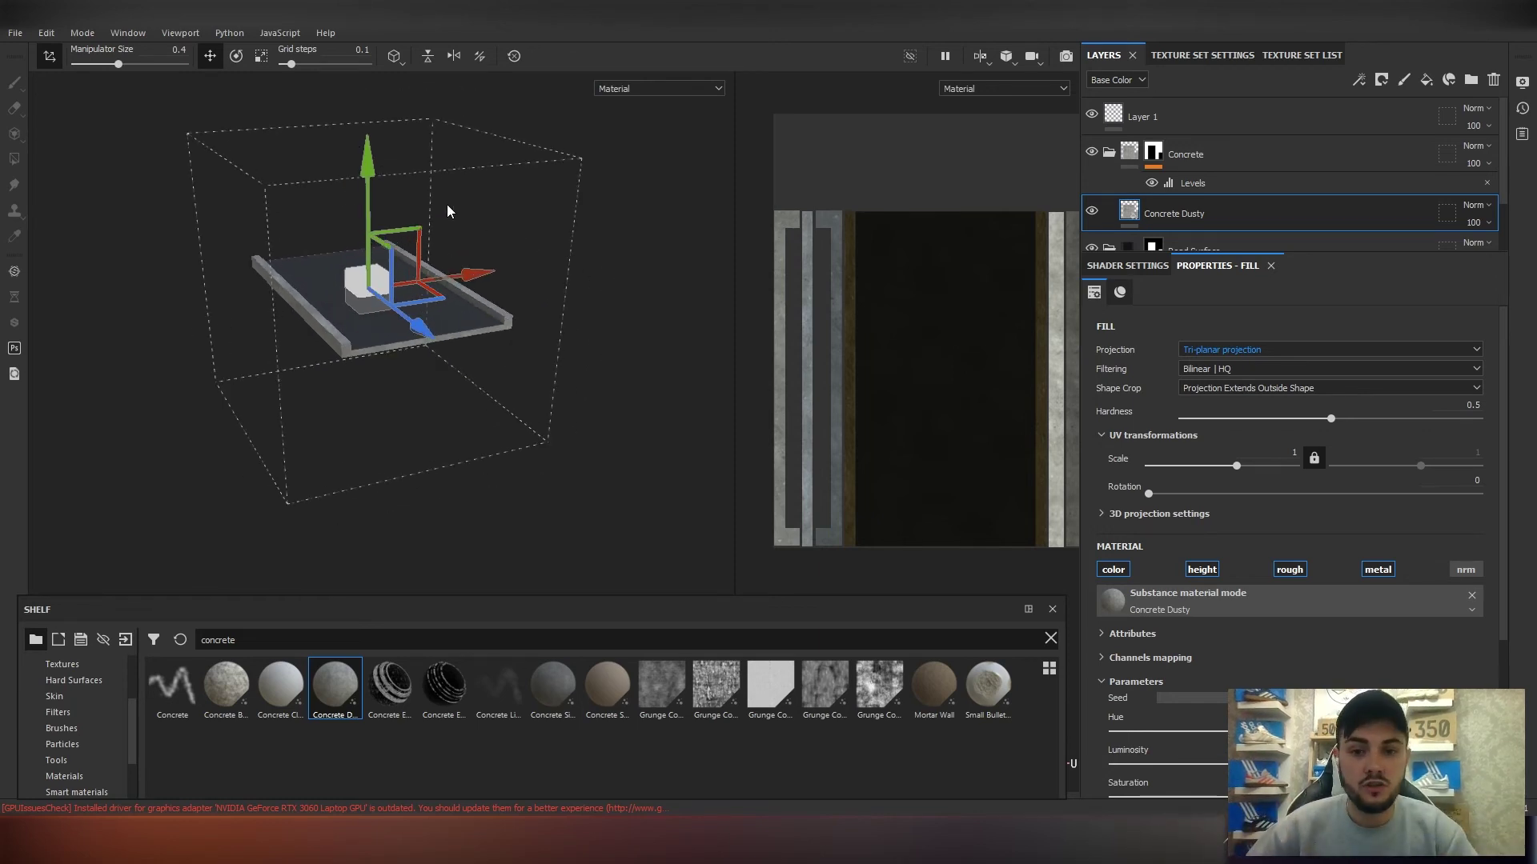
left_click_drag(447, 204, 412, 280, "alt")
scroll(285, 369, "up", 5)
left_click_drag(285, 369, 391, 423, "alt")
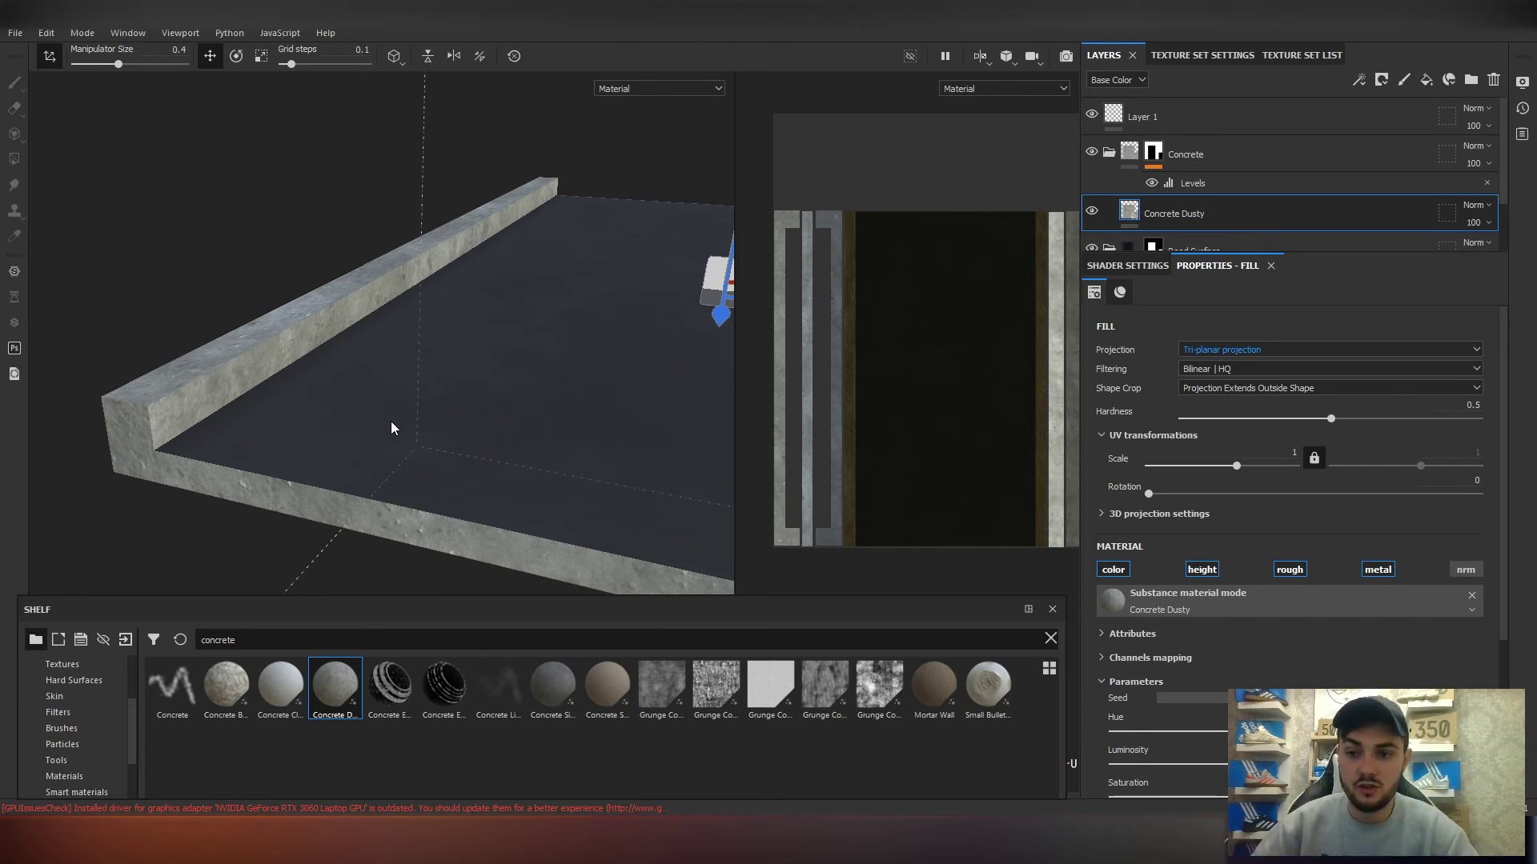
Try UV projection on the Concrete Dusty layer, compare it up close on the barrier, and return to Tri-planar projection.
left_click(1285, 349)
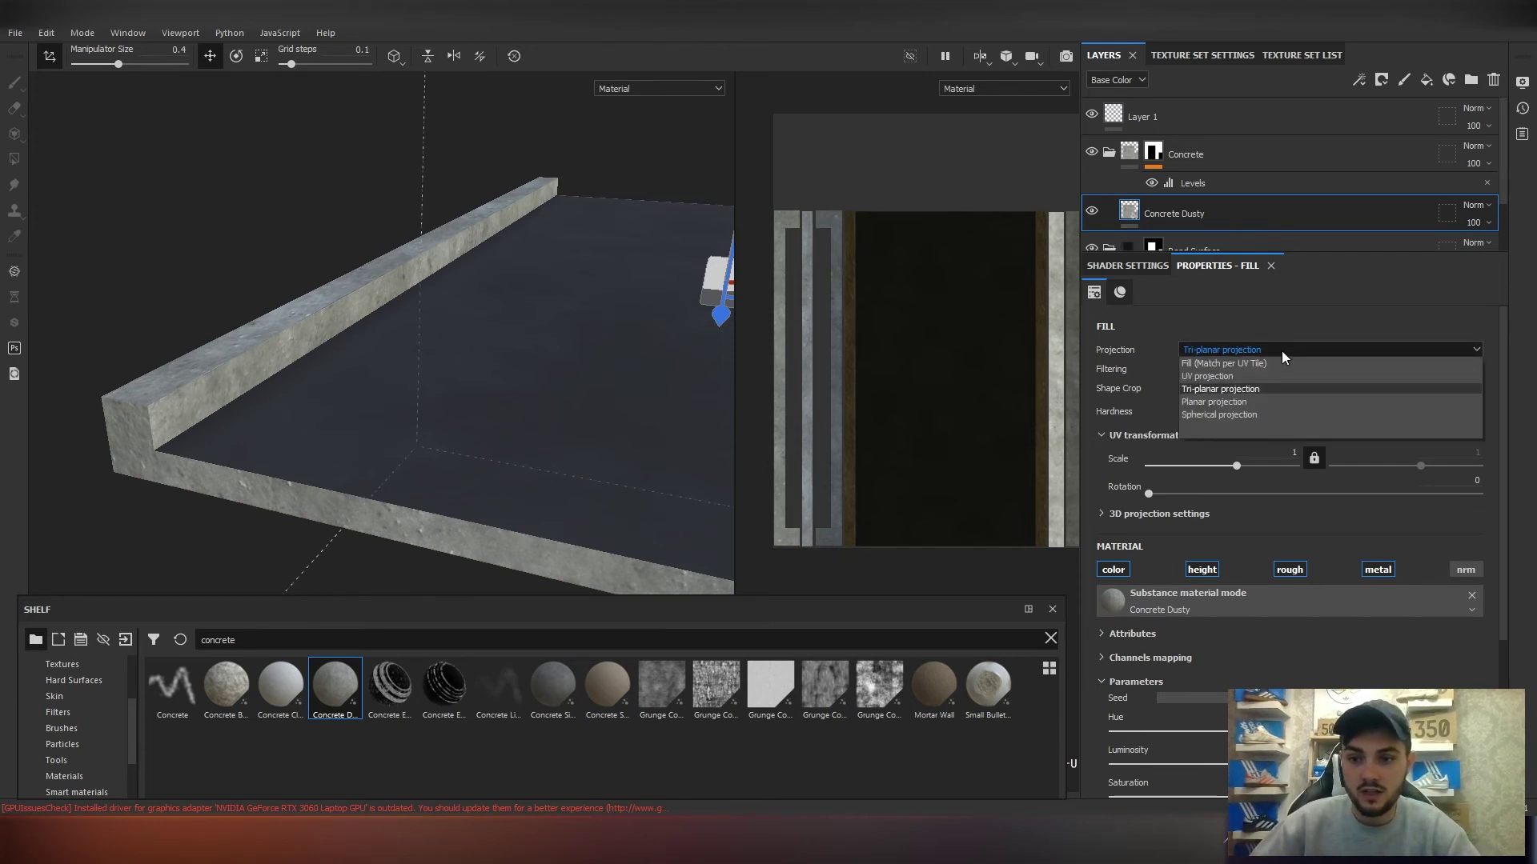
mouse_move(486, 381)
left_mouse_down("alt")
mouse_move(419, 346)
mouse_move(512, 369)
left_mouse_up("alt")
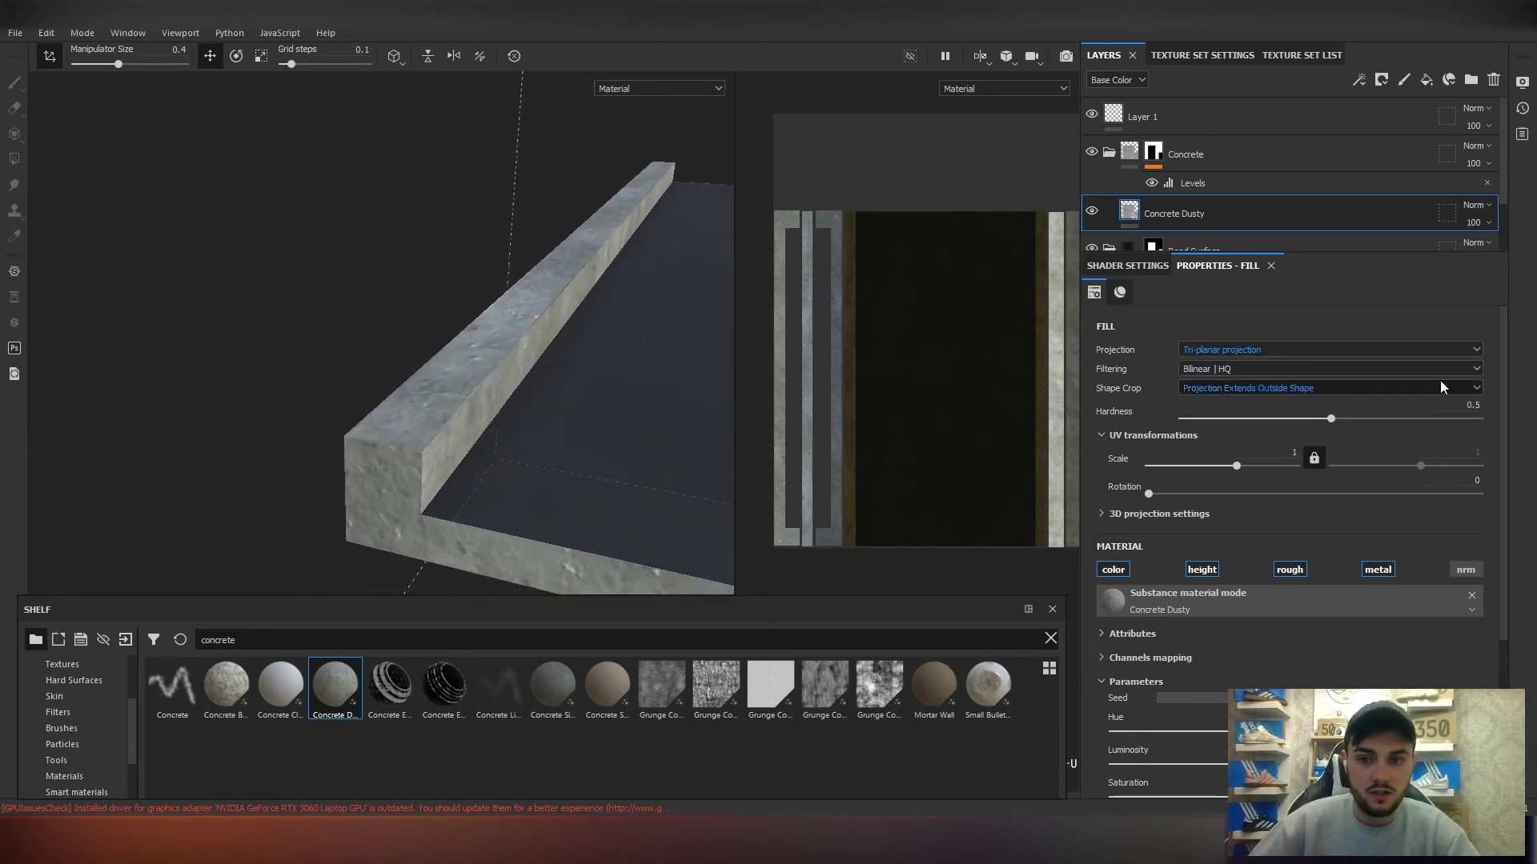
left_click(1343, 350)
left_click(1209, 377)
left_click_drag(386, 326, 544, 371, "alt")
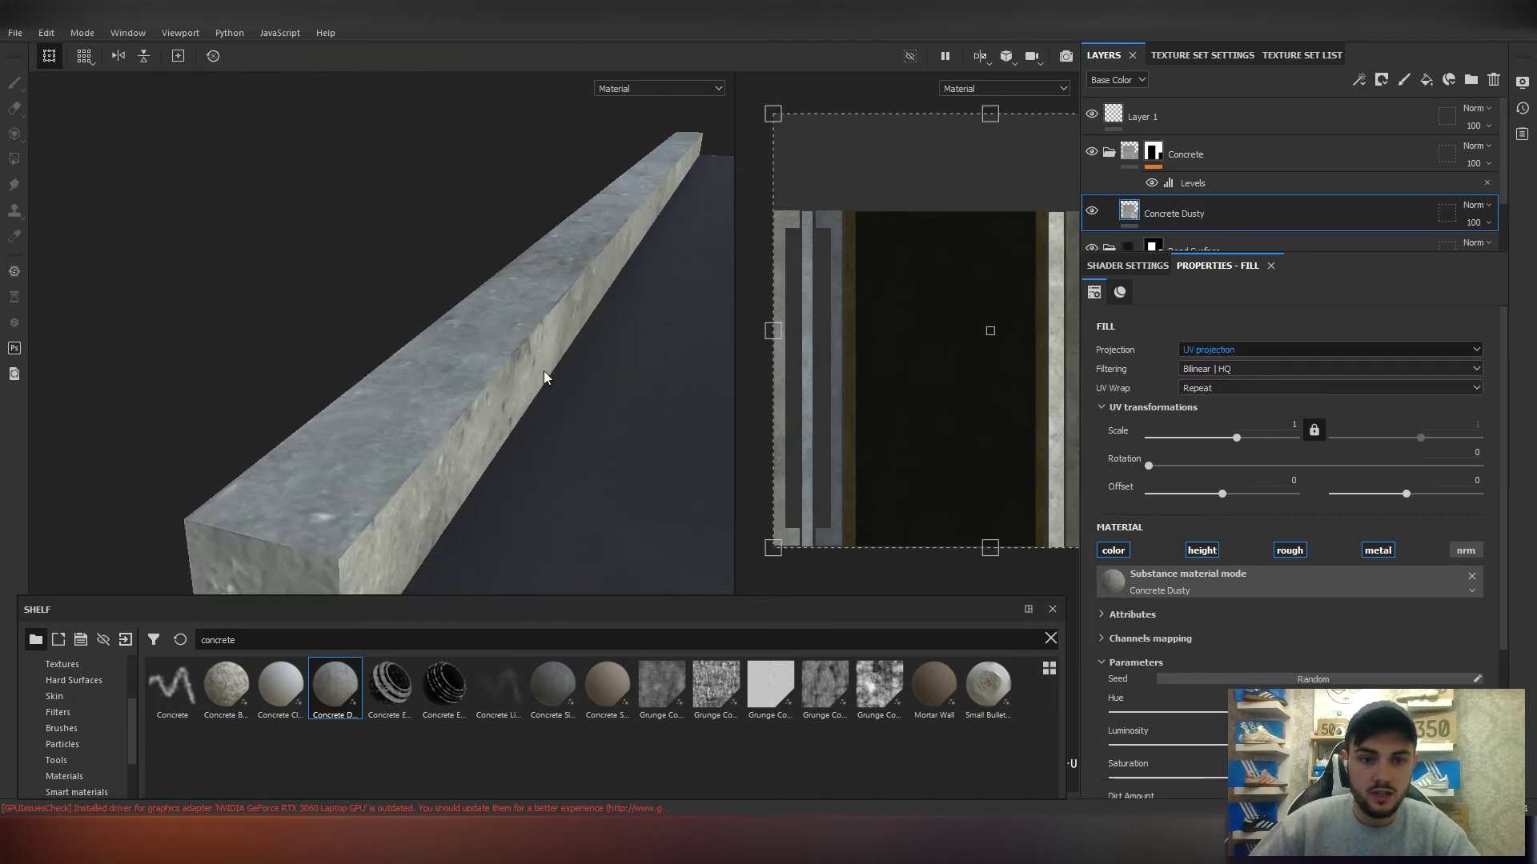
scroll(541, 377, "up", 3)
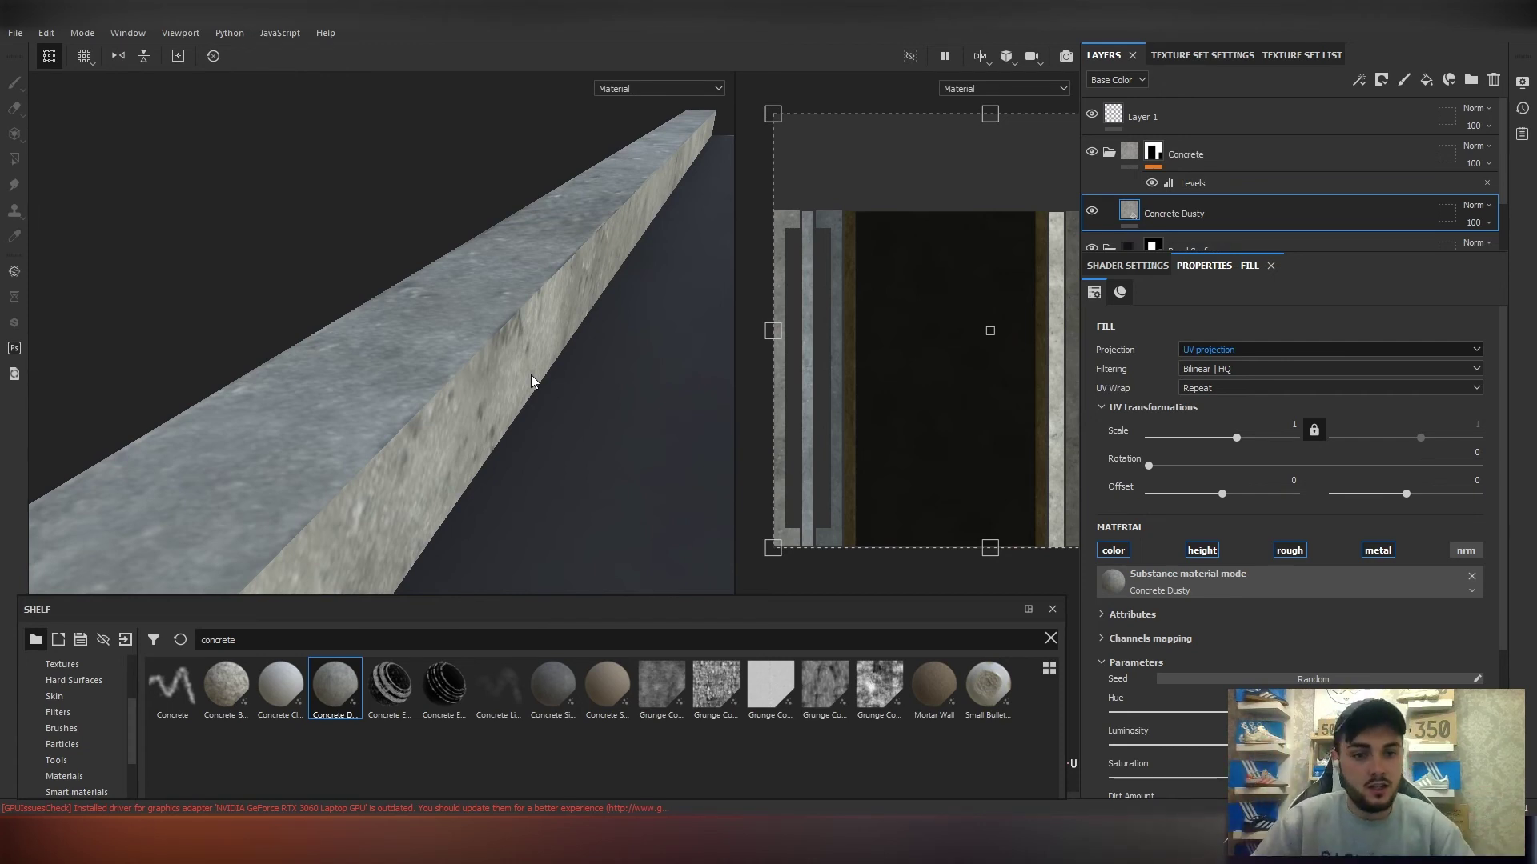
scroll(531, 375, "up", 2)
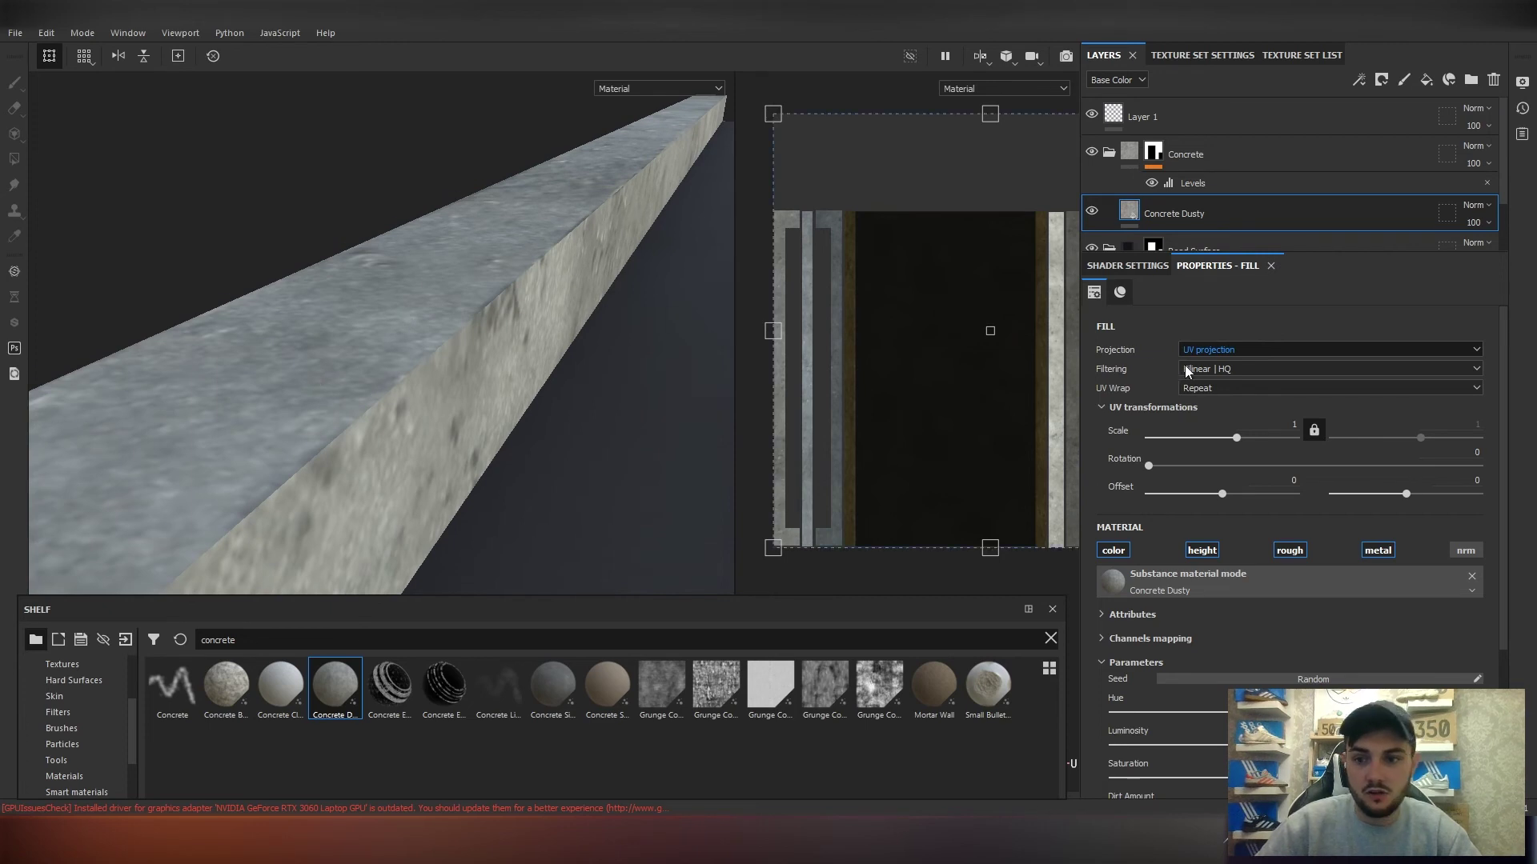
left_click(1279, 350)
left_click(1217, 364)
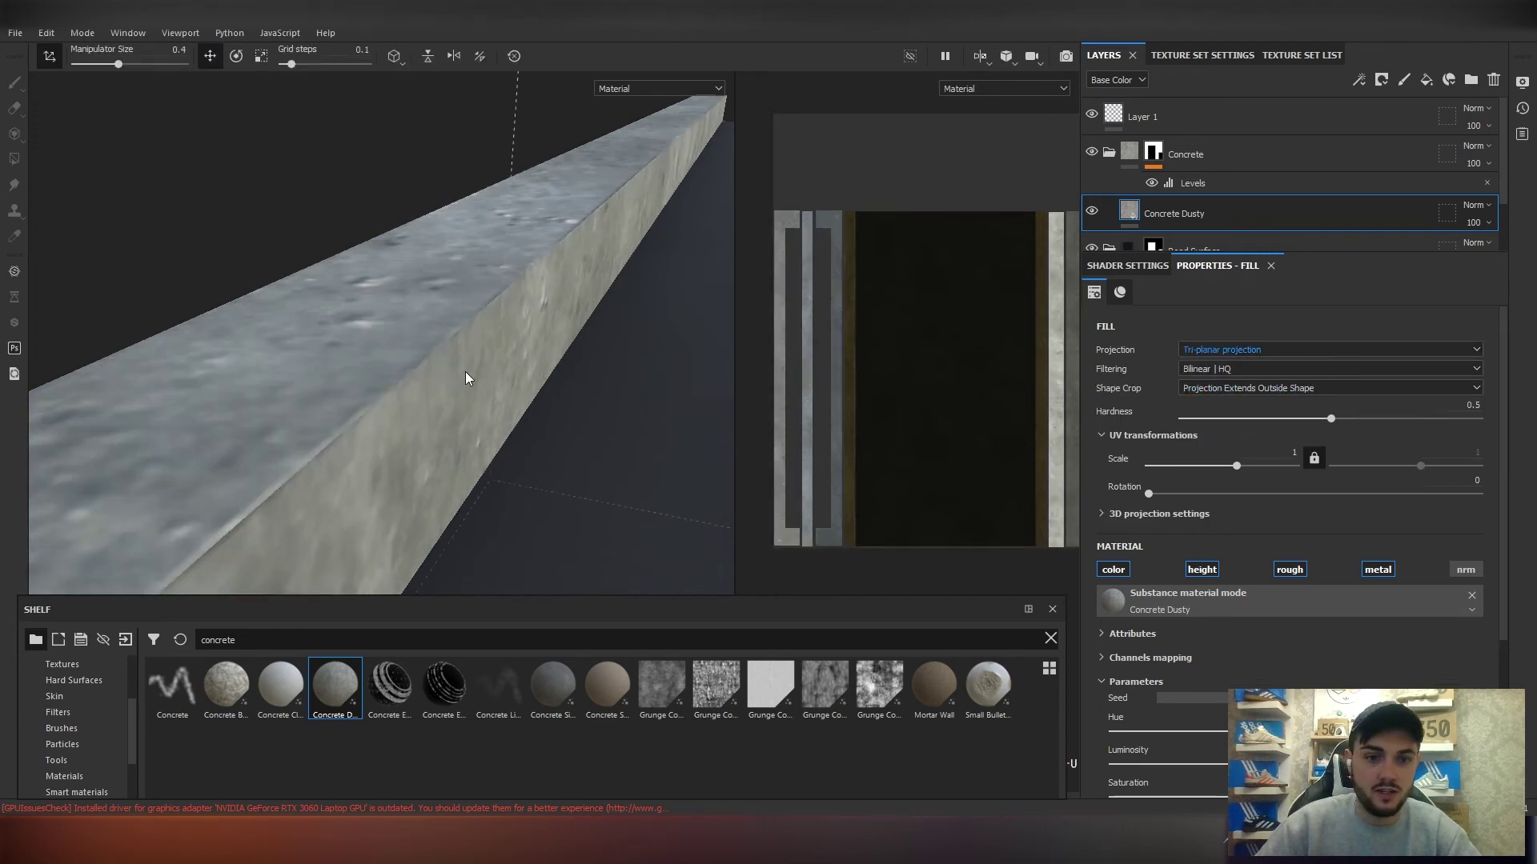
Inspect the tri-planar concrete on both barriers and frame the whole road section in the 3D view.
scroll(467, 379, "down", 4)
left_click_drag(467, 379, 22, 353, "alt")
left_click_drag(316, 412, 392, 529, "alt")
scroll(580, 415, "down", 3)
scroll(392, 529, "up", 2)
middle_click_drag(392, 528, 524, 290, "alt")
scroll(524, 290, "down", 2)
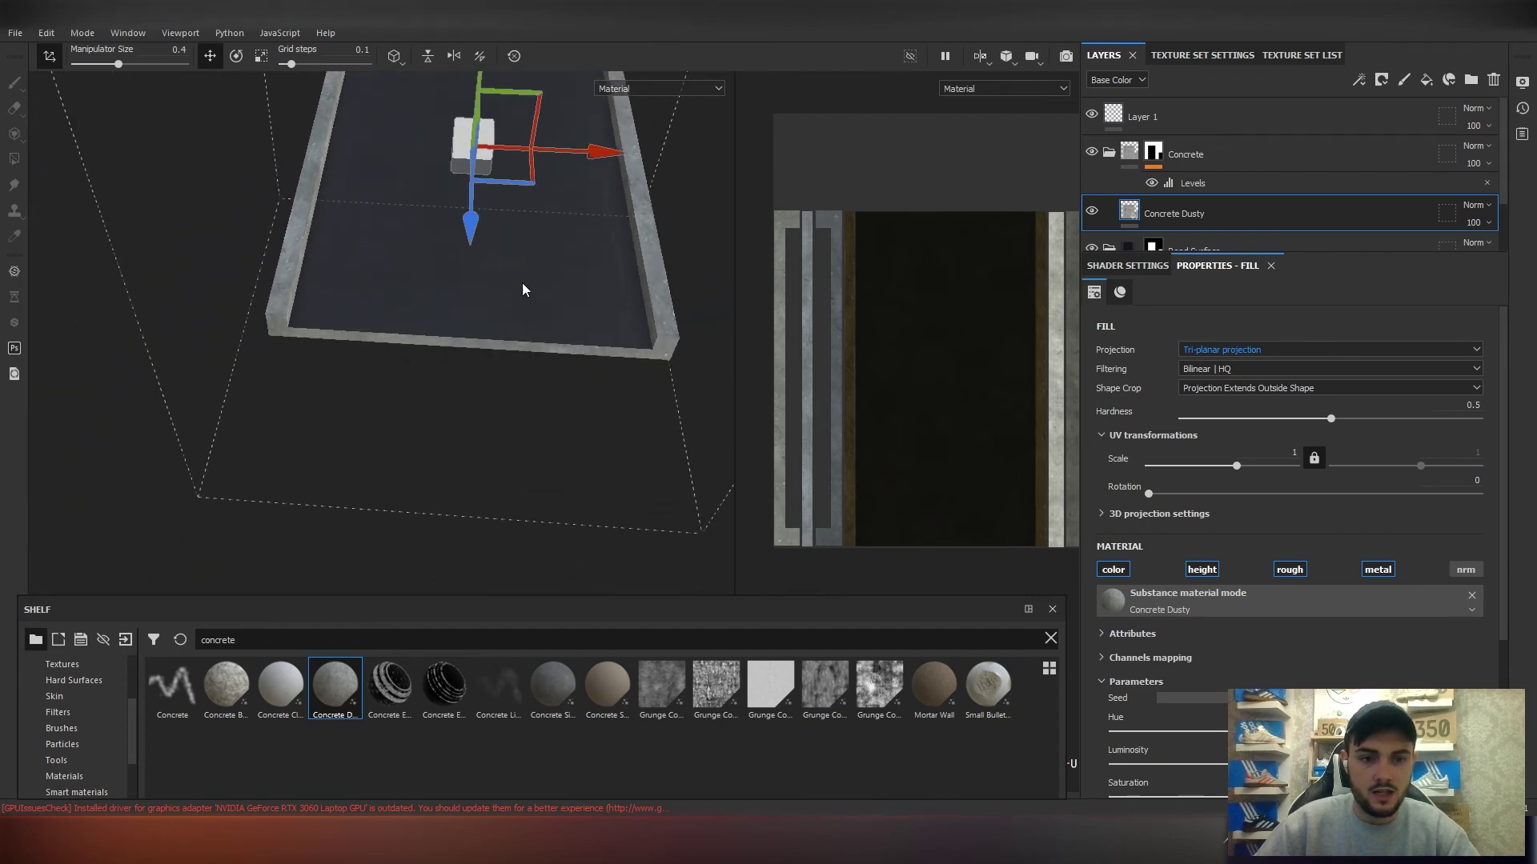
left_click_drag(524, 290, 377, 435, "alt")
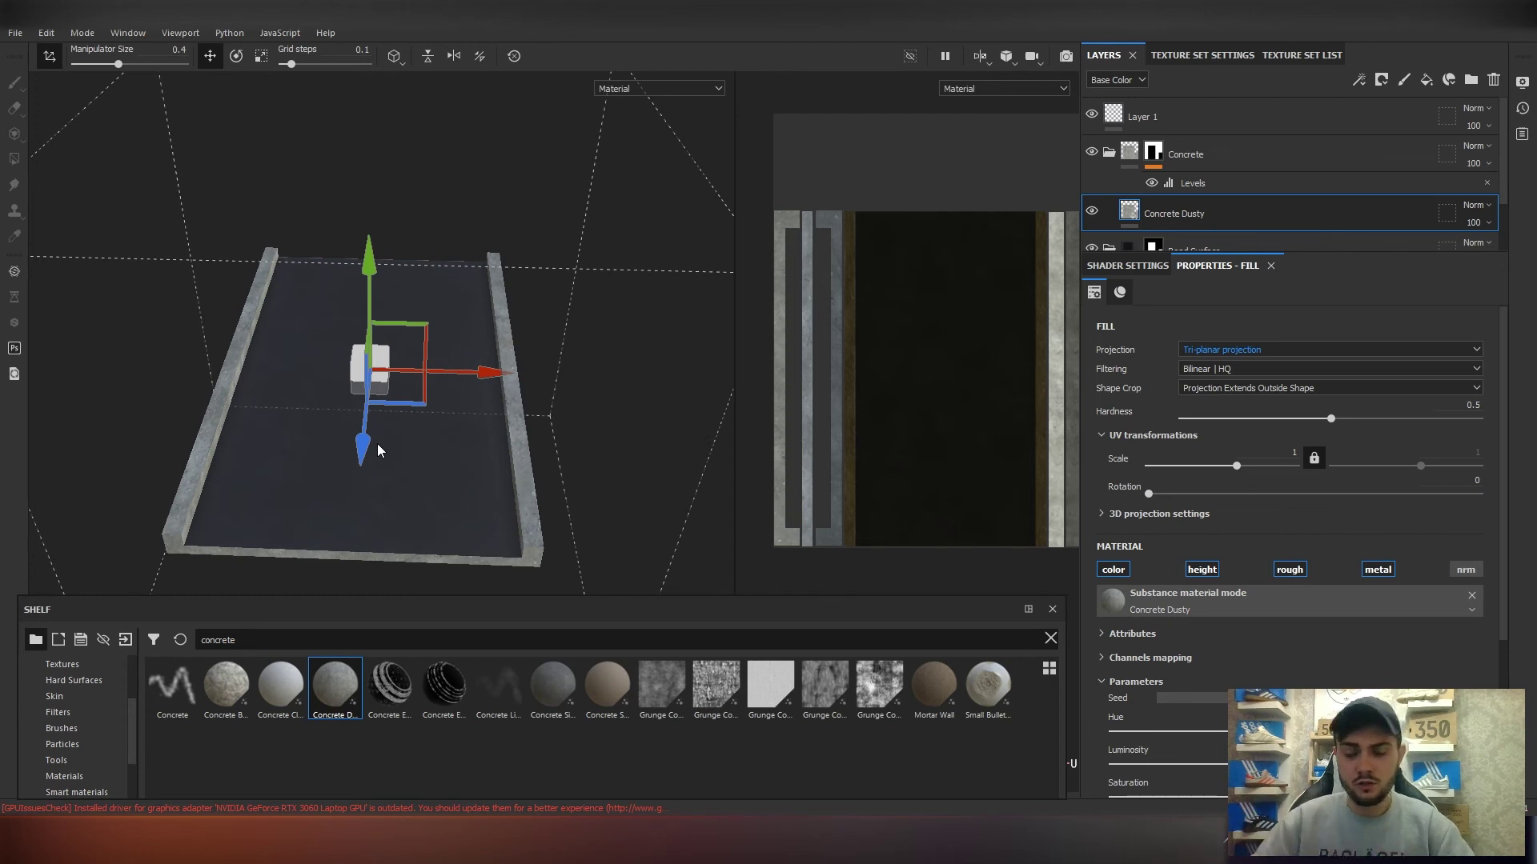
Collapse the Concrete and Road Surface folders and rename Layer 1 as Lines.
left_click(1108, 154)
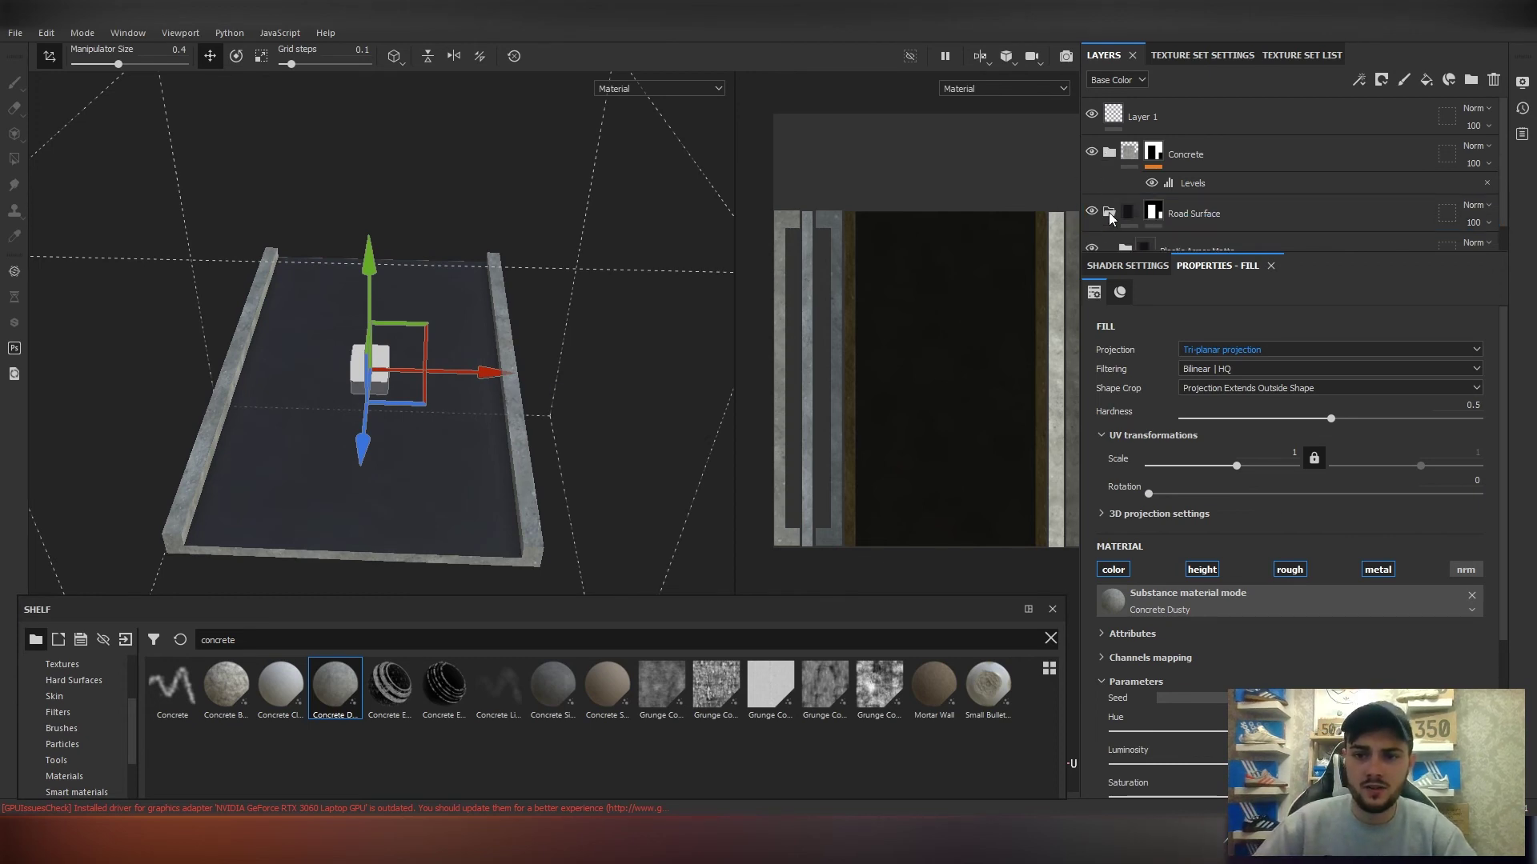
left_click(1109, 214)
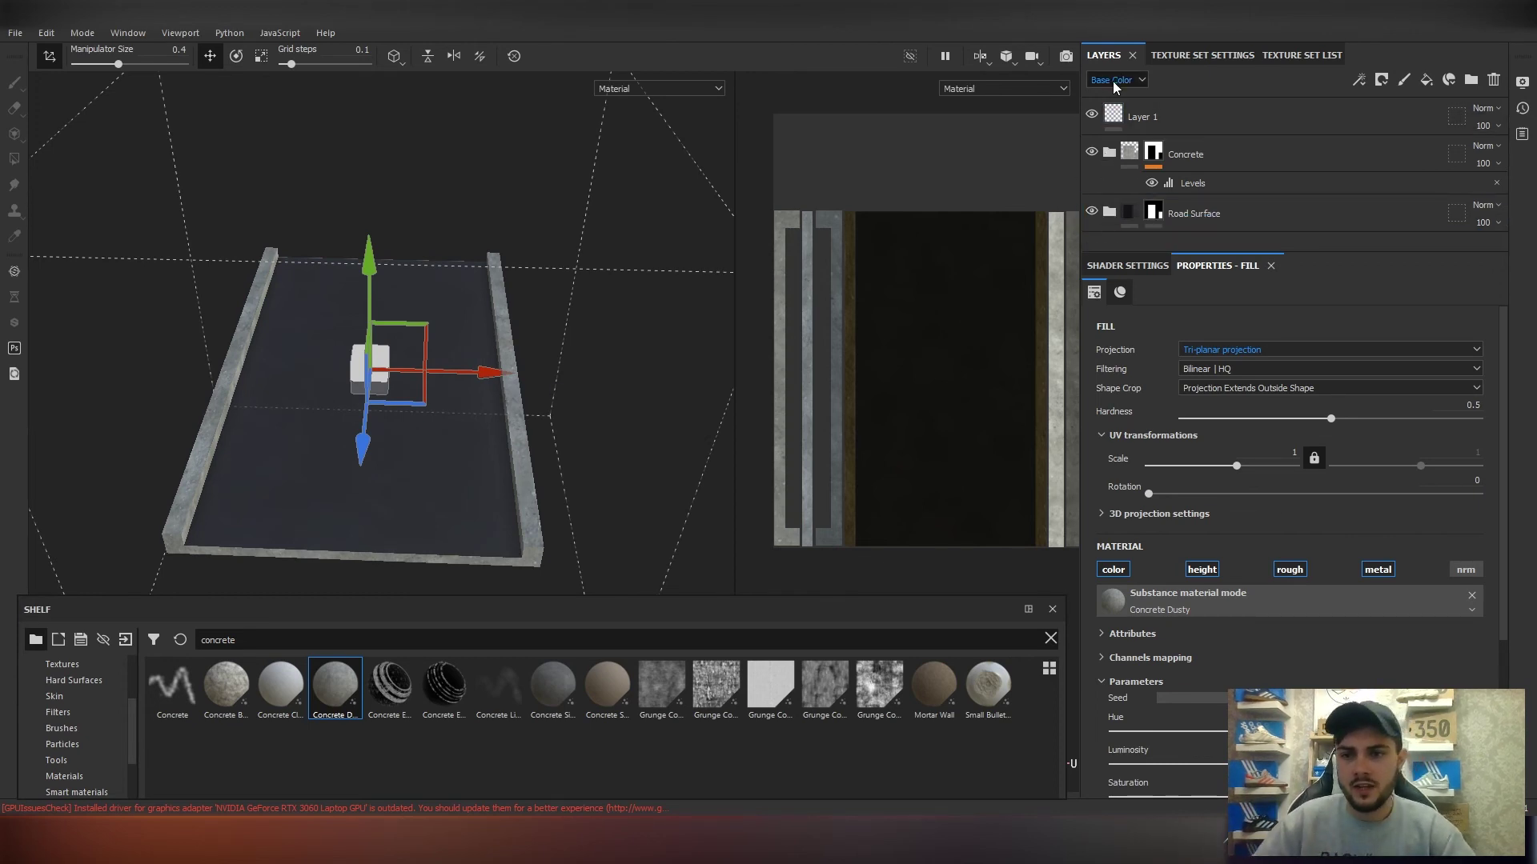
left_click(1288, 122)
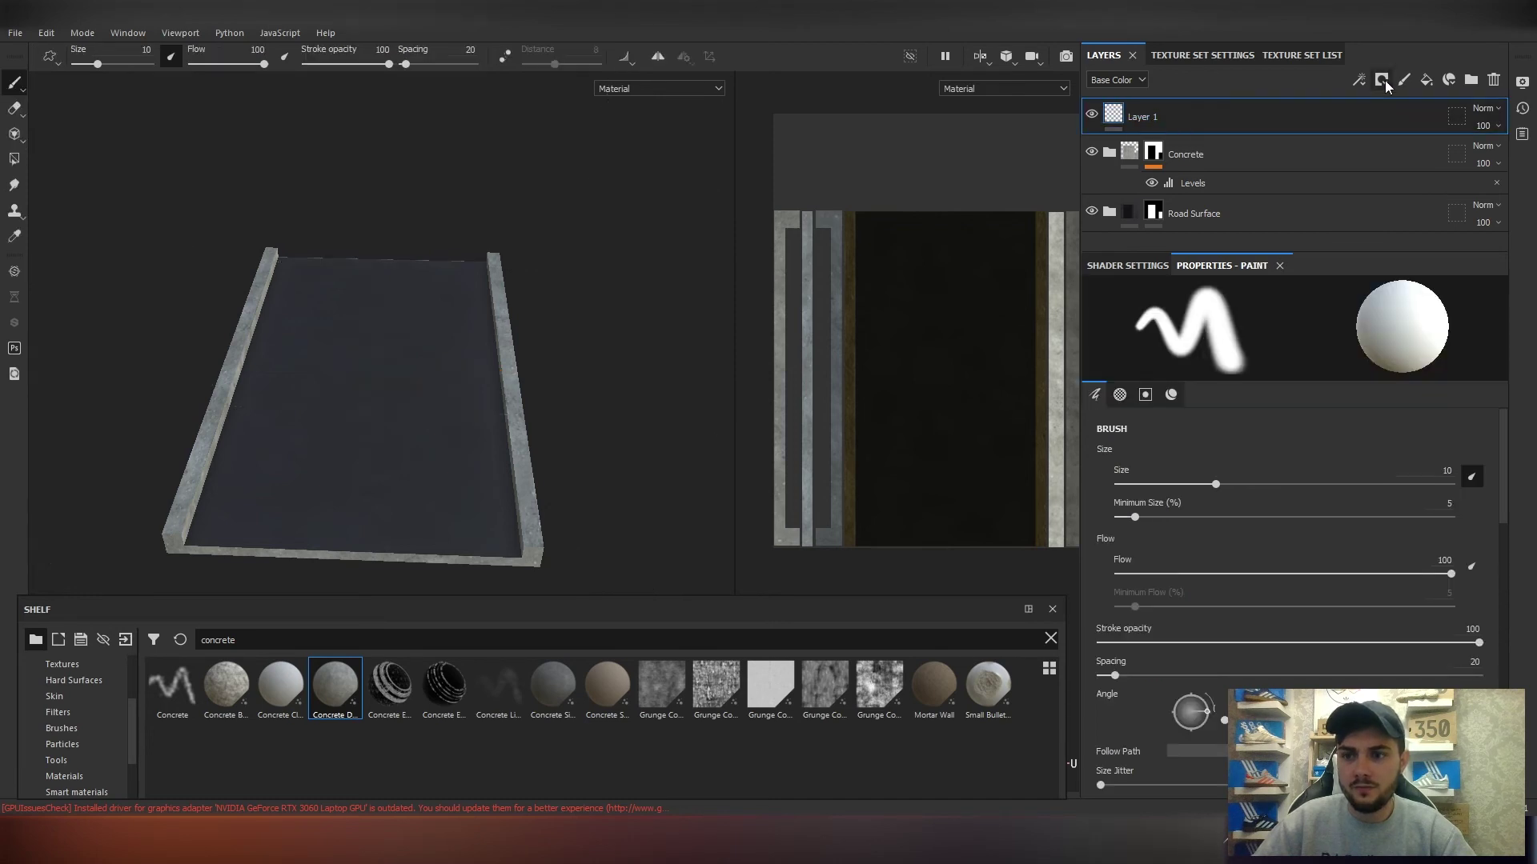
left_click(1380, 84)
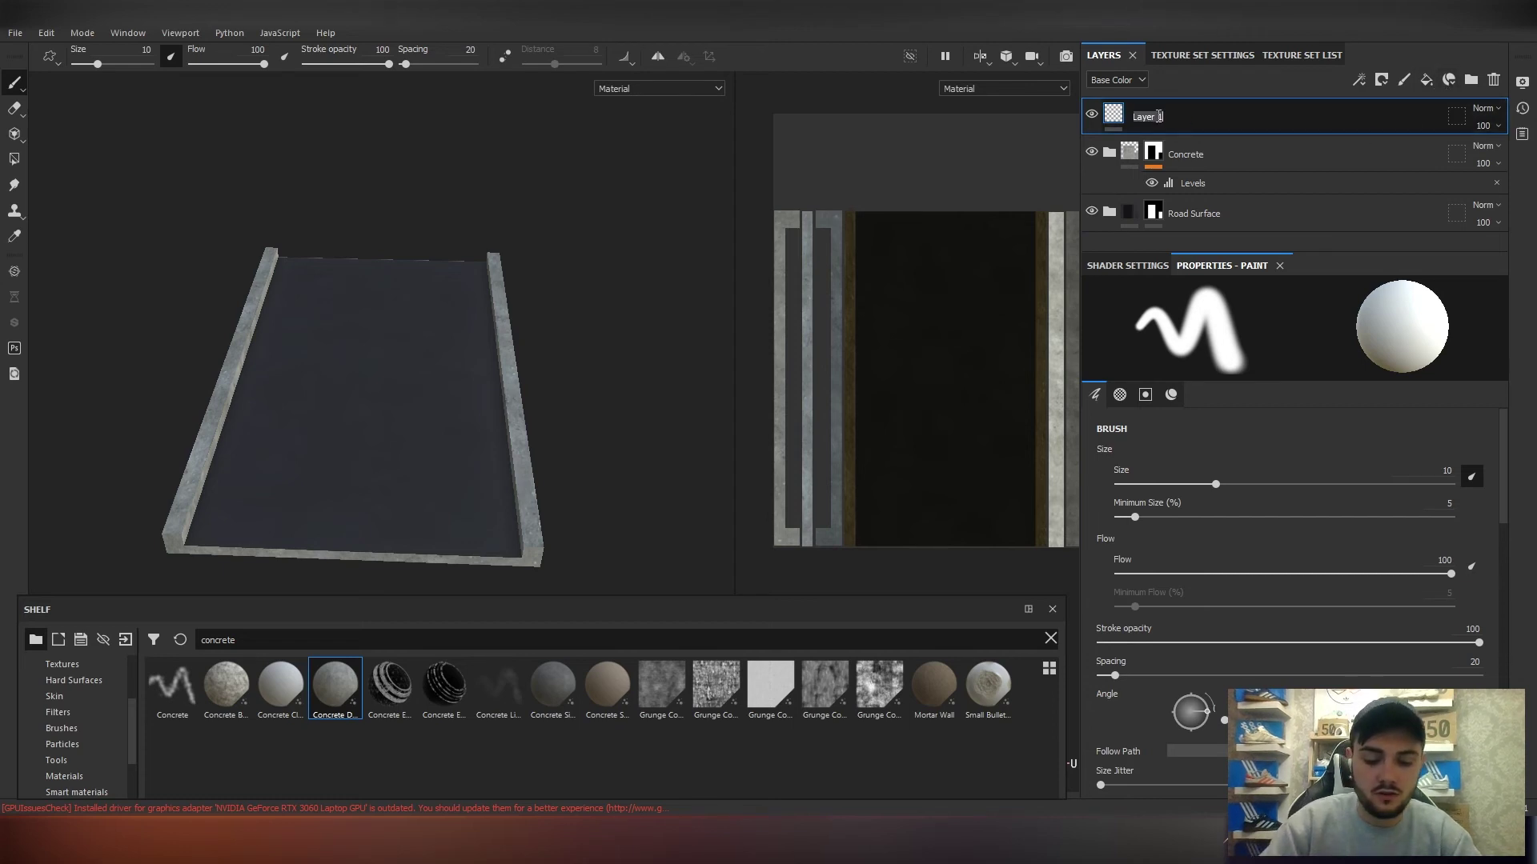
type("Lines")
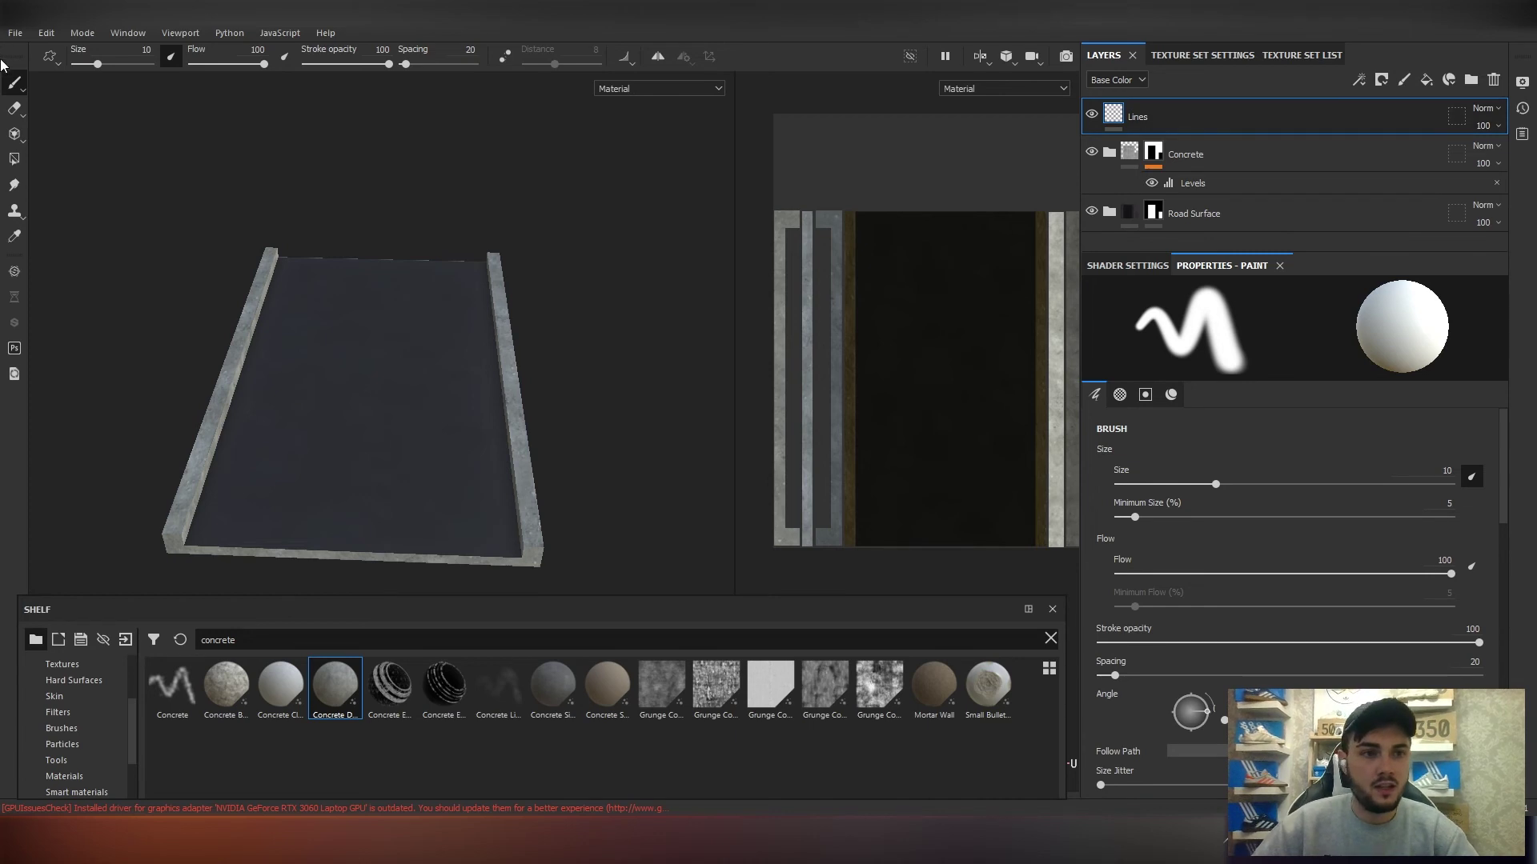
Try a brush stroke on the road surface with the default brush and undo it.
mouse_move(358, 357)
left_mouse_down()
mouse_move(380, 388)
mouse_move(374, 438)
mouse_move(401, 400)
mouse_move(357, 445)
left_mouse_up()
key("ctrl+z")
key("ctrl+z")
key("ctrl+z")
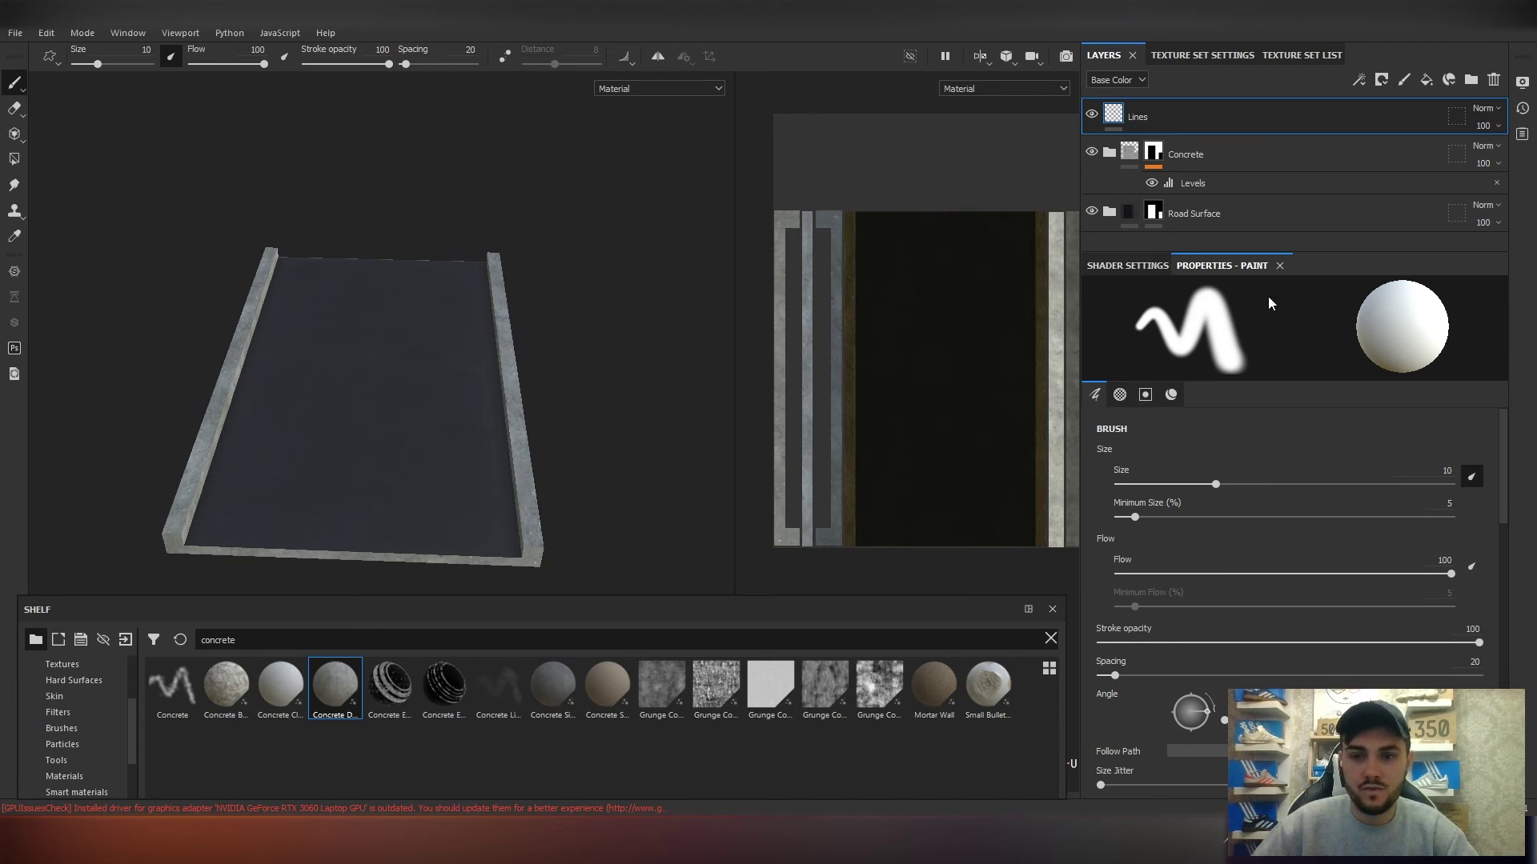
Place the paint properties ahead of the shader settings and set the brush alpha to Square Rectangle, found by searching "square".
left_click_drag(1228, 269, 1146, 265)
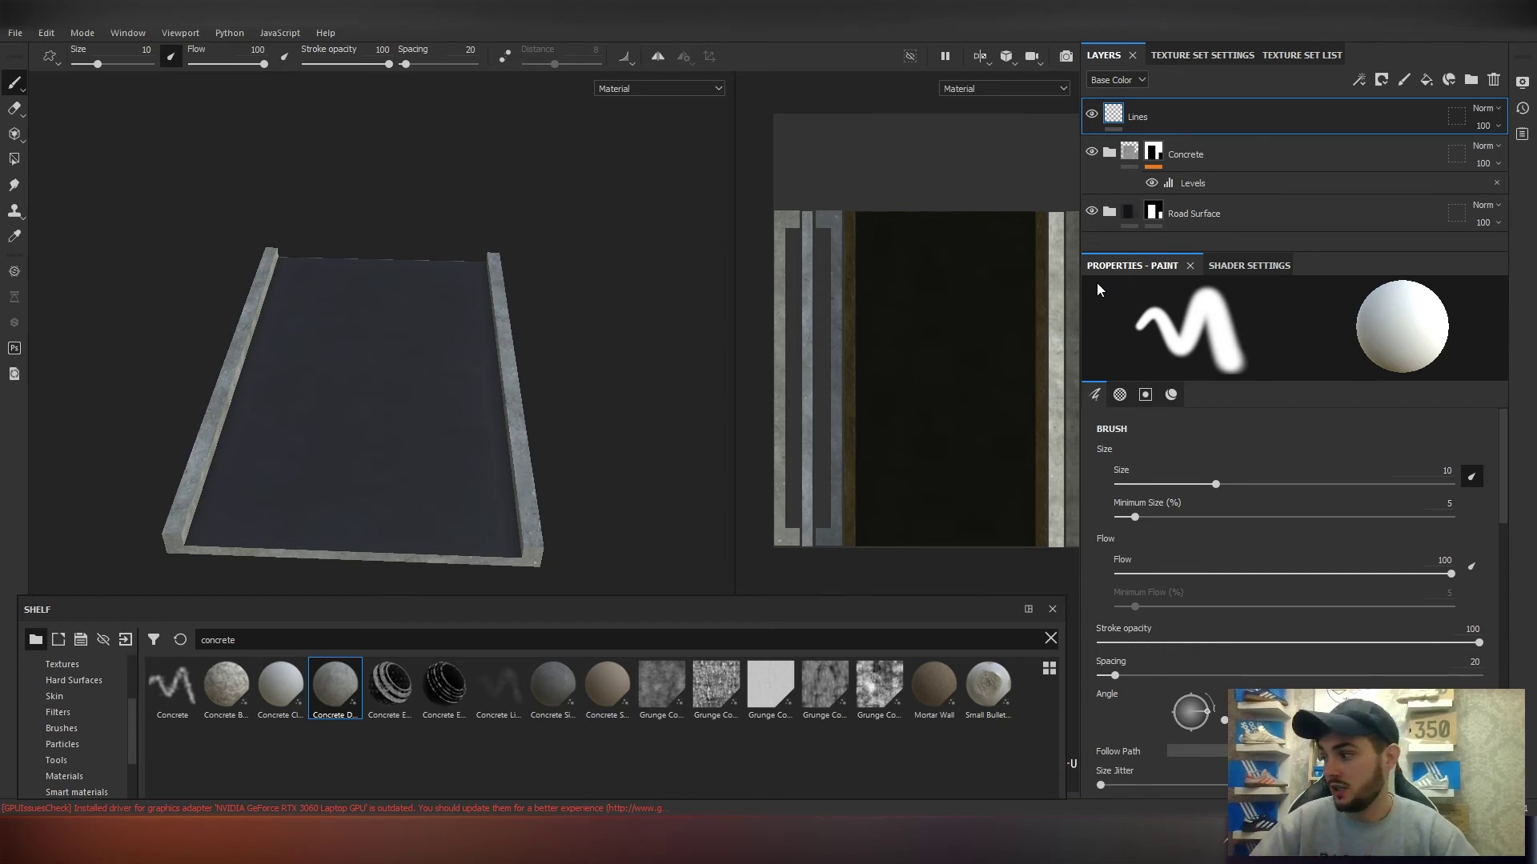
scroll(1204, 484, "down", 1)
scroll(1208, 480, "down", 8)
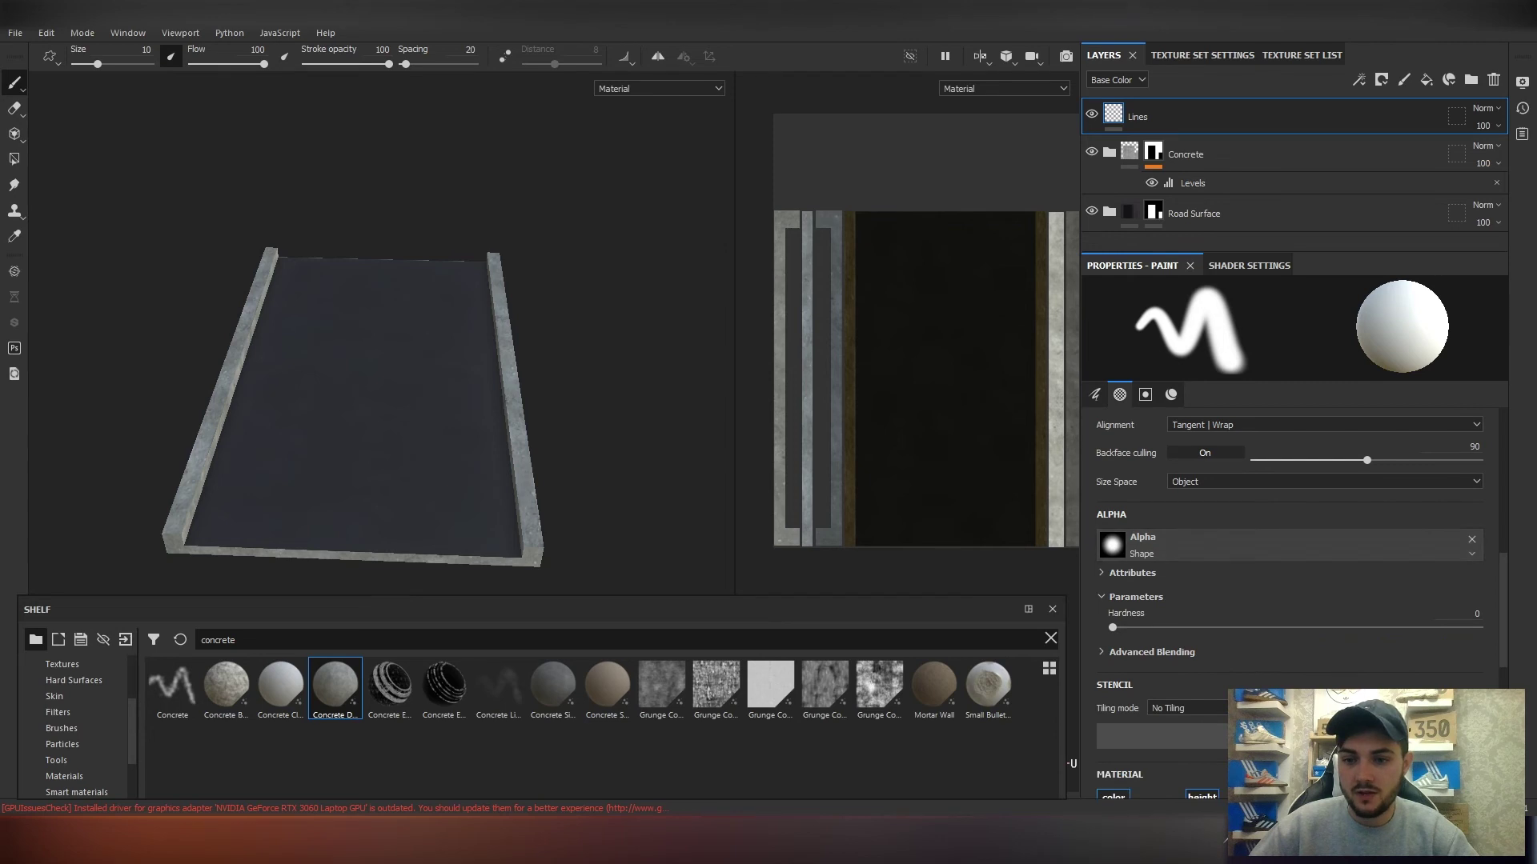
left_click(1184, 547)
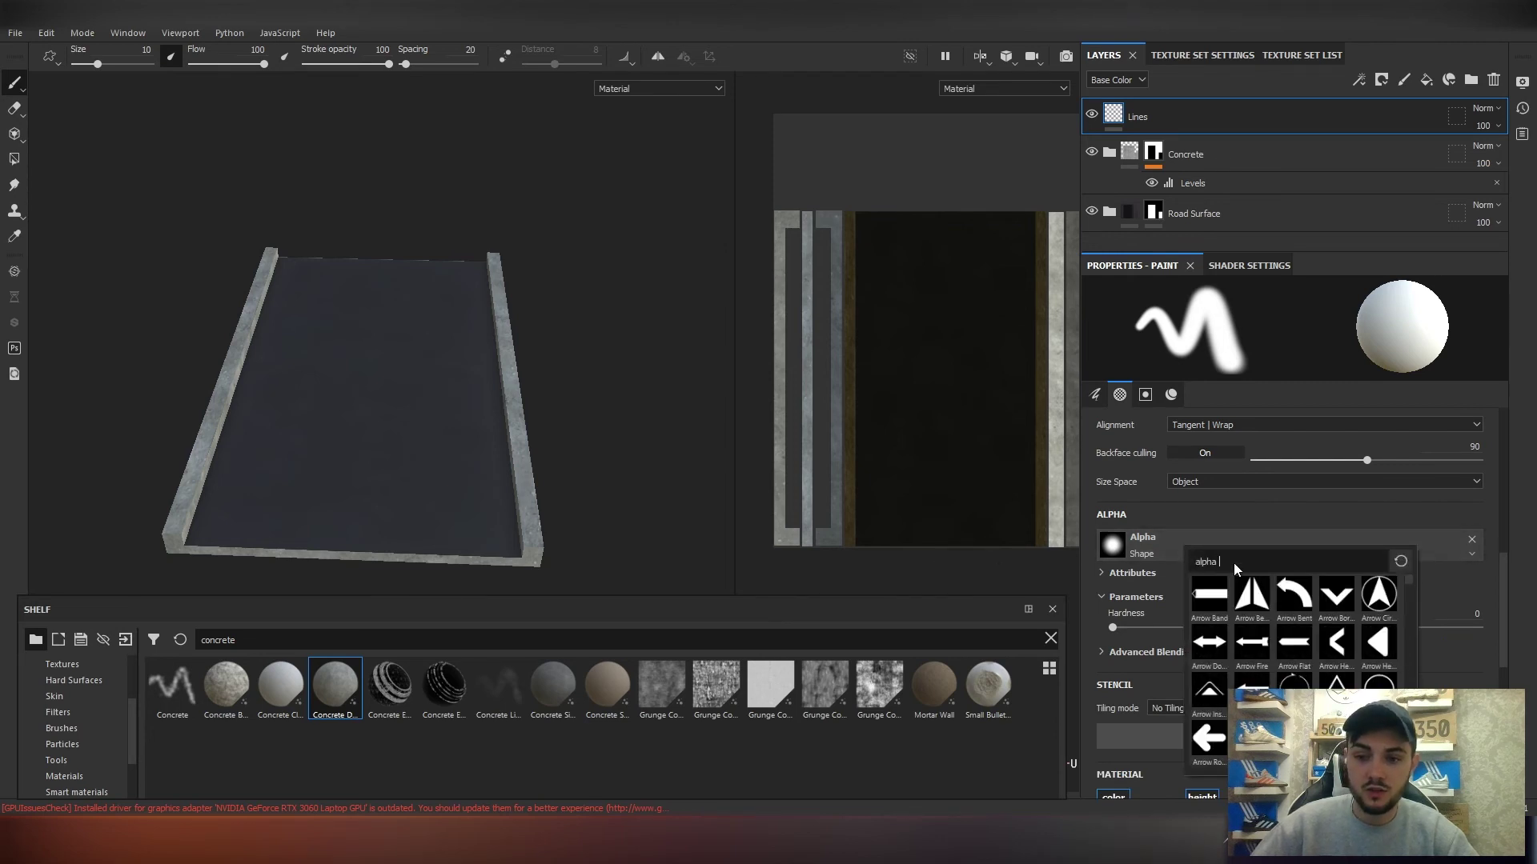
type("alpha square")
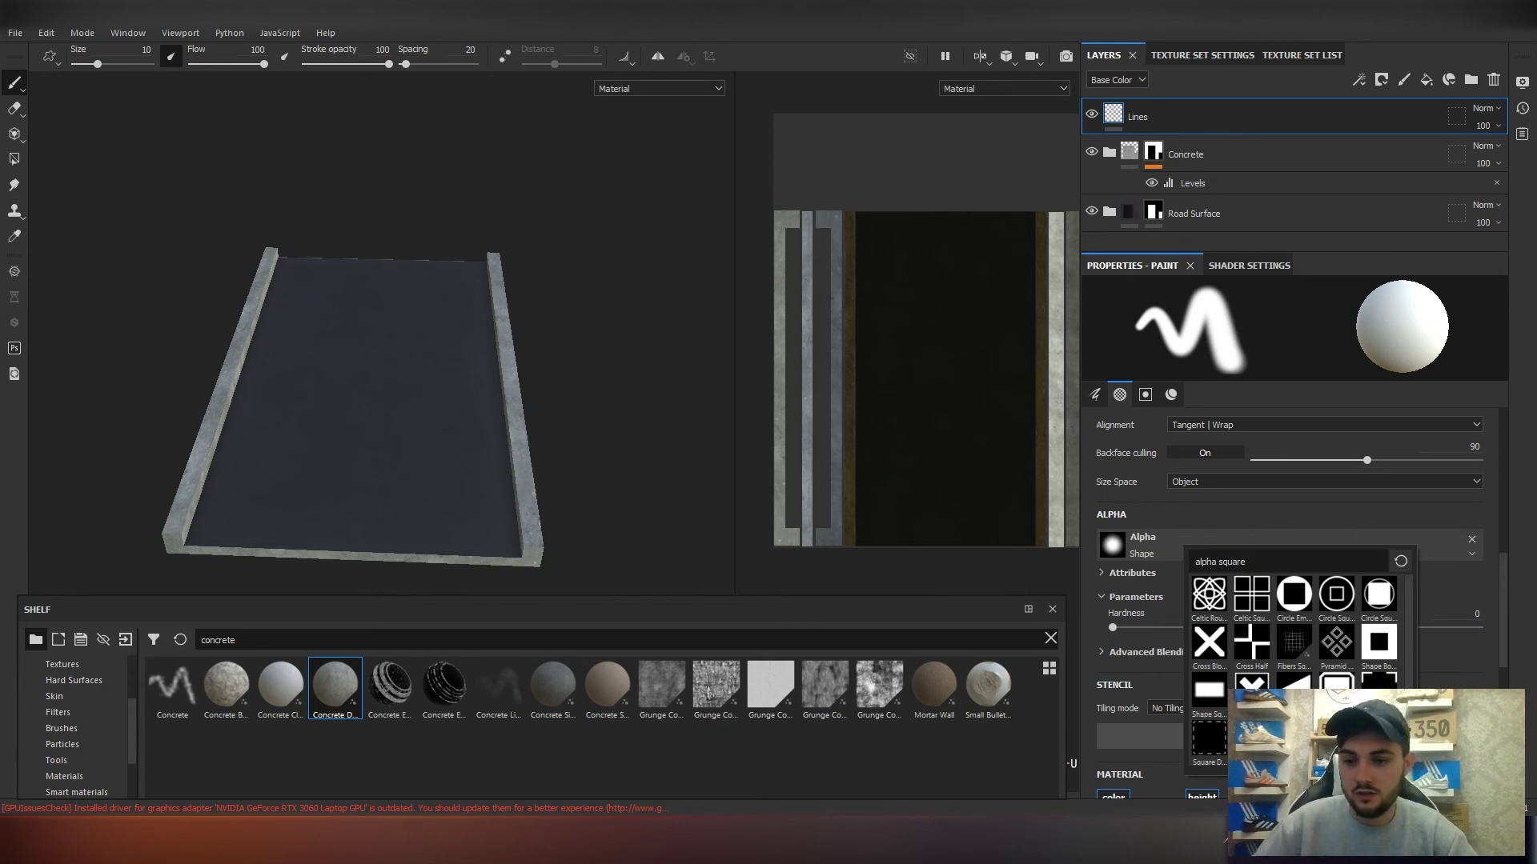
left_click(1294, 741)
Try strokes along the road with the square brush, review its alpha and material settings, and undo the strokes.
left_click_drag(336, 538, 355, 394)
key("ctrl+z")
scroll(1361, 624, "down", 4)
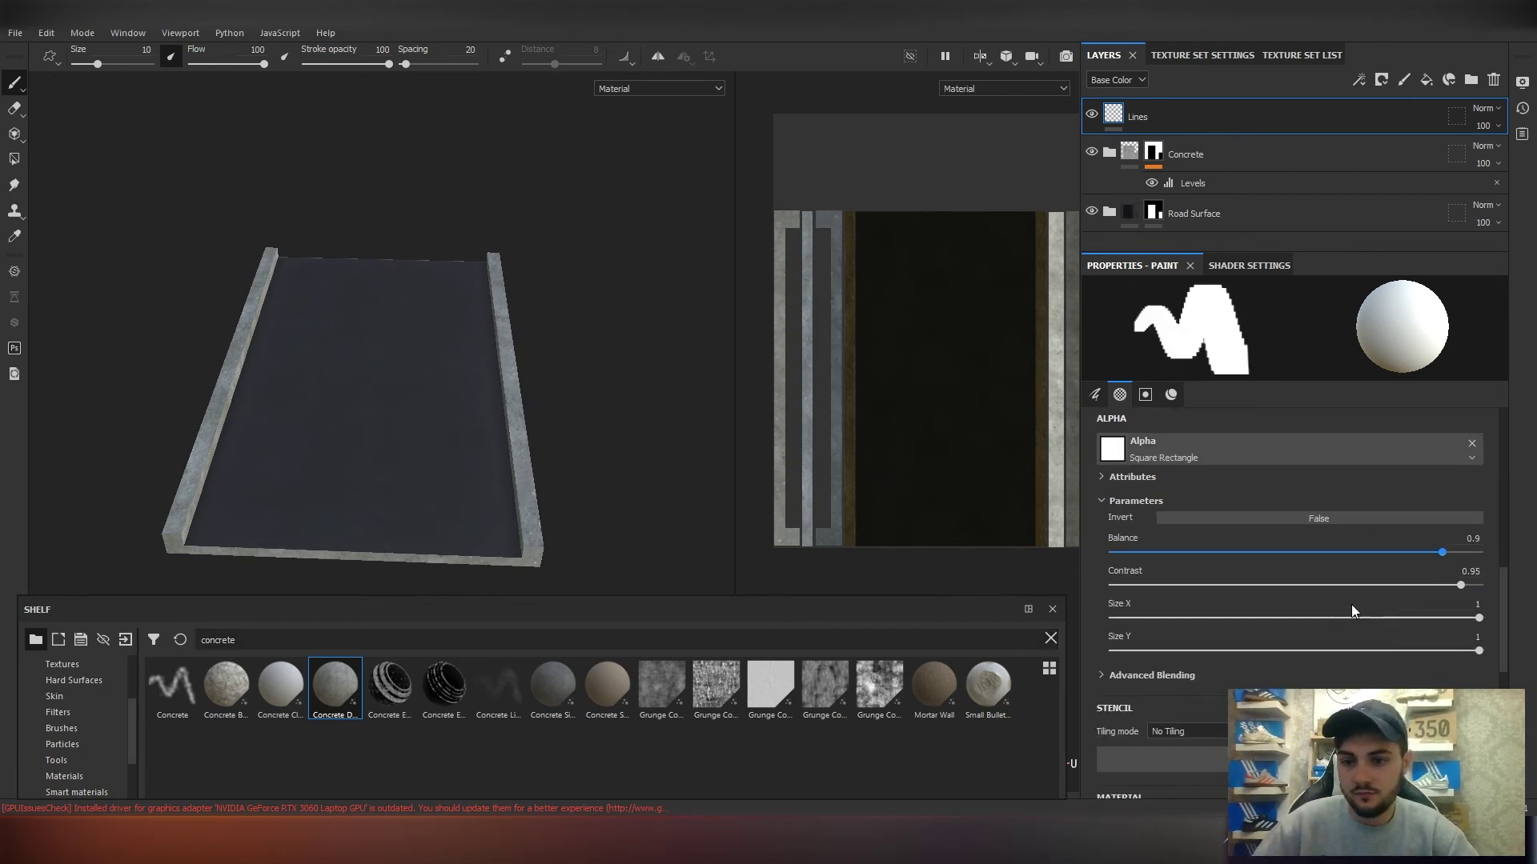
scroll(1305, 583, "down", 3)
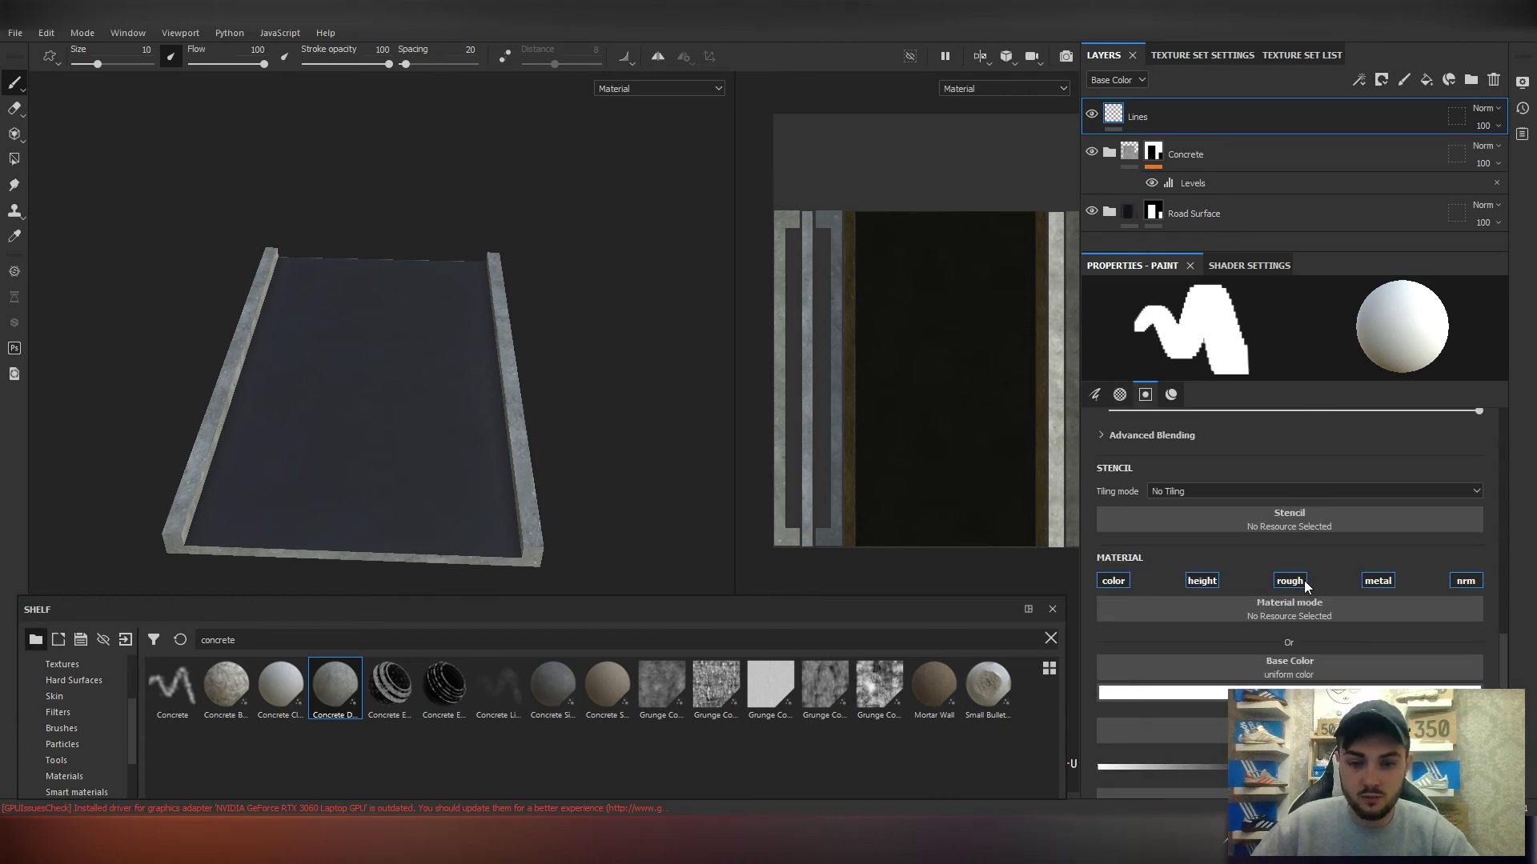
left_click_drag(333, 488, 362, 373)
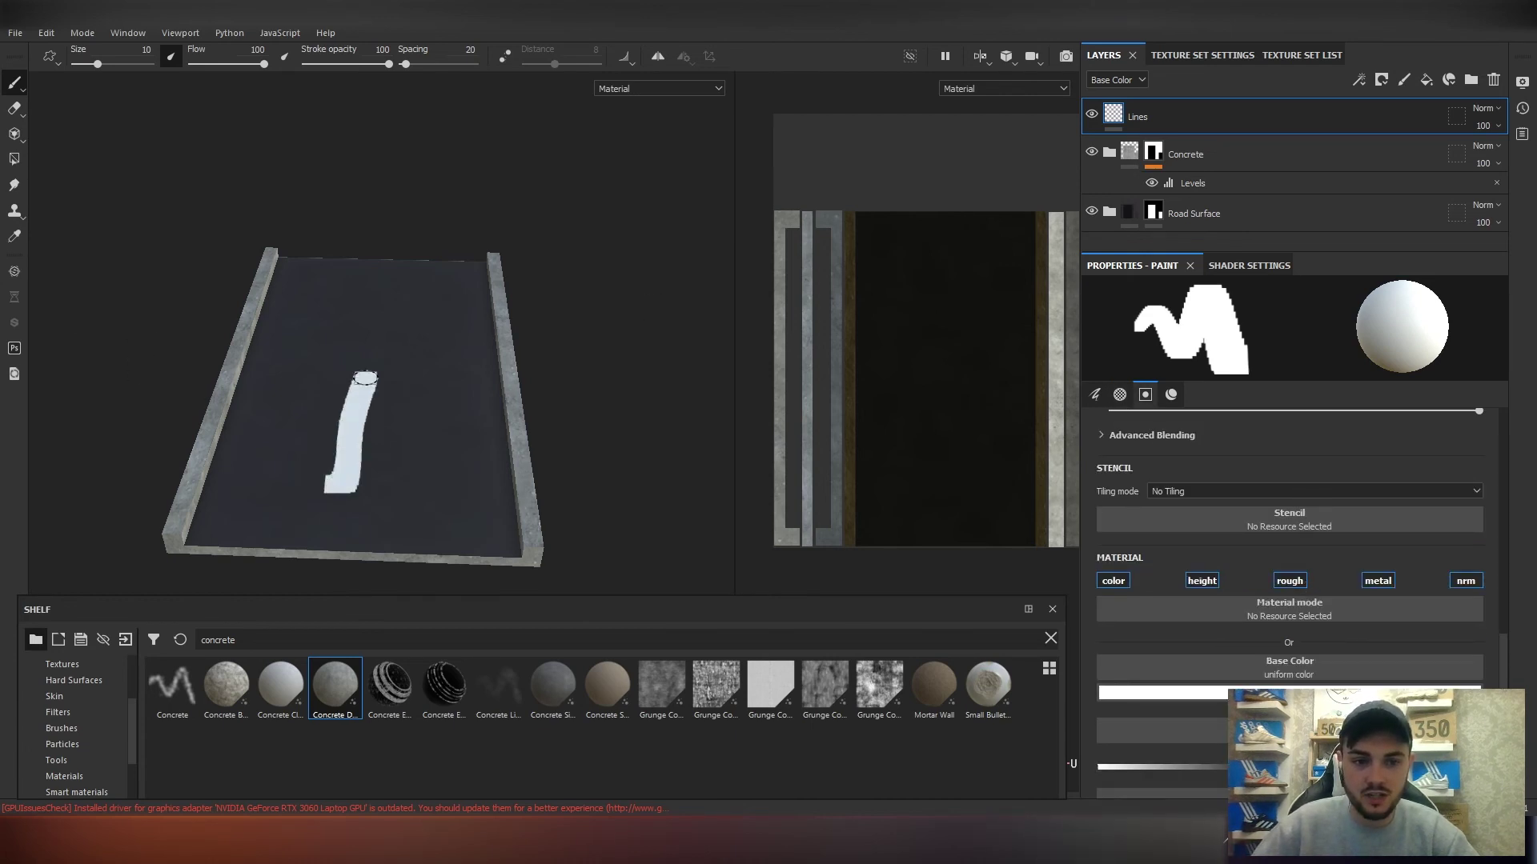
key("ctrl+z")
left_click_drag(381, 520, 373, 370)
key("ctrl+z")
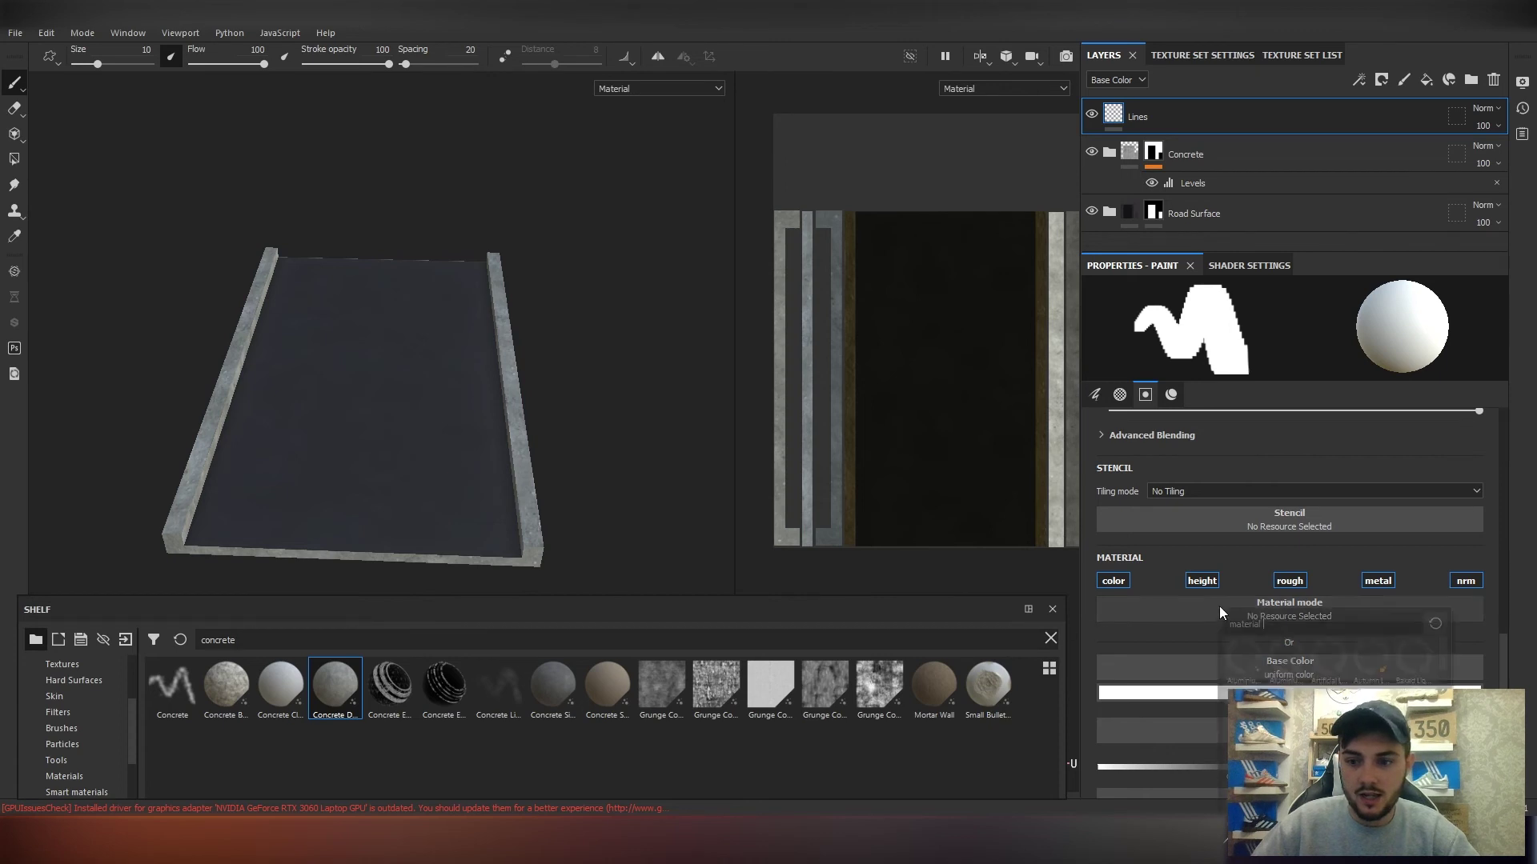
Search the brush materials for "plastic", apply a blue plastic to the brush, test it on the road, and change its base color to white.
left_click(1218, 609)
type("plastic")
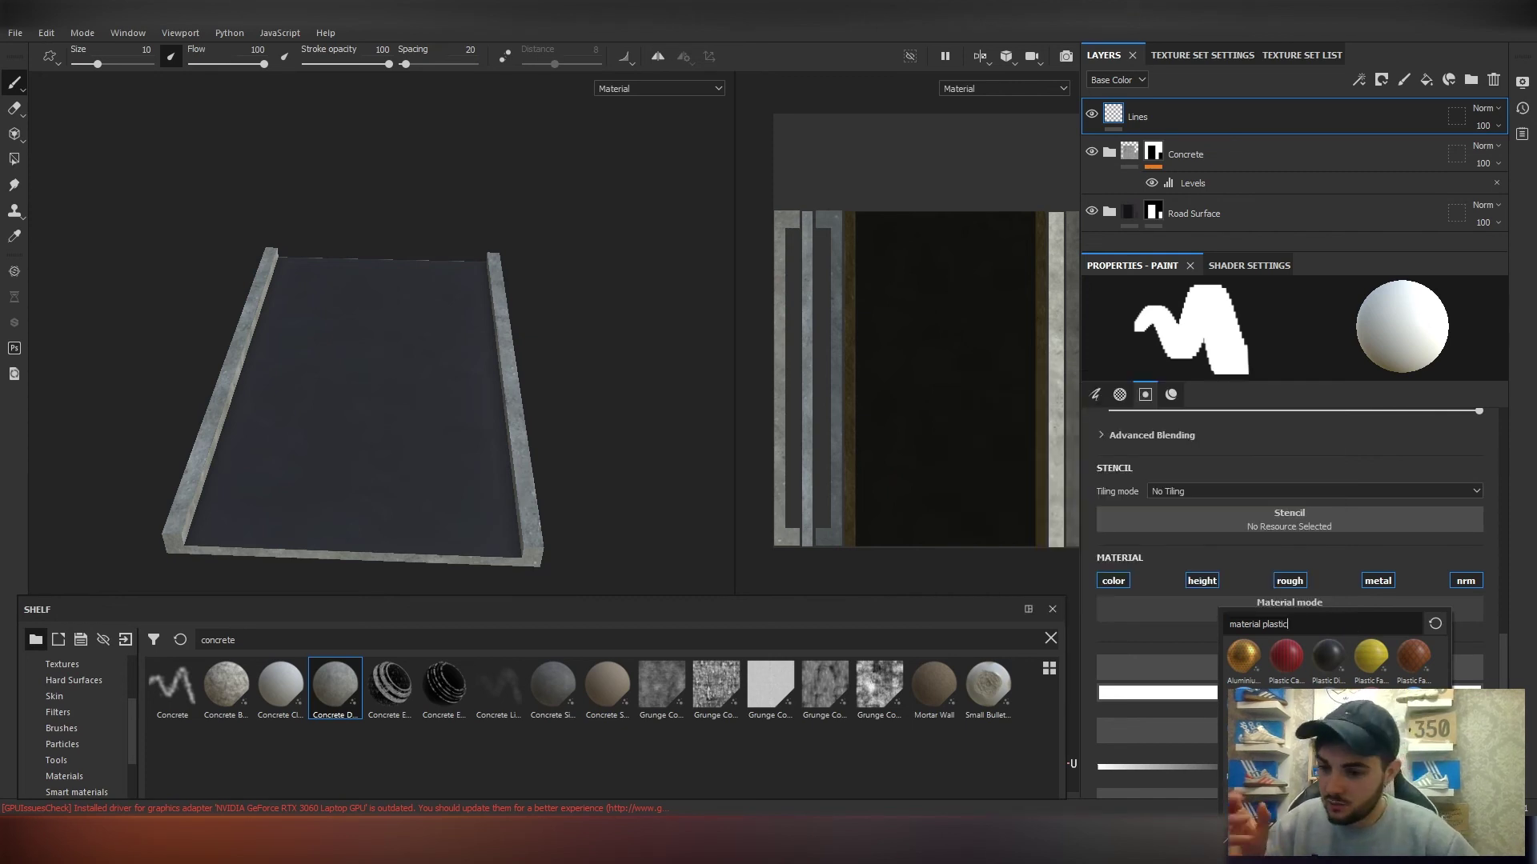
left_click(1320, 712)
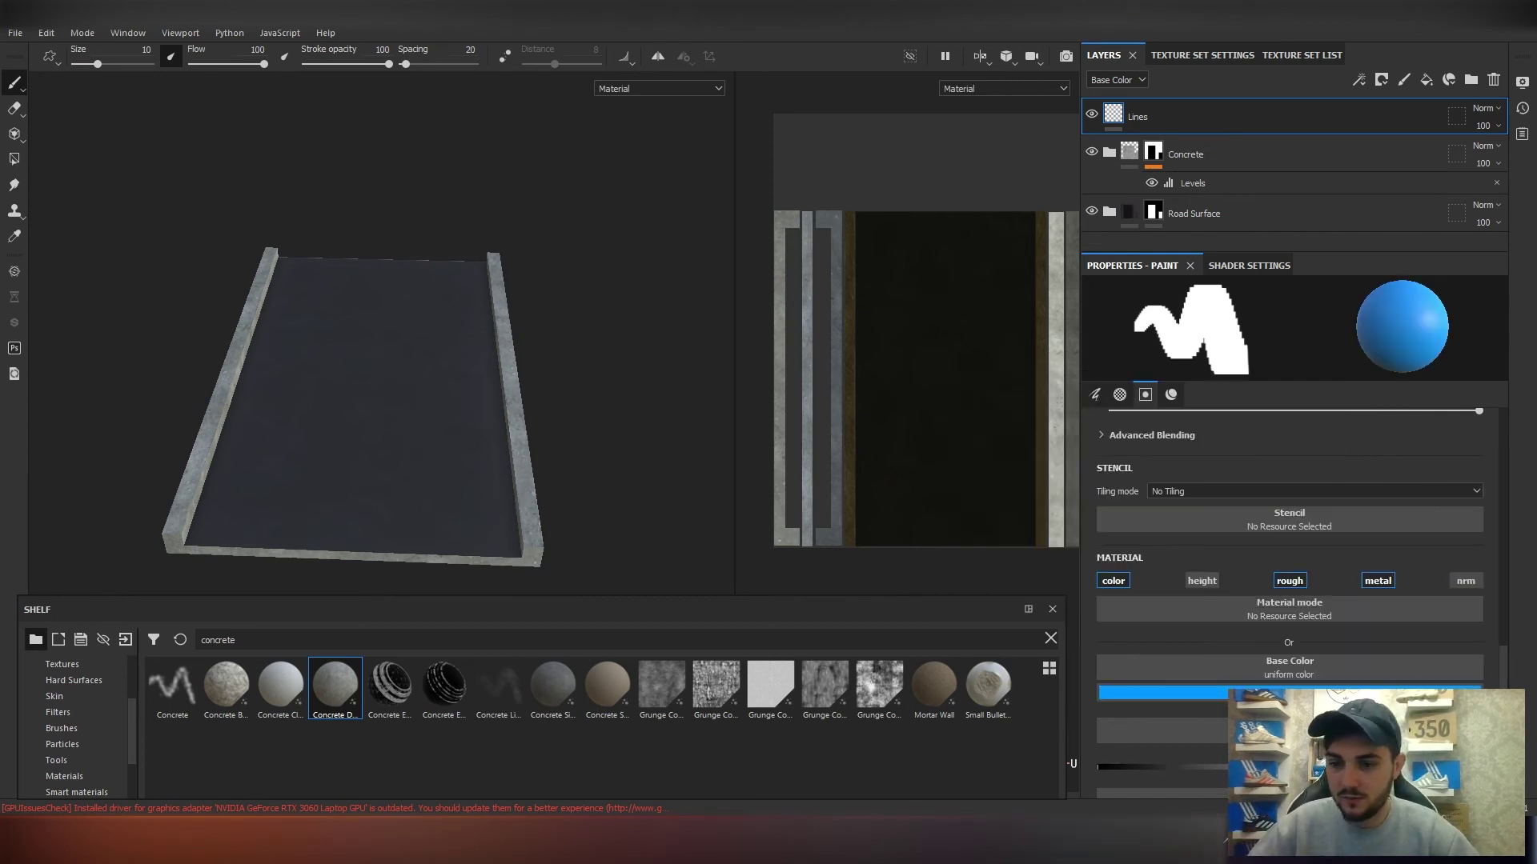
left_click_drag(405, 519, 390, 426)
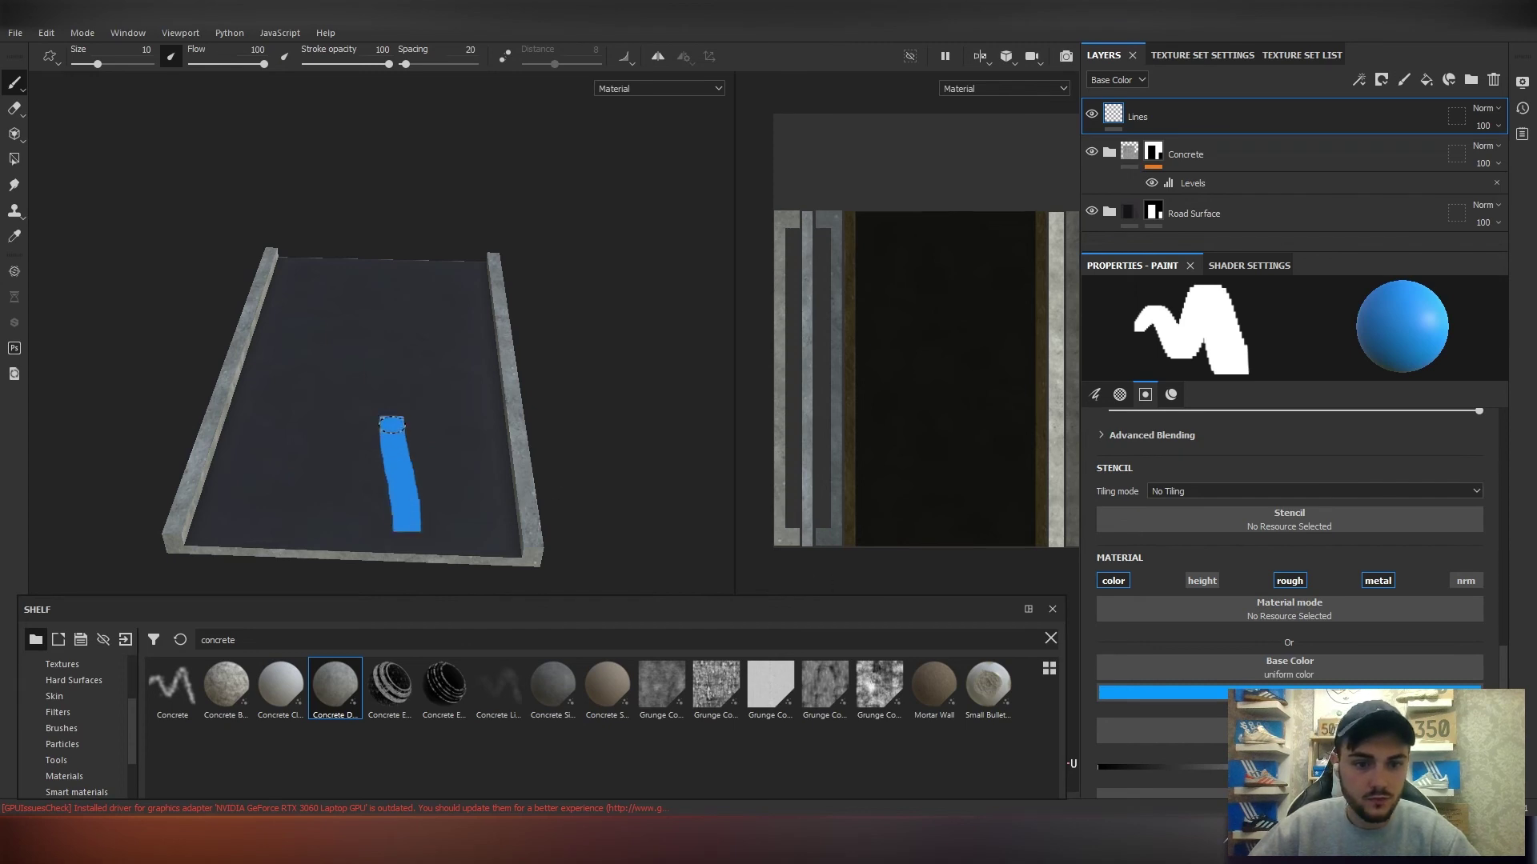
key("ctrl+z")
left_click(1191, 695)
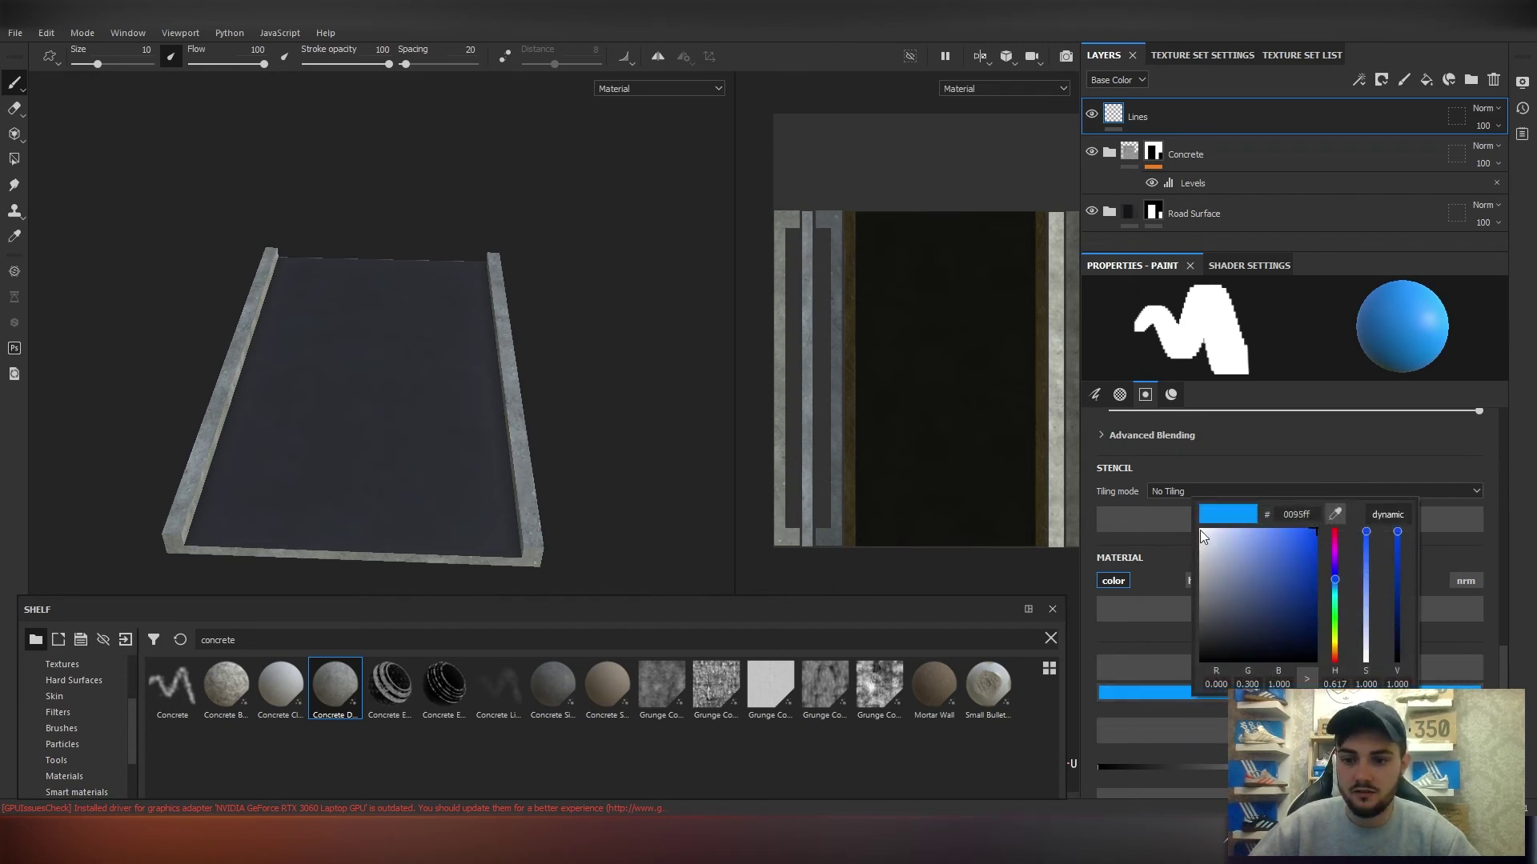
mouse_move(1199, 529)
left_mouse_down()
mouse_move(1184, 516)
mouse_move(1202, 551)
mouse_move(1186, 535)
left_mouse_up()
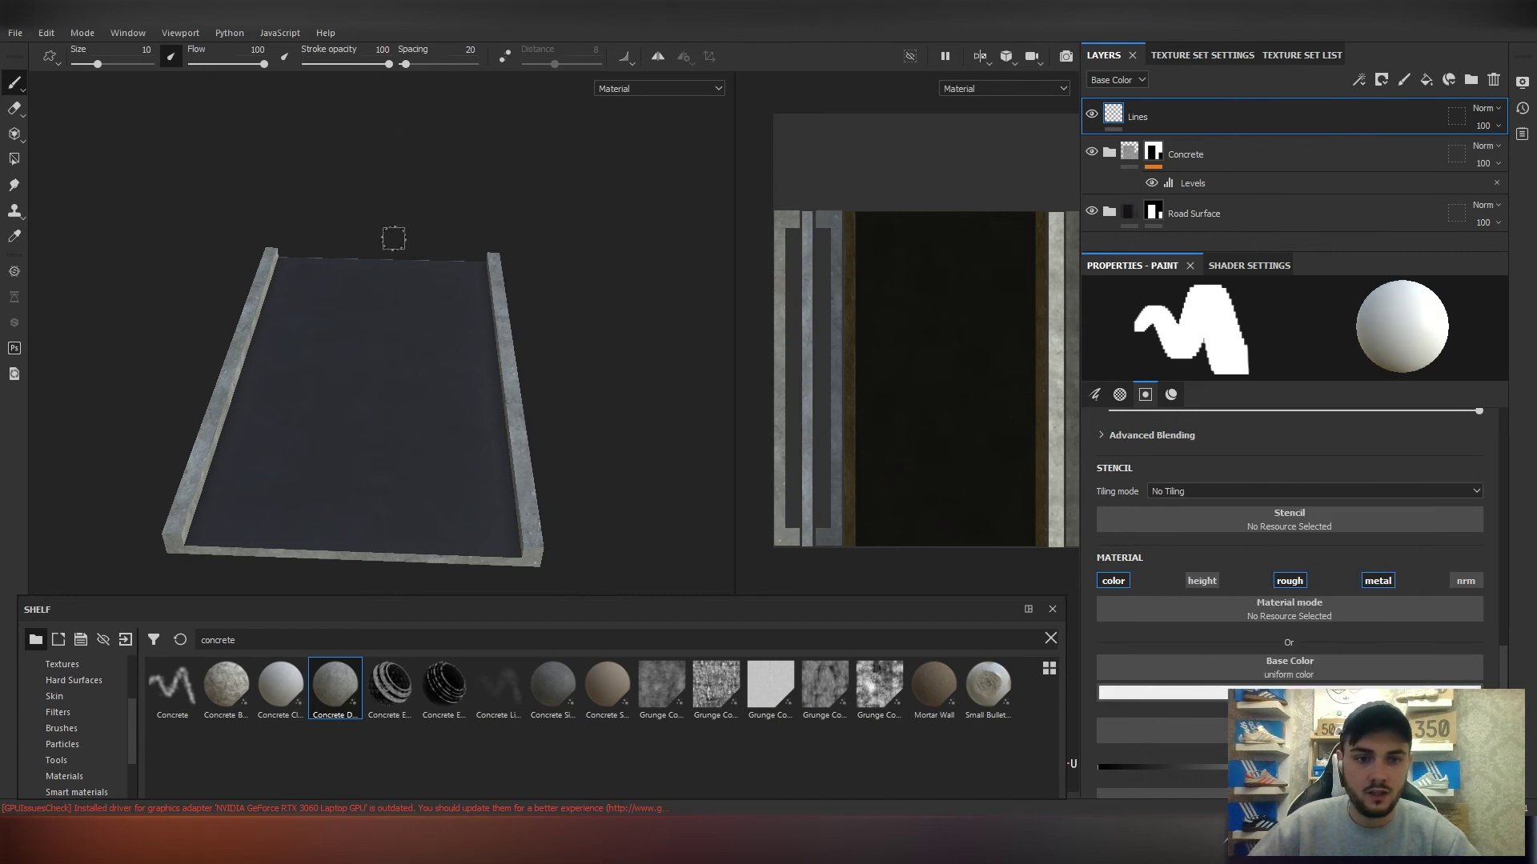
Try a freehand white line down the middle of the road in the 3D view and undo it.
left_click_drag(384, 261, 336, 519)
scroll(345, 445, "up", 2)
scroll(345, 445, "up", 1)
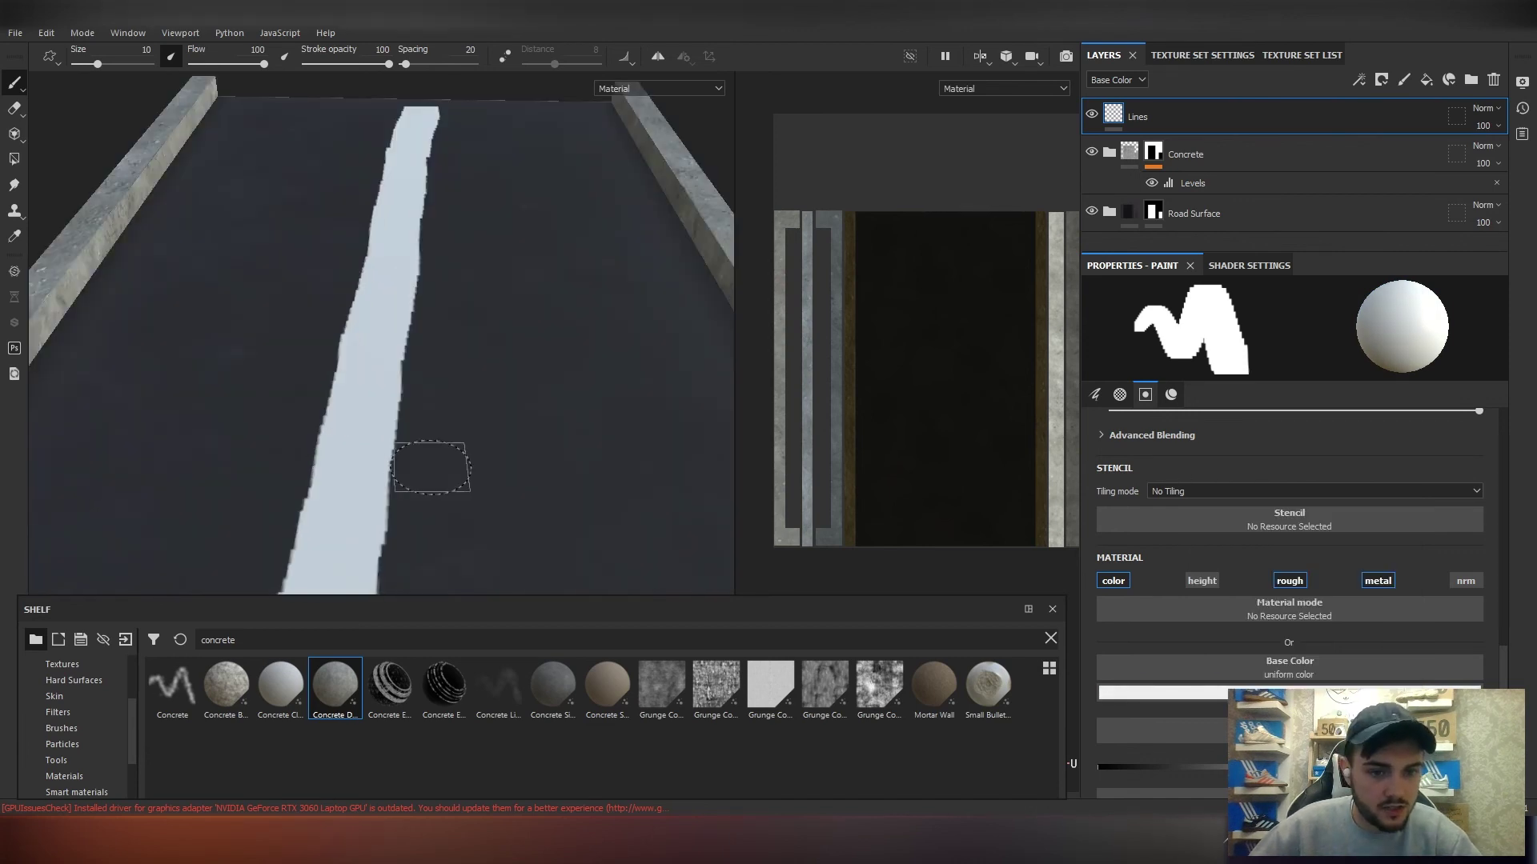
key("ctrl+z")
scroll(436, 457, "down", 4)
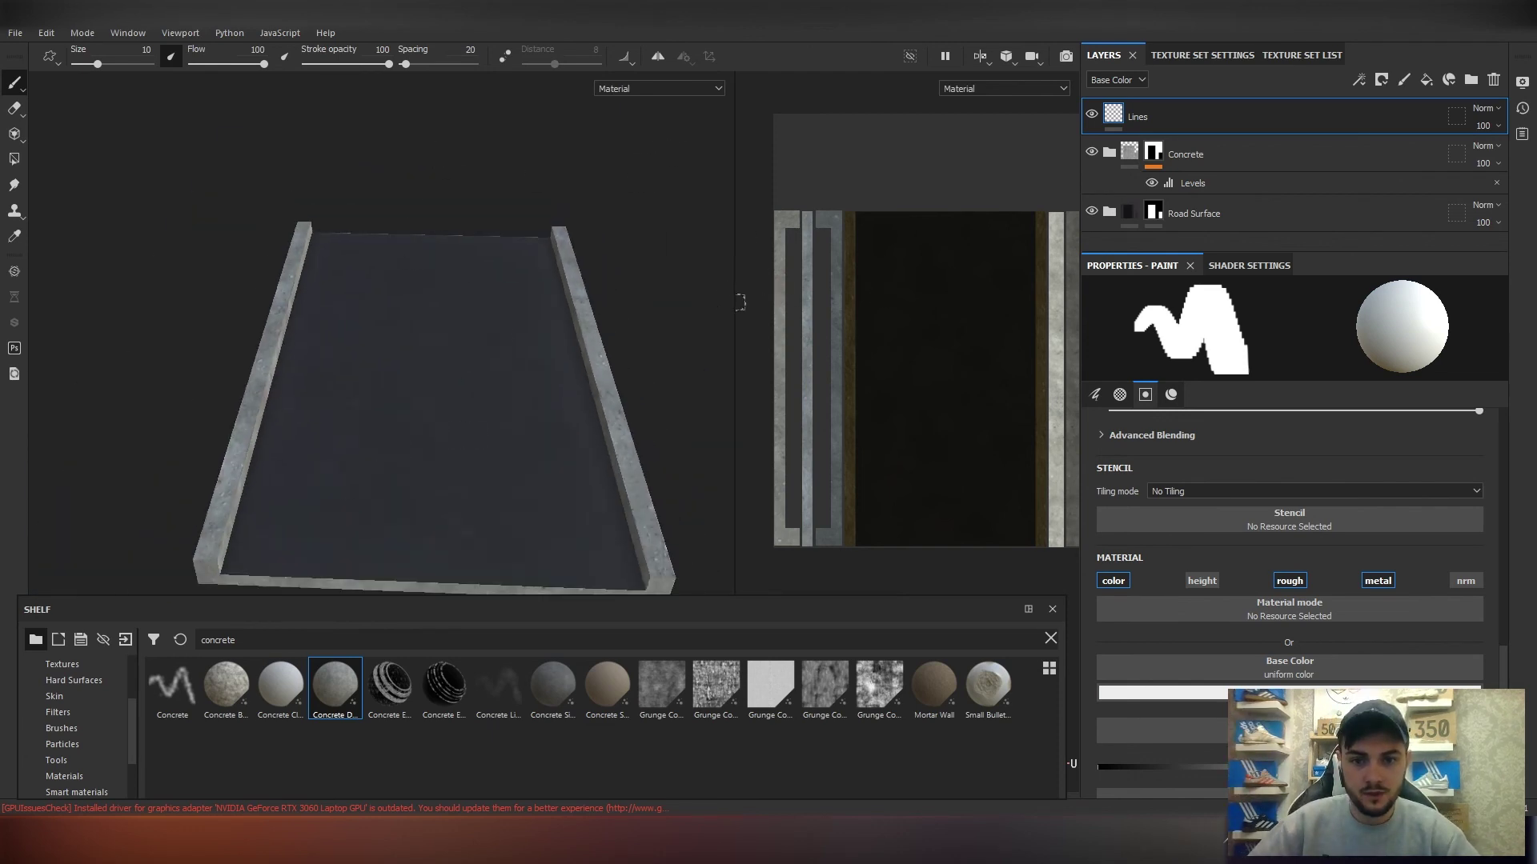
Widen the 2D view beside the 3D view and frame the upper part of the road's UV shell.
left_click_drag(734, 305, 547, 309)
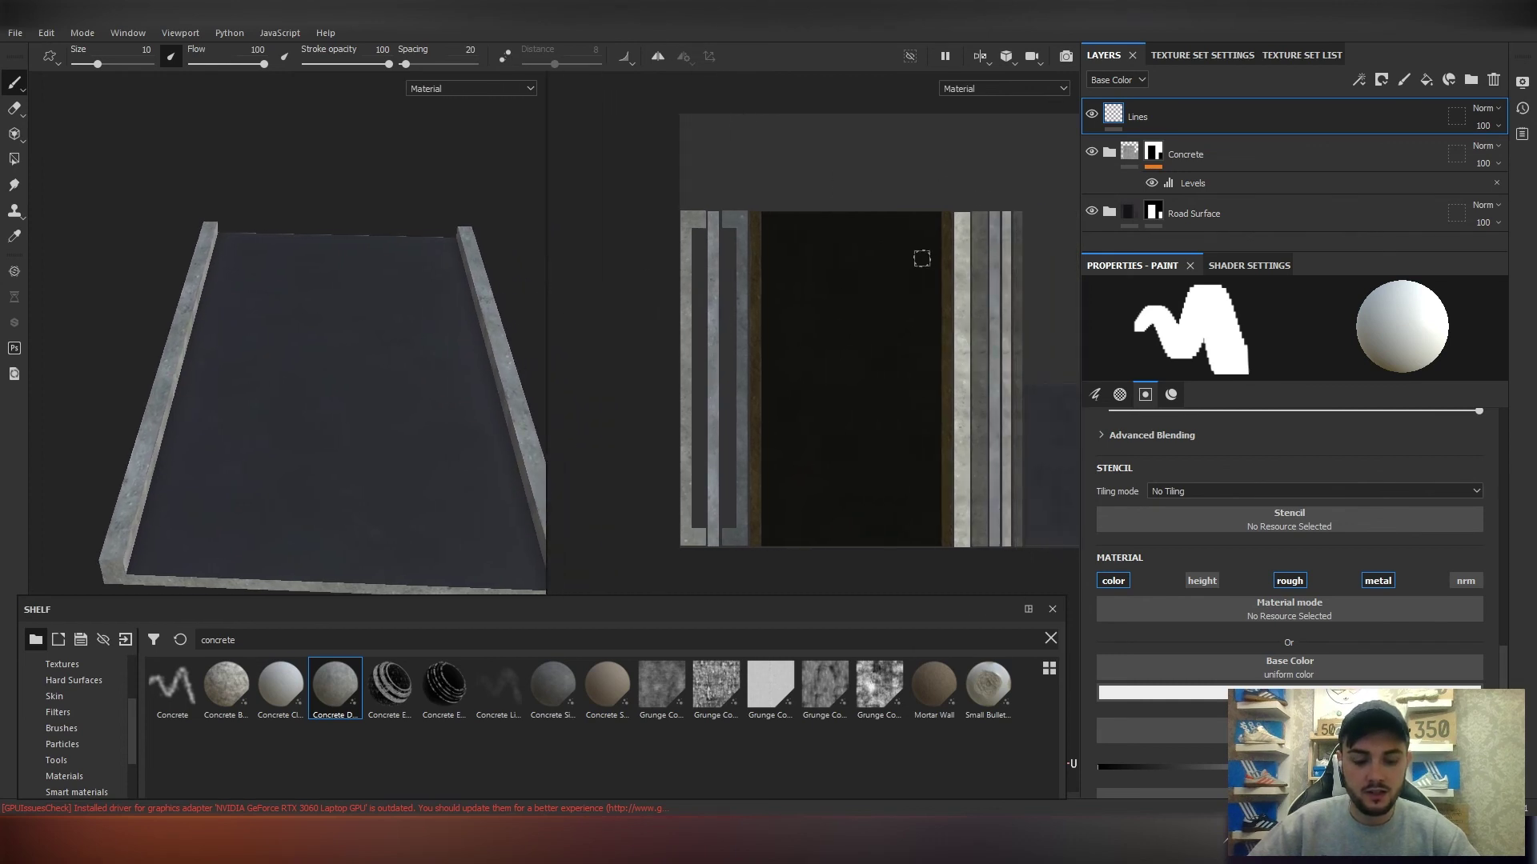
middle_click_drag(921, 258, 828, 253)
scroll(797, 245, "up", 2)
Try short lengthwise line strokes near the top middle of the road's UV shell and undo them.
left_click_drag(733, 189, 733, 239)
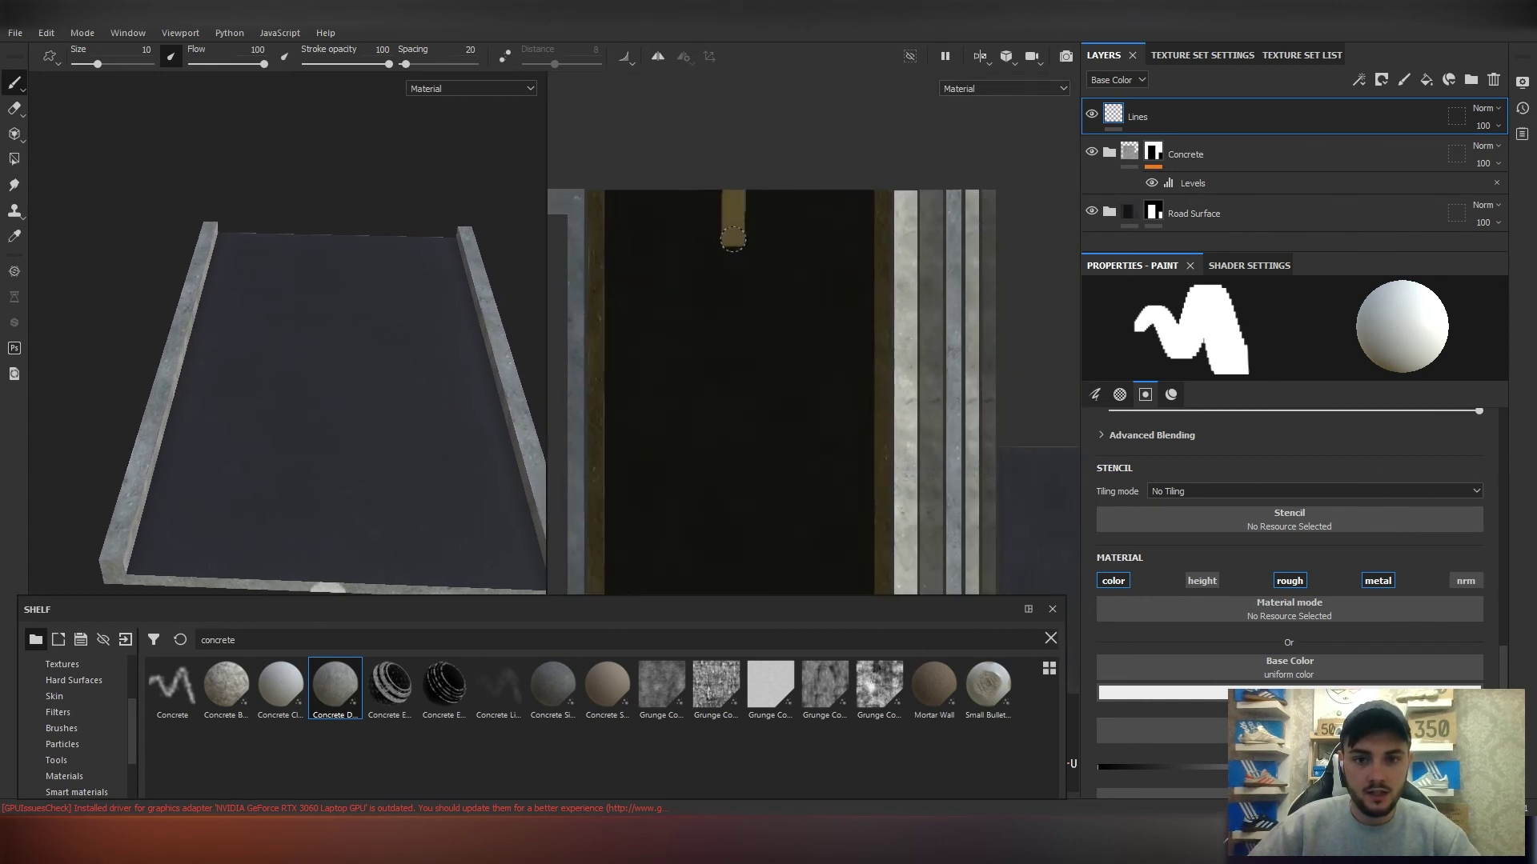
key("ctrl+z")
left_click_drag(716, 325, 724, 208)
key("ctrl+z")
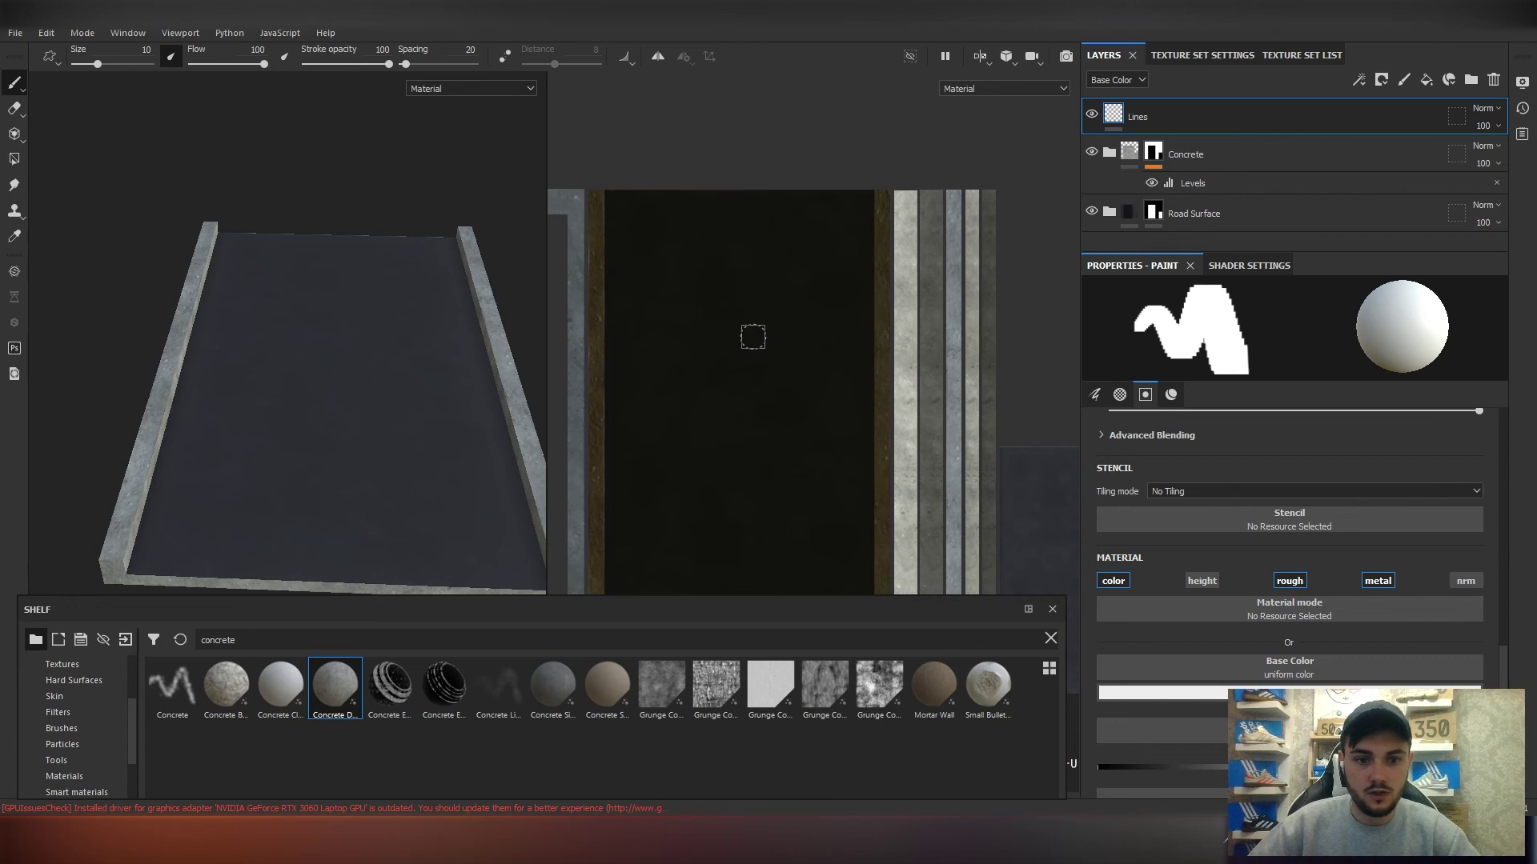
Try short lengthwise strokes from the upper edge of the small road-surface UV shell in the 2D view and undo them.
scroll(763, 356, "down", 3)
middle_click_drag(764, 356, 713, 325, "alt")
scroll(745, 328, "up", 1)
scroll(855, 366, "up", 4)
middle_click_drag(855, 367, 711, 194, "alt")
left_click_drag(790, 234, 788, 285)
key("ctrl+z")
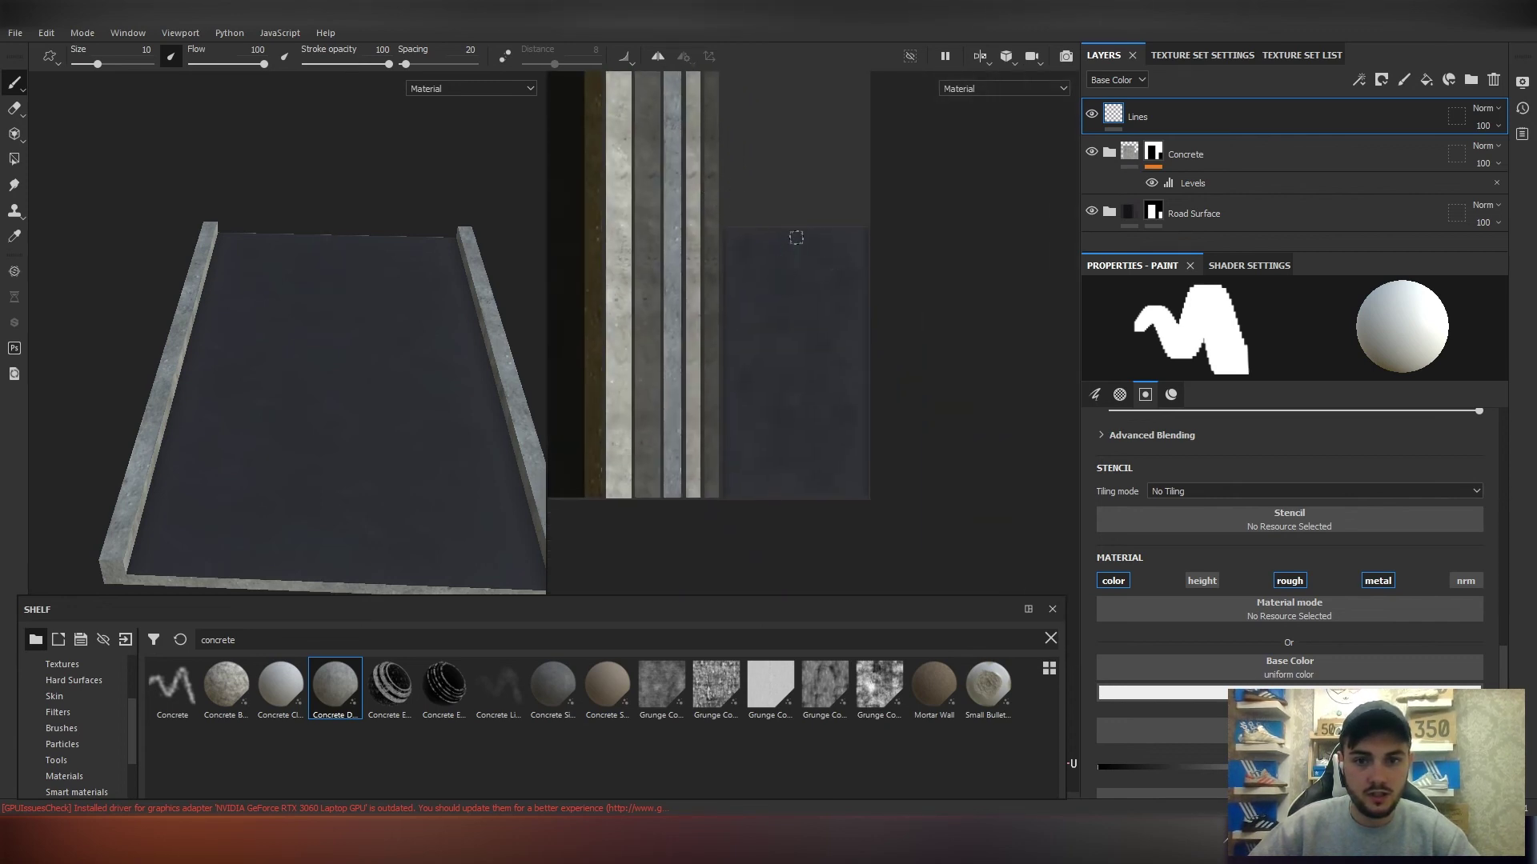
left_click_drag(791, 231, 789, 298)
key("ctrl+z")
Try single white dabs centred on the upper edge of the road's UV shell and undo them.
scroll(796, 248, "up", 3)
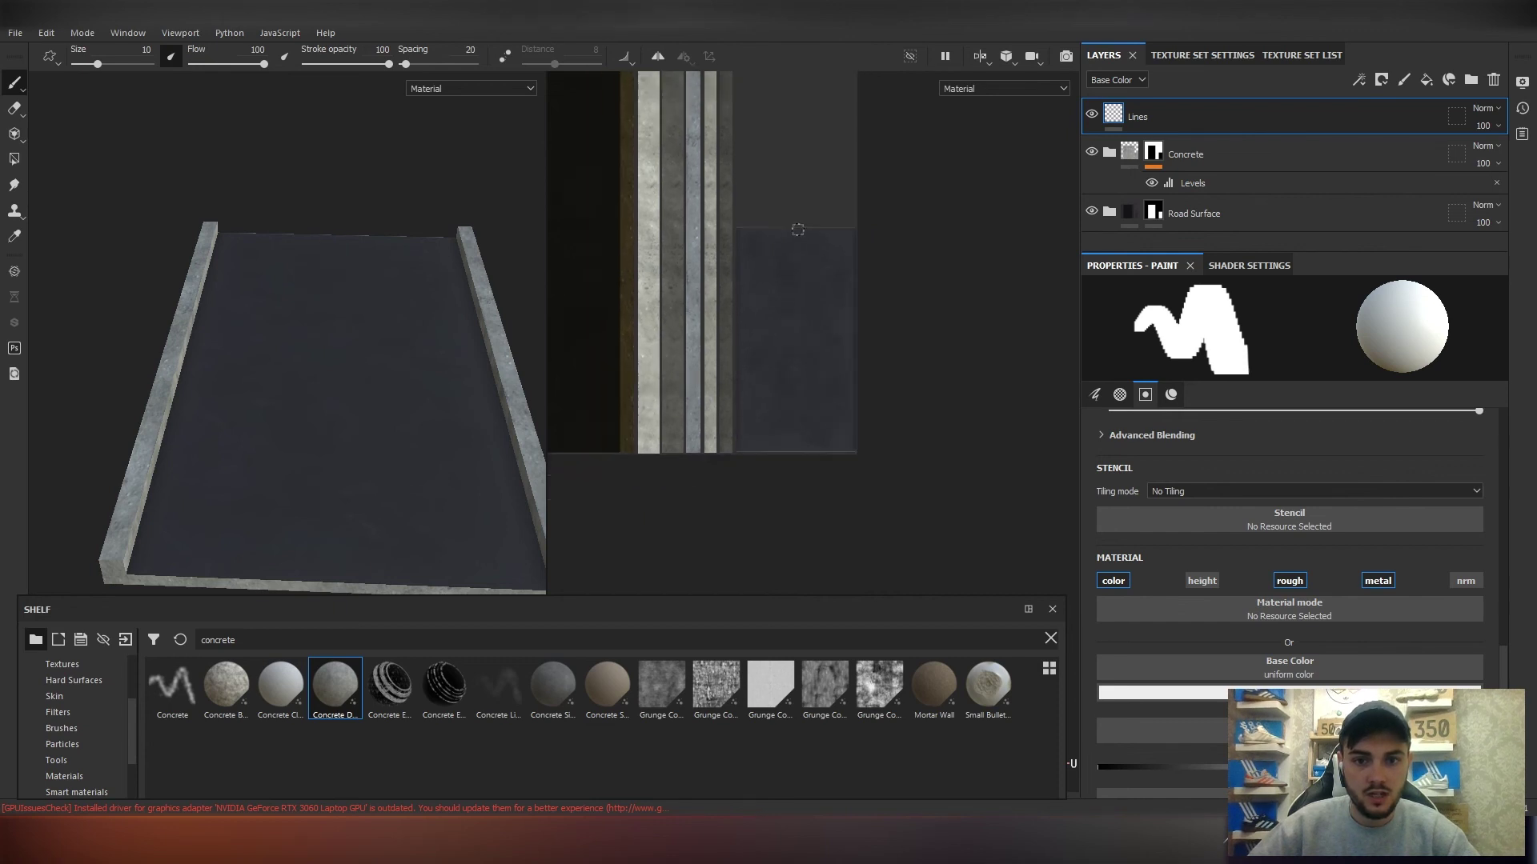
middle_click_drag(803, 256, 818, 144, "alt")
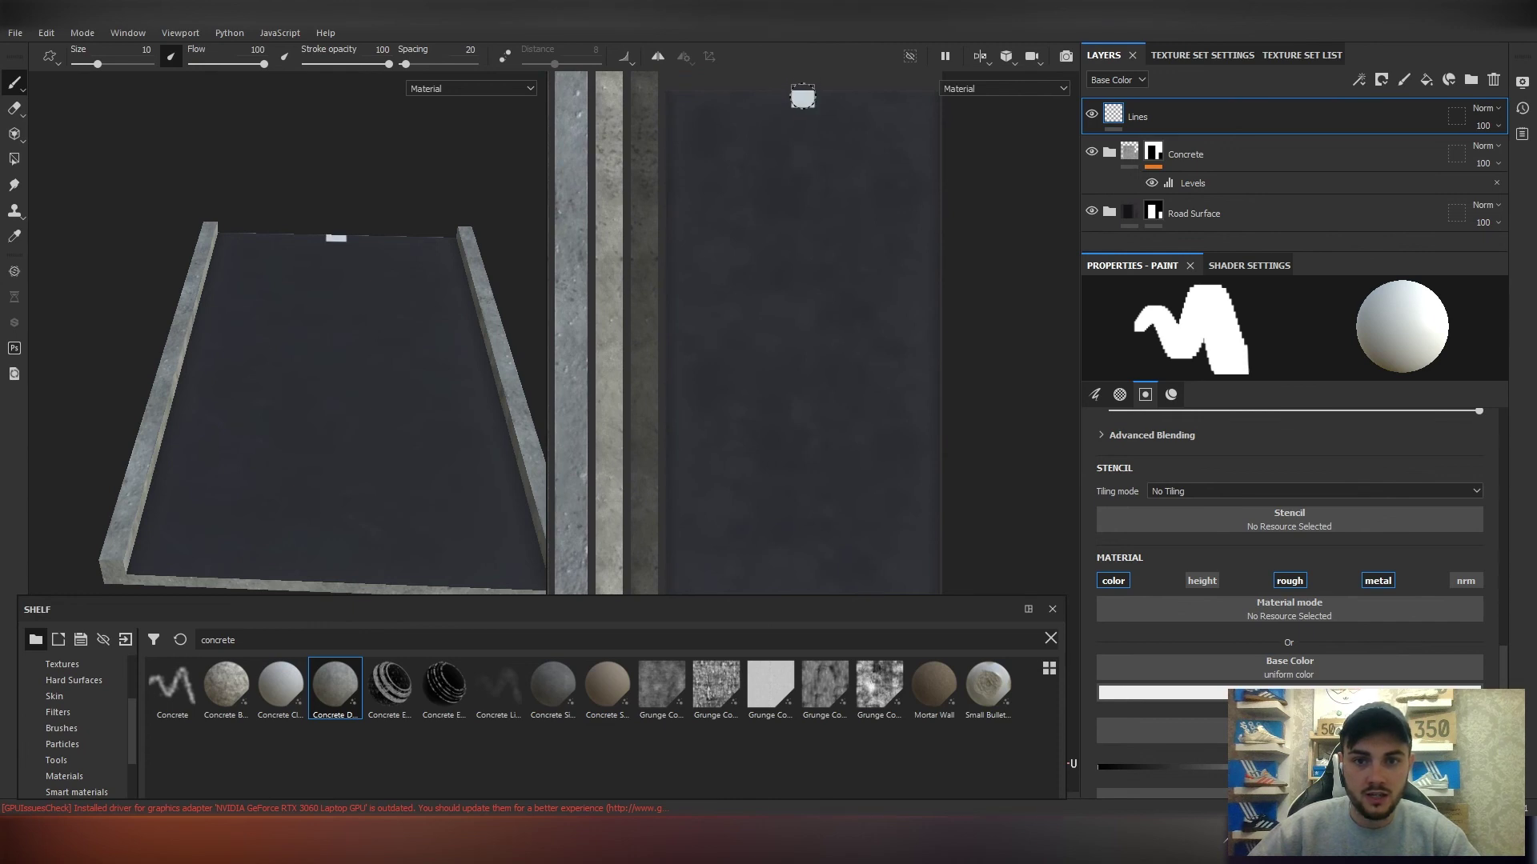
left_click(809, 96)
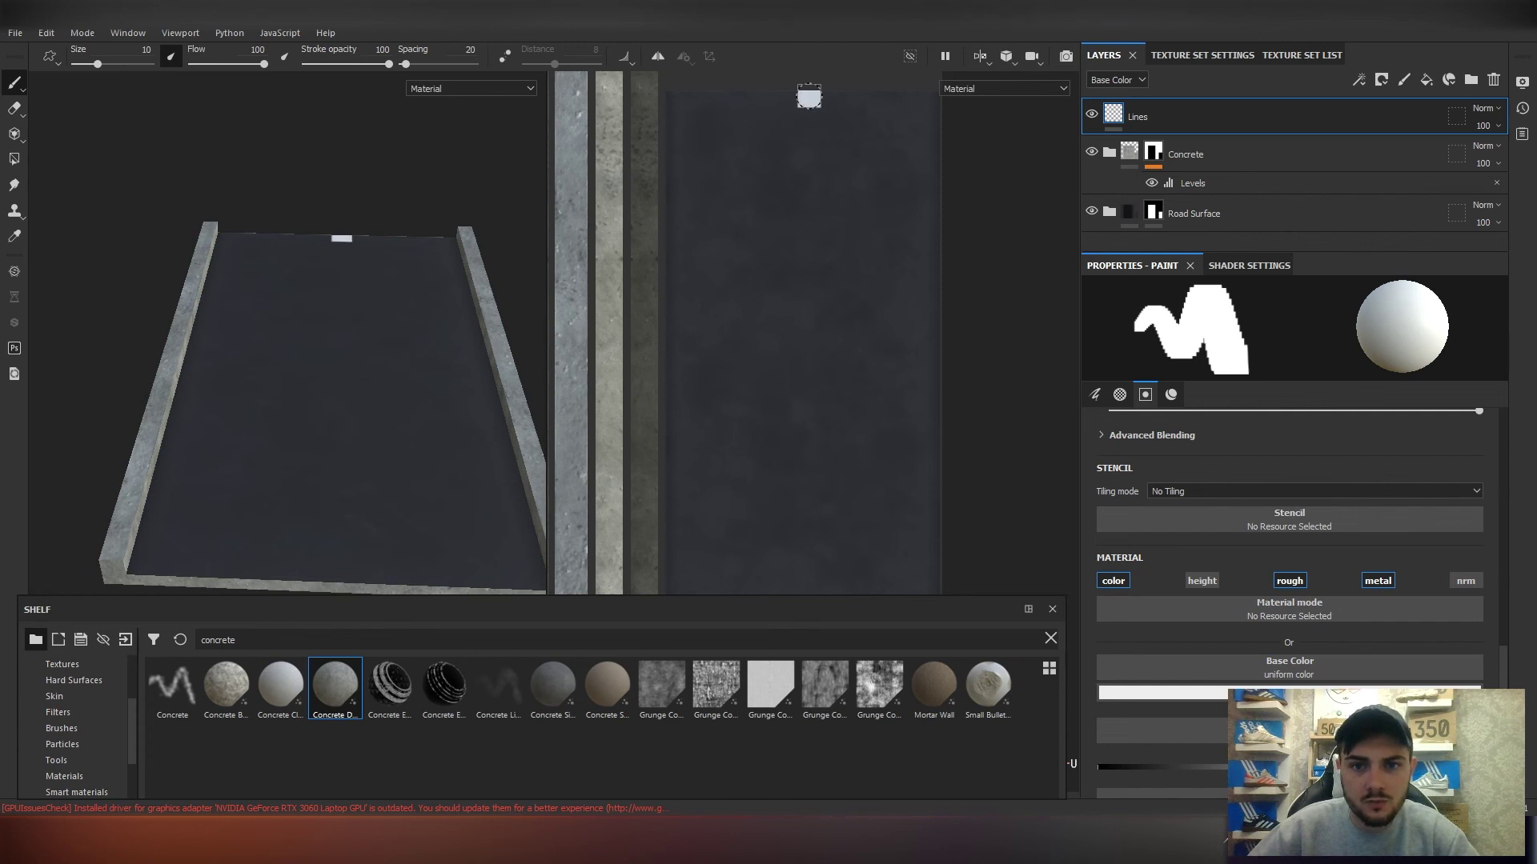
left_click(807, 98)
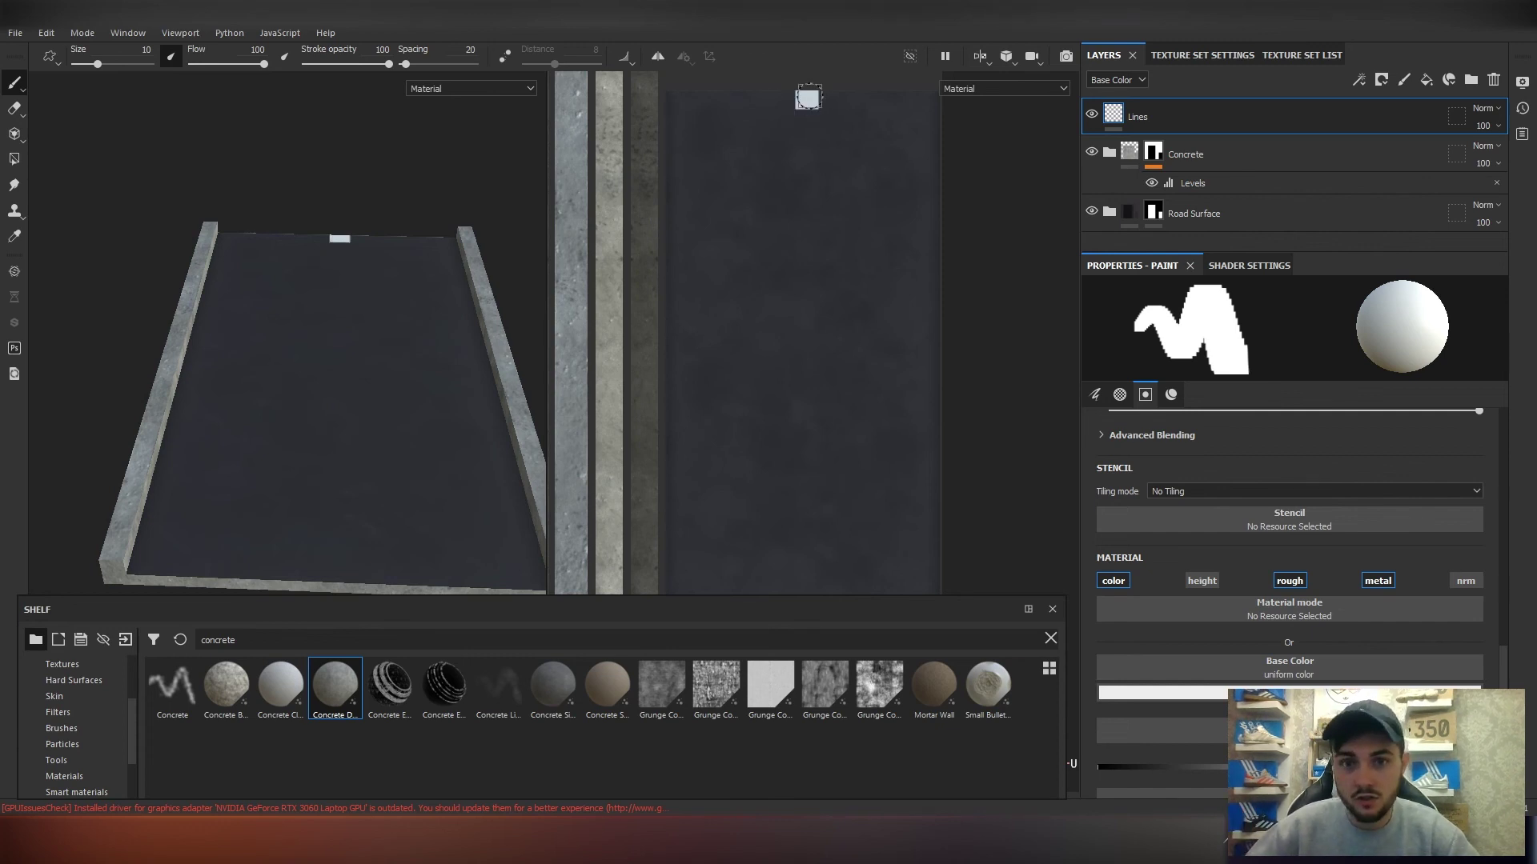
key("ctrl+z")
Paint a straight white line down the middle of the road's UV shell, from its upper edge to its lower end.
left_click(806, 95)
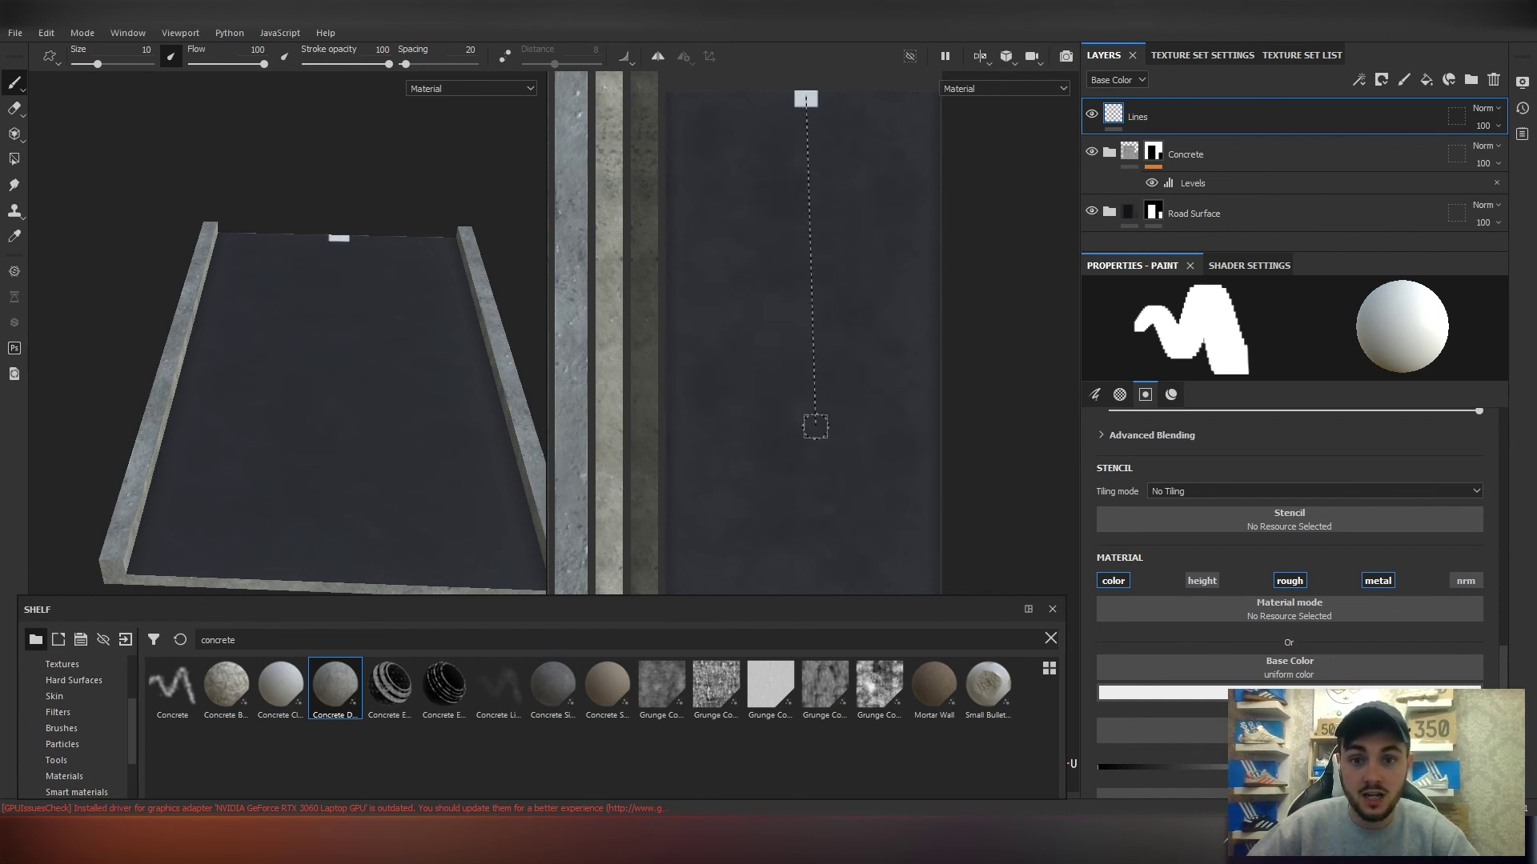
left_click(930, 288, "shift")
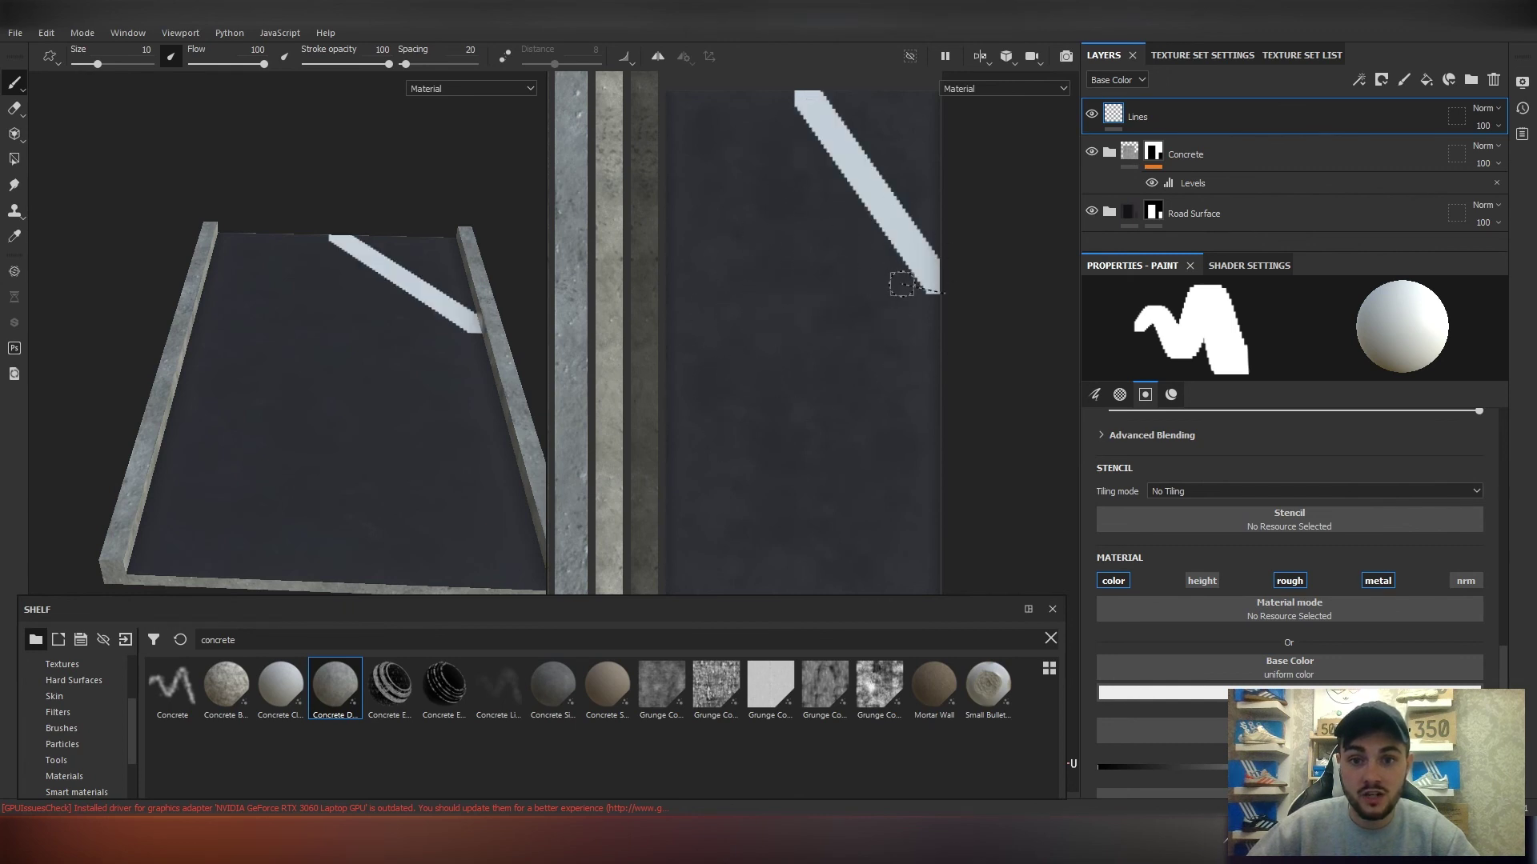
key("ctrl+z")
key("ctrl+z")
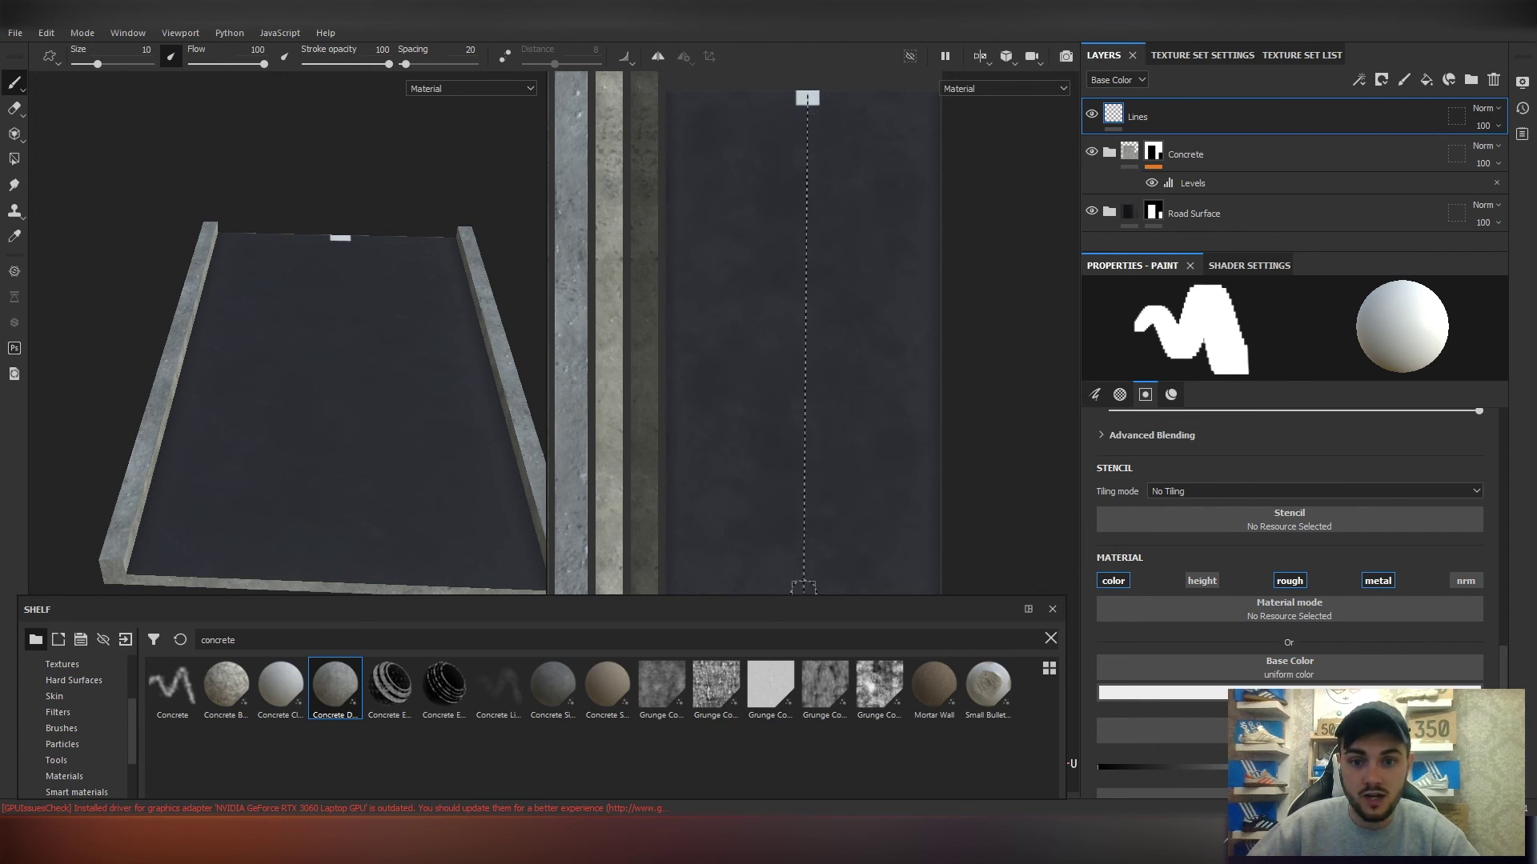
left_click(806, 588, "shift")
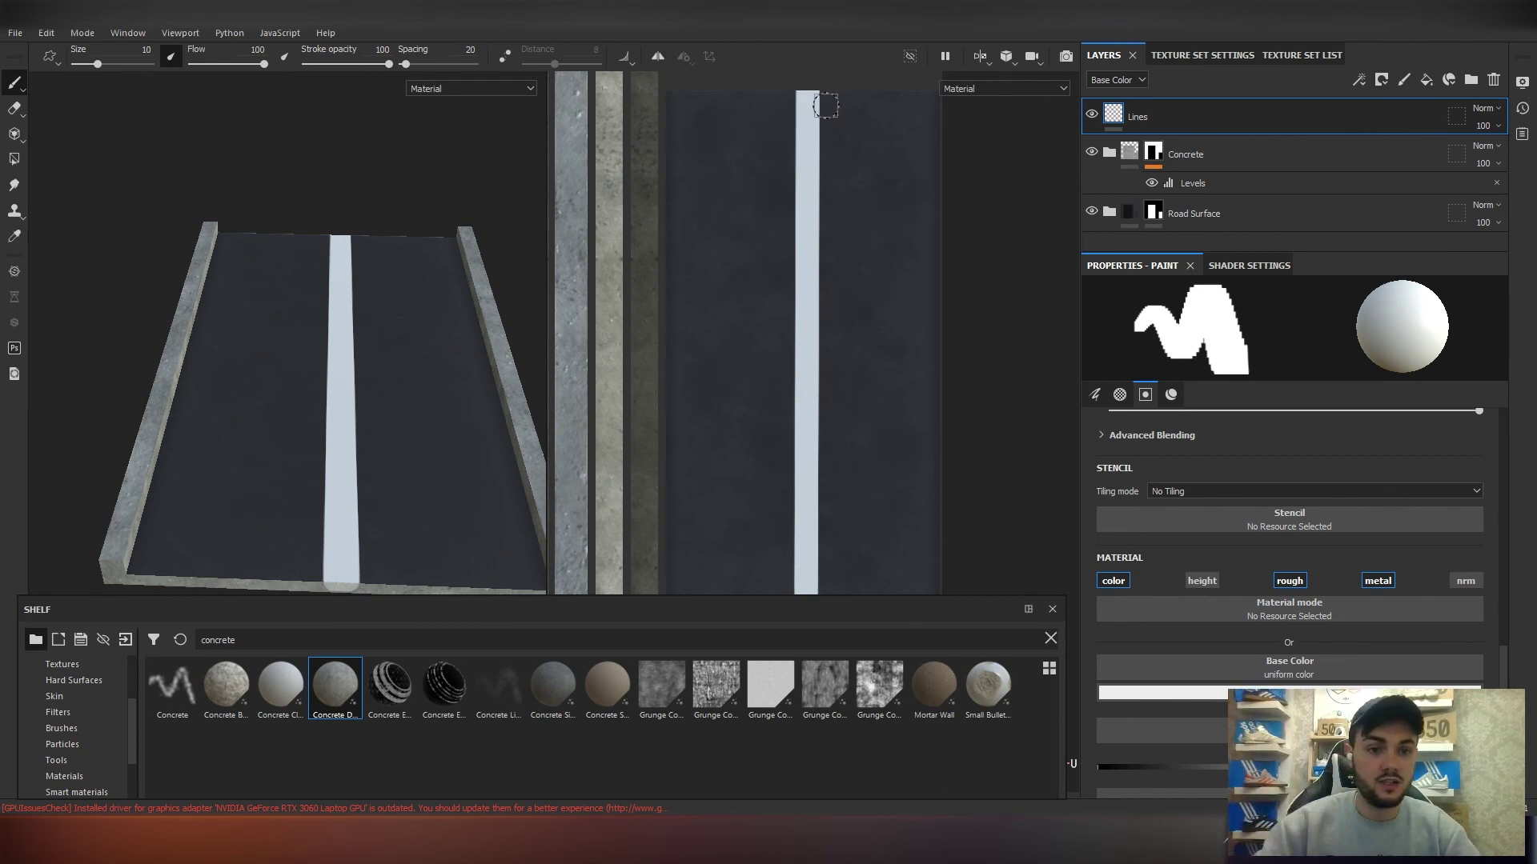
Switch to the Eraser and give it the Square Rectangle alpha.
left_click(15, 109)
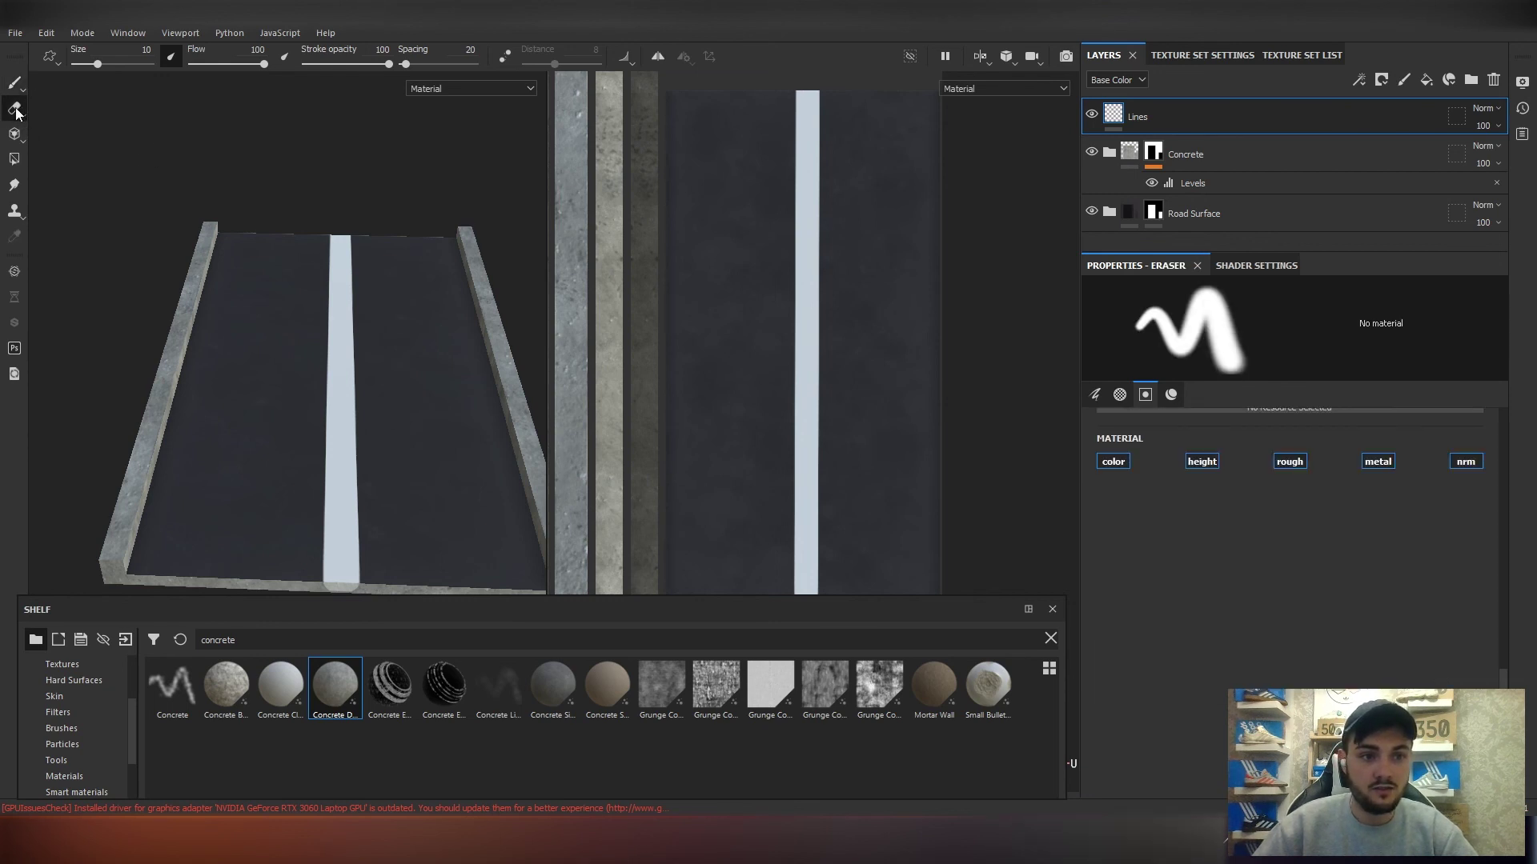
scroll(1294, 582, "up", 6)
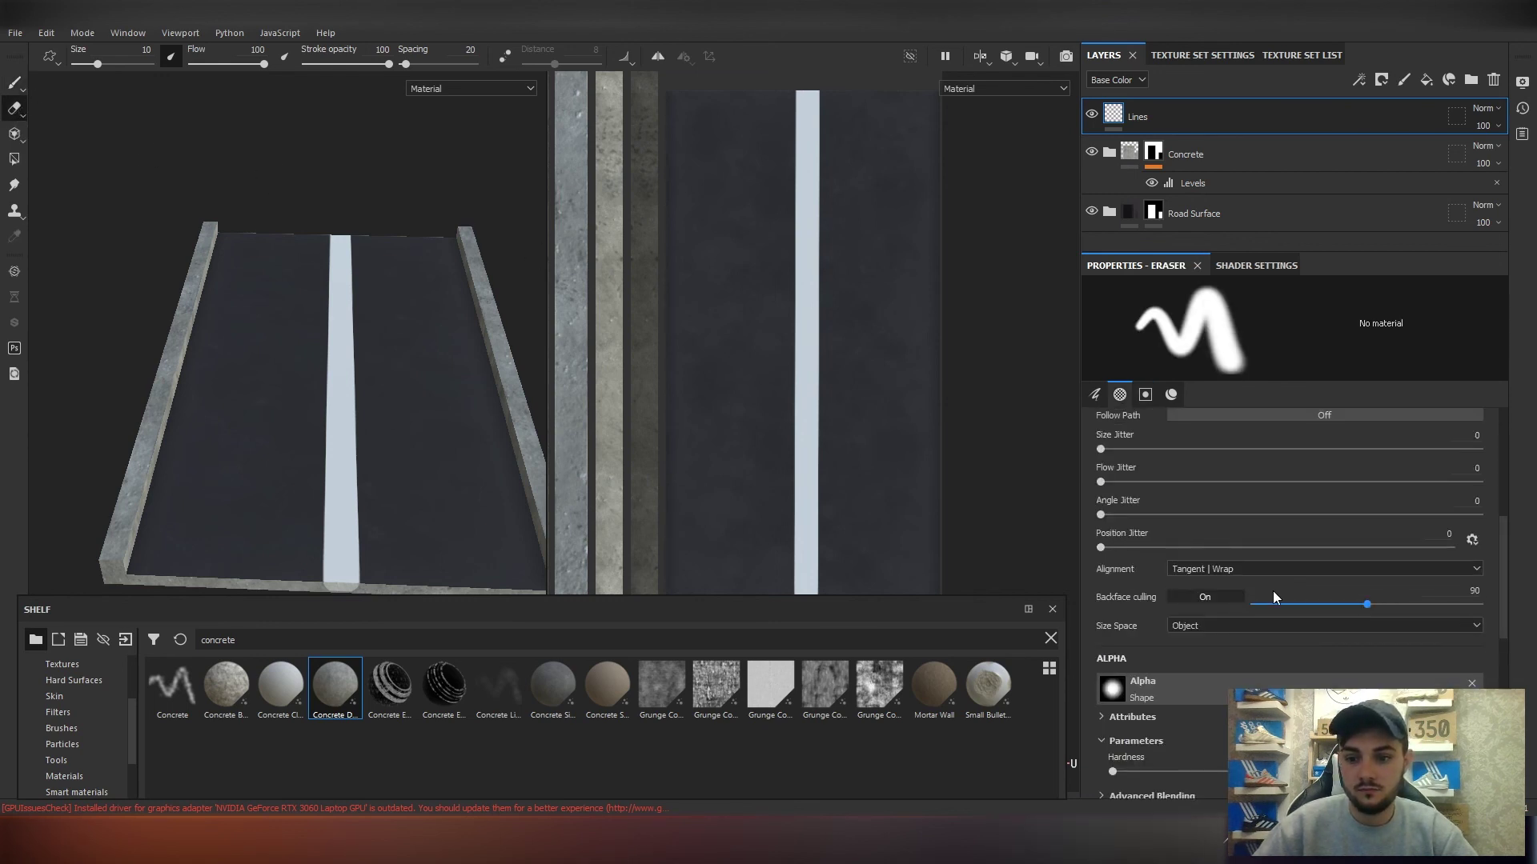
scroll(1273, 591, "down", 1)
scroll(1112, 481, "up", 3)
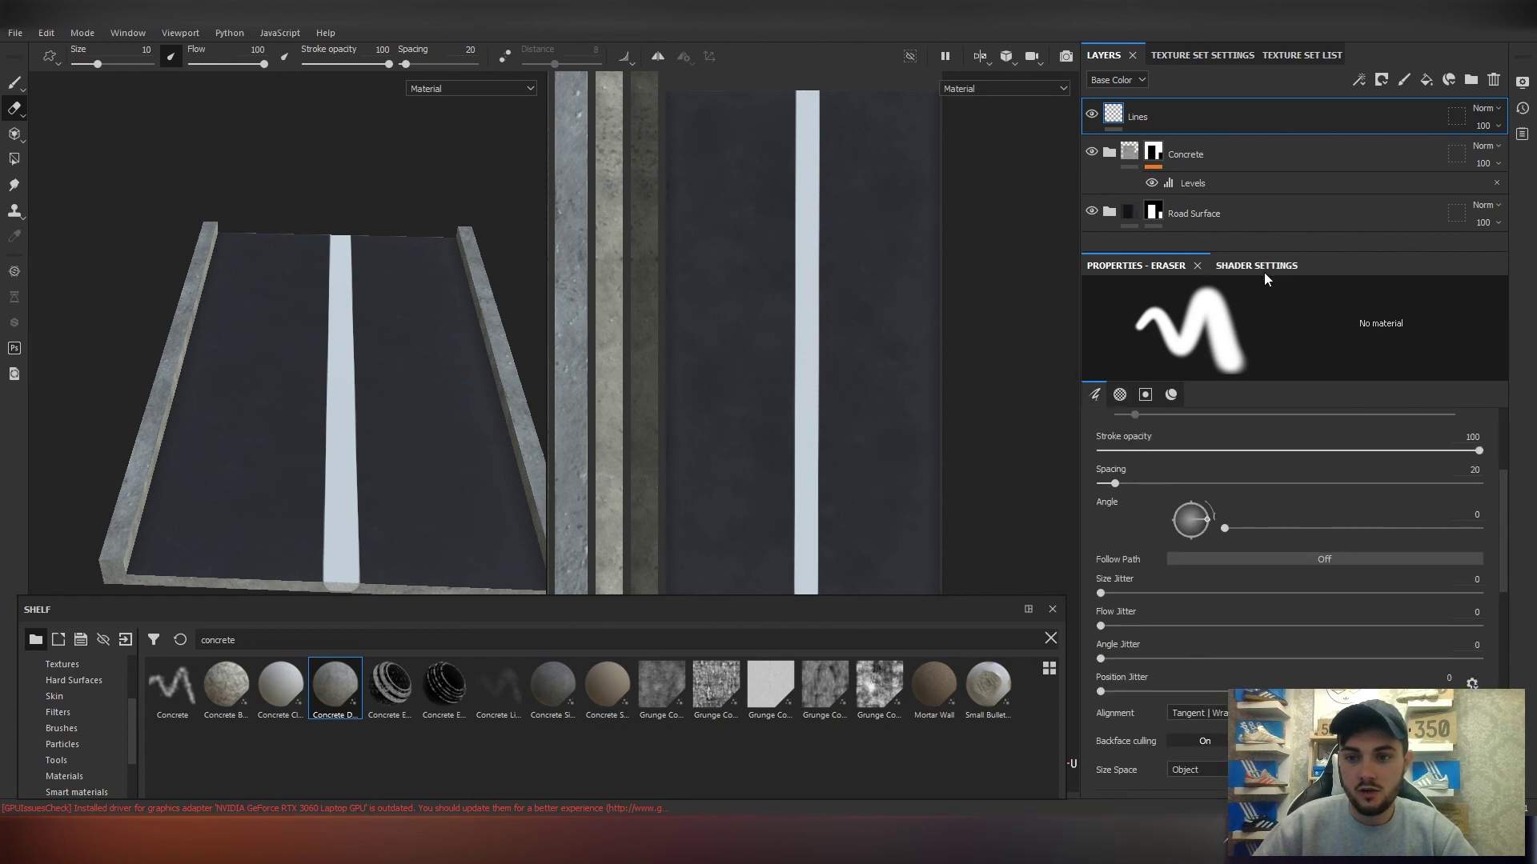
scroll(1239, 548, "down", 3)
left_click(1190, 635)
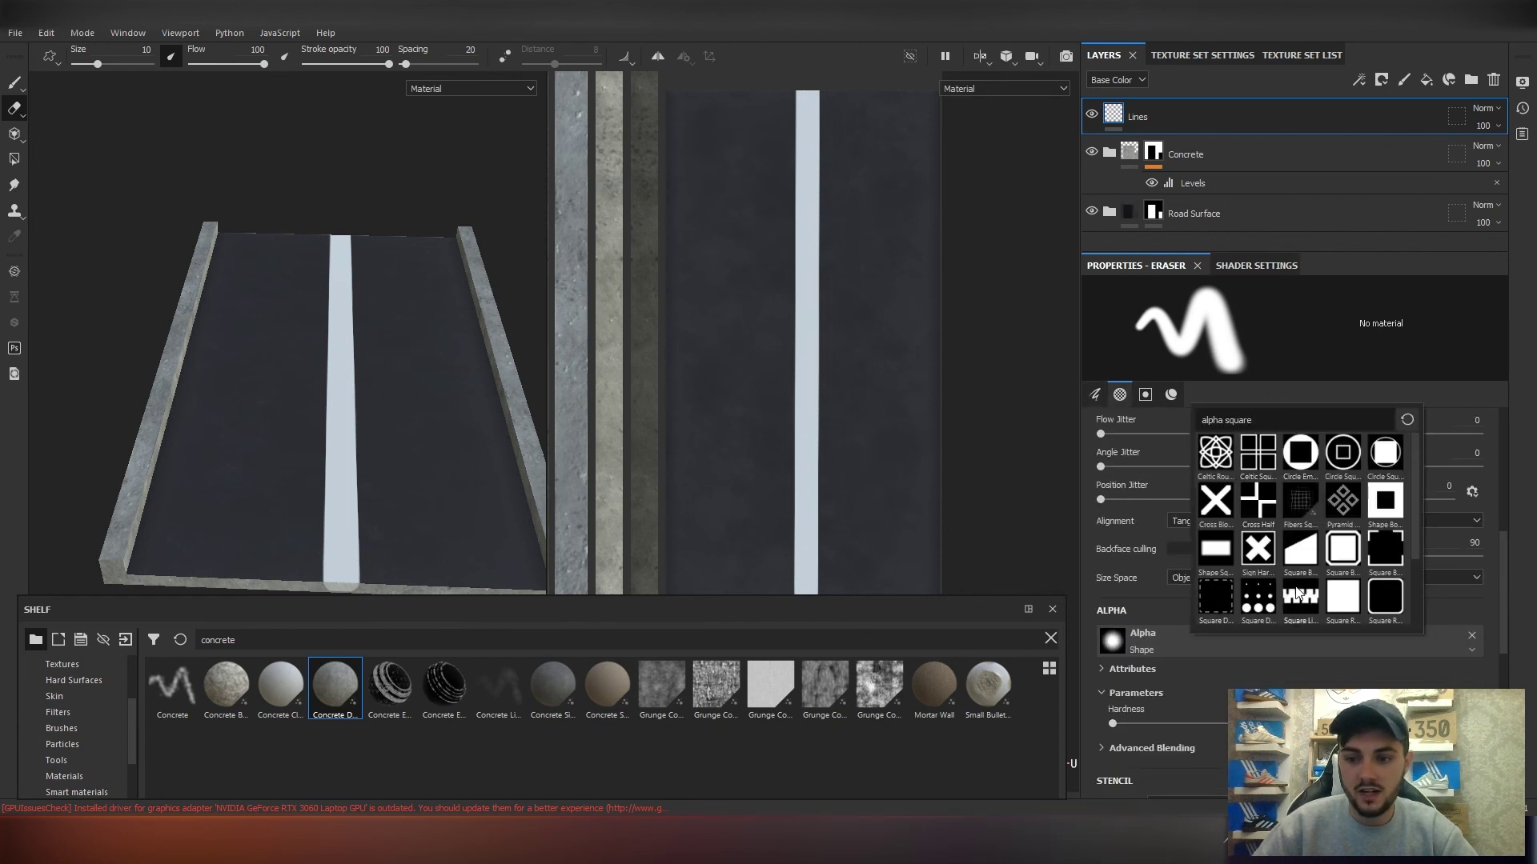
left_click(1343, 606)
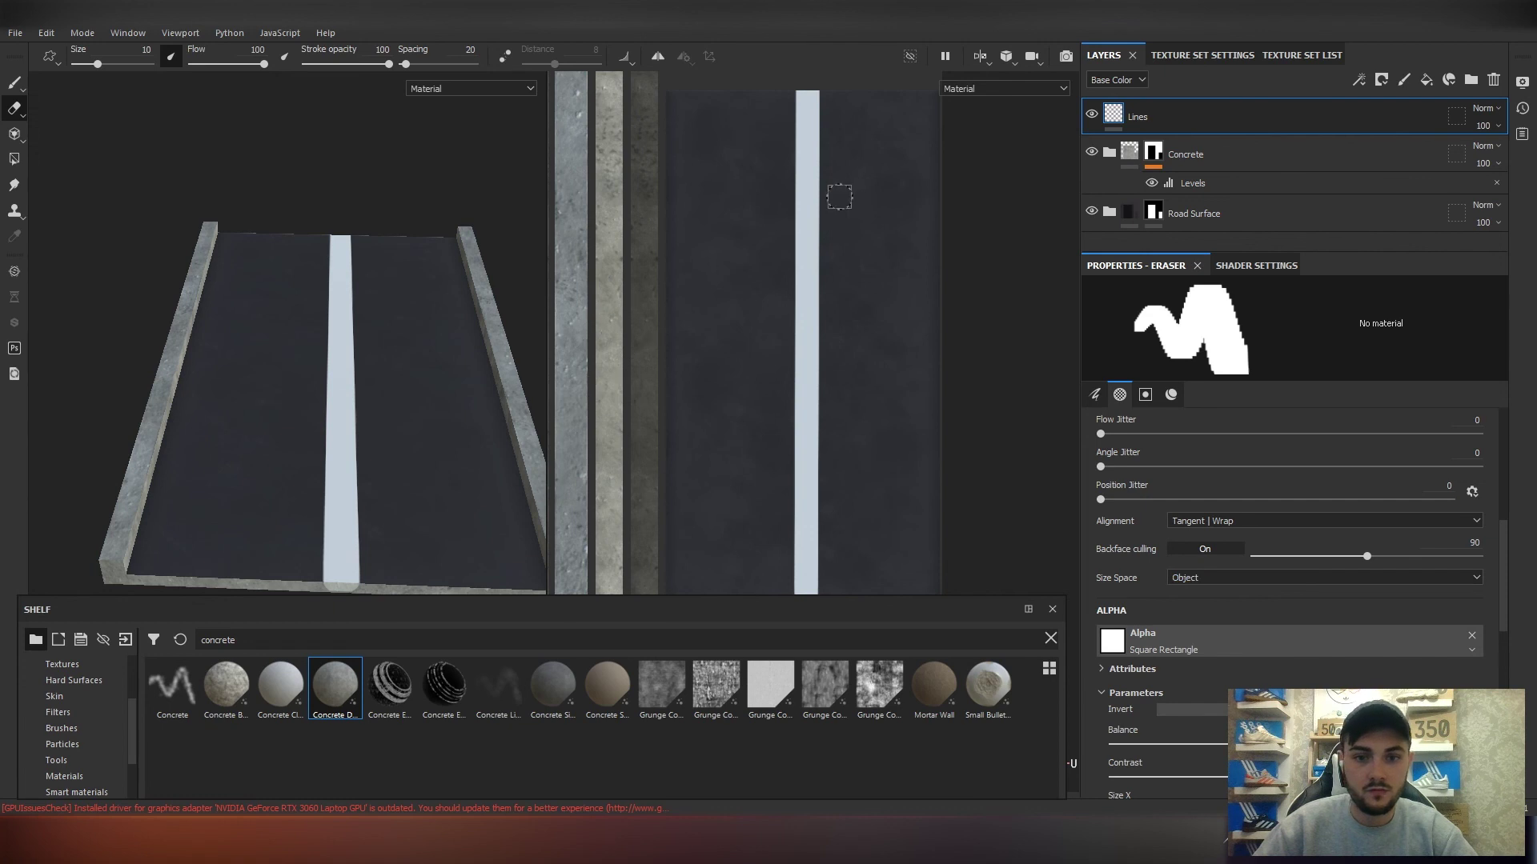
Try erasing the upper end of the white line at eraser sizes 10 and 36, undoing both attempts.
left_click(807, 93)
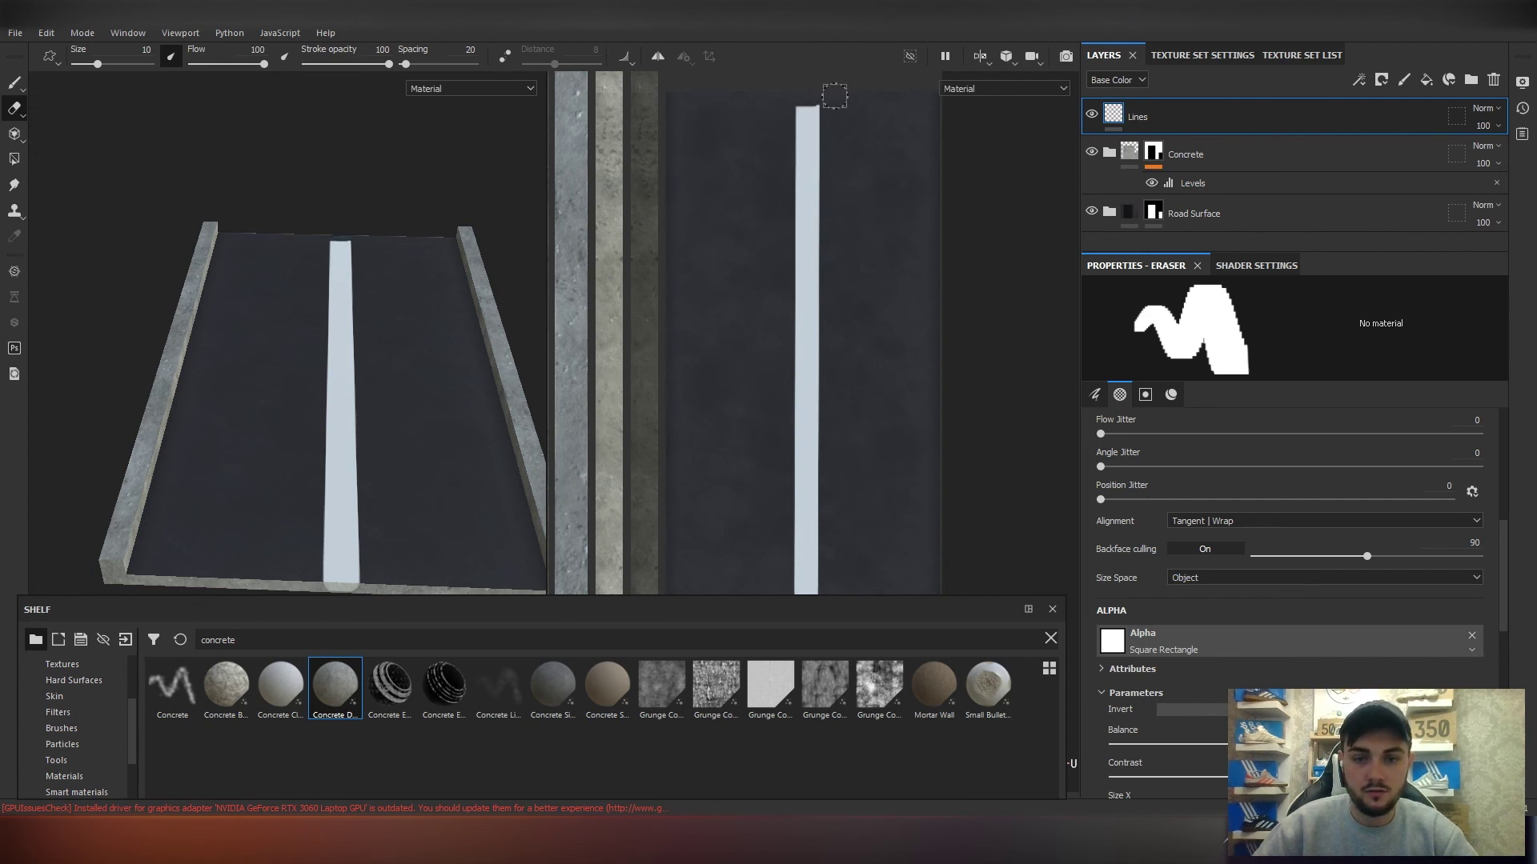
key("ctrl+z")
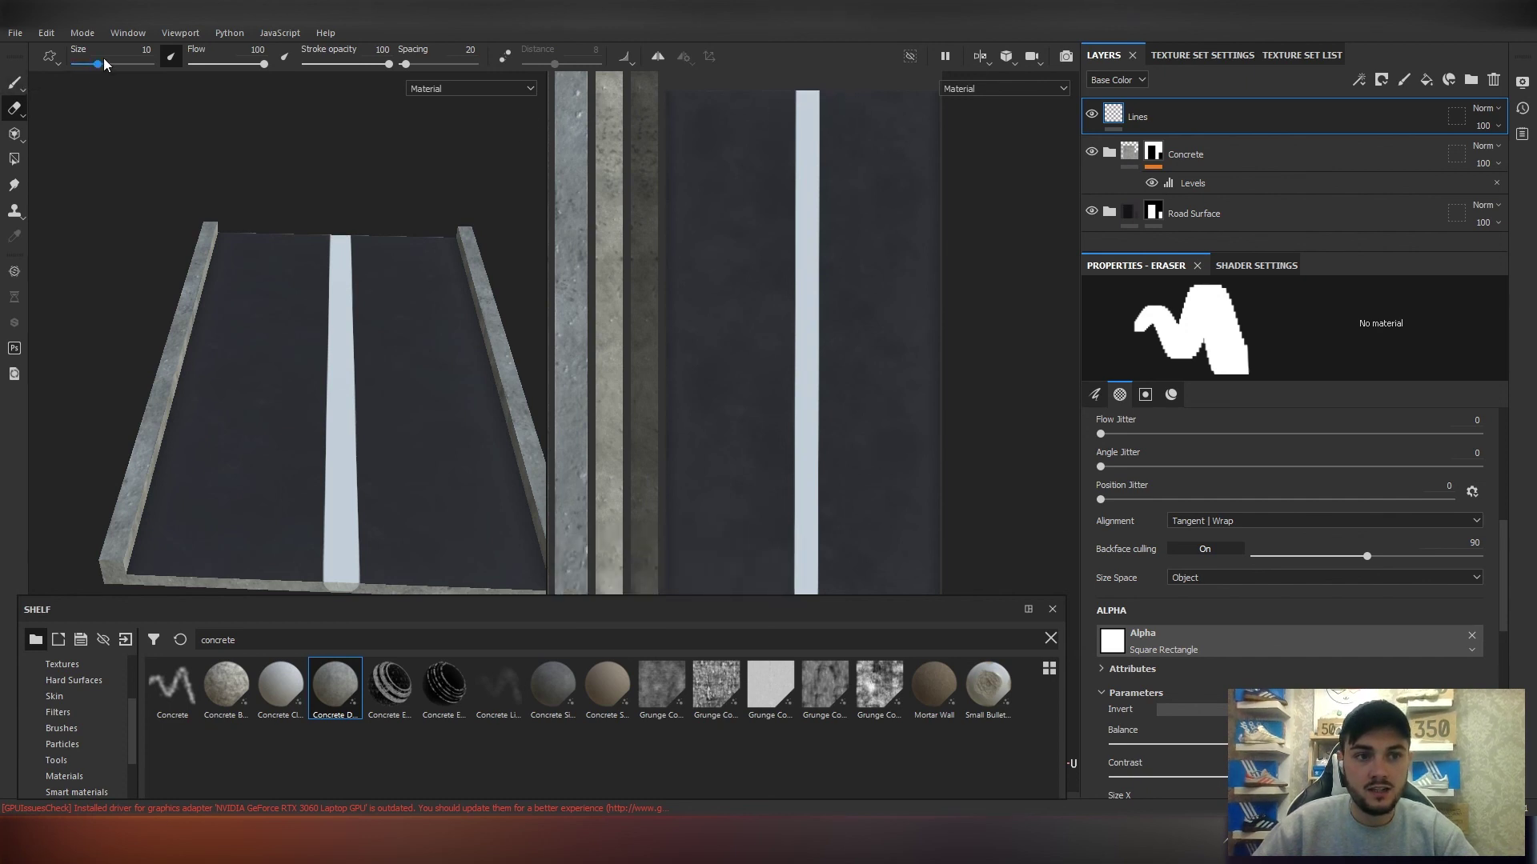
left_click_drag(97, 63, 118, 63)
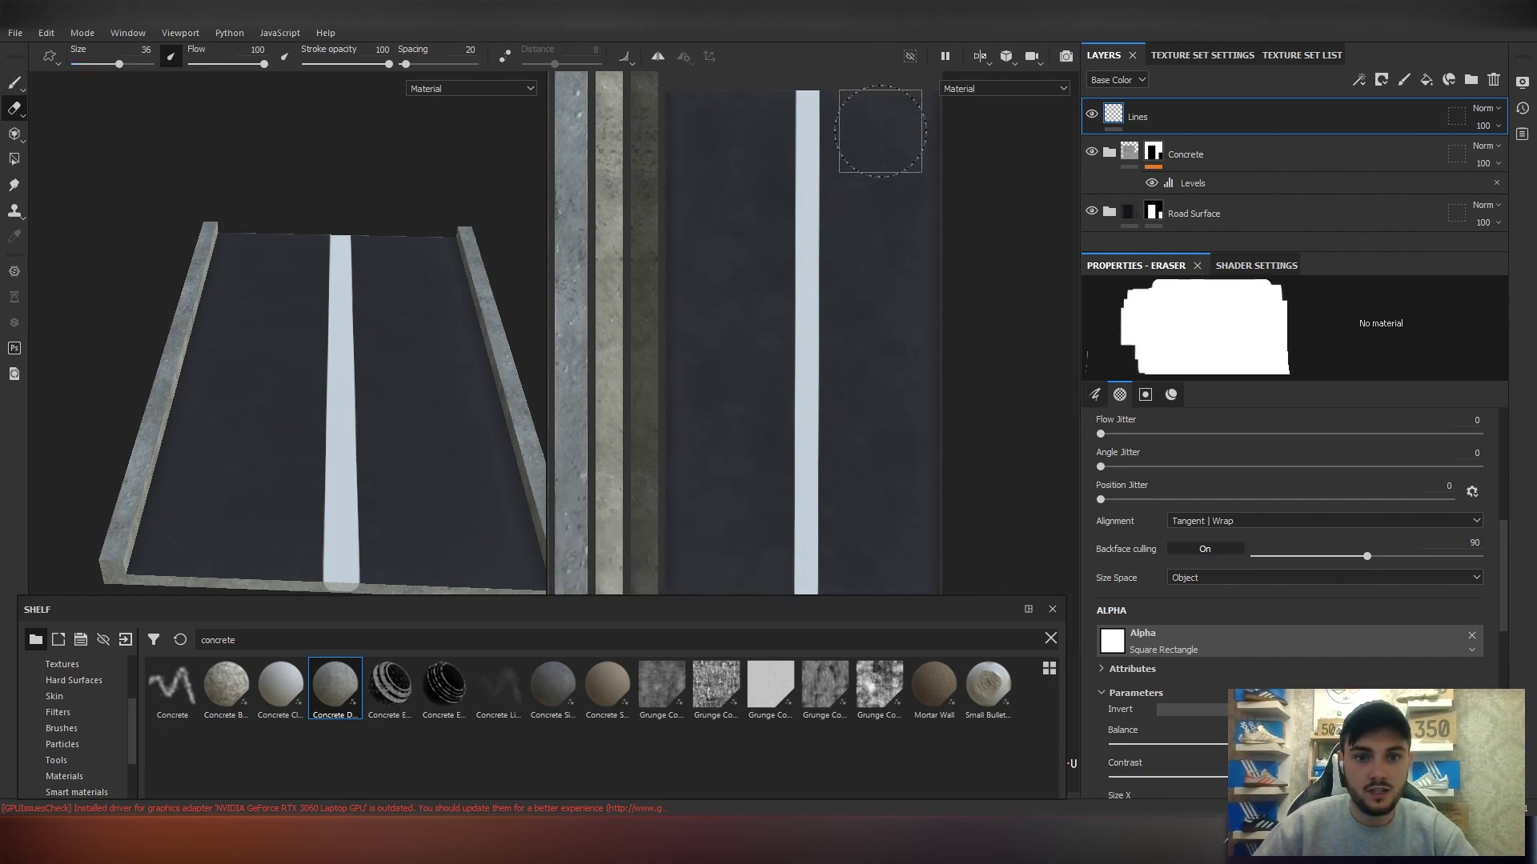
middle_click_drag(840, 128, 861, 230)
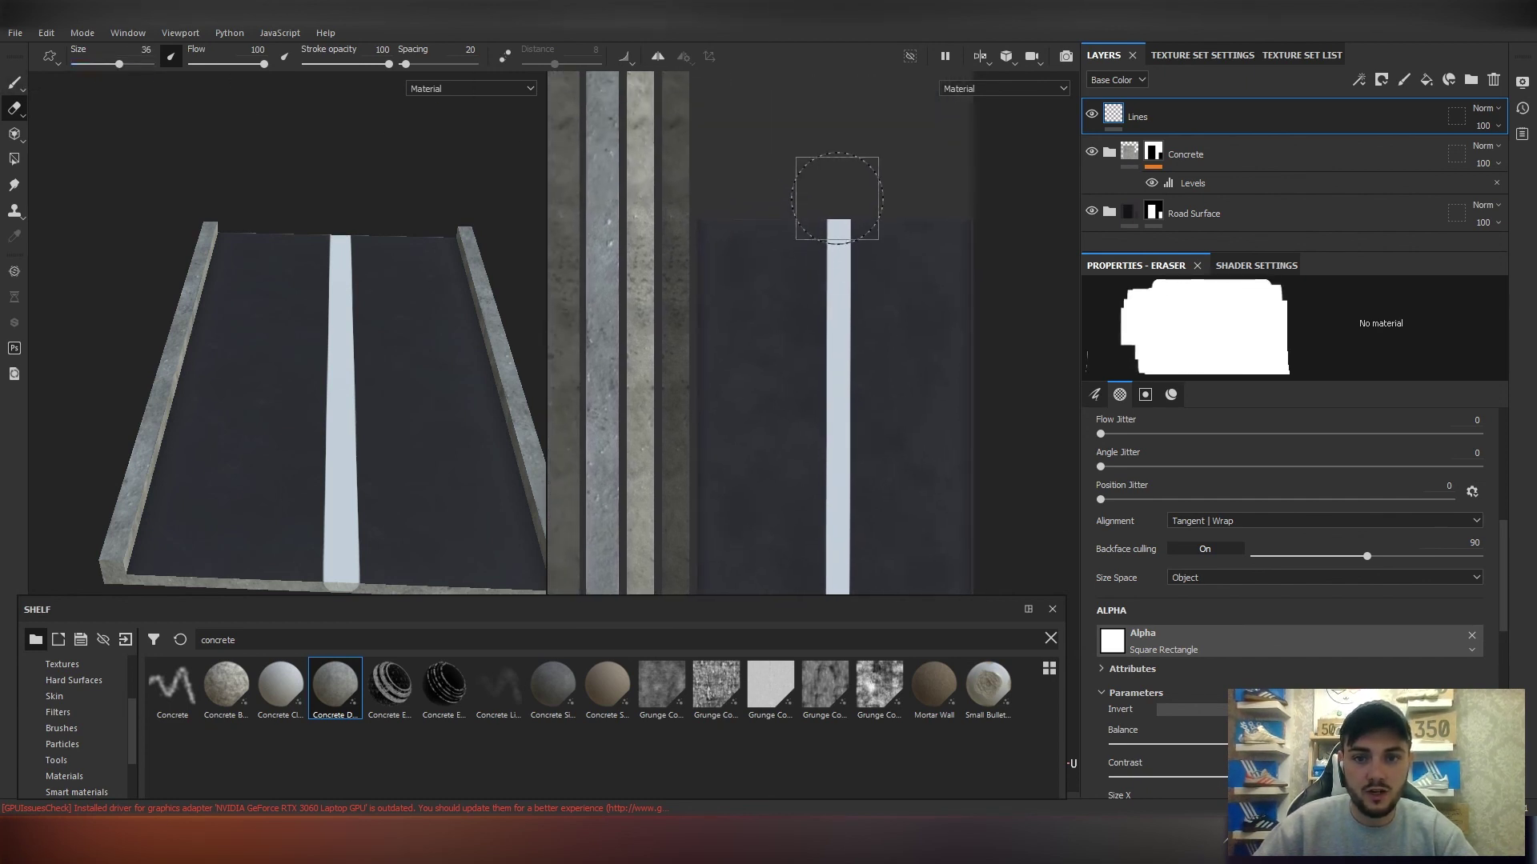
left_click(840, 230)
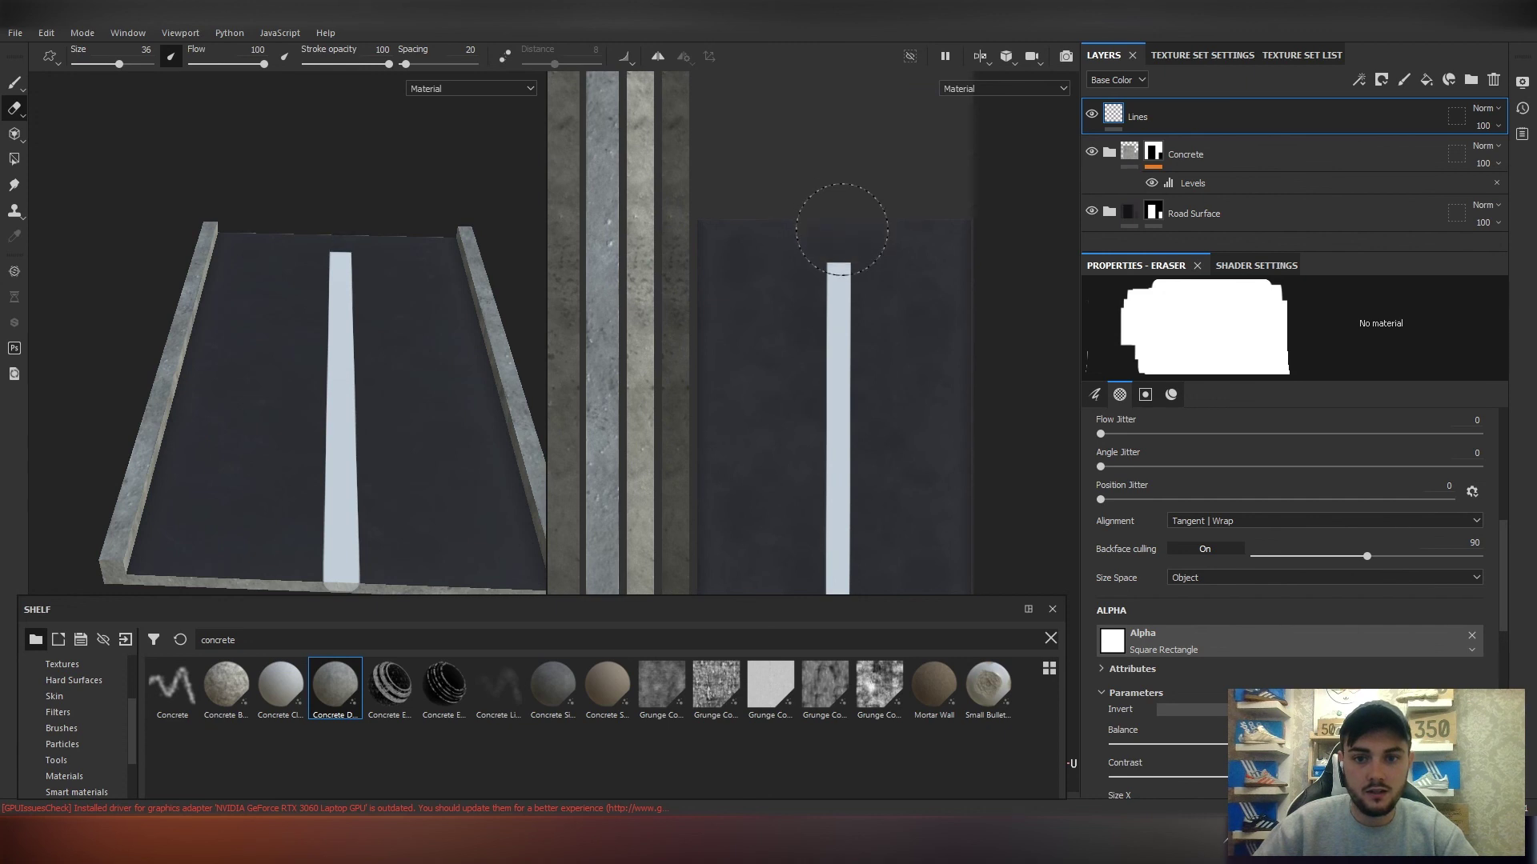
key("ctrl+z")
Set the eraser size to 30 and erase a short piece from both ends of the white centre line.
double_click(143, 48)
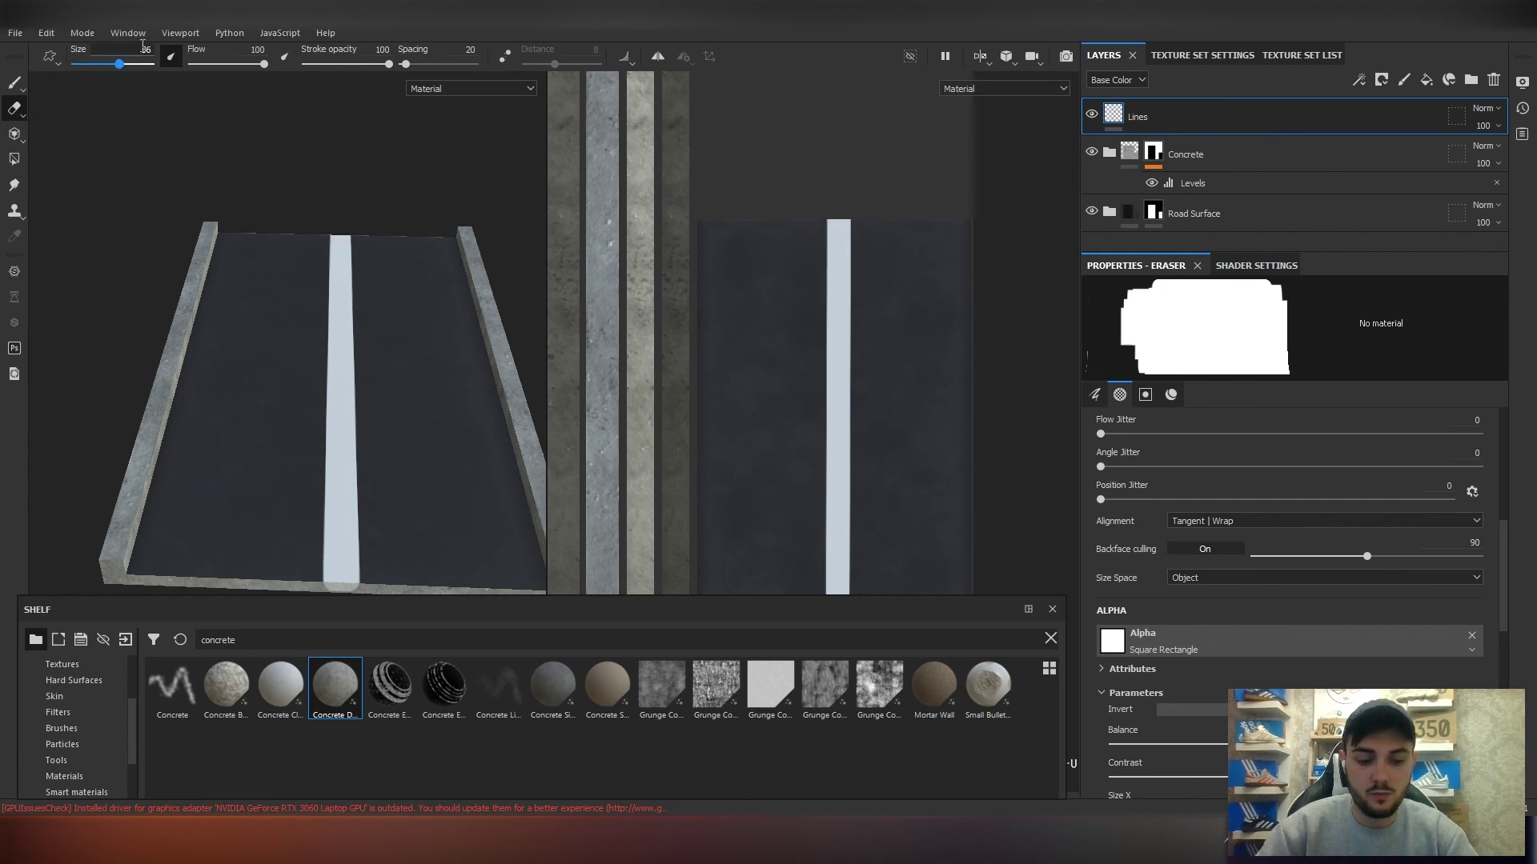
type("3")
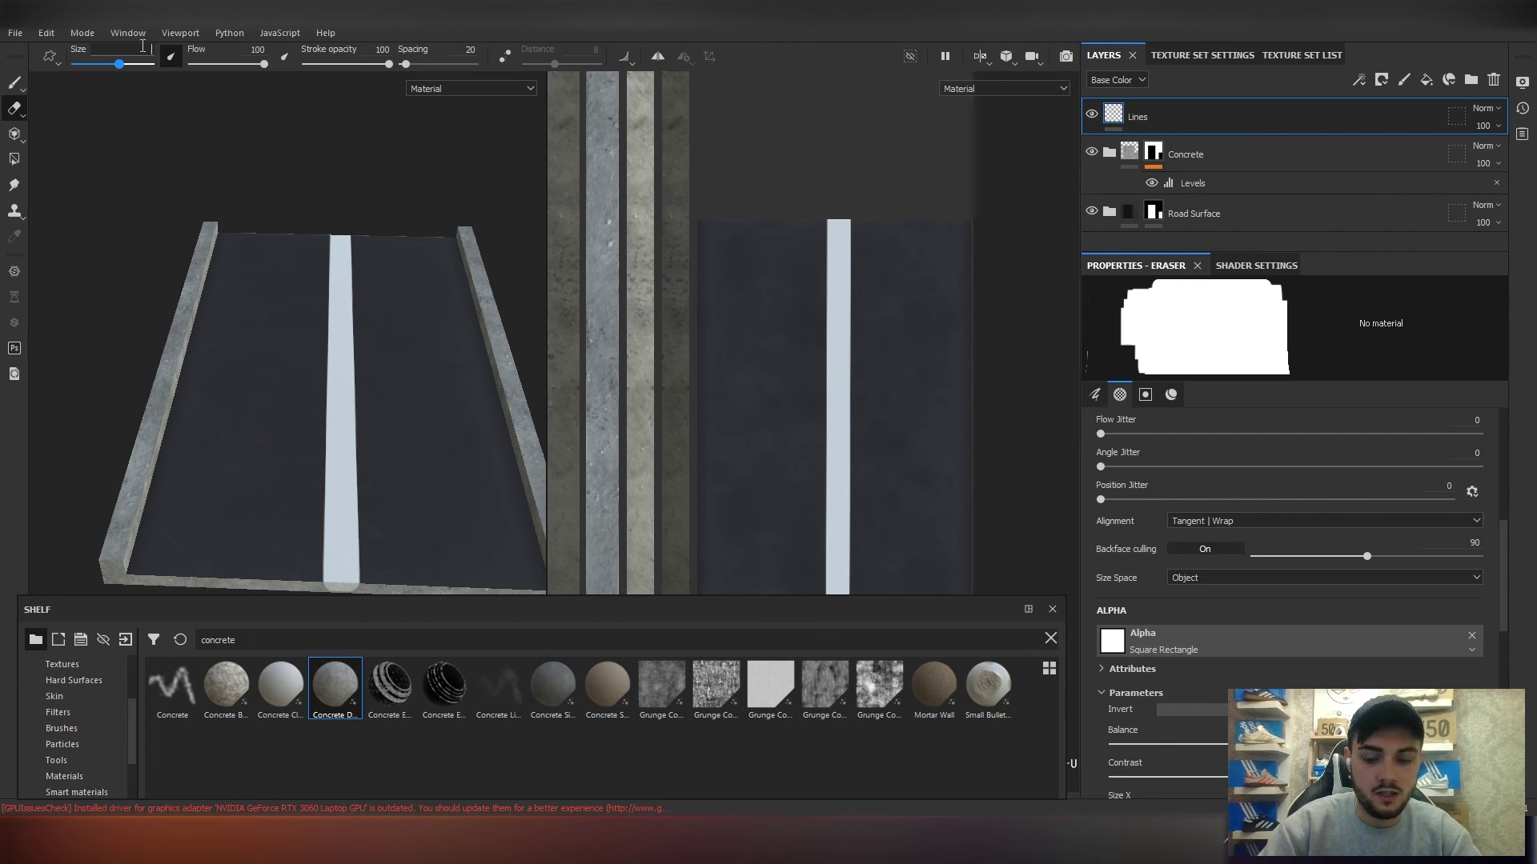
type("0")
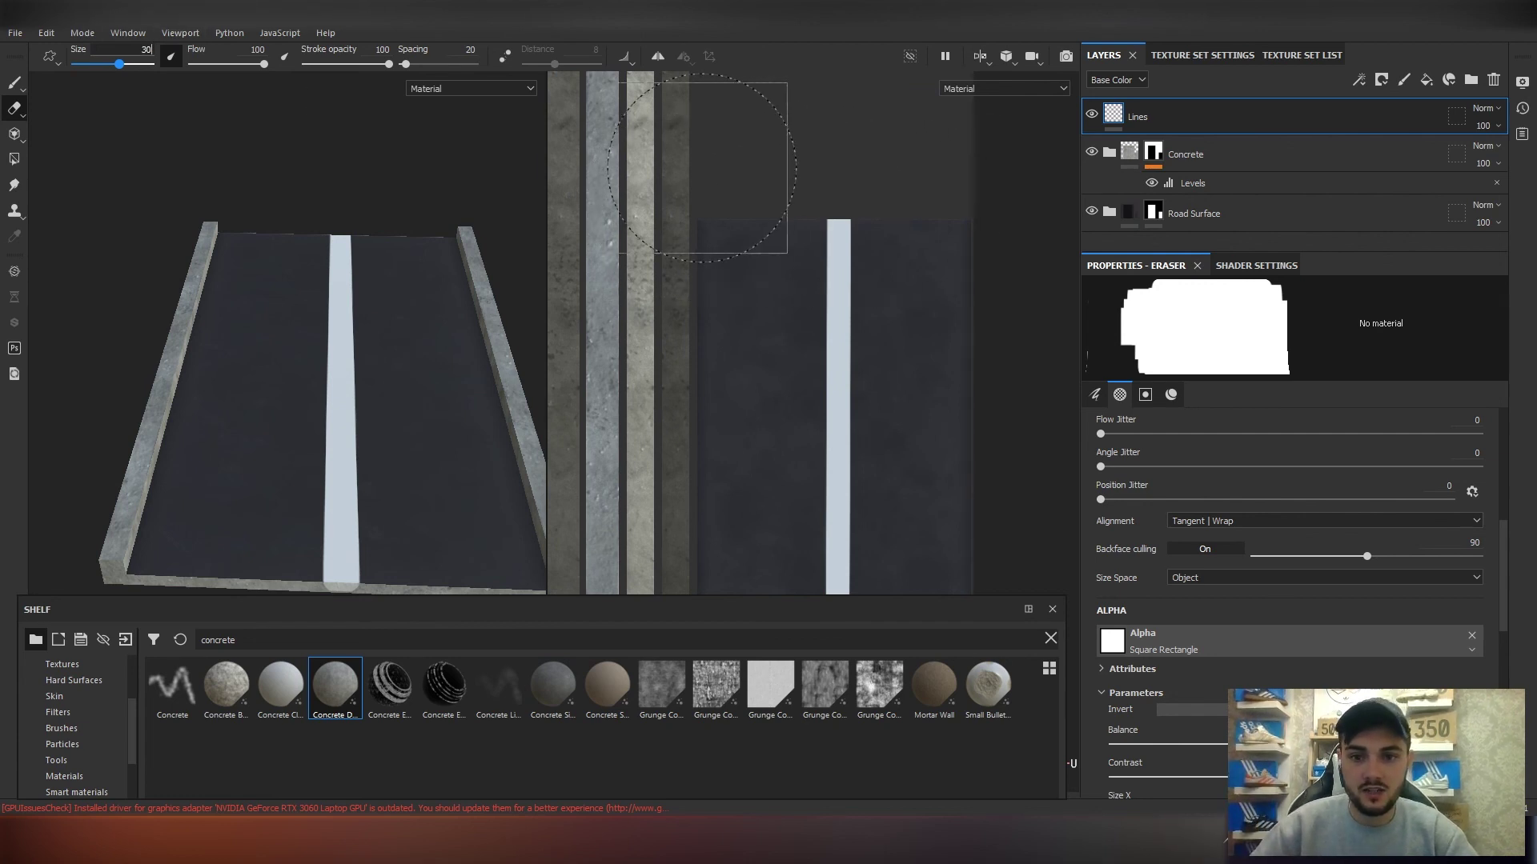
key("Return")
scroll(862, 213, "down", 1)
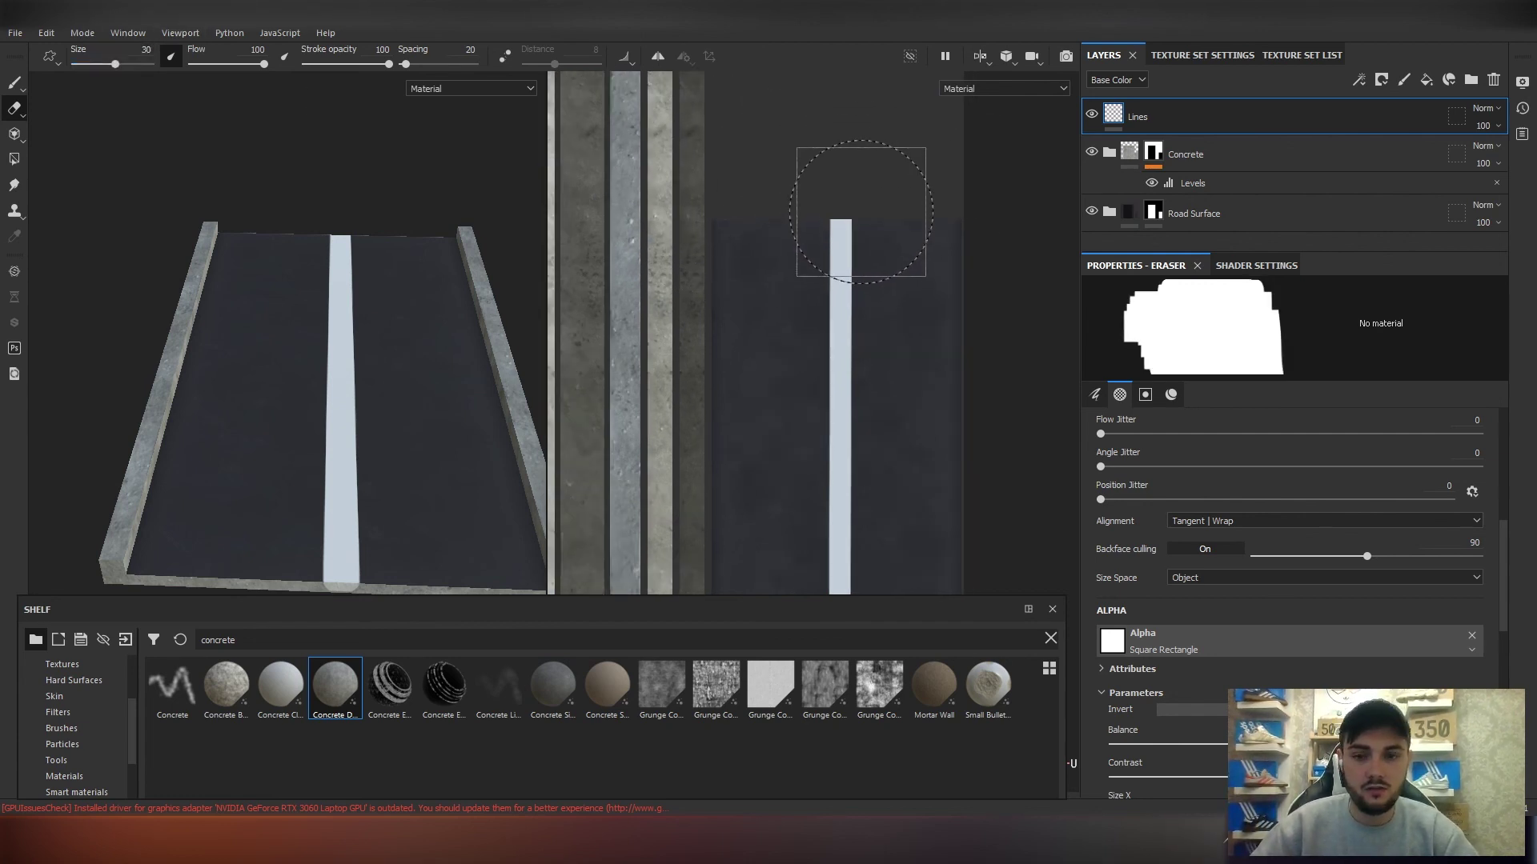
scroll(862, 212, "up", 3)
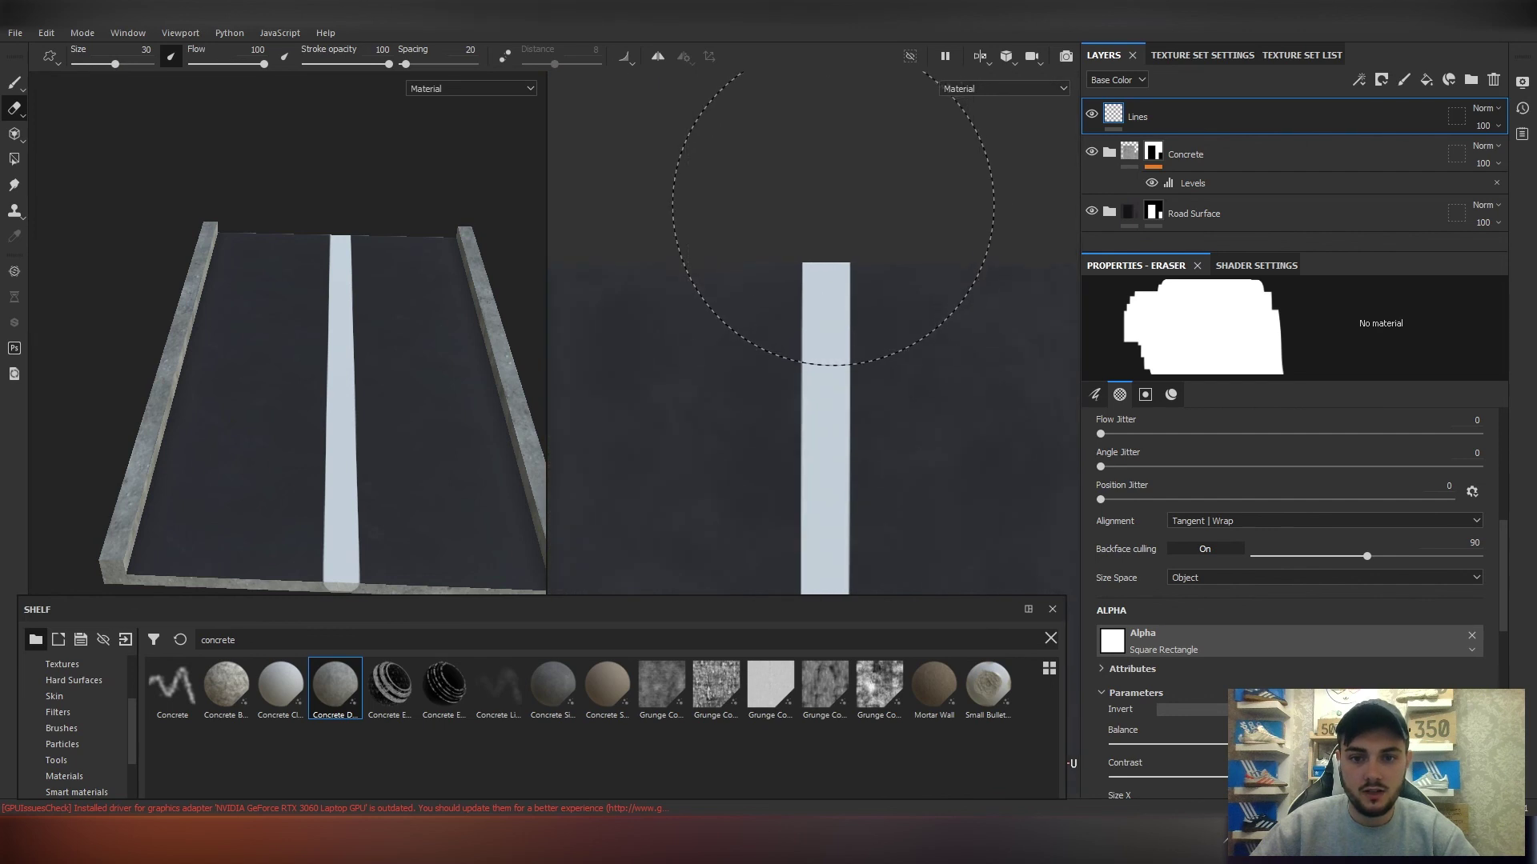
scroll(833, 205, "down", 3)
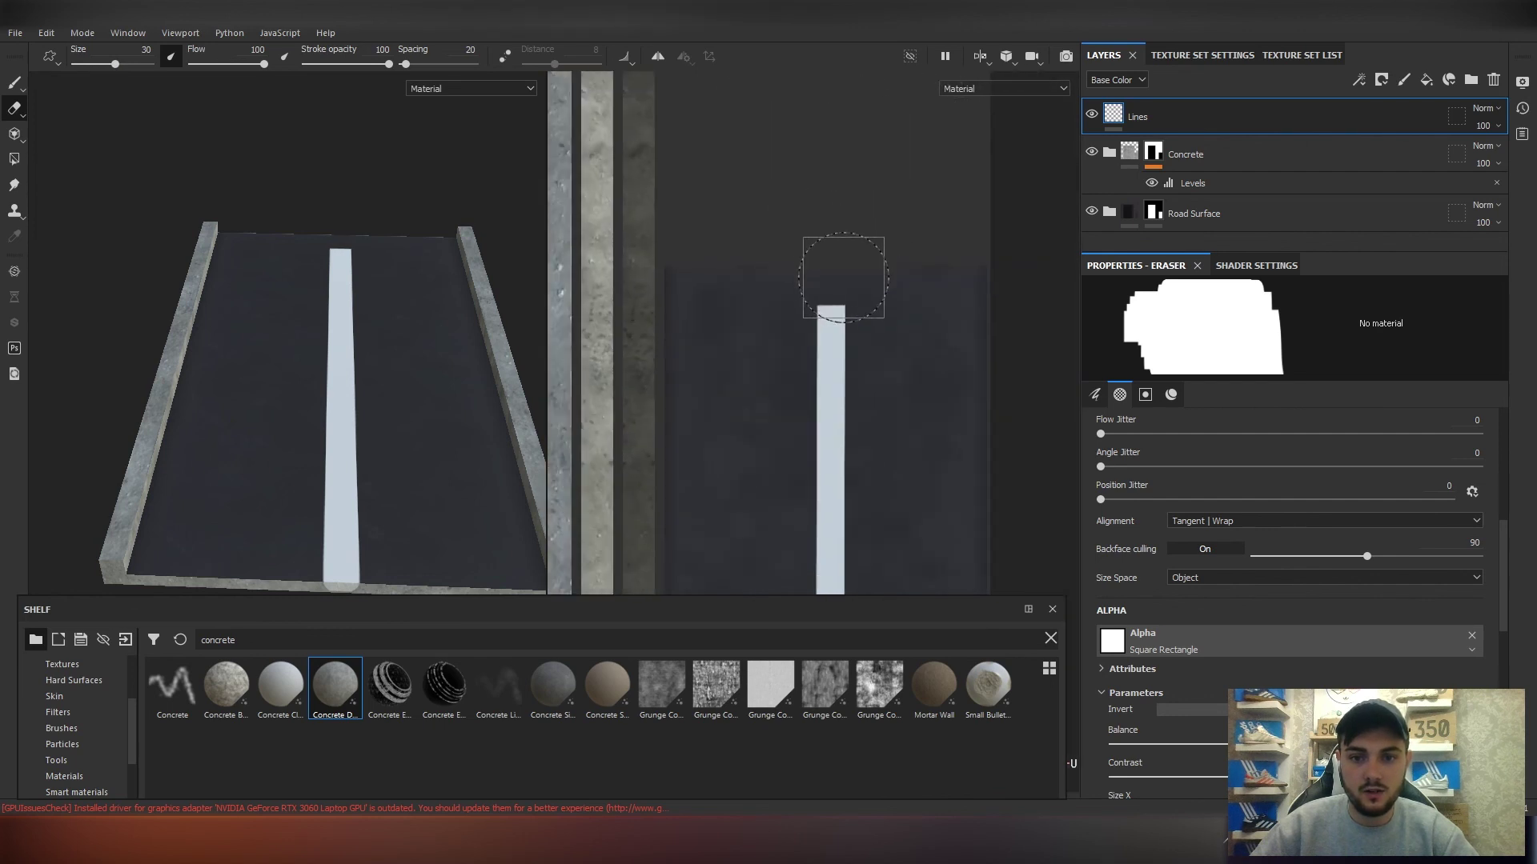
scroll(843, 278, "down", 3)
mouse_move(873, 552)
middle_mouse_down("alt")
mouse_move(920, 291)
mouse_move(882, 343)
middle_mouse_up("alt")
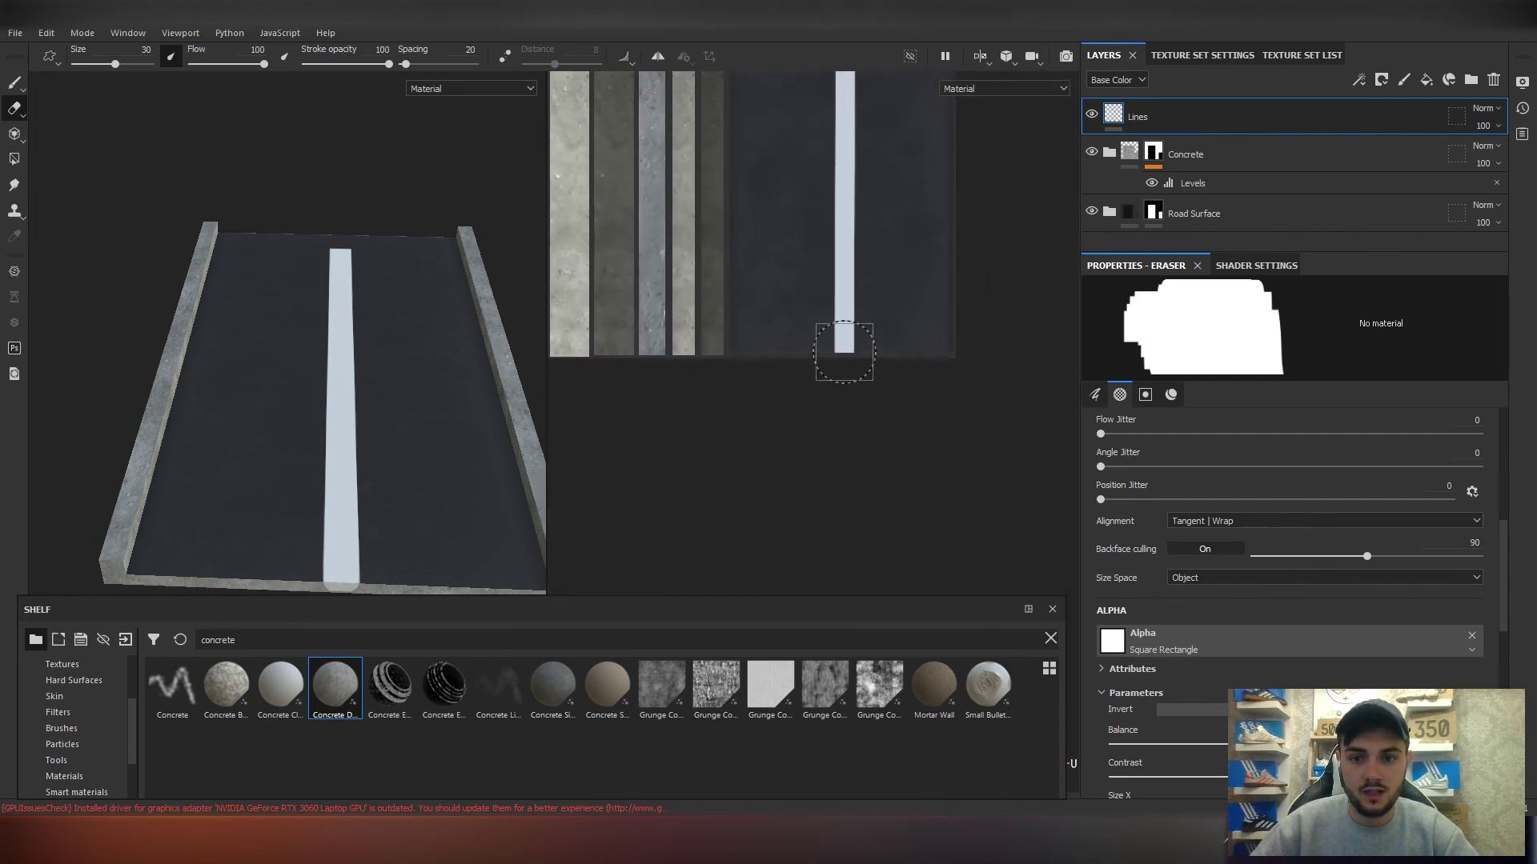
left_click(844, 352)
Try erasing a gap slightly above the middle of the white centre line and undo the attempts.
middle_click_drag(858, 269, 851, 320, "alt")
middle_click_drag(823, 199, 809, 301, "alt")
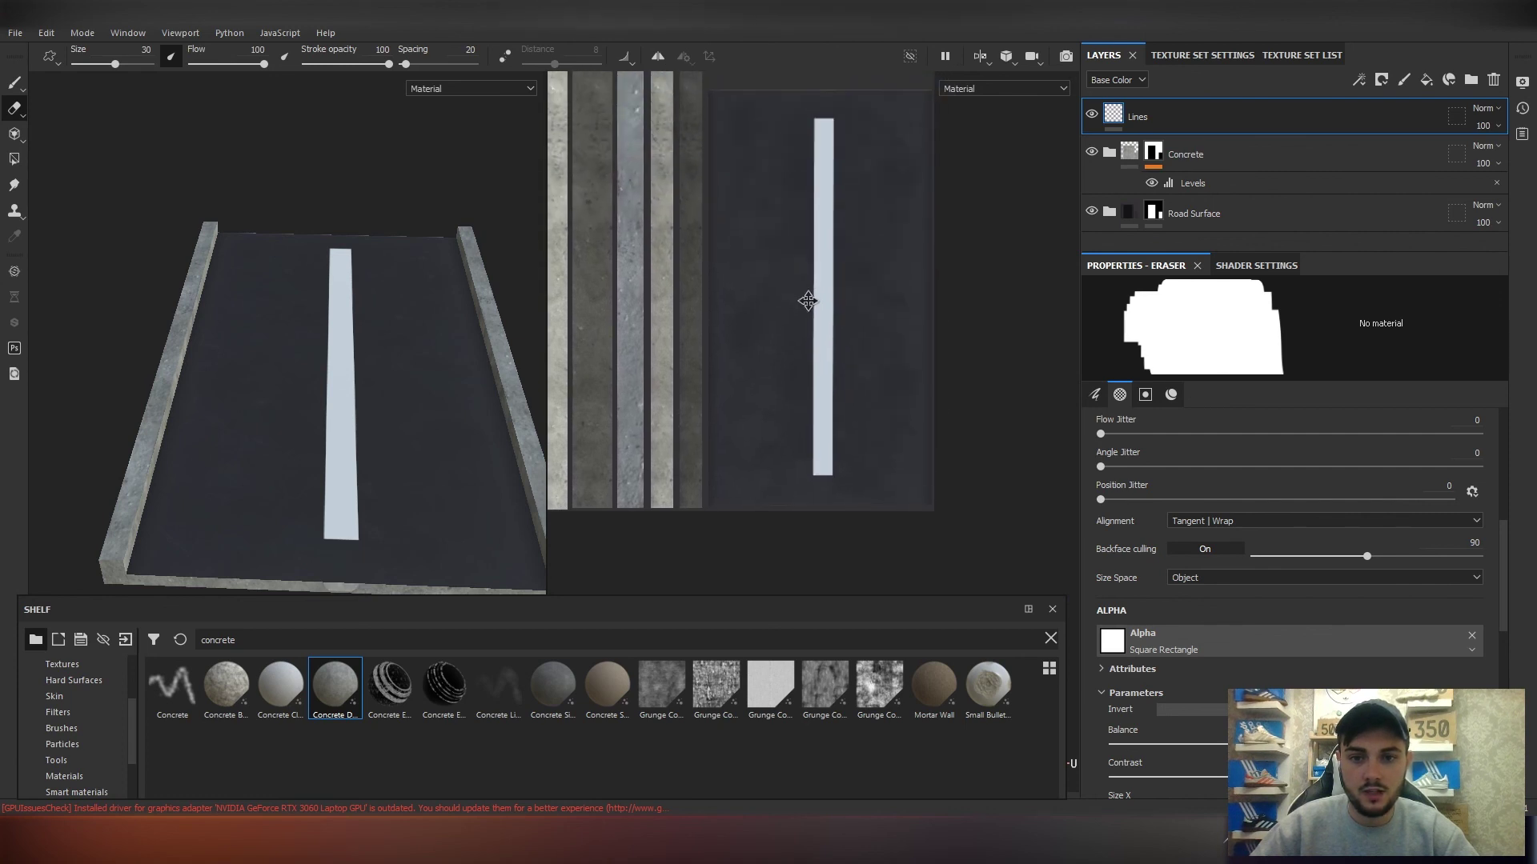
left_click(824, 271)
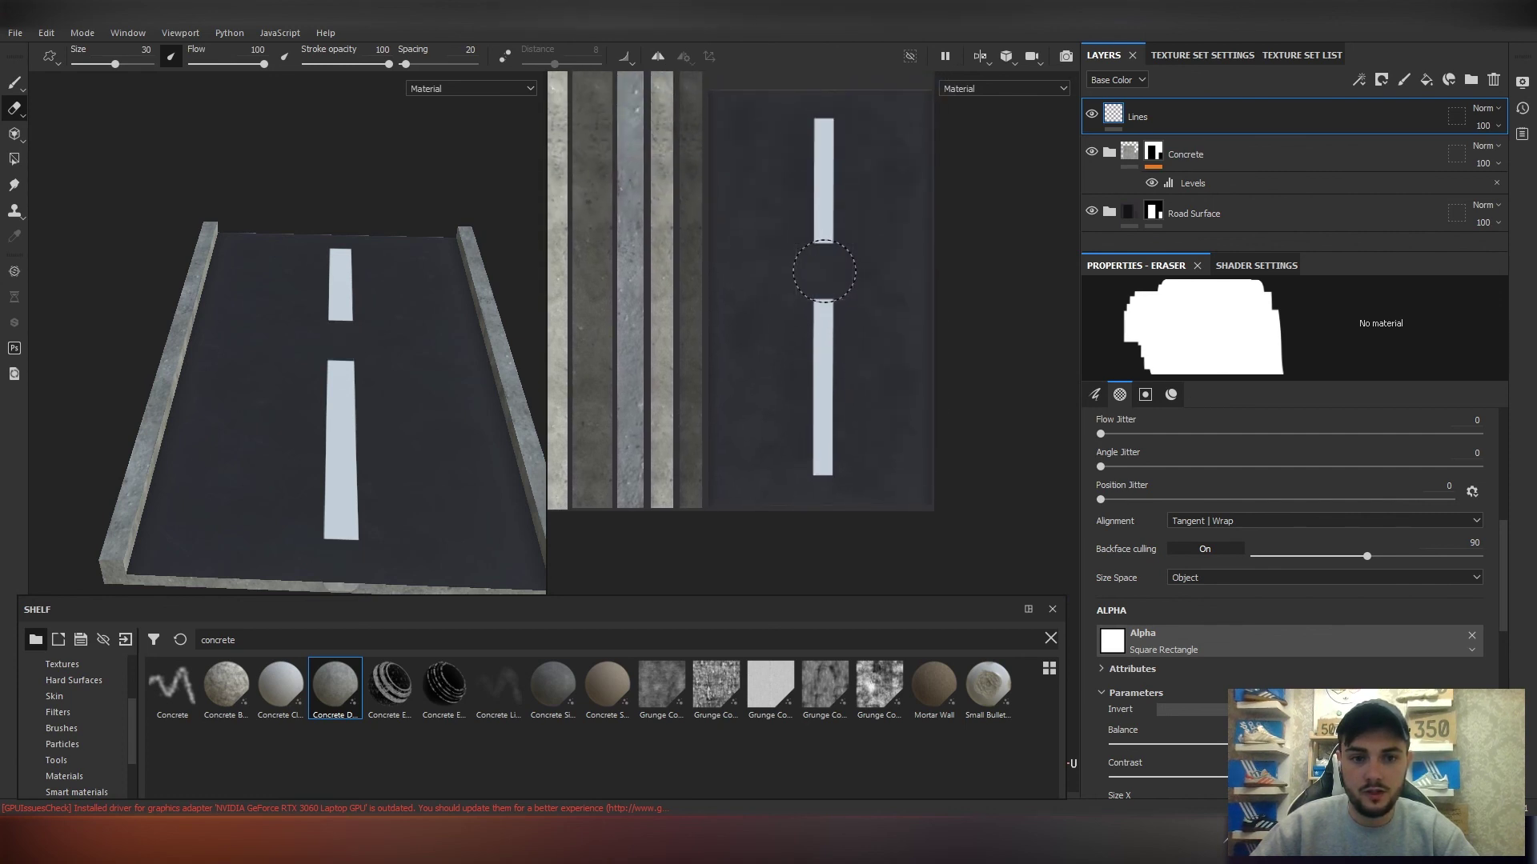
key("ctrl+z")
left_click(824, 279)
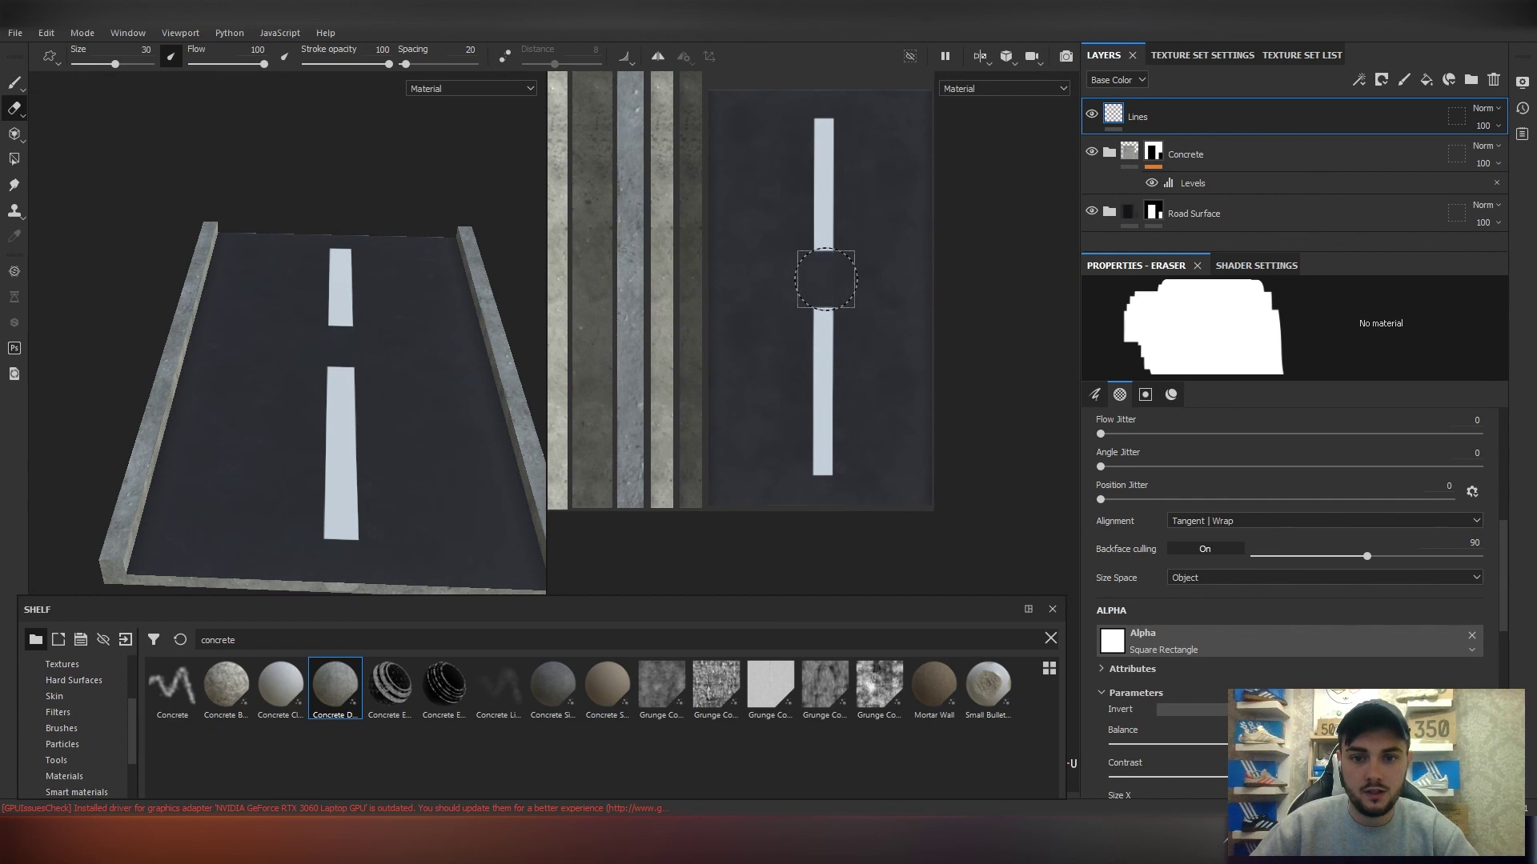
key("ctrl+z")
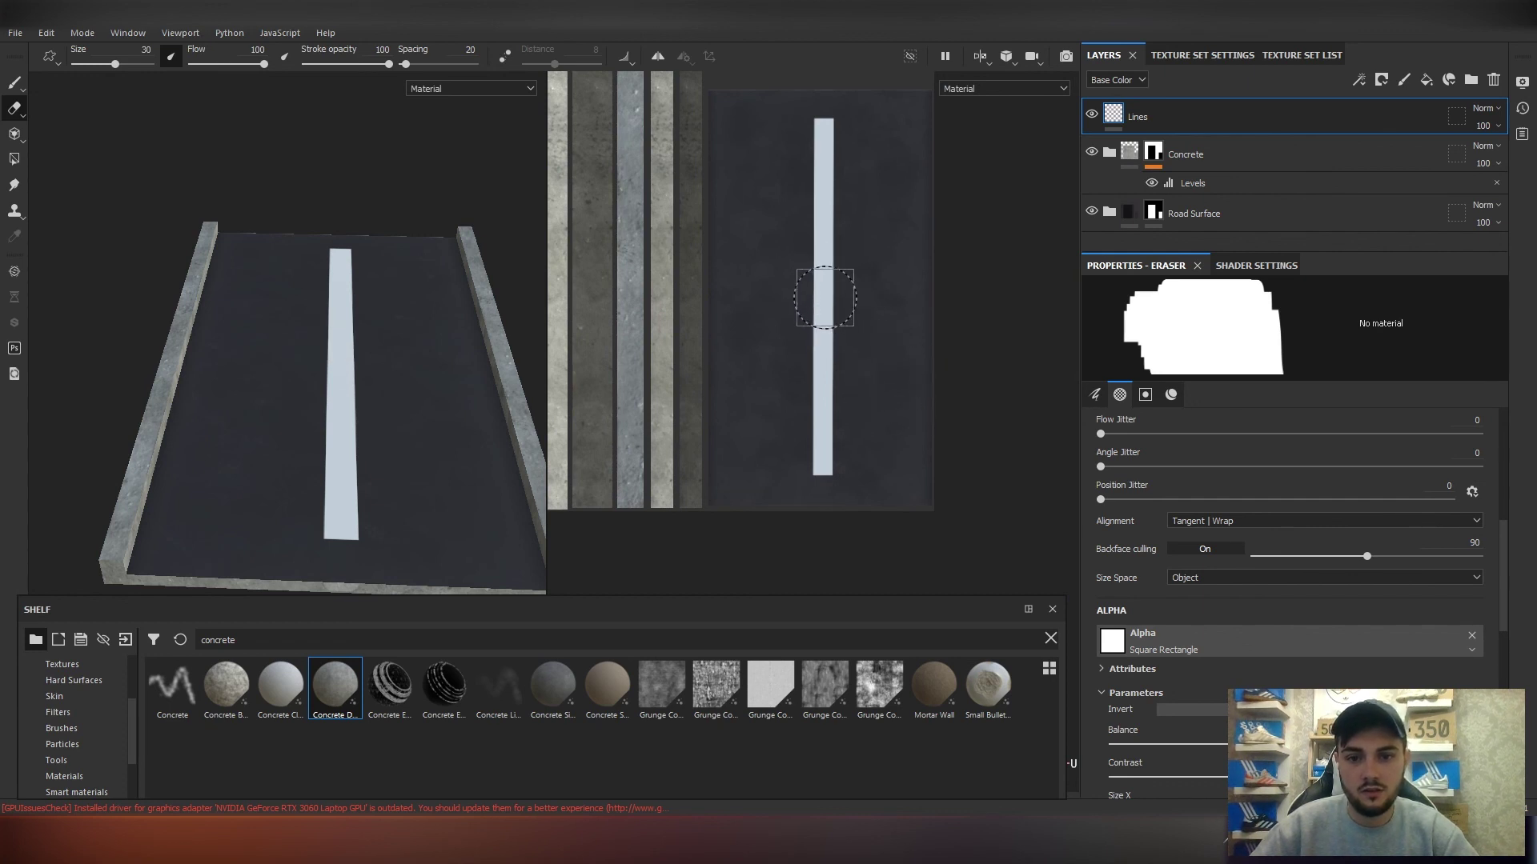
Erase a gap at the middle of the white line to split it into two dashes and inspect the road in 3D.
left_click(823, 293)
scroll(909, 343, "down", 2)
mouse_move(456, 417)
left_mouse_down("alt")
mouse_move(56, 432)
mouse_move(360, 453)
mouse_move(432, 408)
left_mouse_up("alt")
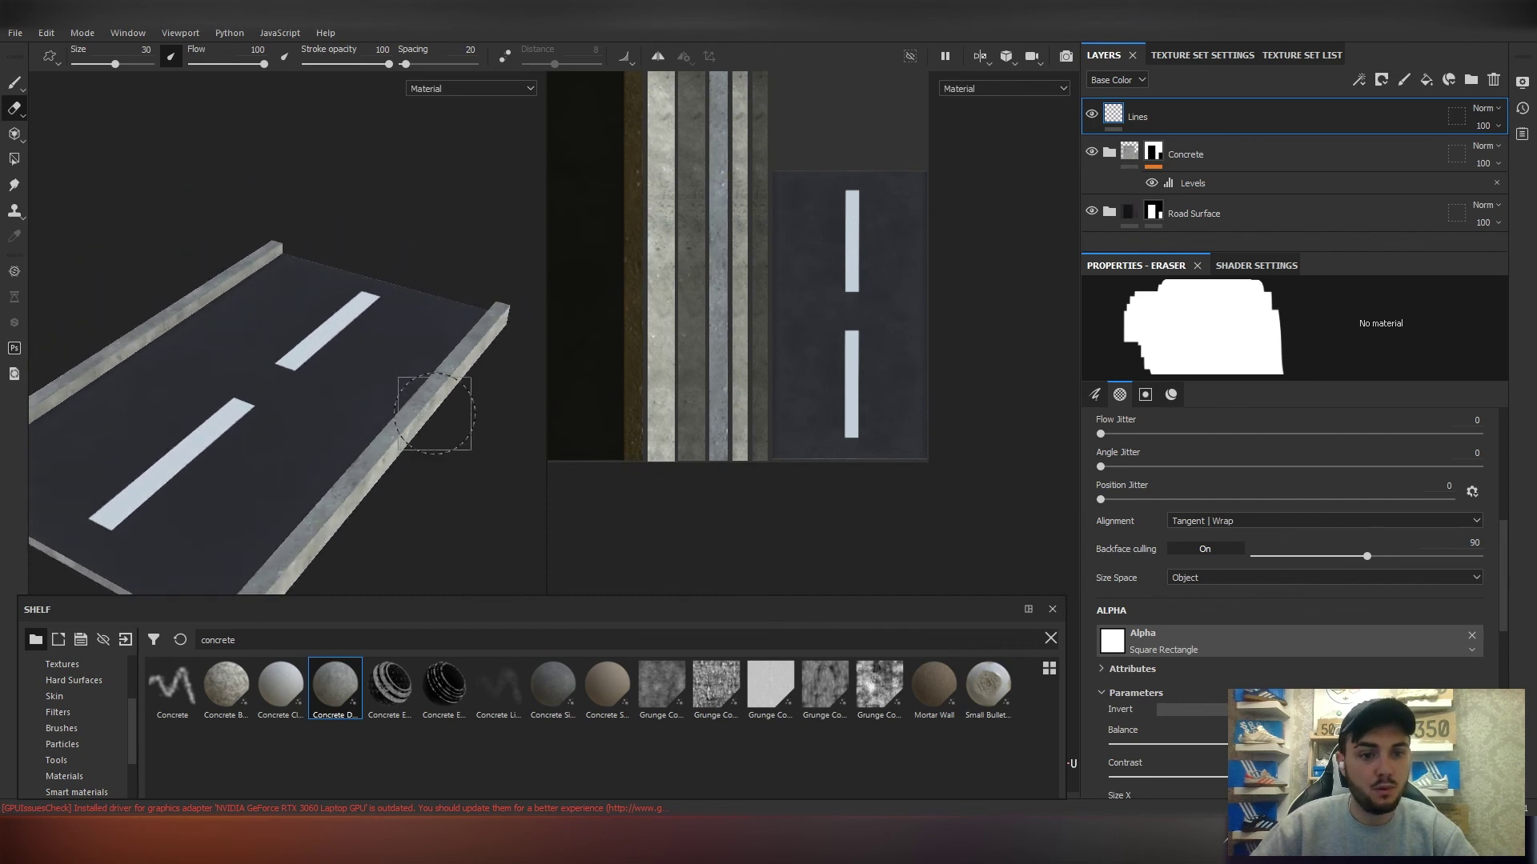